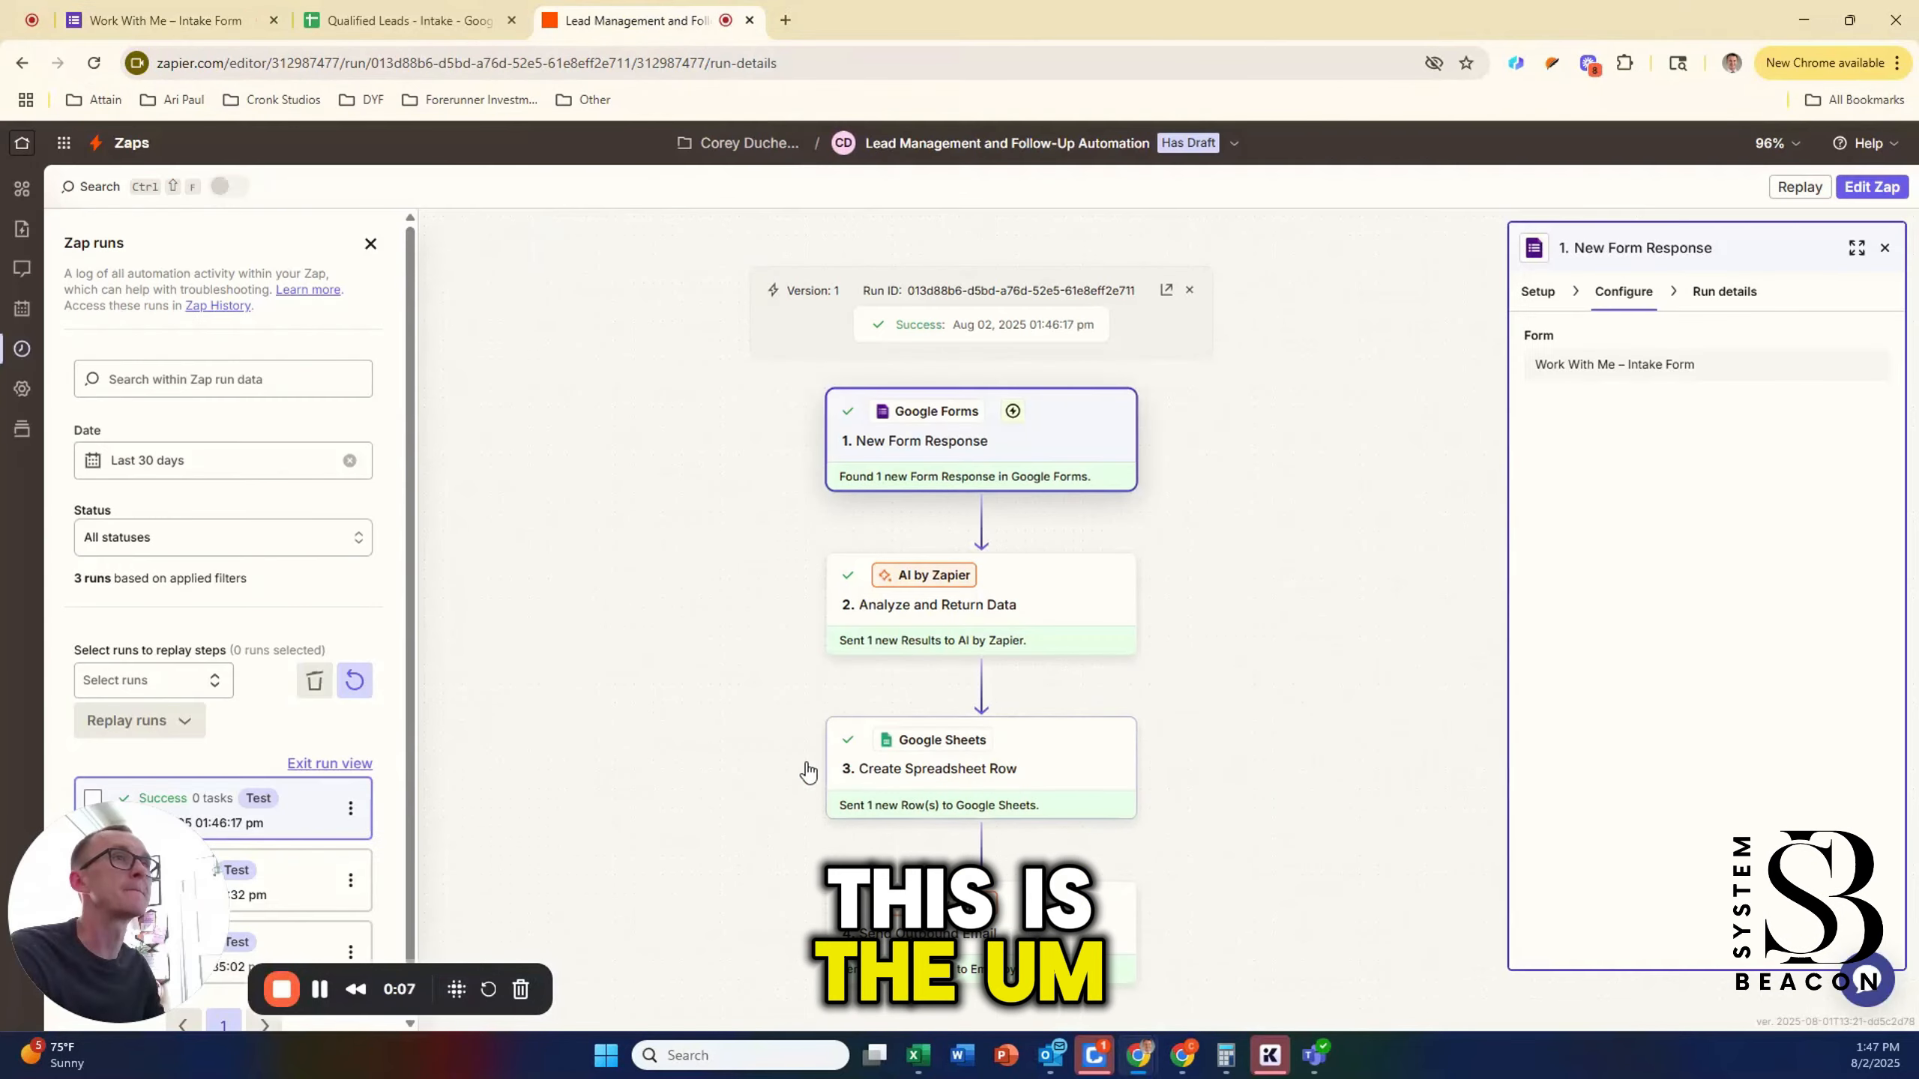
Step: Close the Zap runs list and exit the run view back to the Lead Management draft editor
click(370, 244)
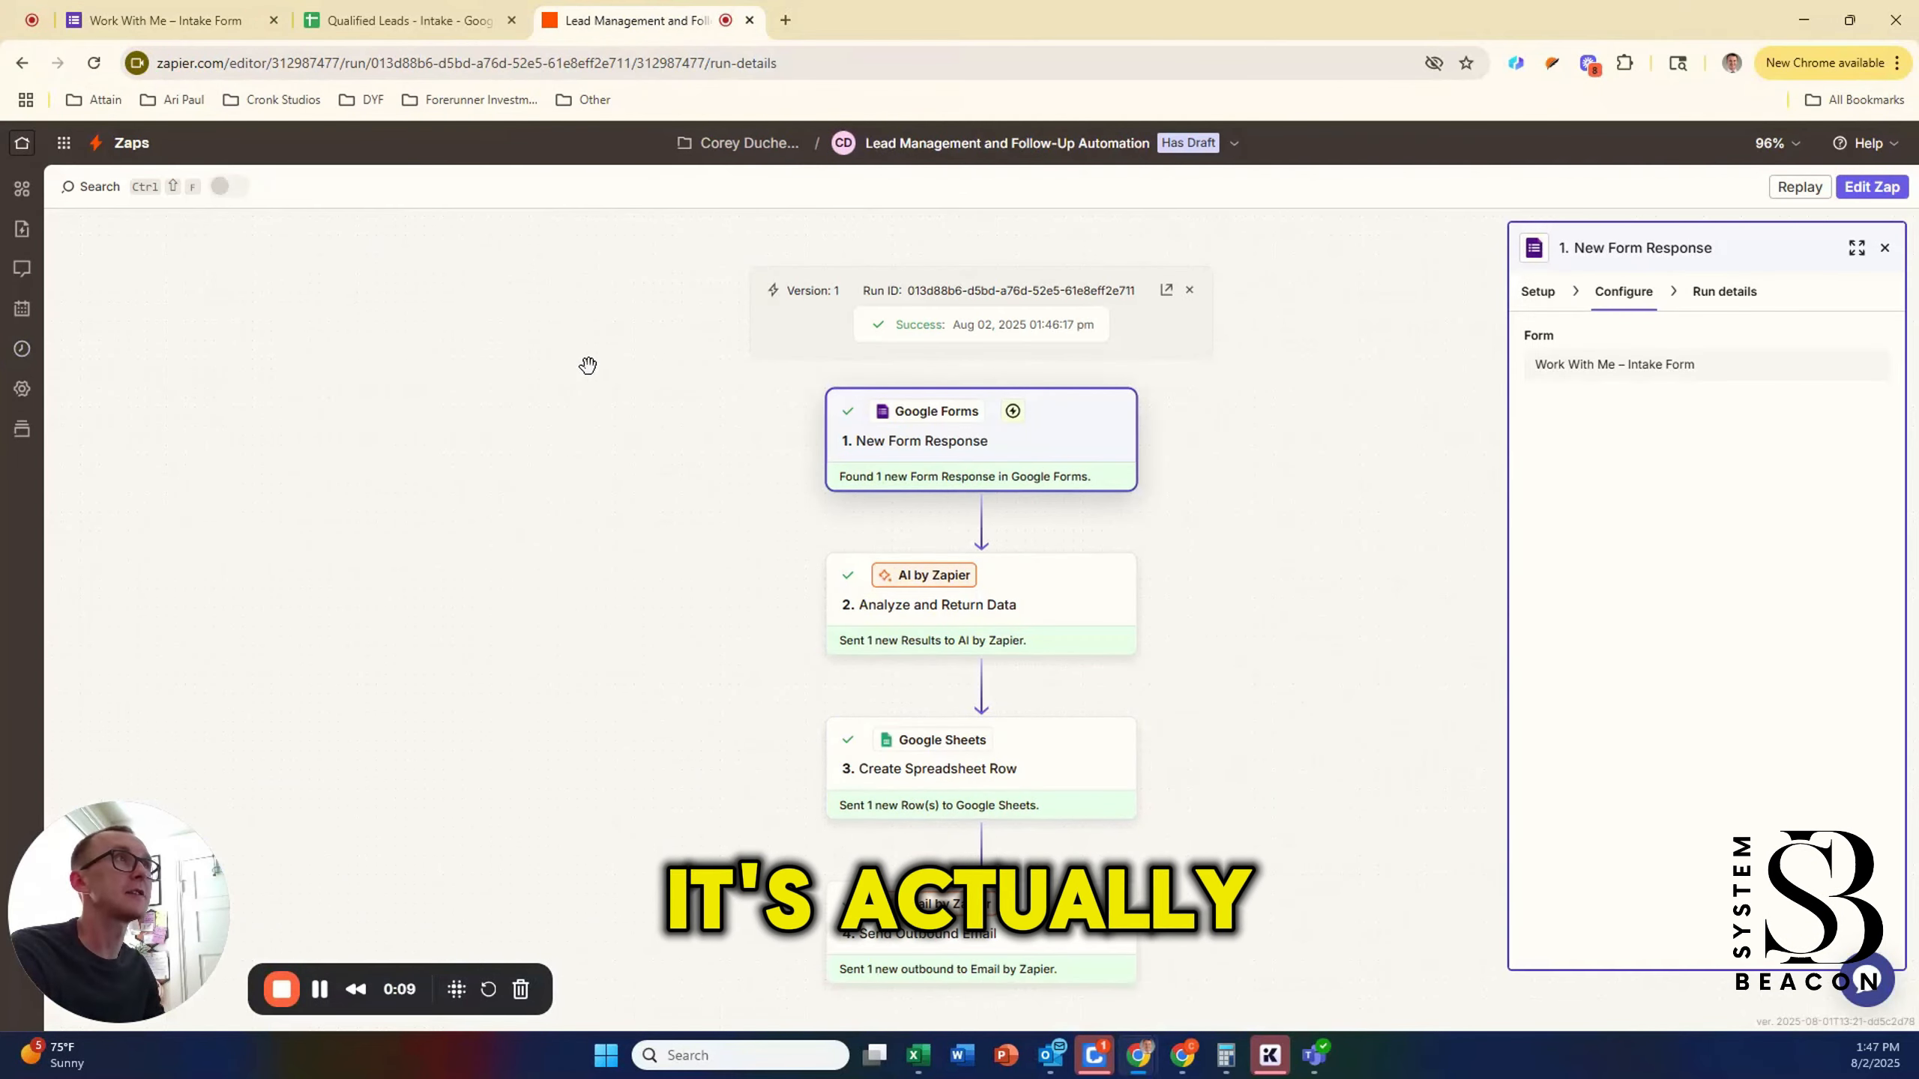
click(1191, 291)
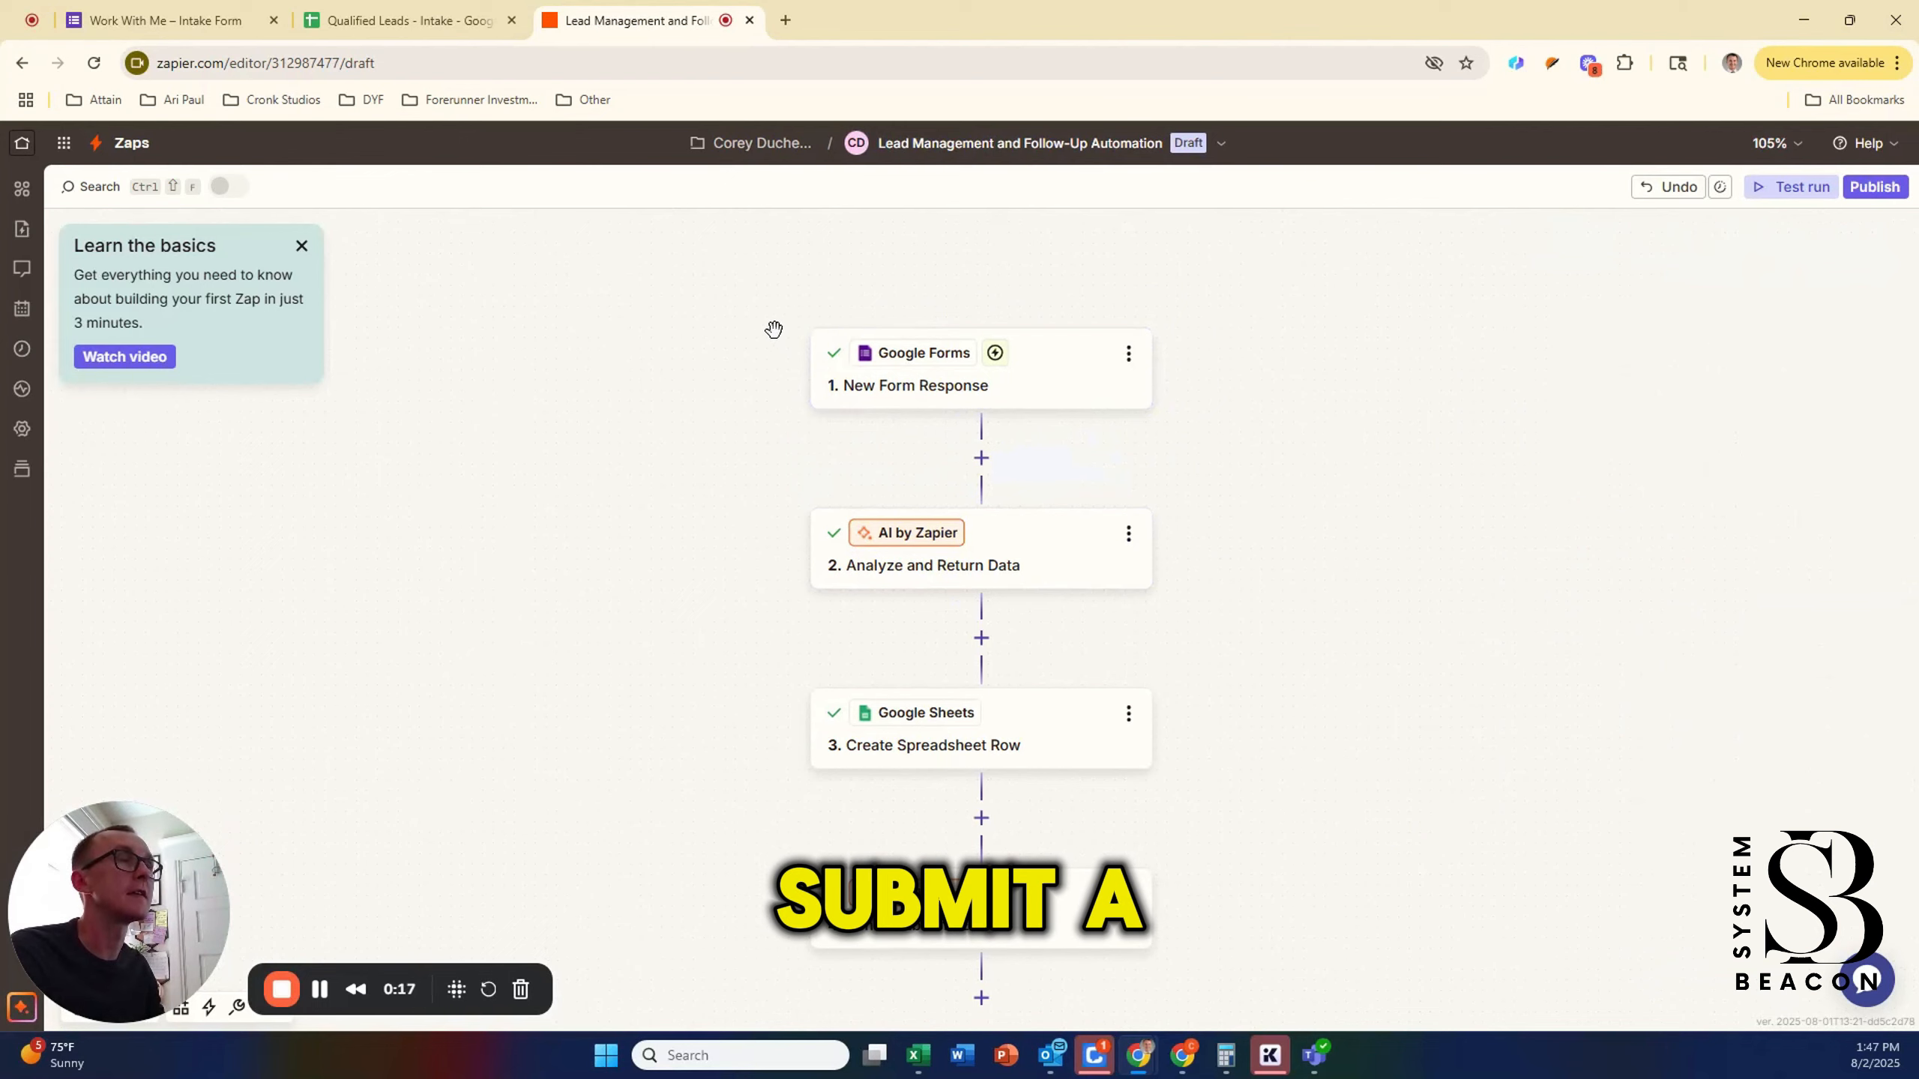
Step: Browse the Work With Me – Intake Form questions and Urgency choices, then switch to the Qualified Leads - Intake sheet
click(151, 30)
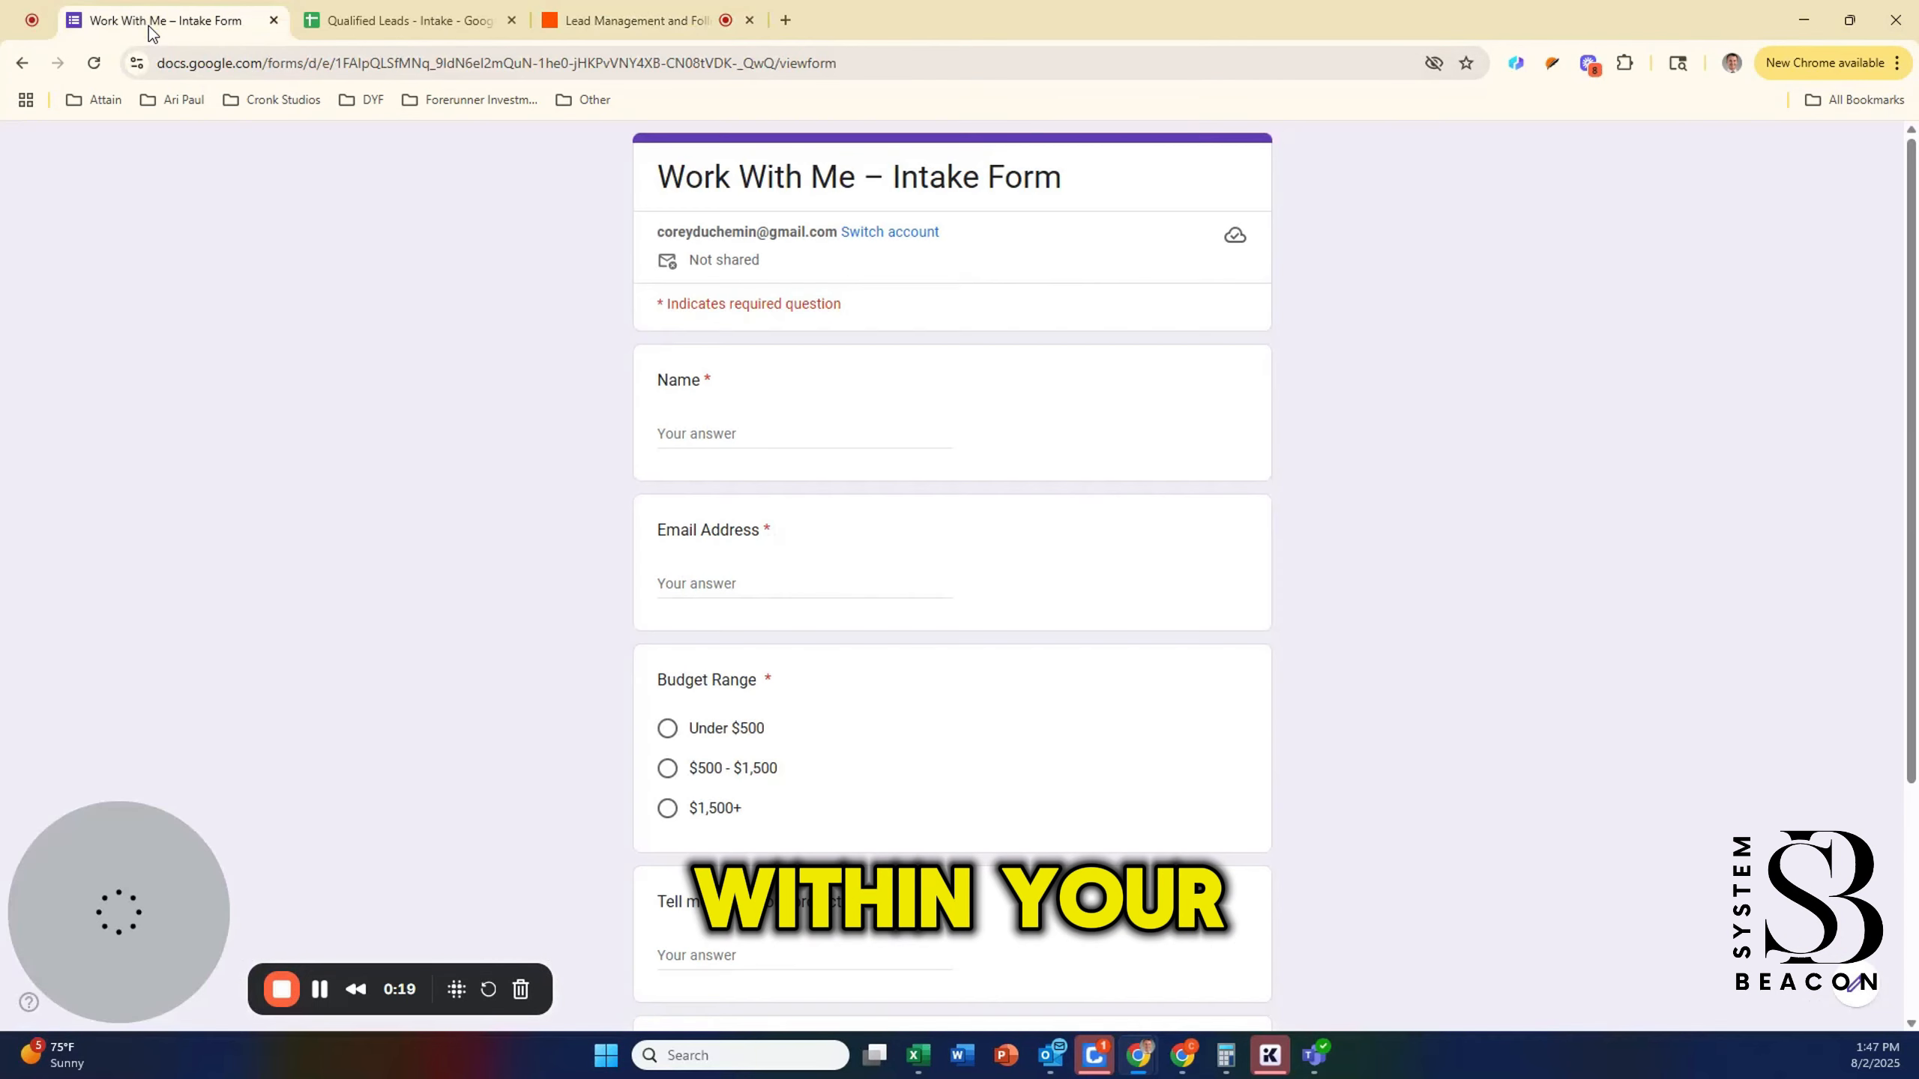
scroll(799, 428, down, 1)
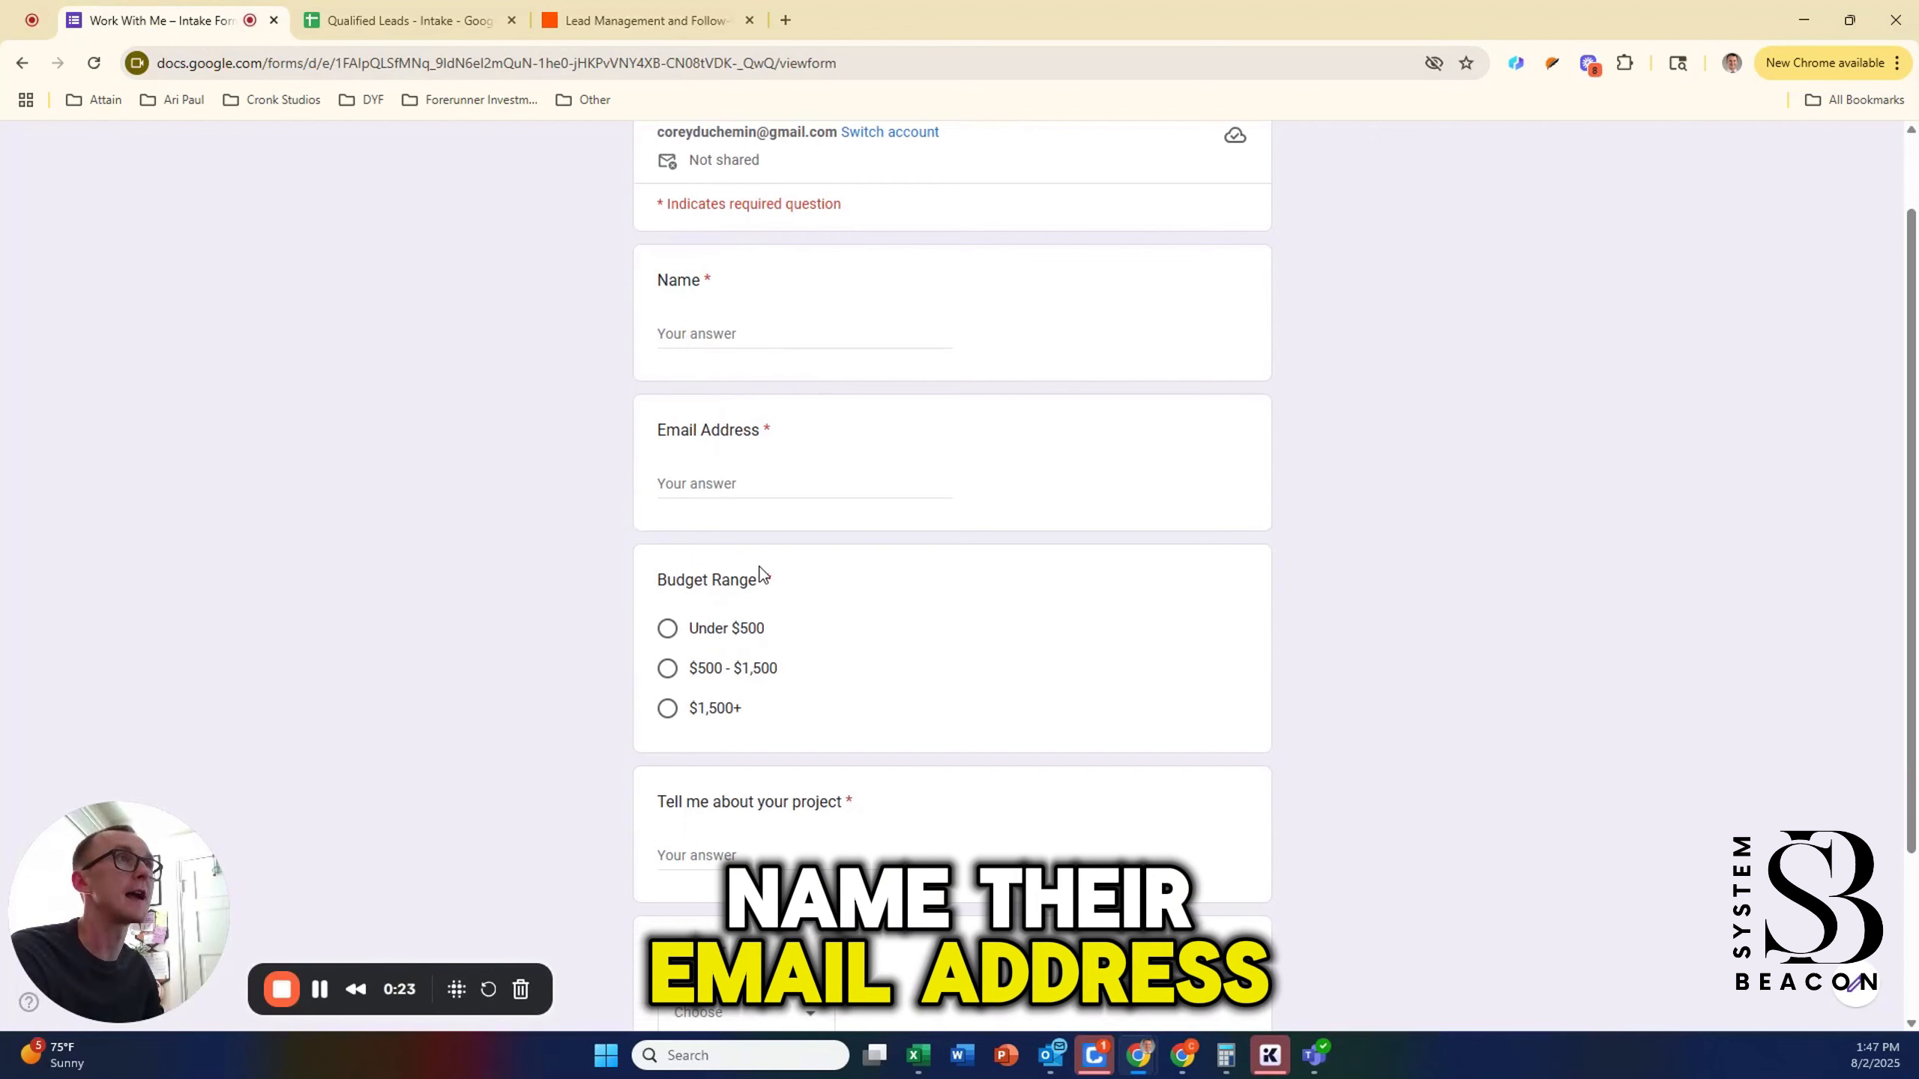
scroll(759, 574, down, 2)
click(753, 655)
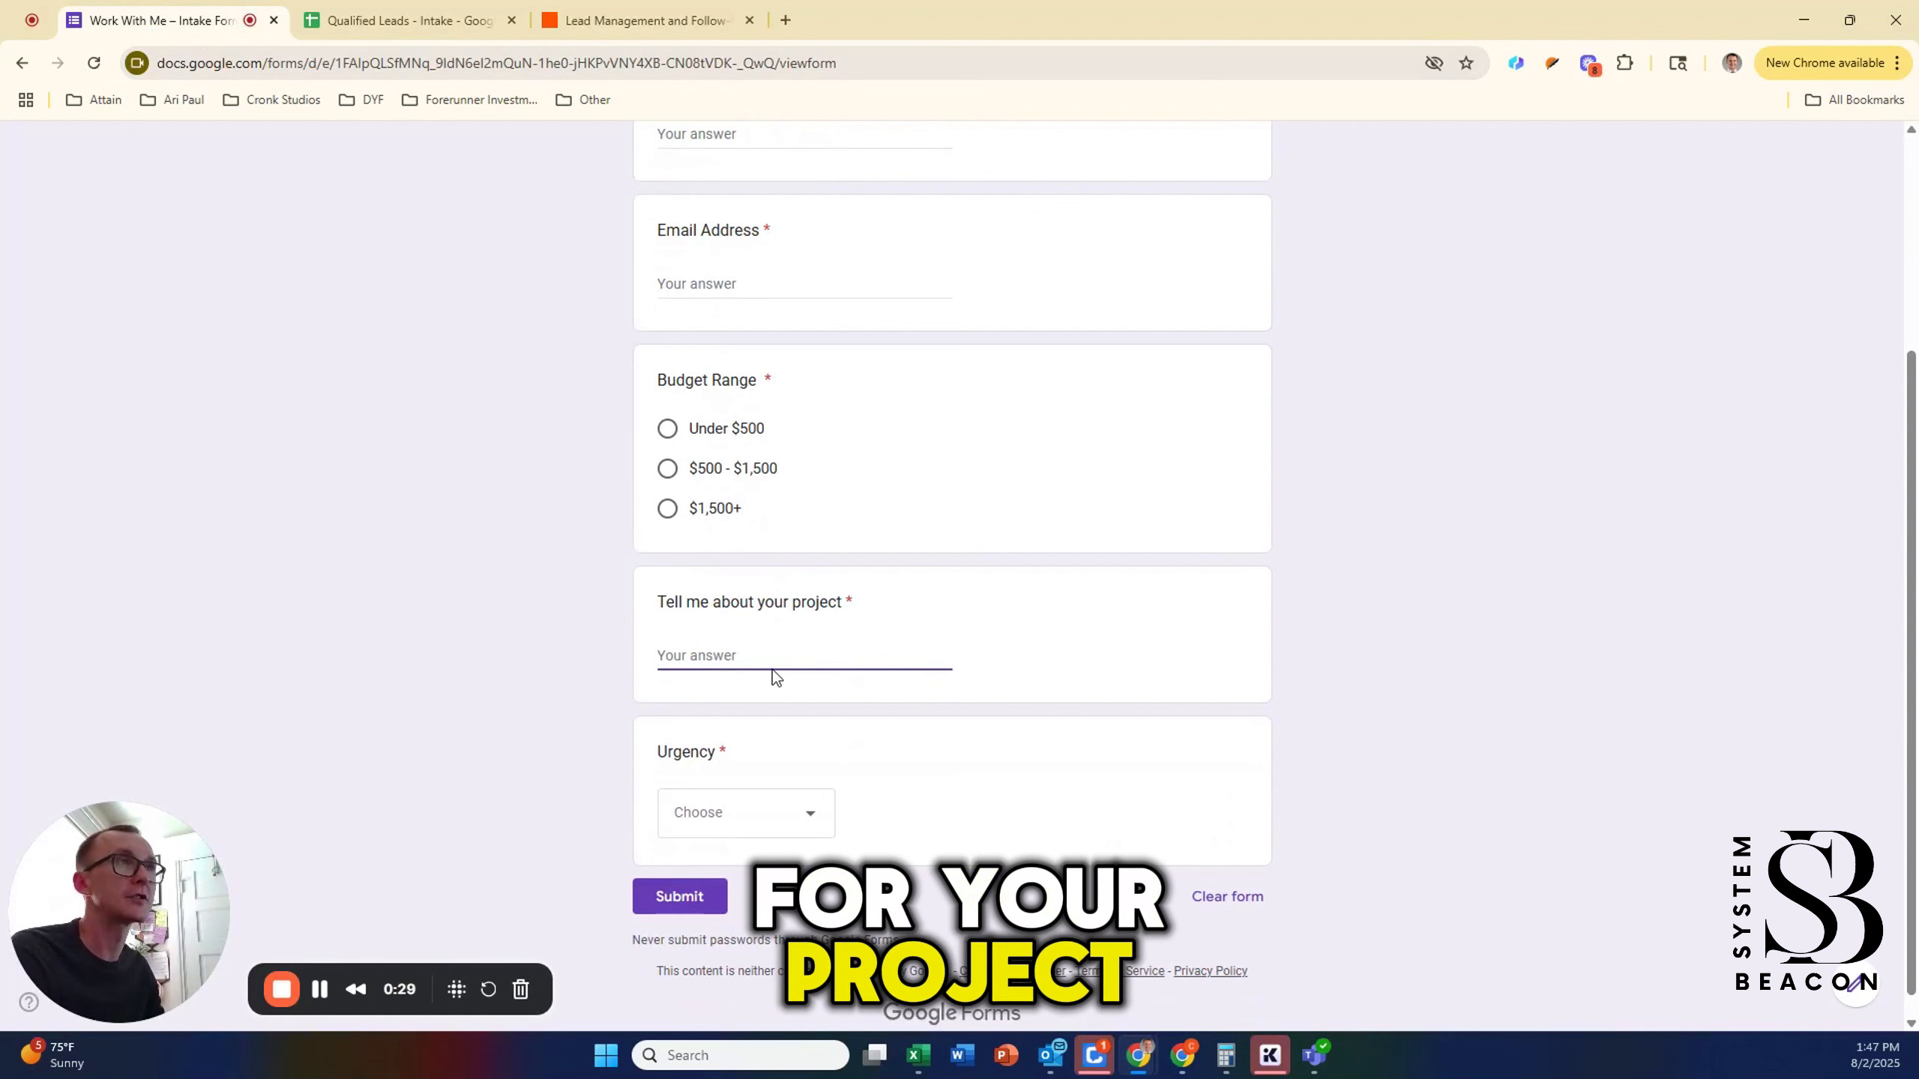
click(755, 812)
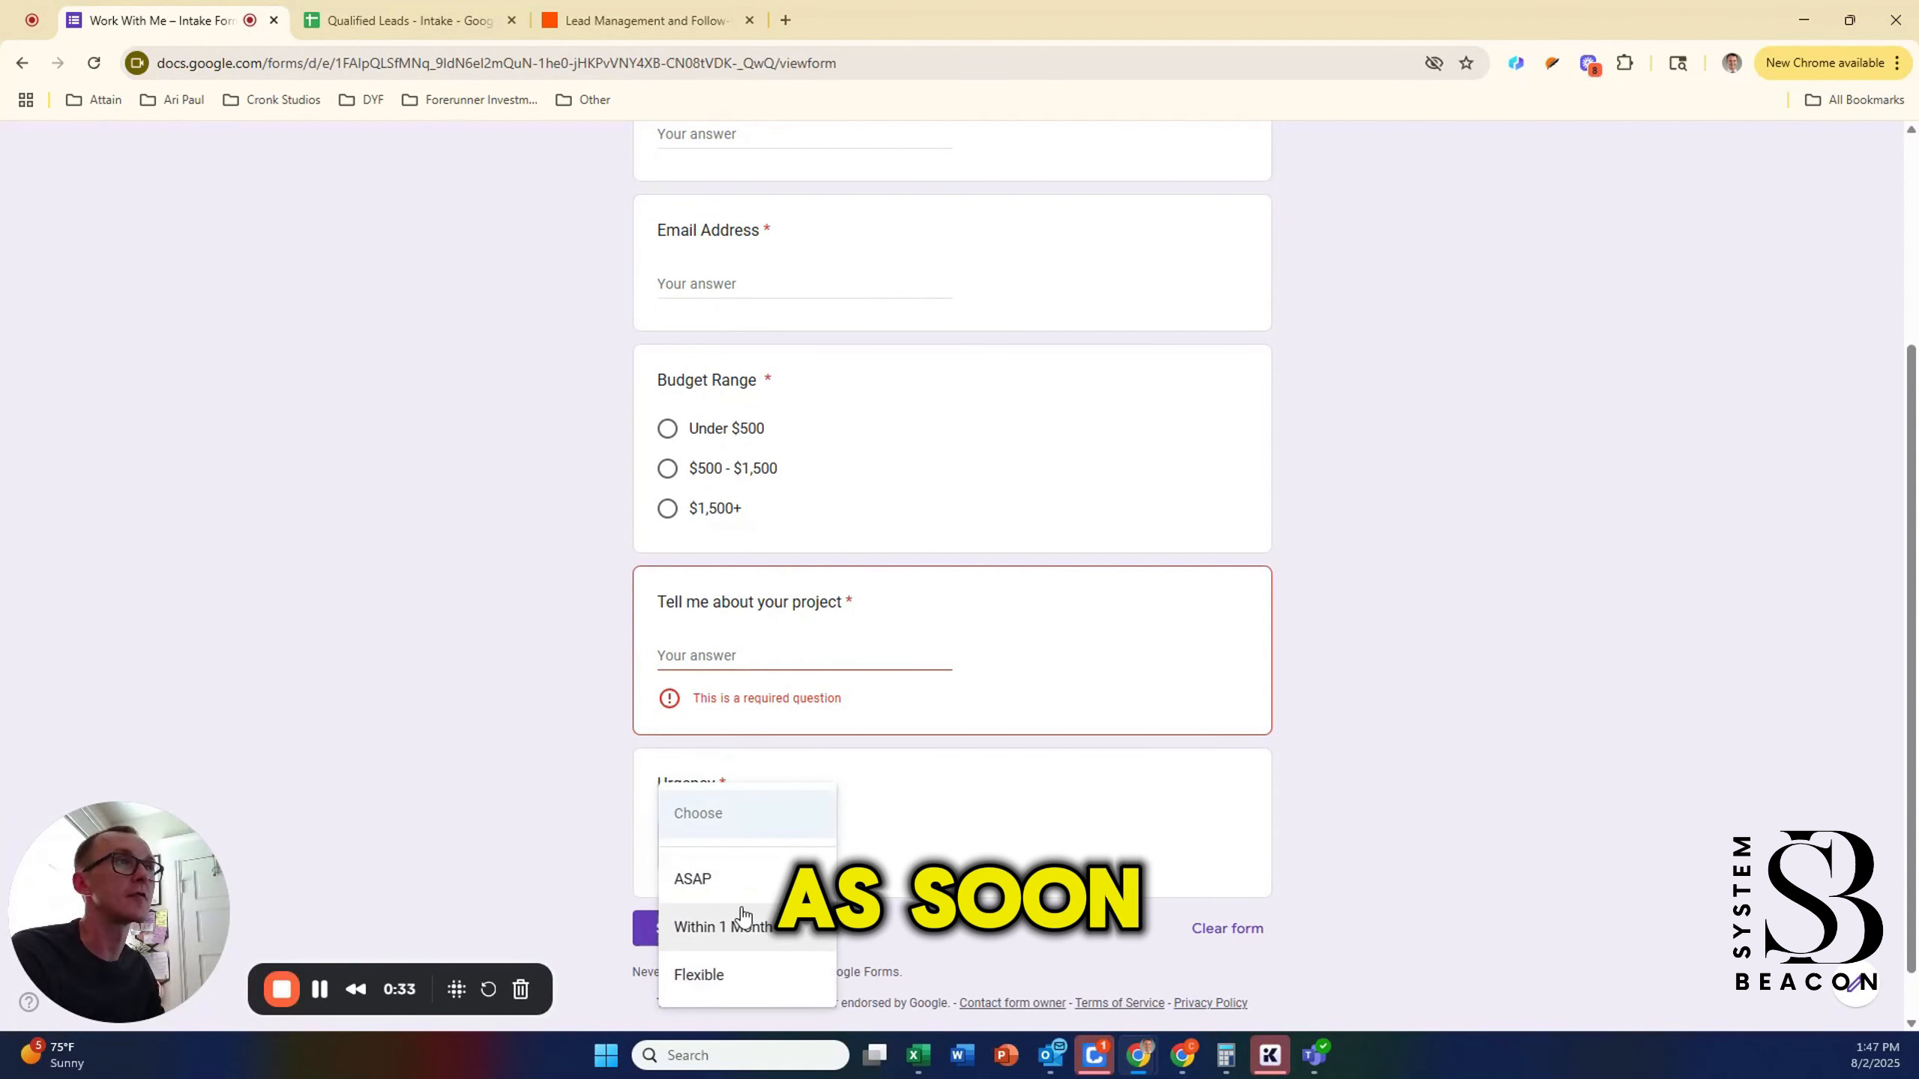
click(1184, 860)
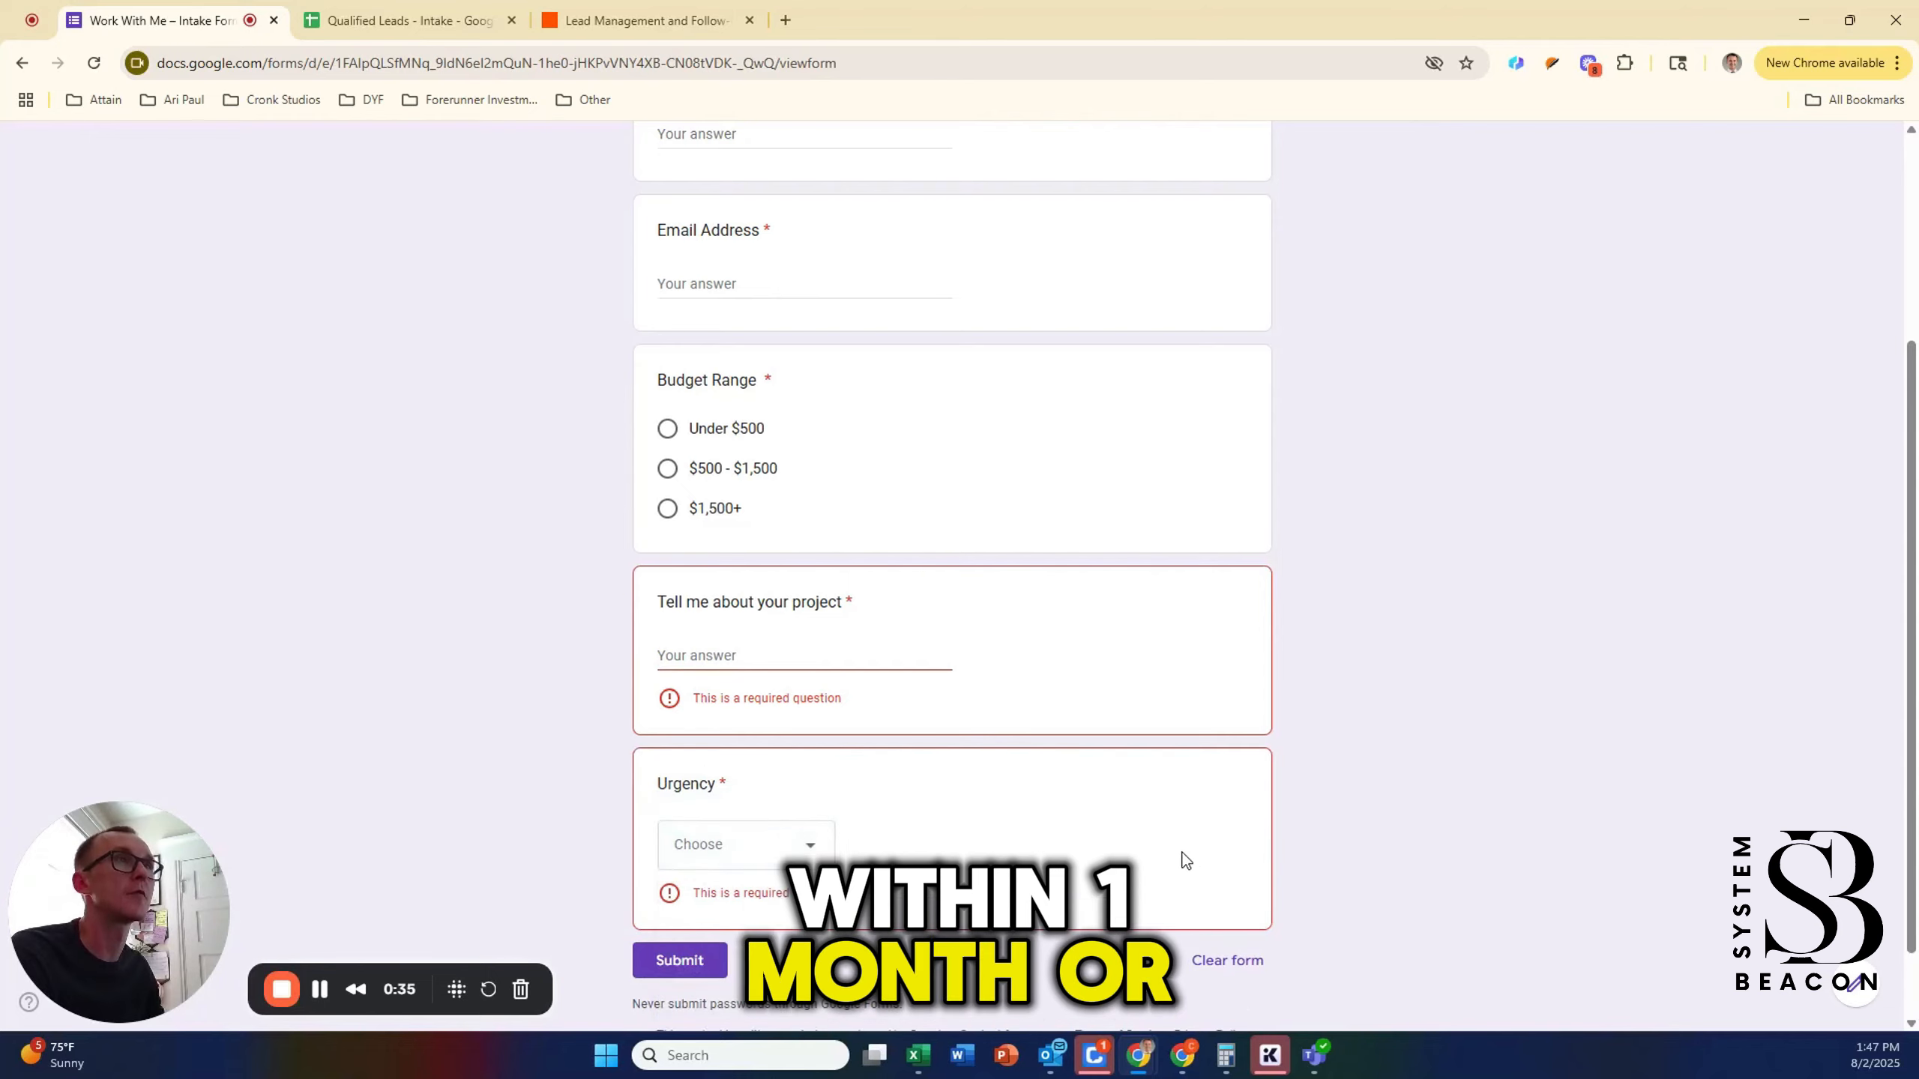
click(369, 20)
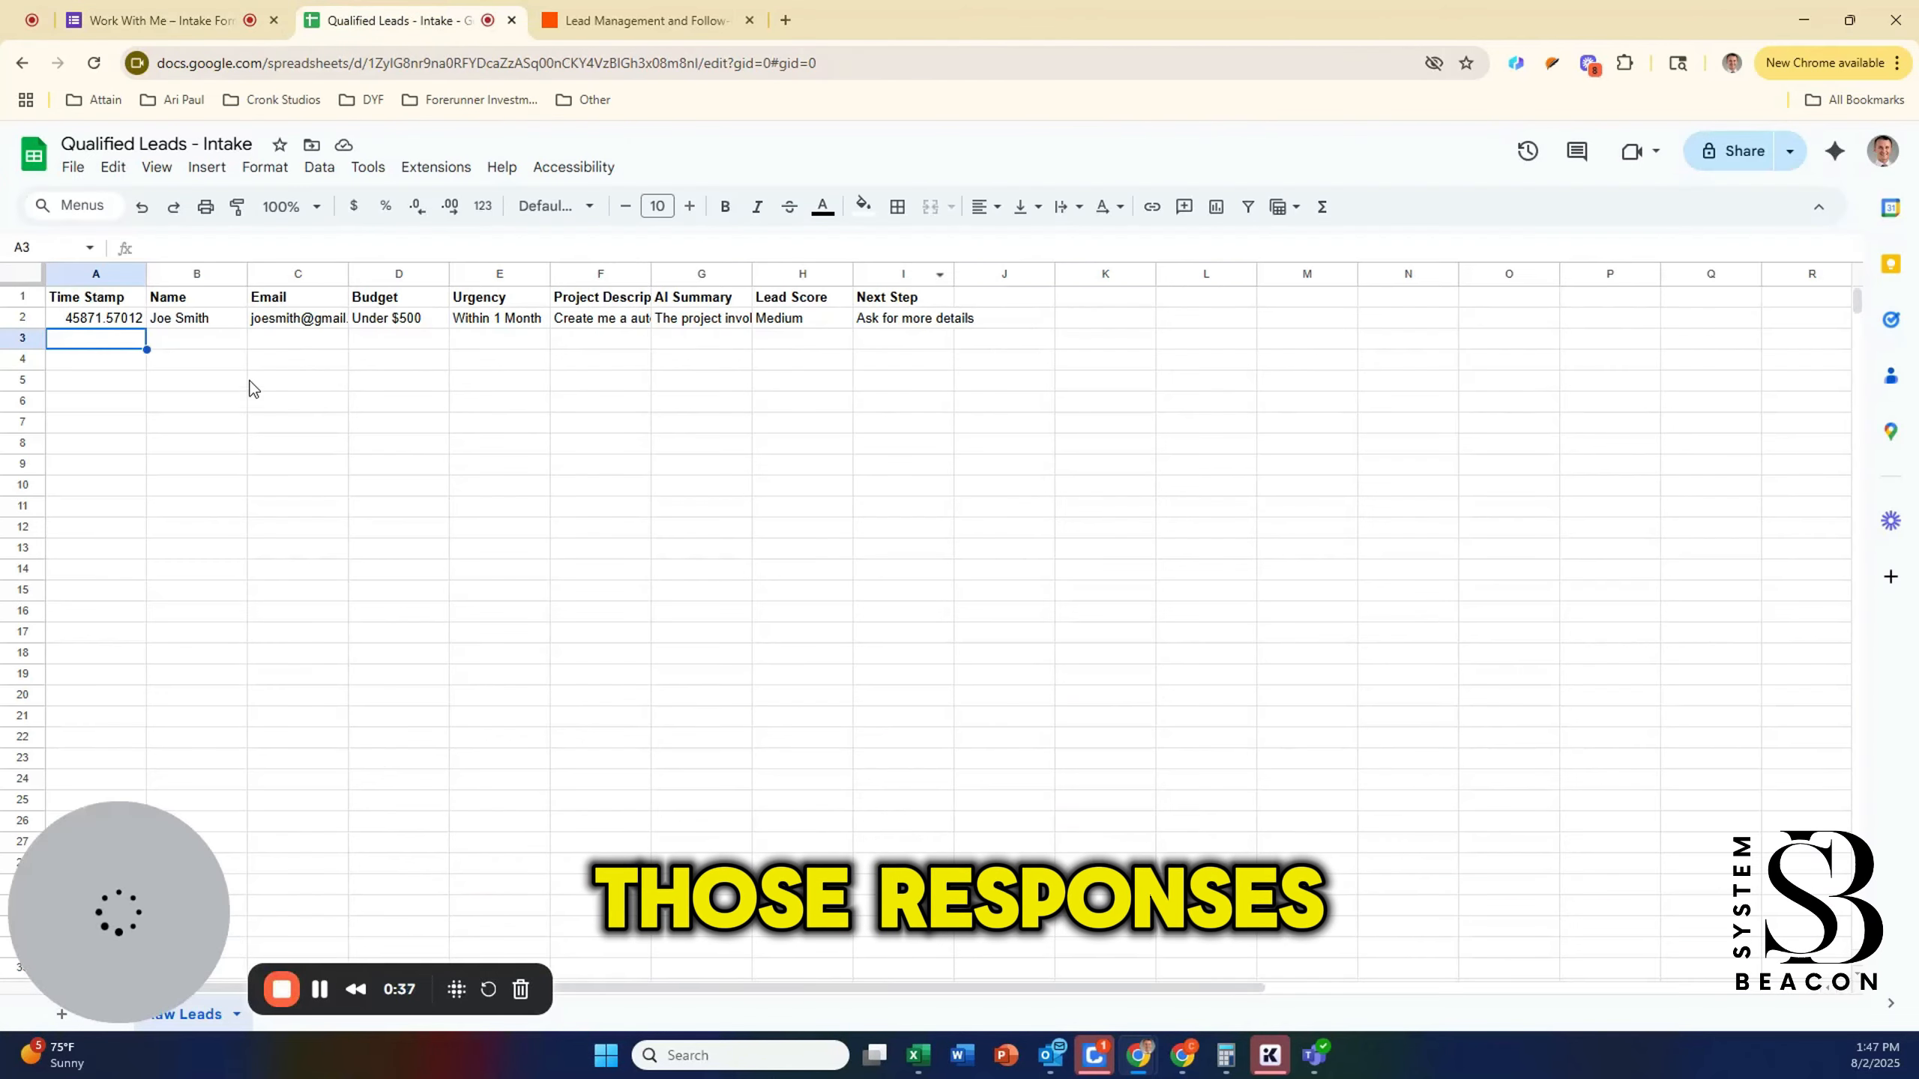
Step: Select the response row A2:I2 to review the lead's AI summary, score and next step
drag(95, 318, 909, 325)
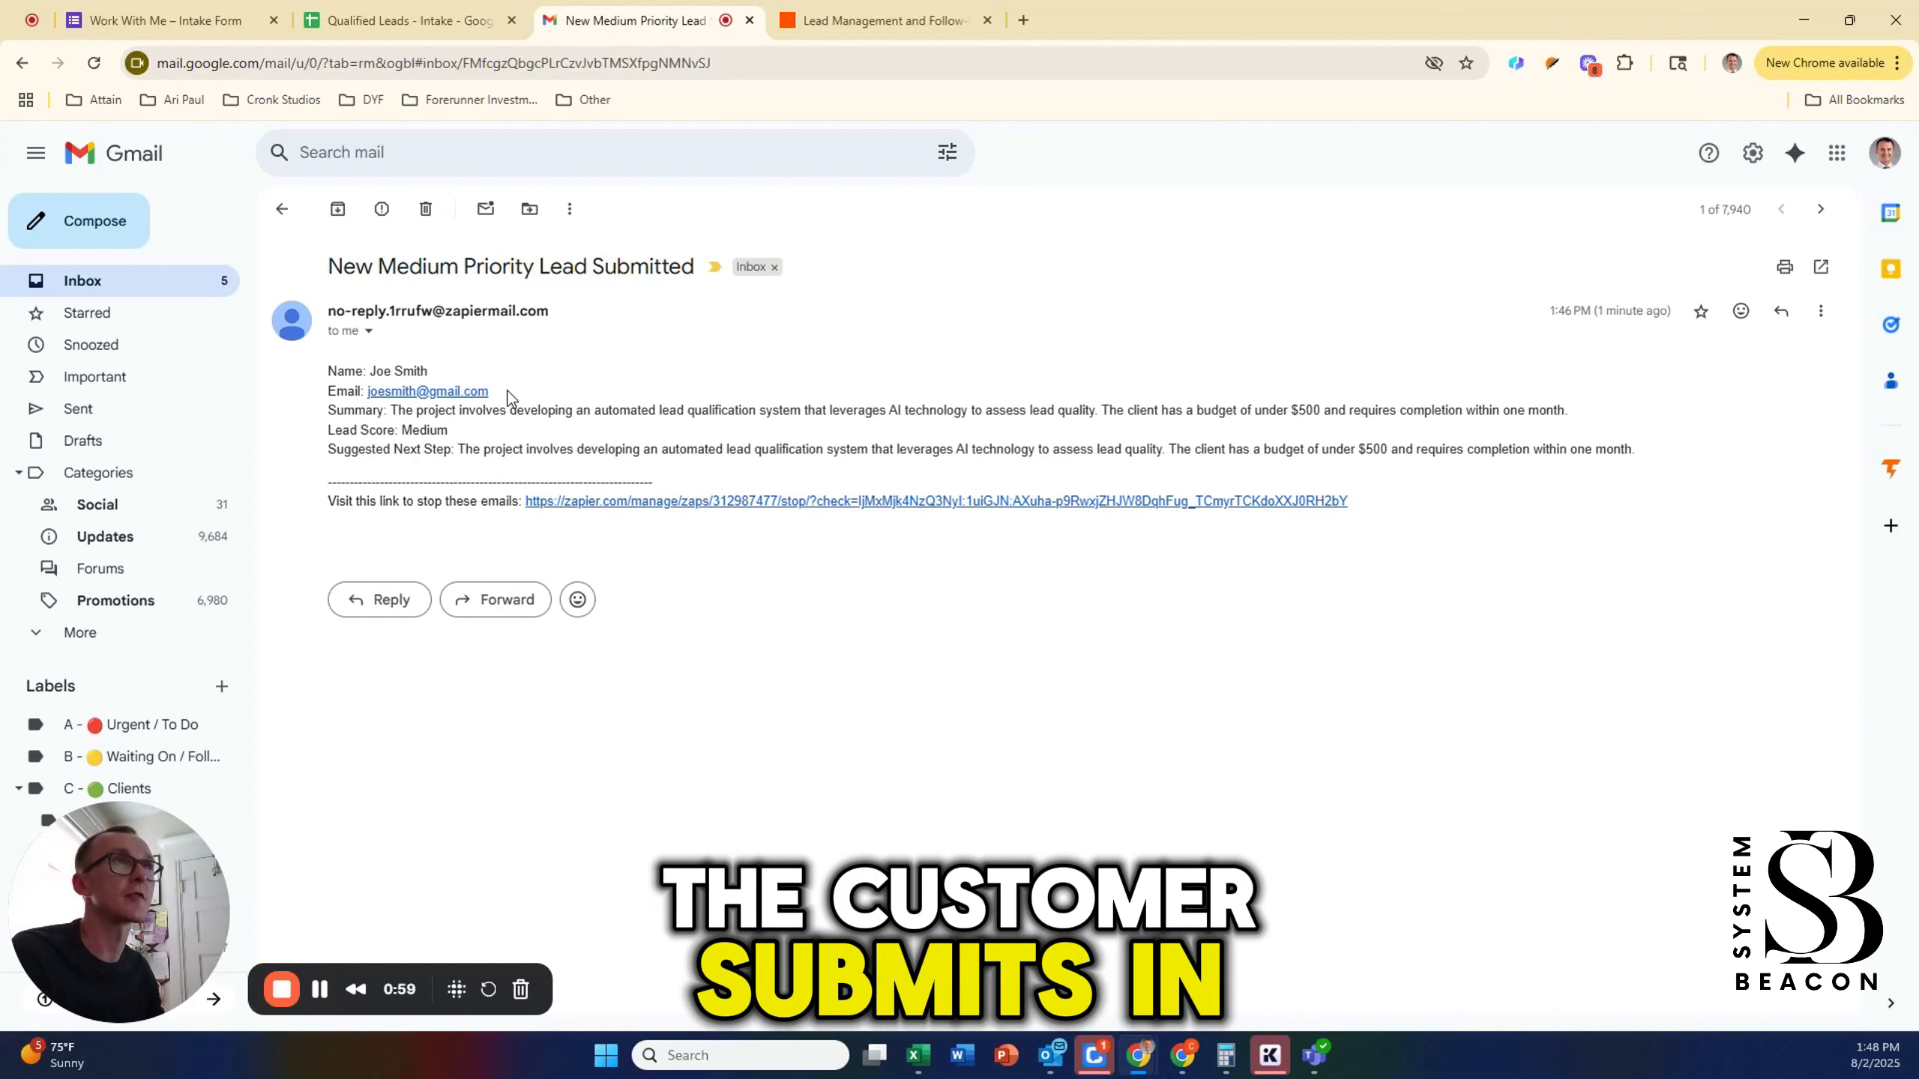
Step: Highlight the alert's lead email, AI summary, Medium lead score and suggested next step
drag(510, 398, 321, 306)
click(504, 432)
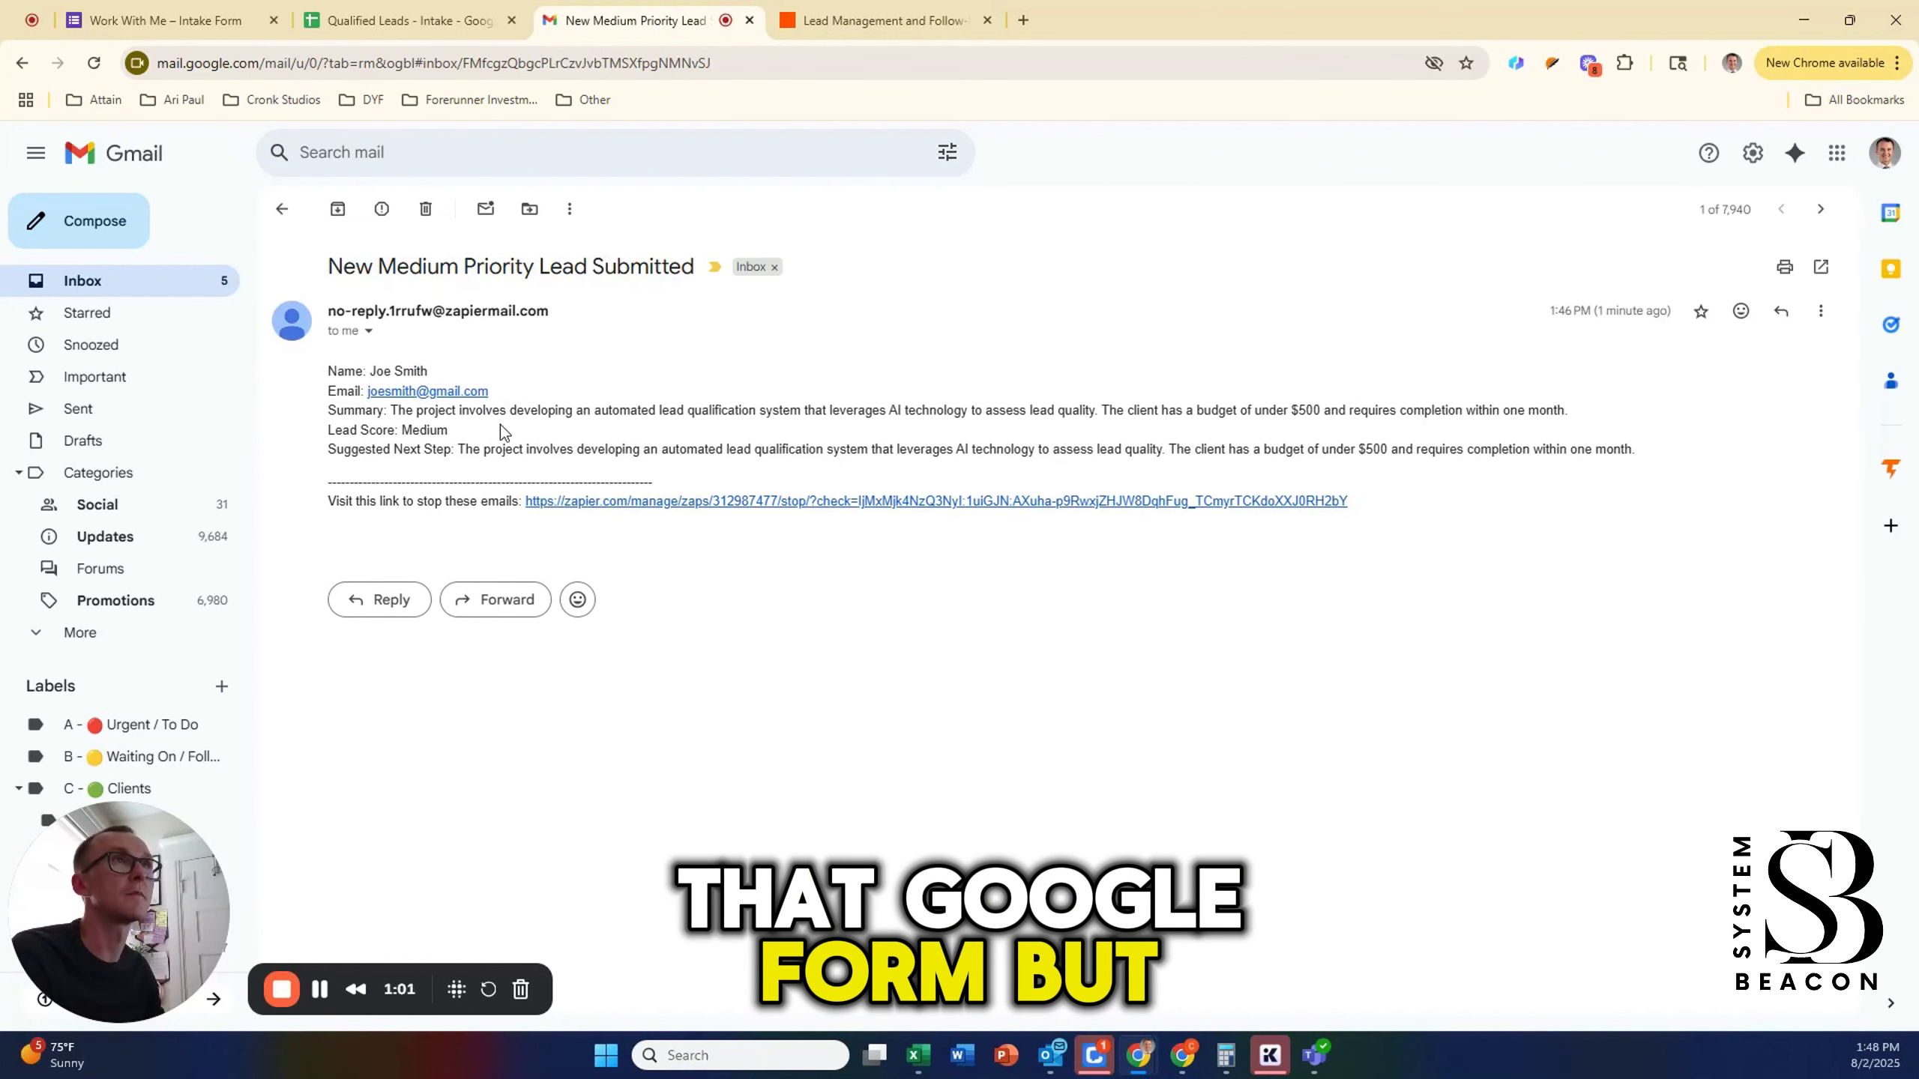
drag(400, 411, 916, 431)
drag(1248, 430, 1171, 411)
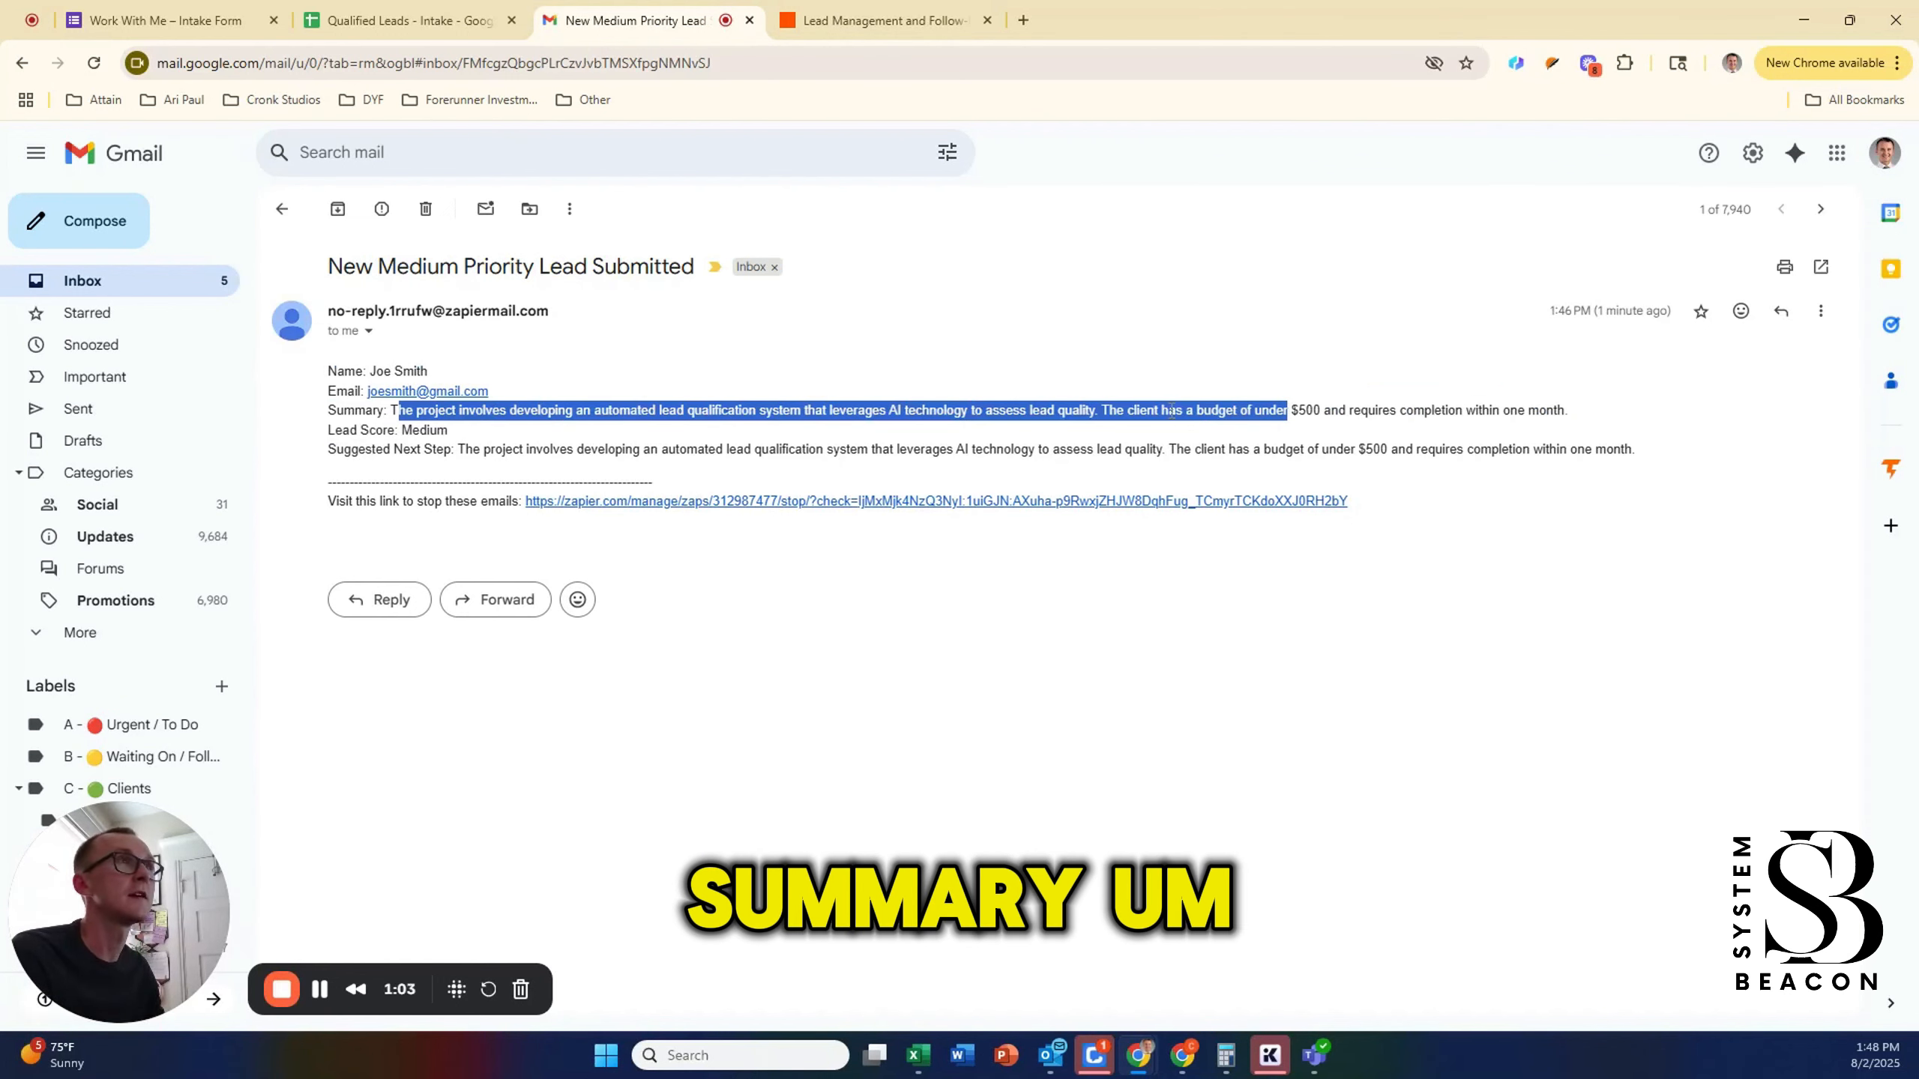
triple_click(423, 430)
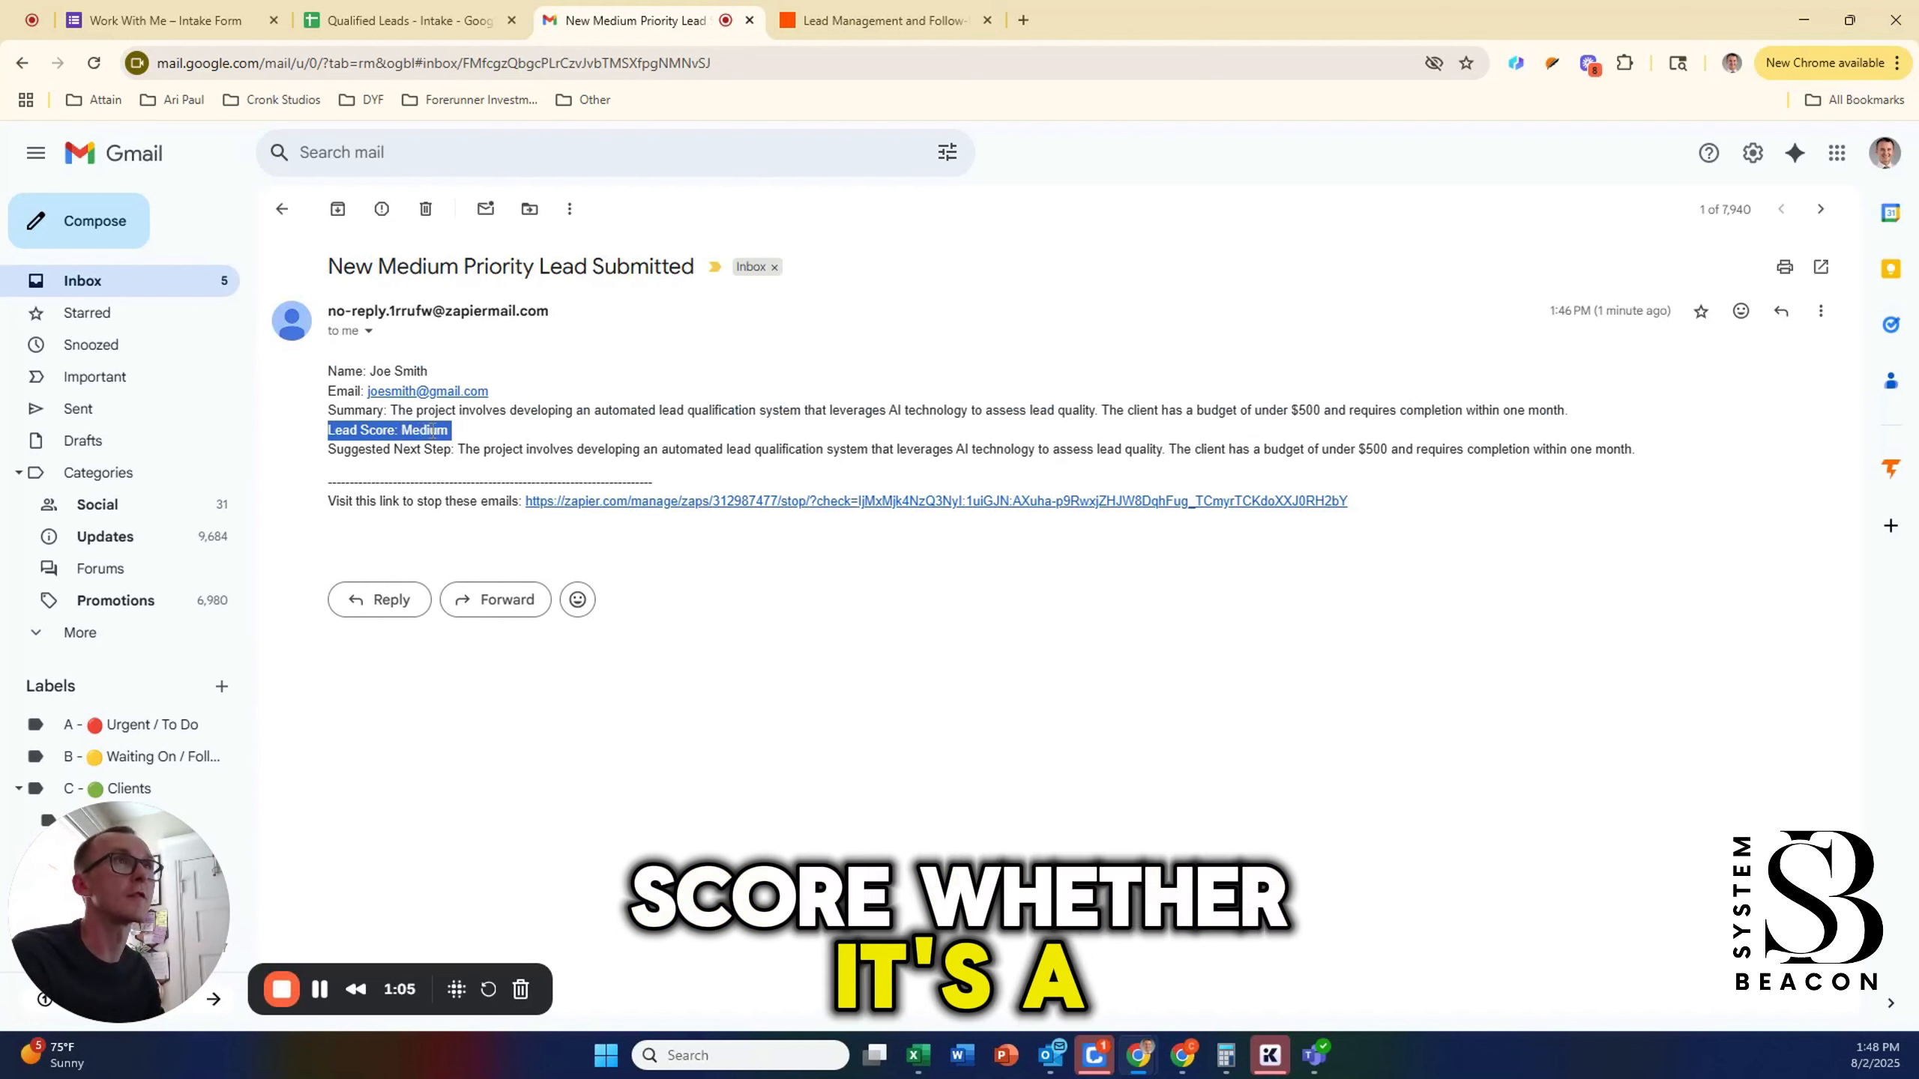
click(428, 429)
double_click(434, 430)
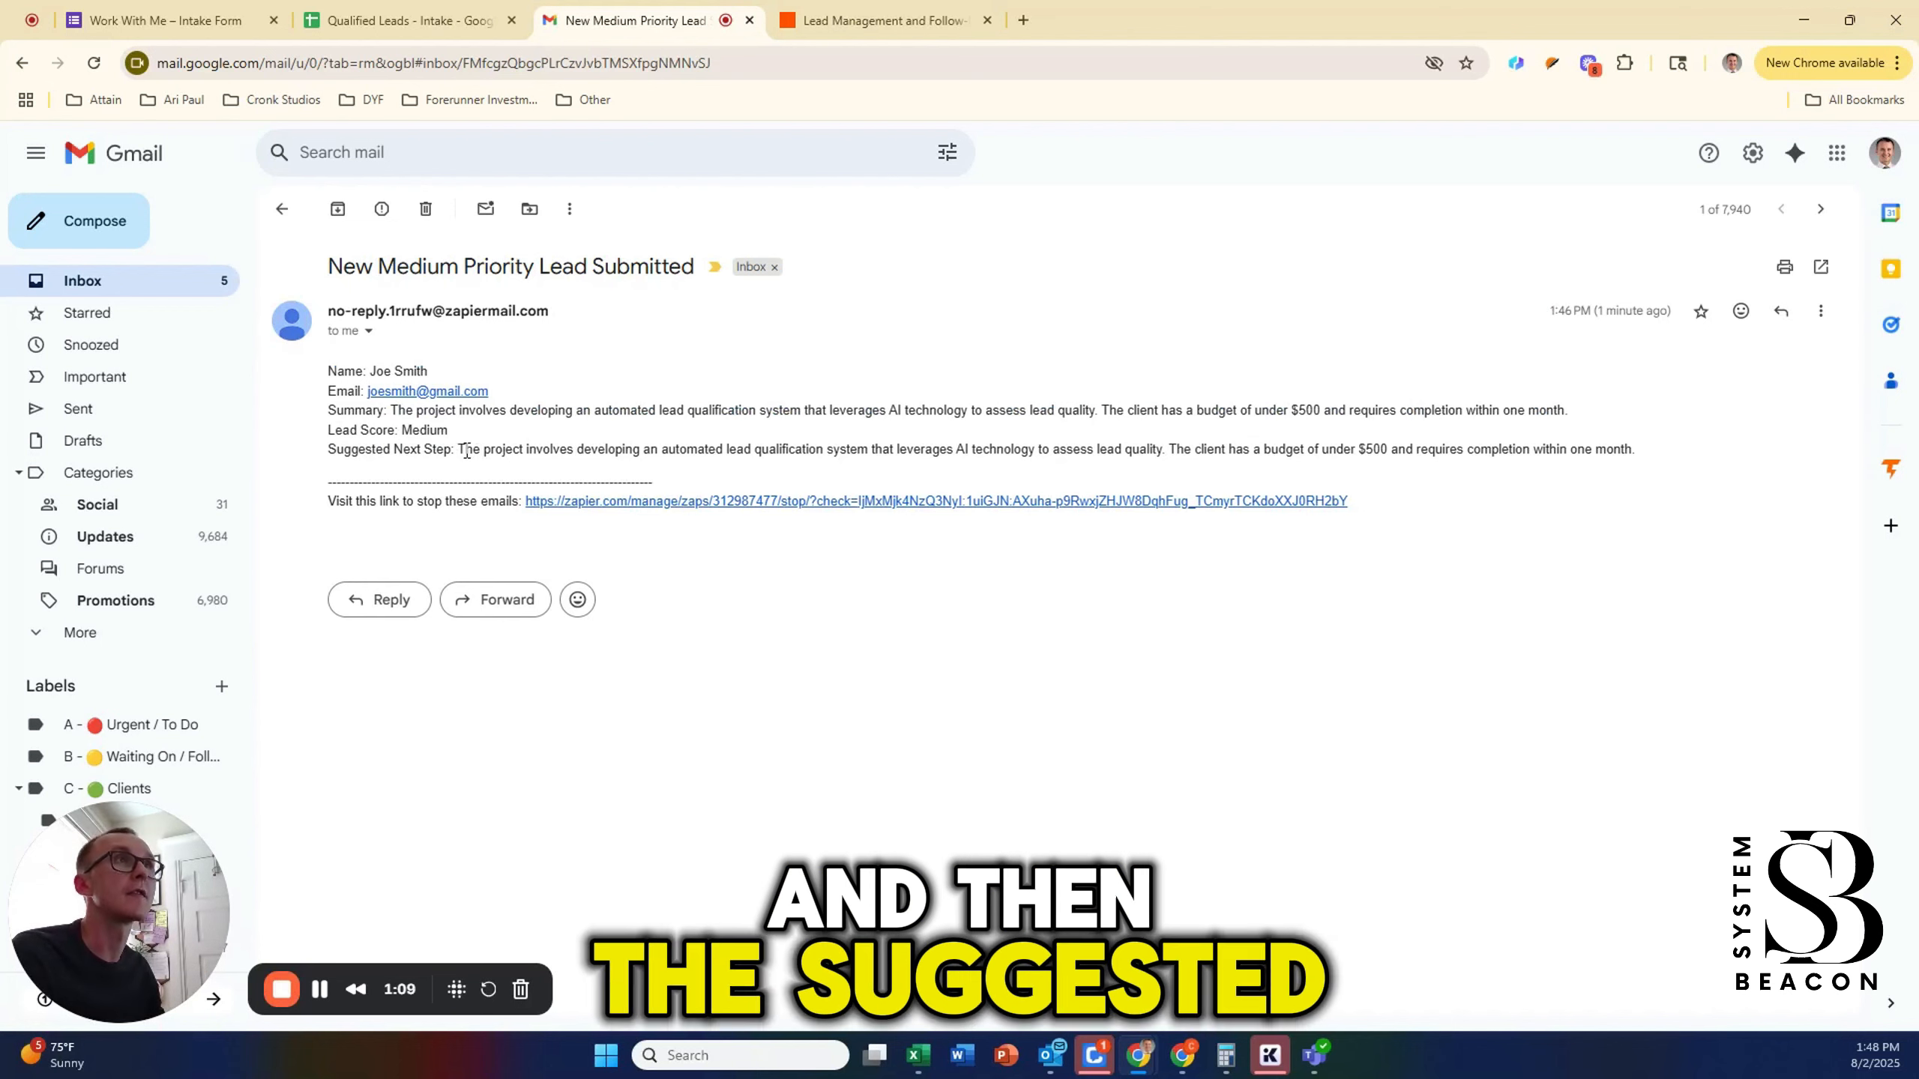
drag(466, 449, 1641, 469)
click(1626, 474)
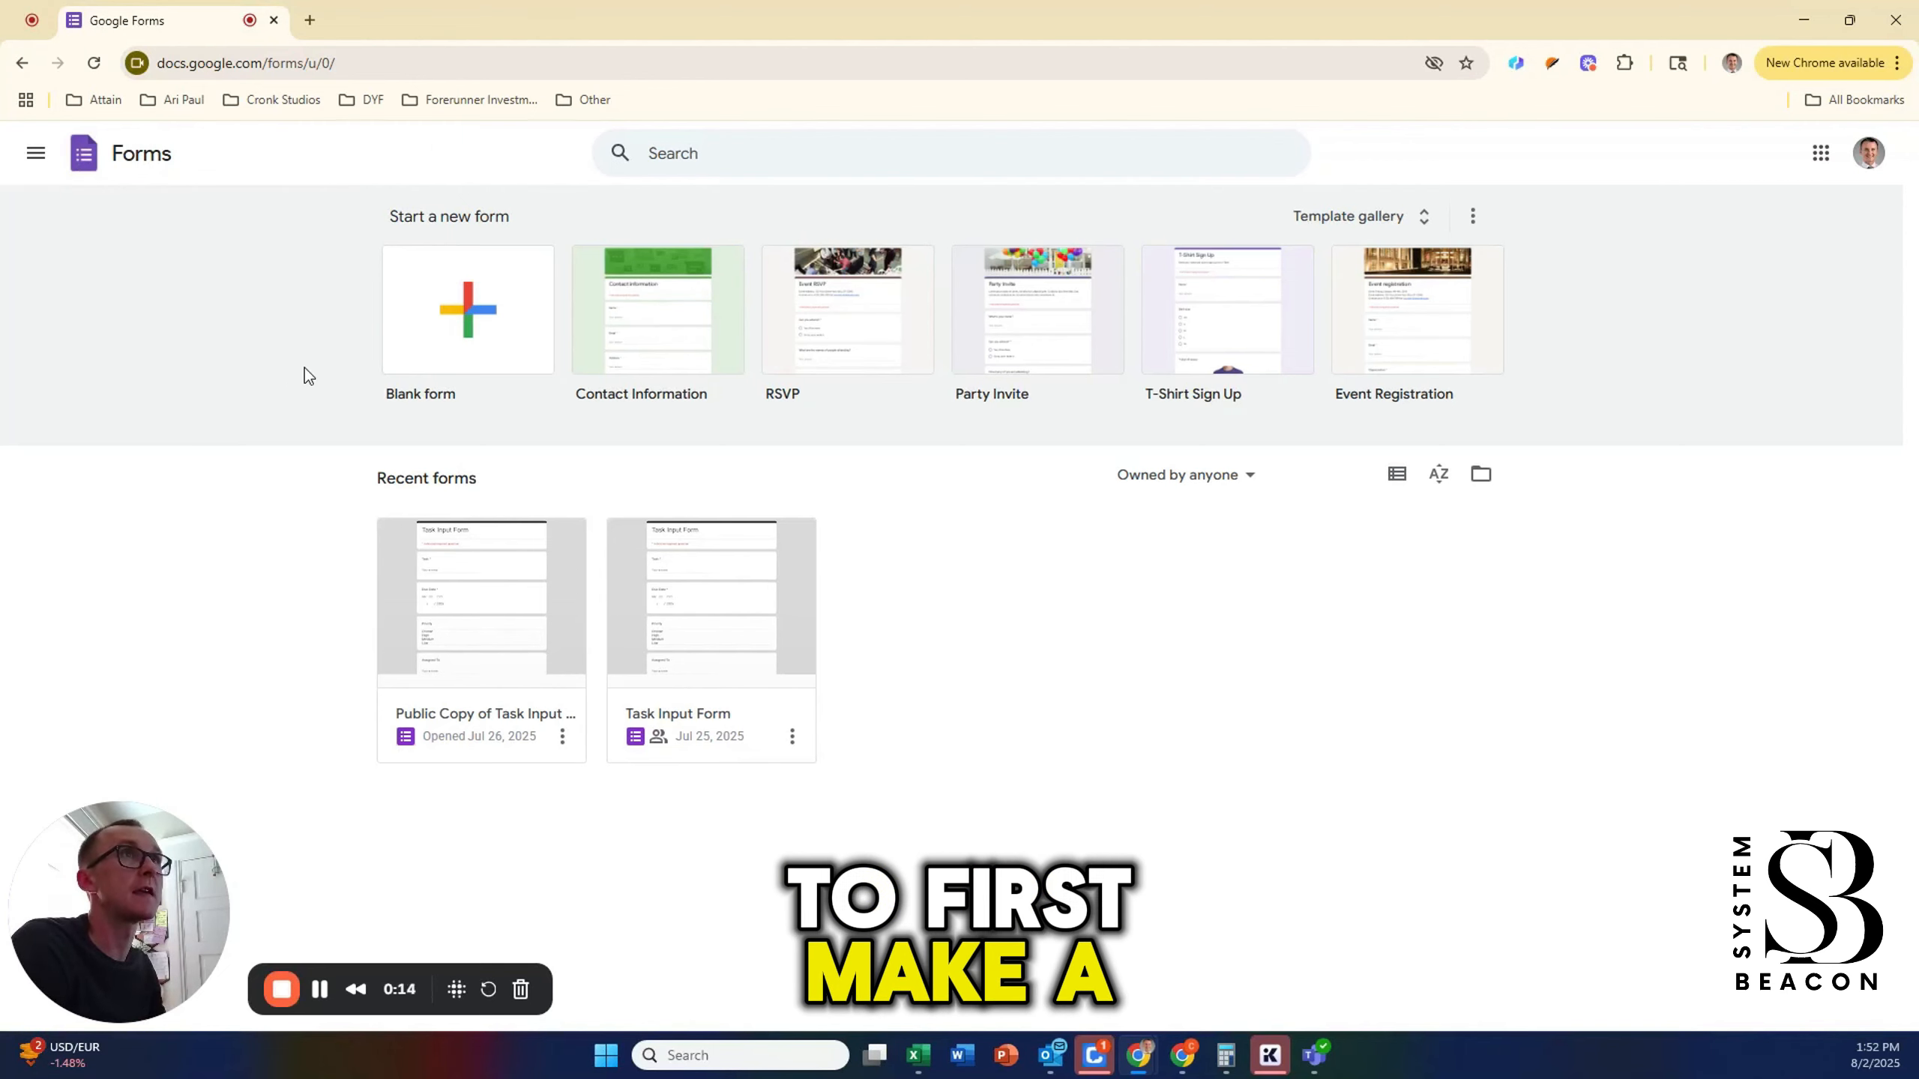
Step: Create a blank form and rename it from Untitled form to Lead Intake Form
click(505, 322)
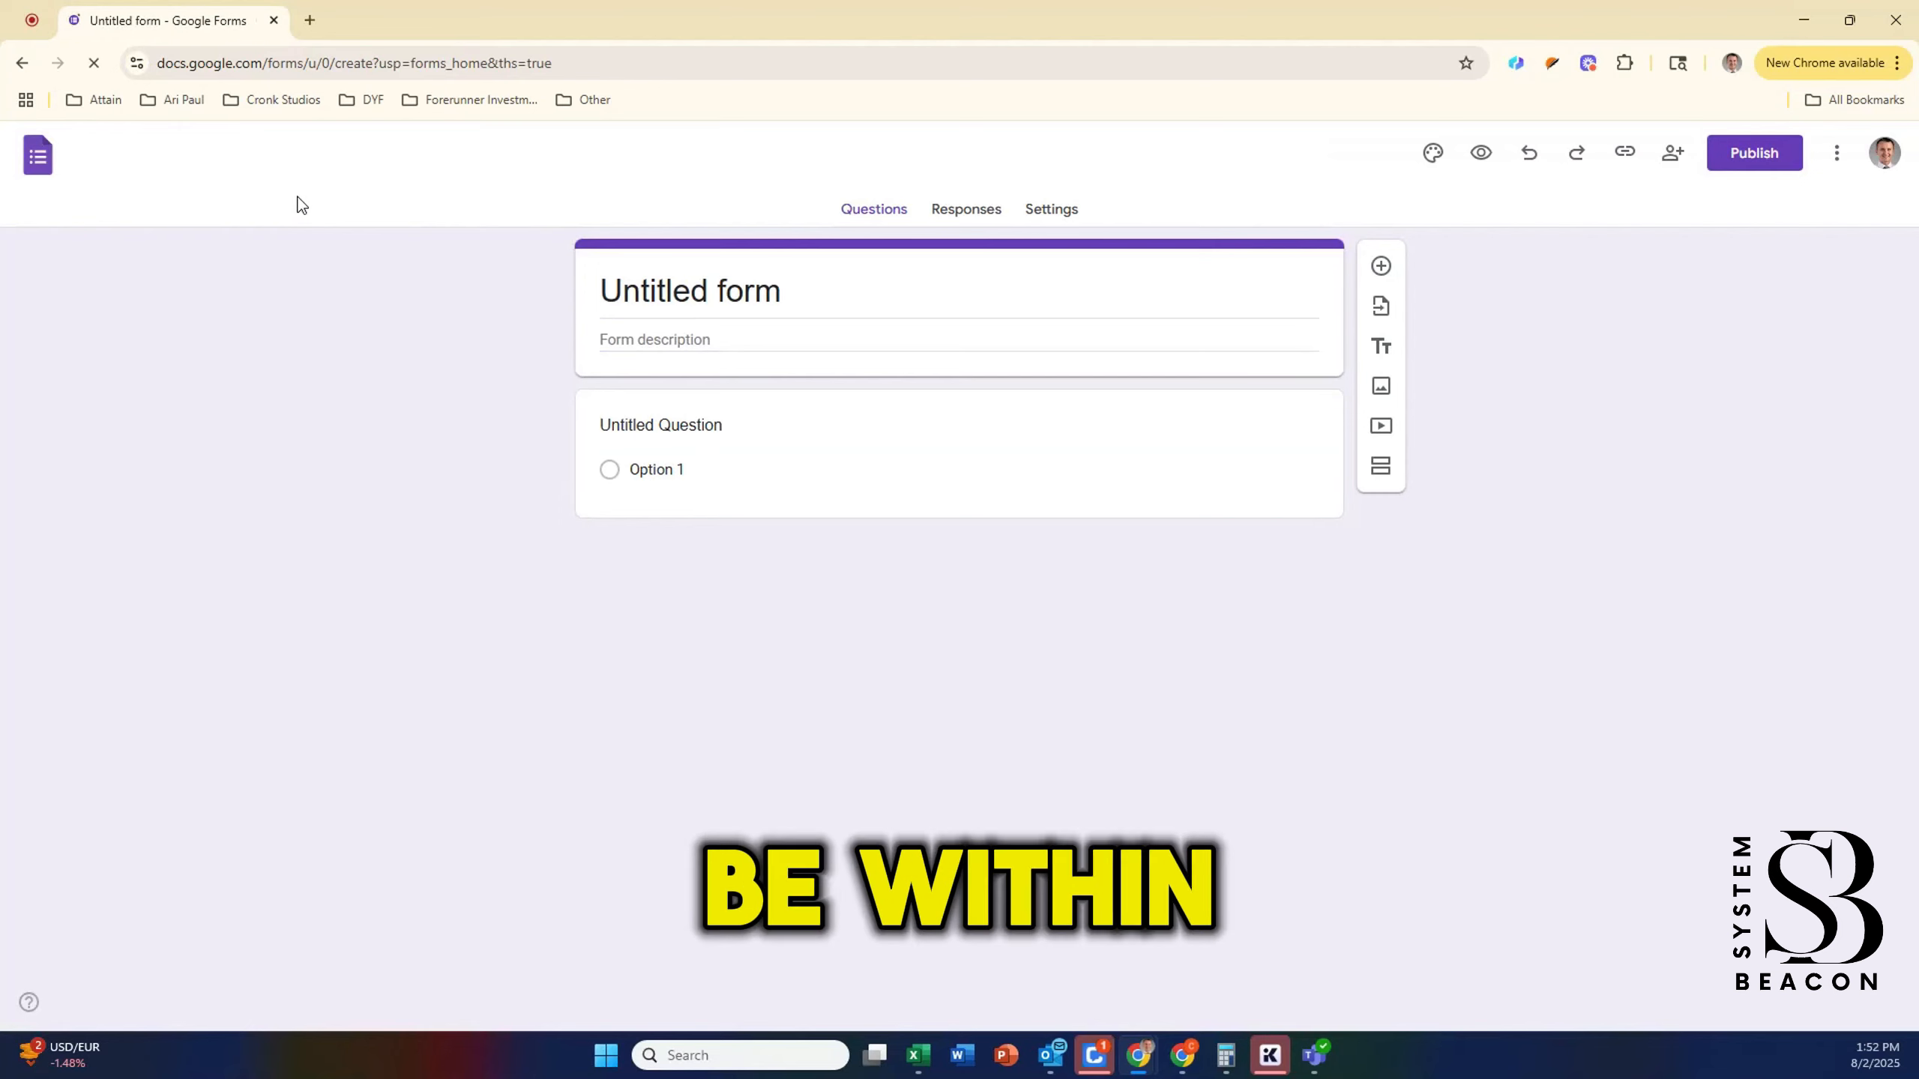
click(186, 157)
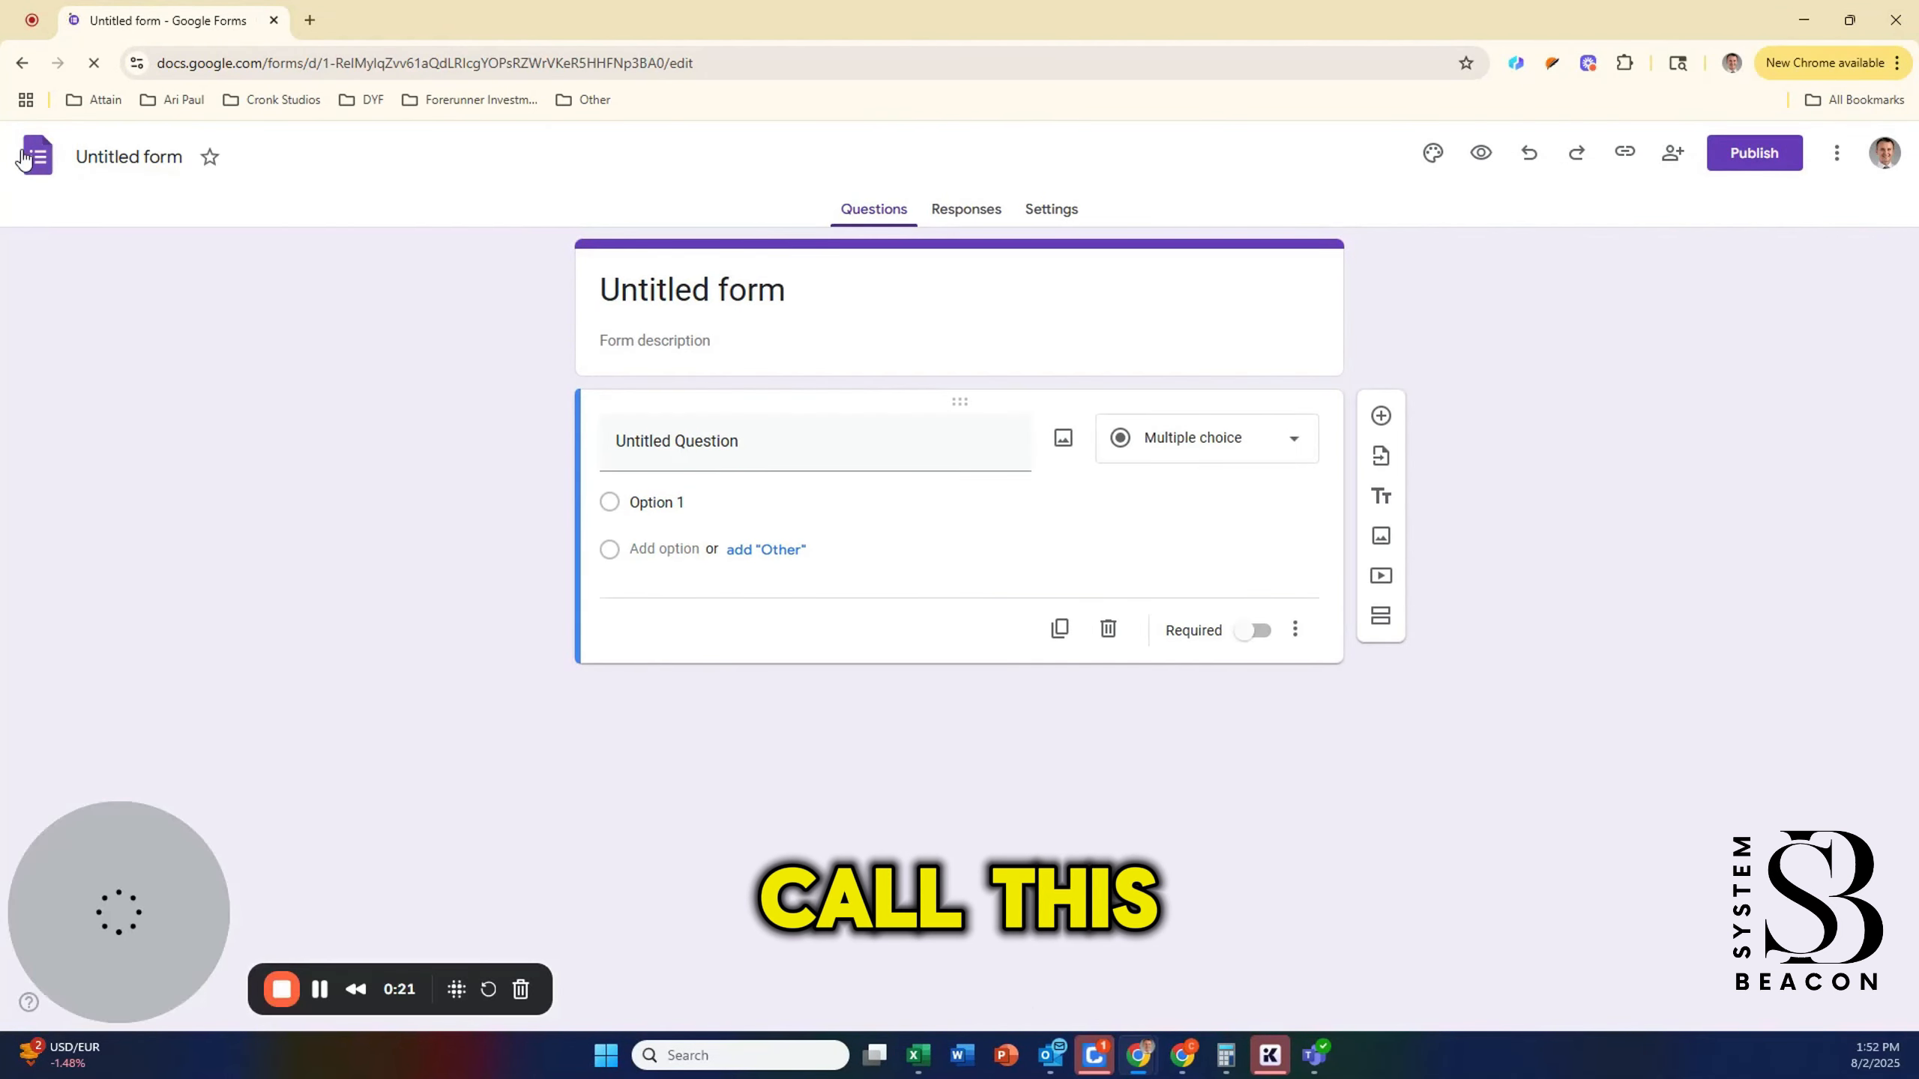
click(181, 156)
click(181, 157)
drag(186, 157, 74, 157)
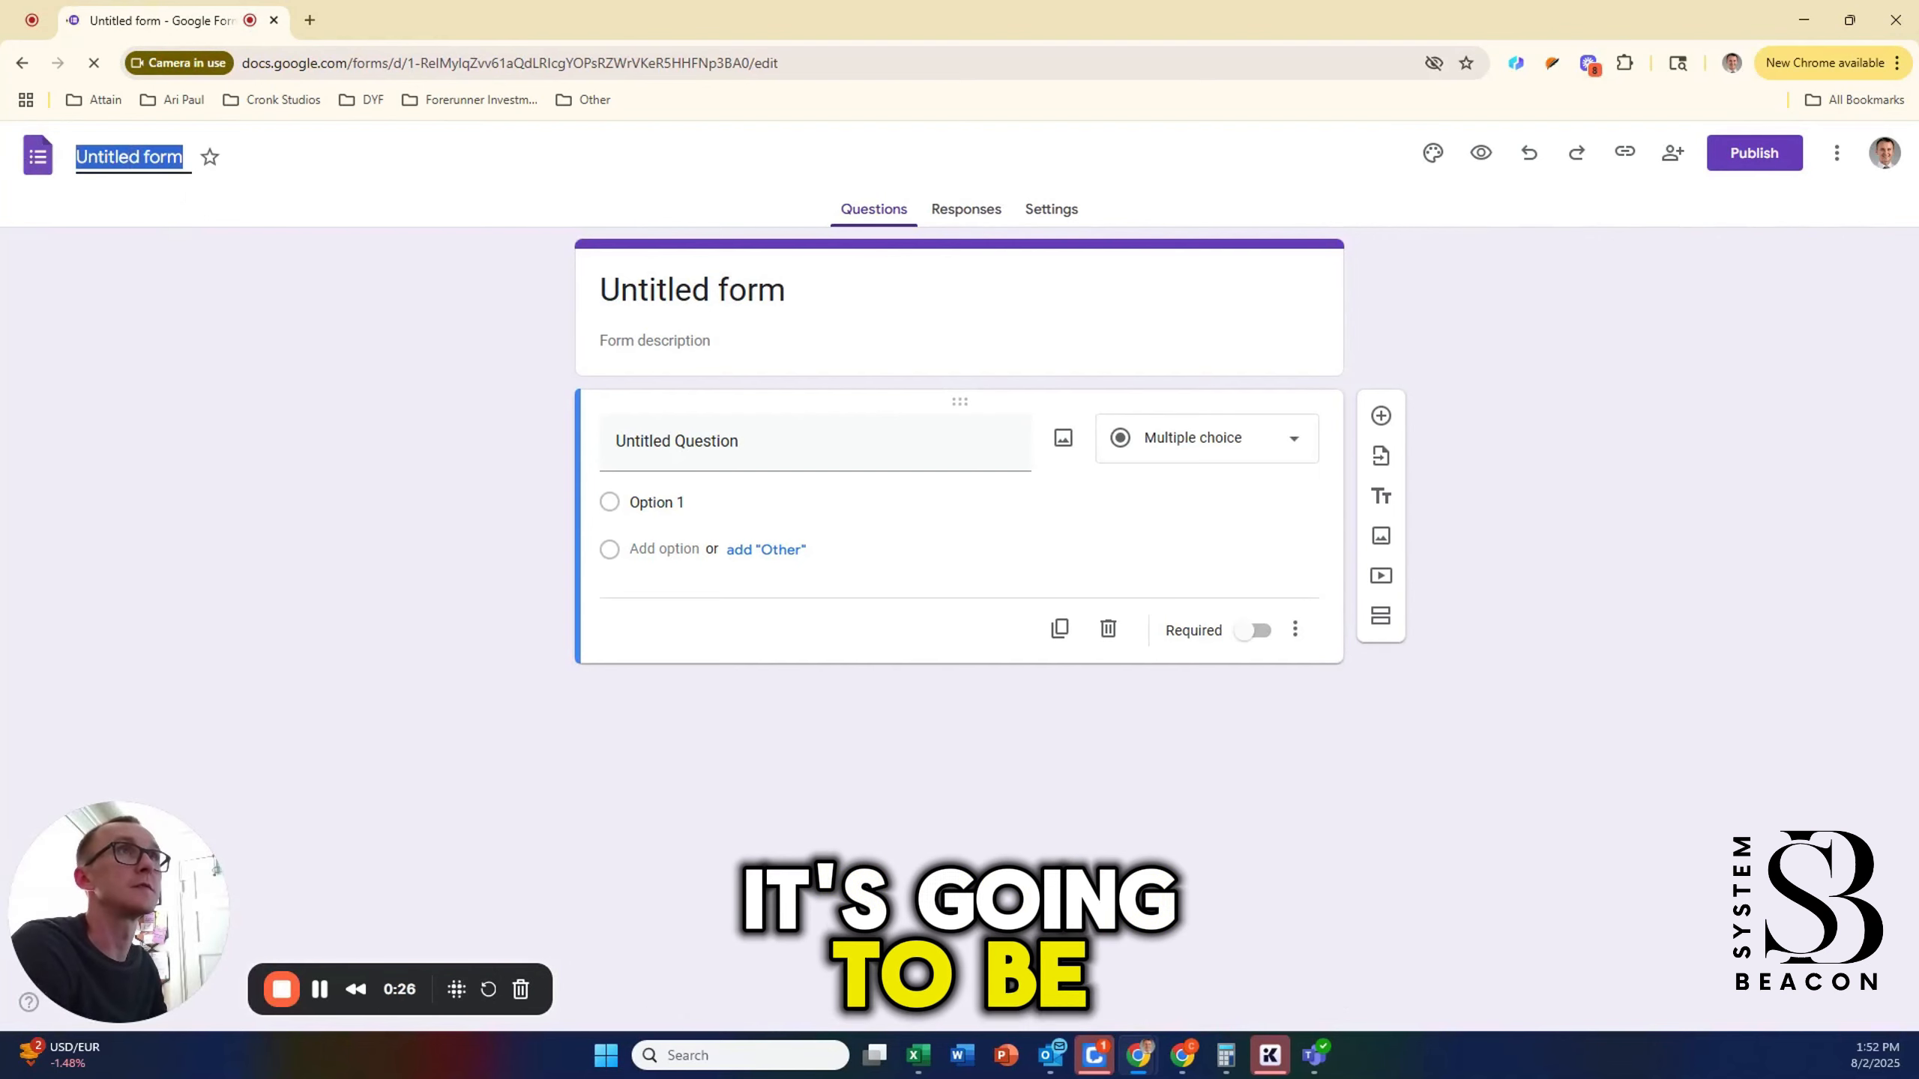
text(Lead Intake)
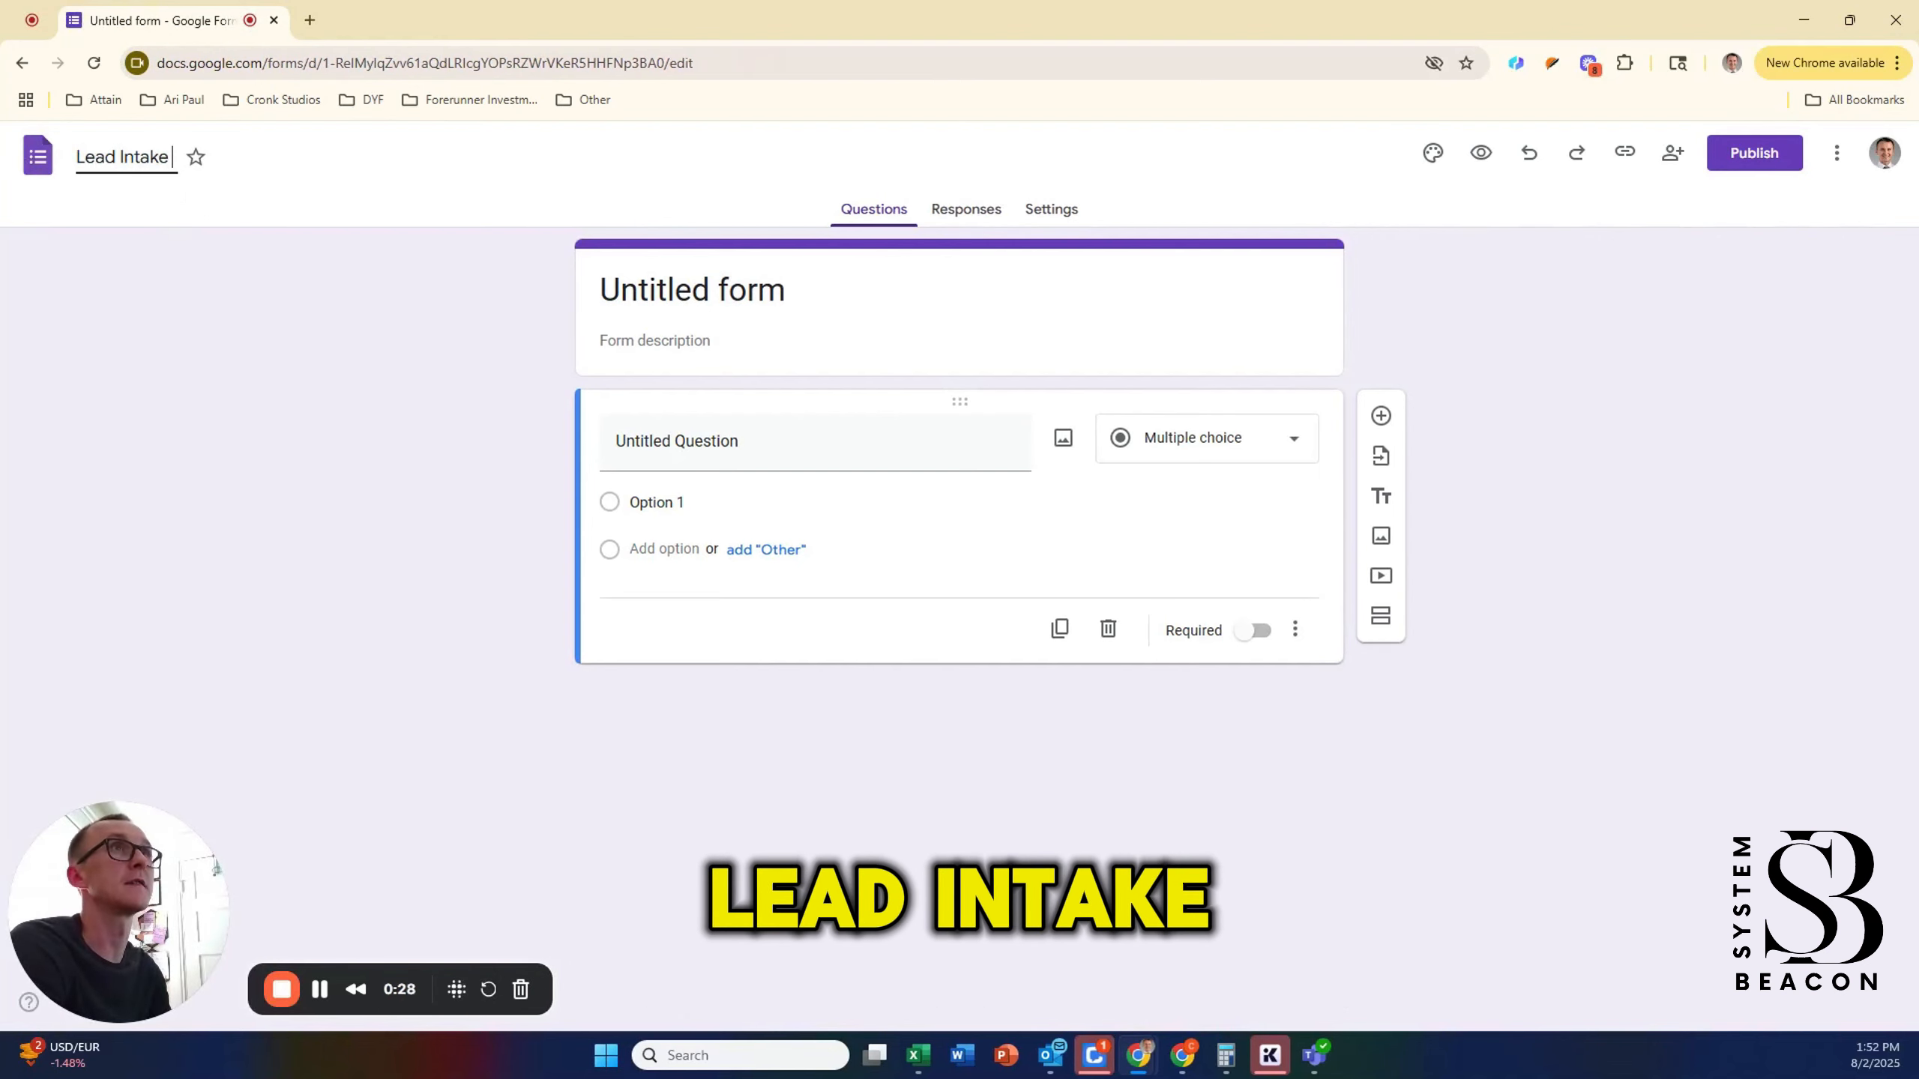
click(607, 820)
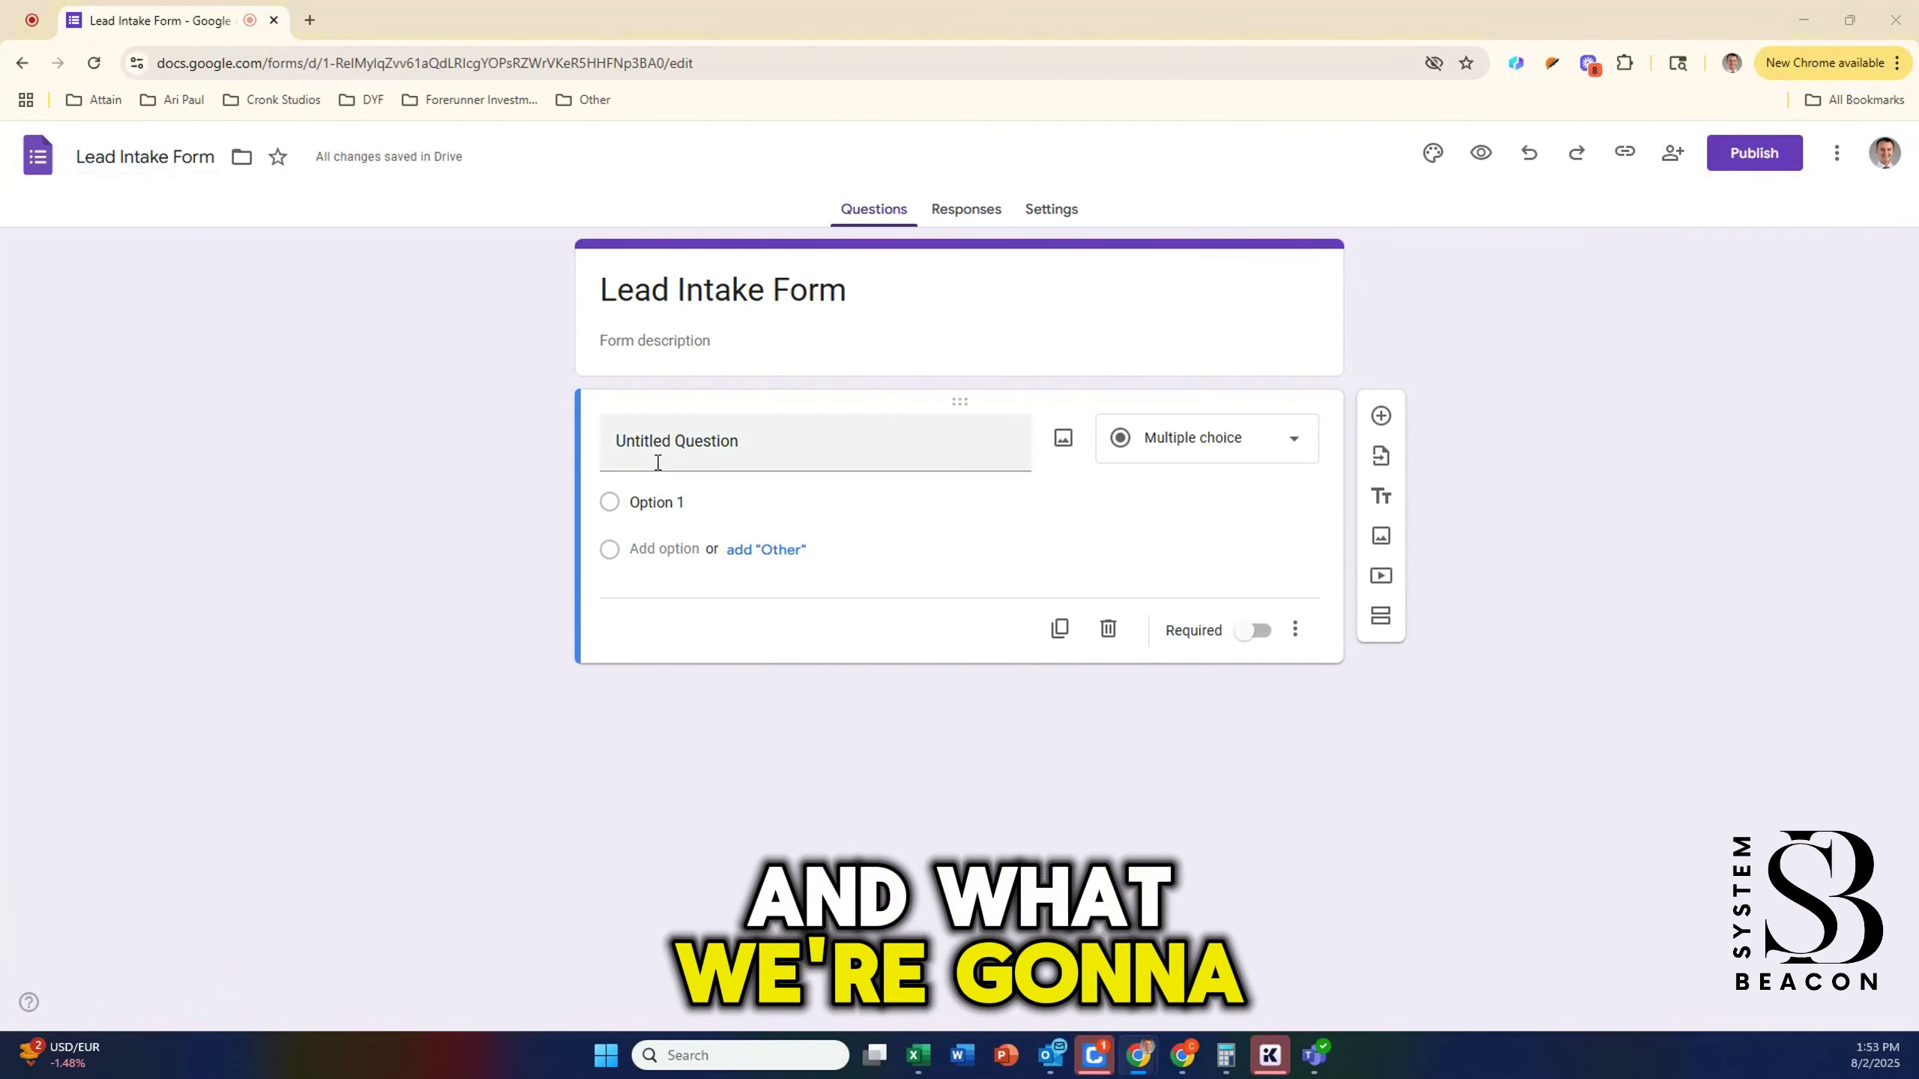
click(682, 438)
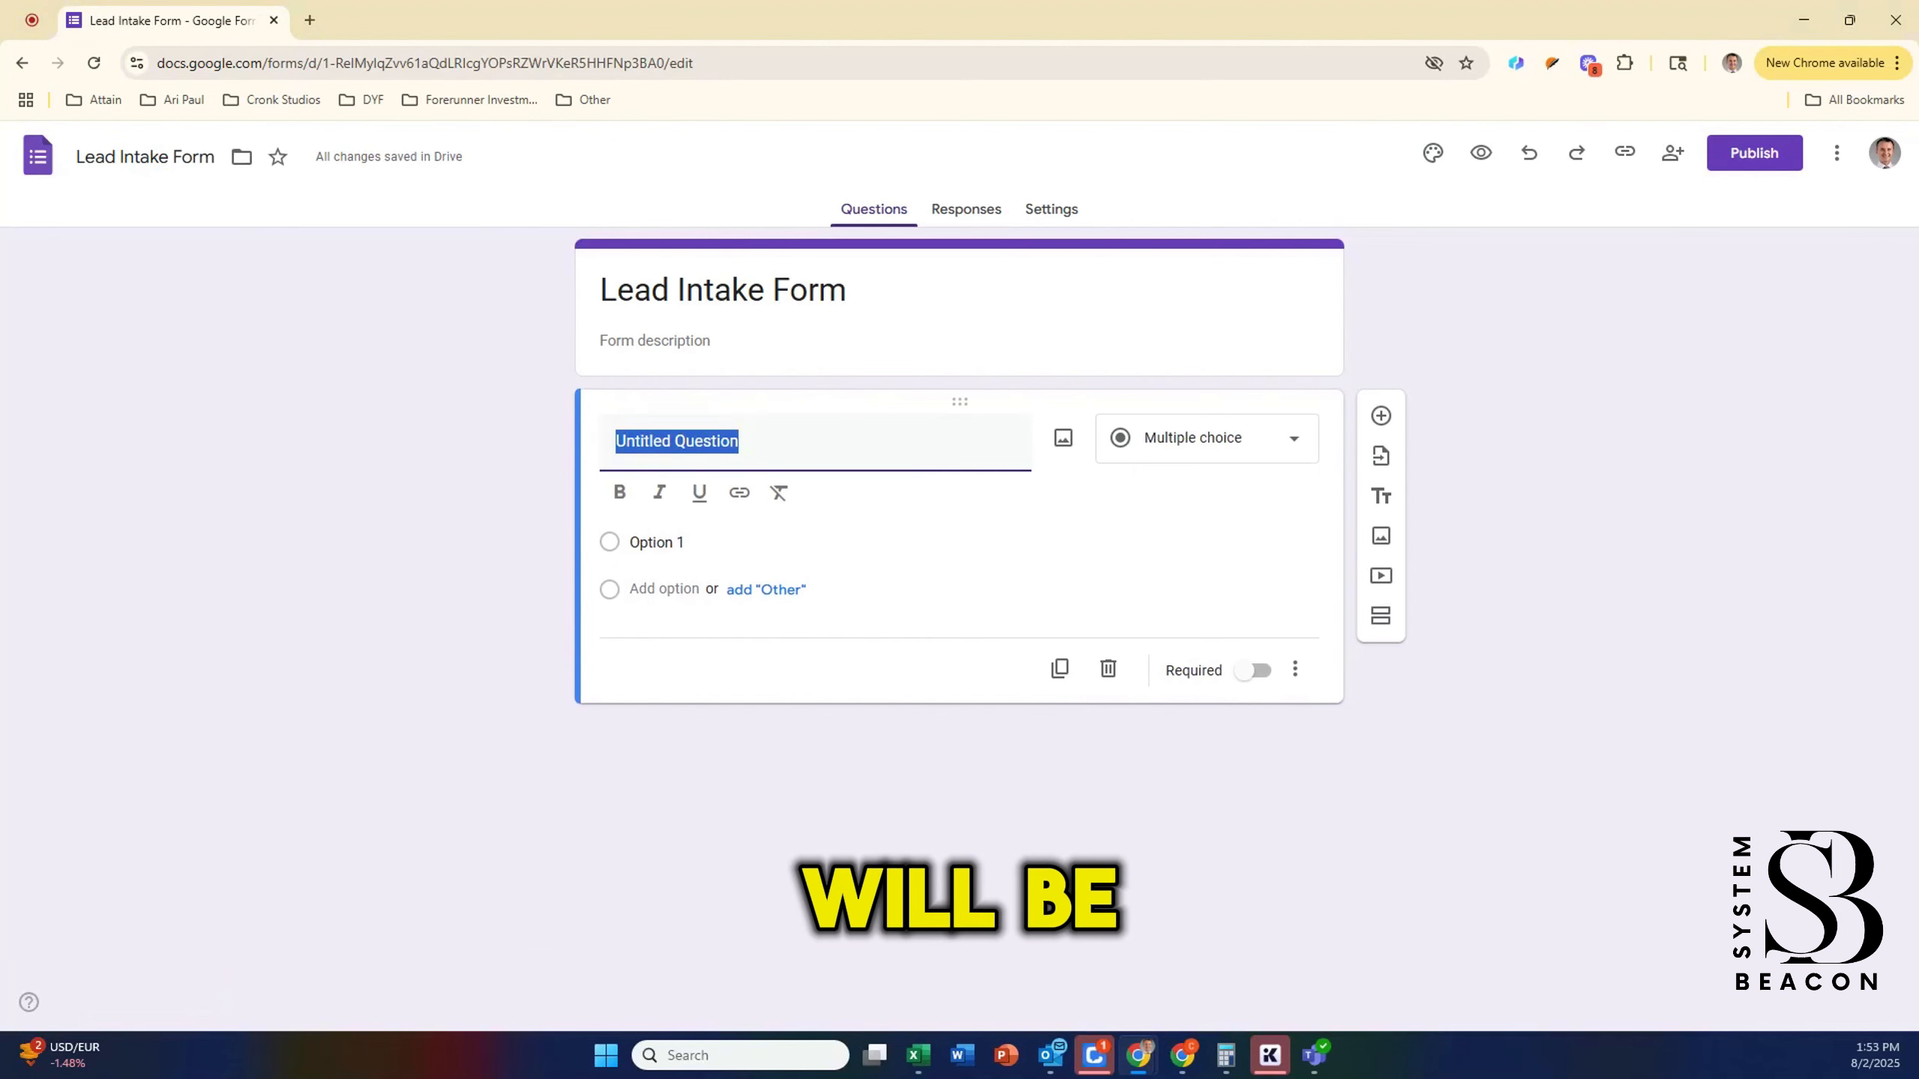
Step: Add required short-answer questions Name and Email Address
click(791, 452)
text(Name)
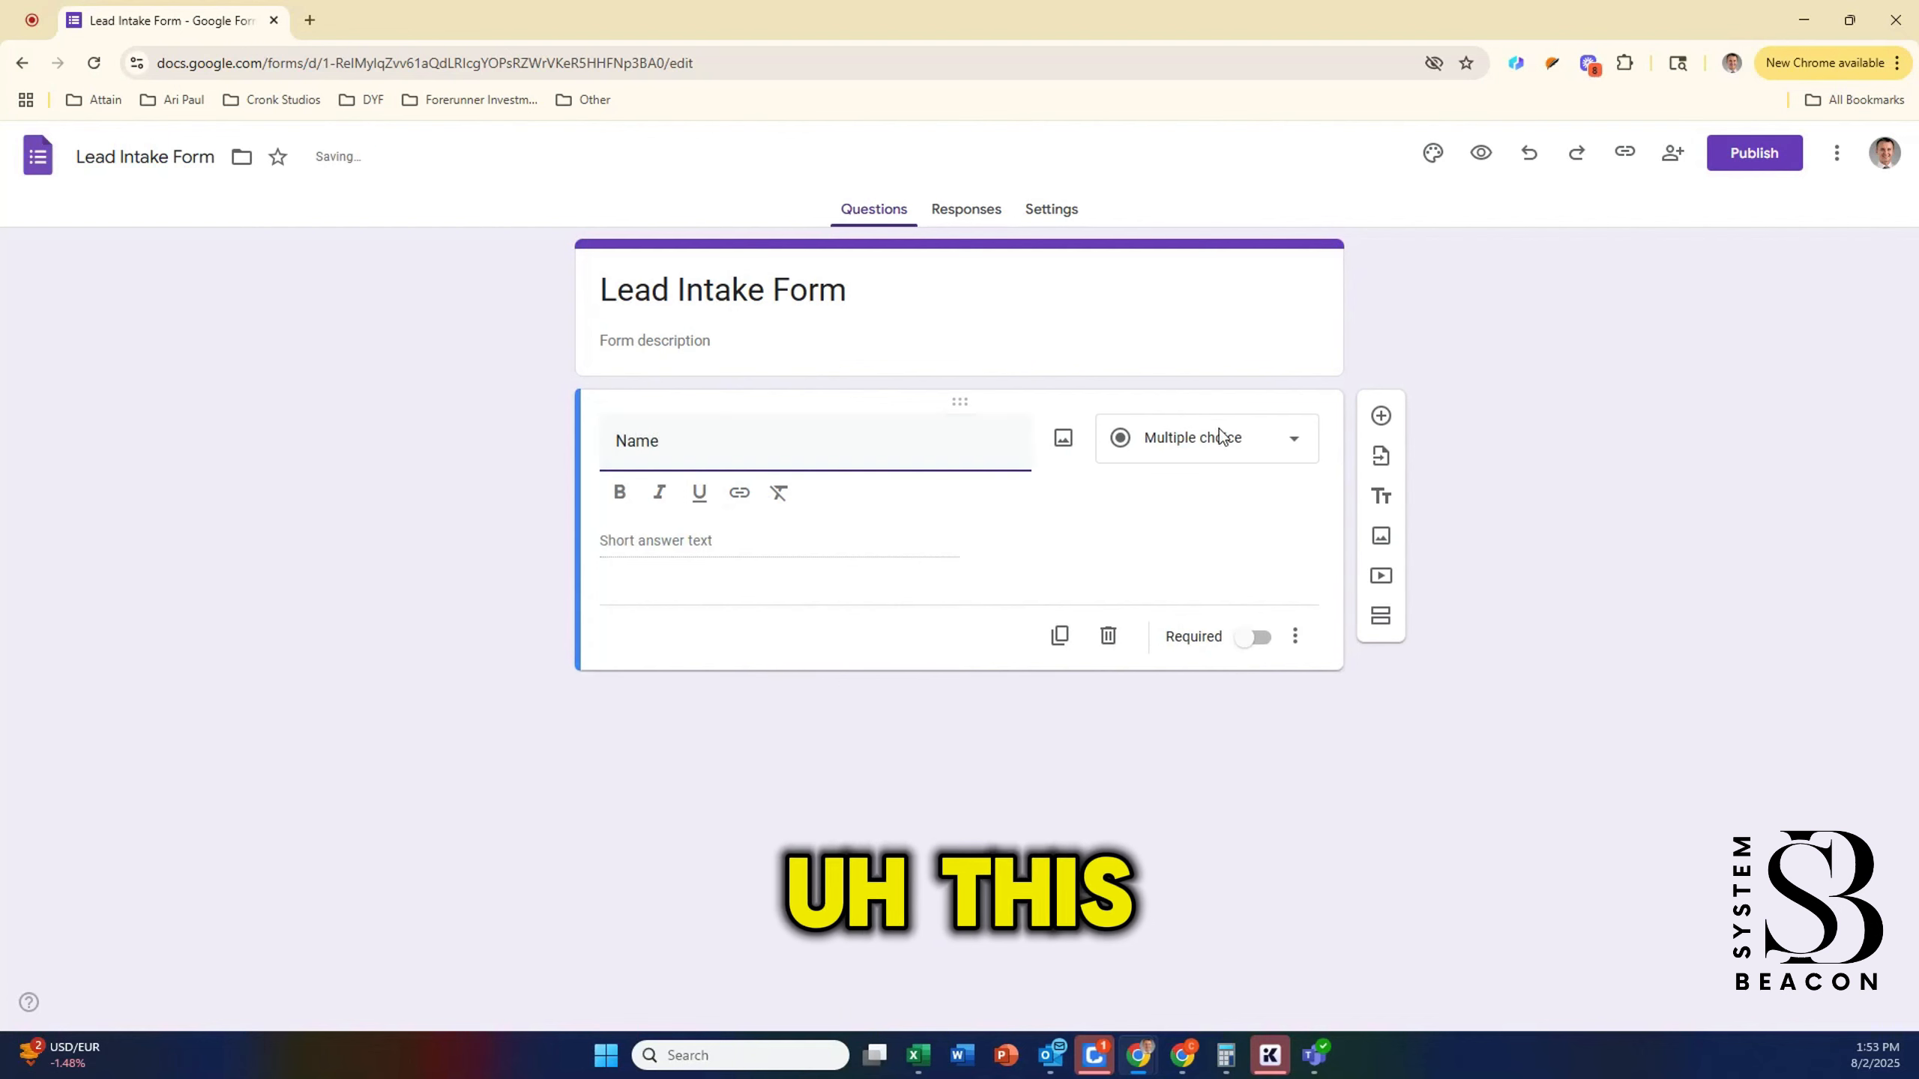
click(1221, 438)
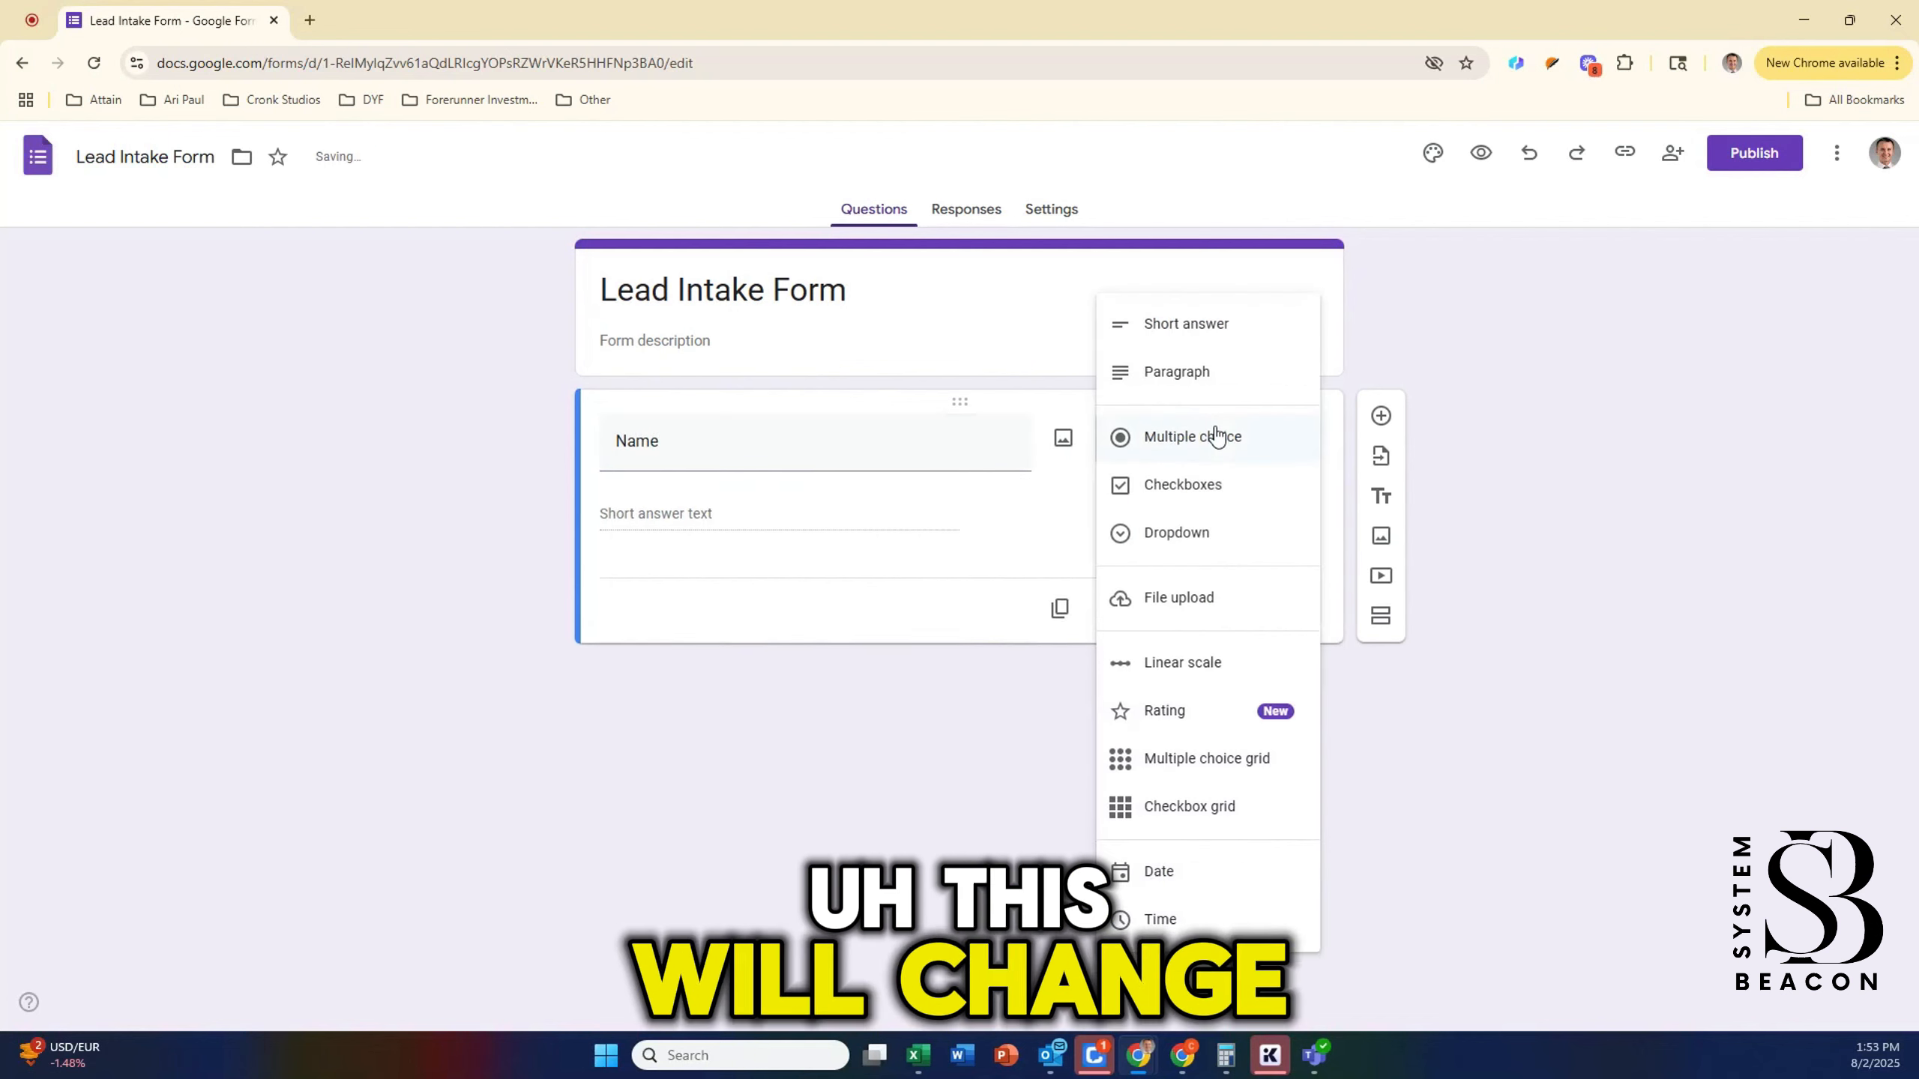
click(1197, 344)
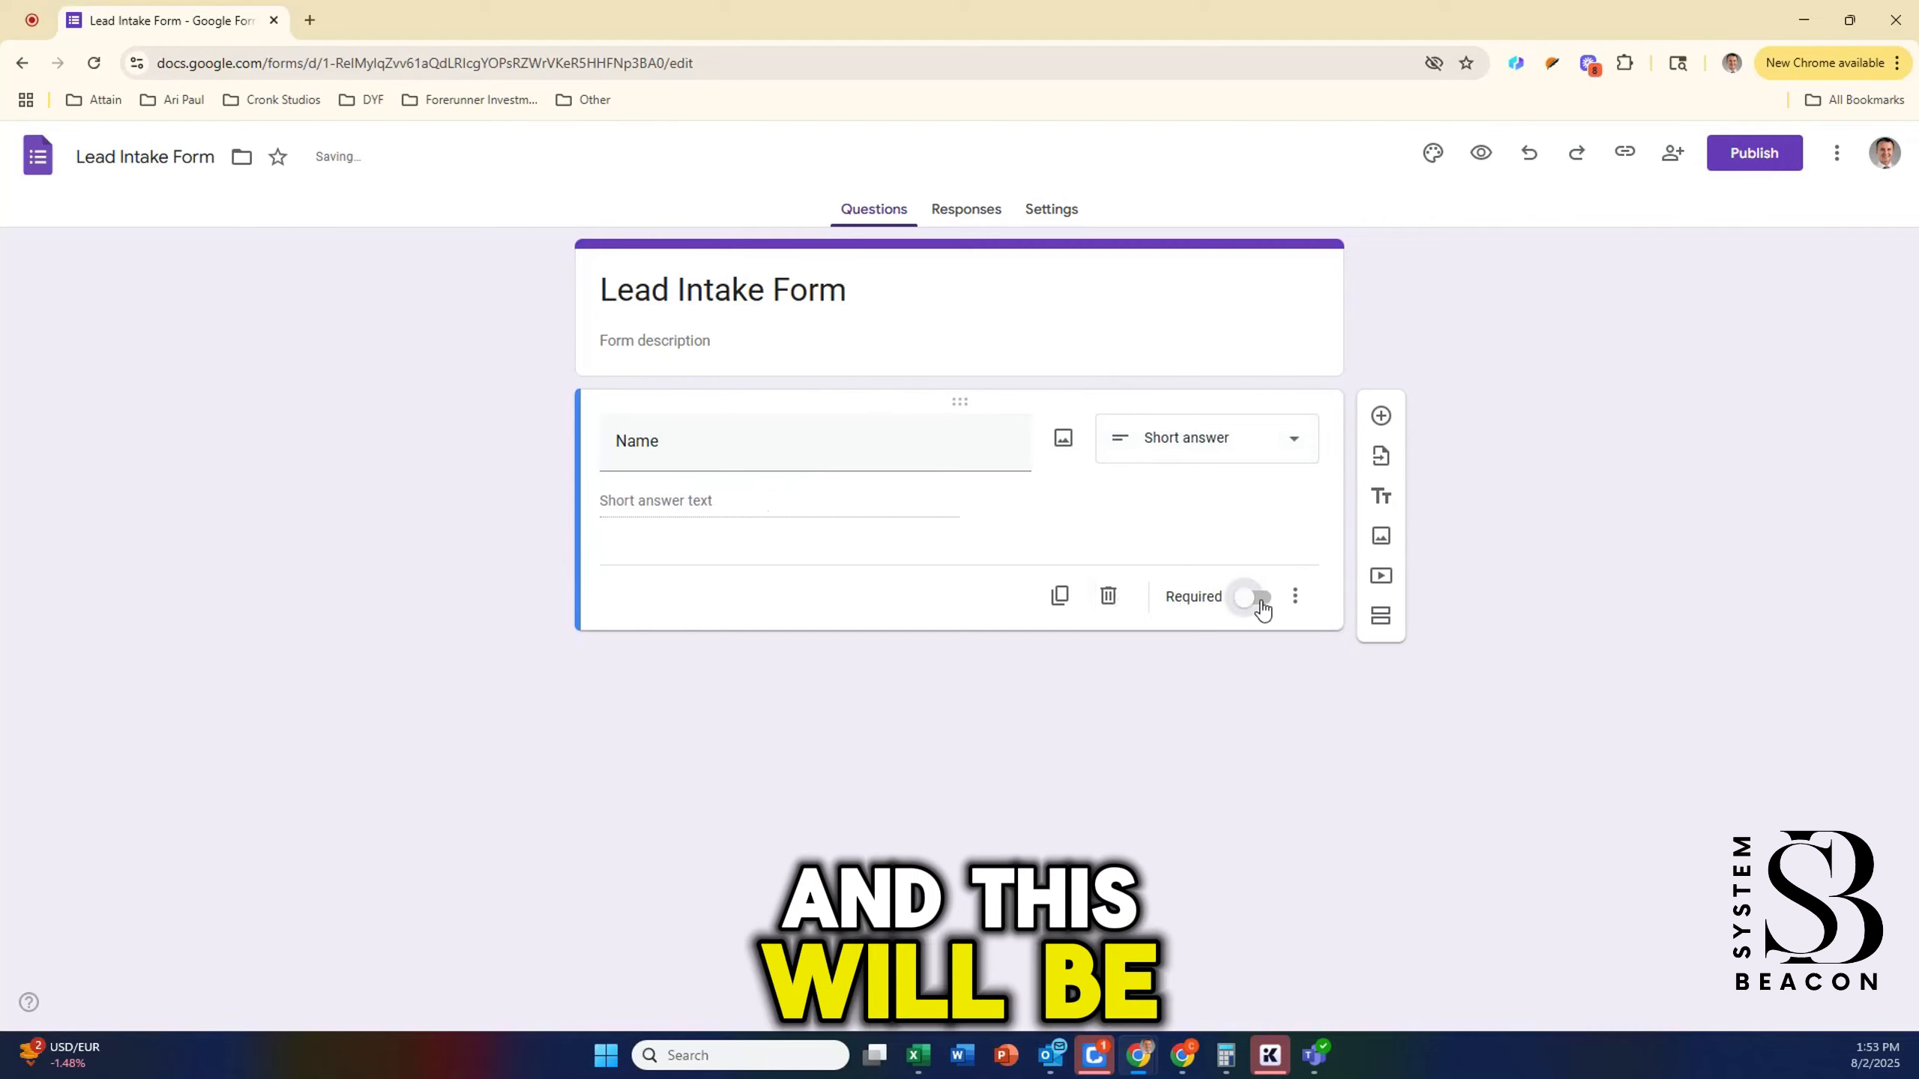
click(1256, 598)
click(1381, 416)
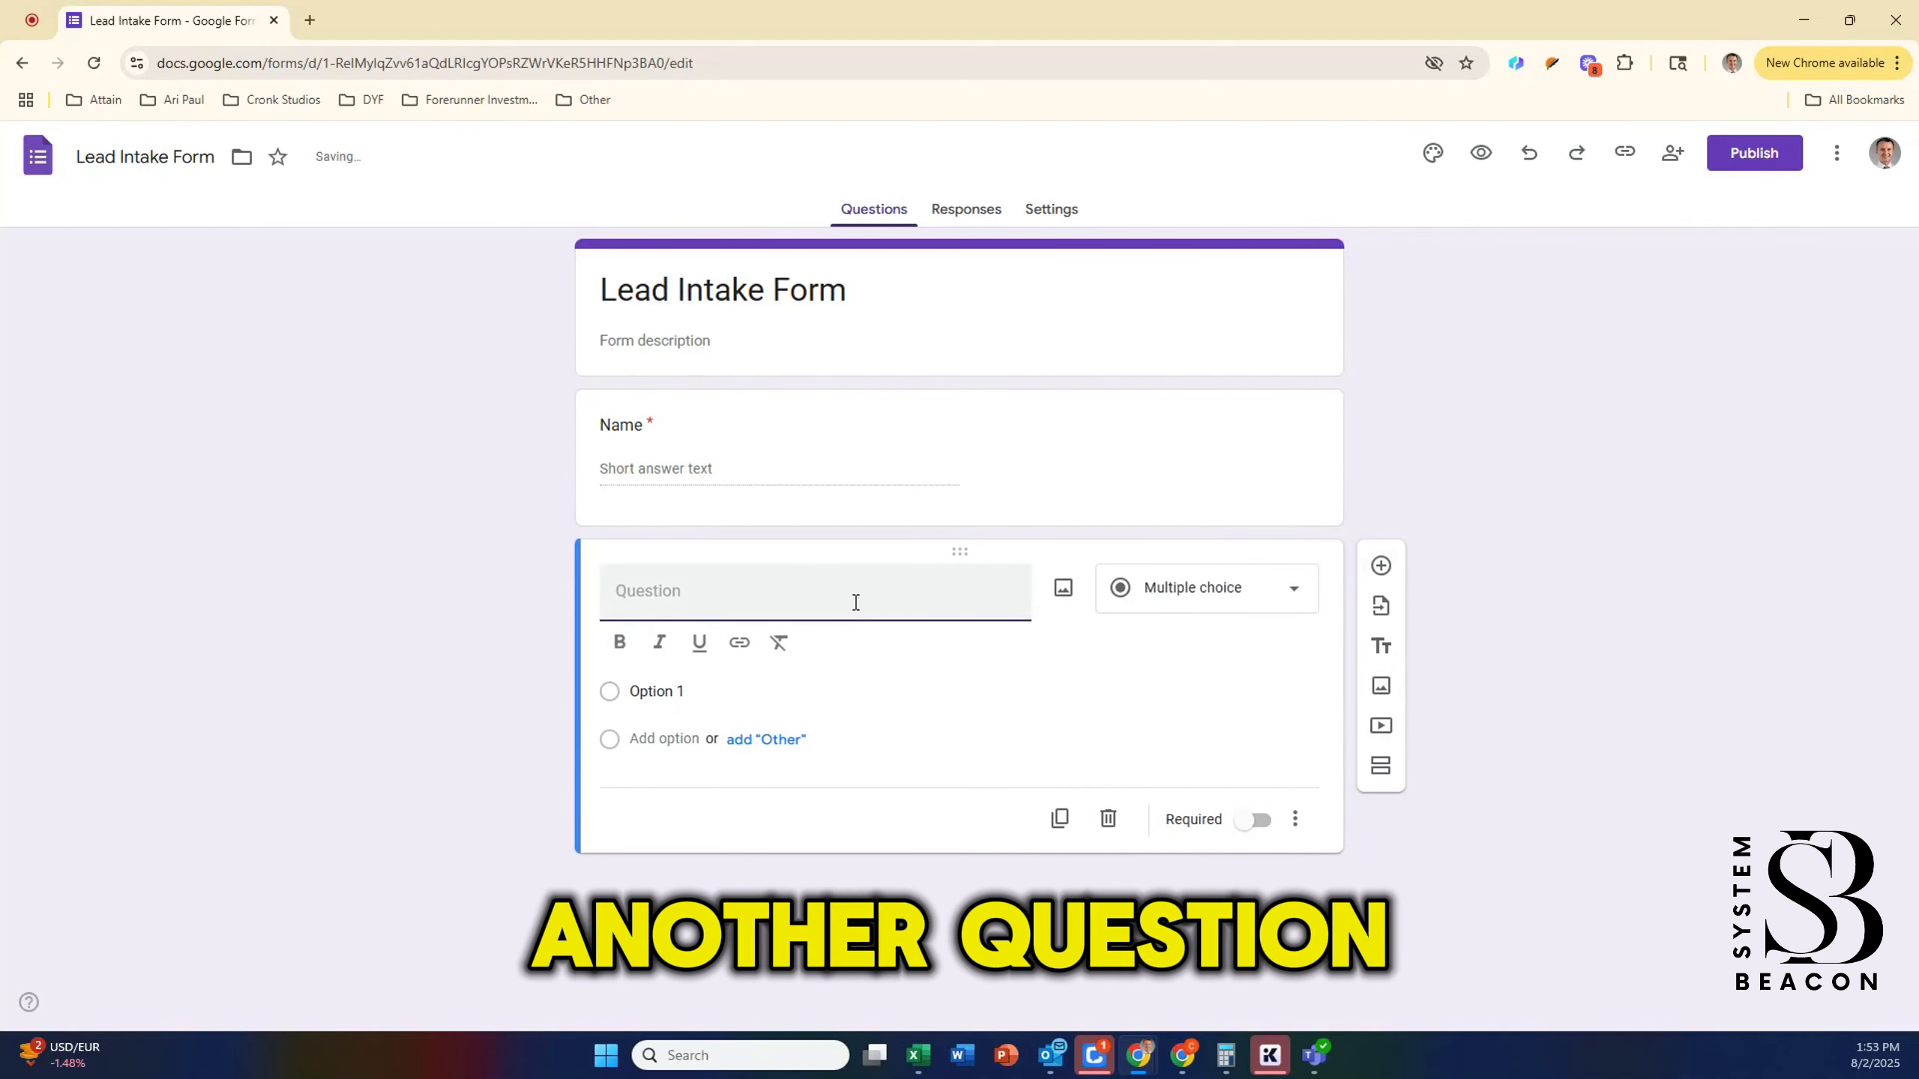
text(Email Add)
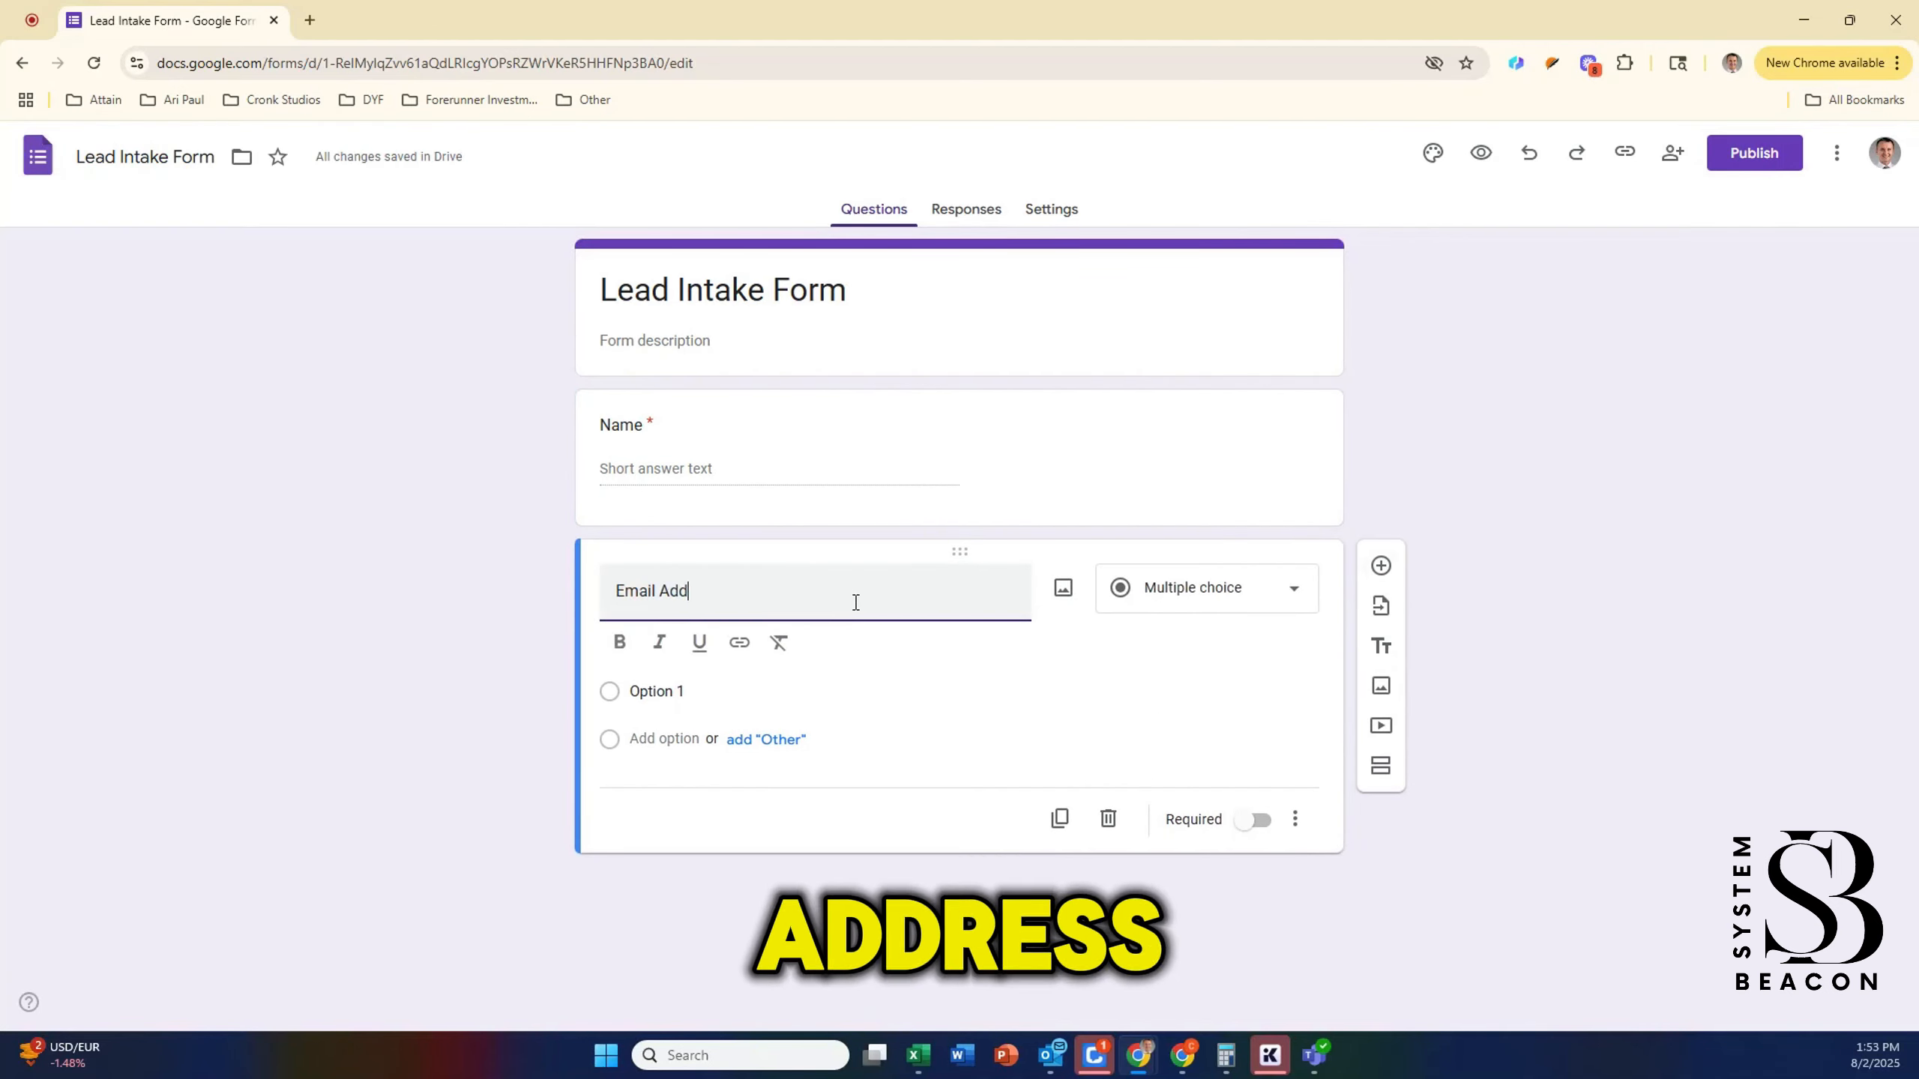
text(ress)
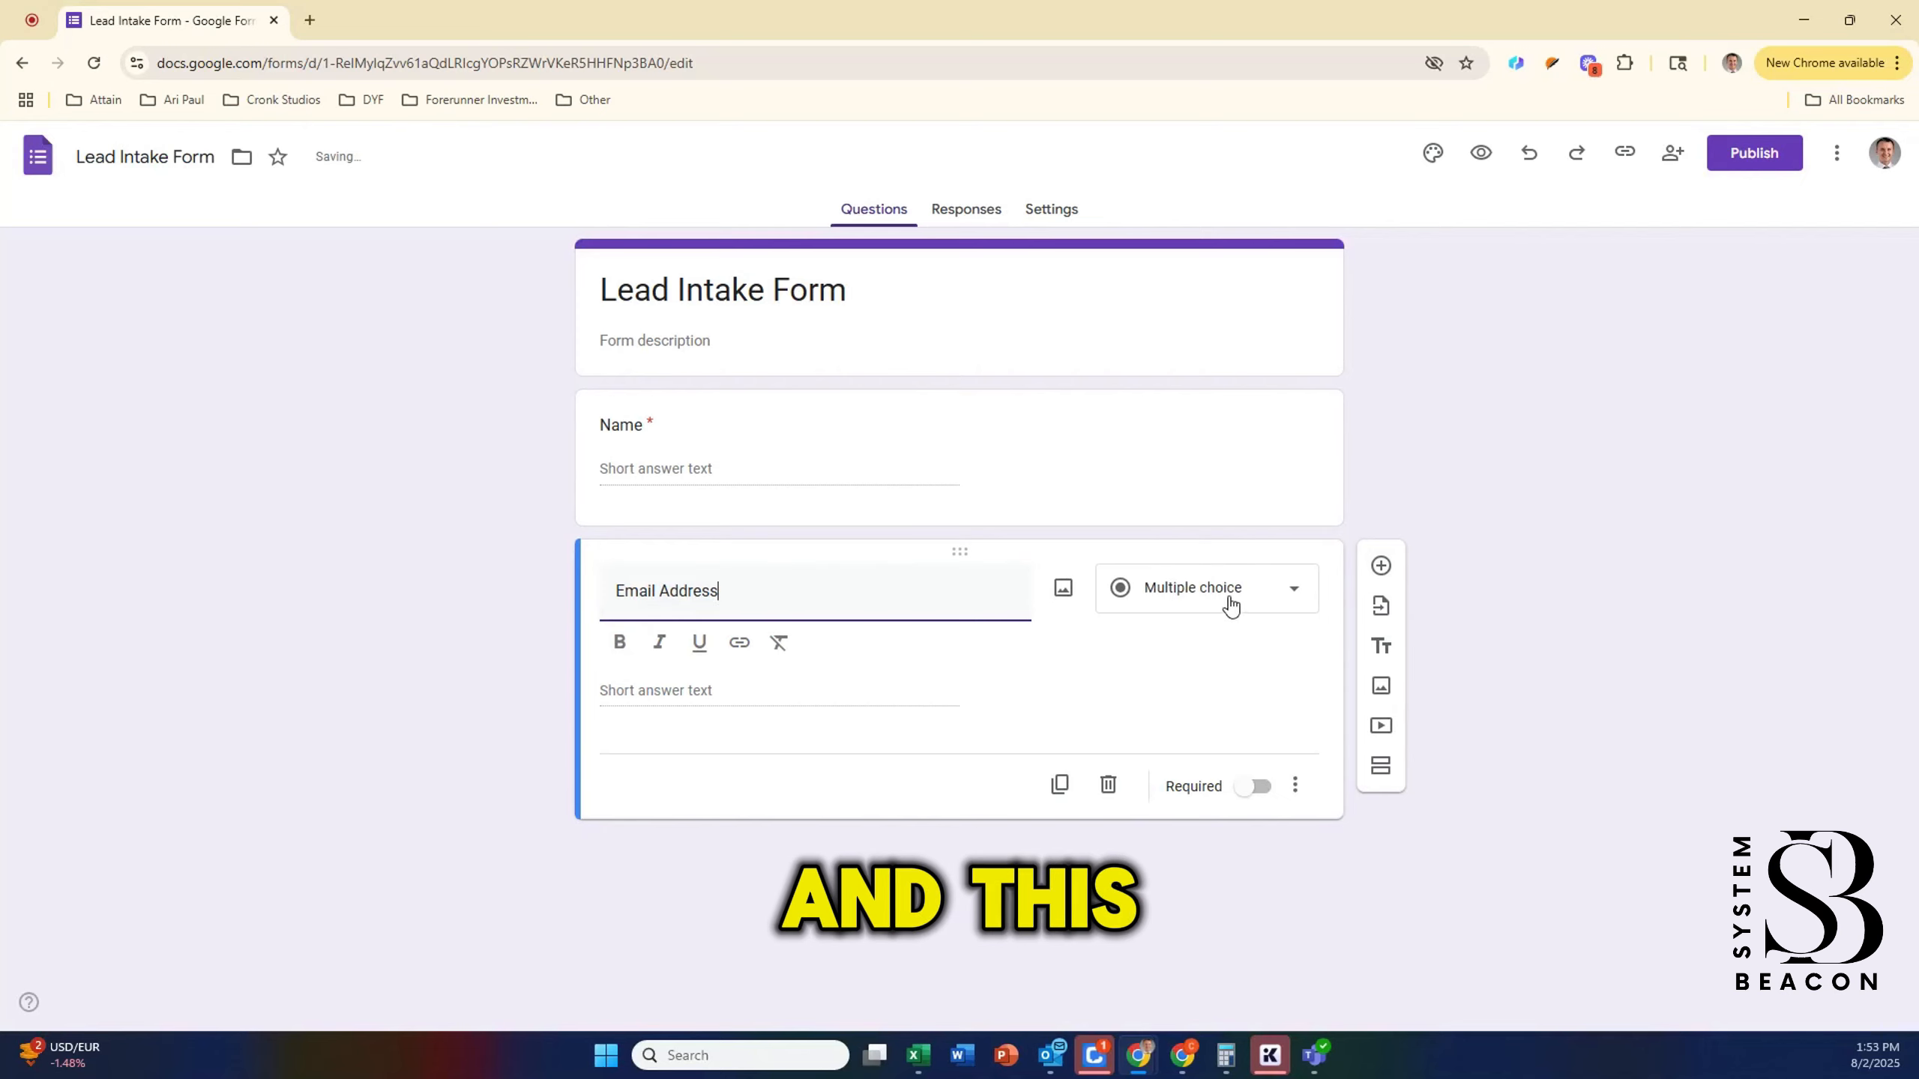
click(1230, 605)
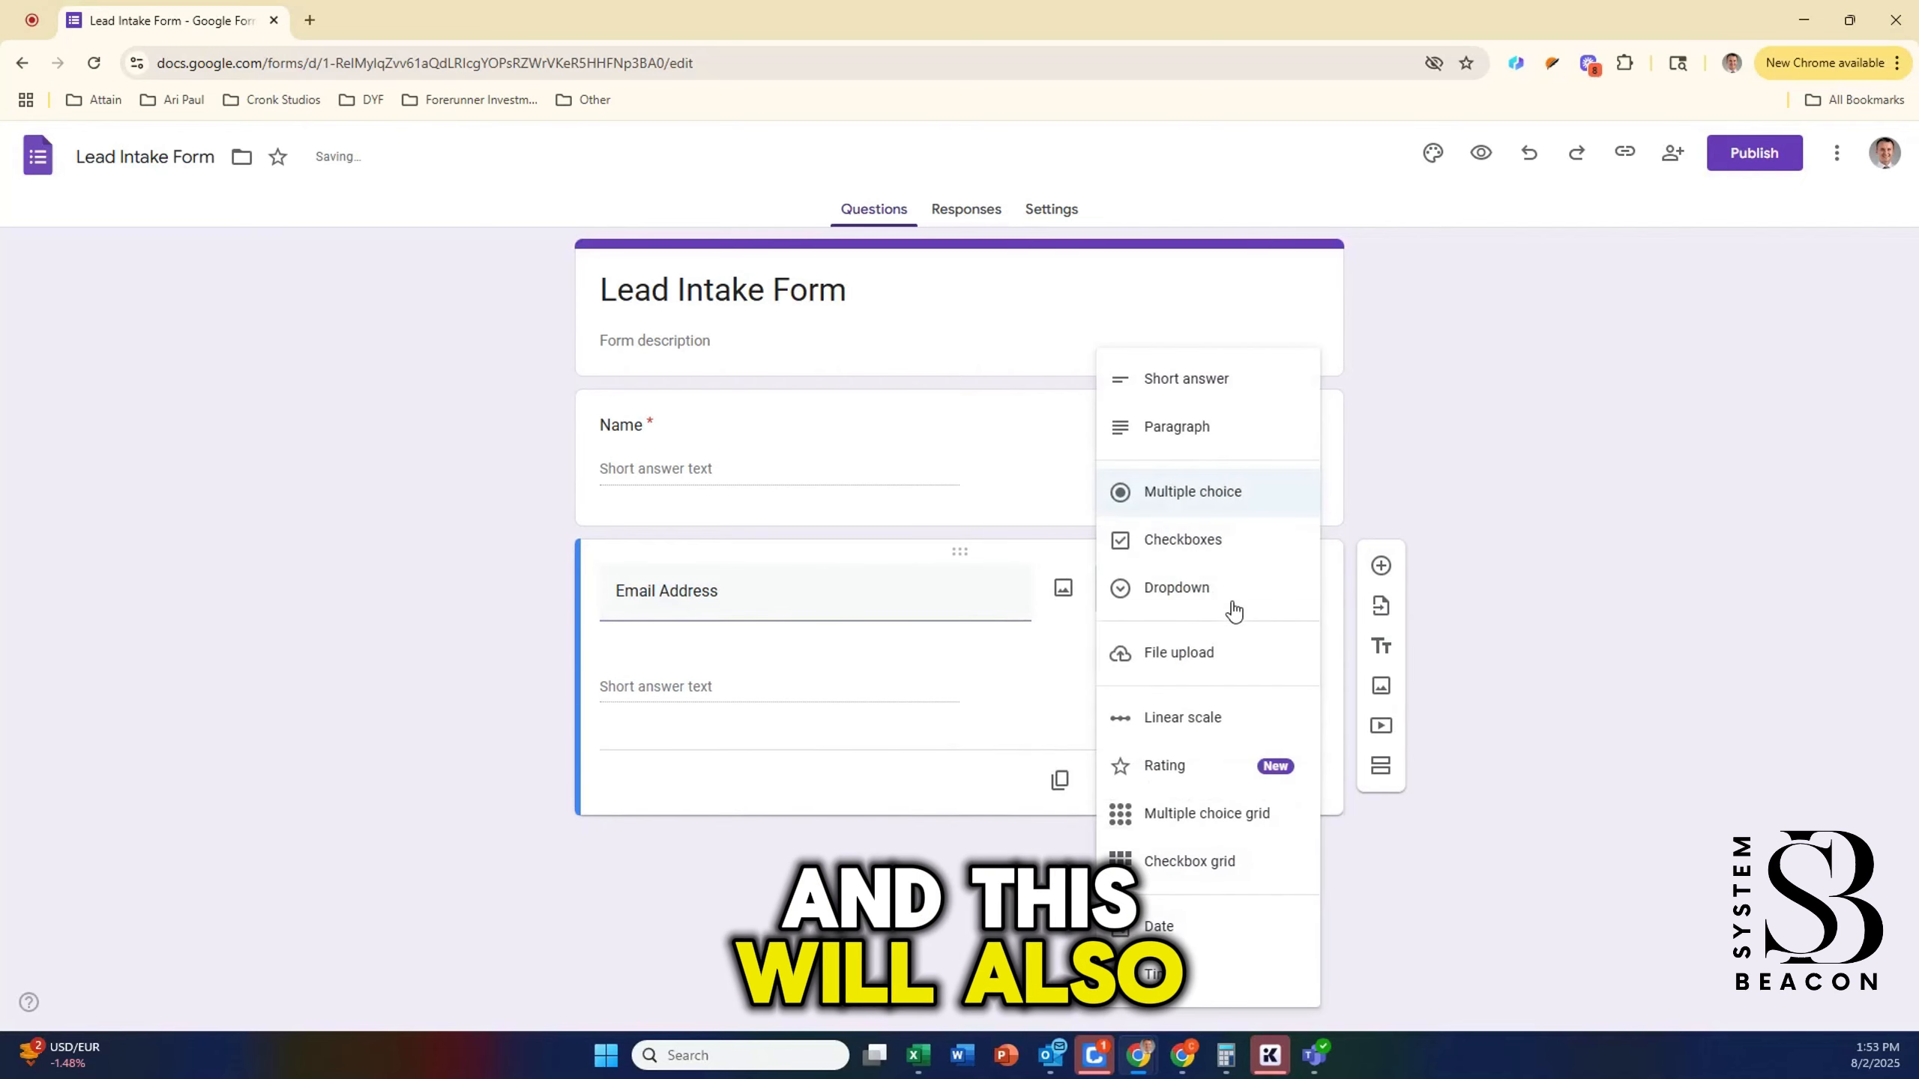
click(1229, 396)
click(1256, 746)
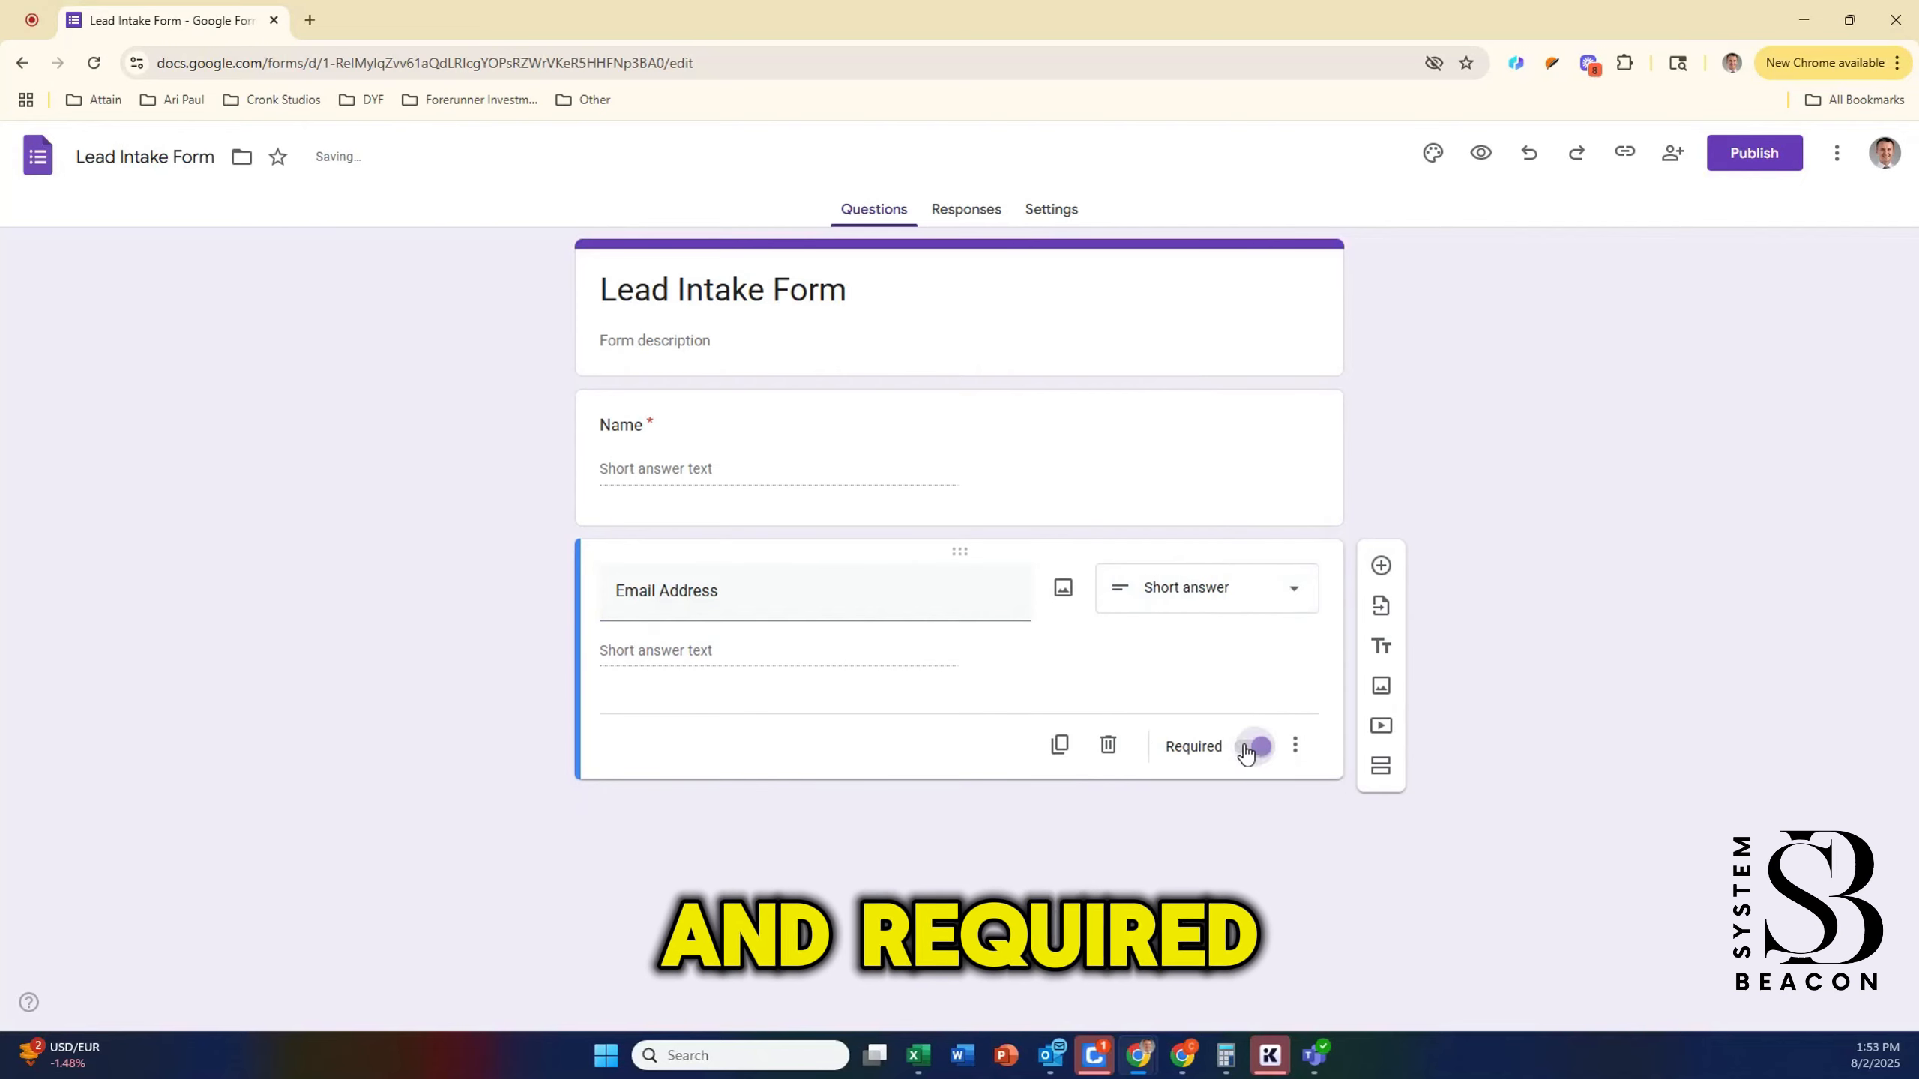
Step: Add a multiple-choice question titled Budget Range
click(1379, 569)
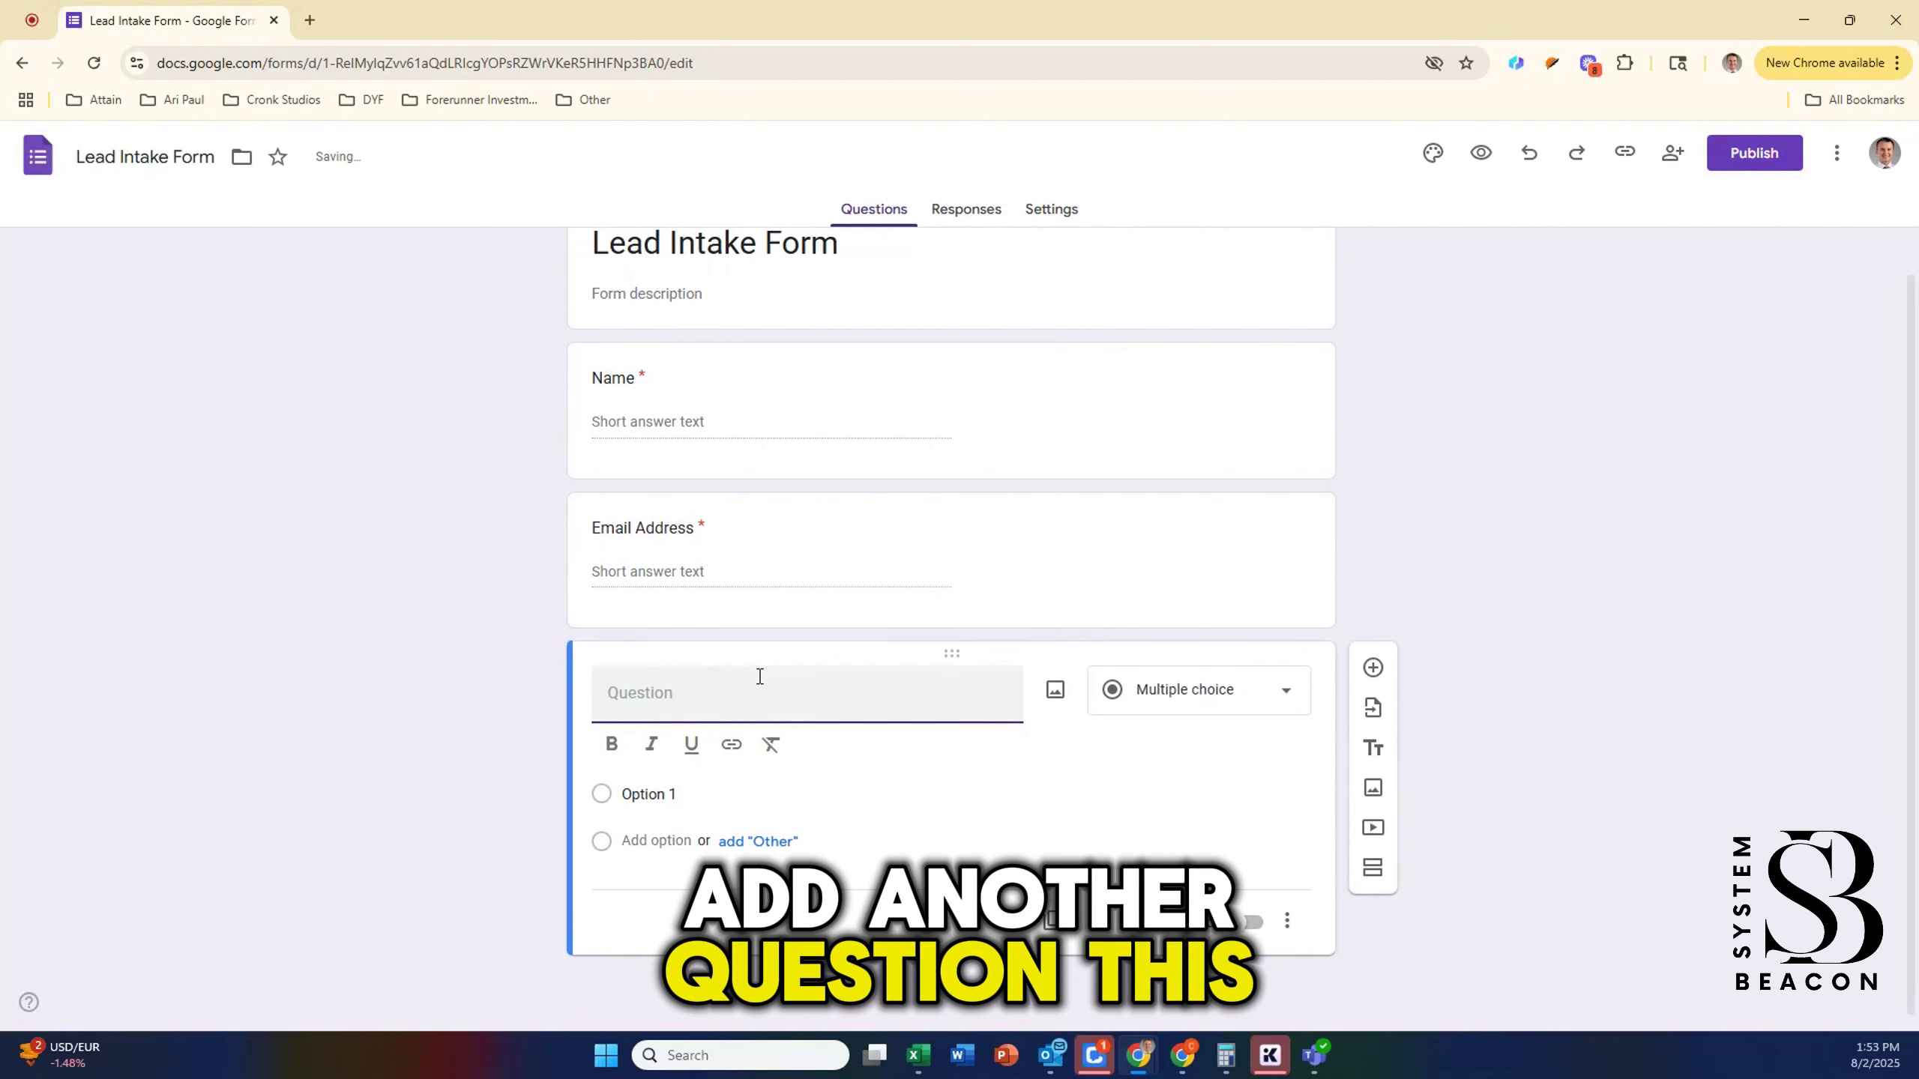
text(Budget Ranbg)
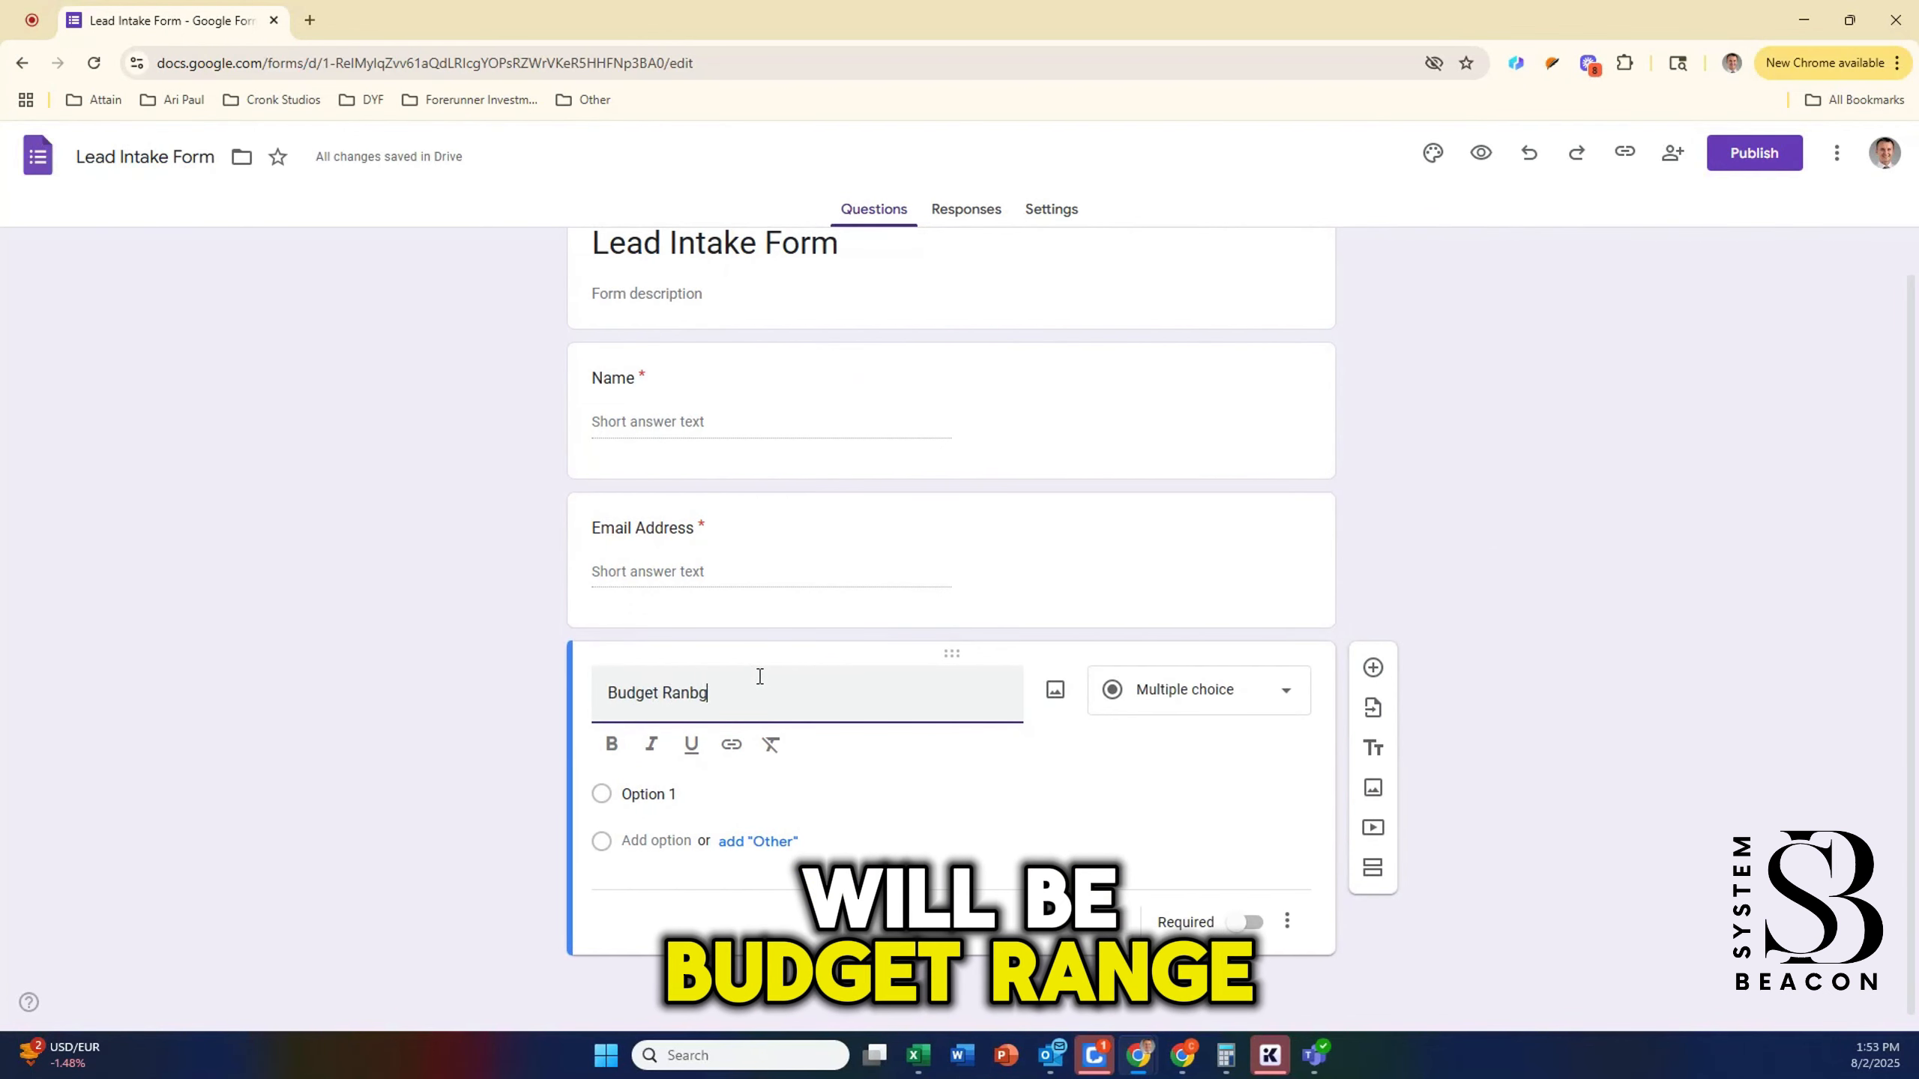
key(BackSpace)
key(BackSpace)
text(ge)
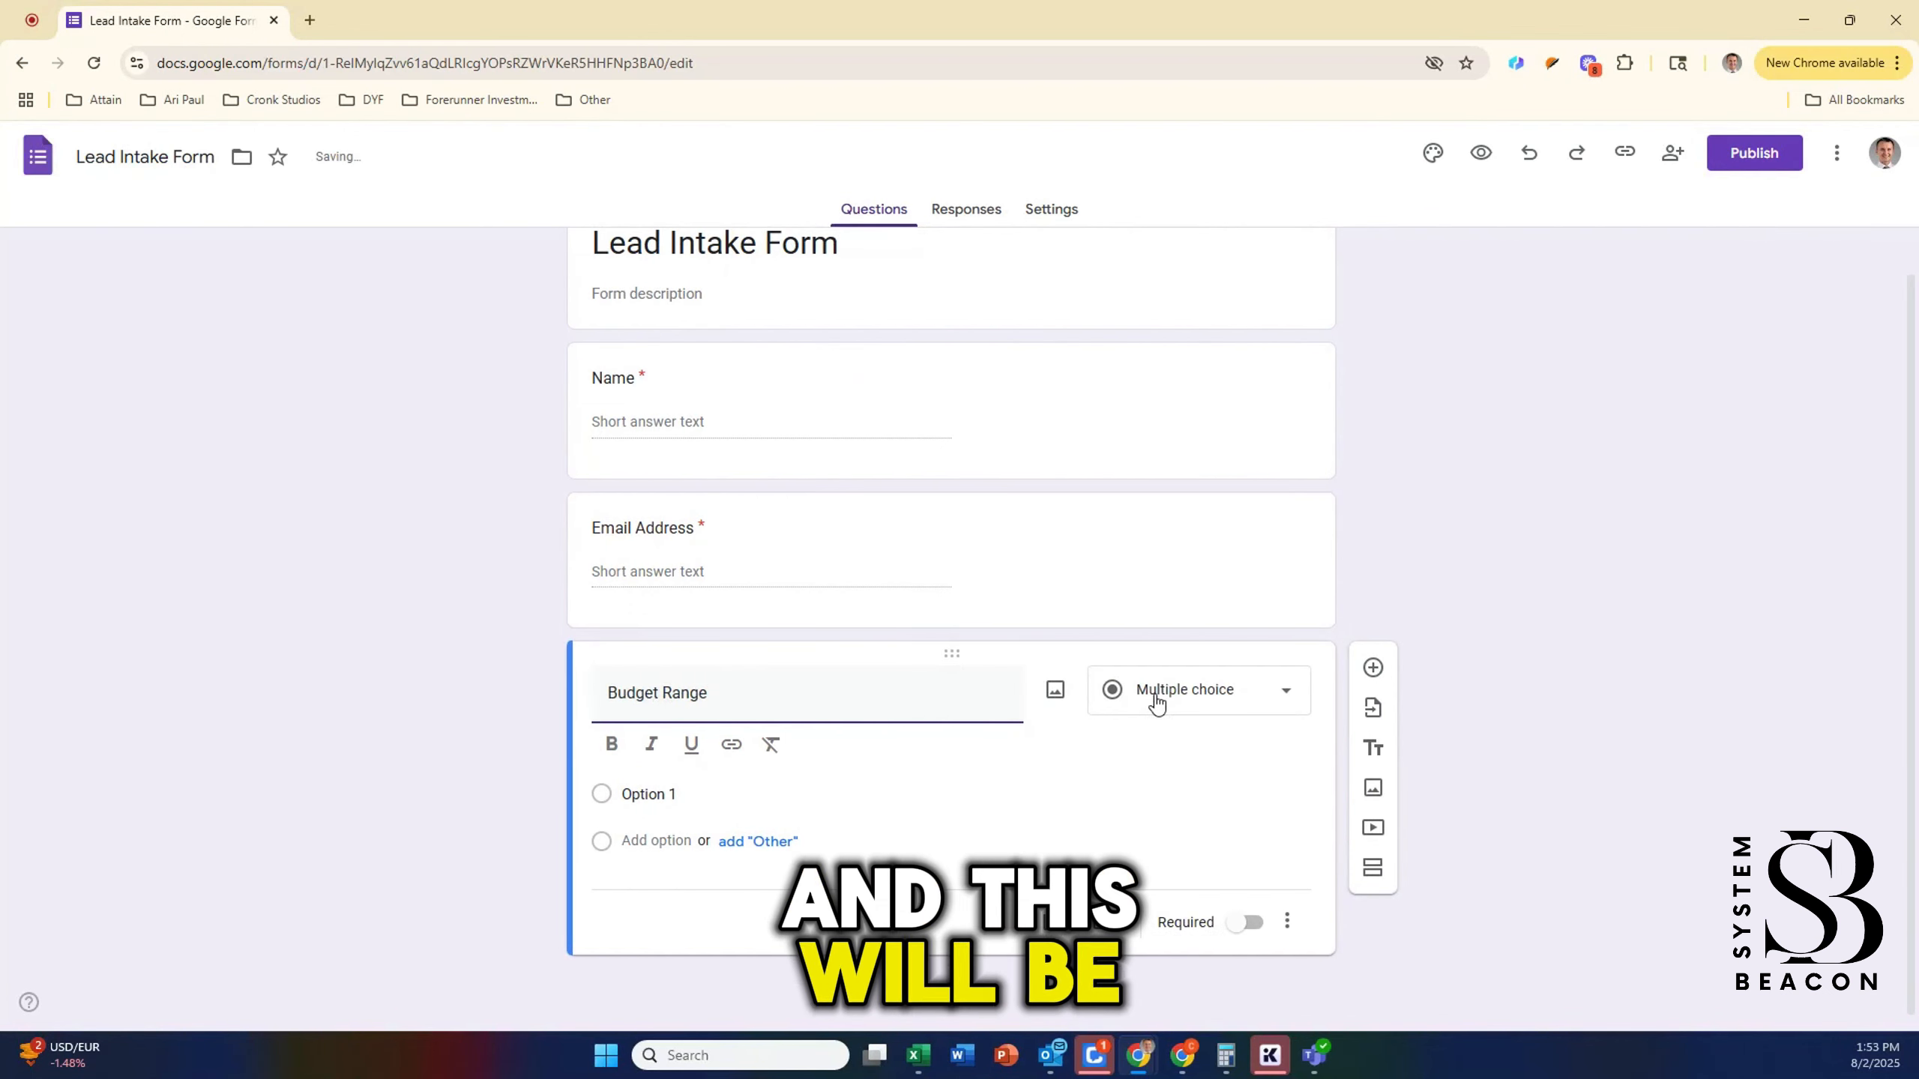
click(1157, 704)
click(852, 825)
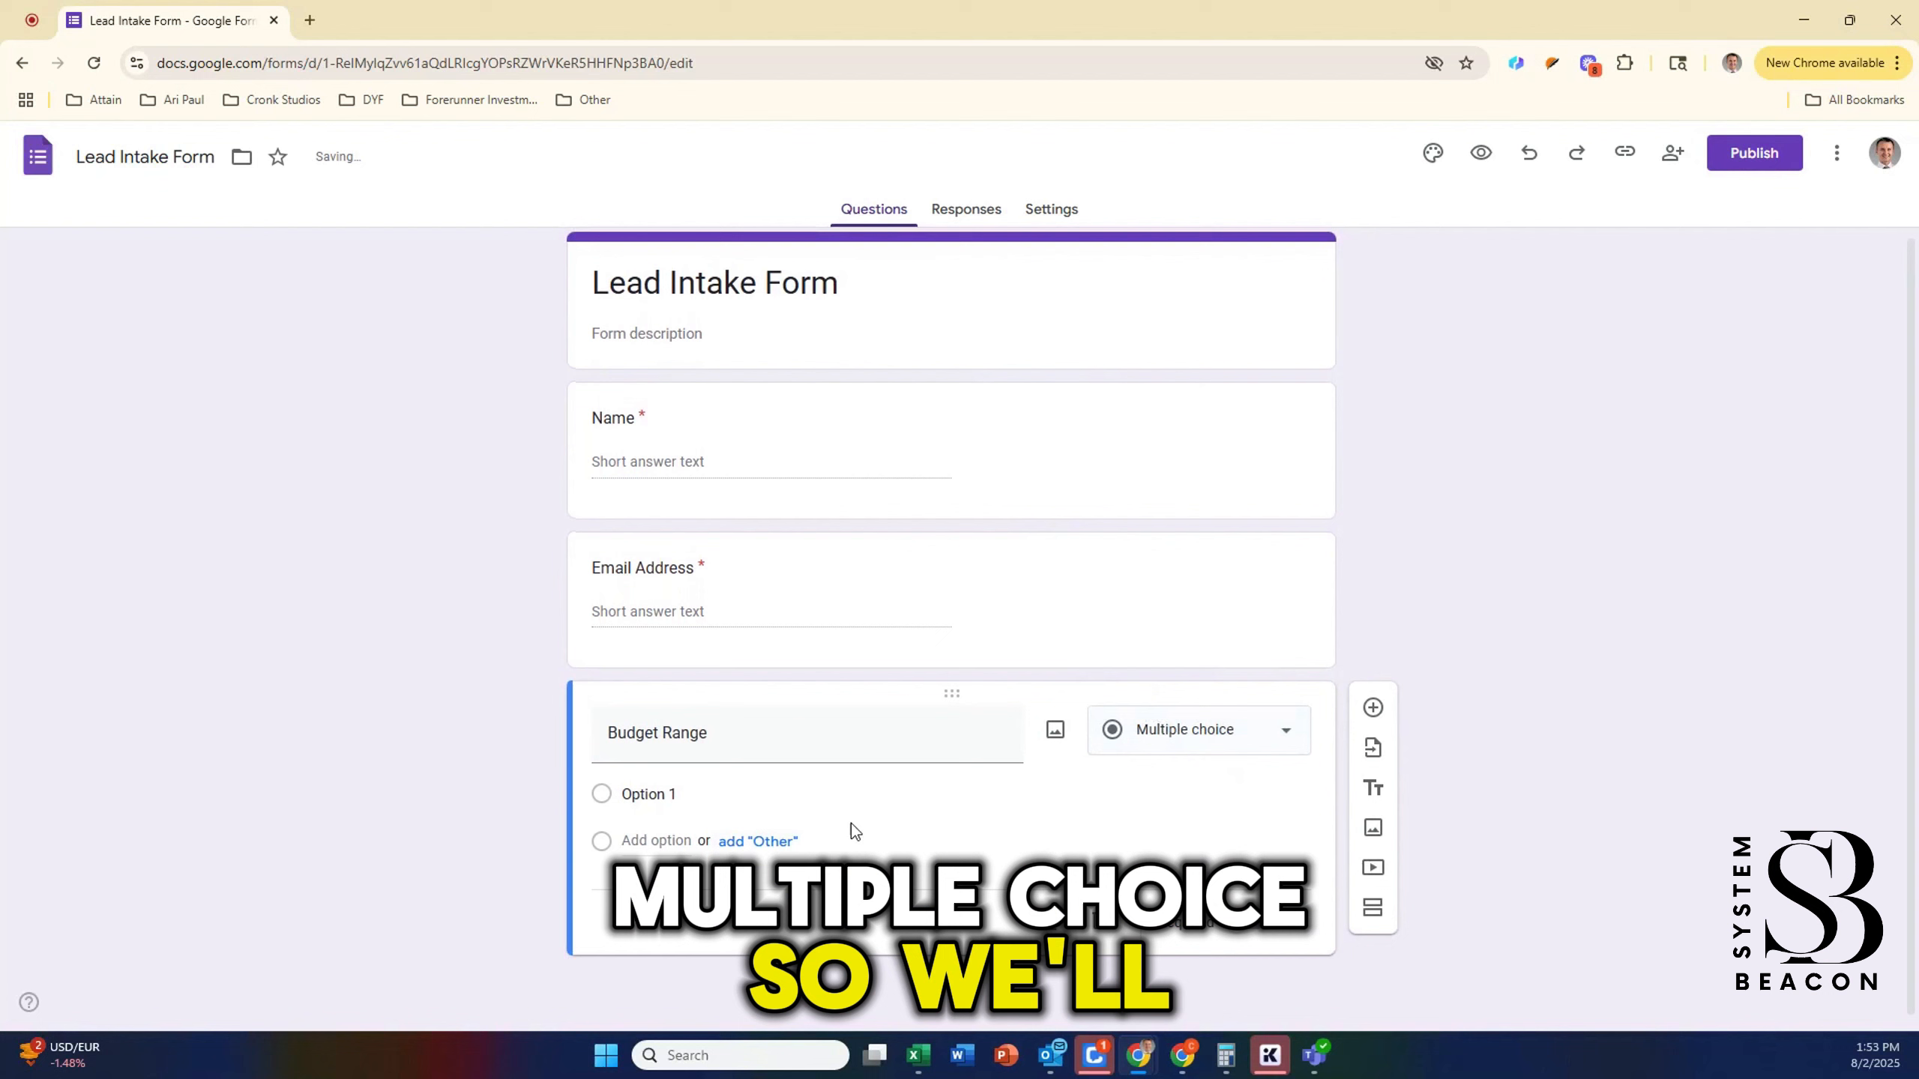
Step: Give Budget Range the choices Under $500, $500 - $1,500 and $1,500+, and make it required
click(658, 804)
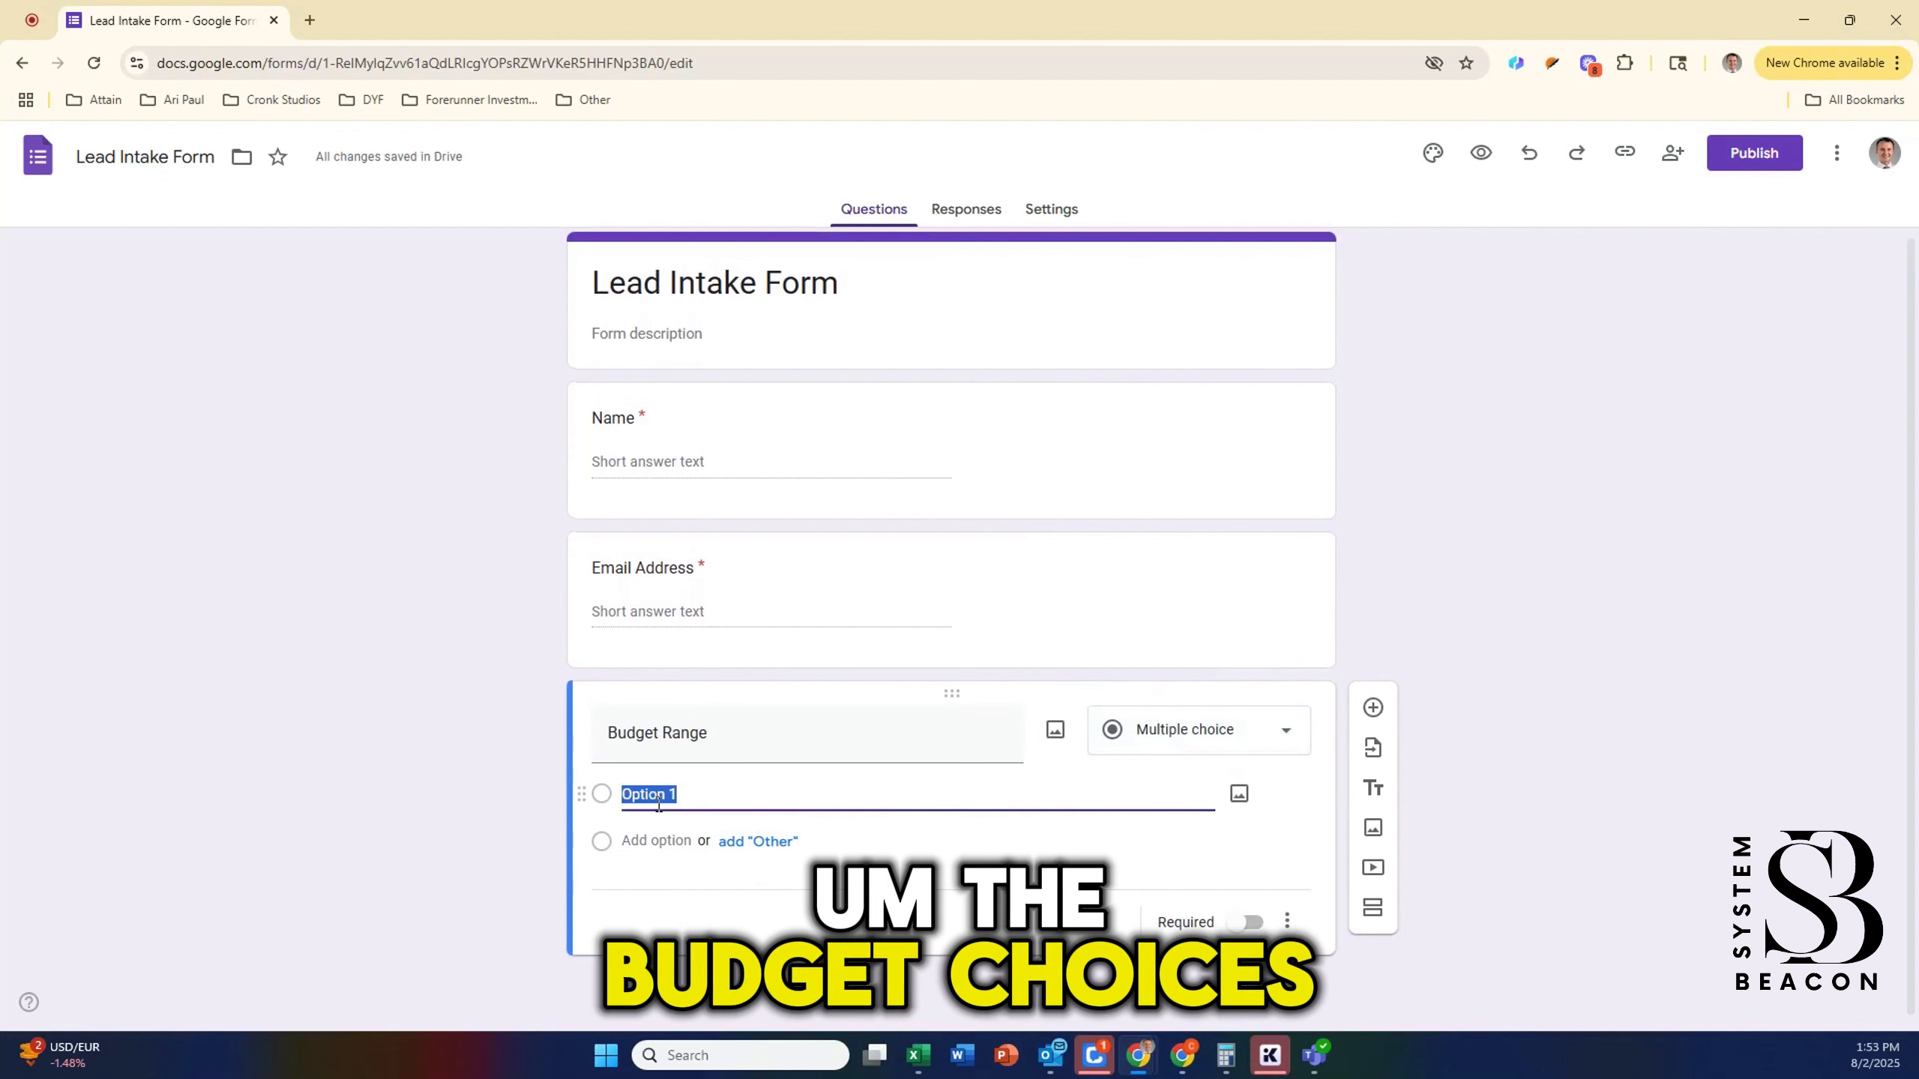
text(5)
key(BackSpace)
text(U)
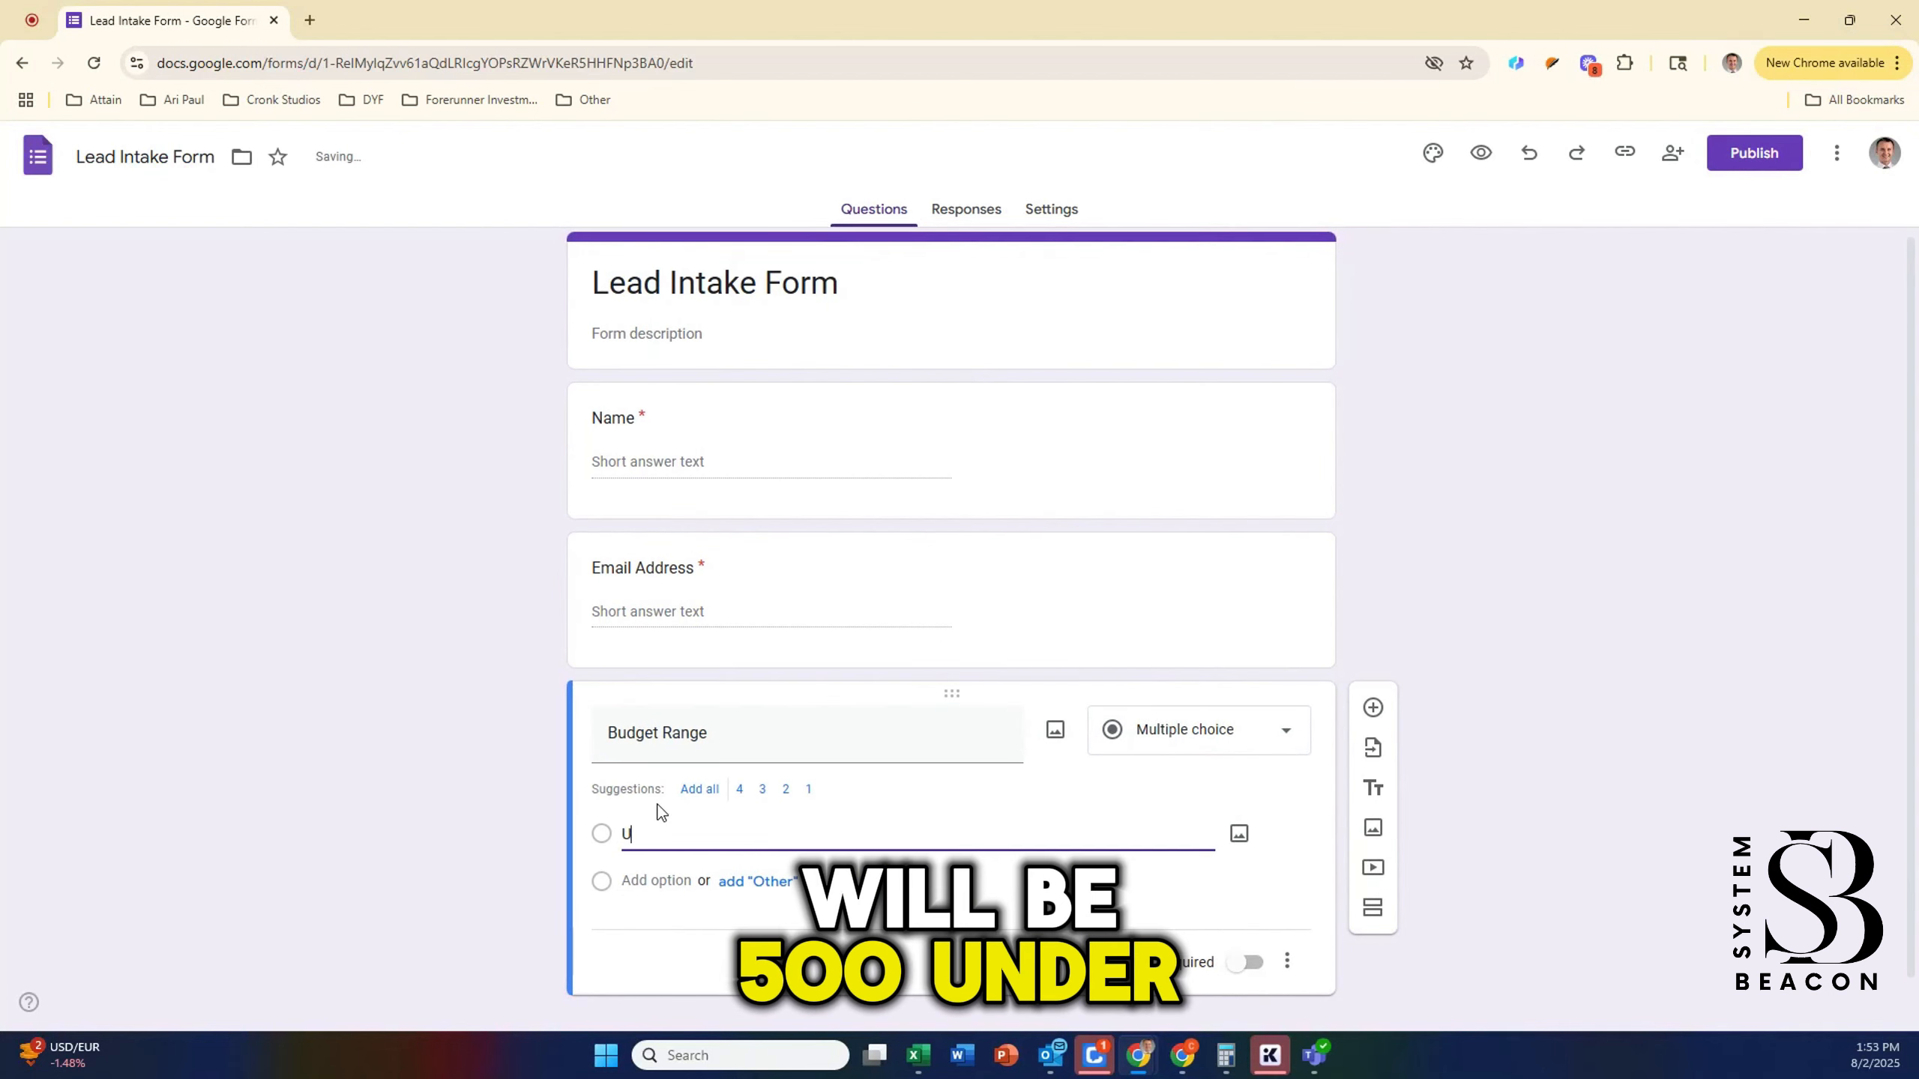
text(nder $500)
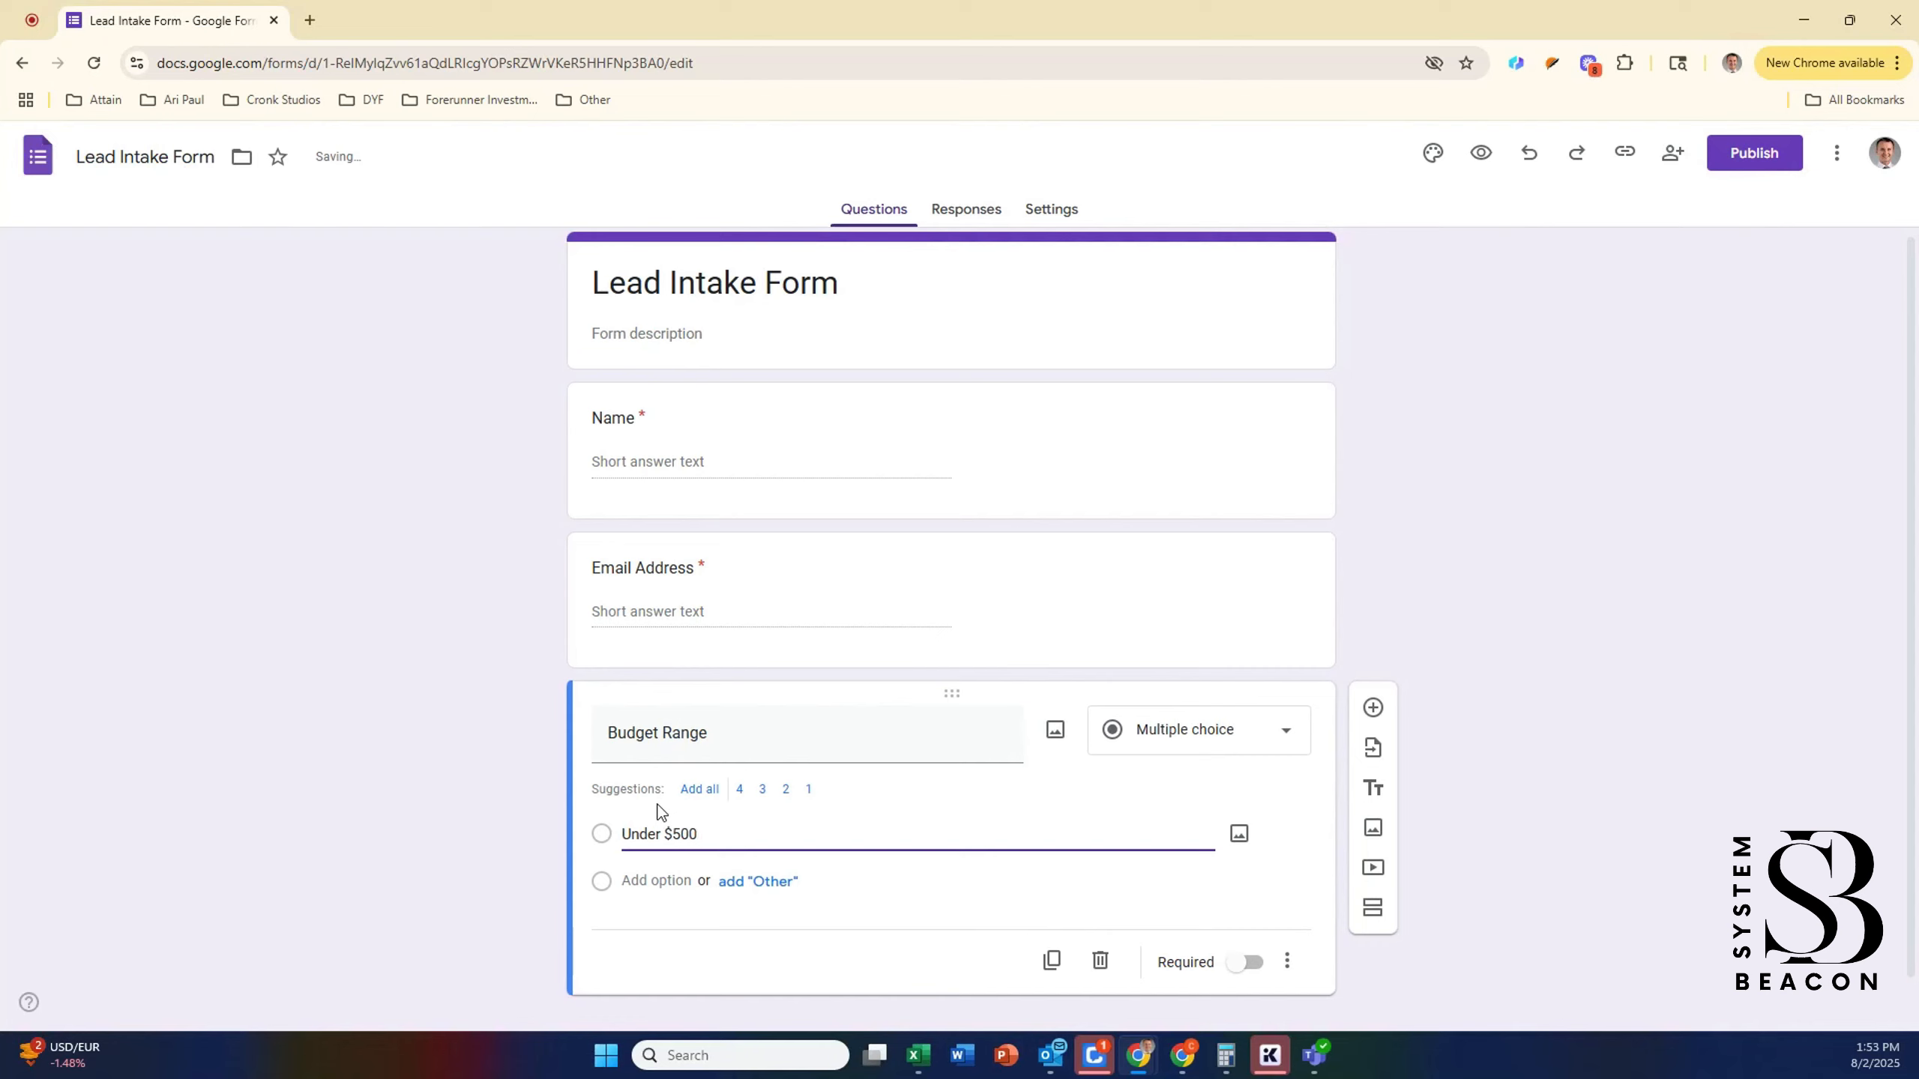
click(634, 883)
text($)
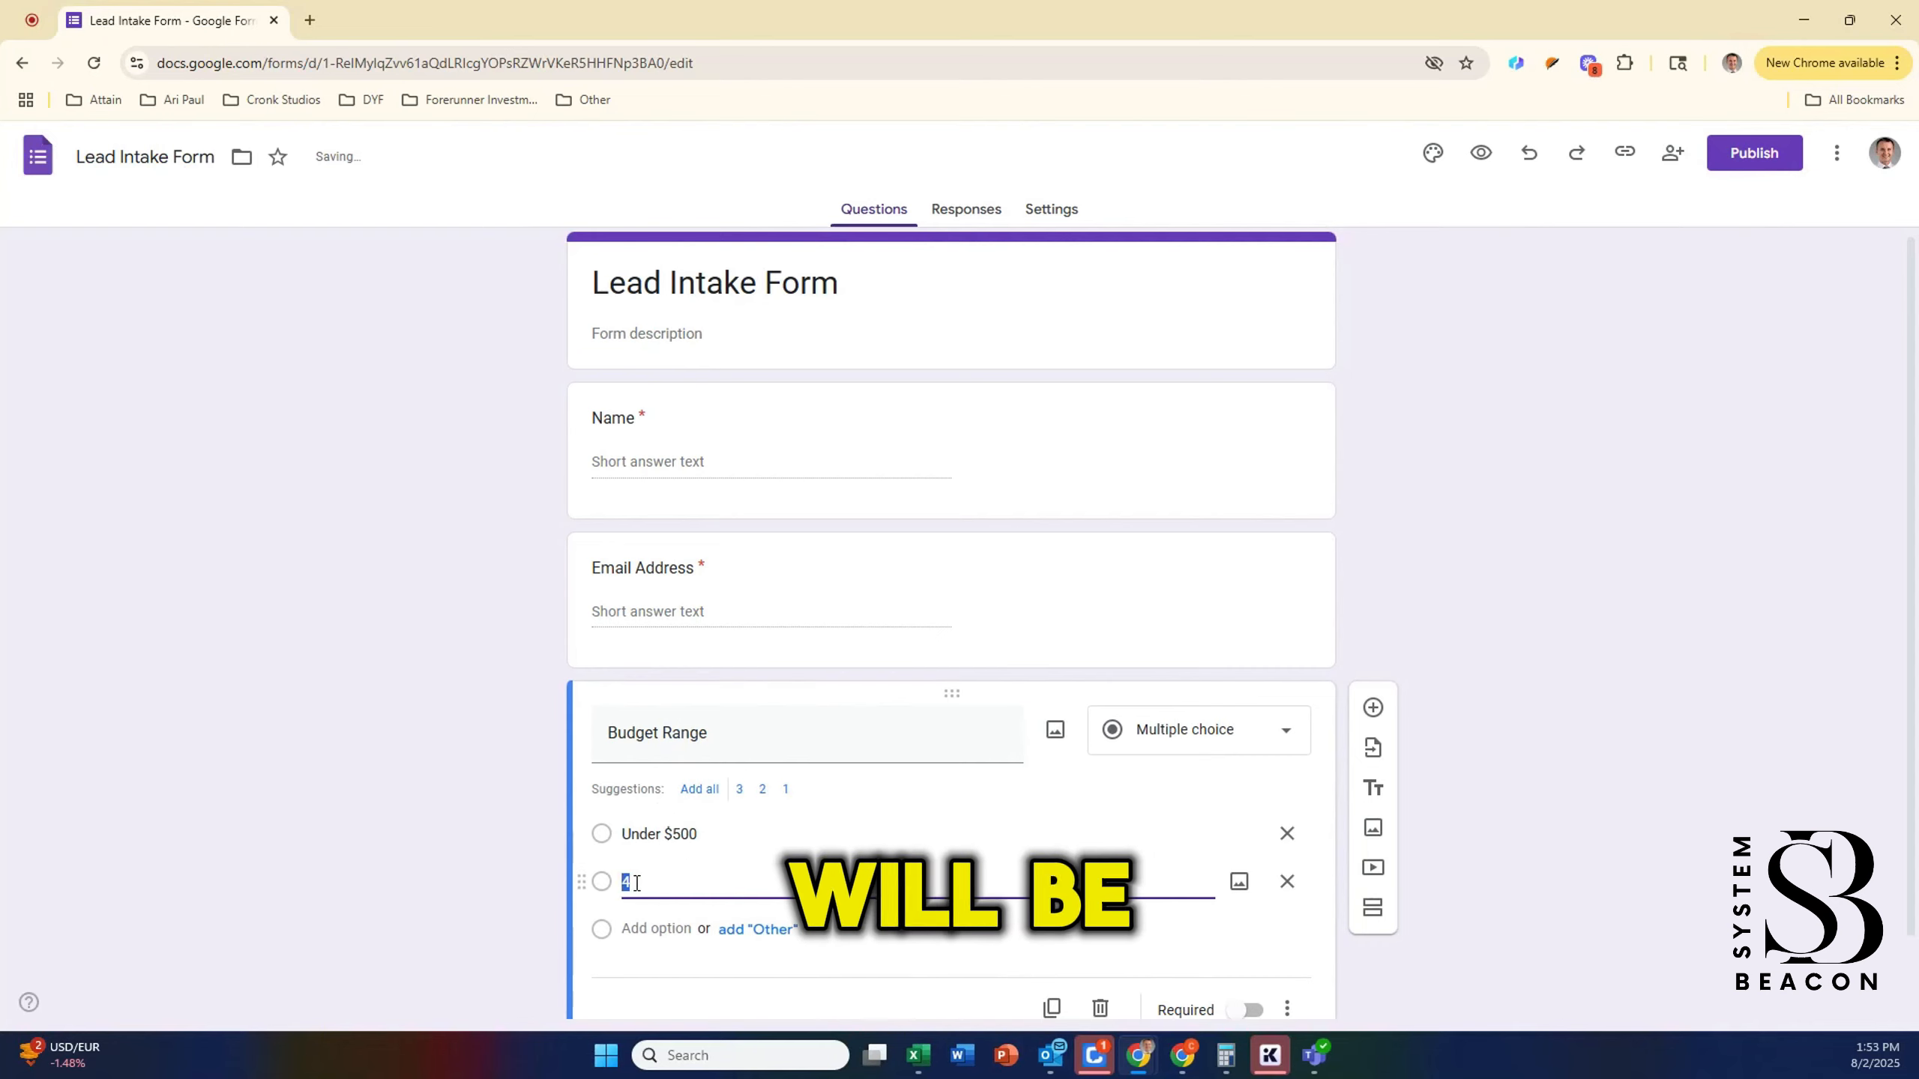
text(500)
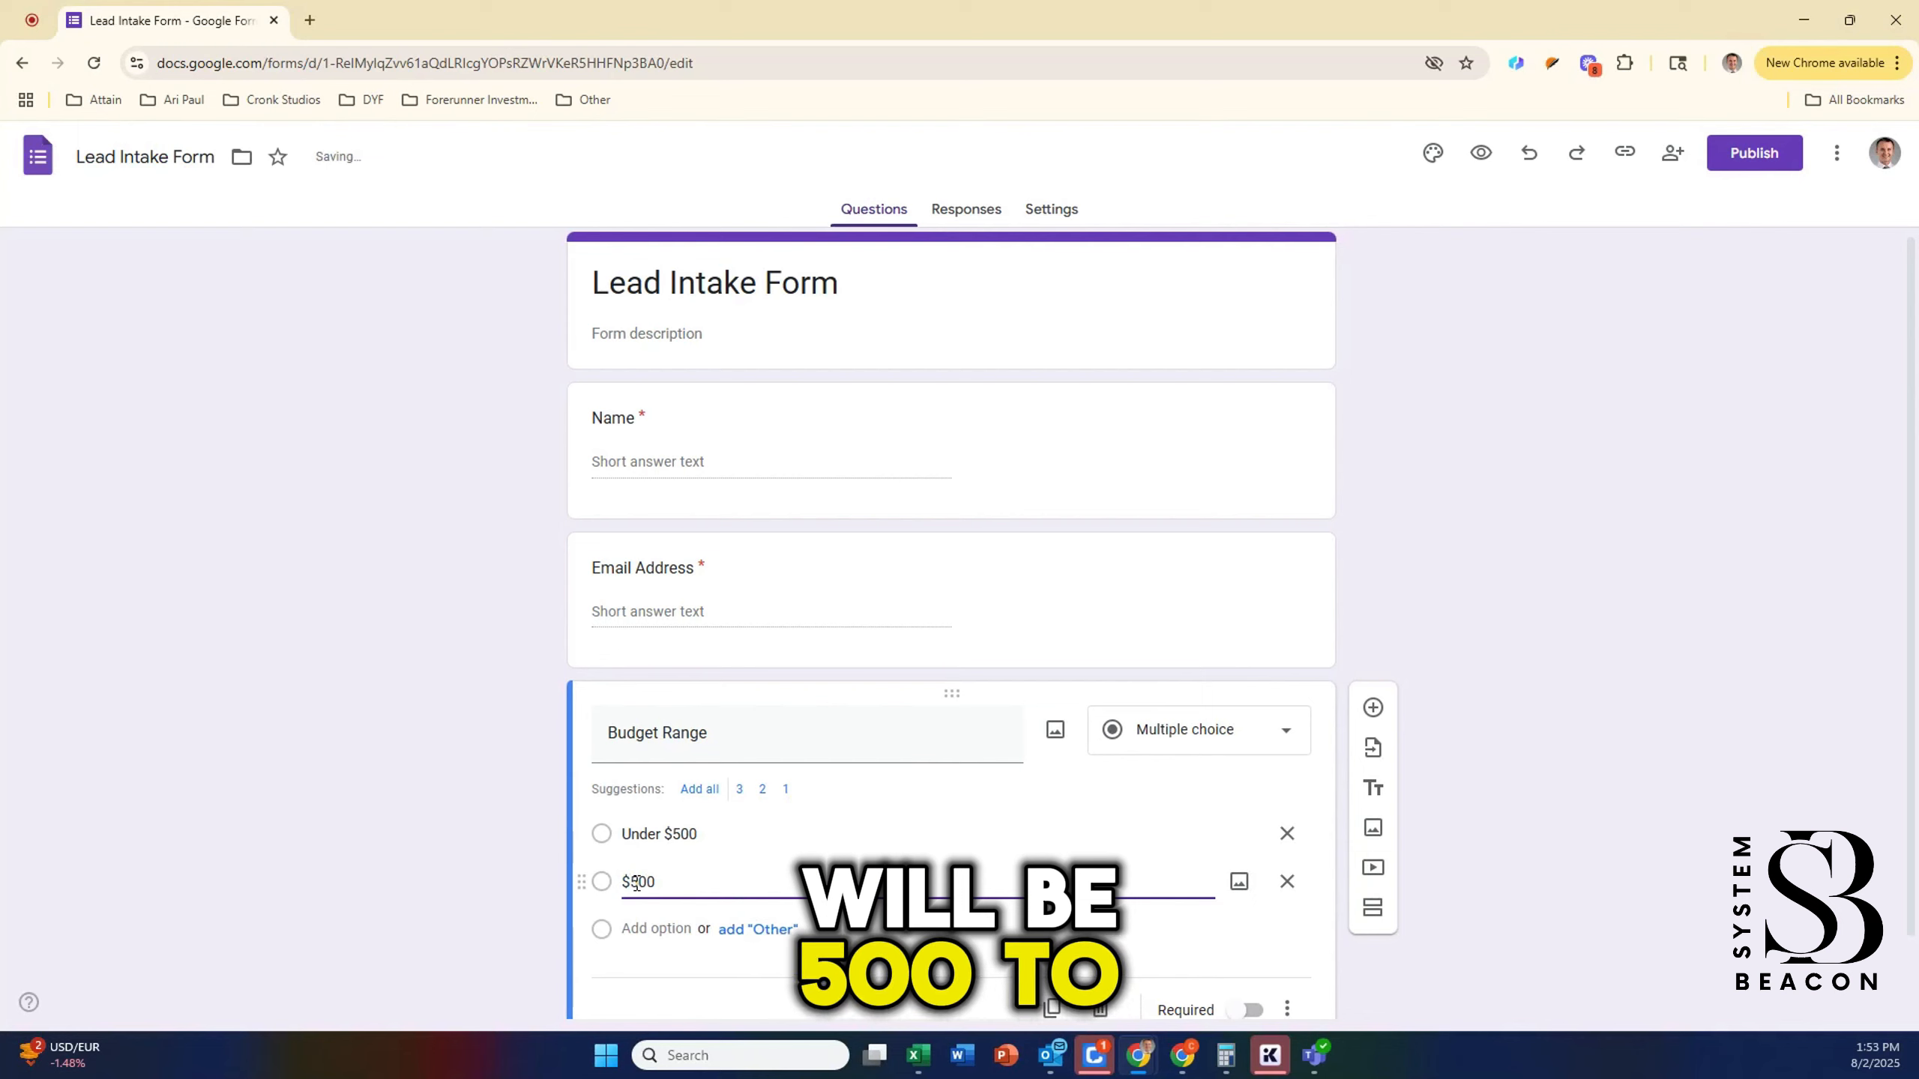
text( - $)
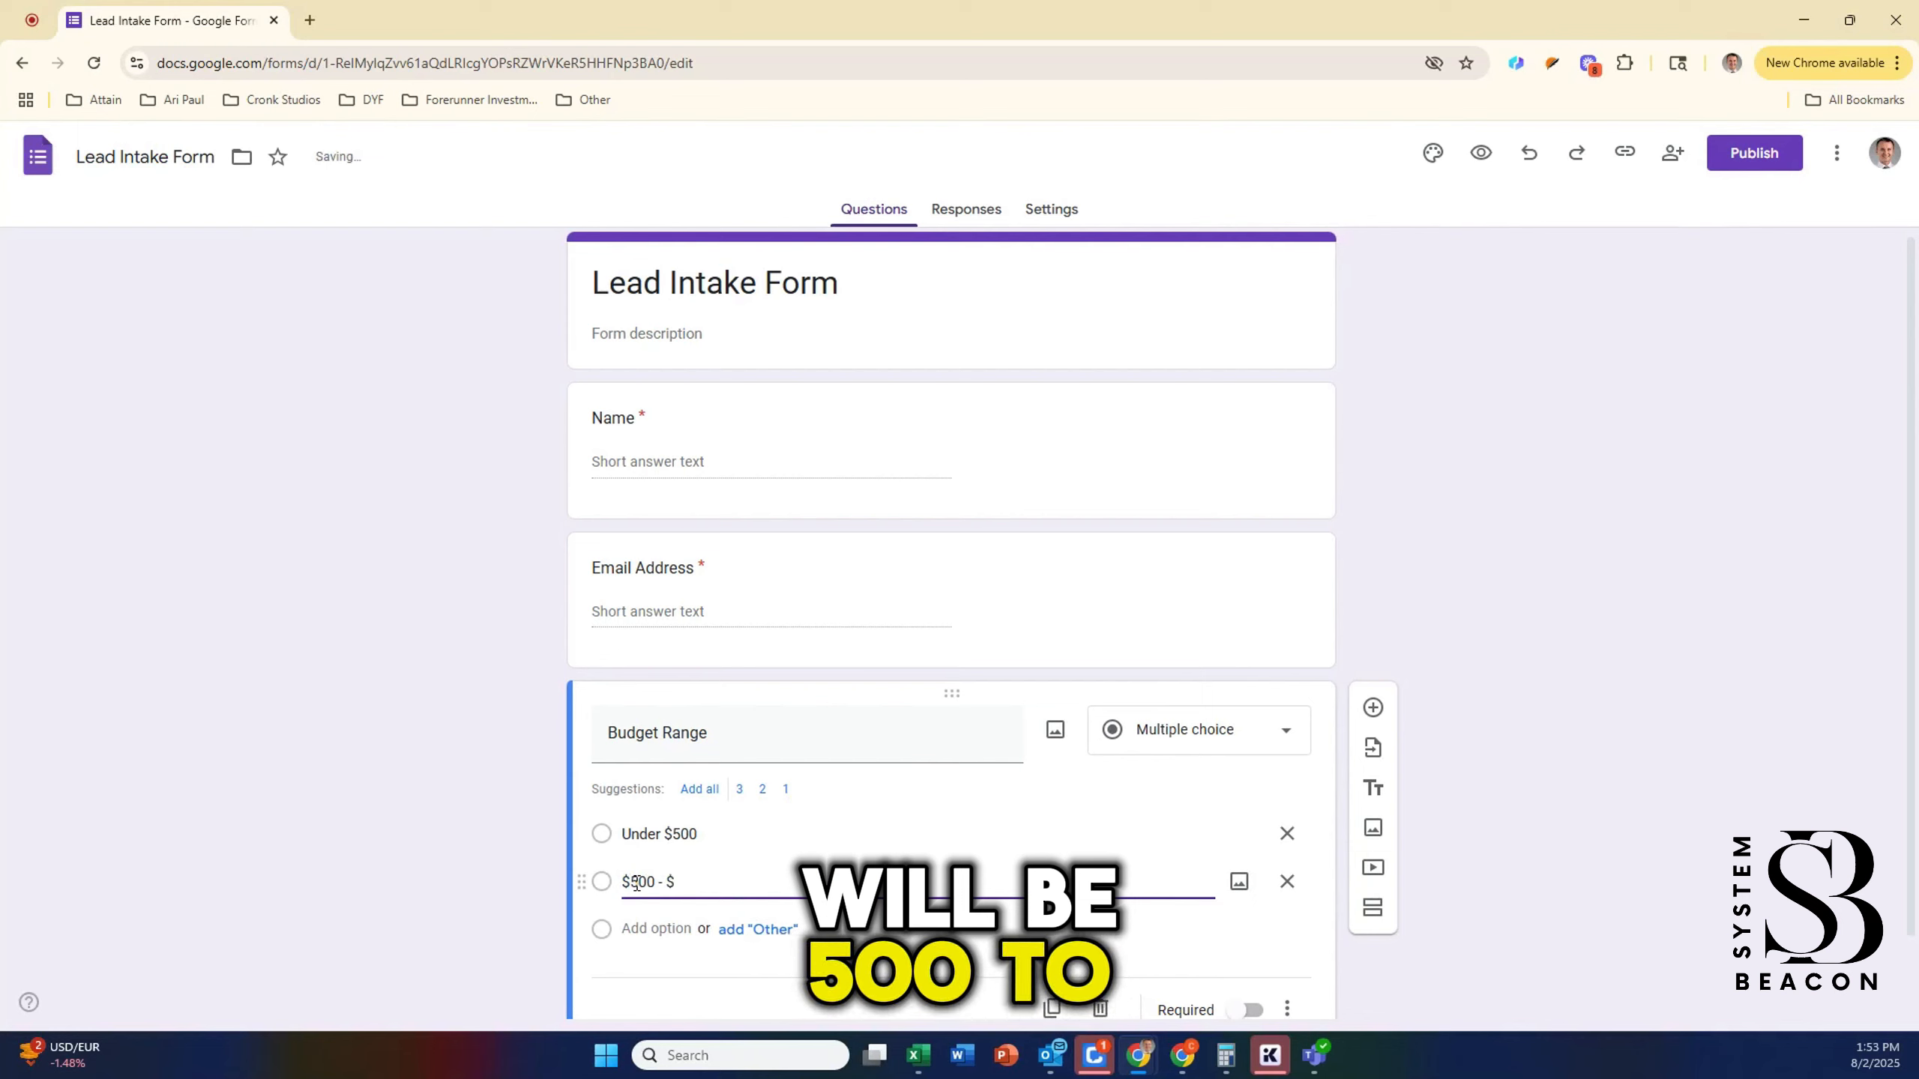
text(1,500)
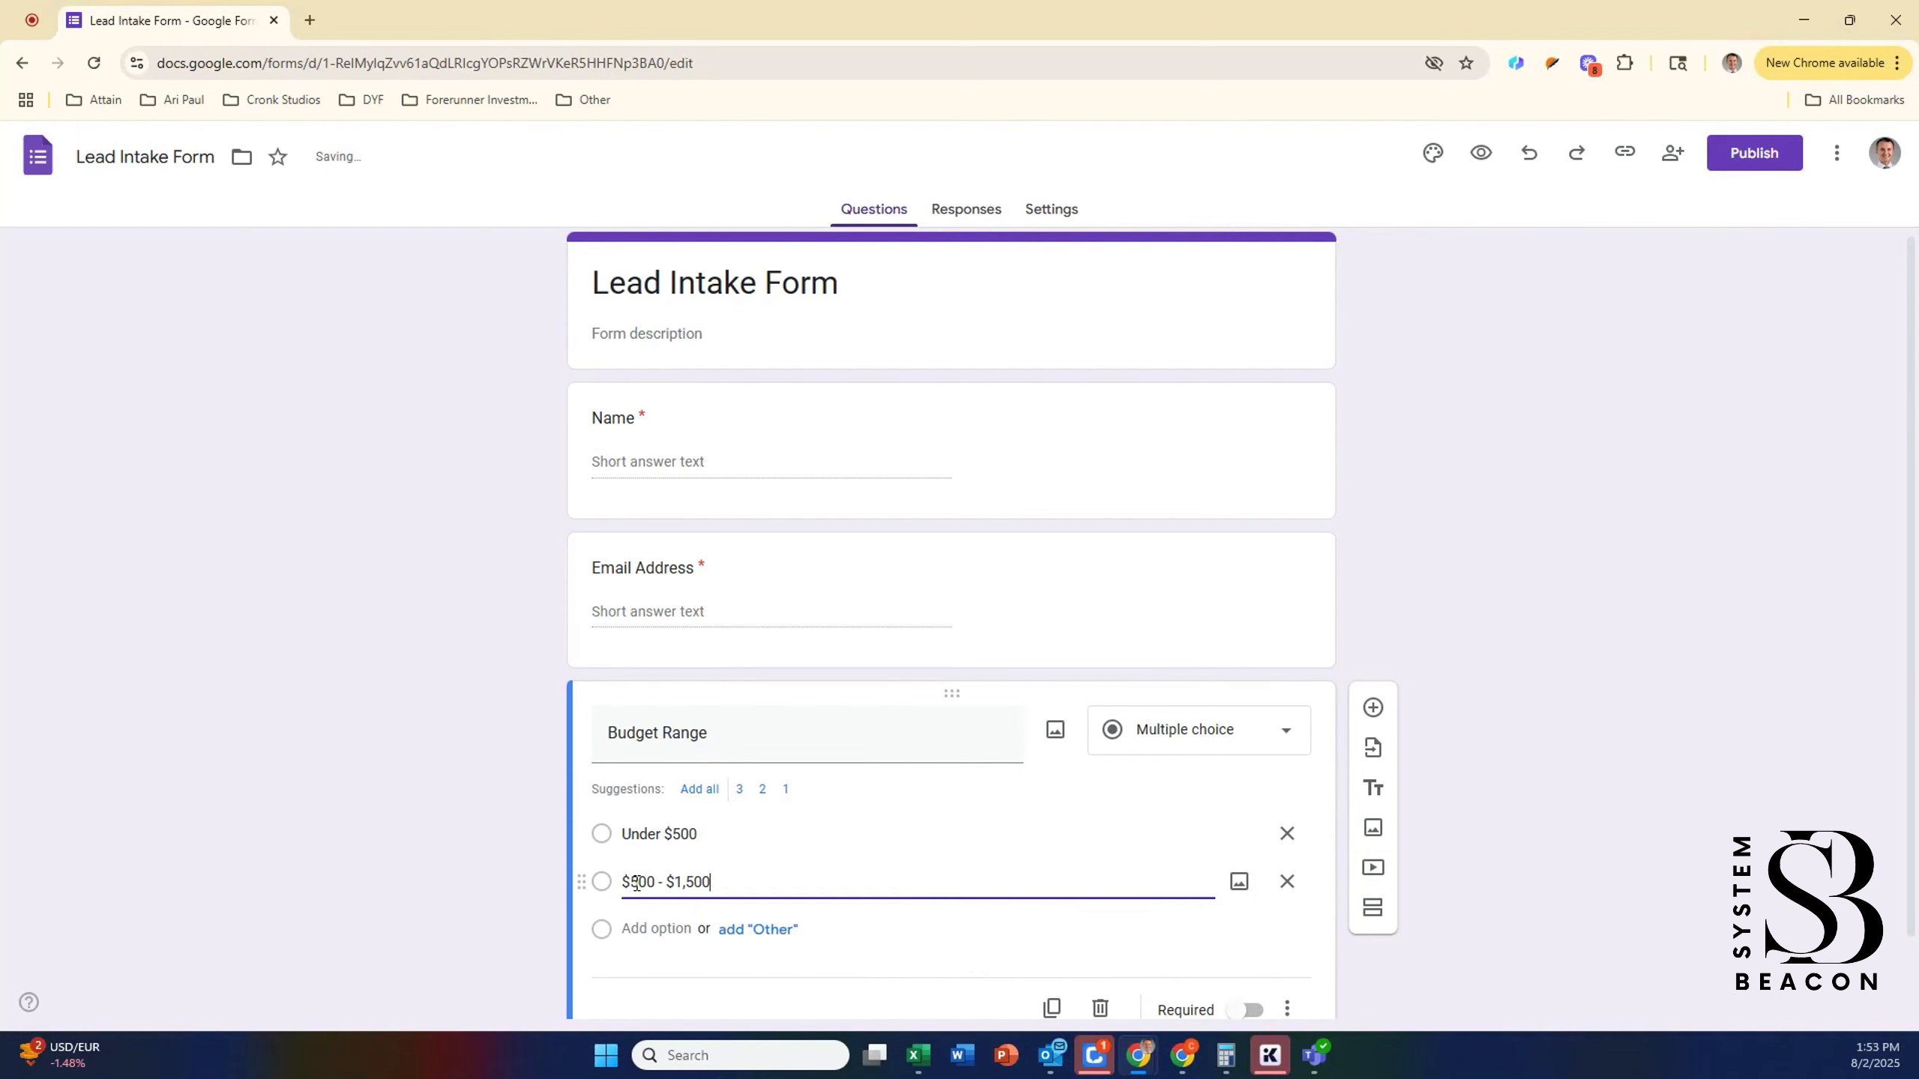
click(641, 928)
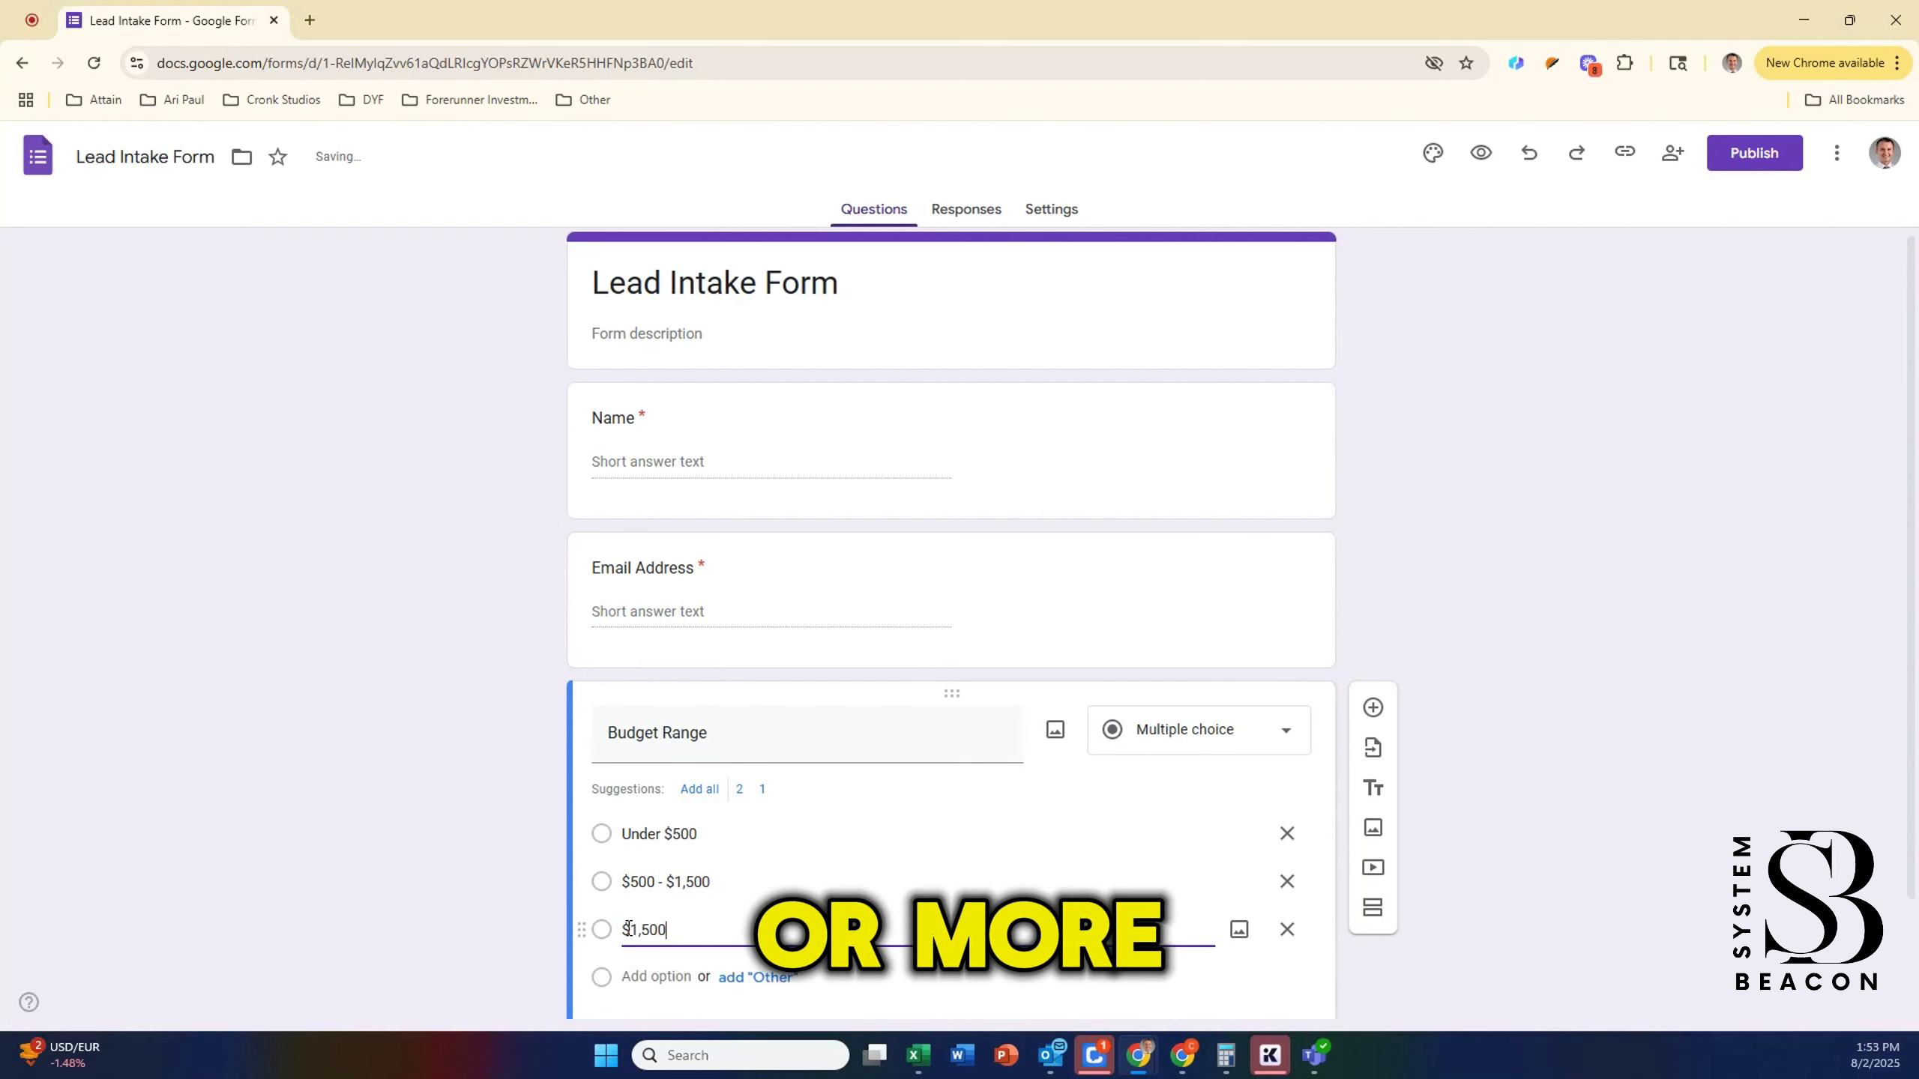
scroll(954, 731, down, 2)
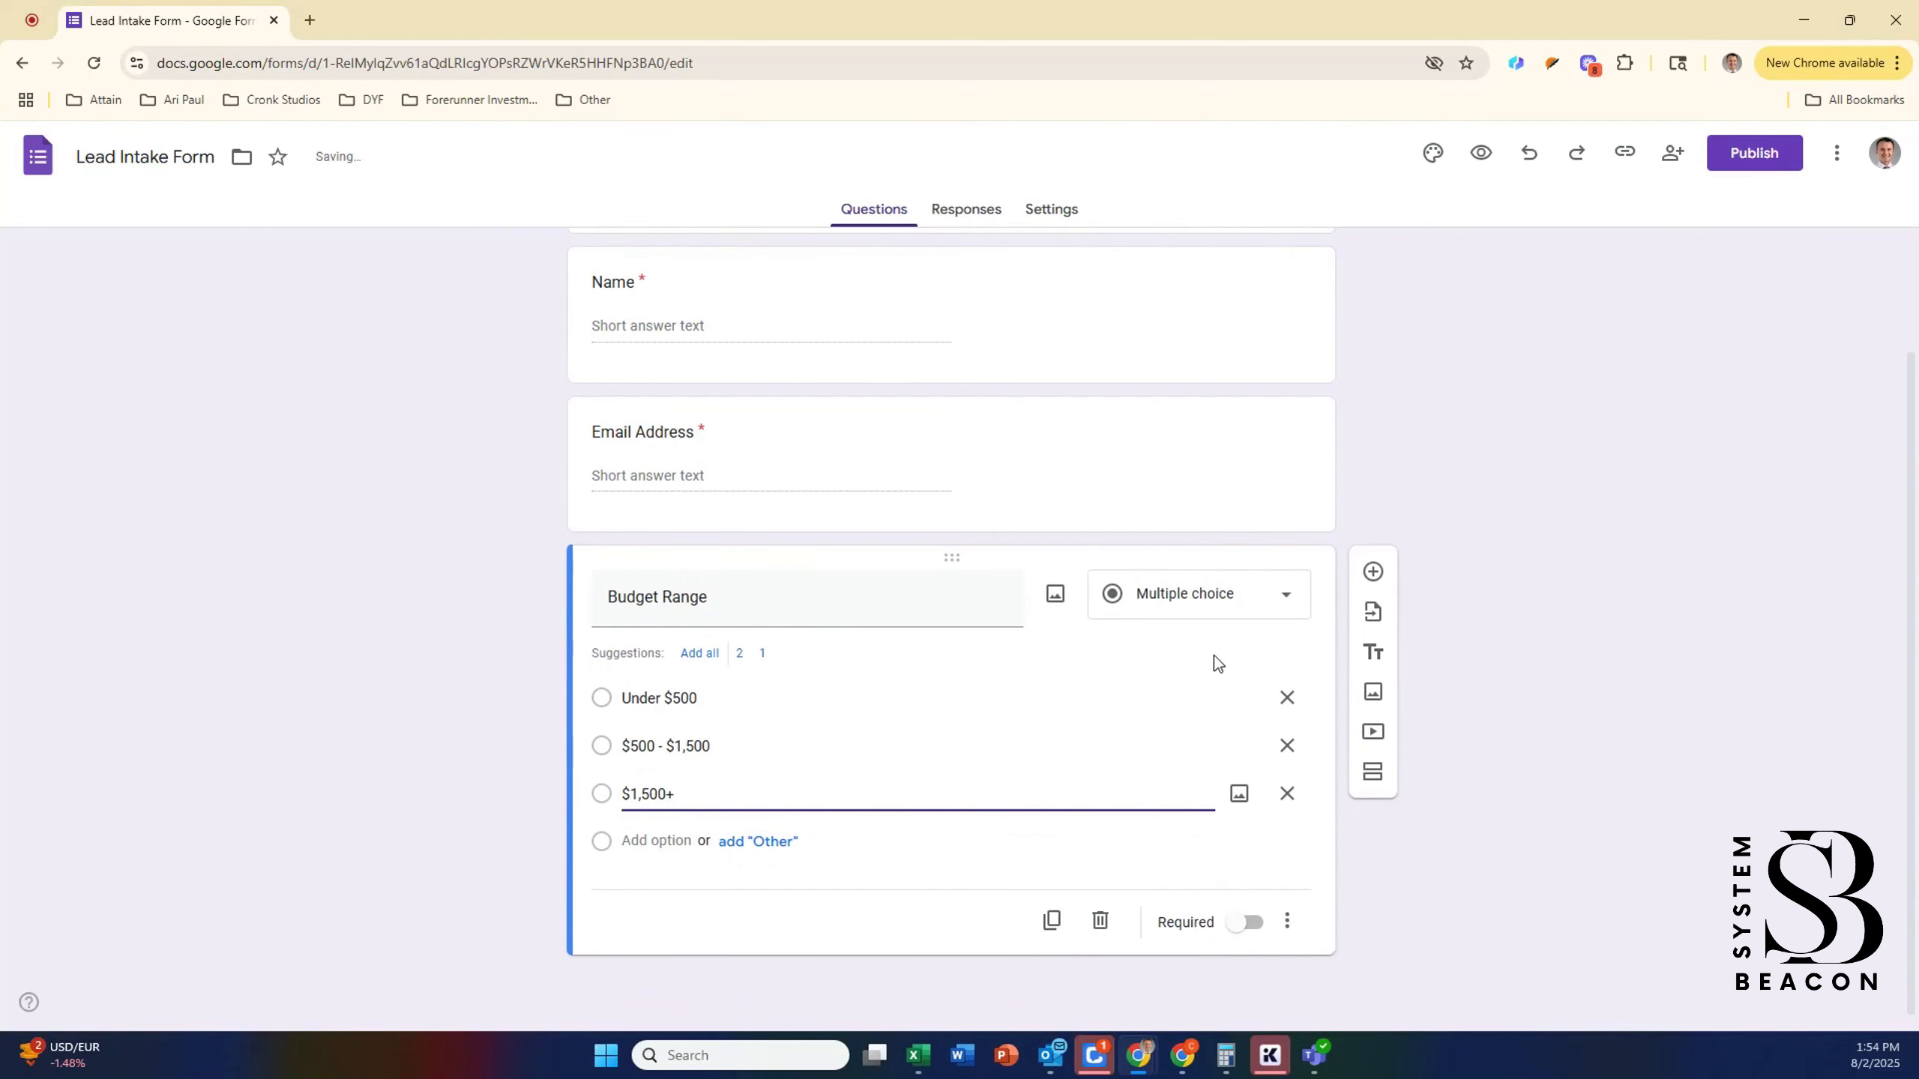
click(1243, 922)
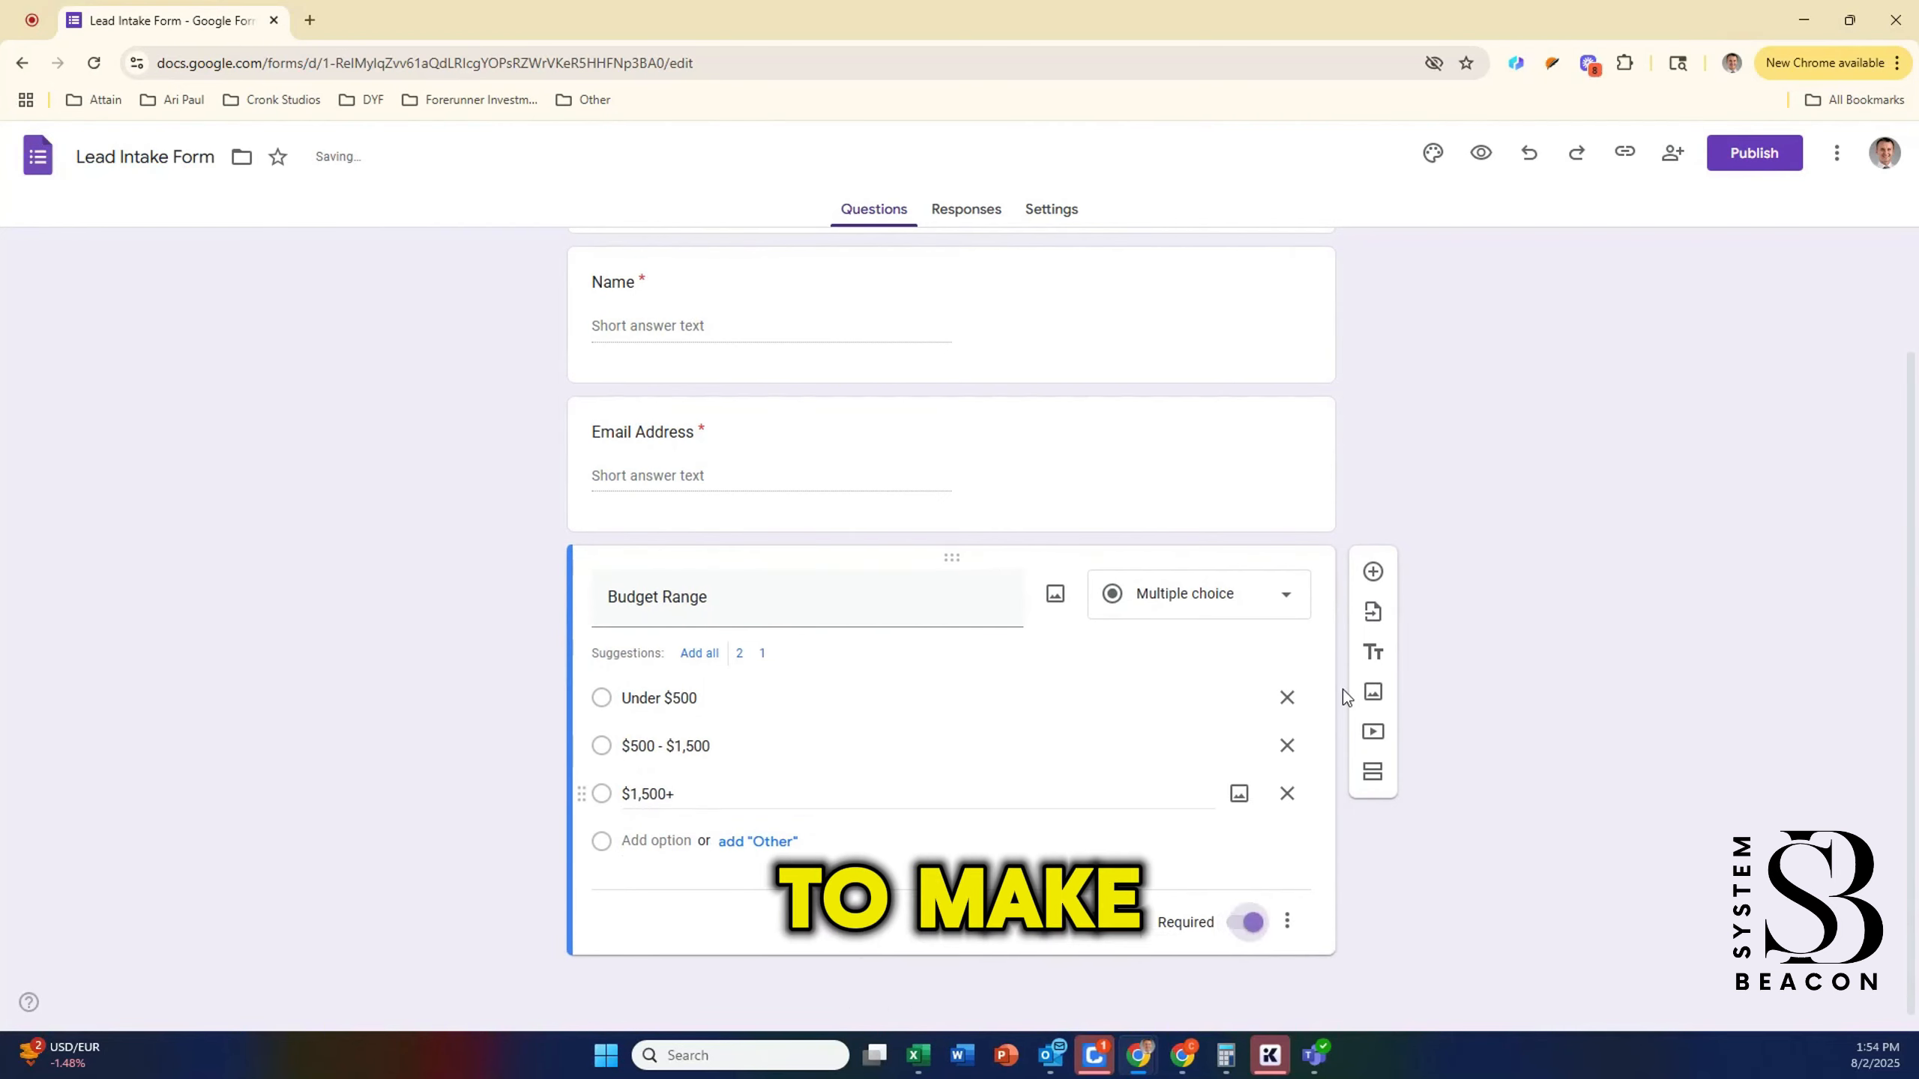
Step: Add a required short-answer question 'Tell me about your project'
click(1372, 572)
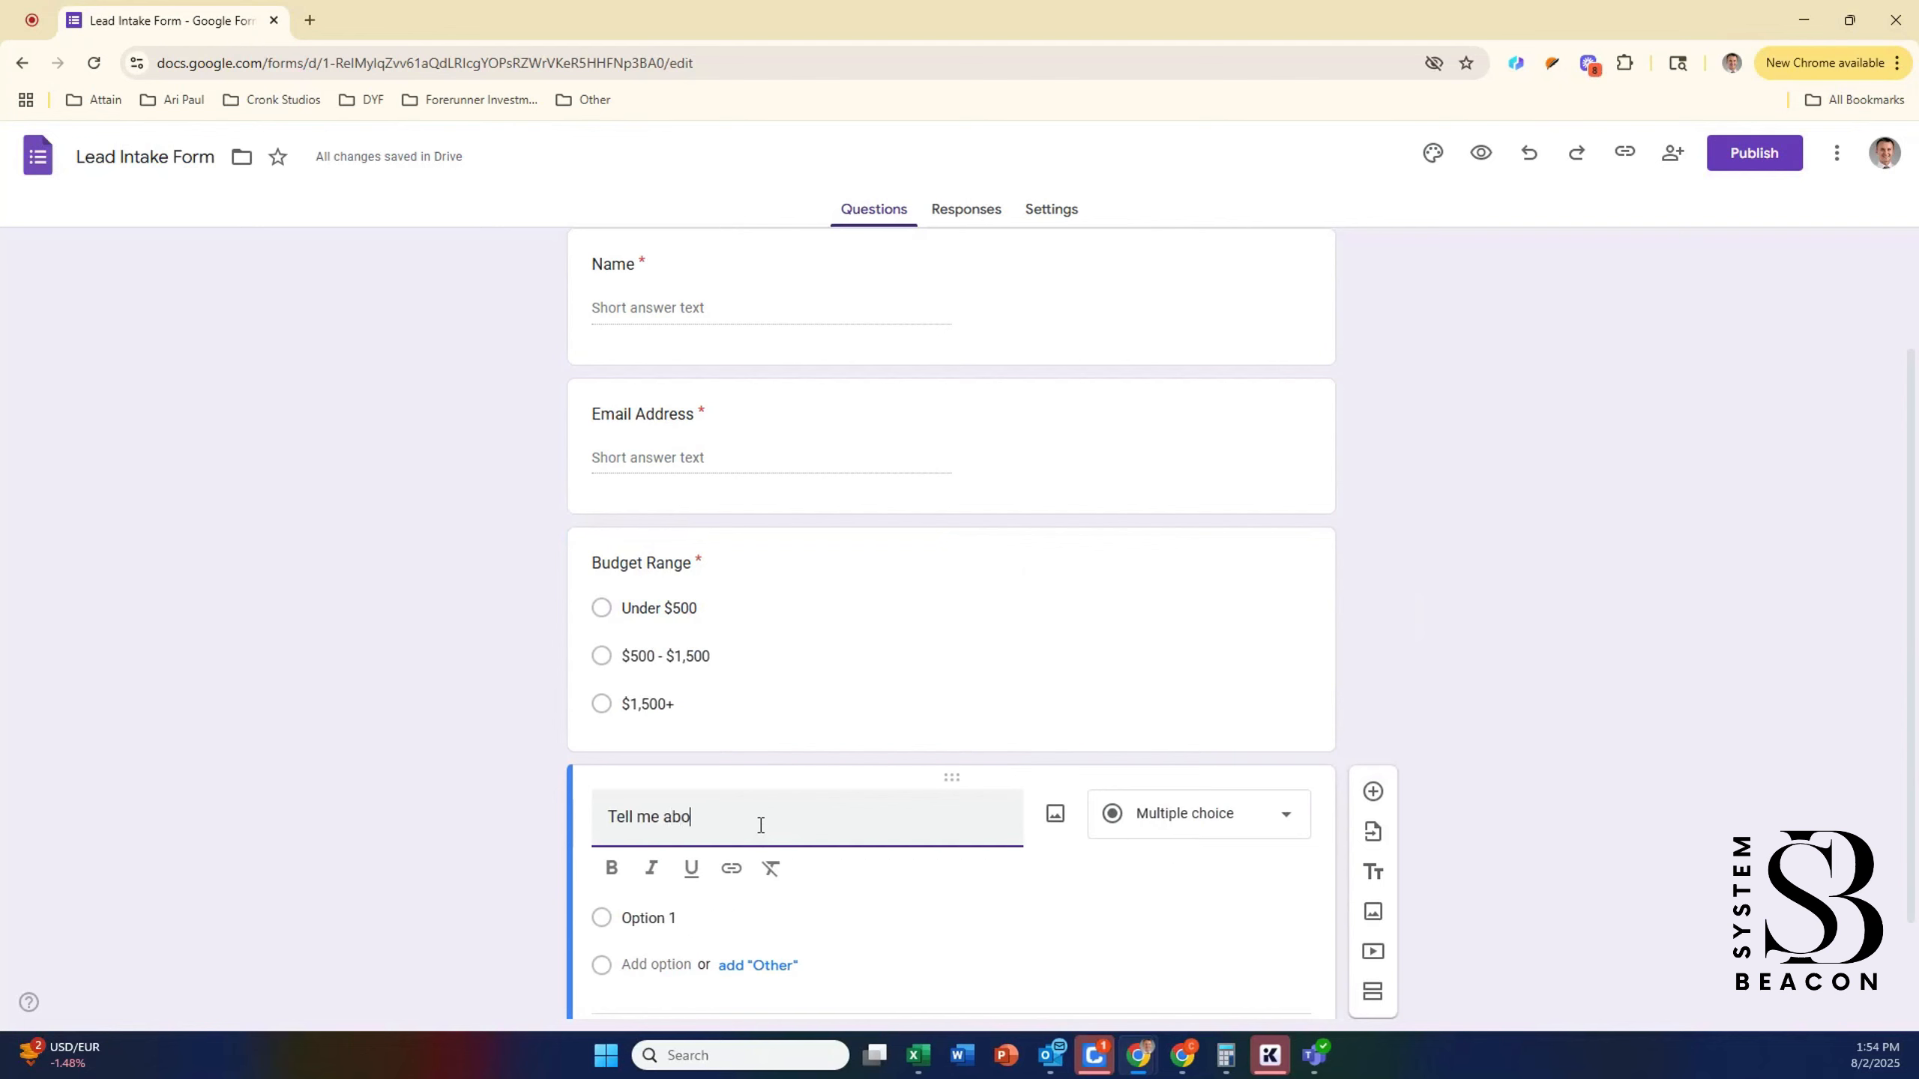
text(Tell me about your project)
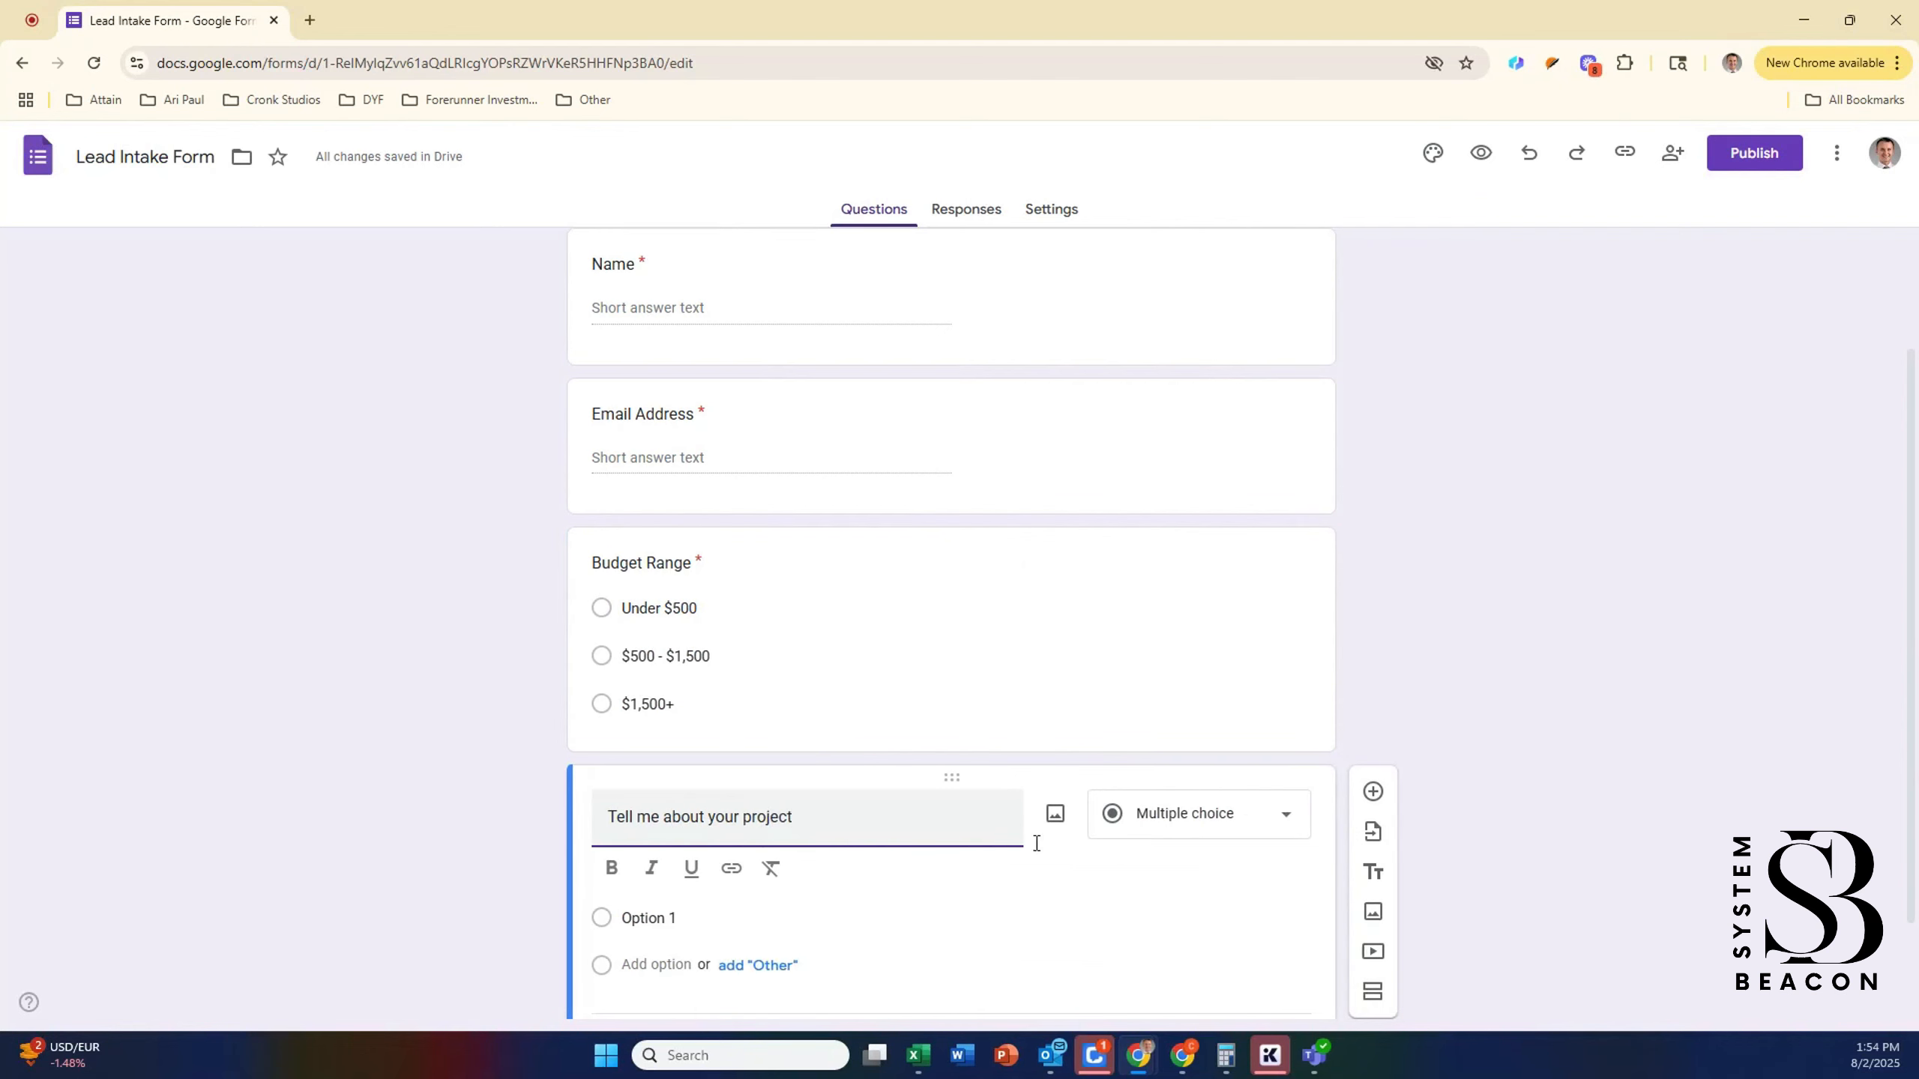
click(1209, 814)
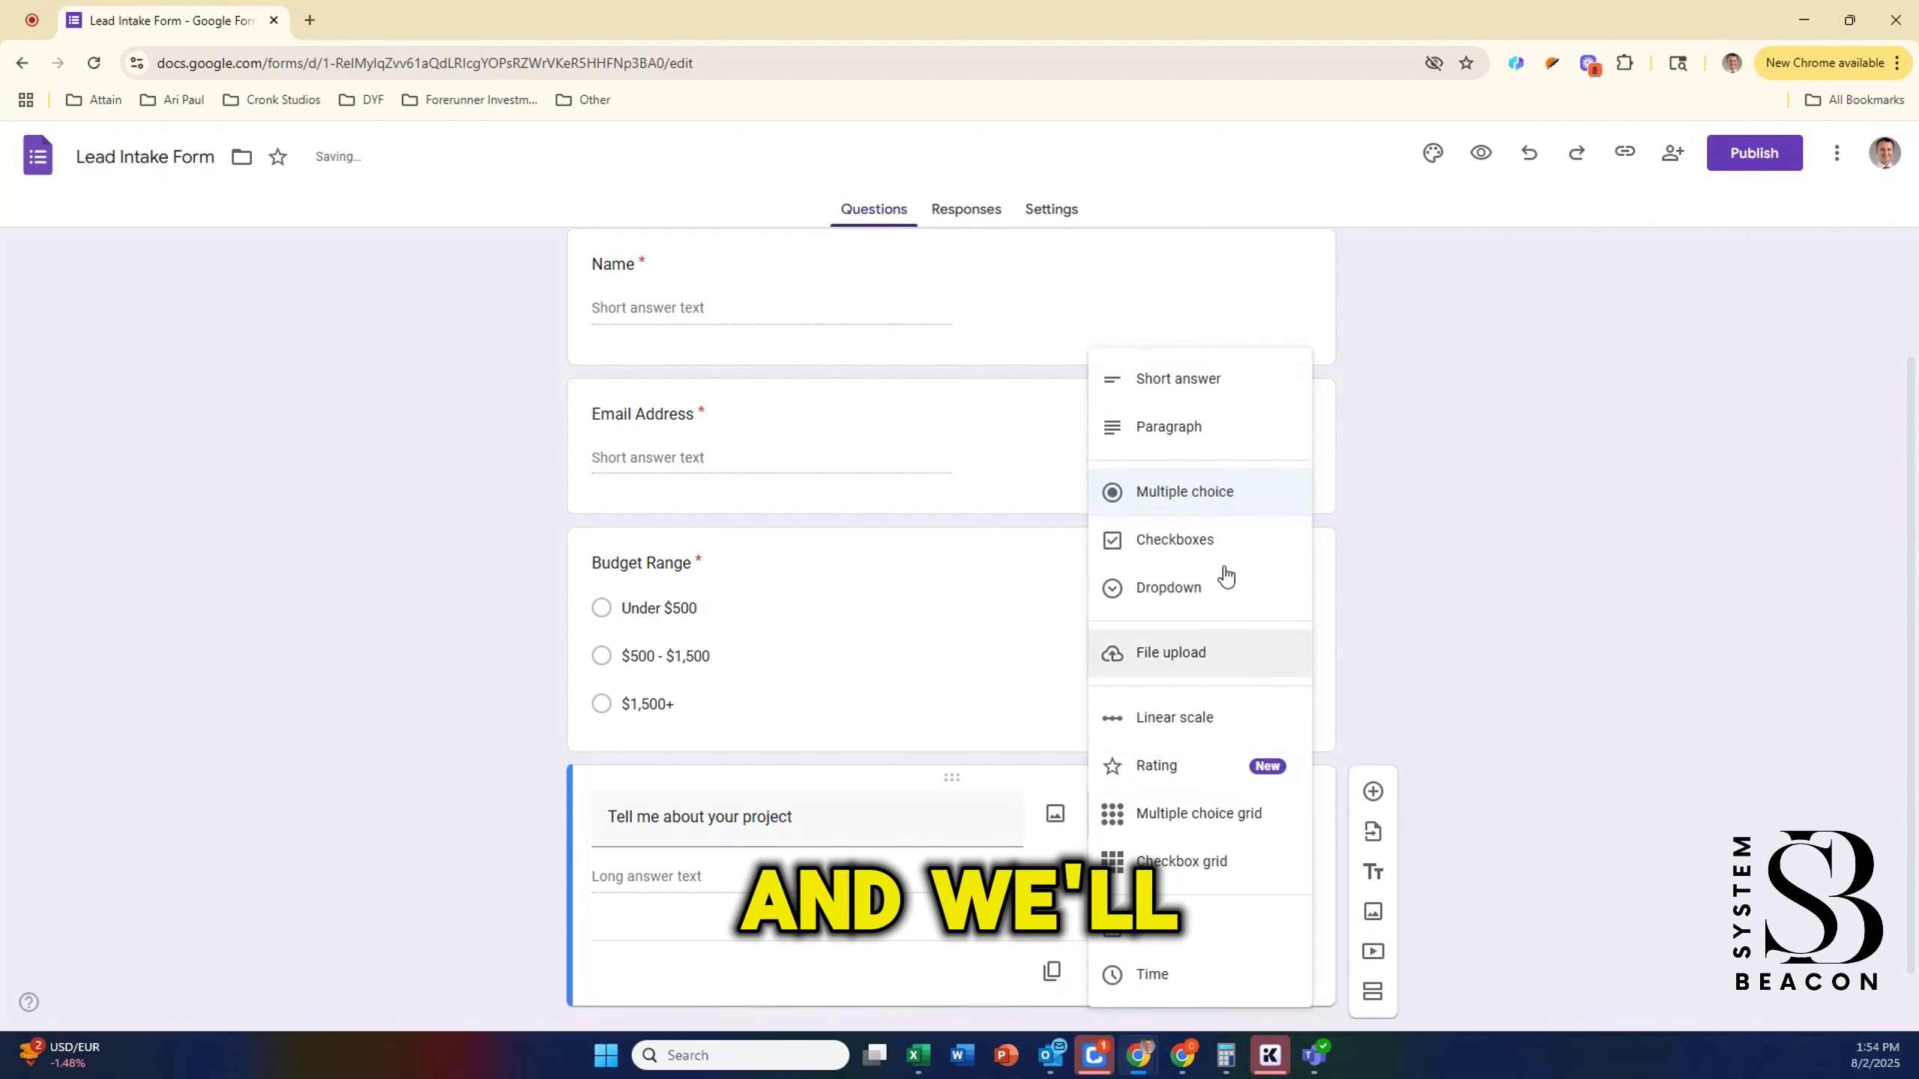
click(1216, 388)
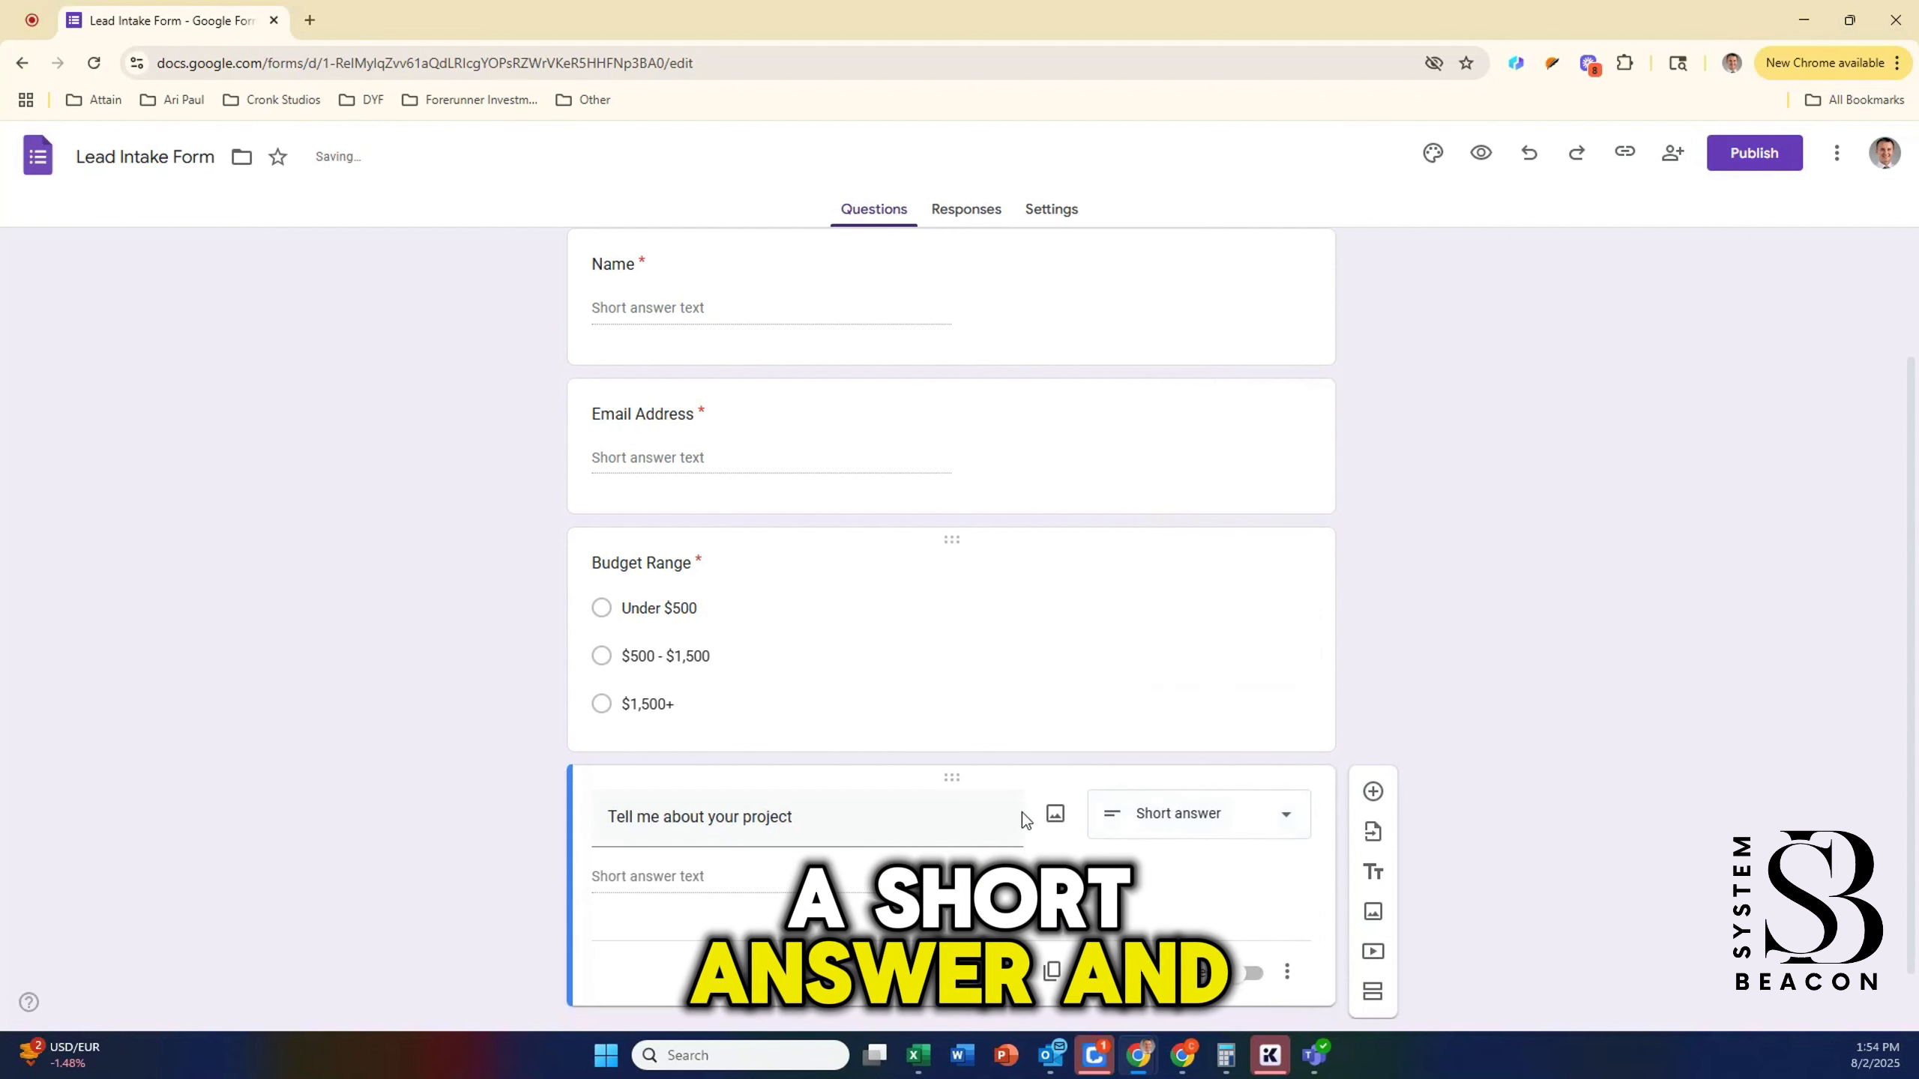
click(1248, 923)
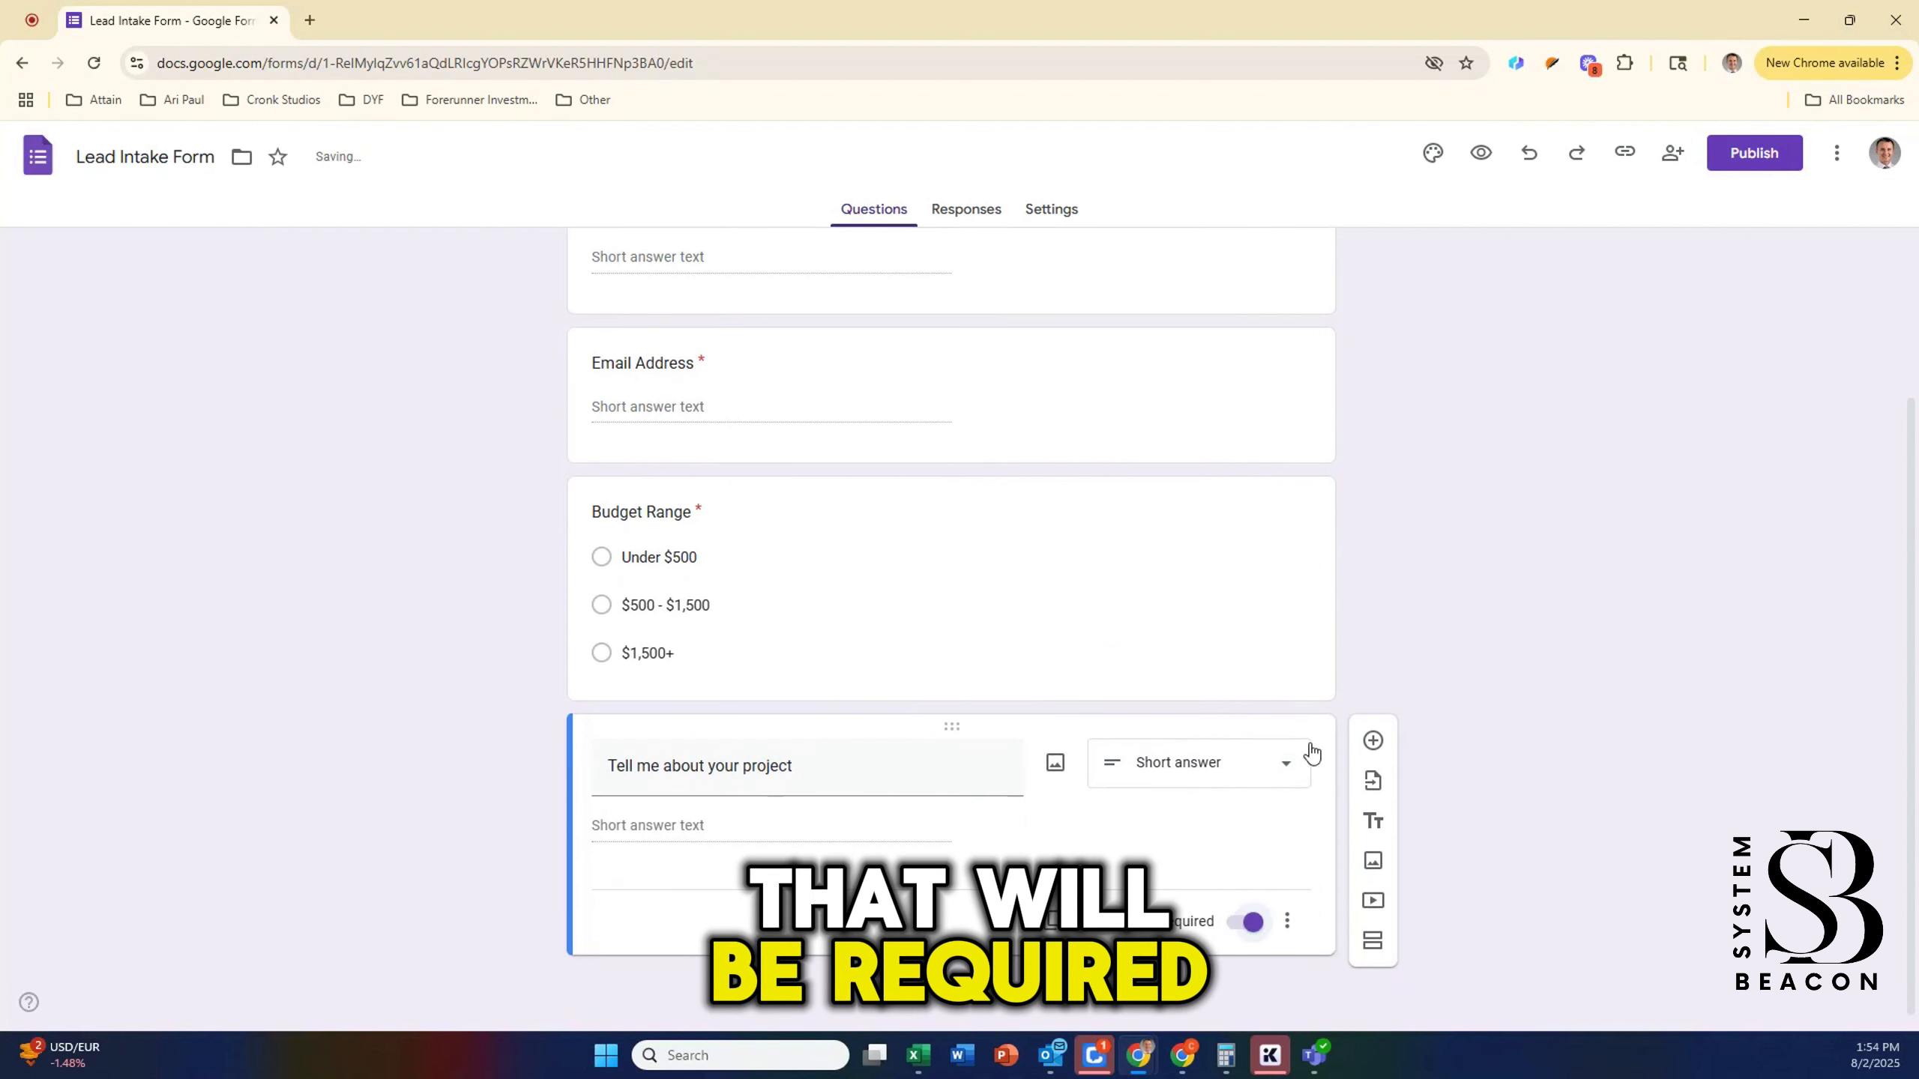
Step: Add an Urgency dropdown question with the choices ASAP, Within 1 month and Flexible
click(1373, 742)
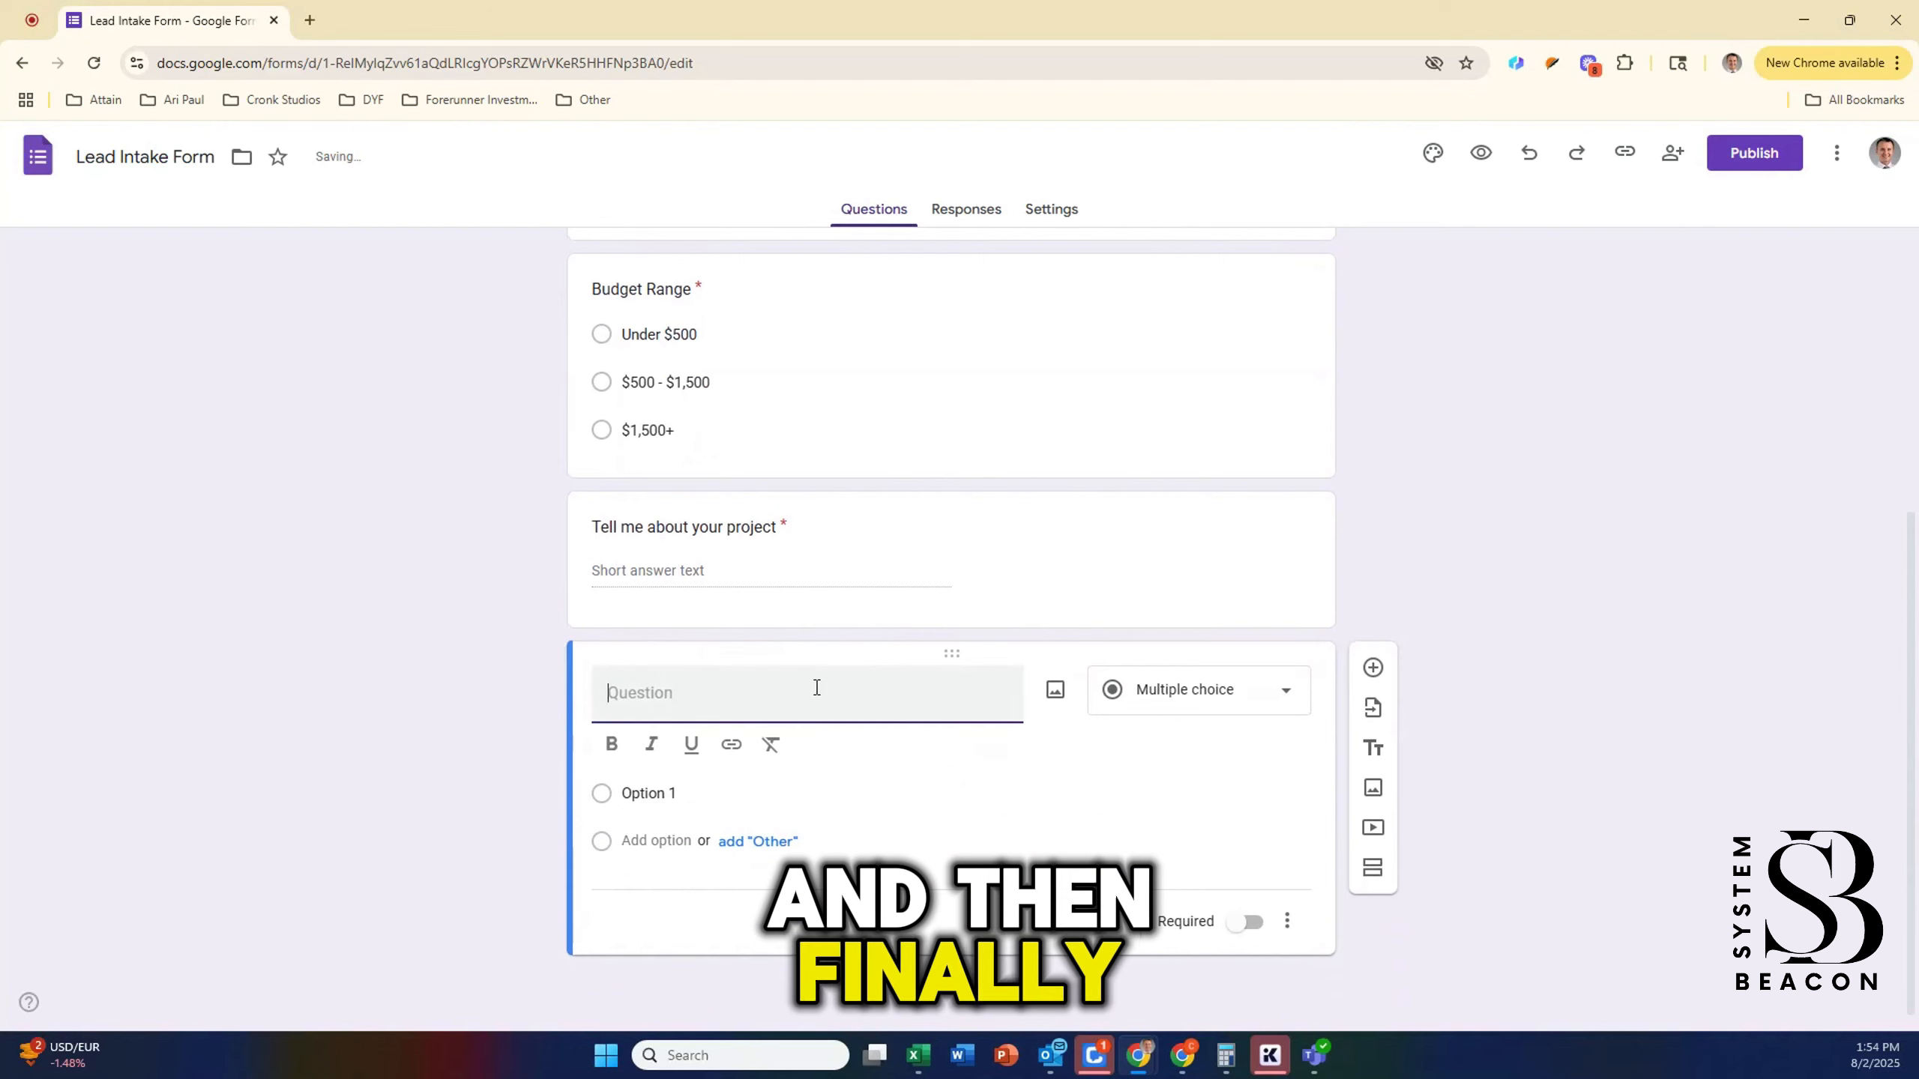
text(Ur)
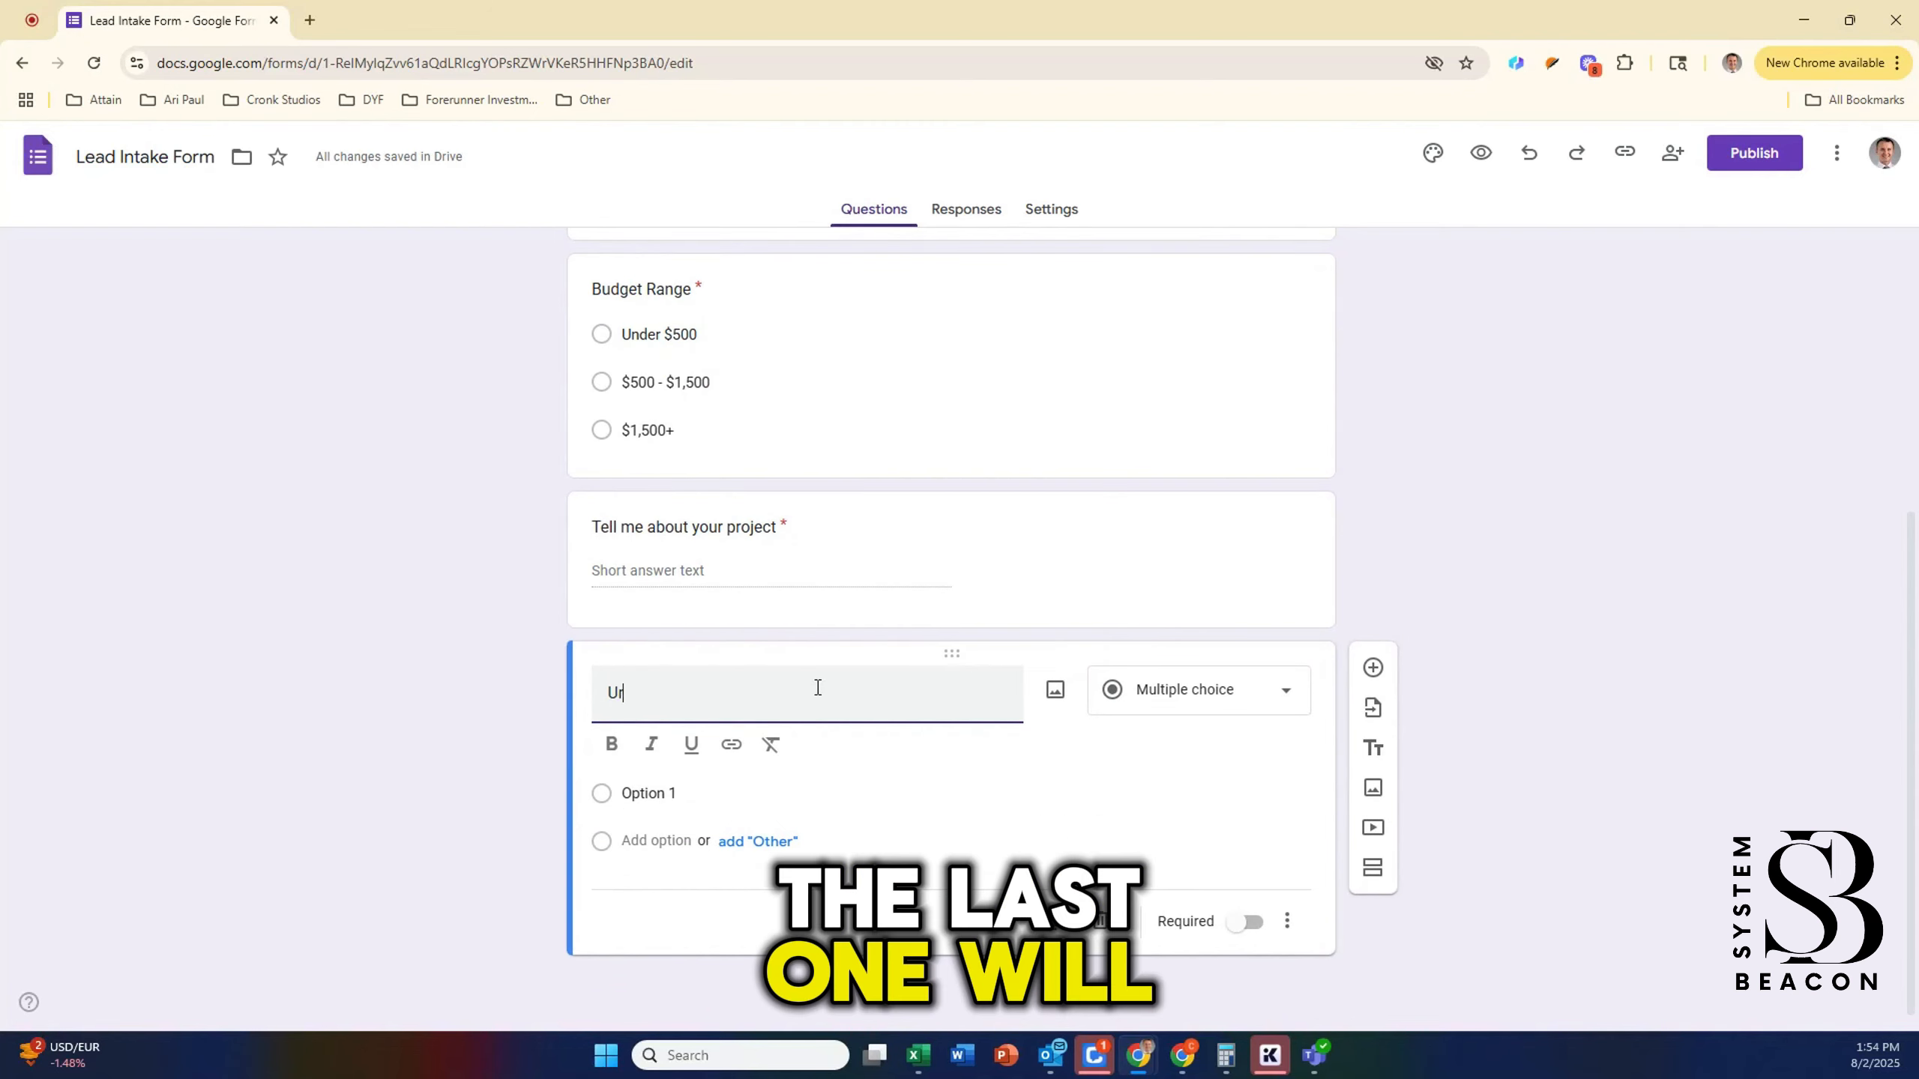
text(gency)
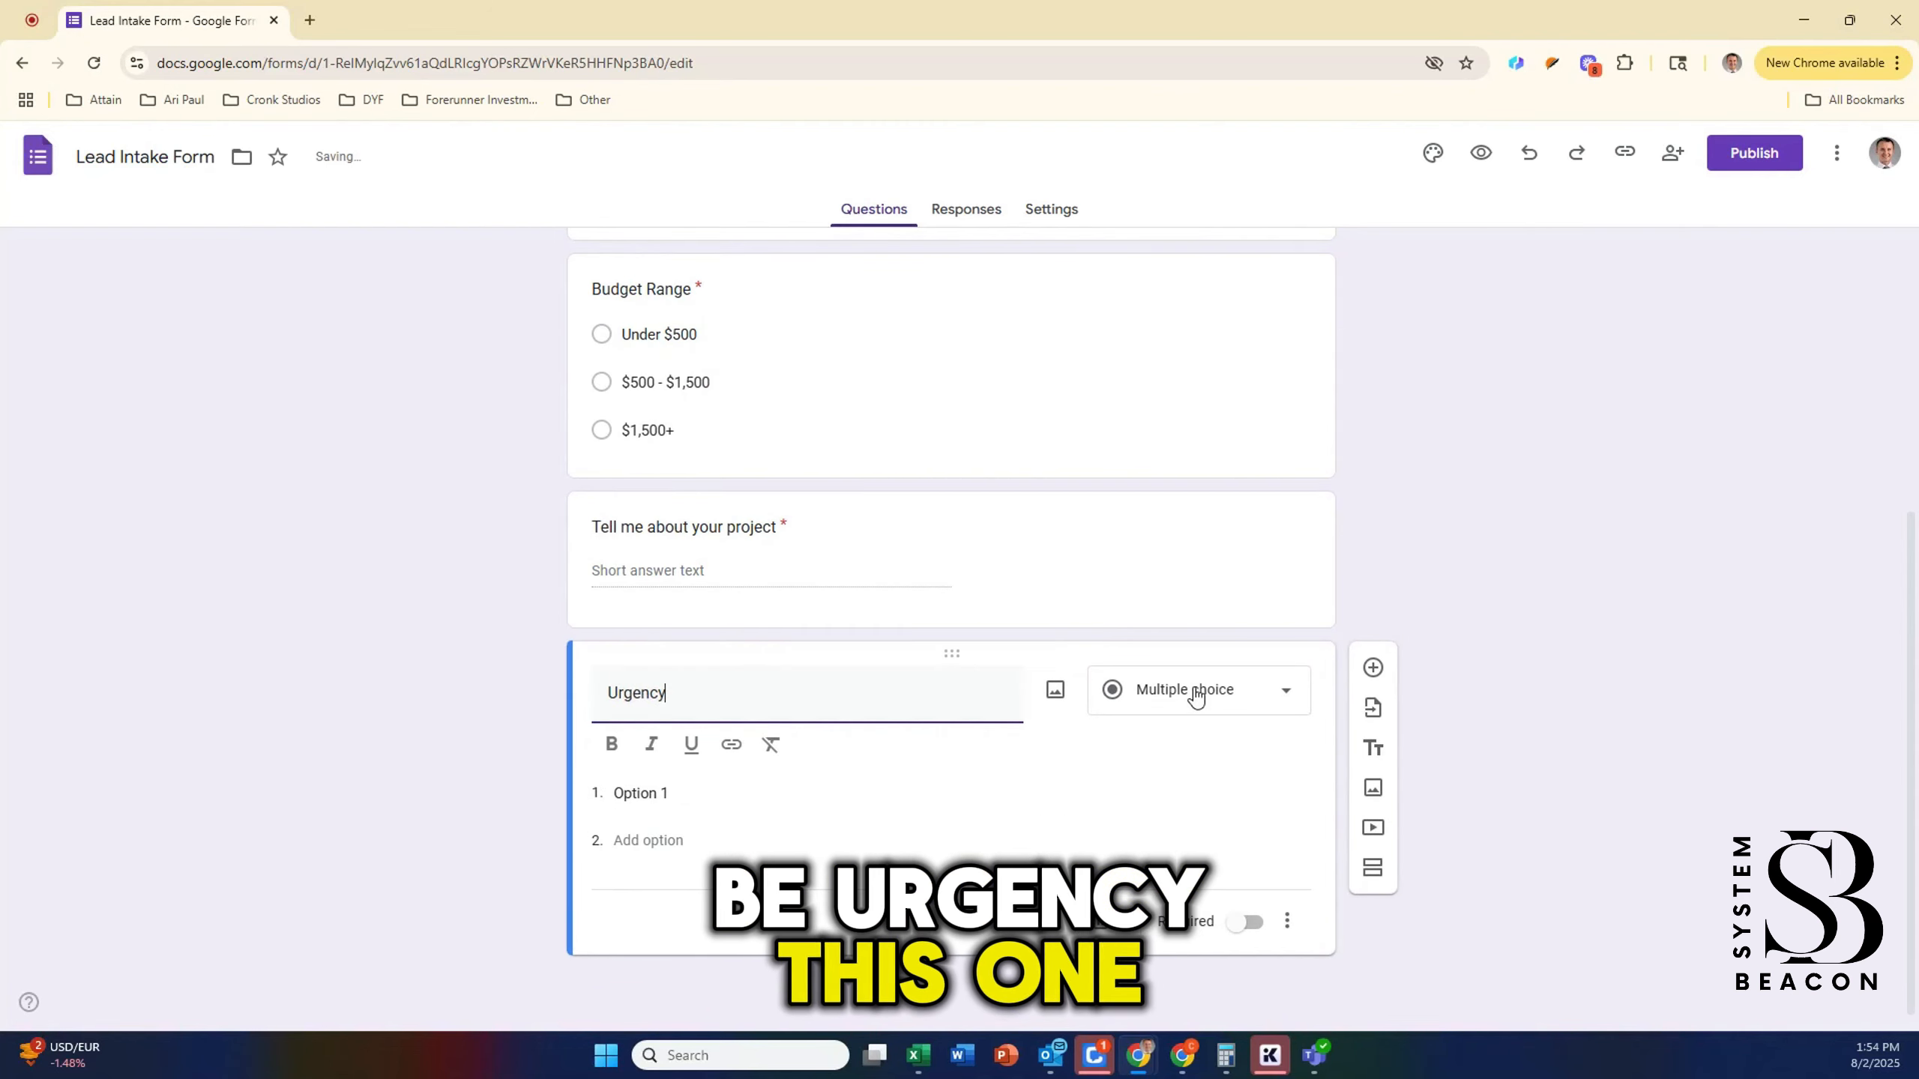
click(1195, 697)
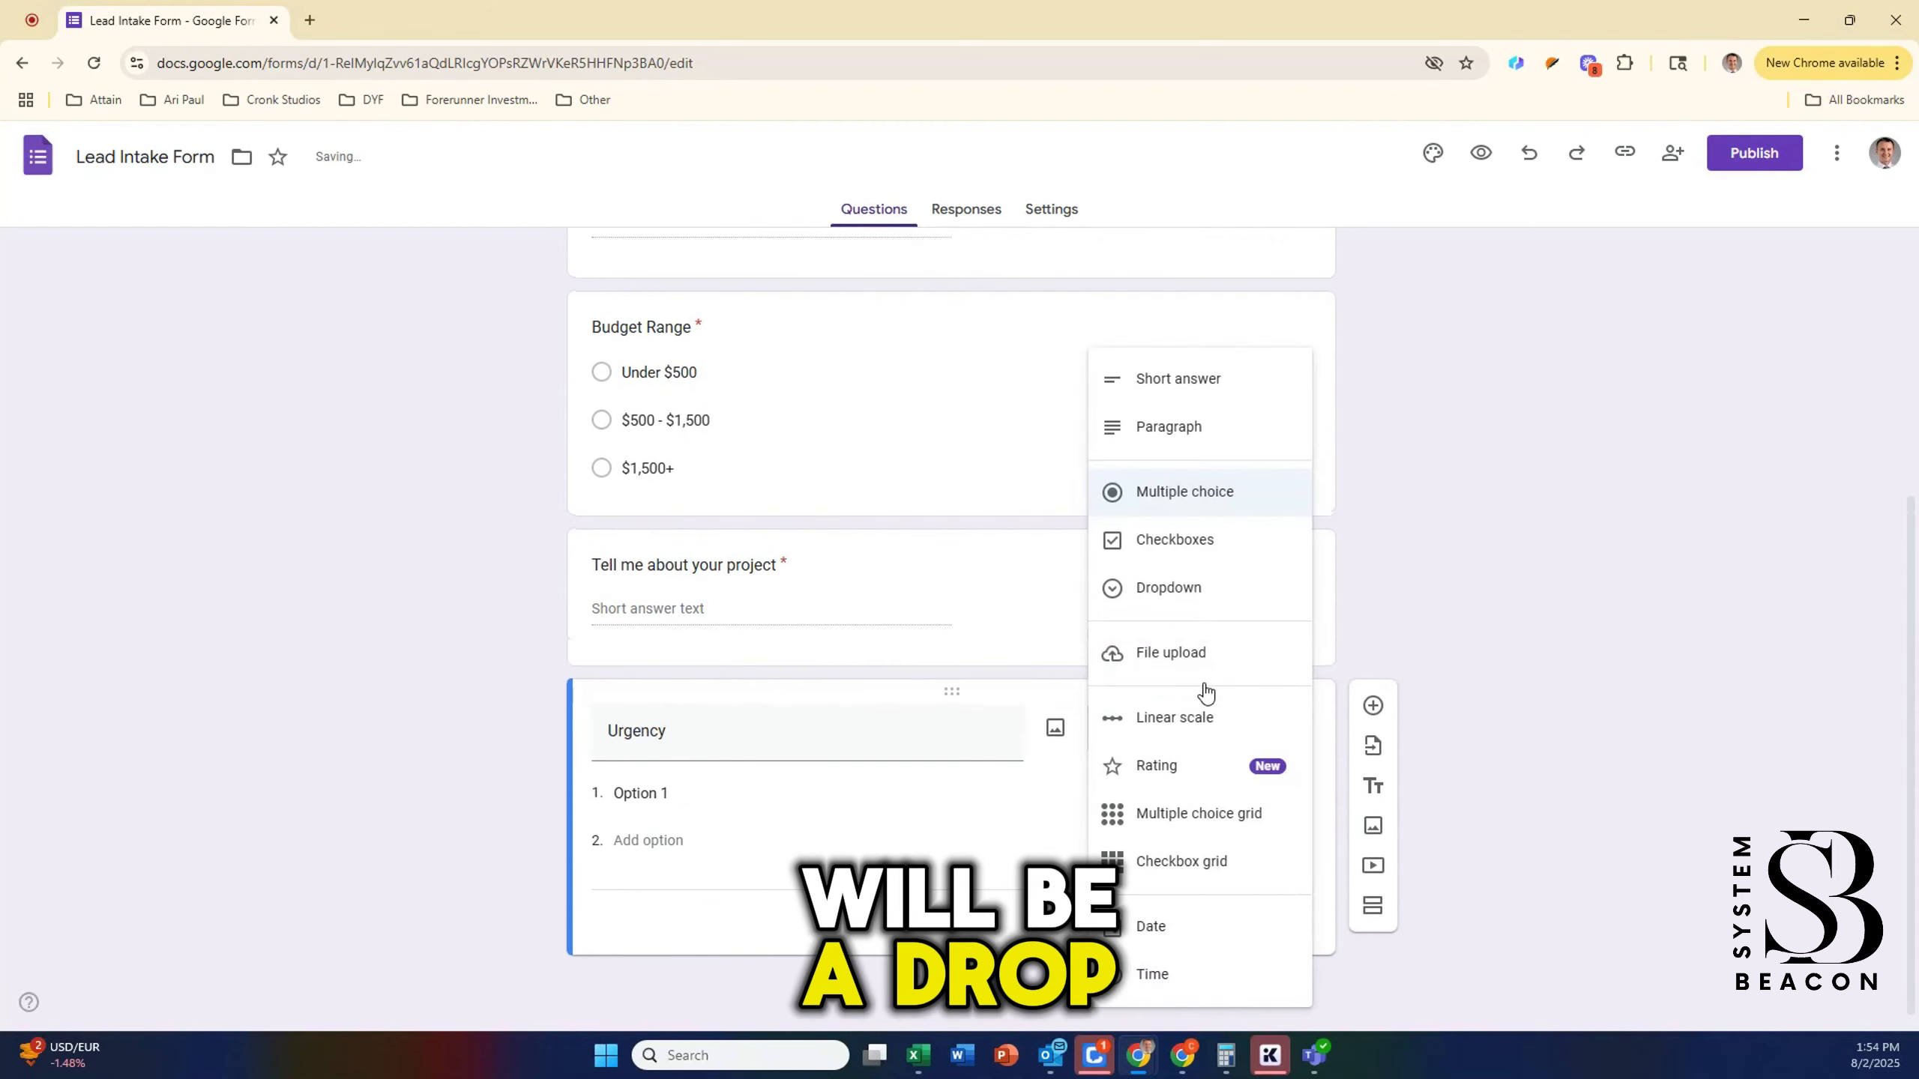
click(1187, 597)
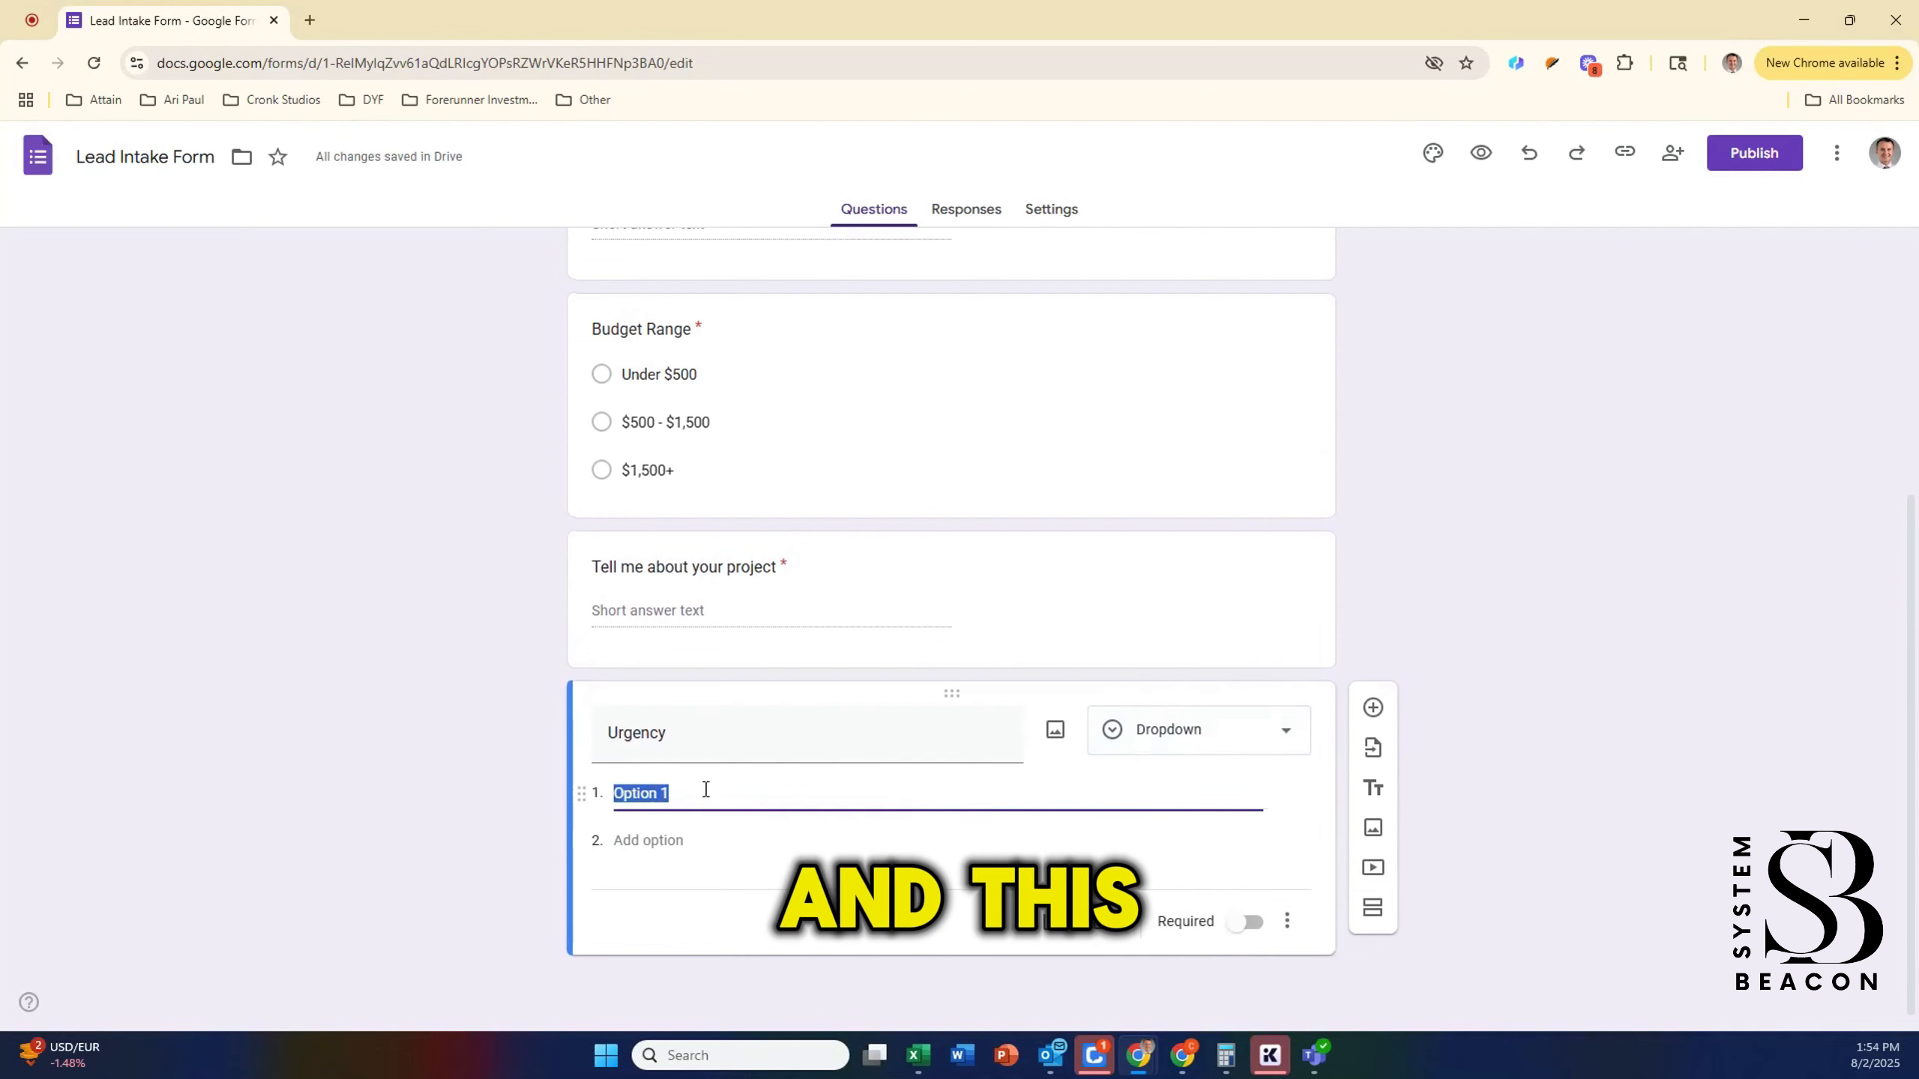
text(ASAP)
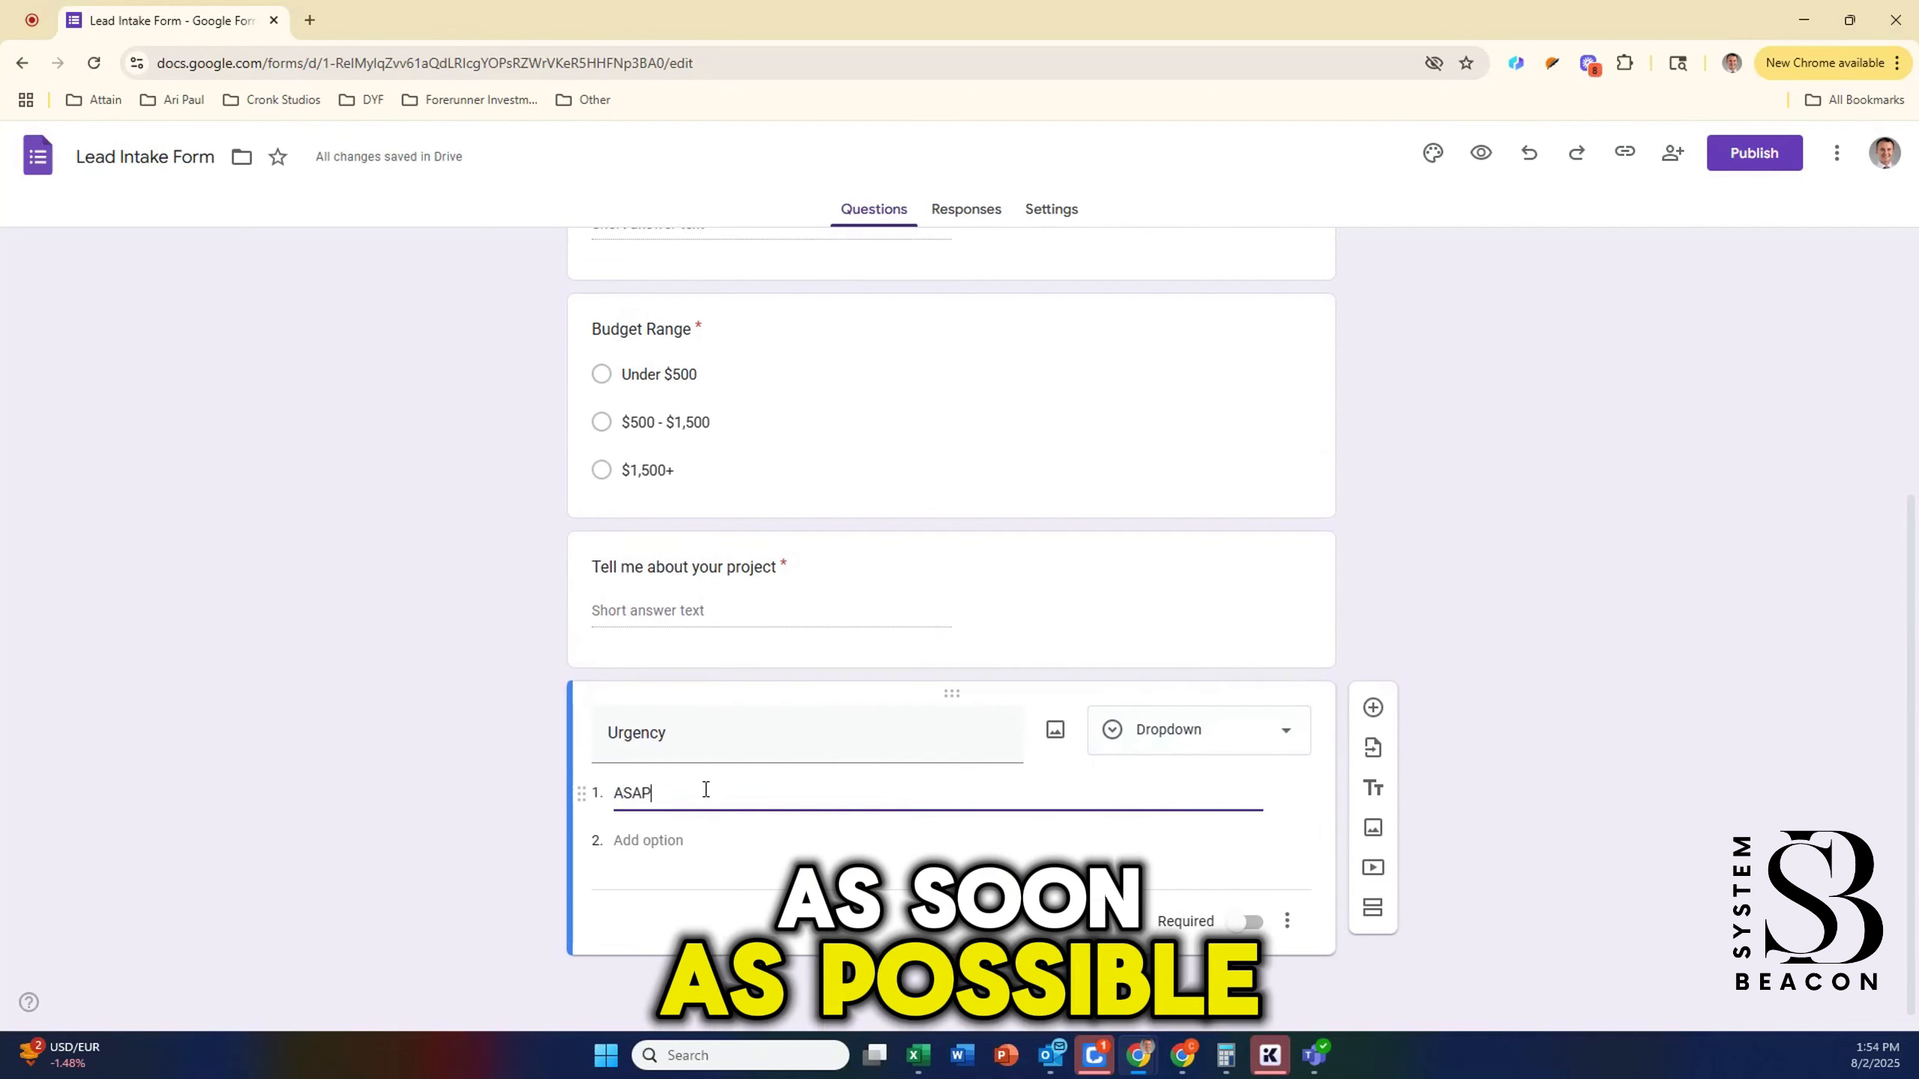
key(Return)
text(Within 1 m)
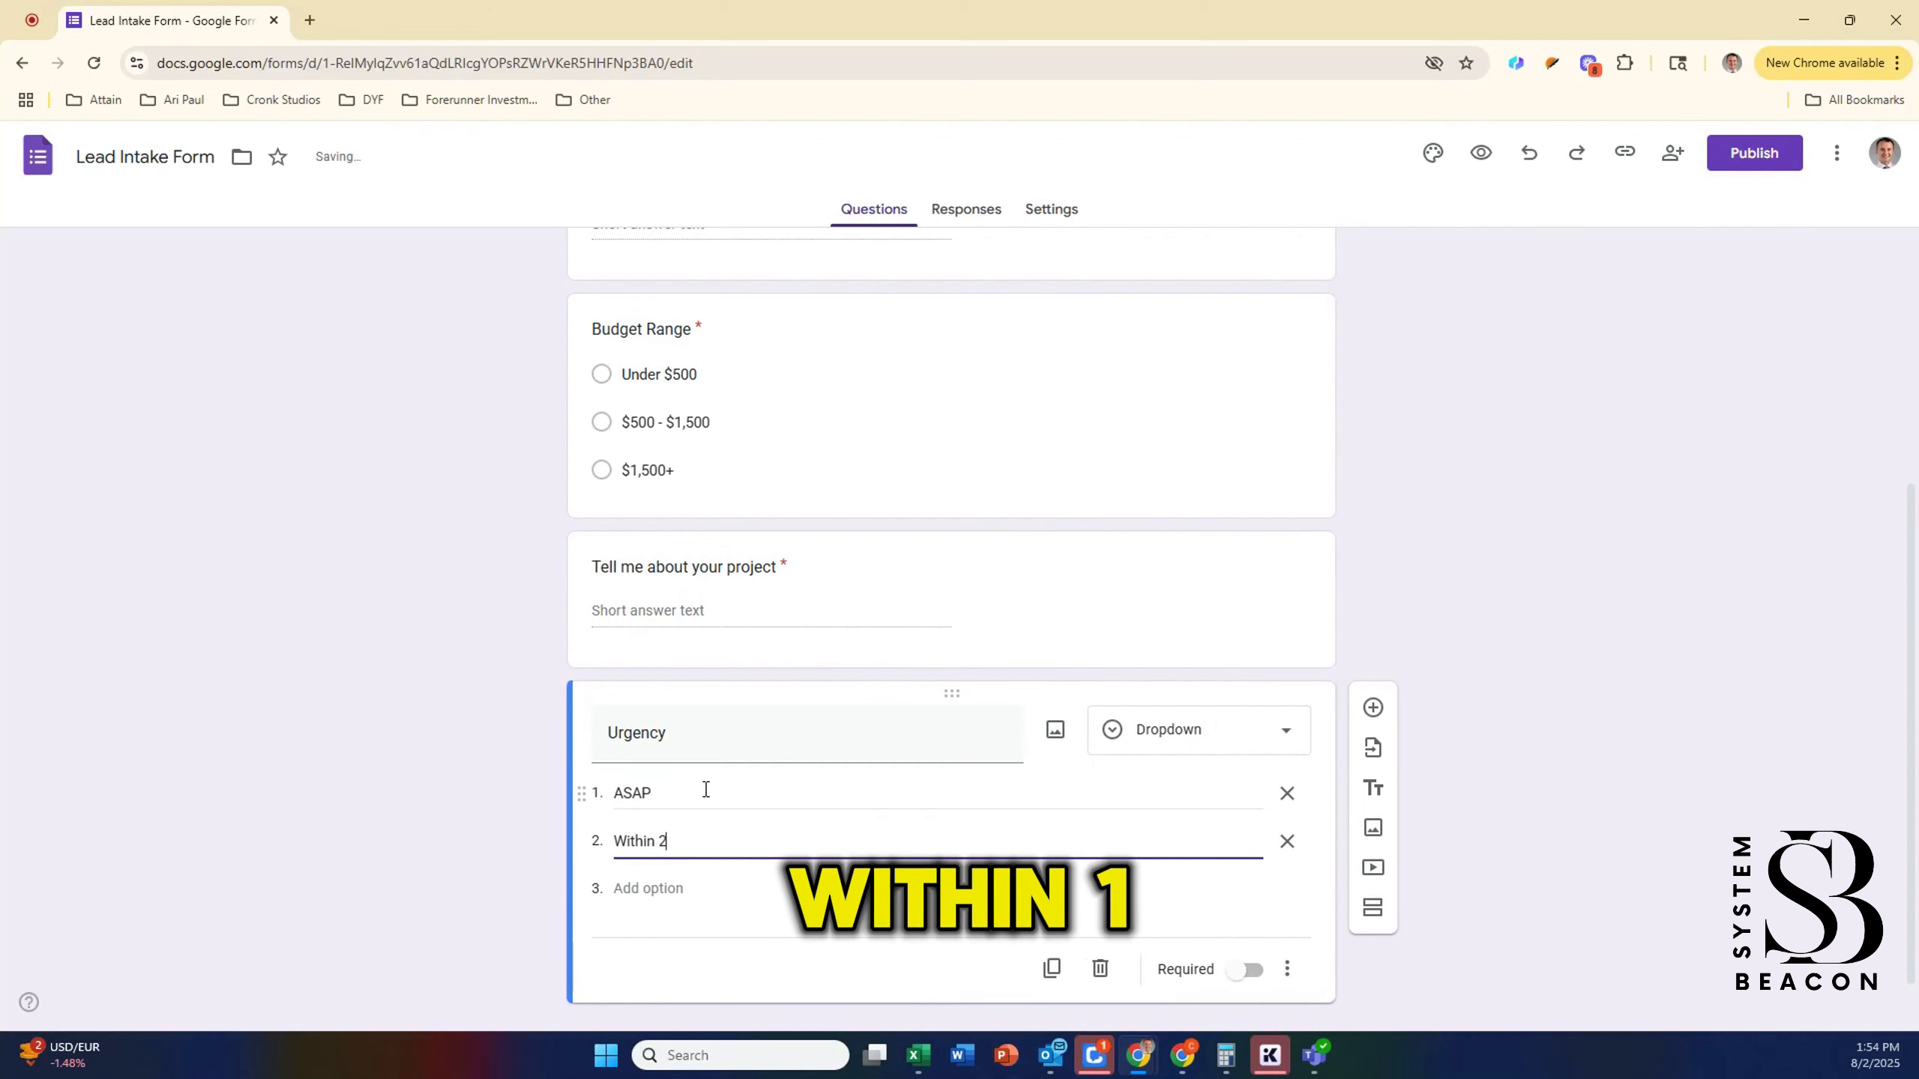
text(onth)
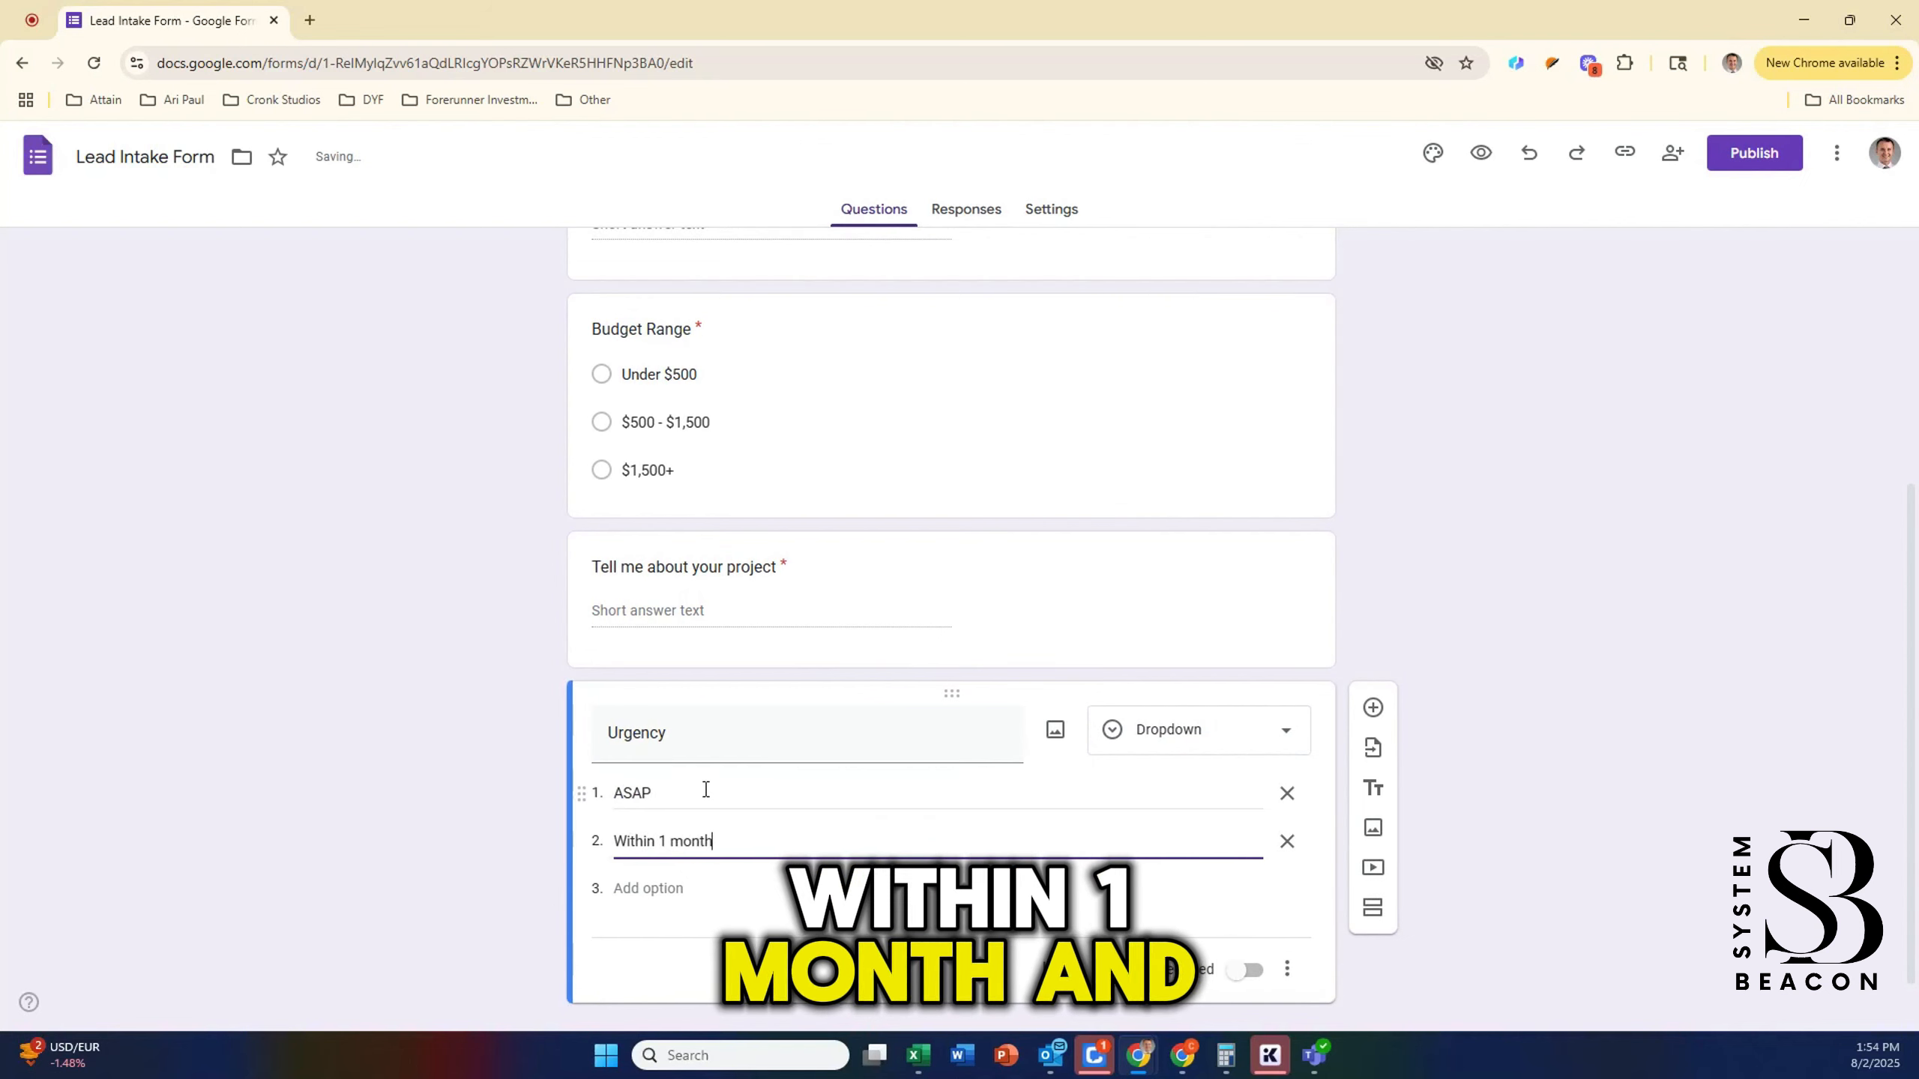
key(Return)
text(Fl)
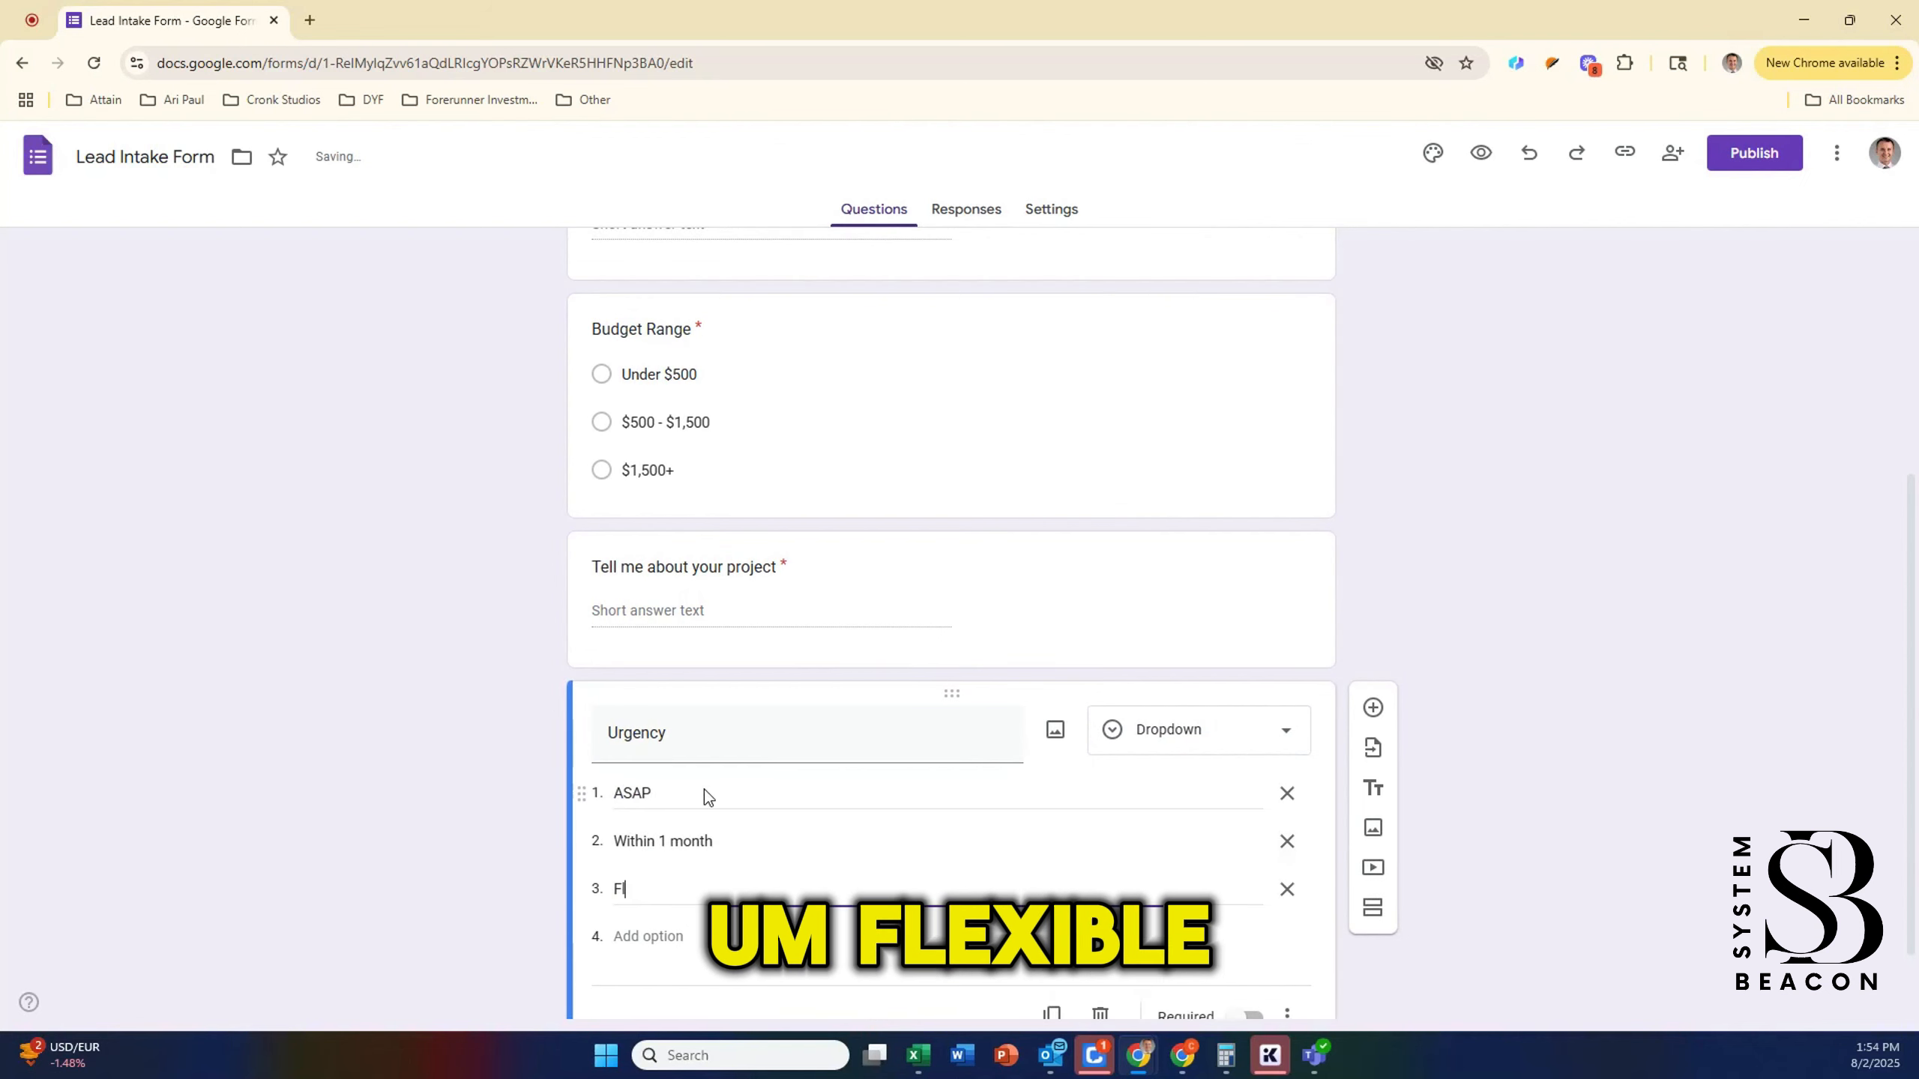
text(exibvle)
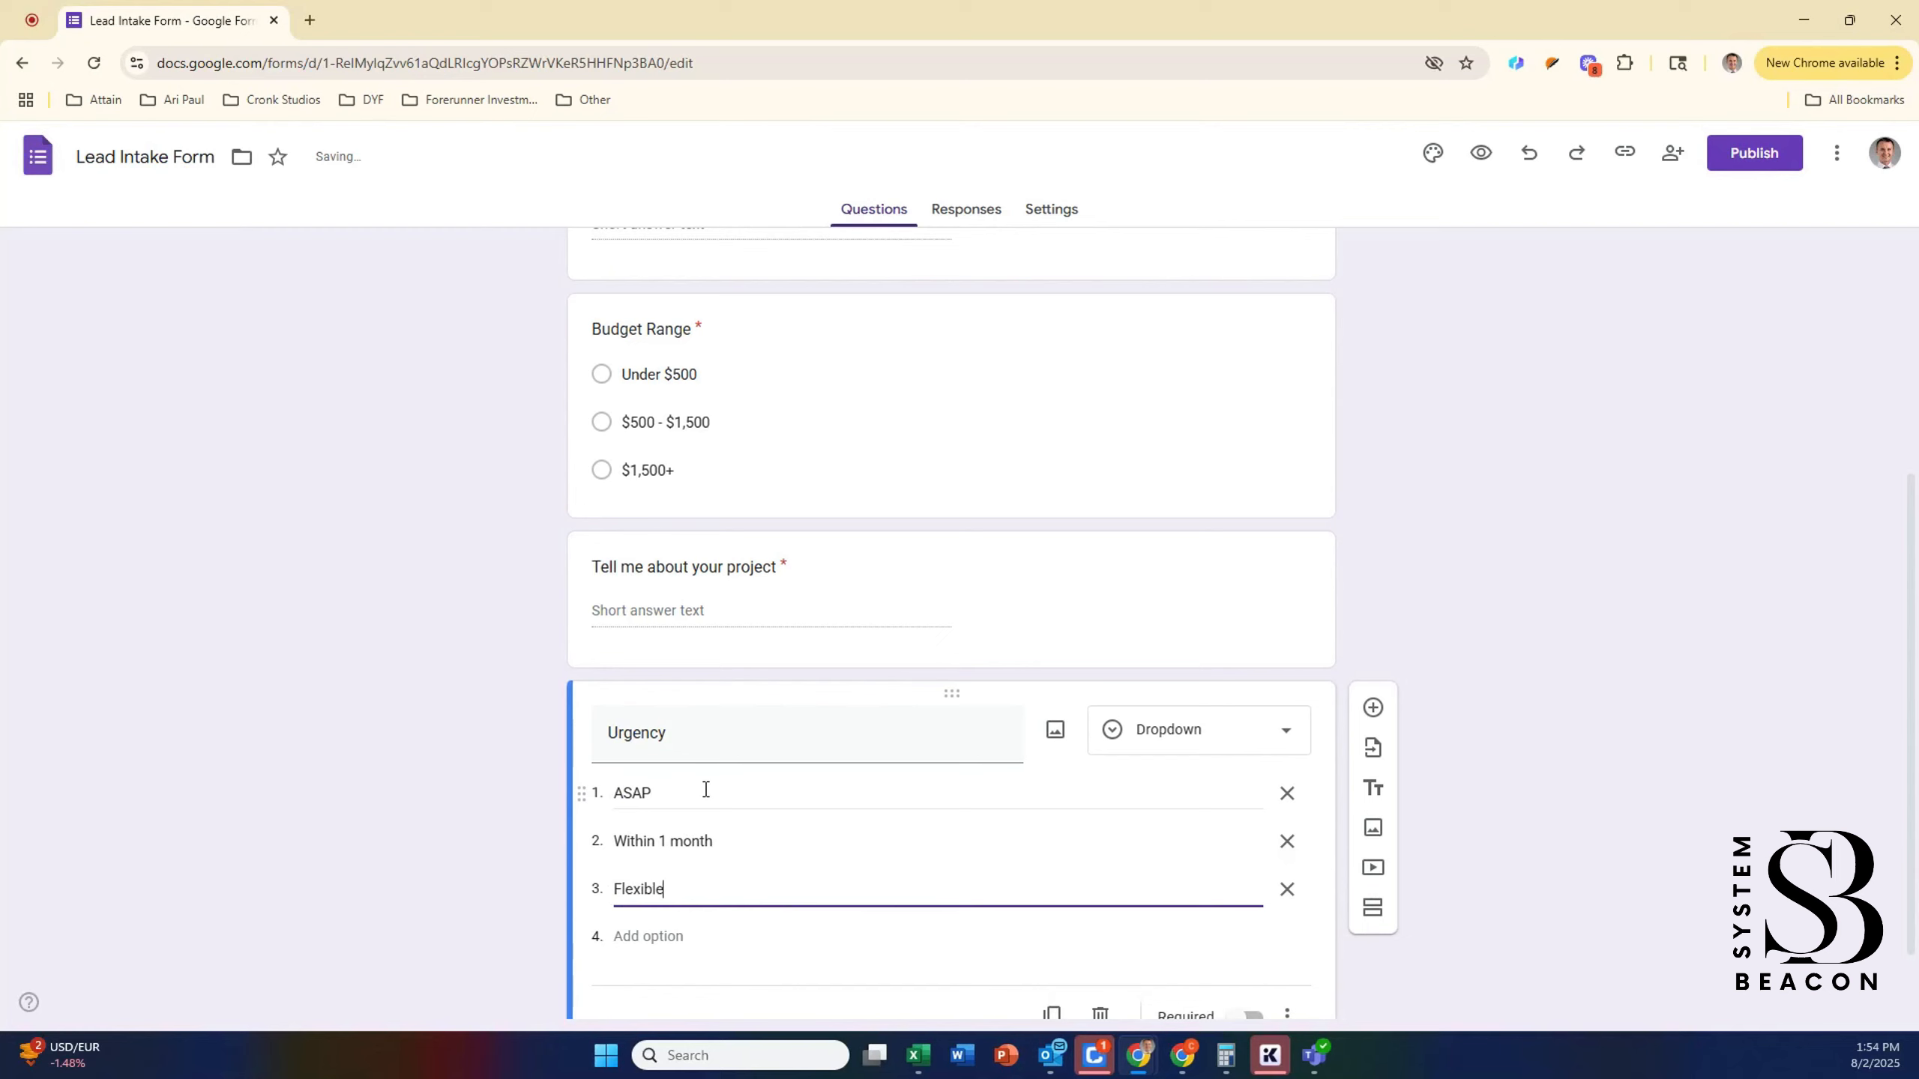
scroll(1175, 893, down, 2)
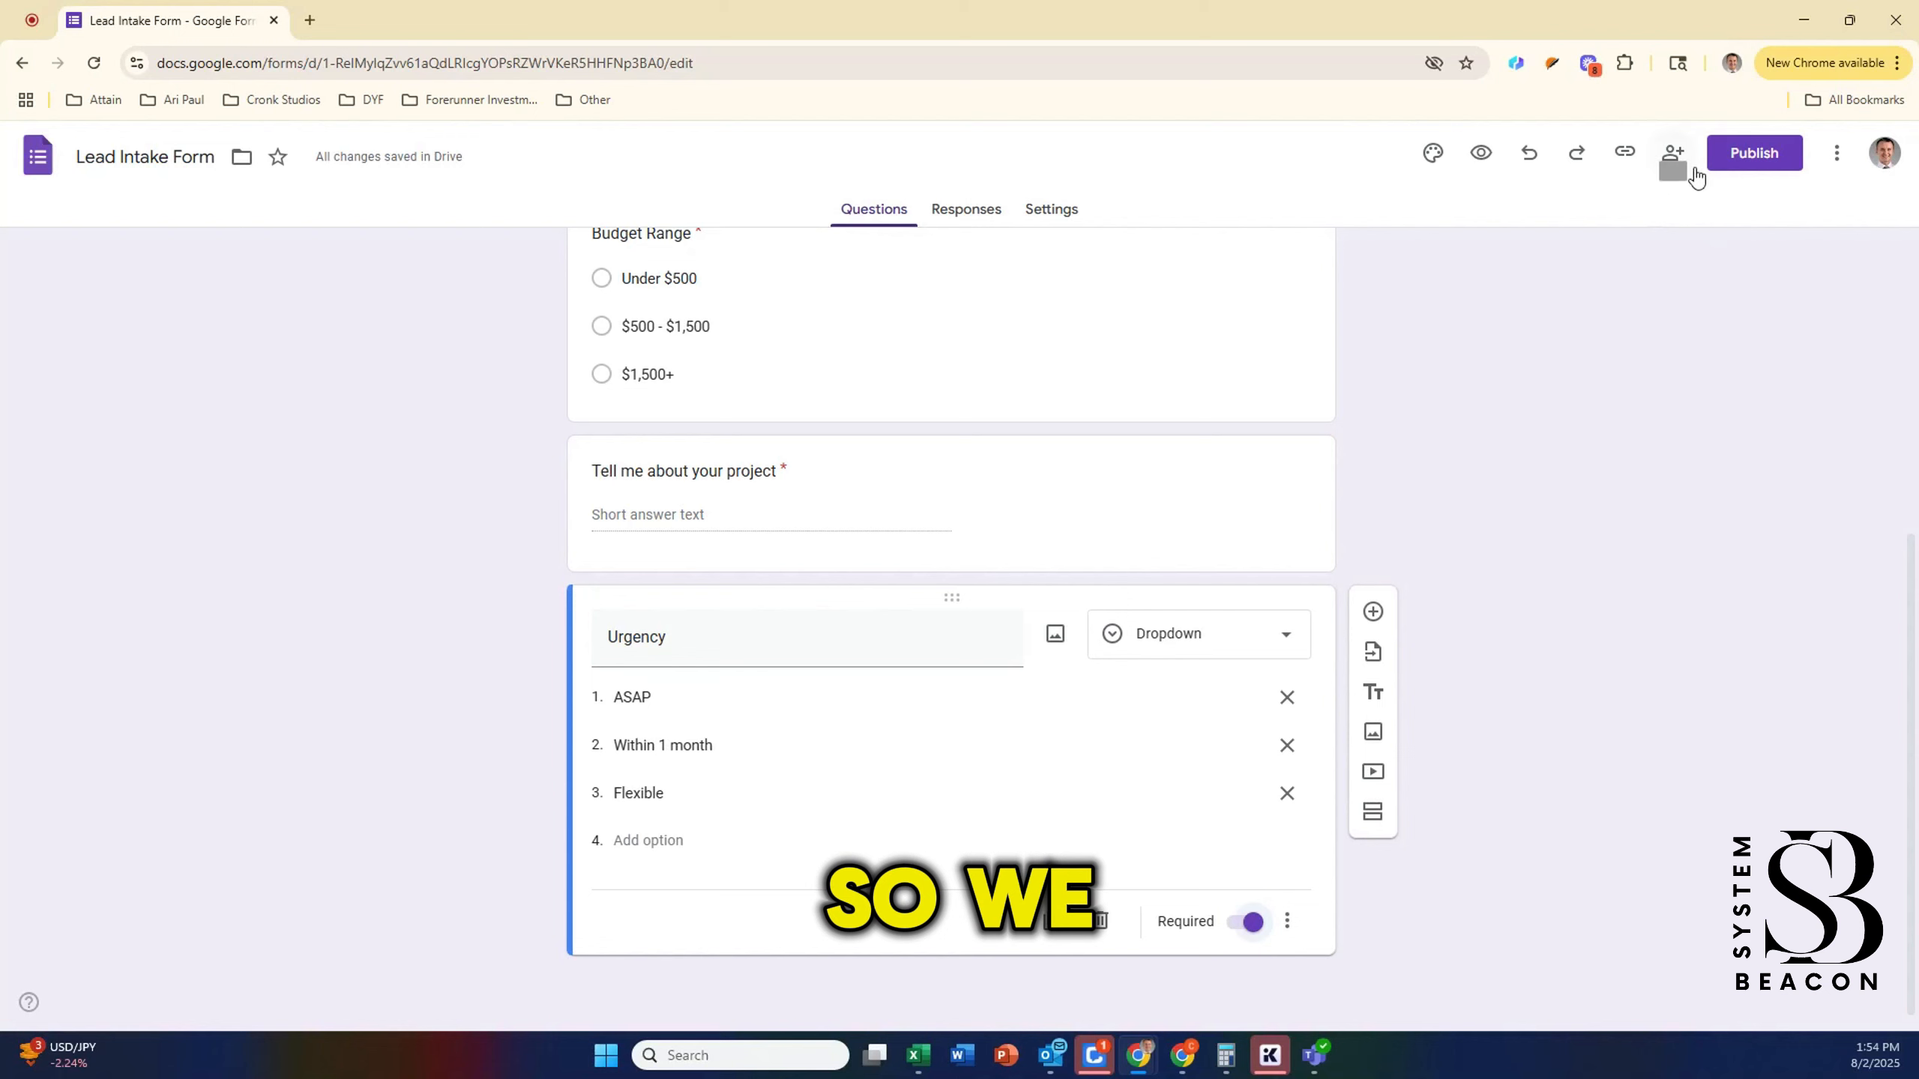
Step: Publish the Lead Intake Form so it accepts responses
click(1745, 164)
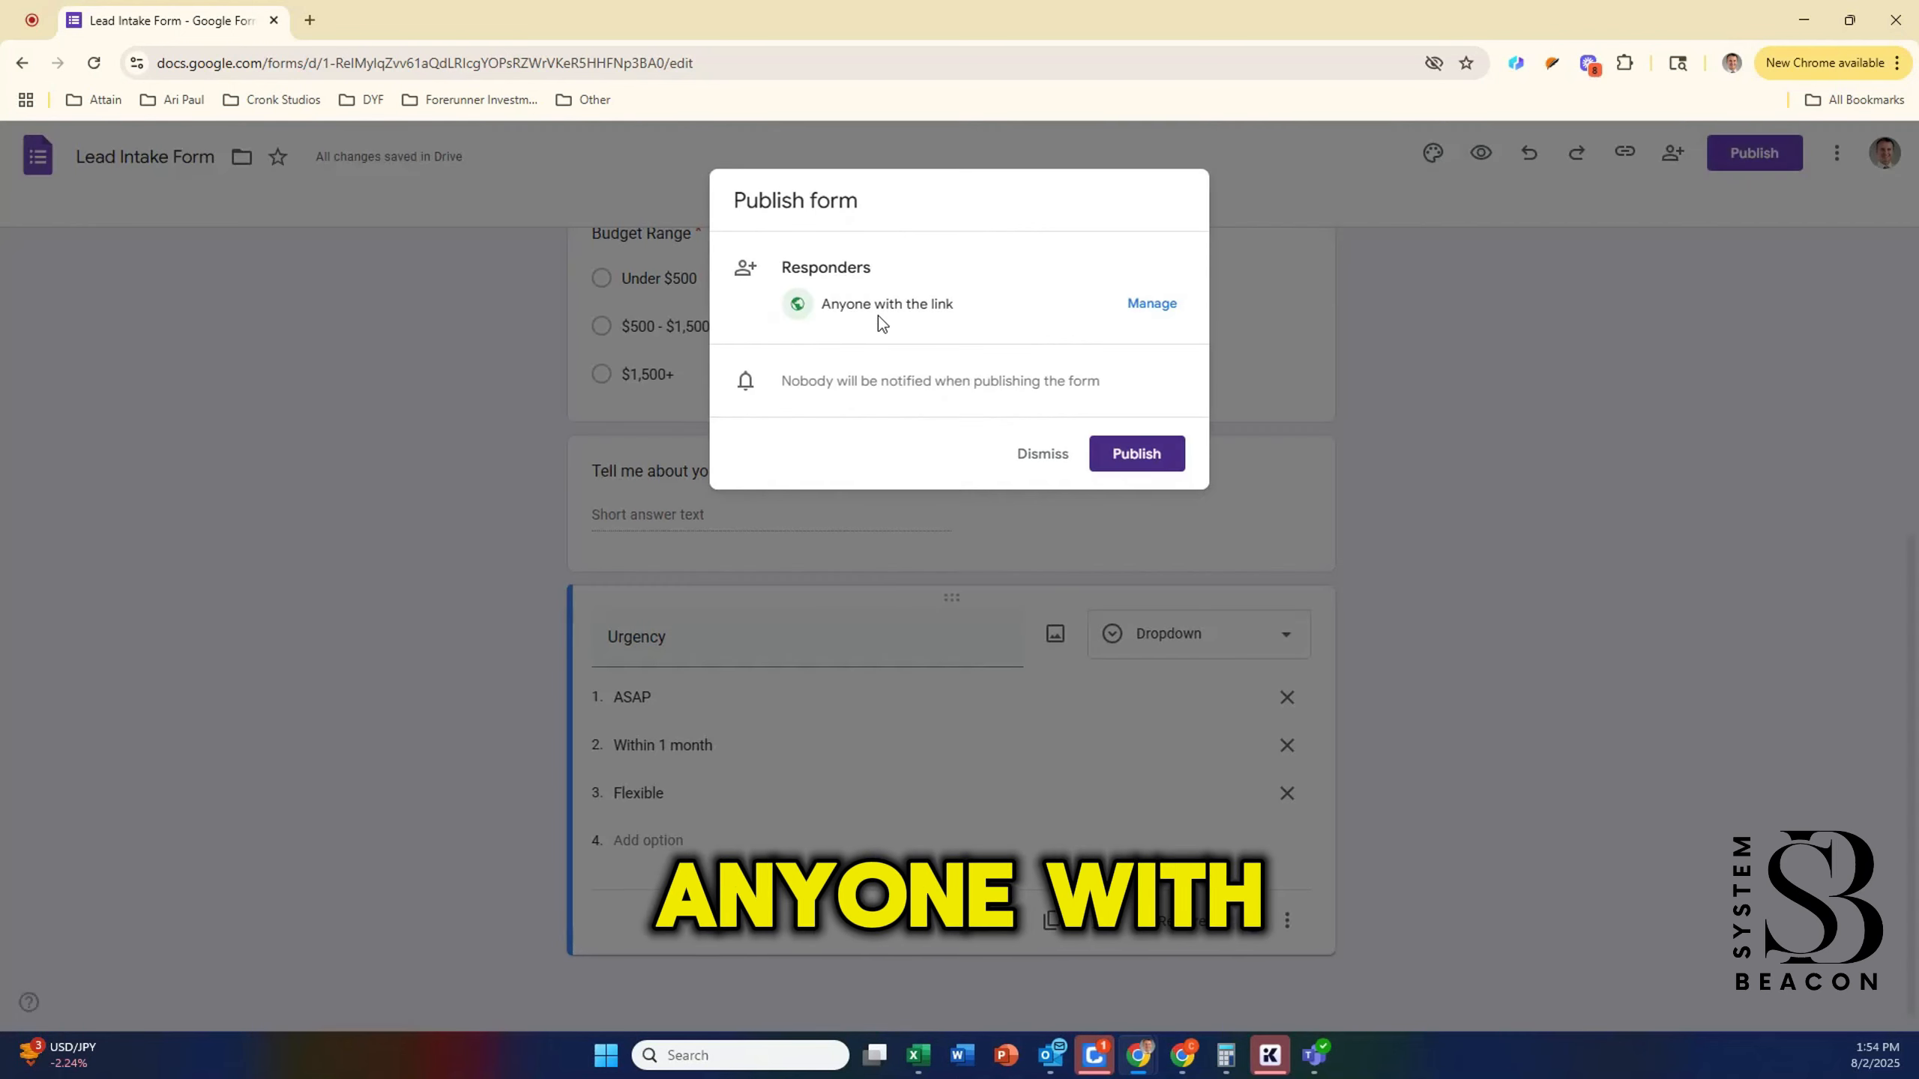
click(1128, 474)
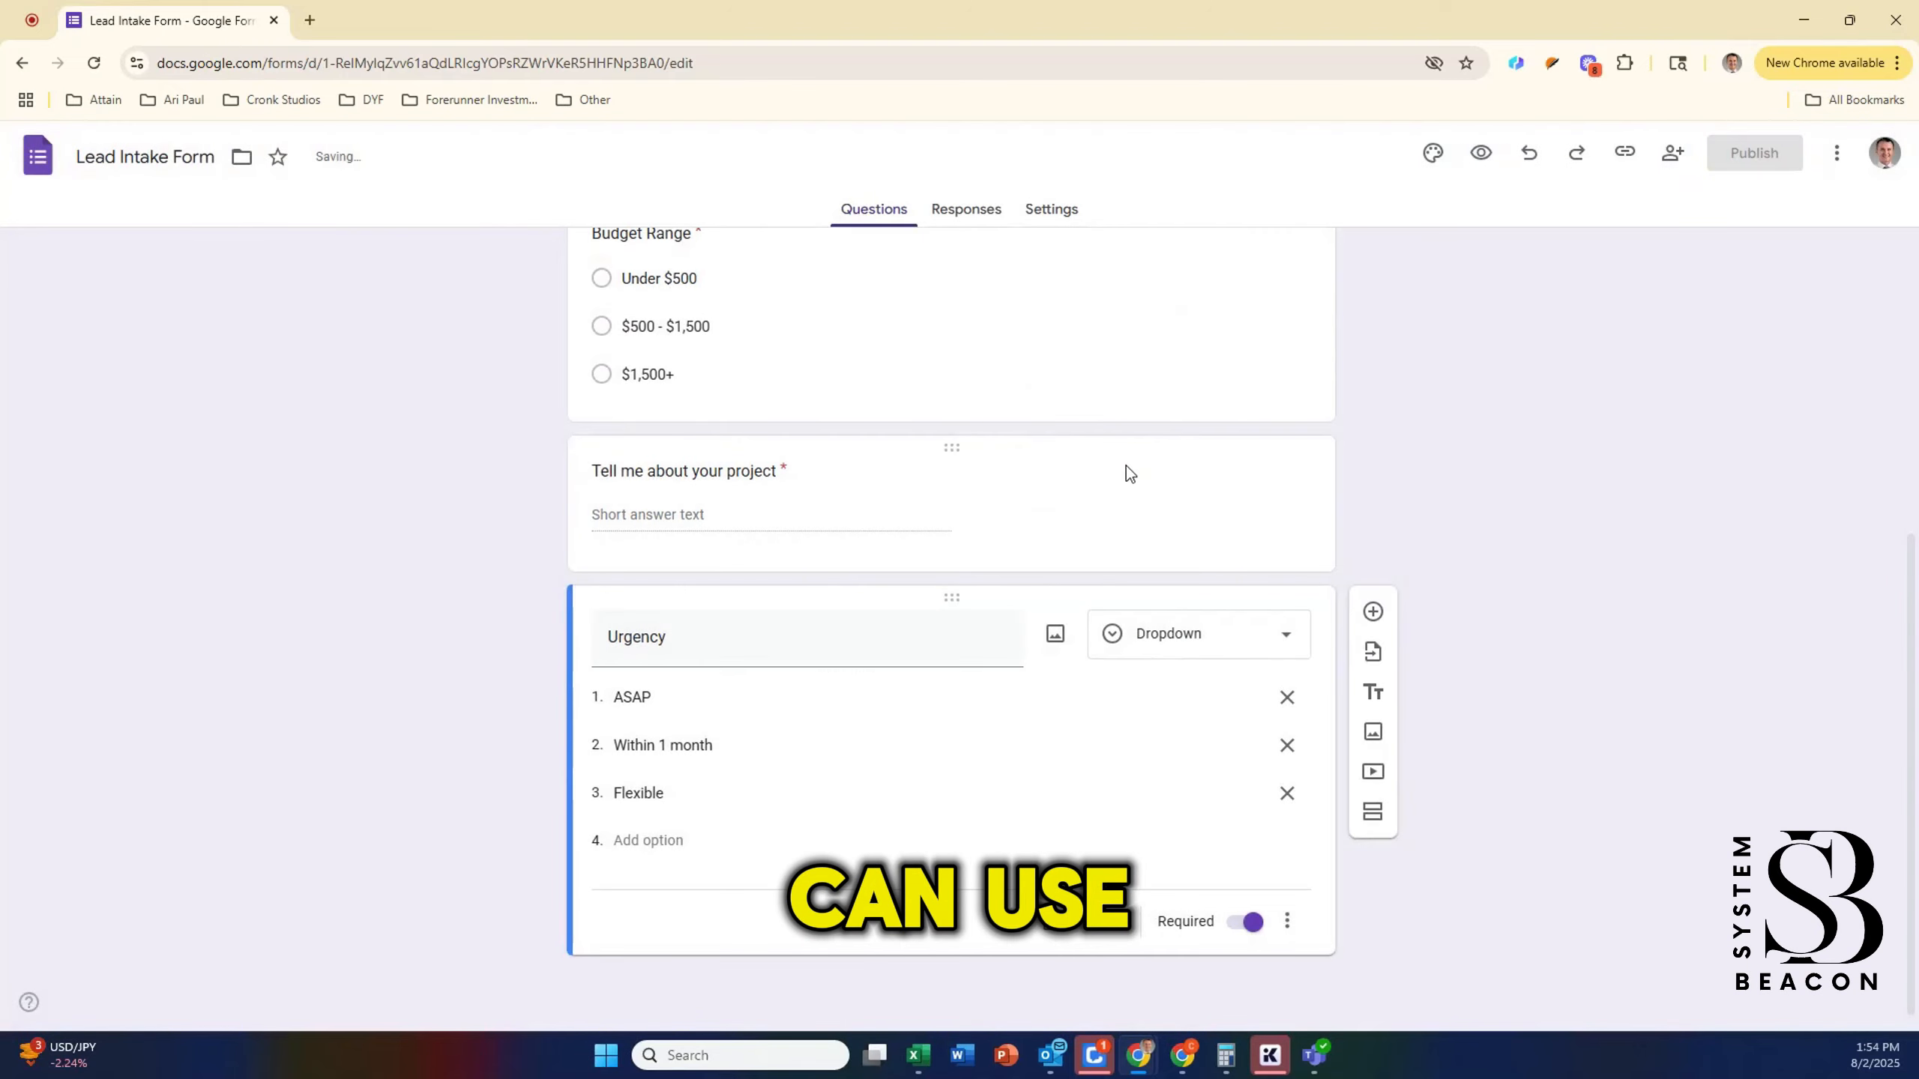
scroll(1534, 473, up, 6)
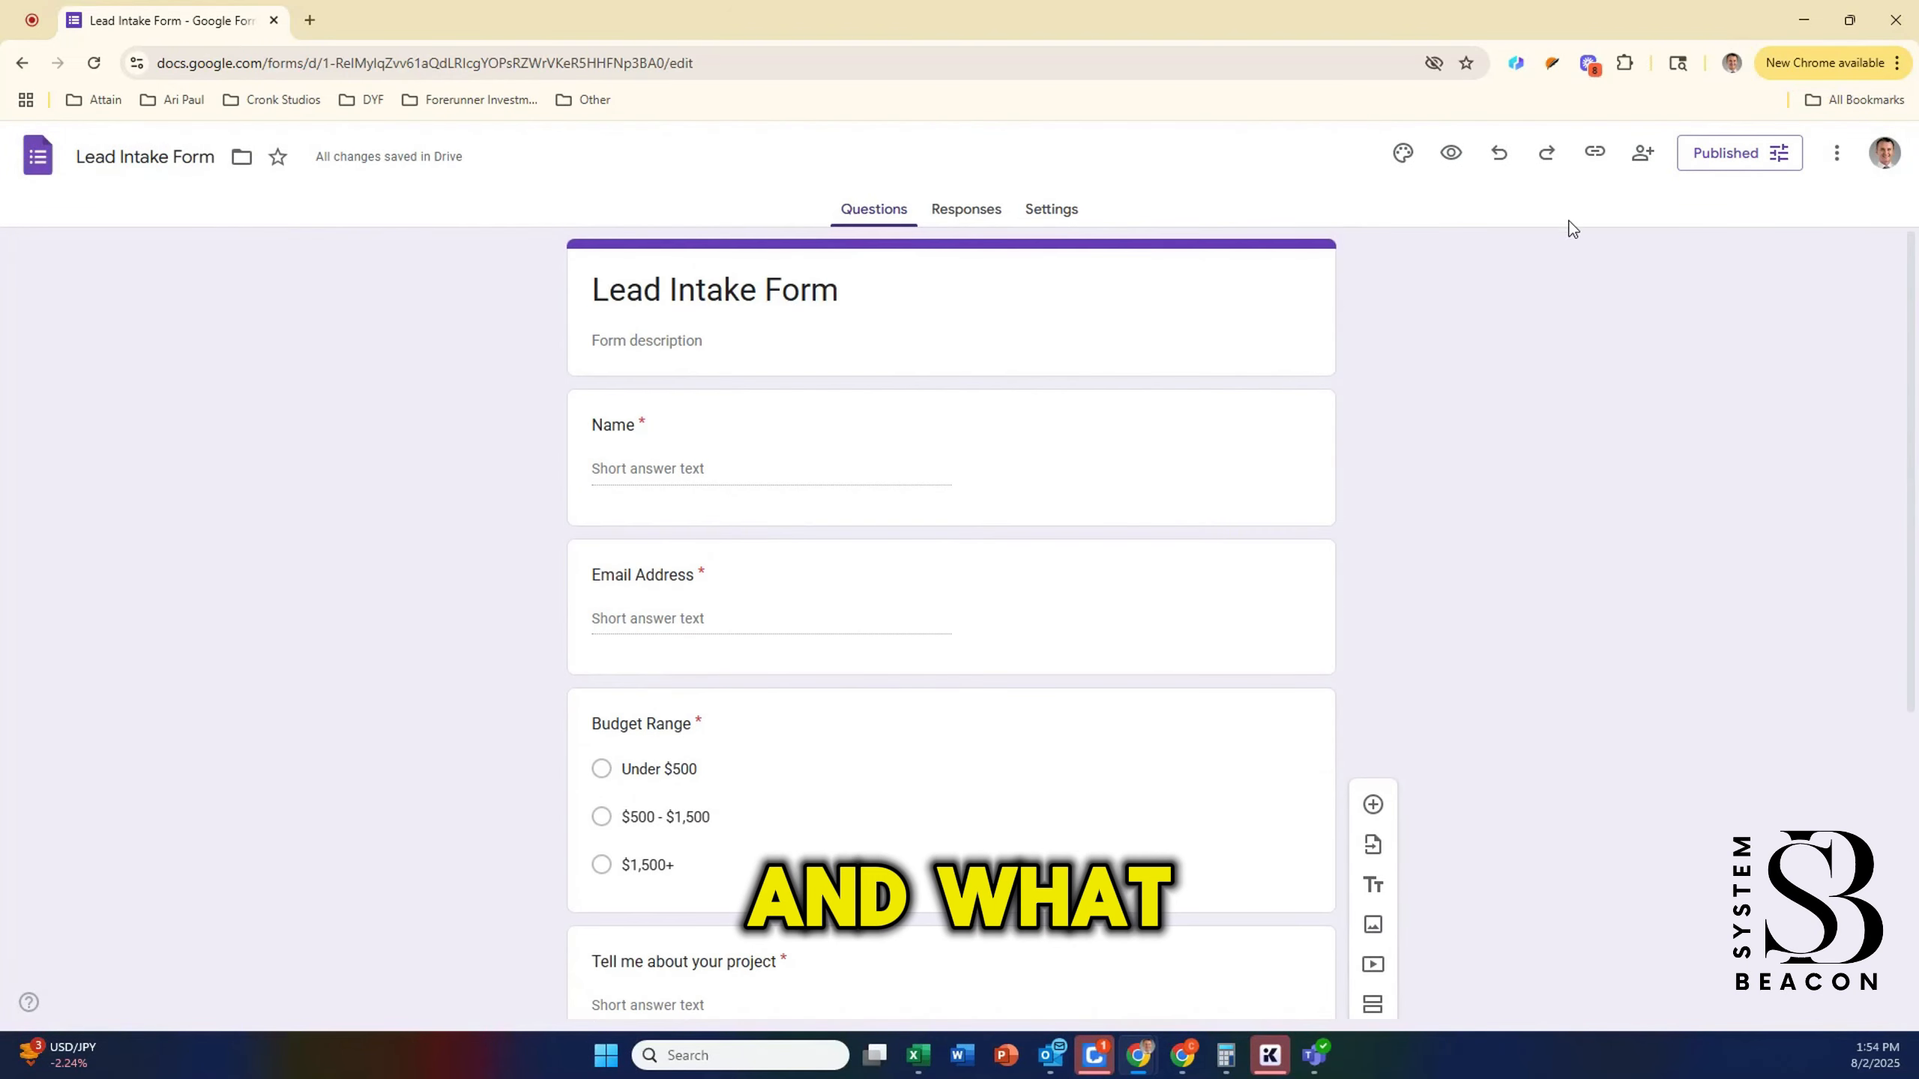
Step: Create a new blank Google Sheets spreadsheet from the Google apps menu
click(309, 20)
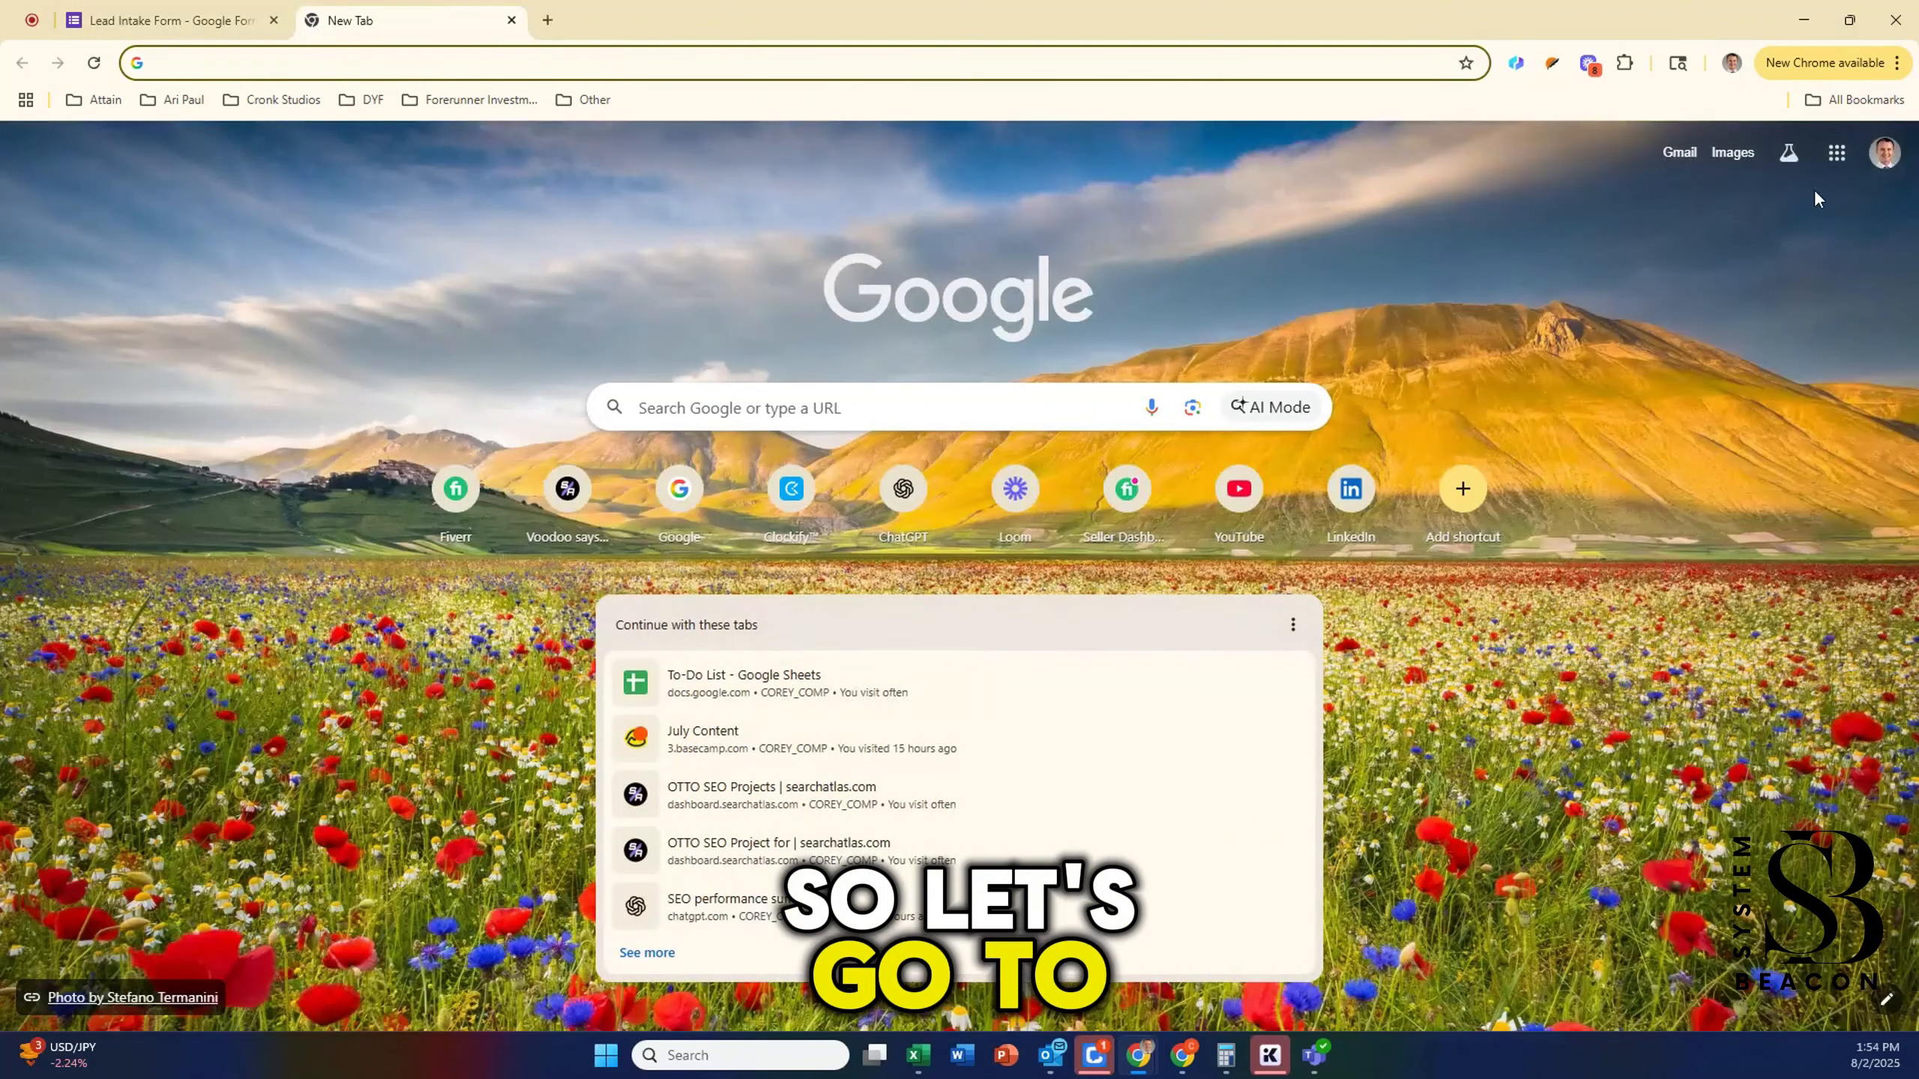
click(1837, 156)
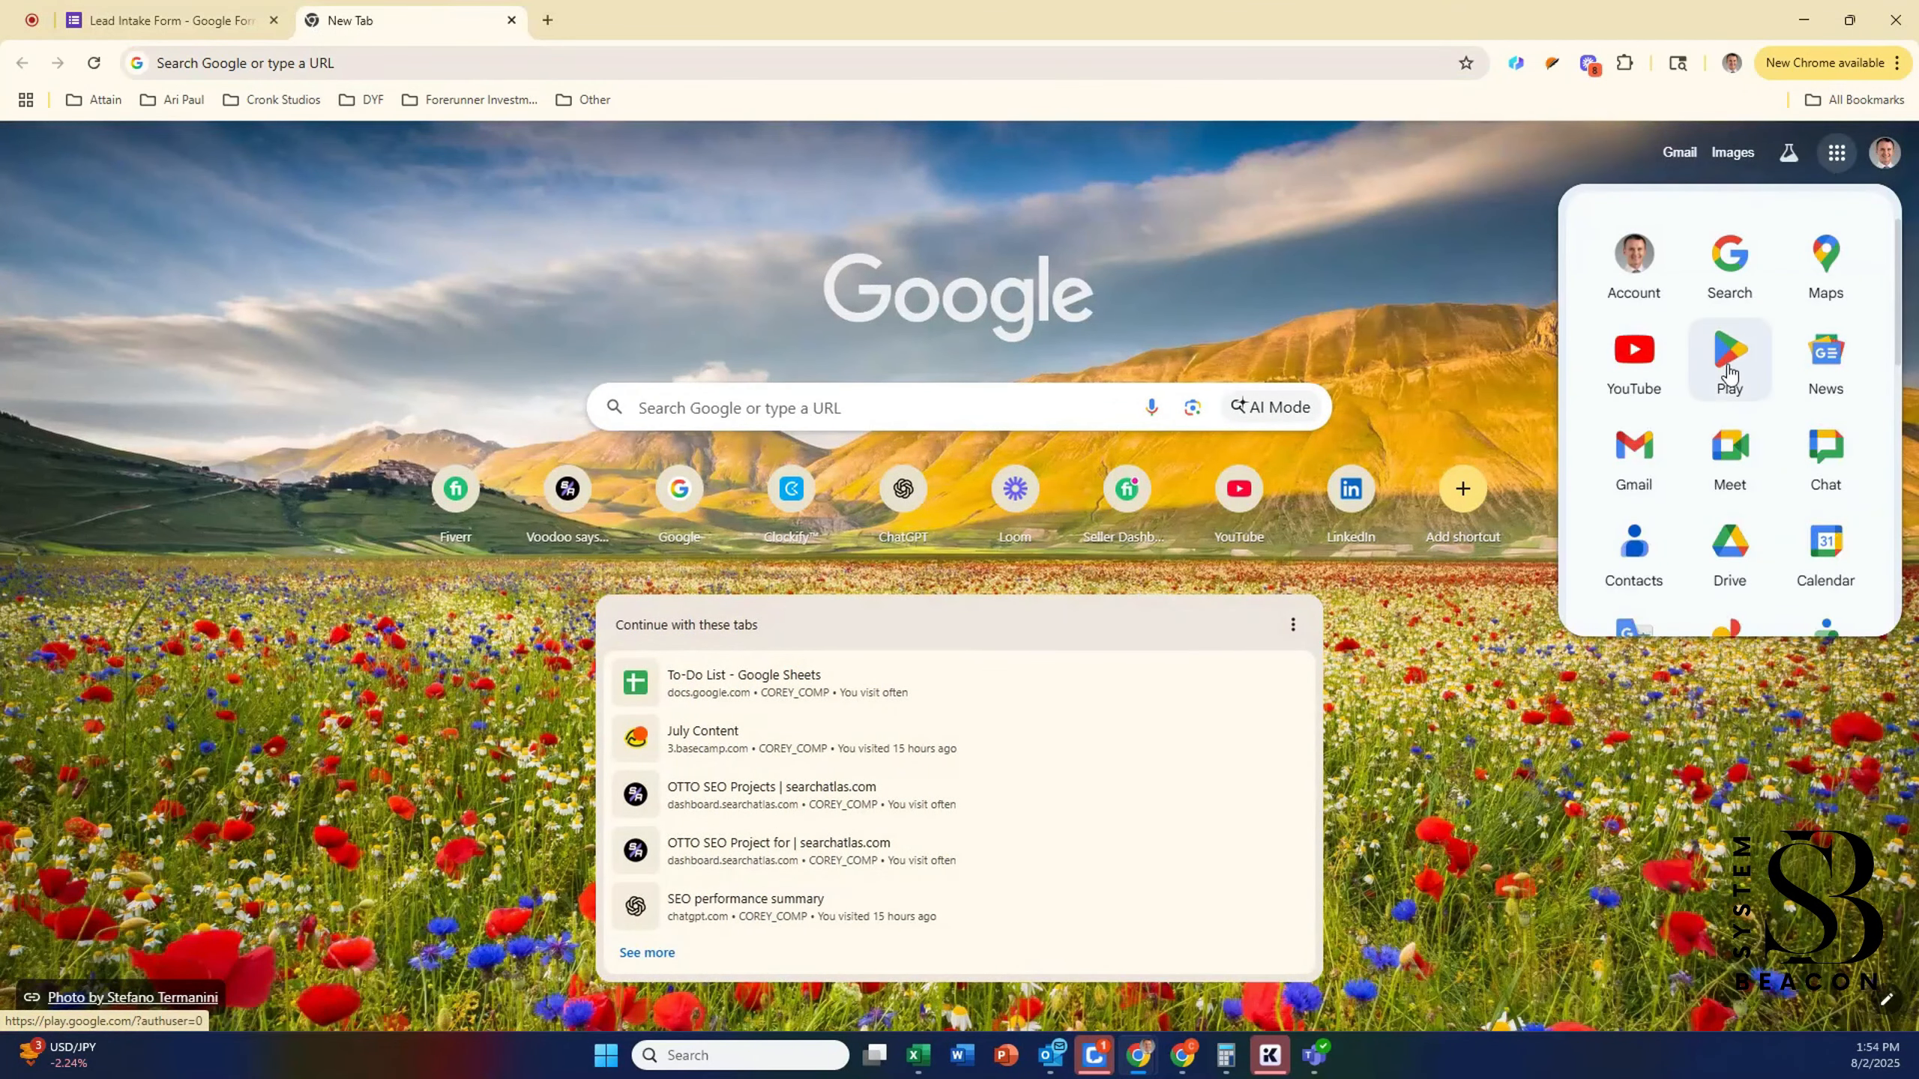
scroll(1731, 347, down, 4)
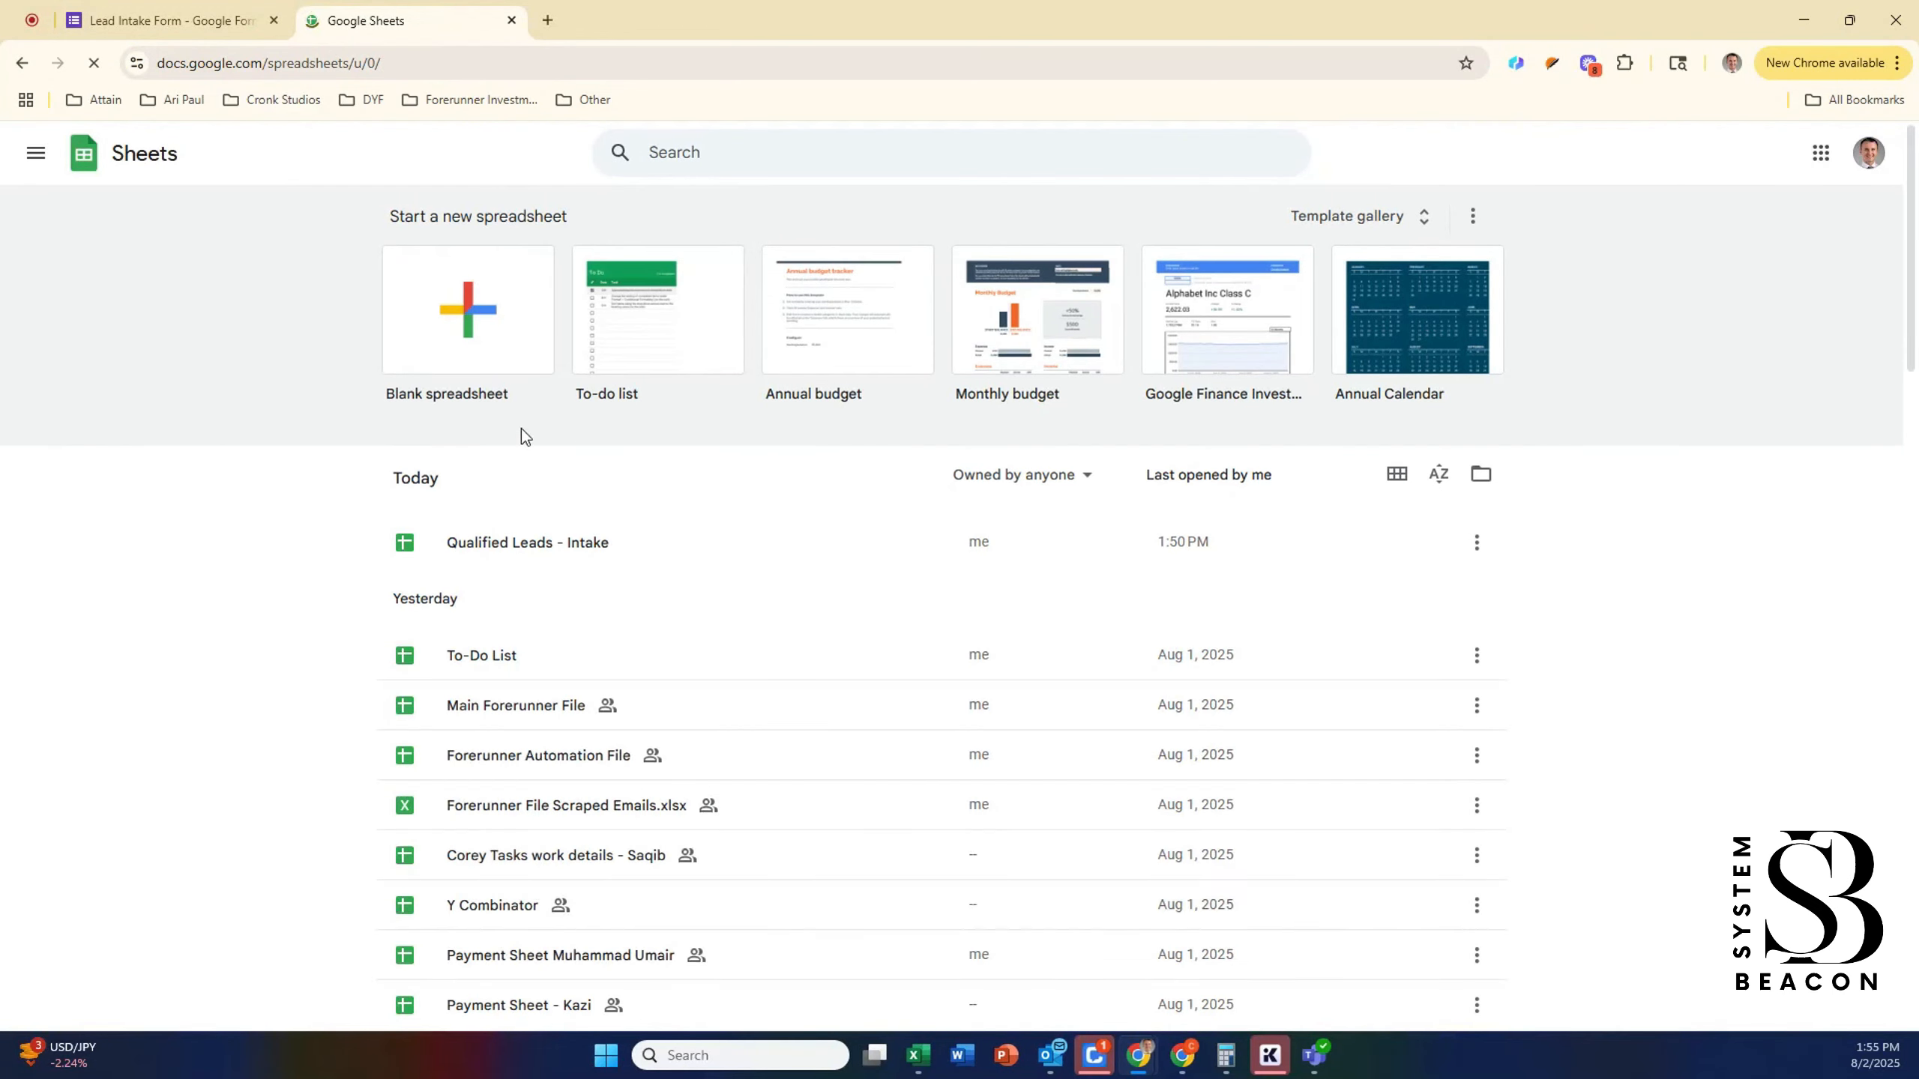
click(470, 316)
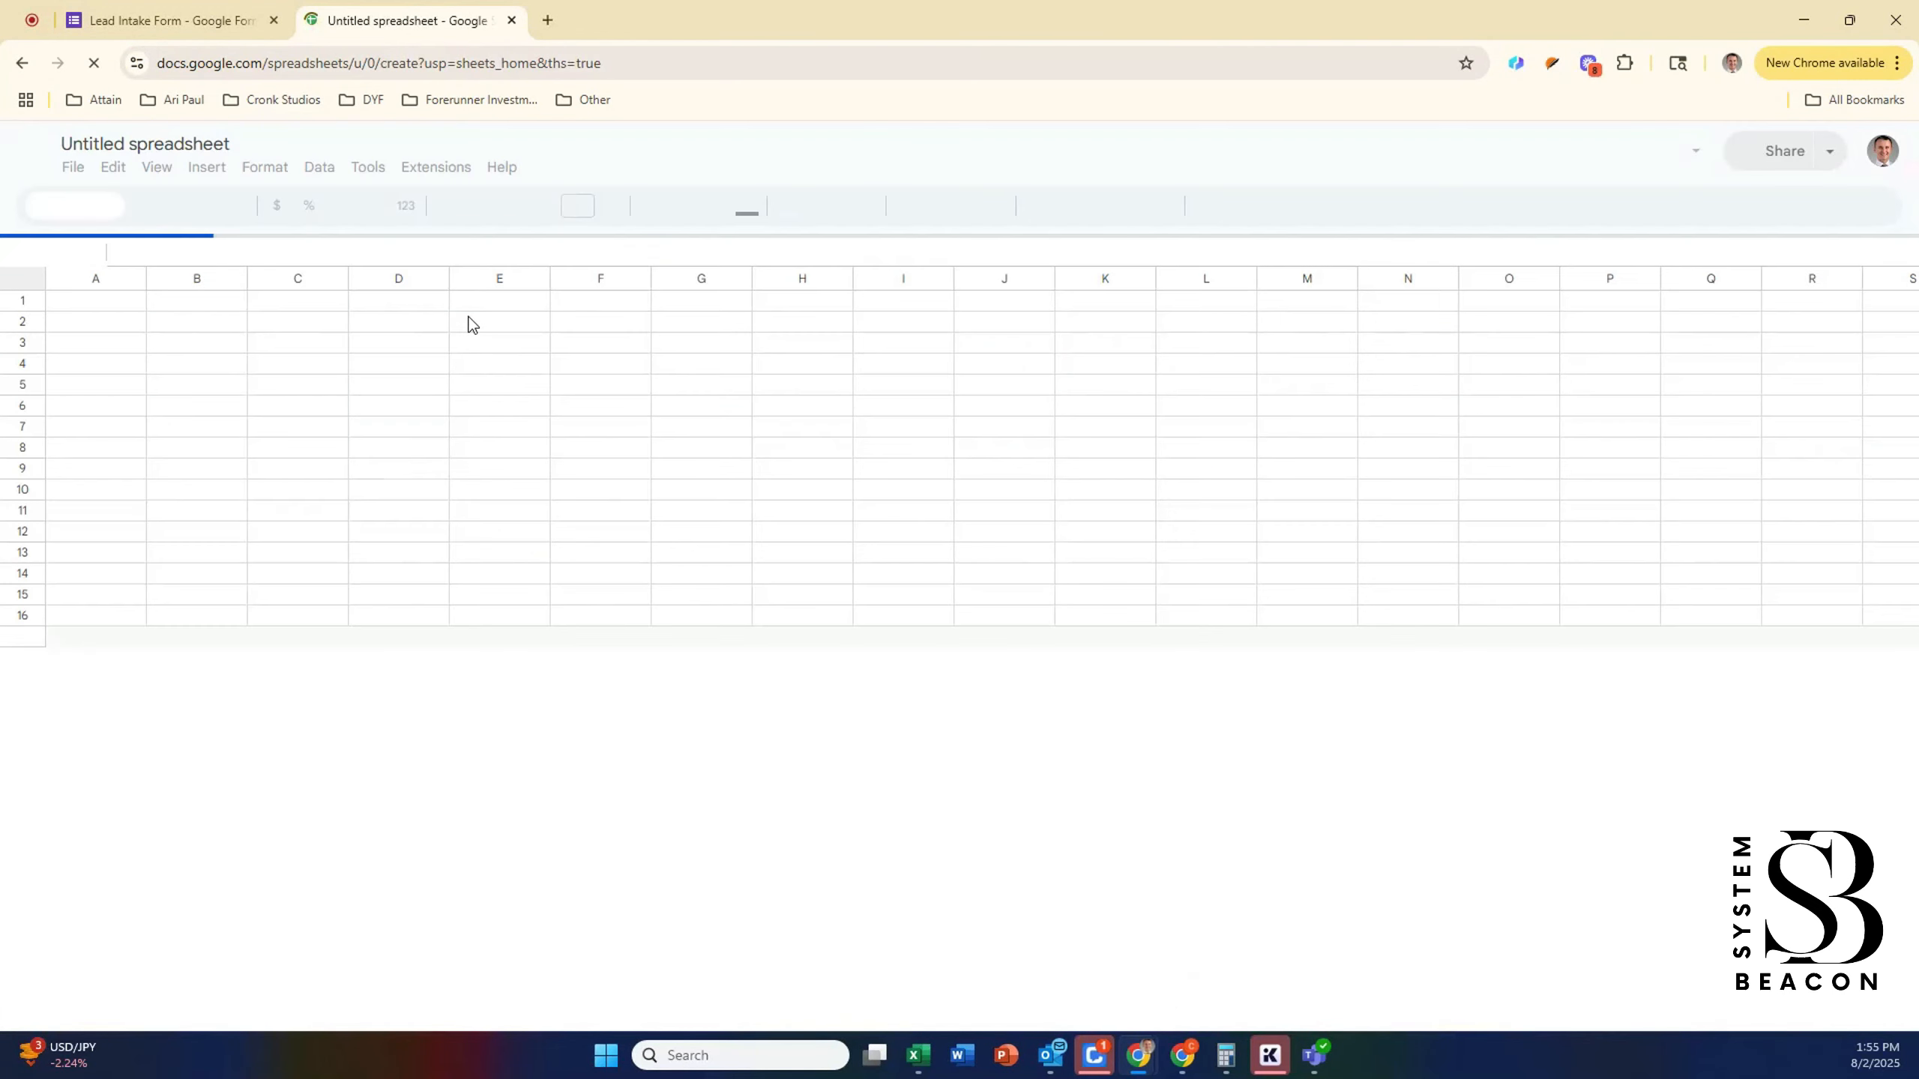
Step: Name the spreadsheet 'Qualified Leads - Practice Intake'
double_click(198, 155)
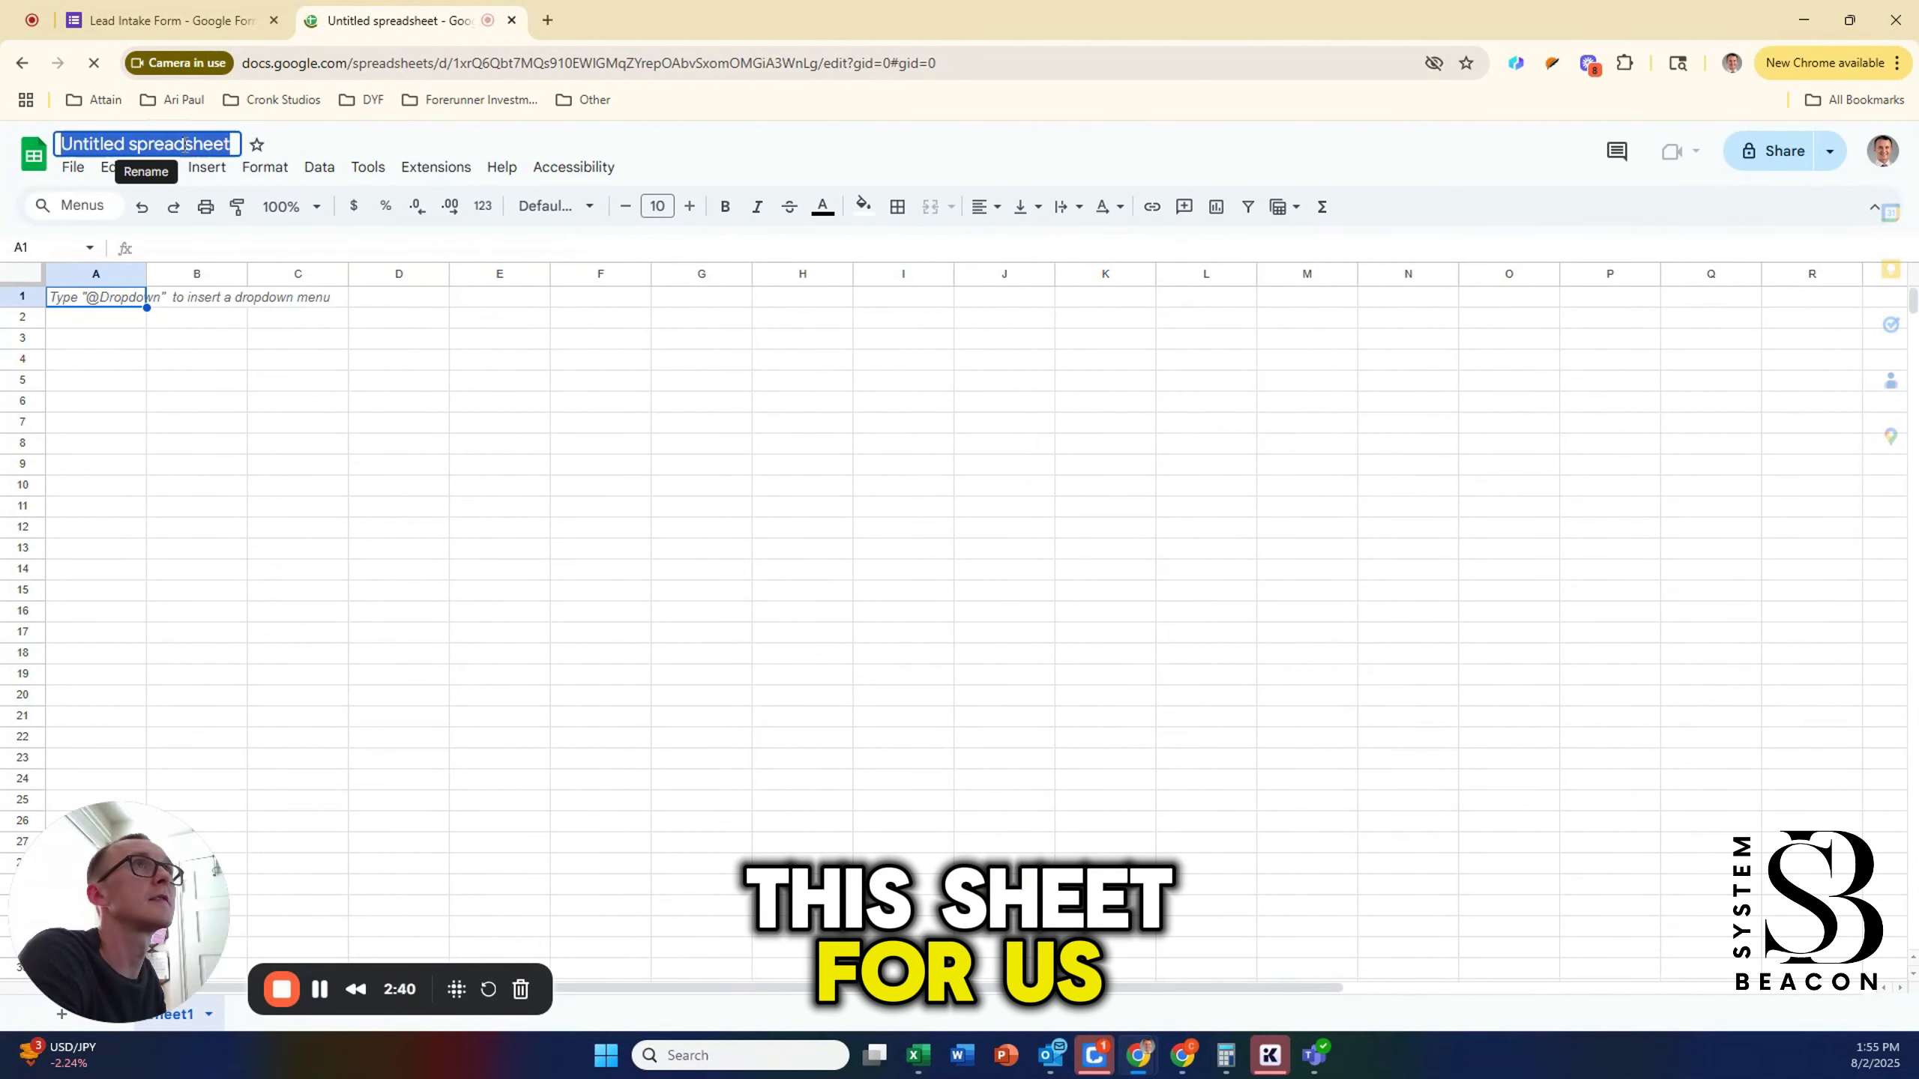
text(Qualifi)
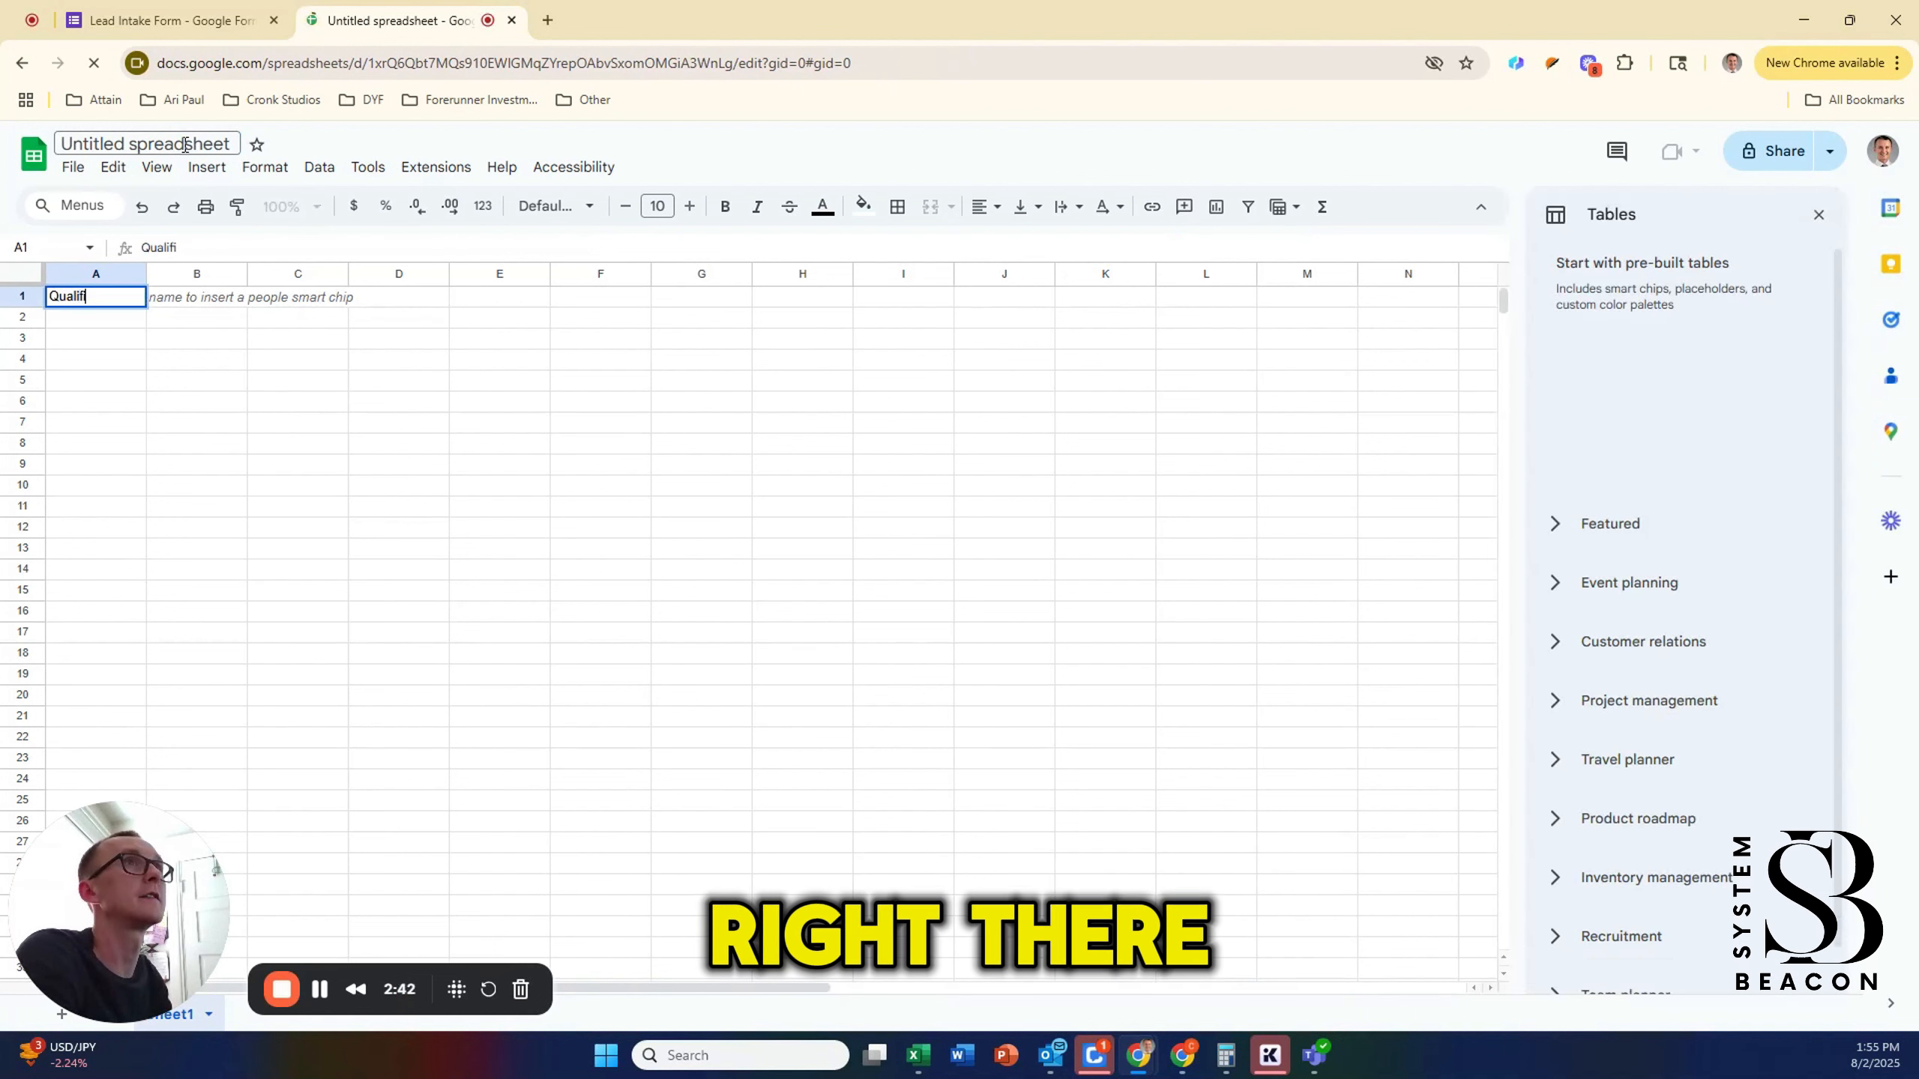
key(BackSpace)
key(BackSpace)
key(BackSpace)
key(BackSpace)
key(BackSpace)
key(BackSpace)
key(BackSpace)
click(190, 144)
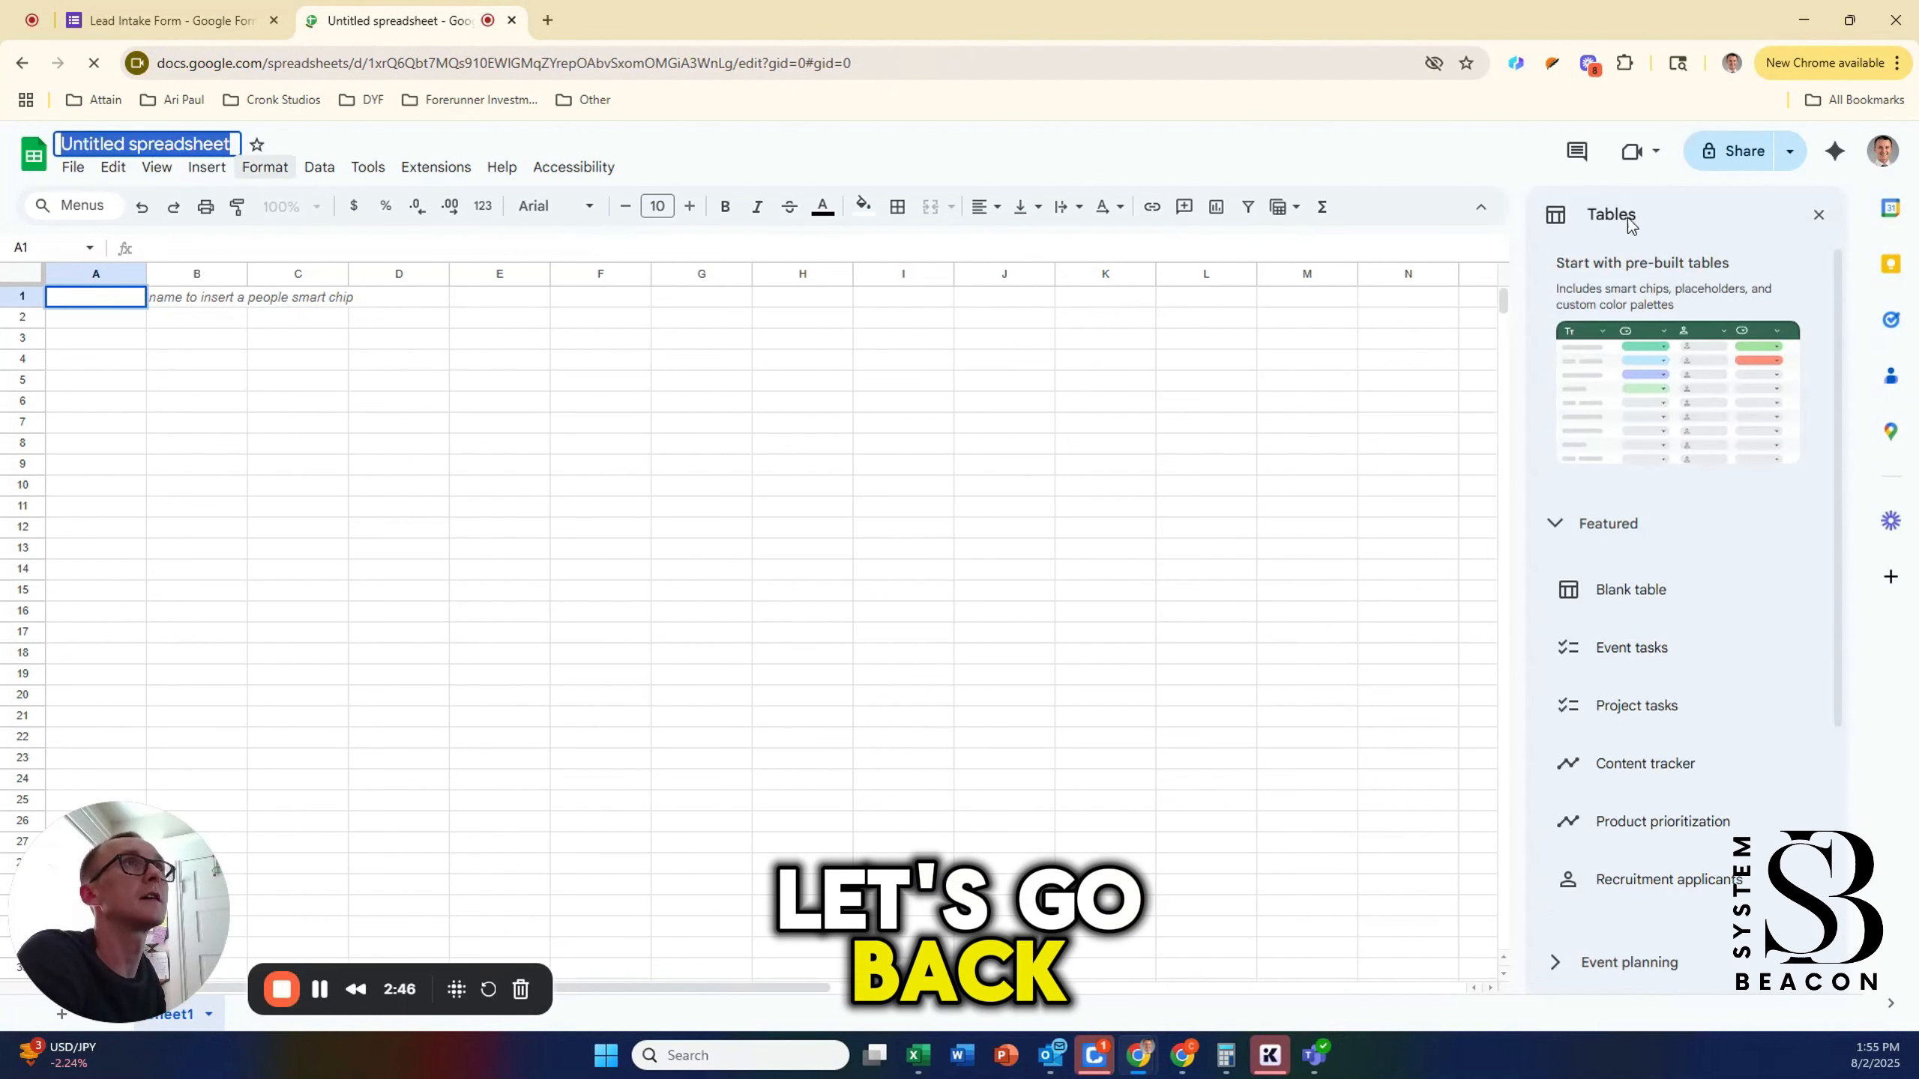
click(211, 144)
text(Qualifie)
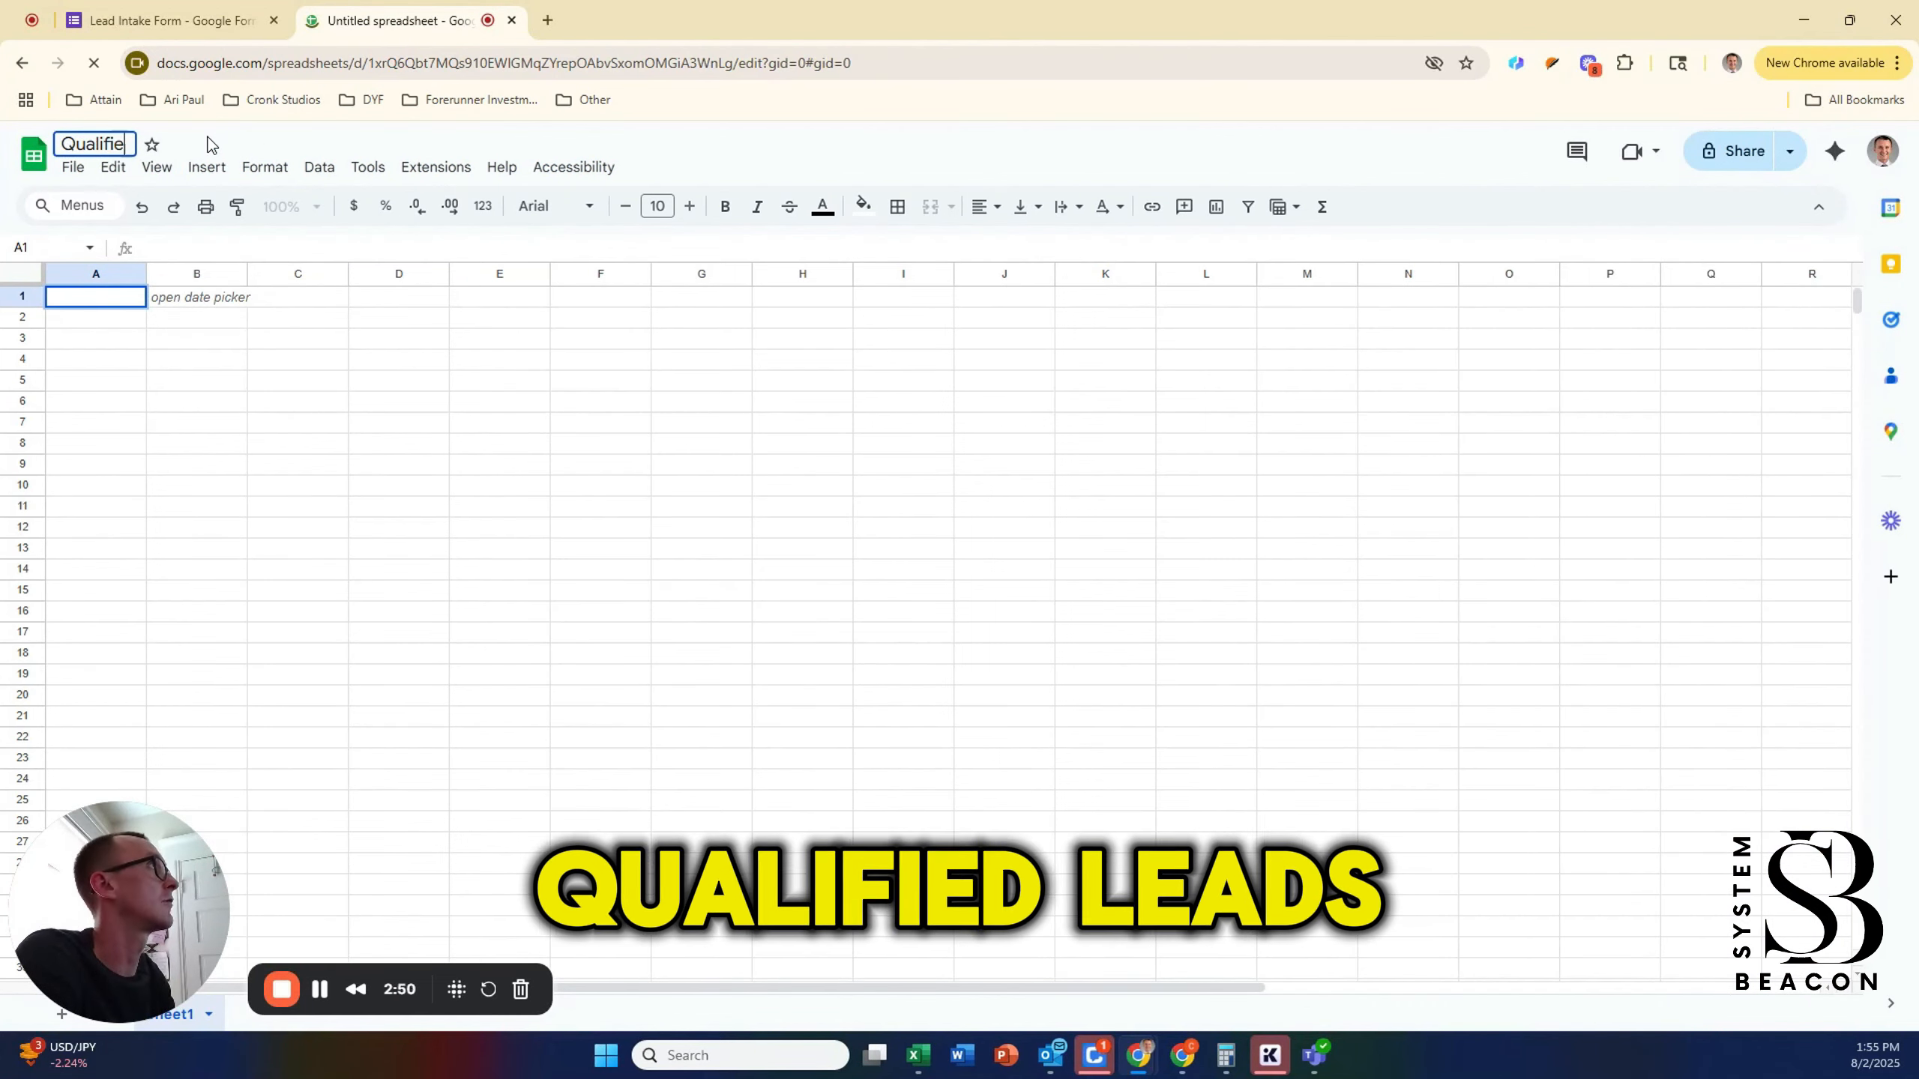
text(d Leads - )
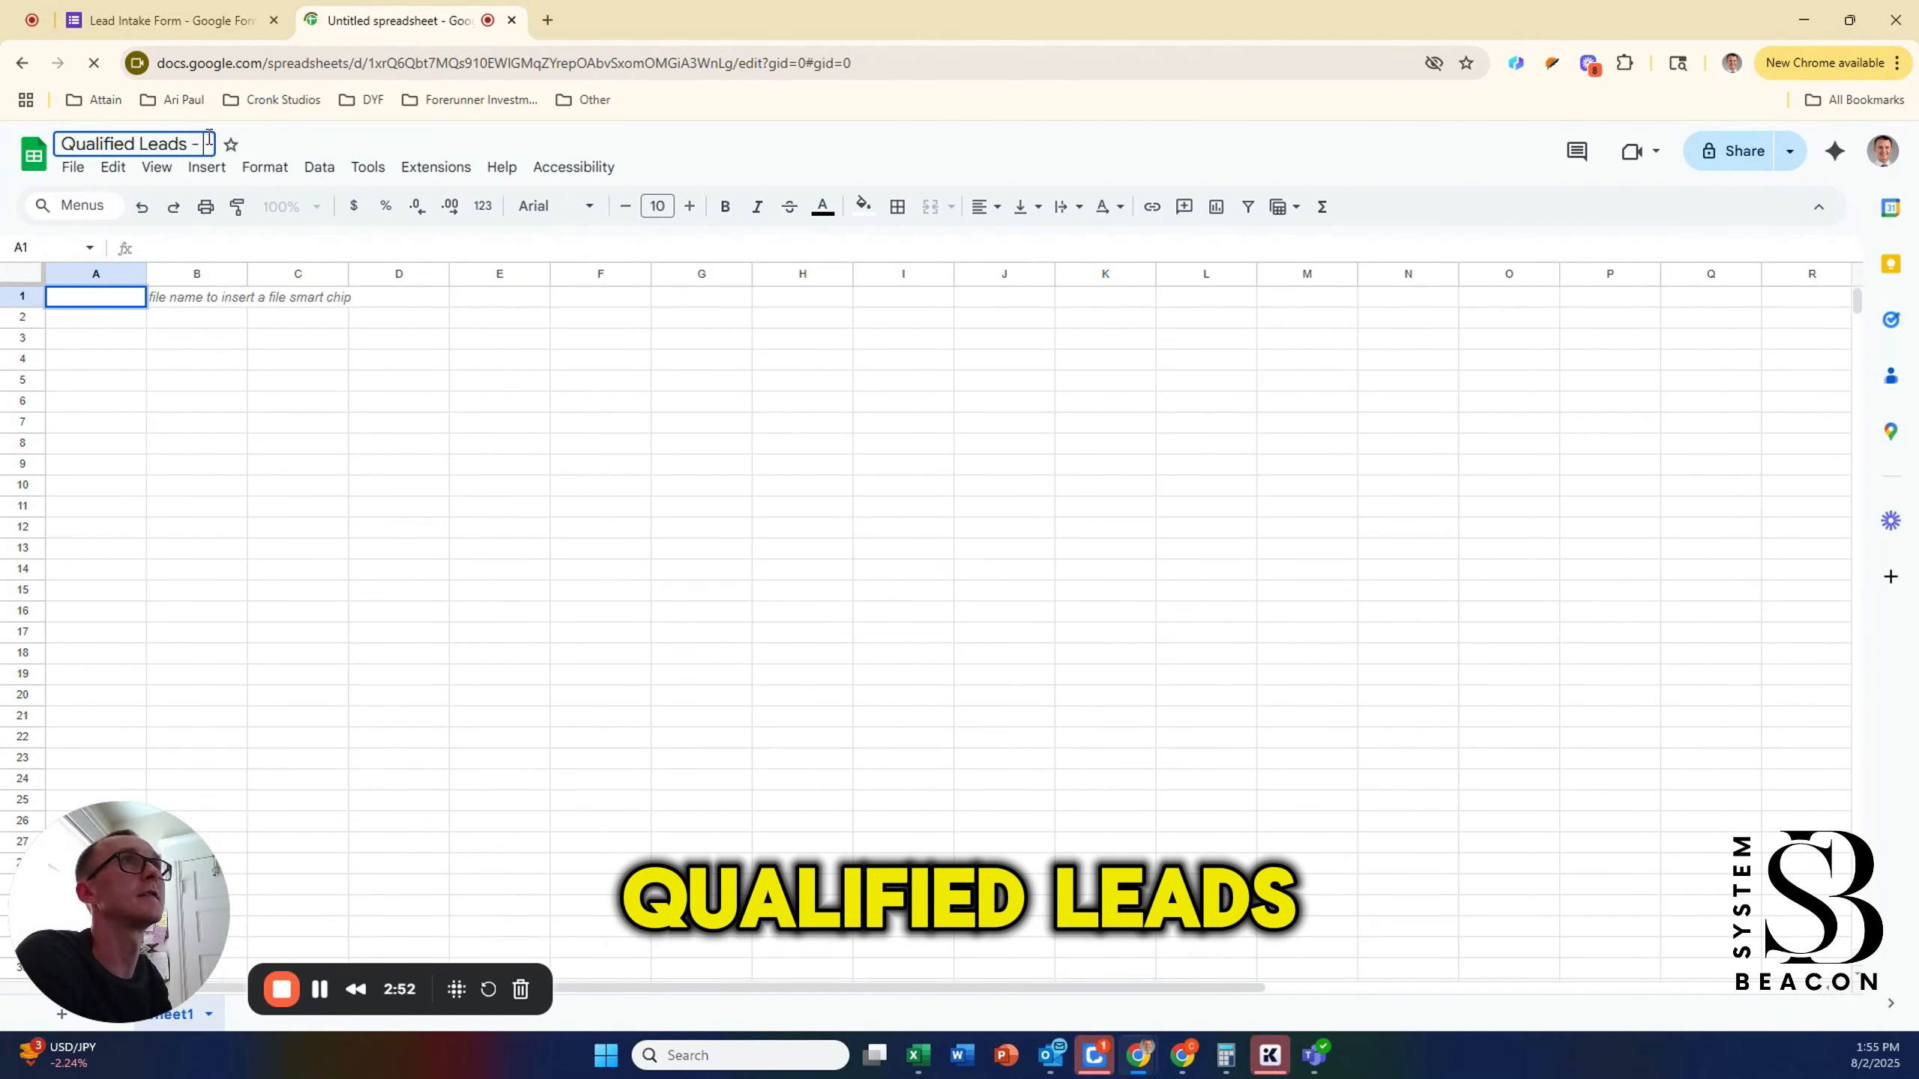
text(Practice Inta)
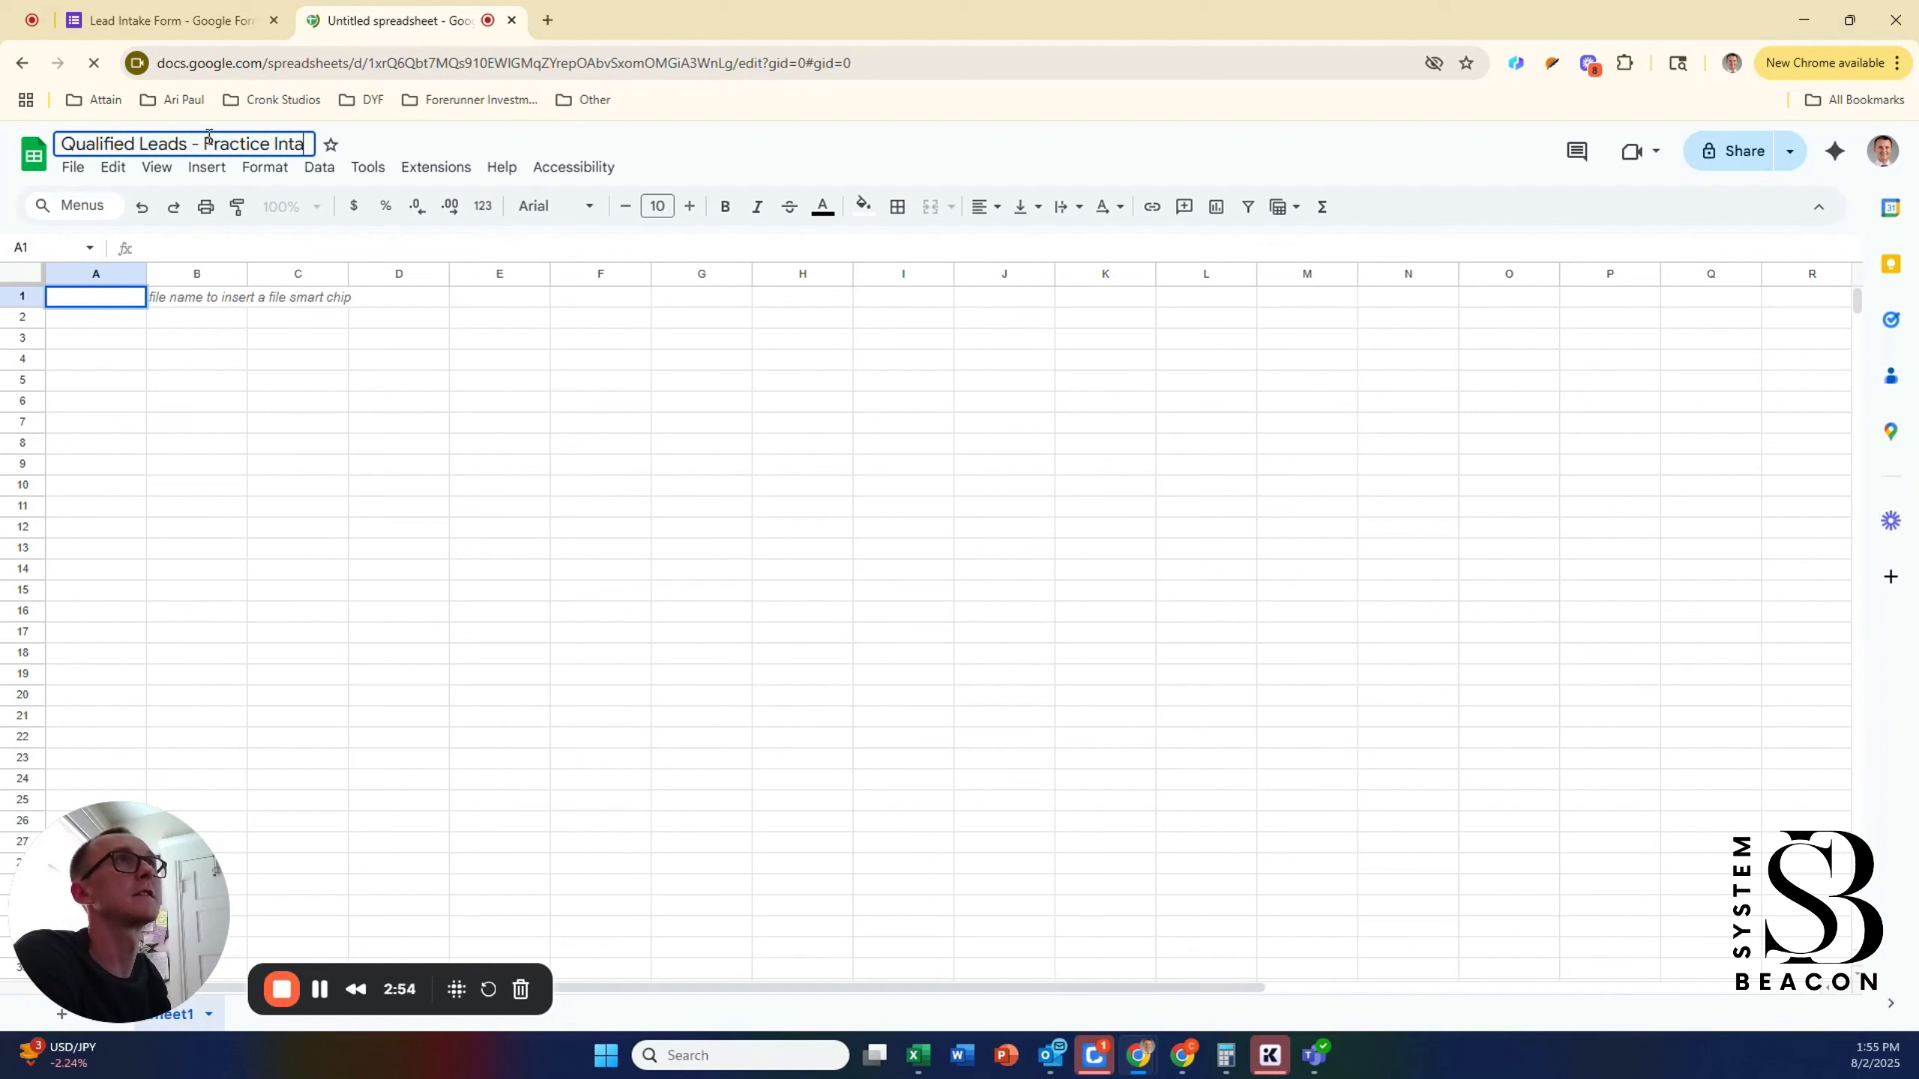
text(ke)
key(Return)
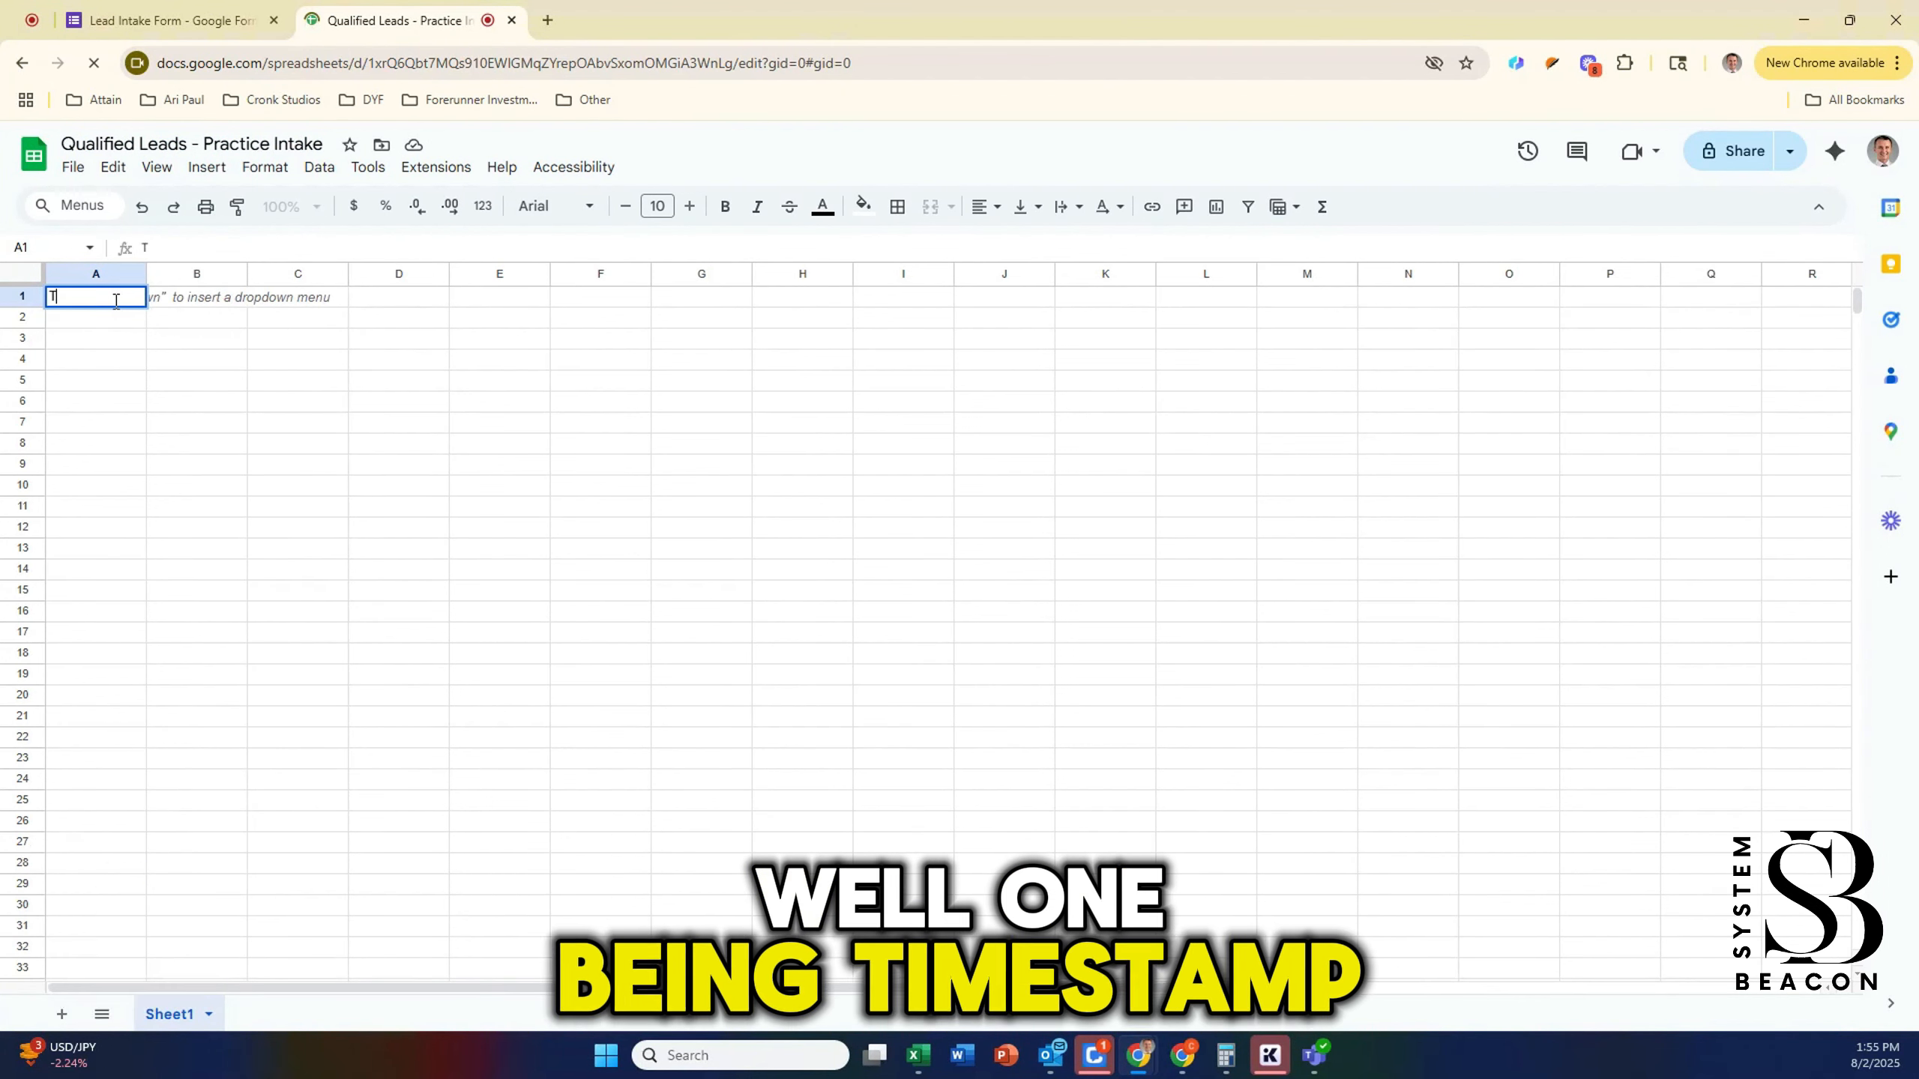
Step: Enter row 1 headers: Time Stamp, Name, Email, Budget, Urgency, Project Description, AI Summary, Lead Score, Next Steps
text(Time Stam)
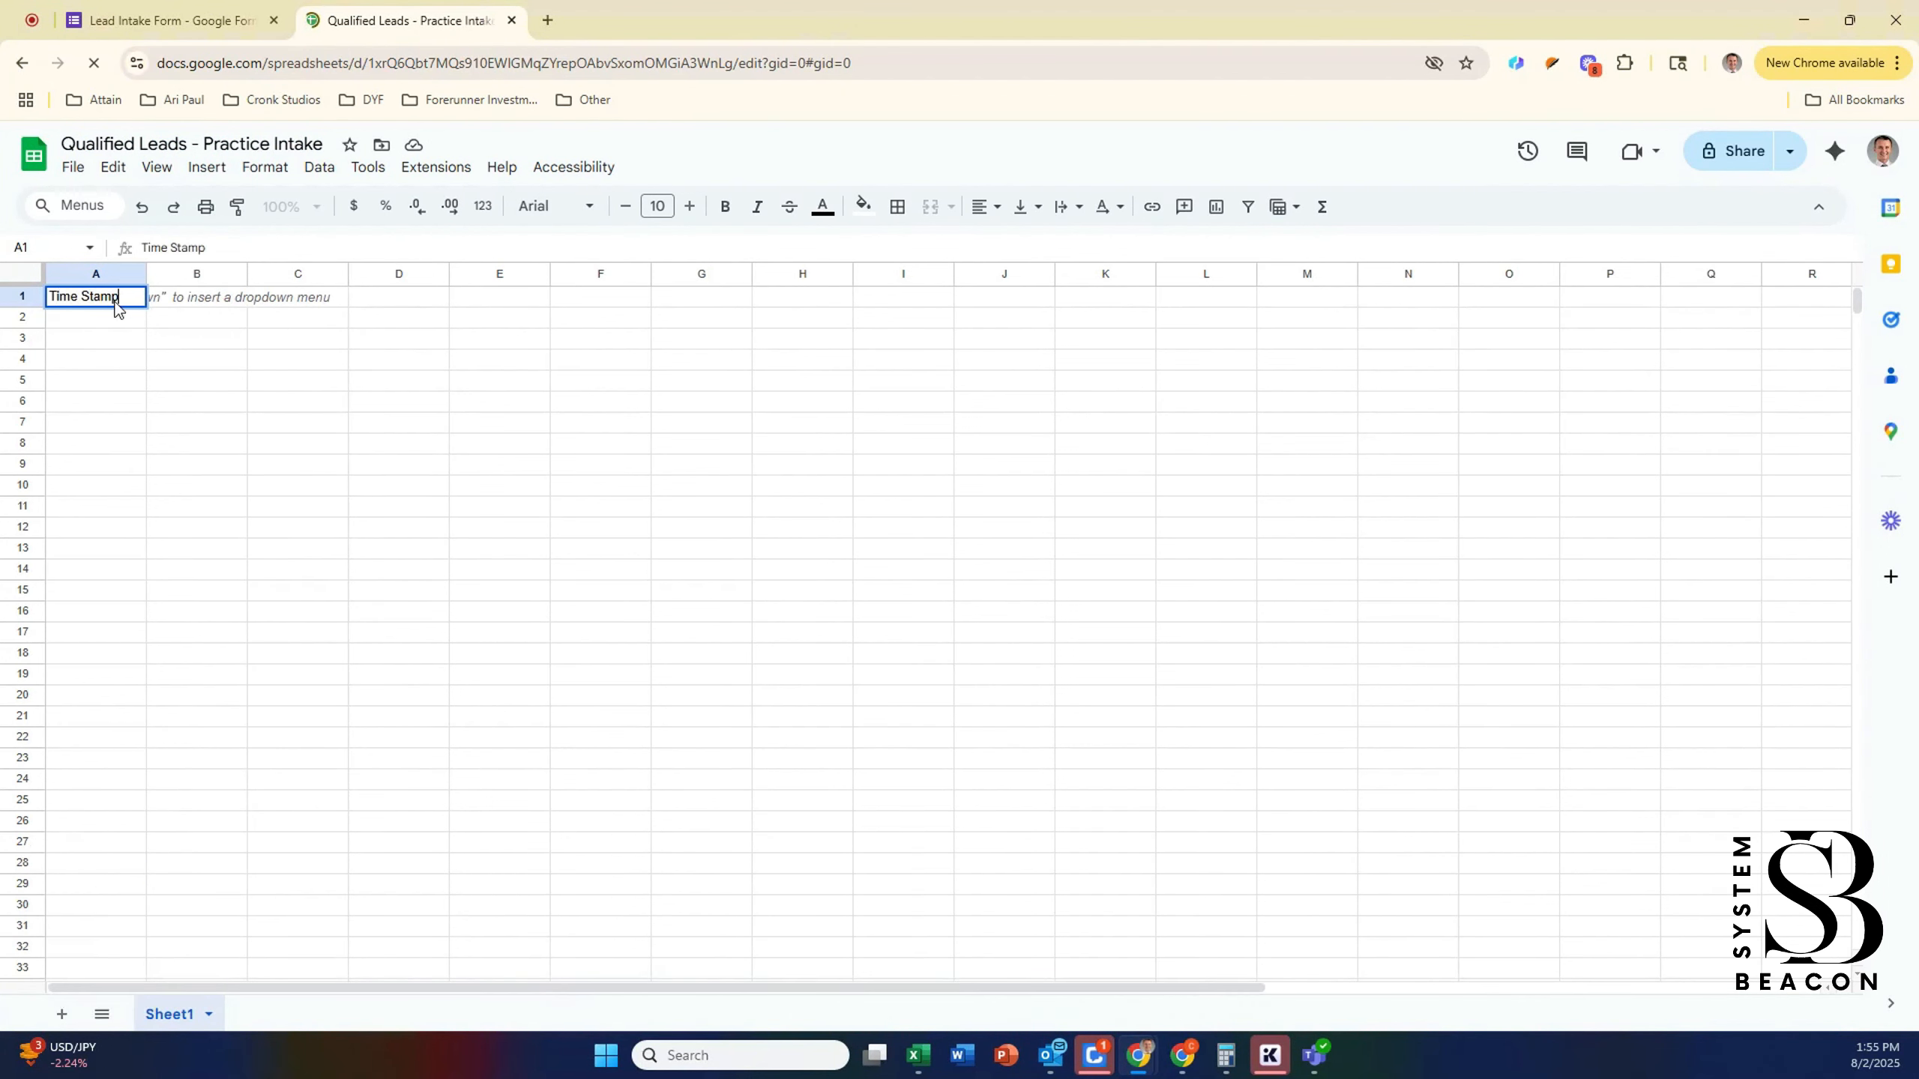
text(p)
key(Tab)
text(Name)
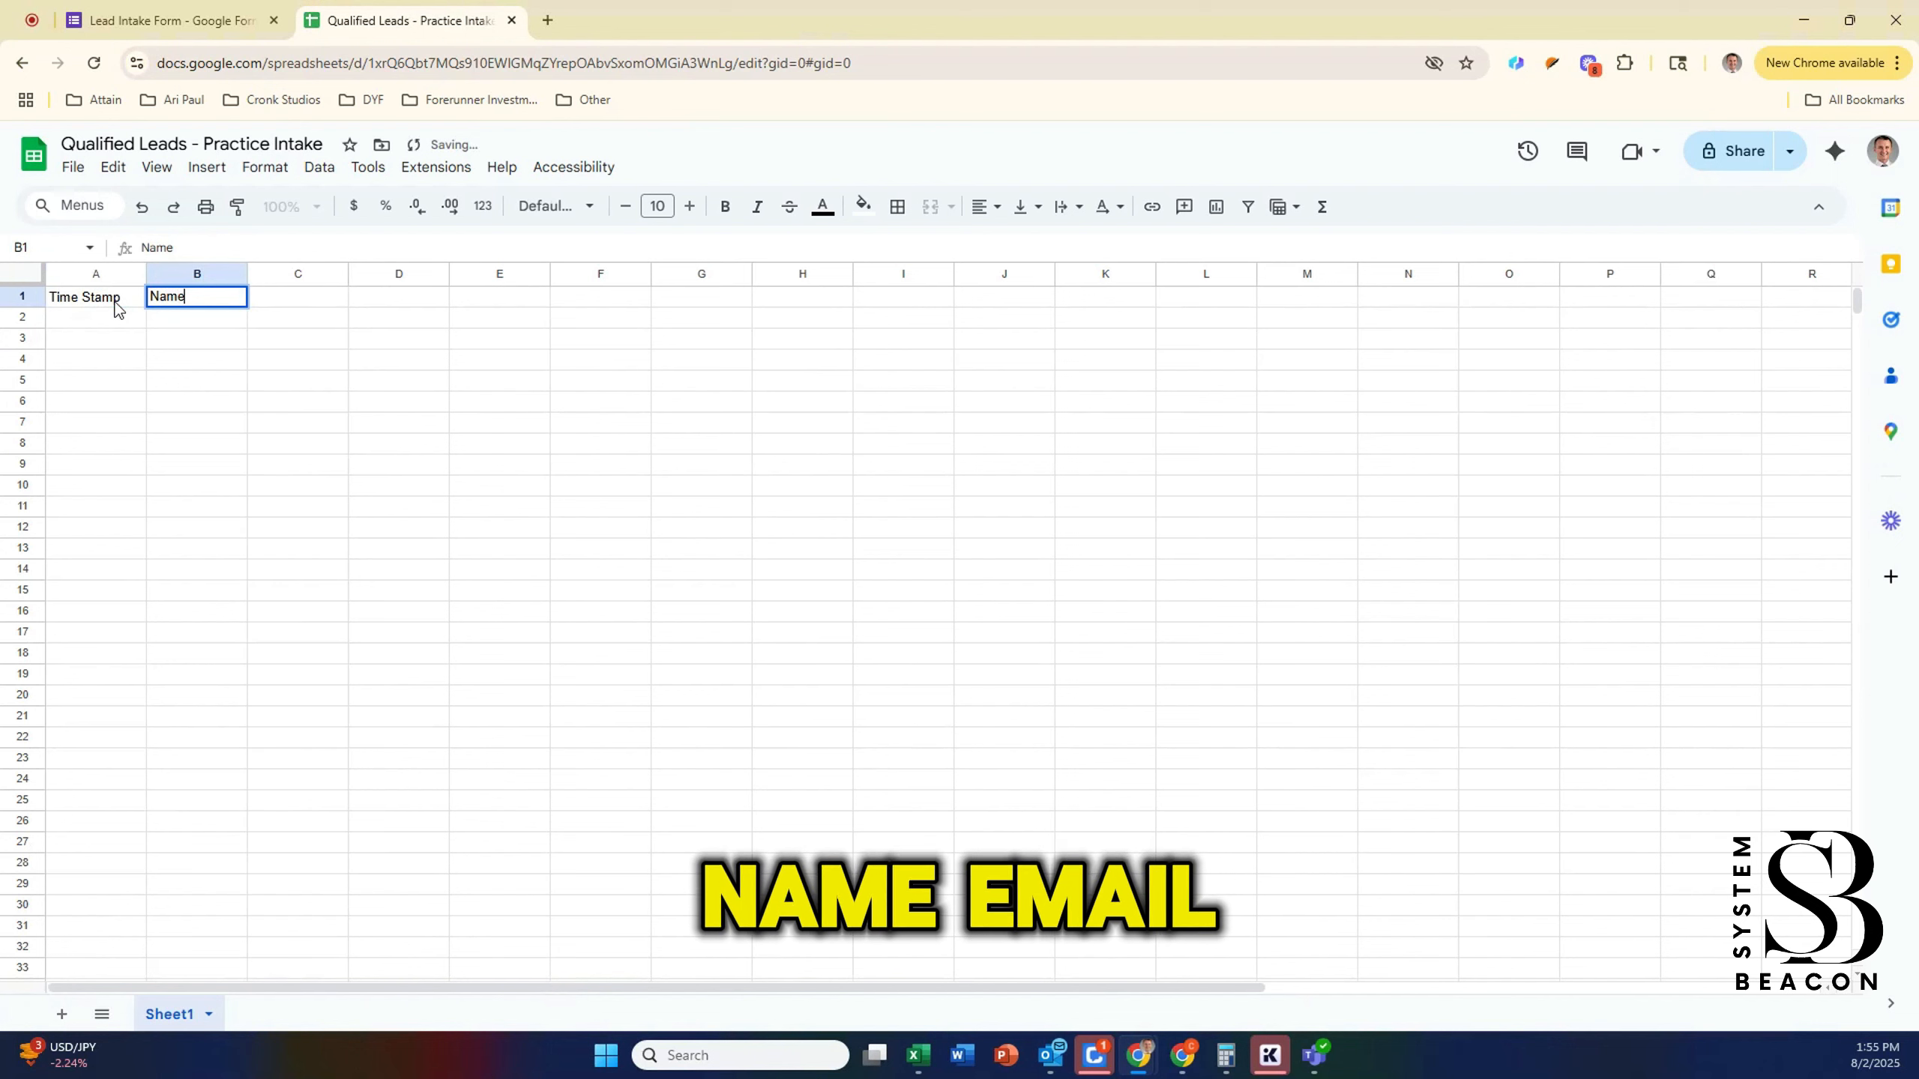
key(Tab)
text(Email)
key(Tab)
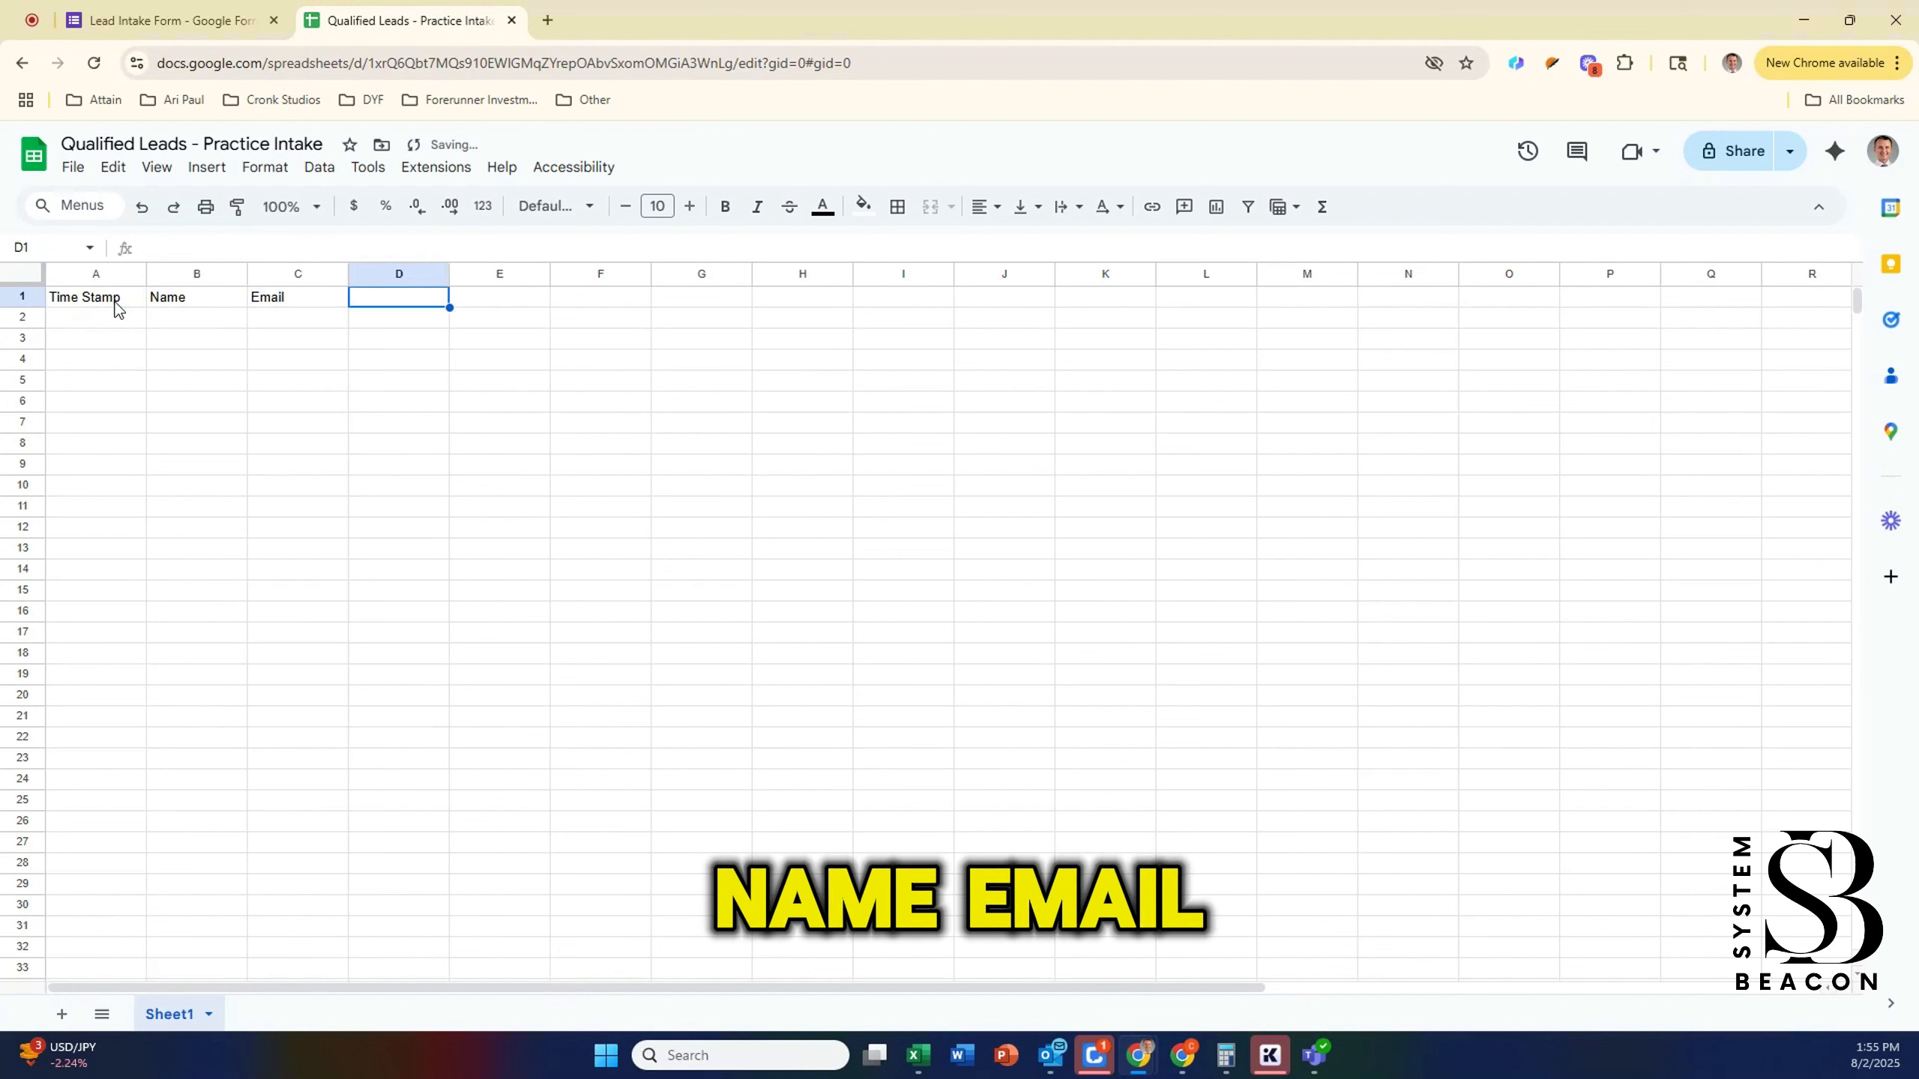
text(Budget)
key(Tab)
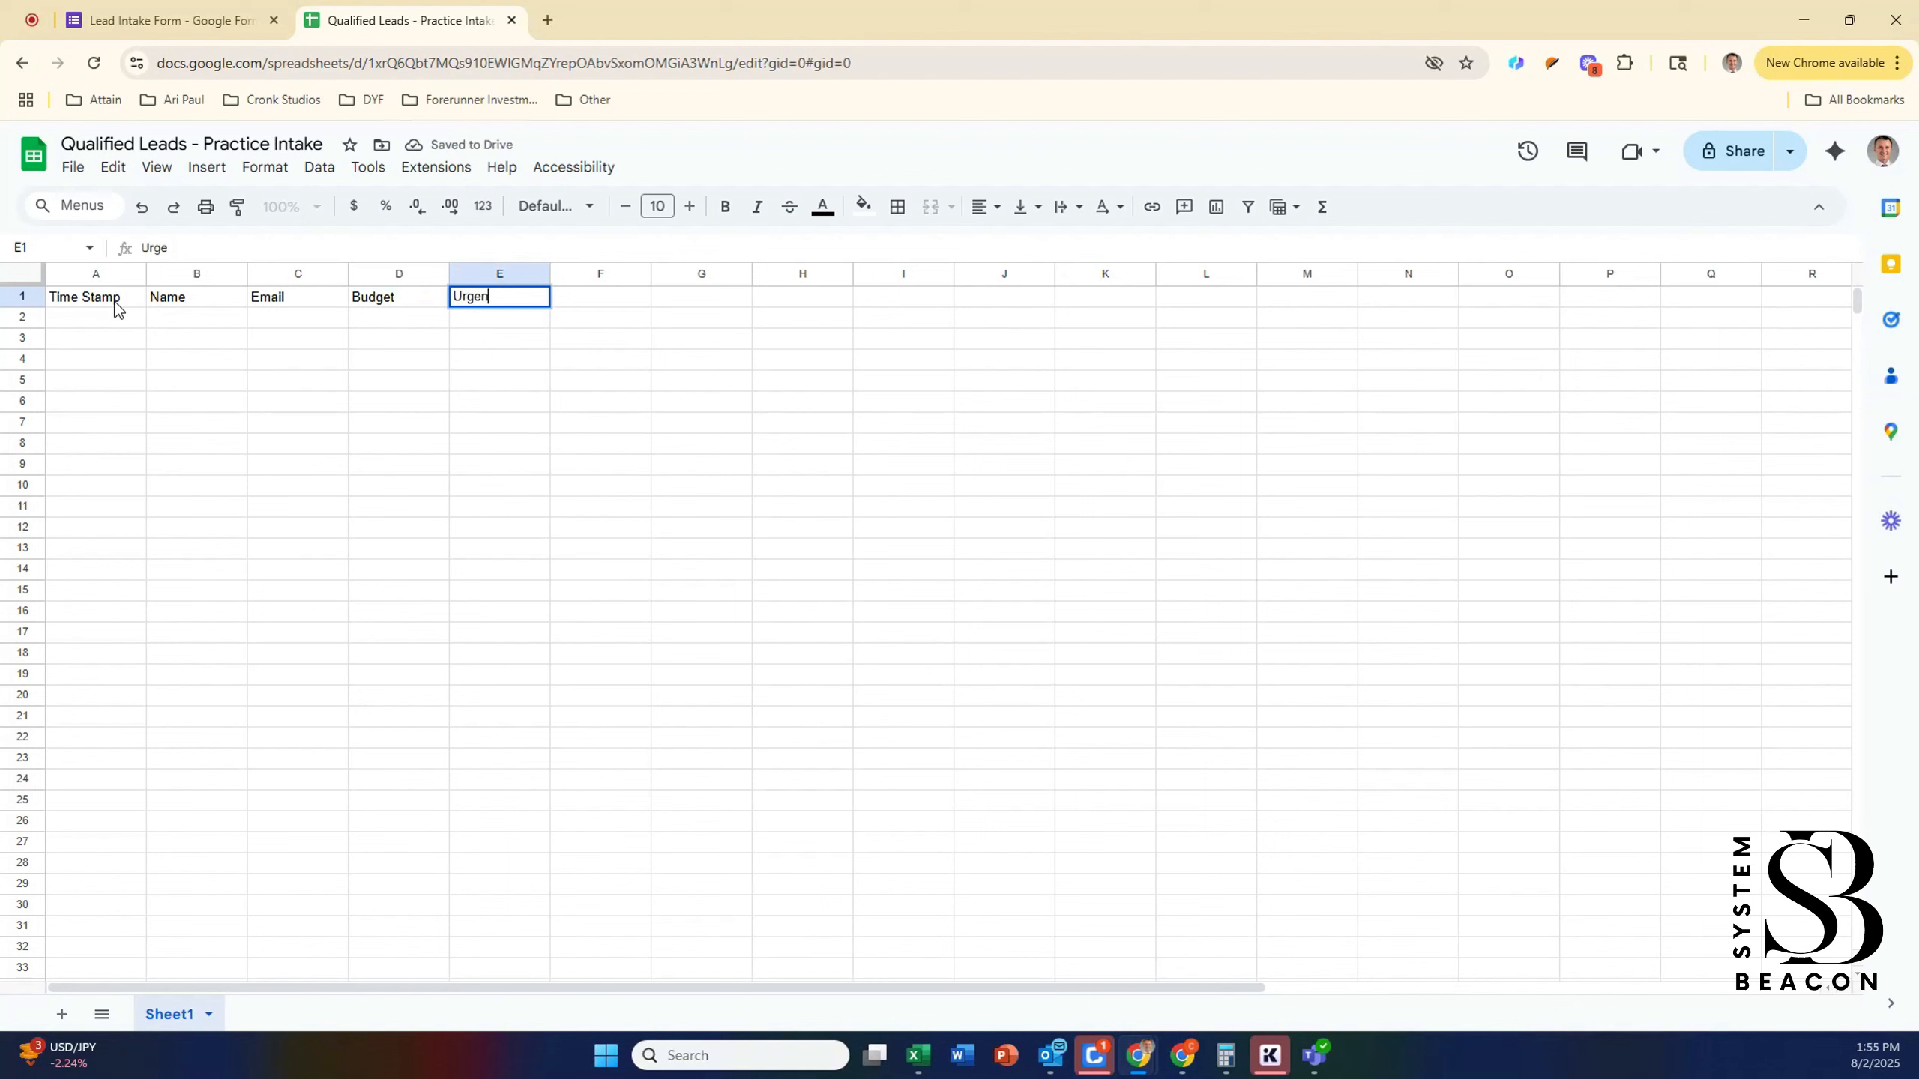
key(Tab)
text(P)
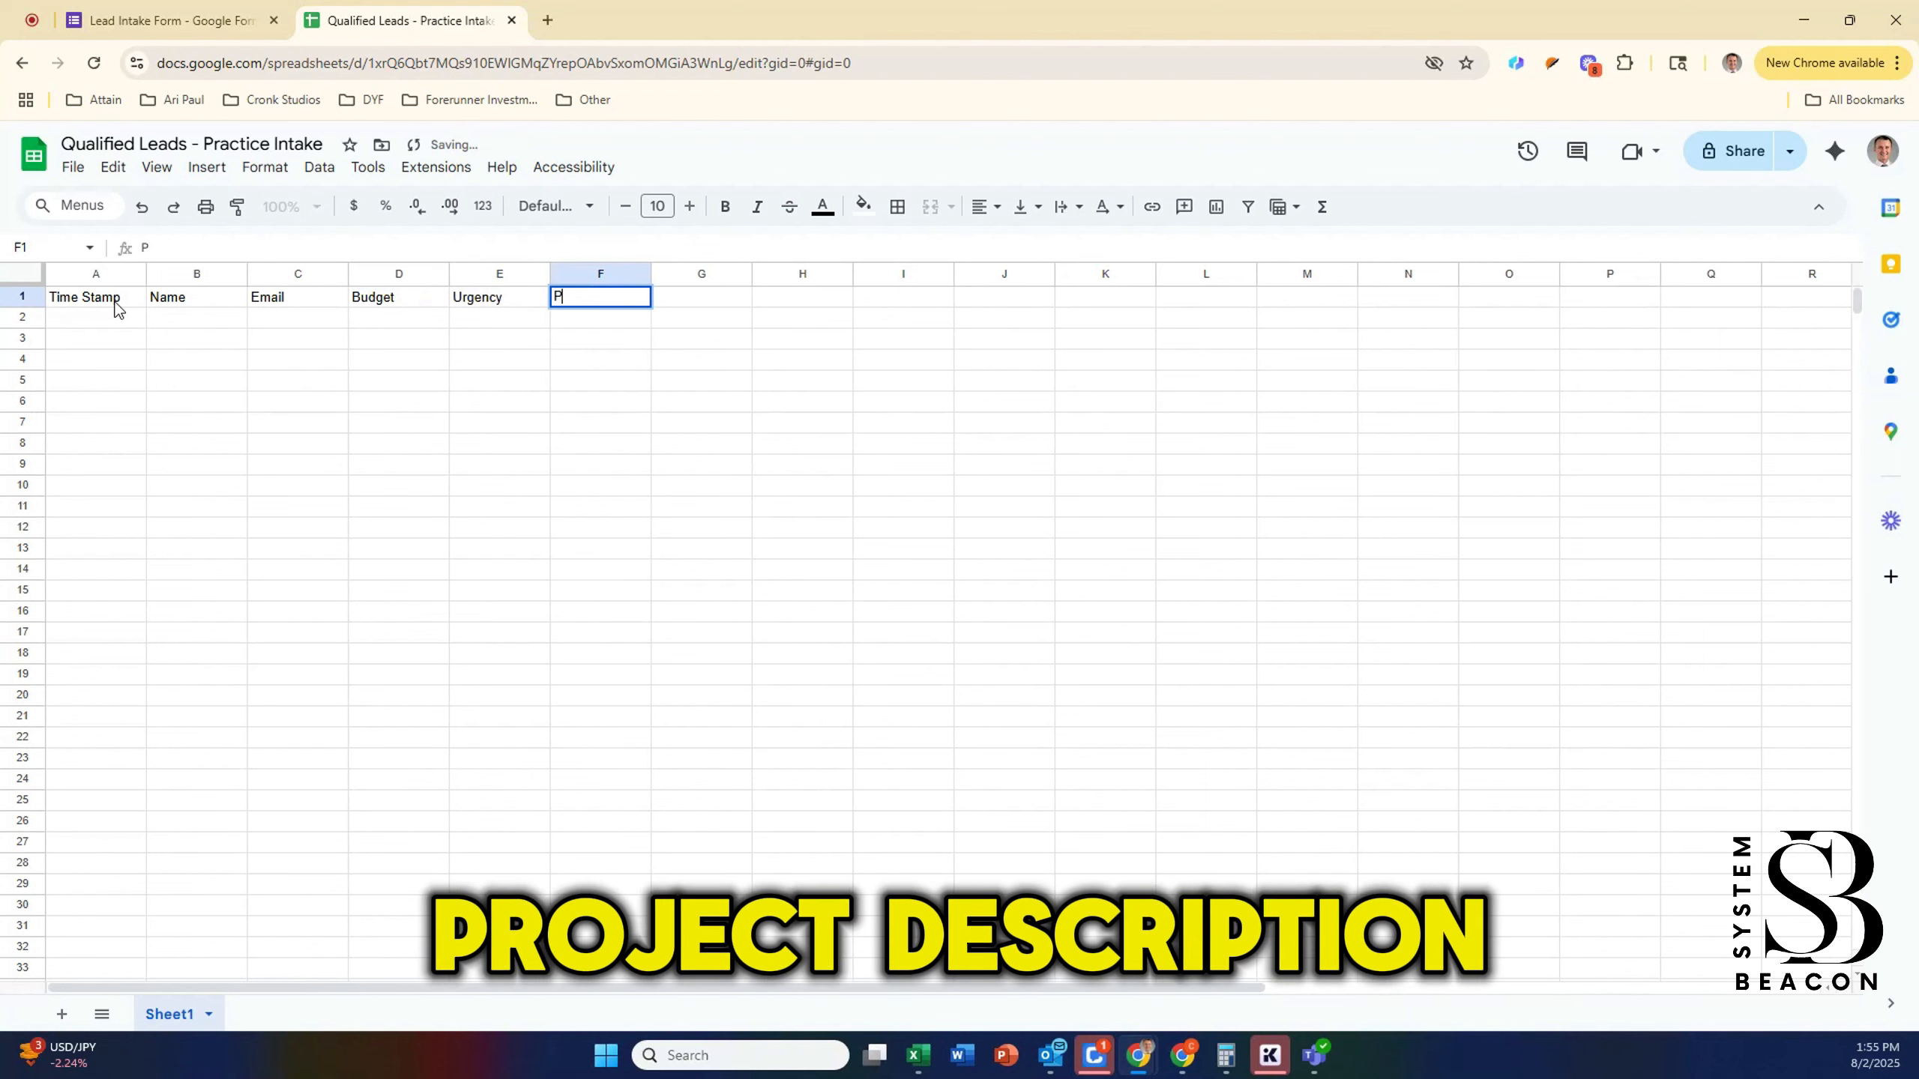
text(roject Description)
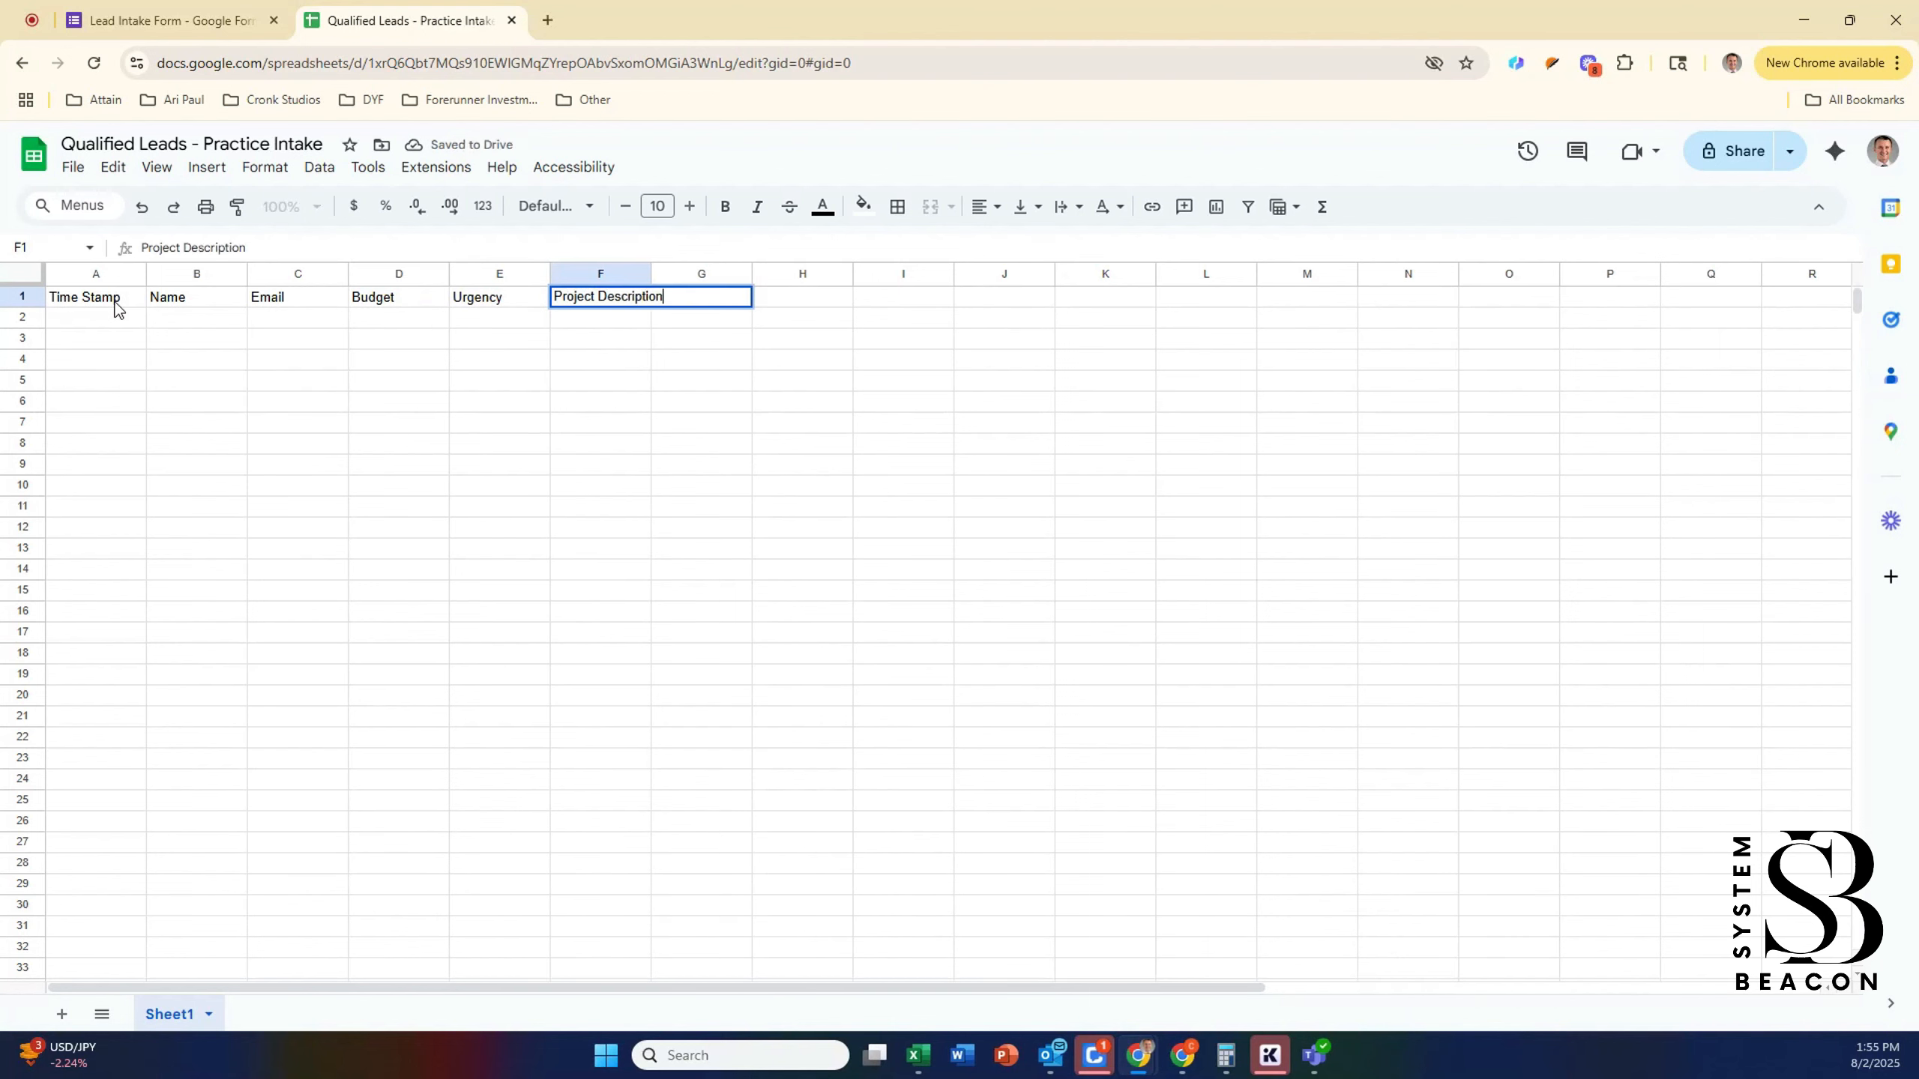
key(Tab)
text(AI Su)
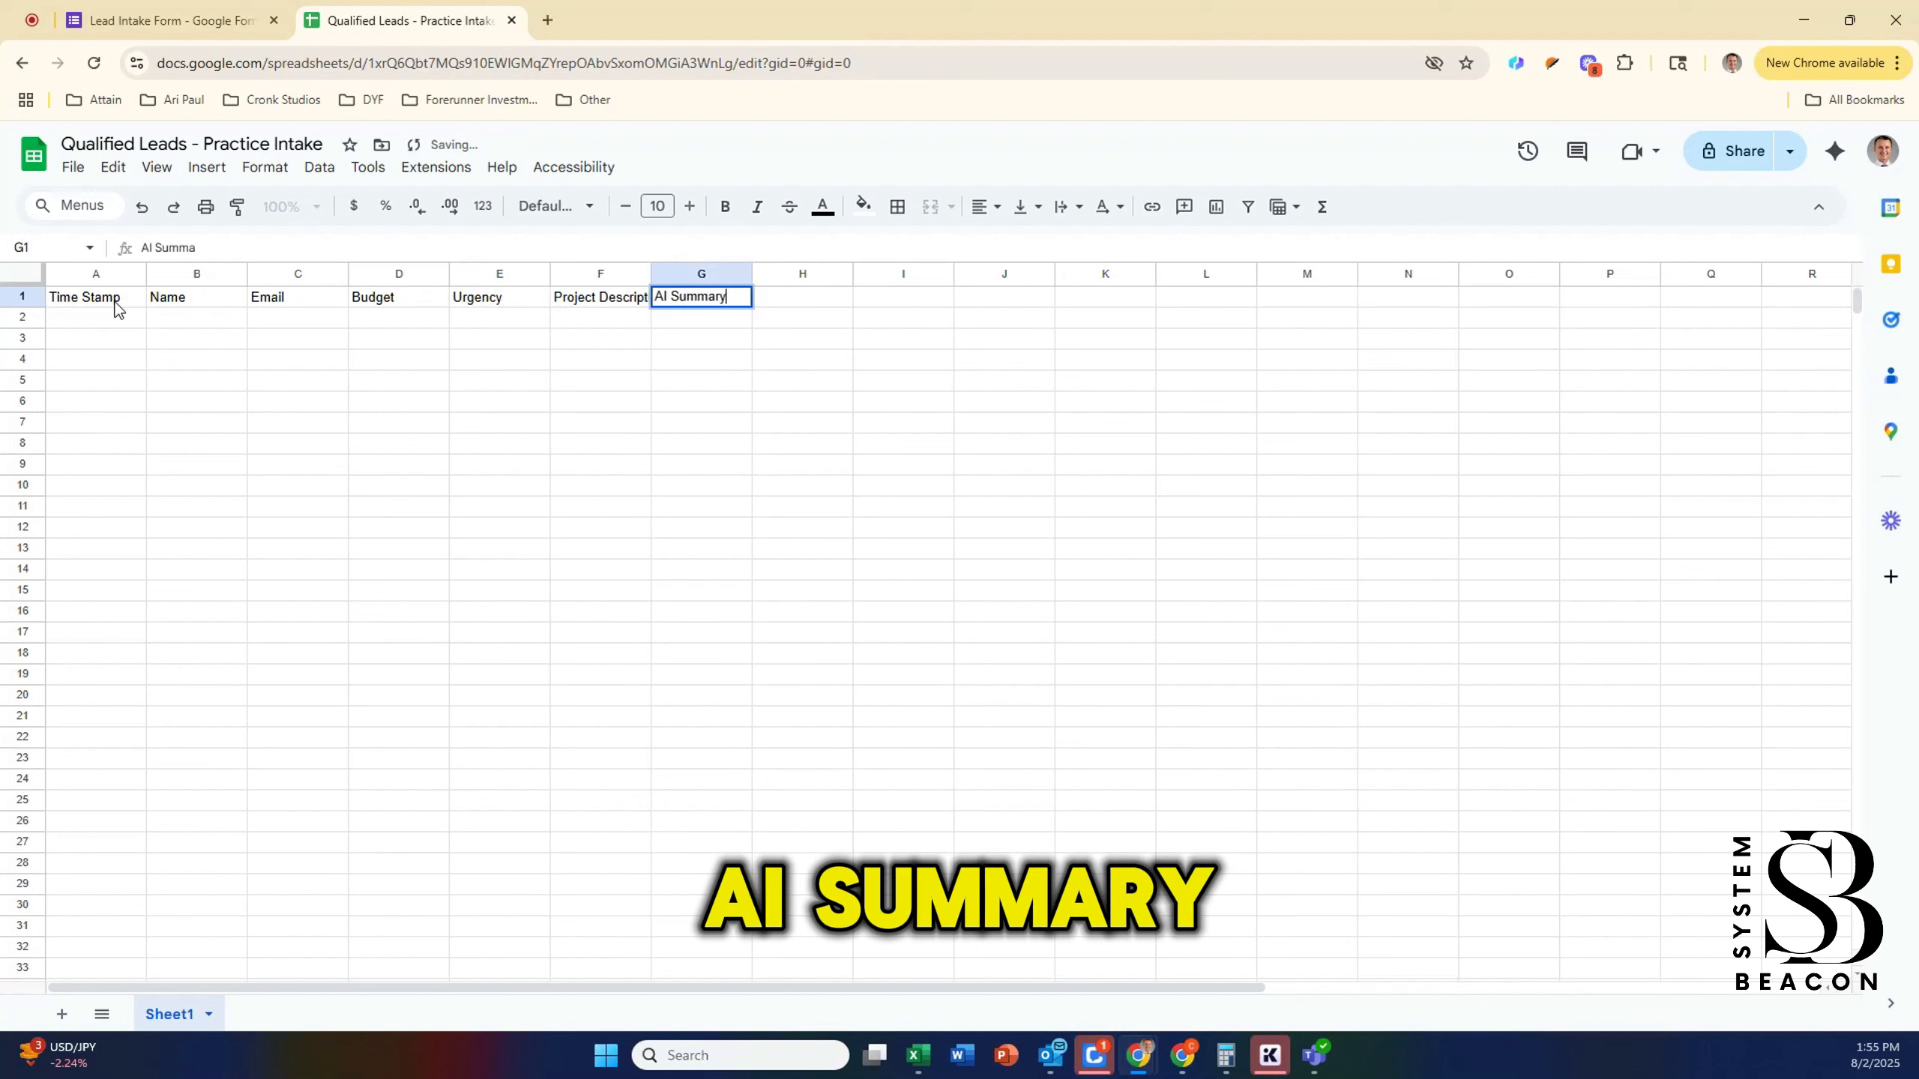
key(Tab)
text(Lead Sco)
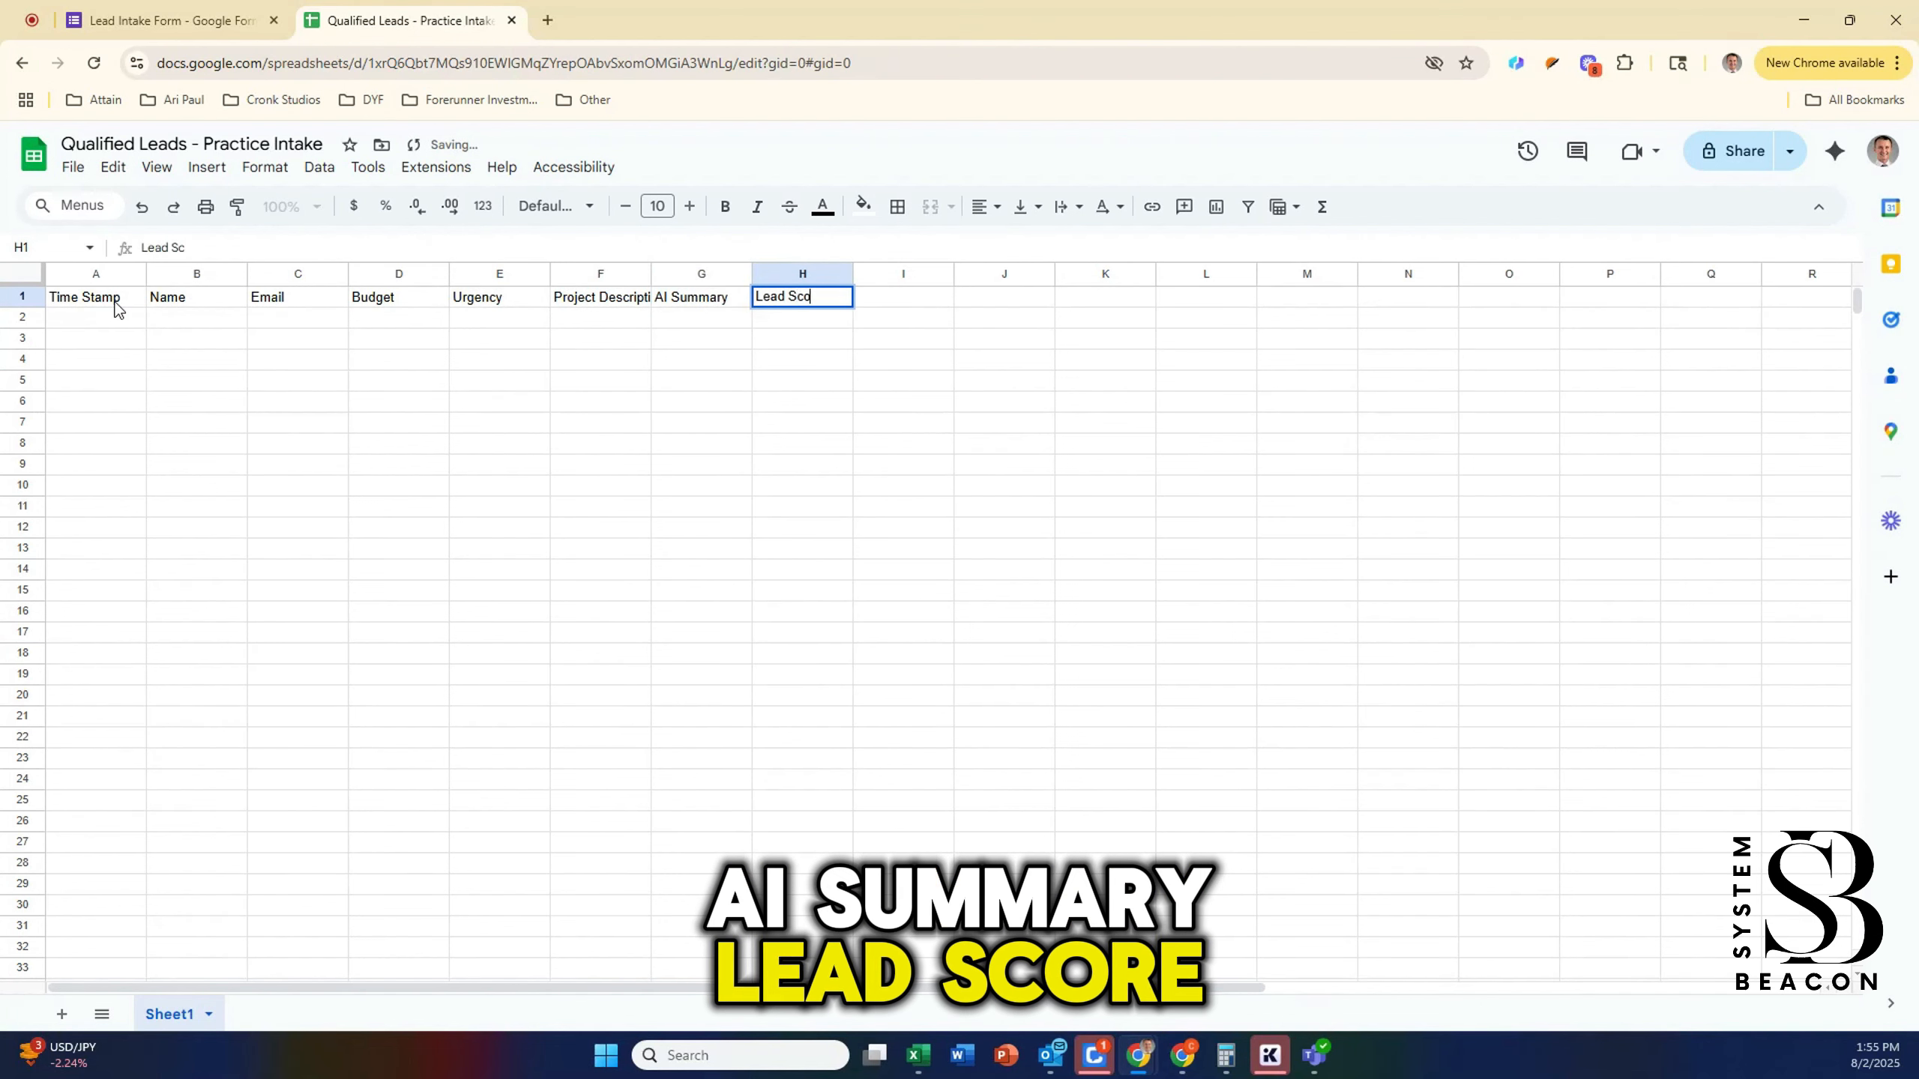
key(Tab)
text(Next Steps)
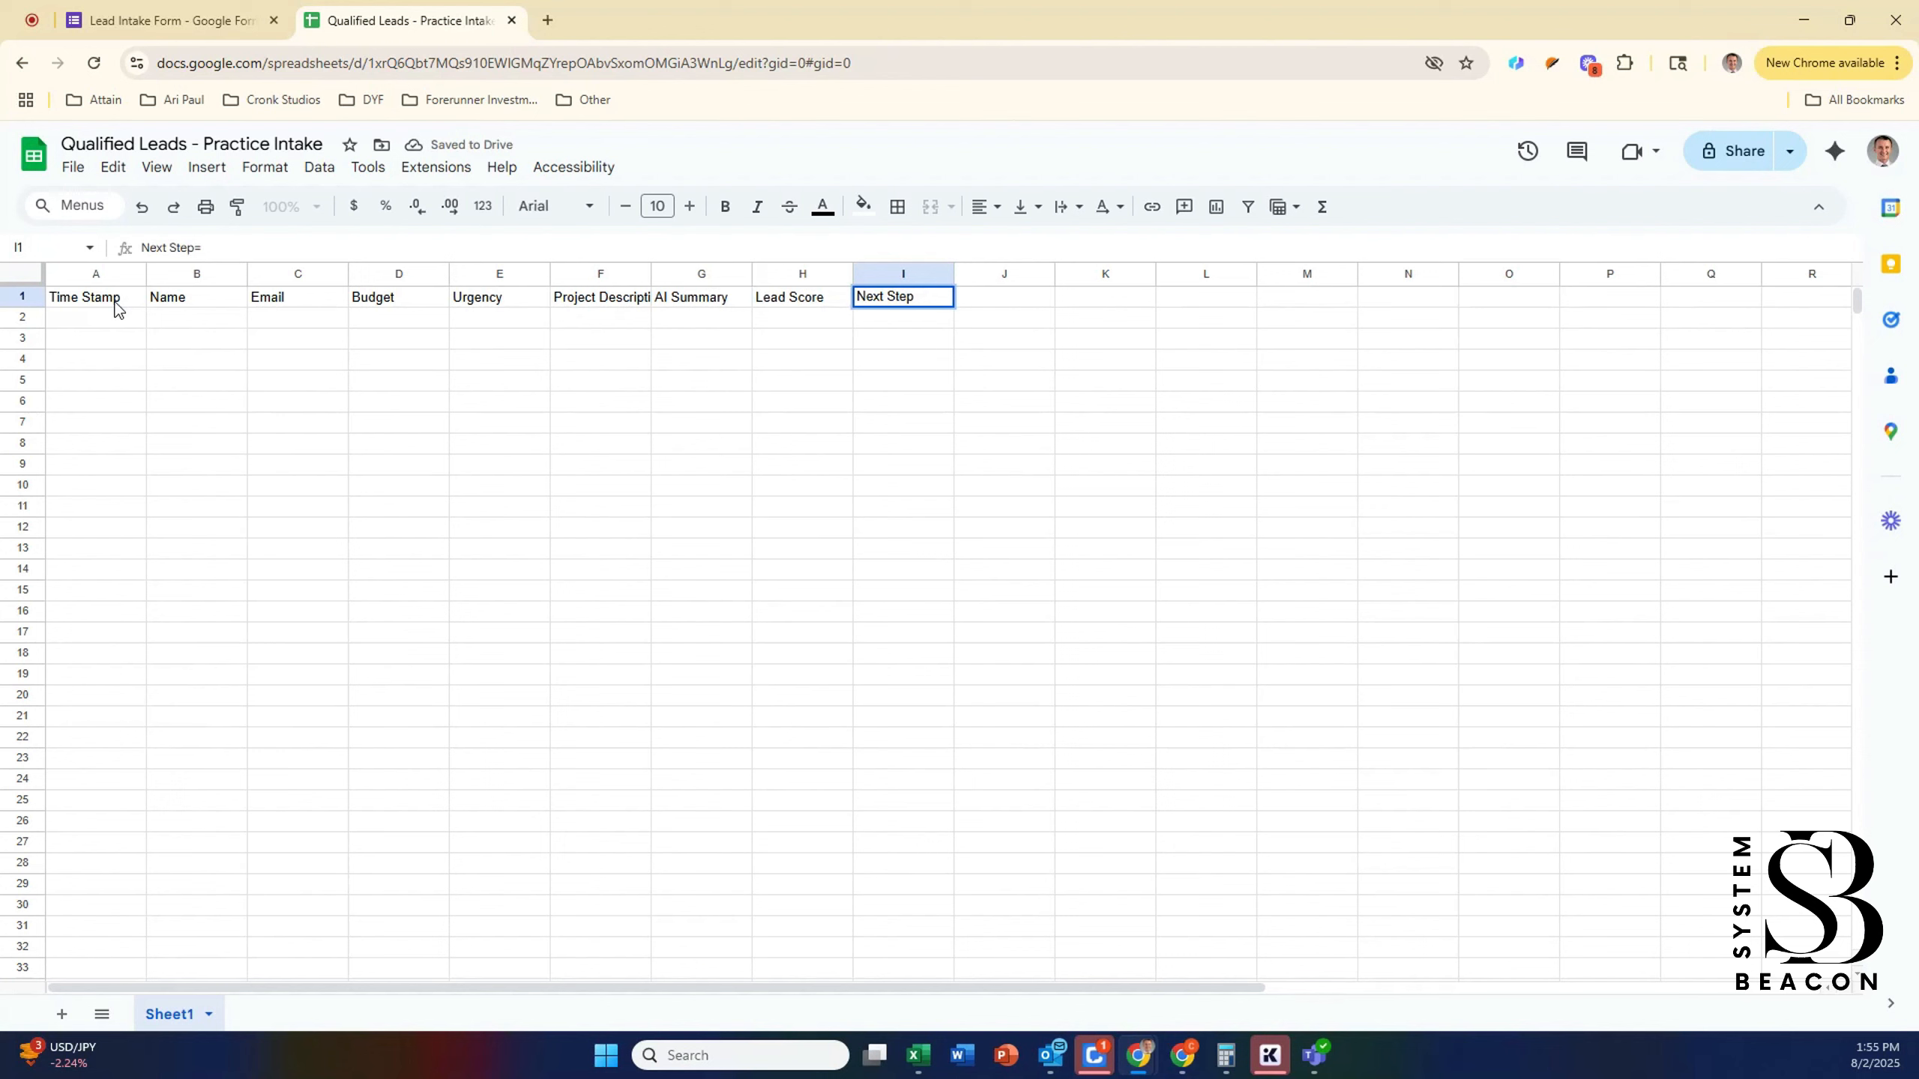
key(Return)
Step: Bold the header row A1:I1, then go to the Zapier home page
key(ctrl+shift+Right)
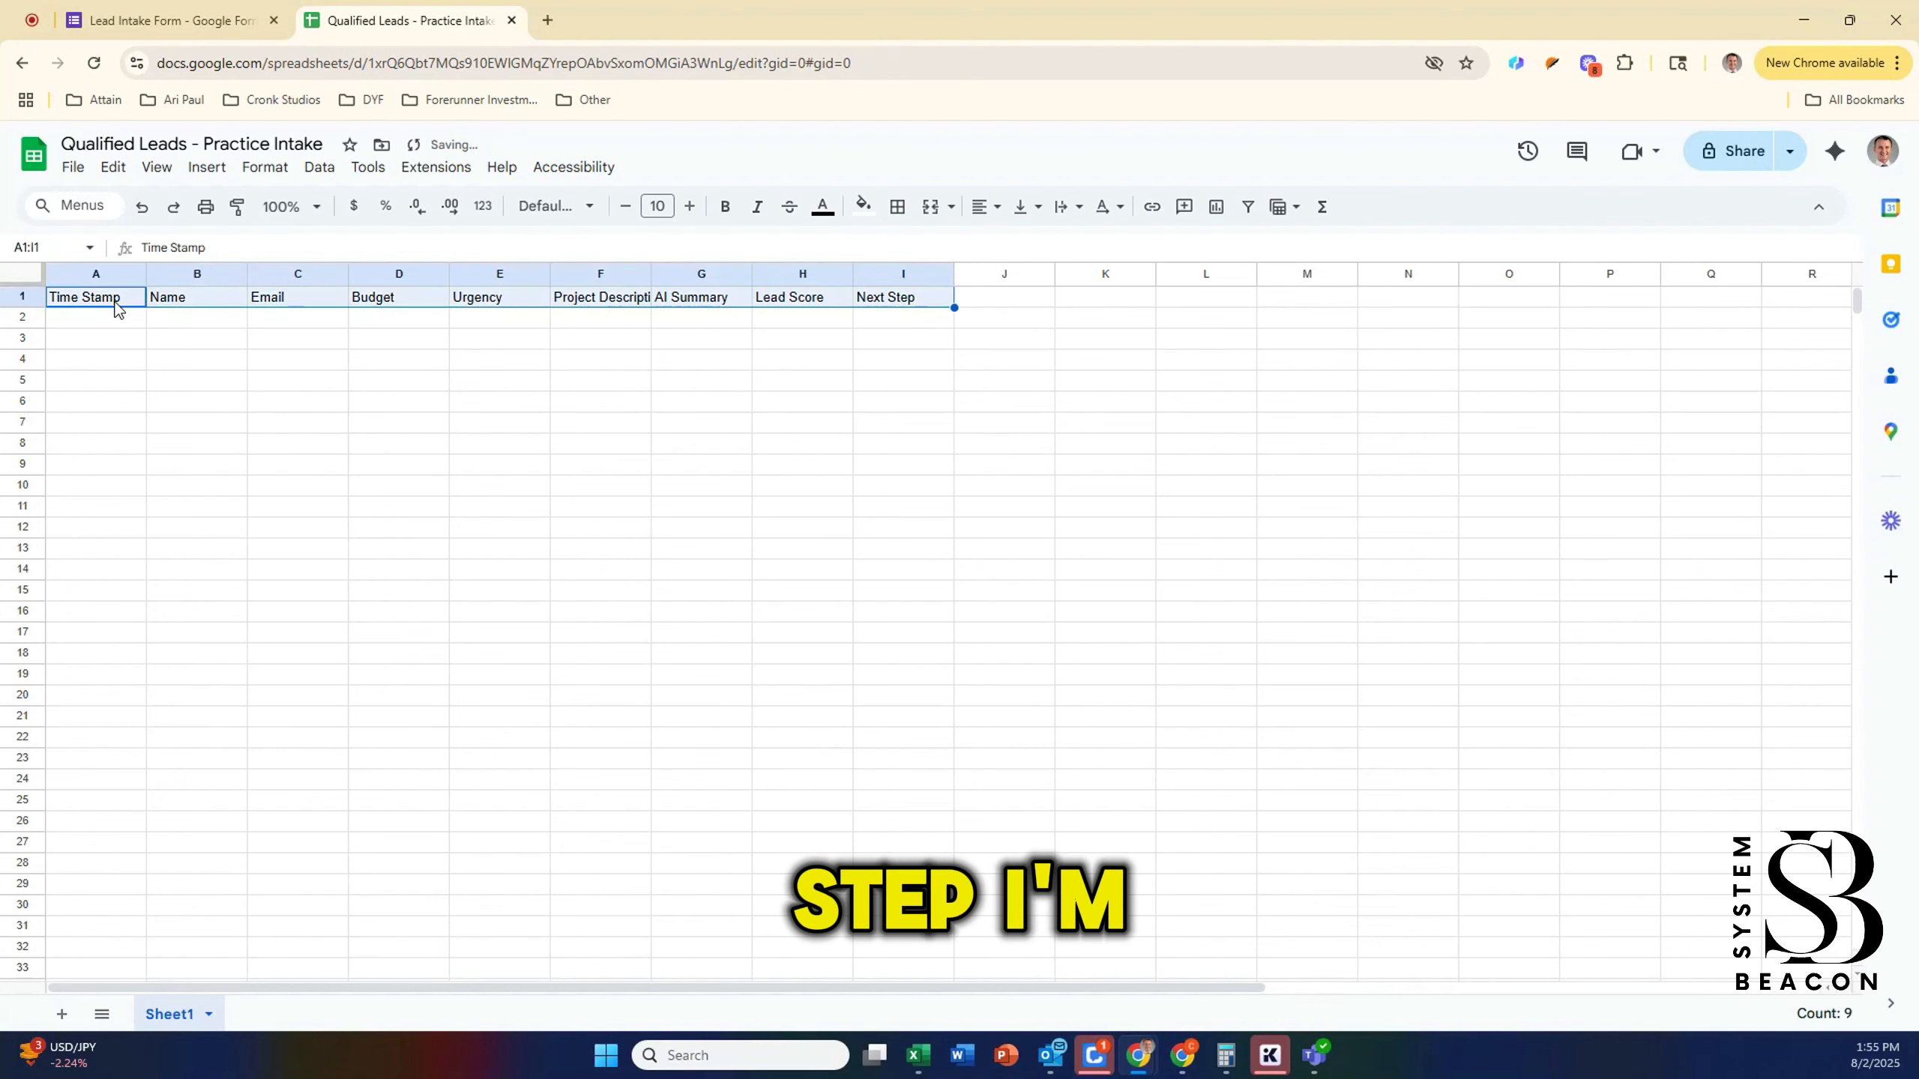
key(ctrl+b)
key(Down)
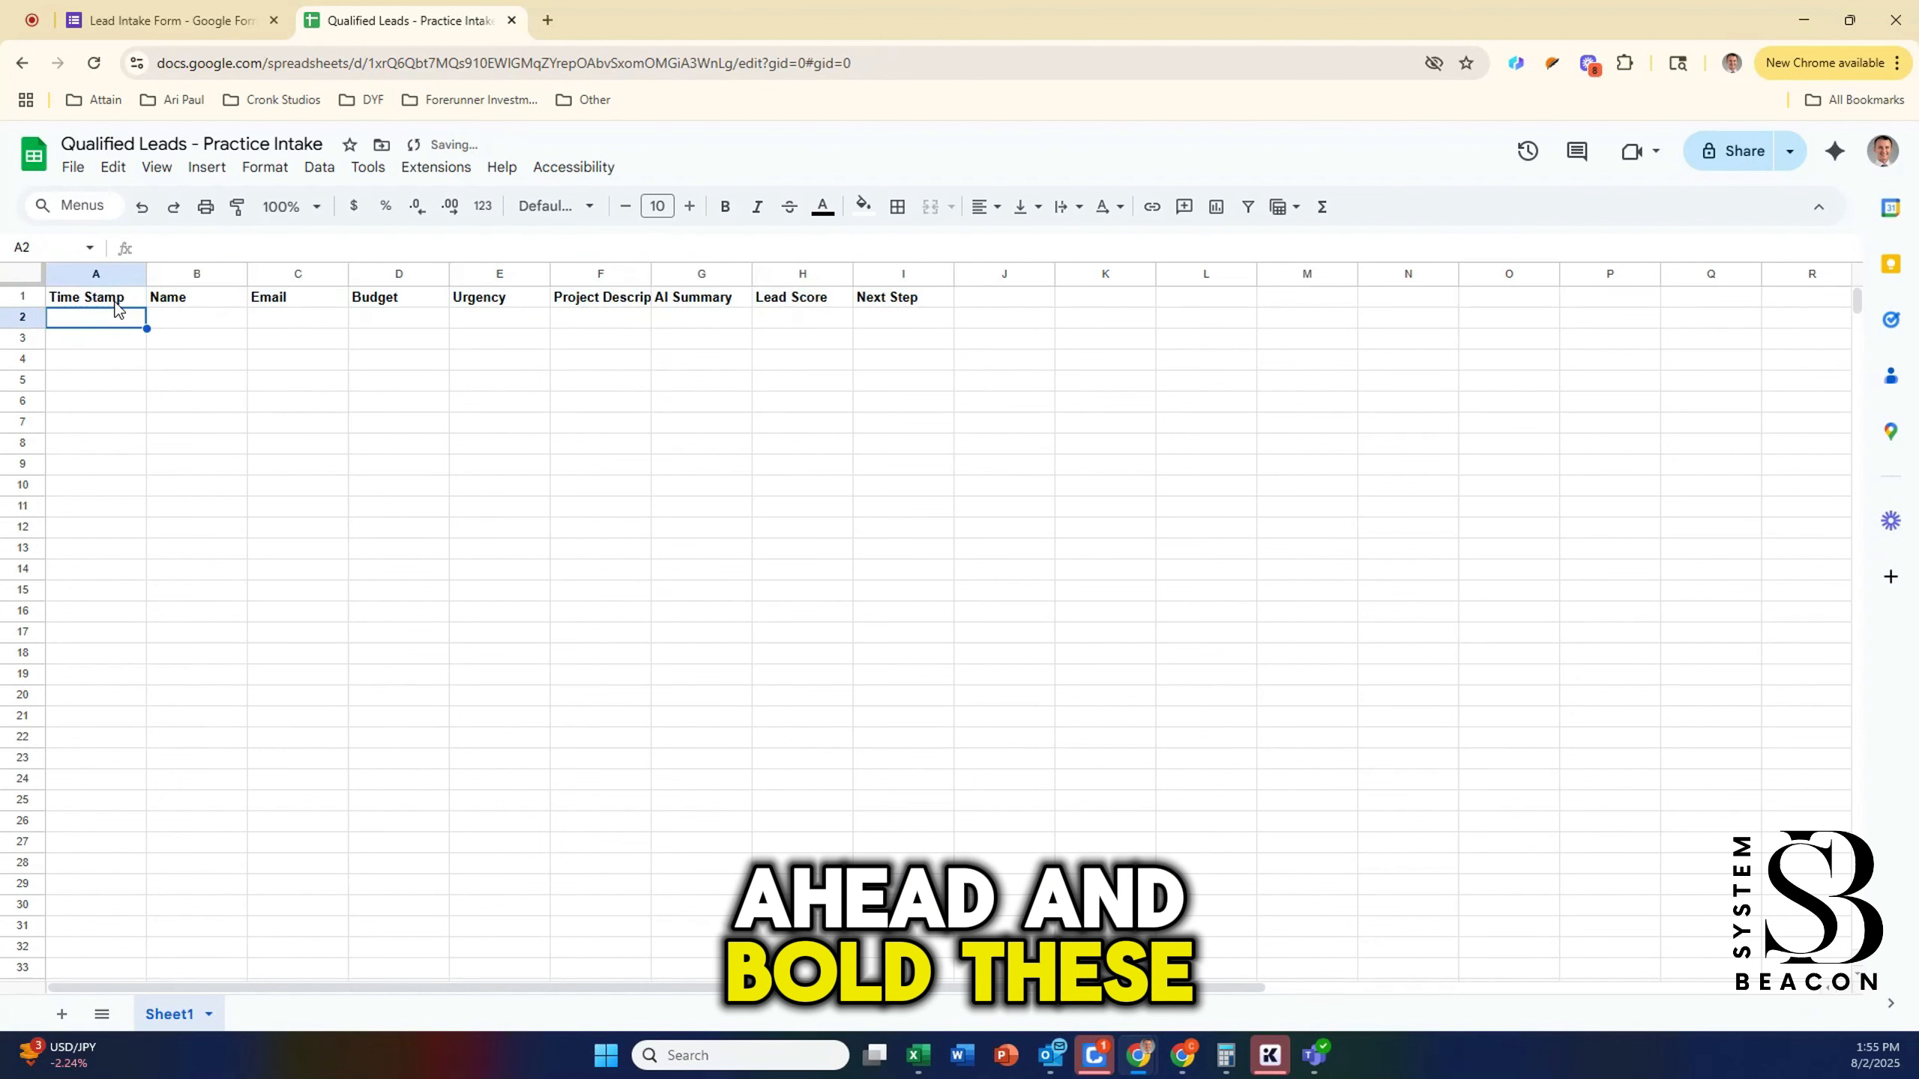
key(Right)
key(Left)
key(Right)
key(Right)
key(Right)
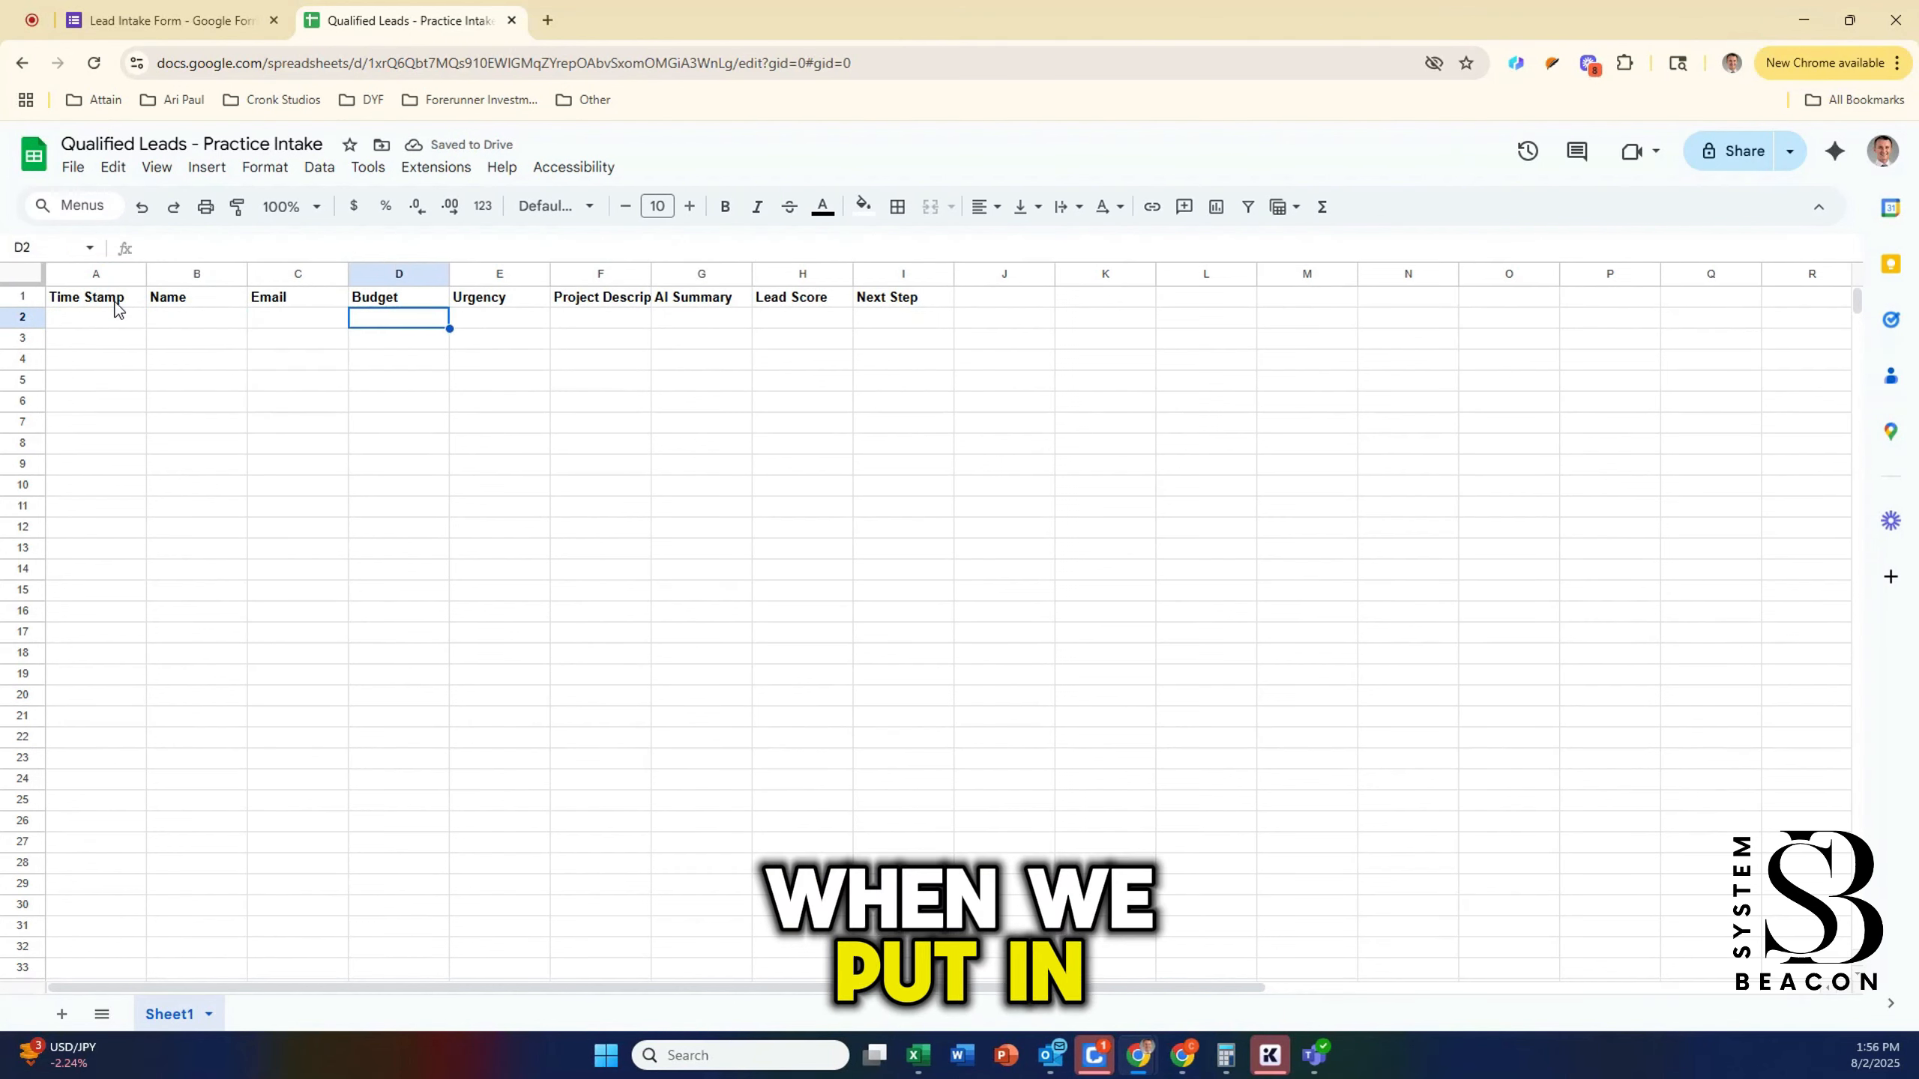
key(Right)
key(Right)
key(Right)
key(Right)
key(Right)
key(Home)
key(Right)
key(Right)
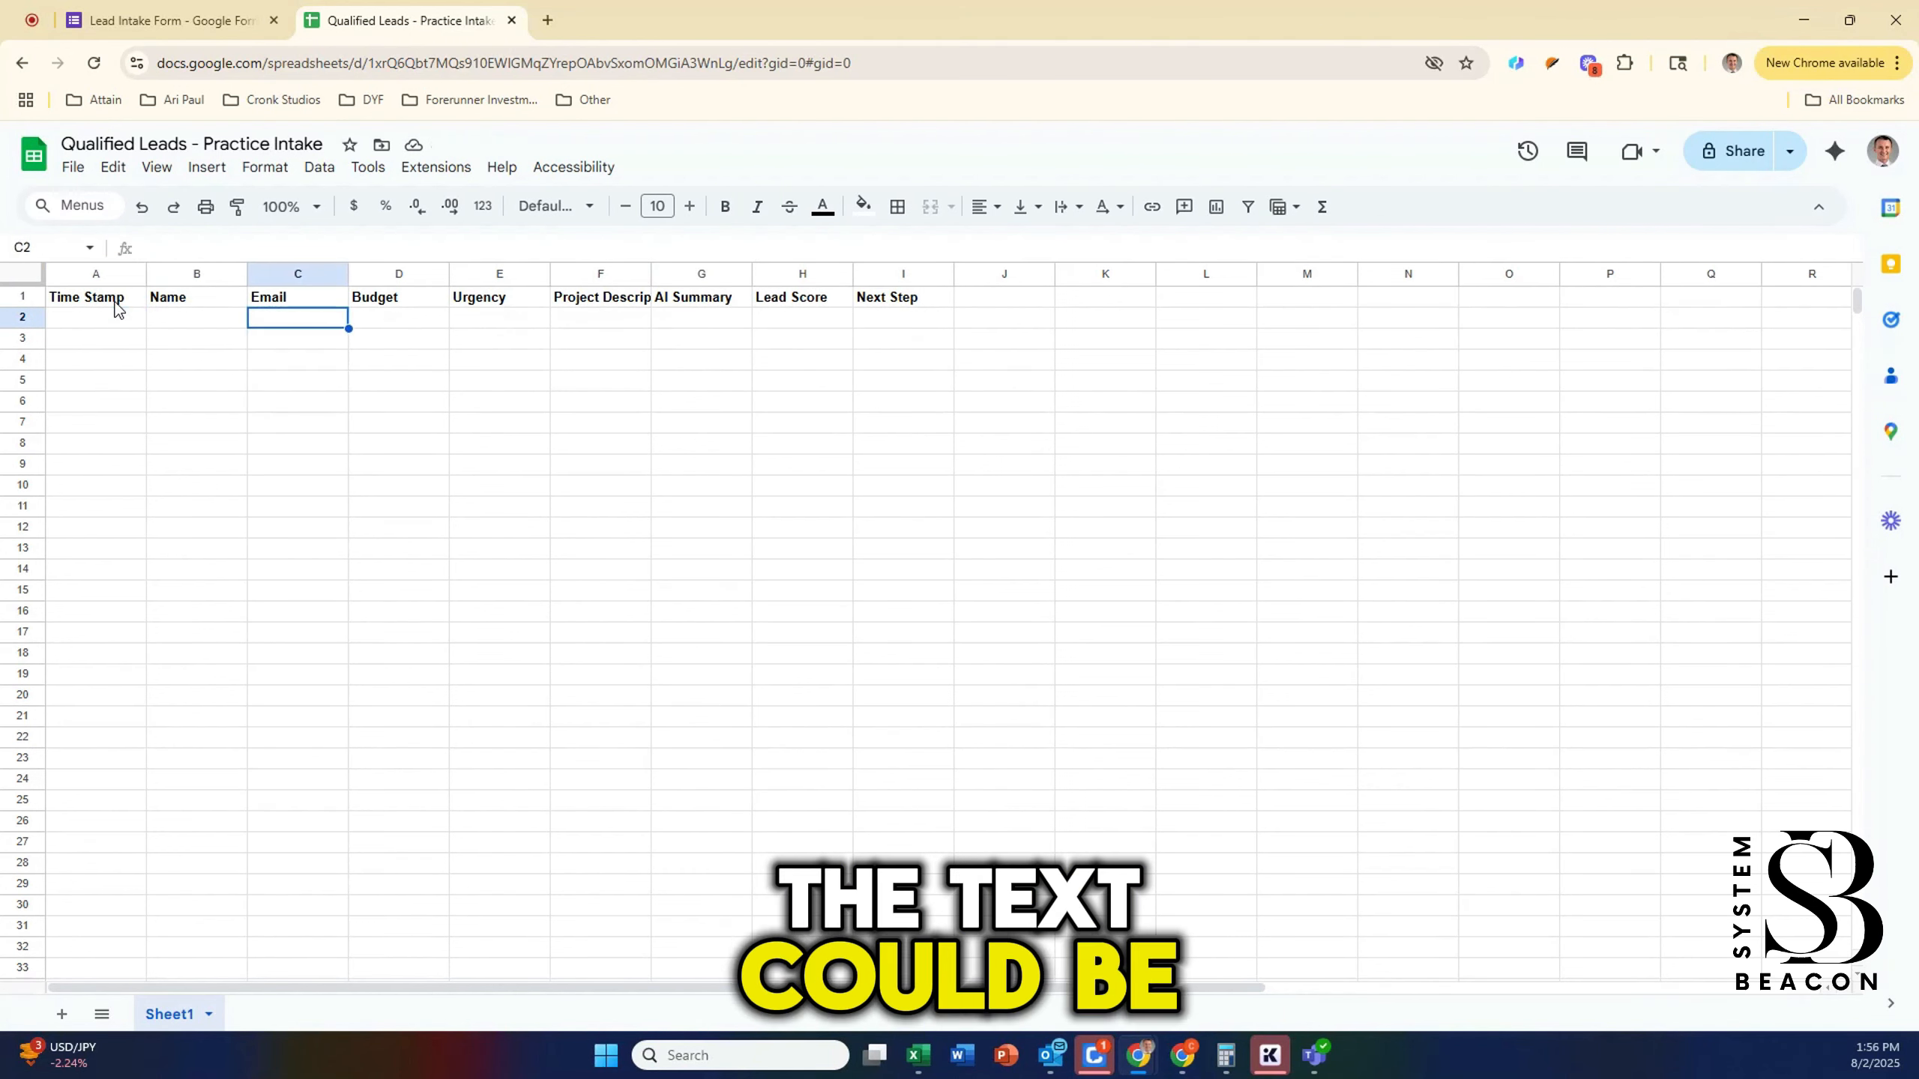
key(Right)
key(Right)
key(Right)
key(Left)
key(Left)
key(Left)
key(Left)
key(Left)
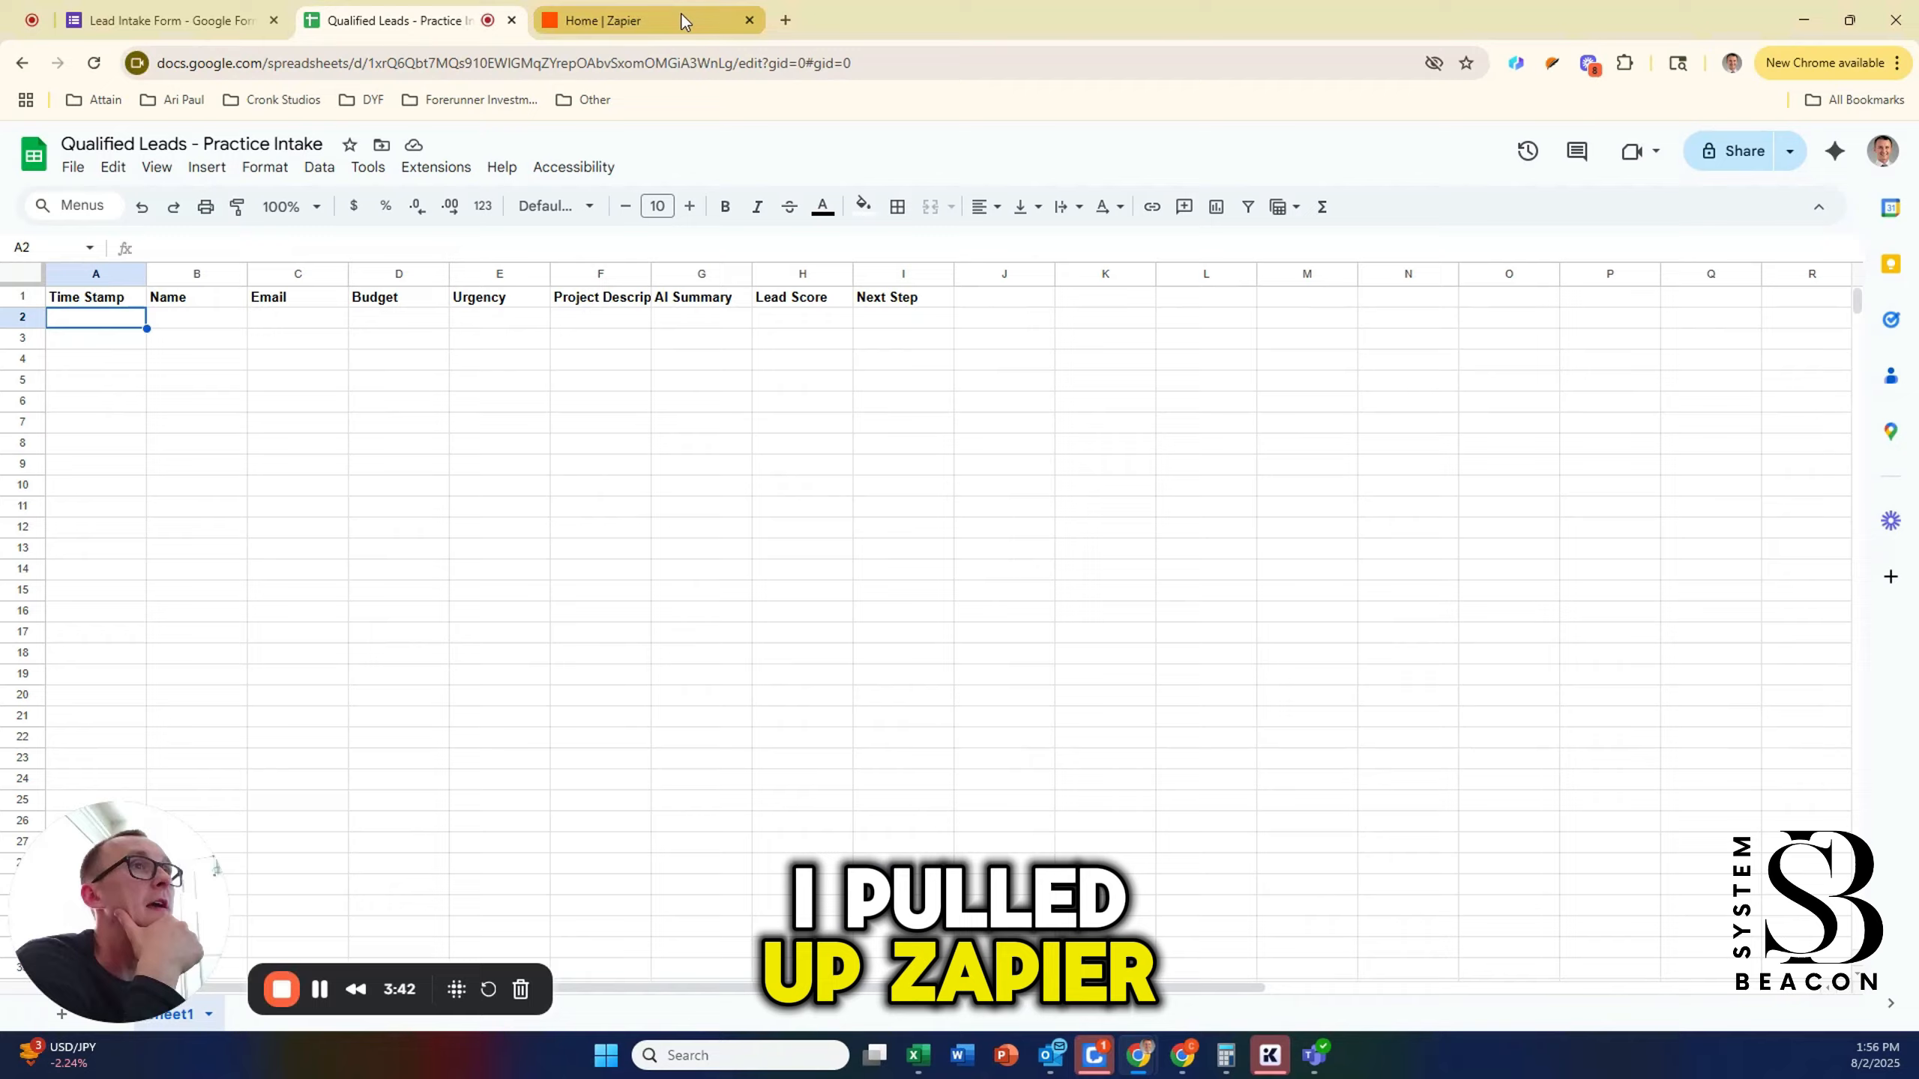
click(682, 21)
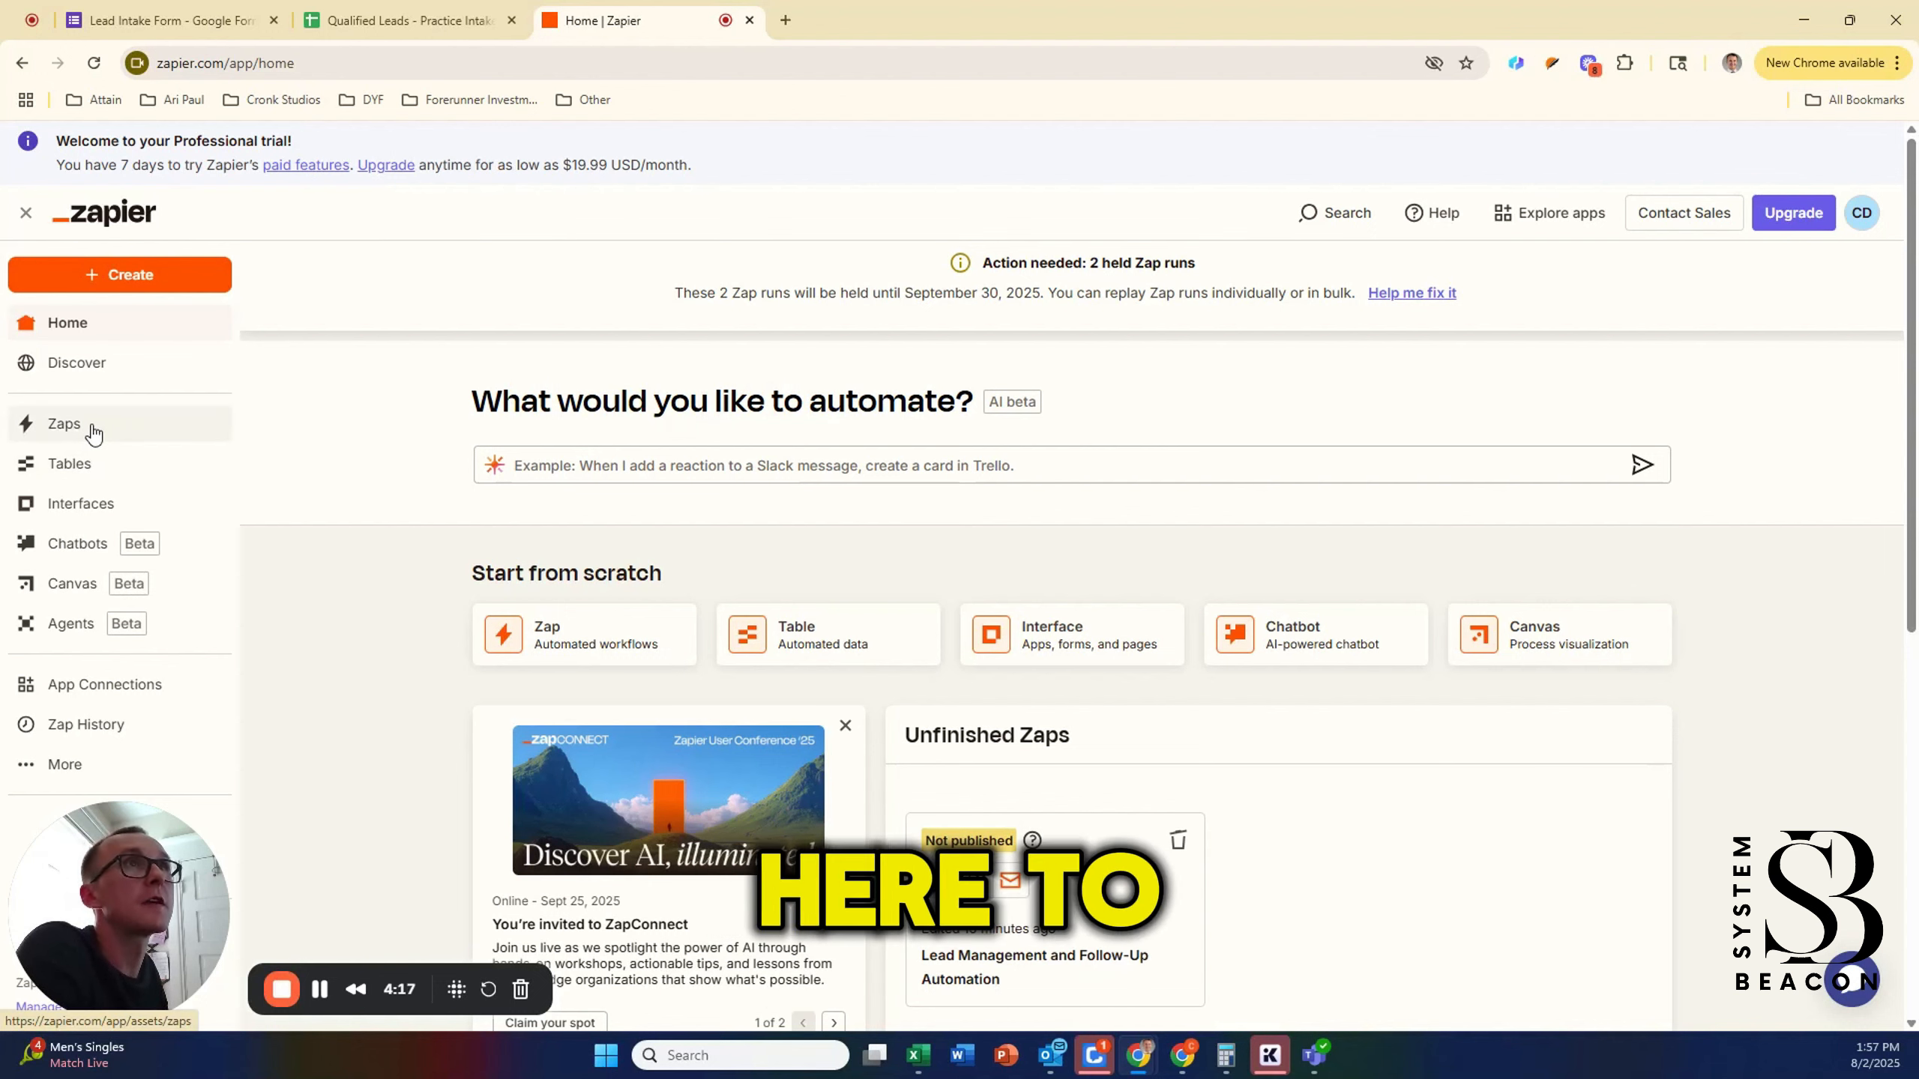
Step: Create a new Zap from the Create menu
click(155, 275)
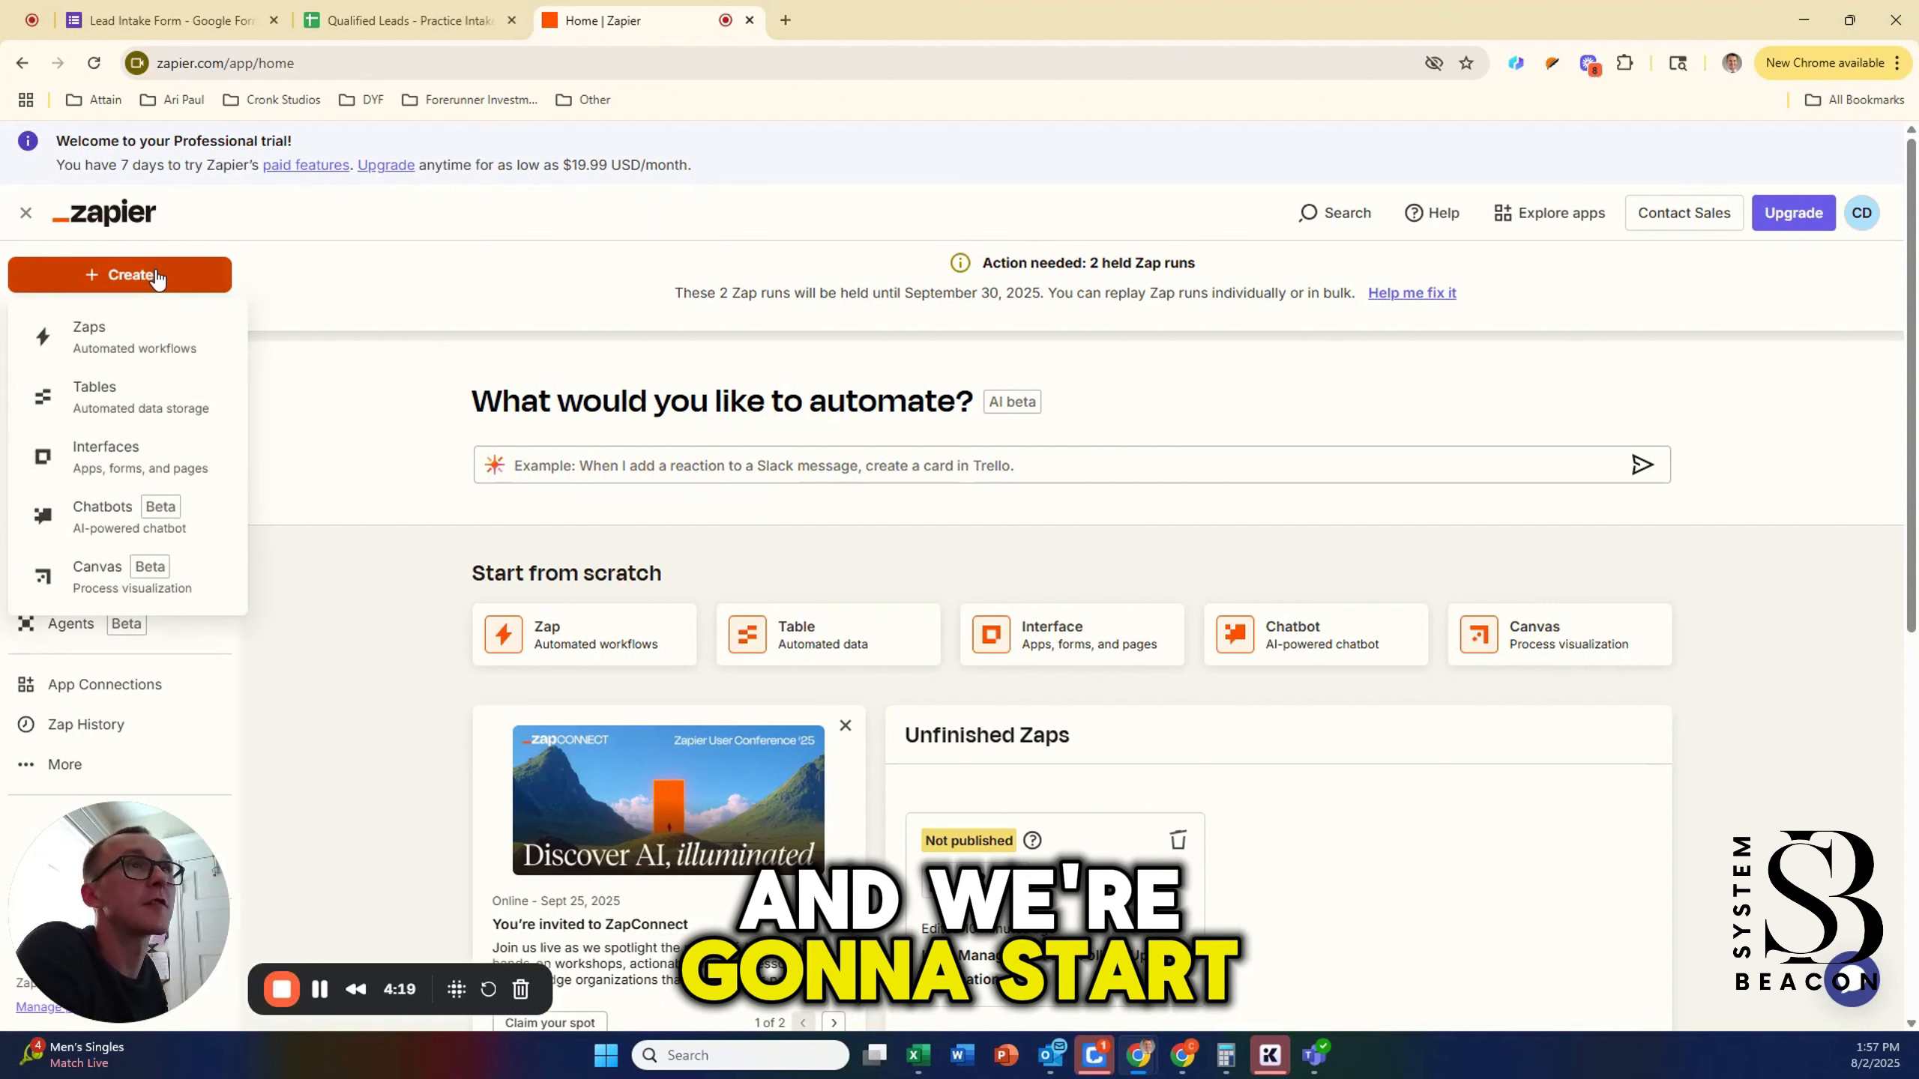
click(139, 345)
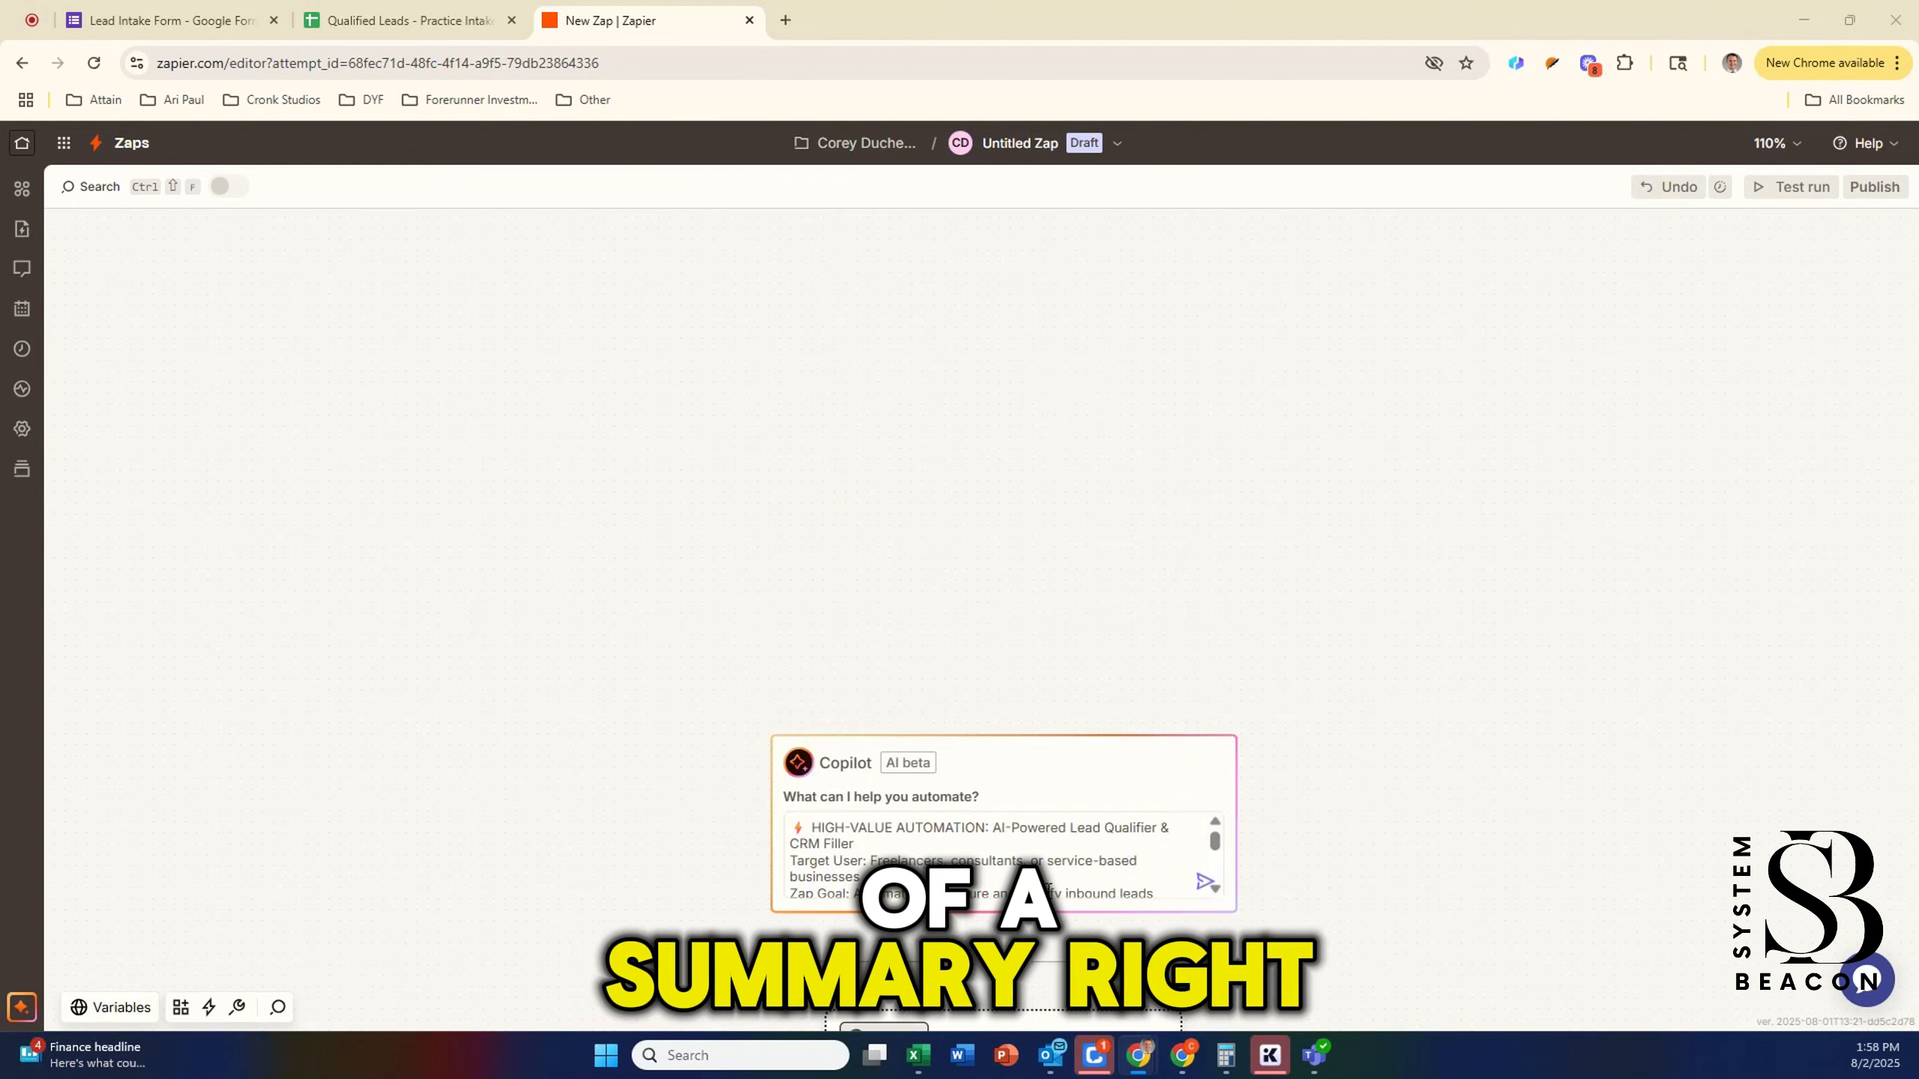
Step: Send the lead-qualifier prompt to Copilot and add its four suggested Forms, AI, Sheets and Gmail steps
drag(1217, 839, 1214, 864)
scroll(1319, 807, down, 1)
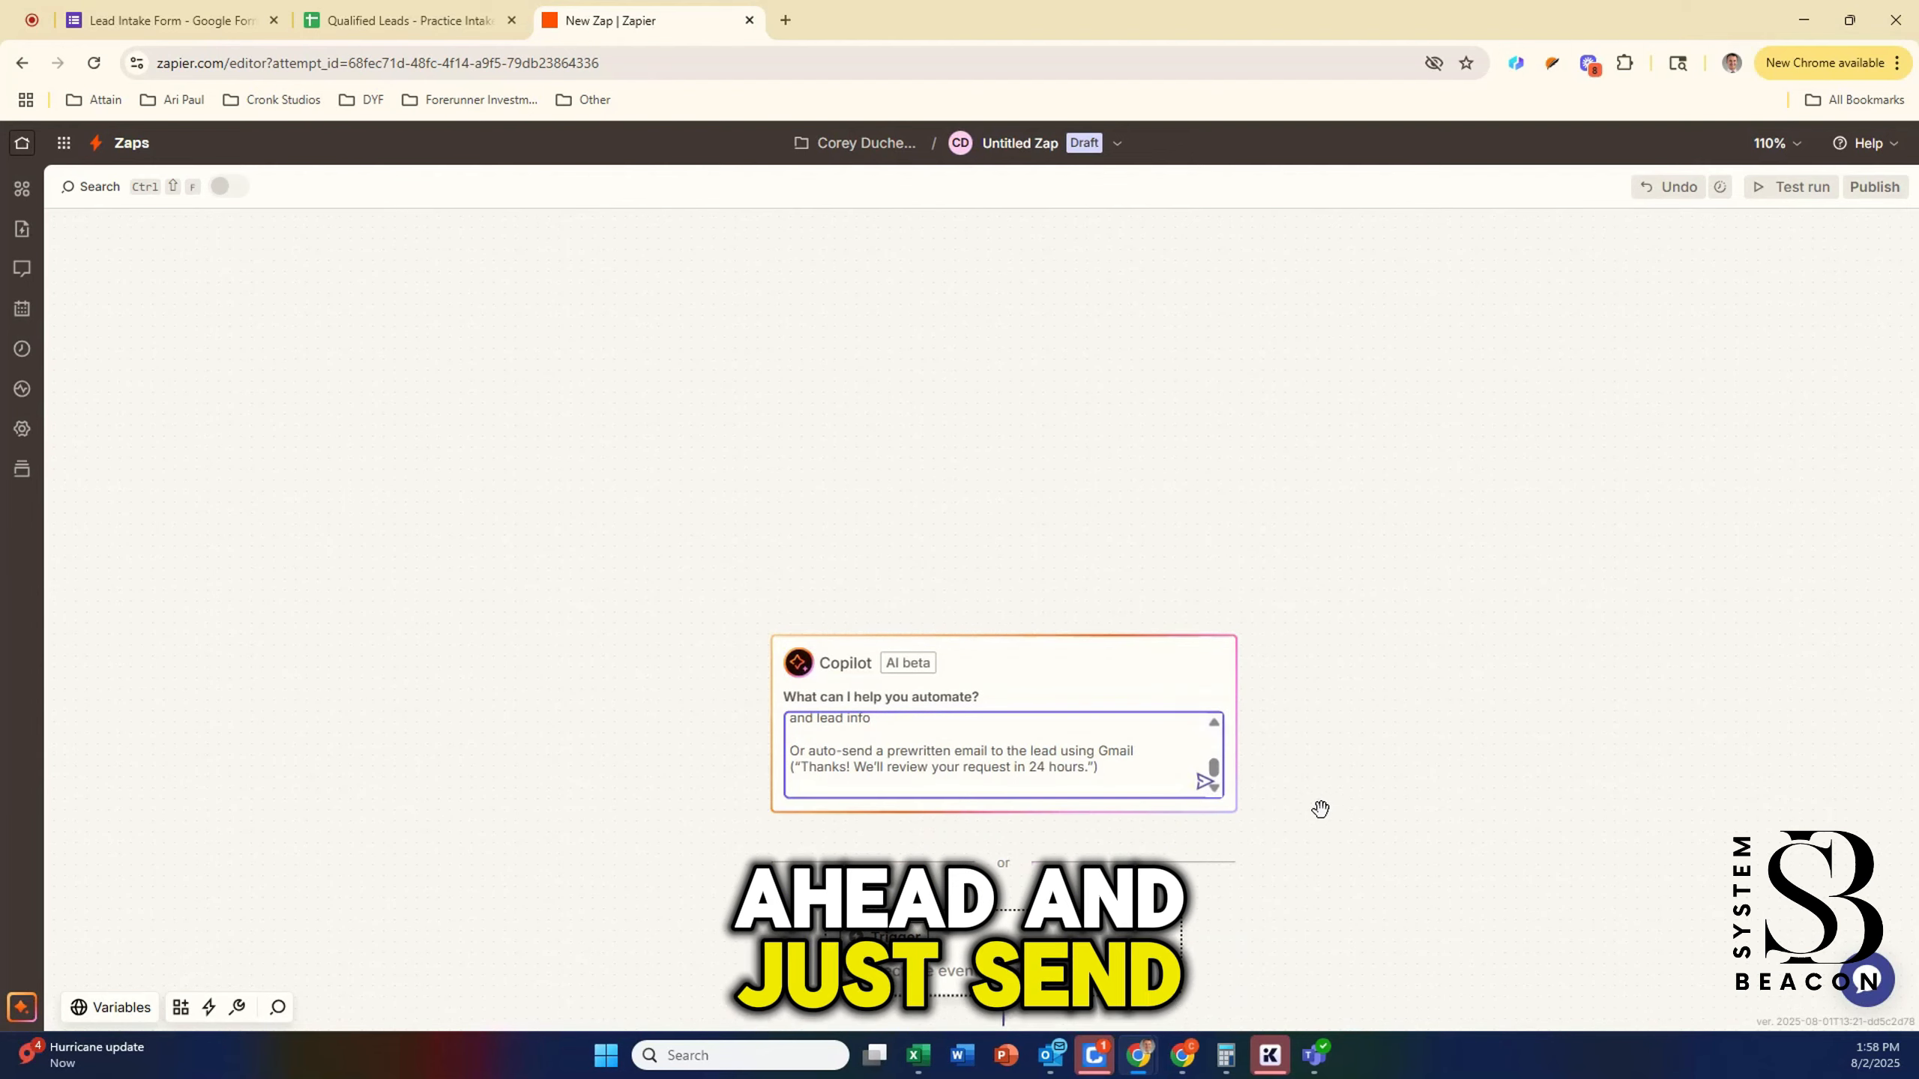
click(1206, 788)
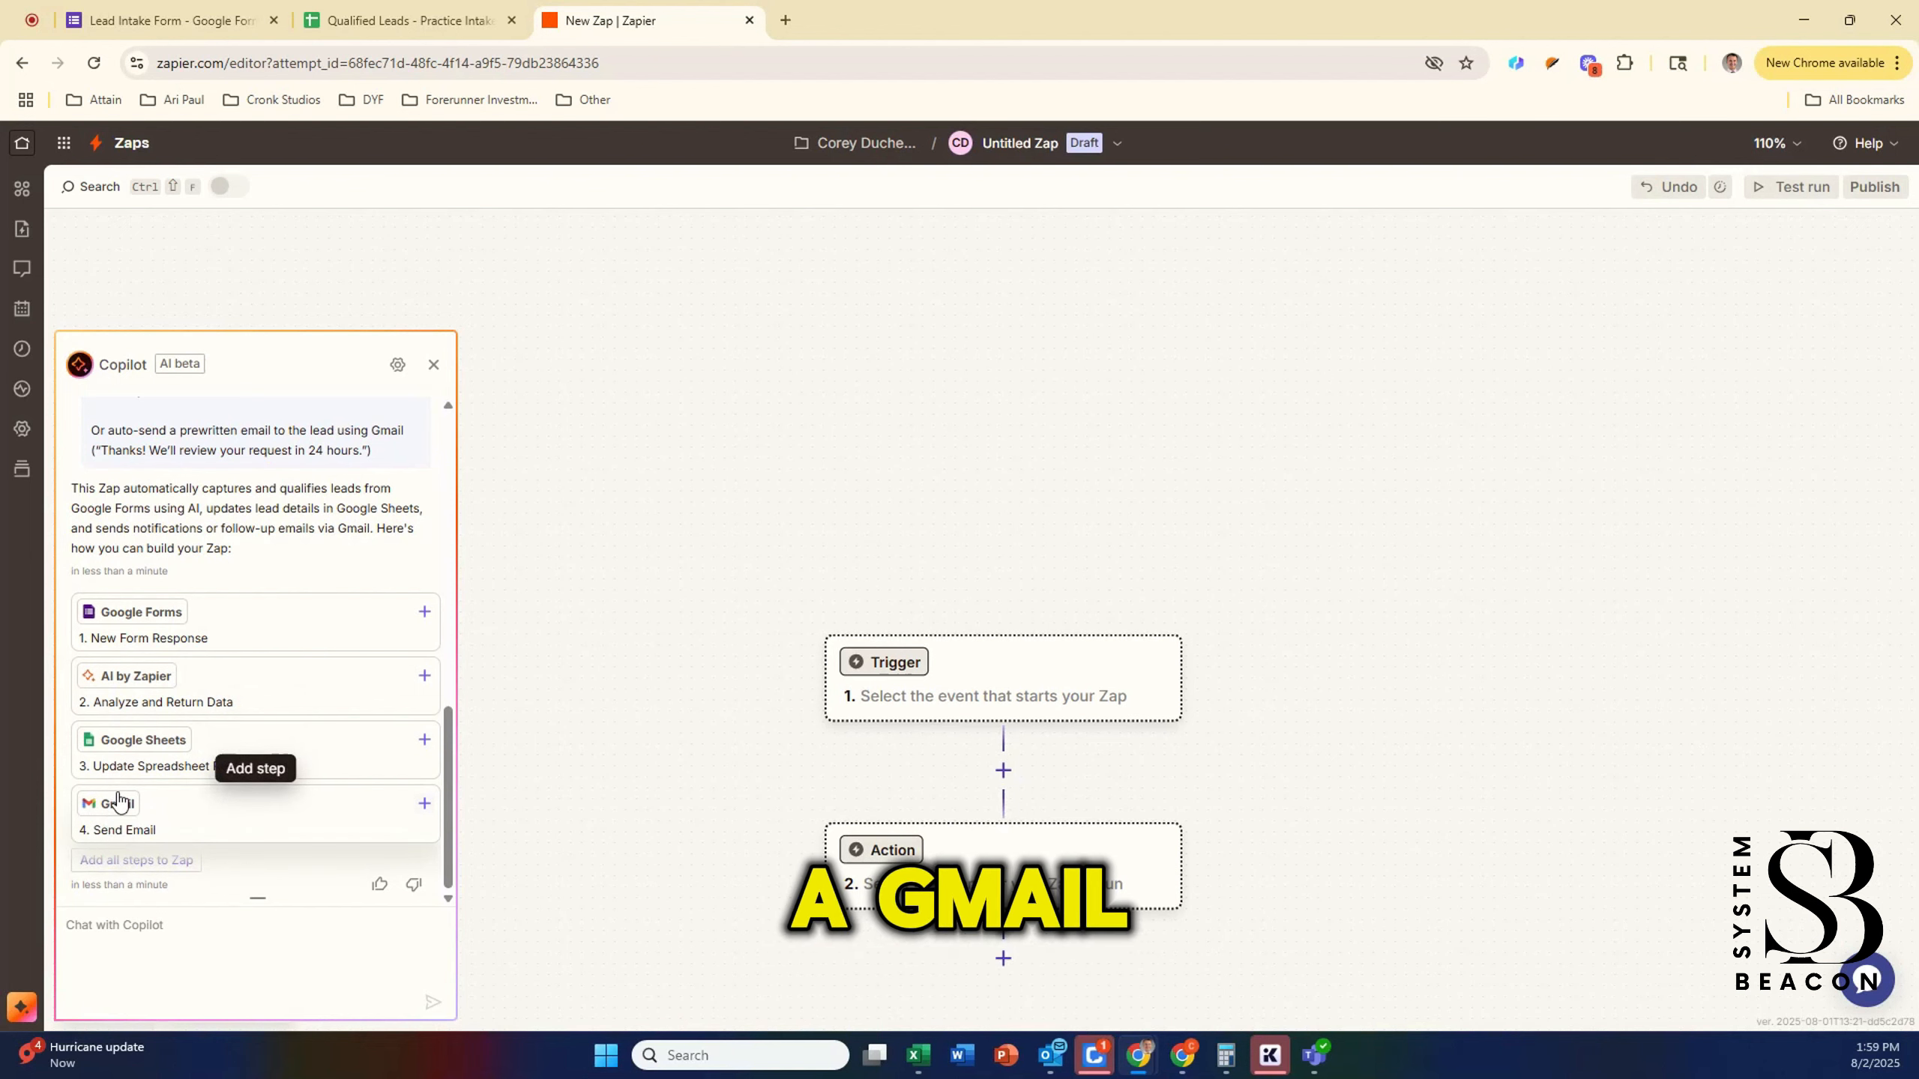
click(152, 862)
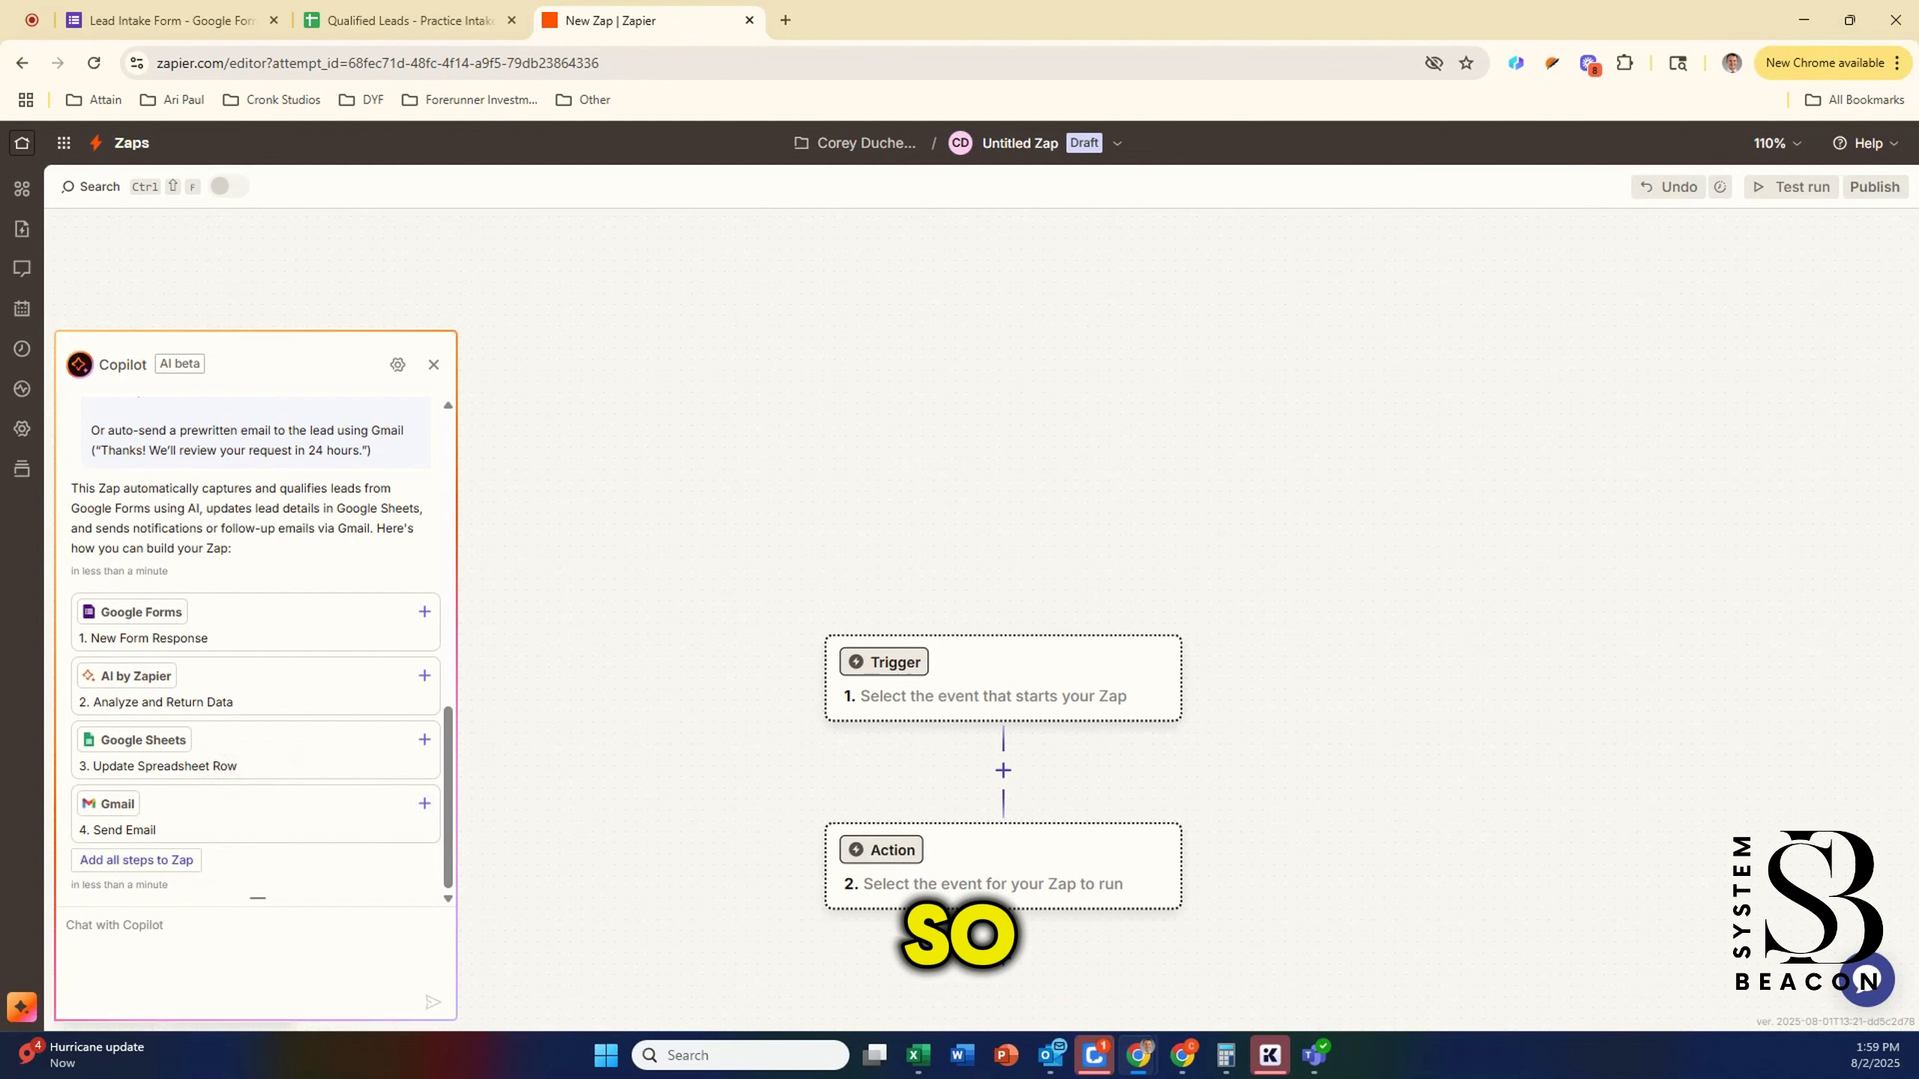
click(162, 864)
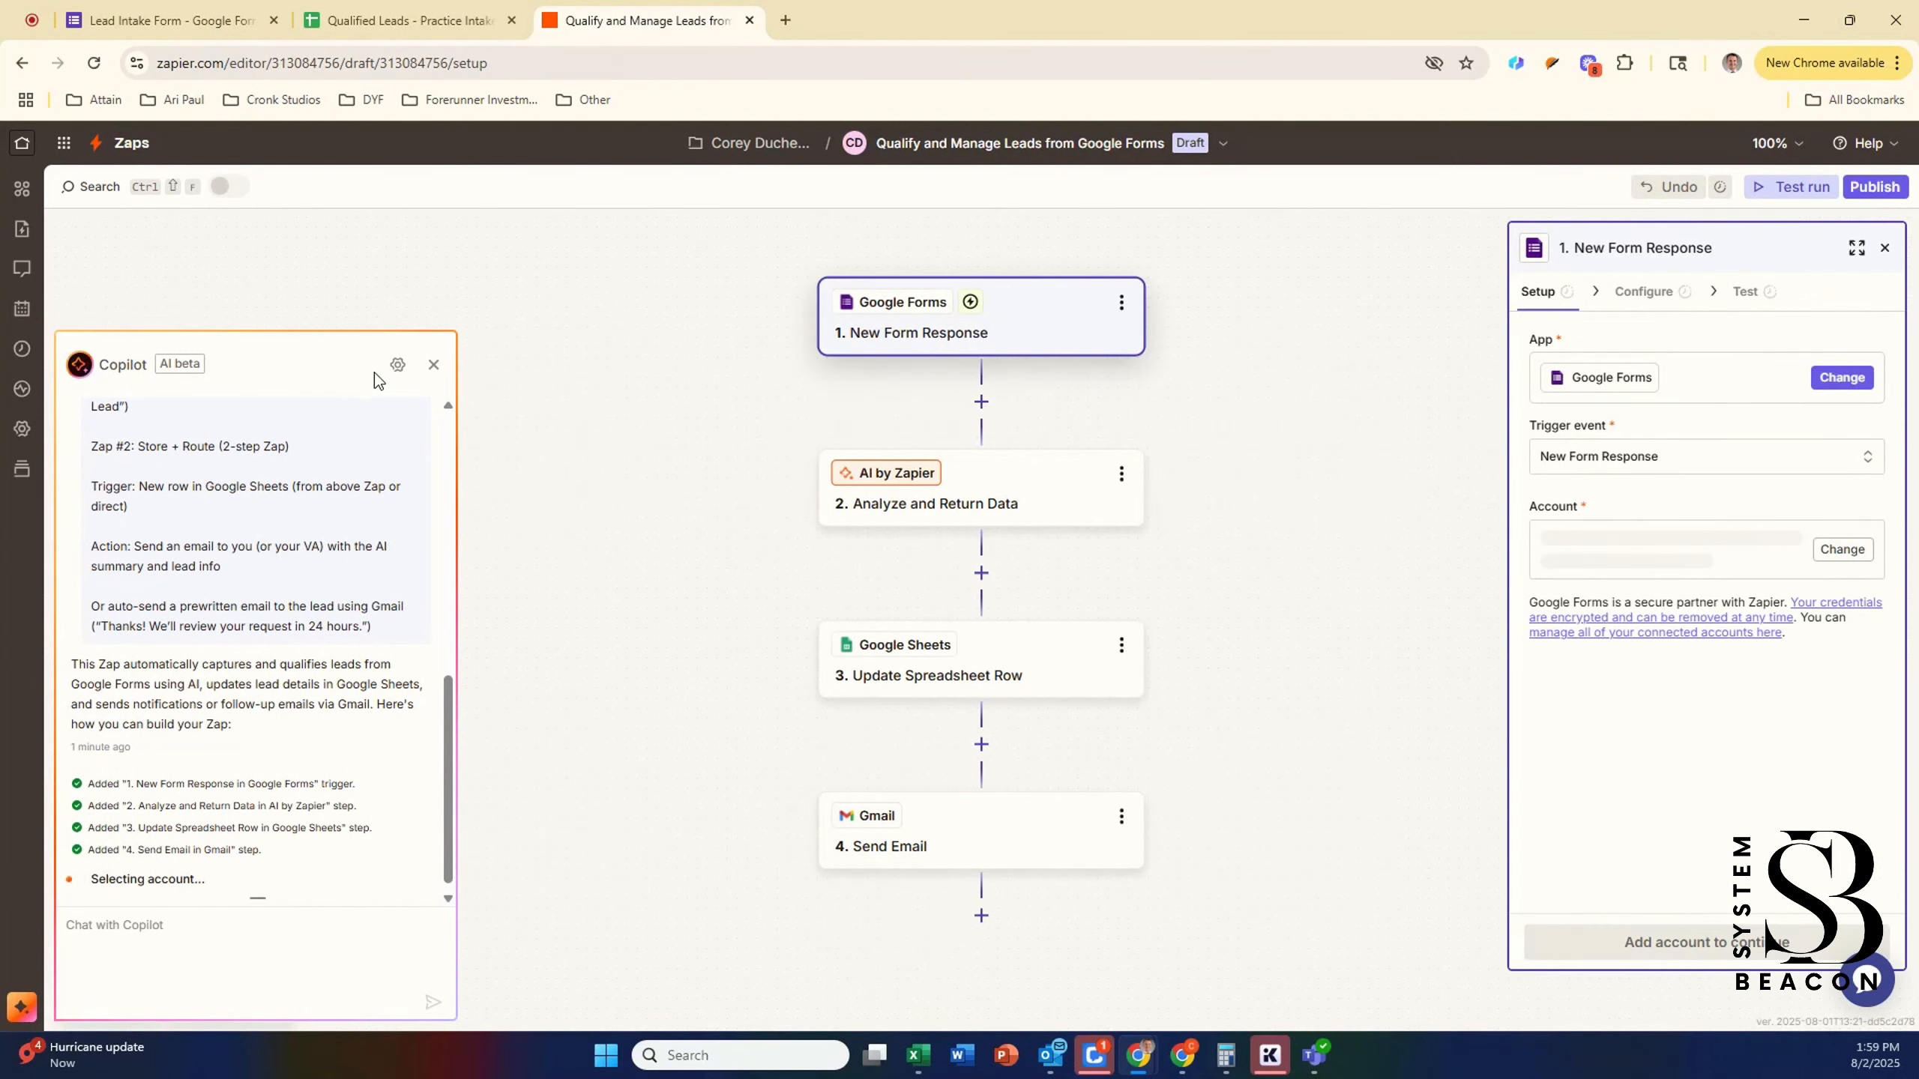
Step: Close Copilot and keep the connected Google Forms account for the New Form Response trigger
click(434, 366)
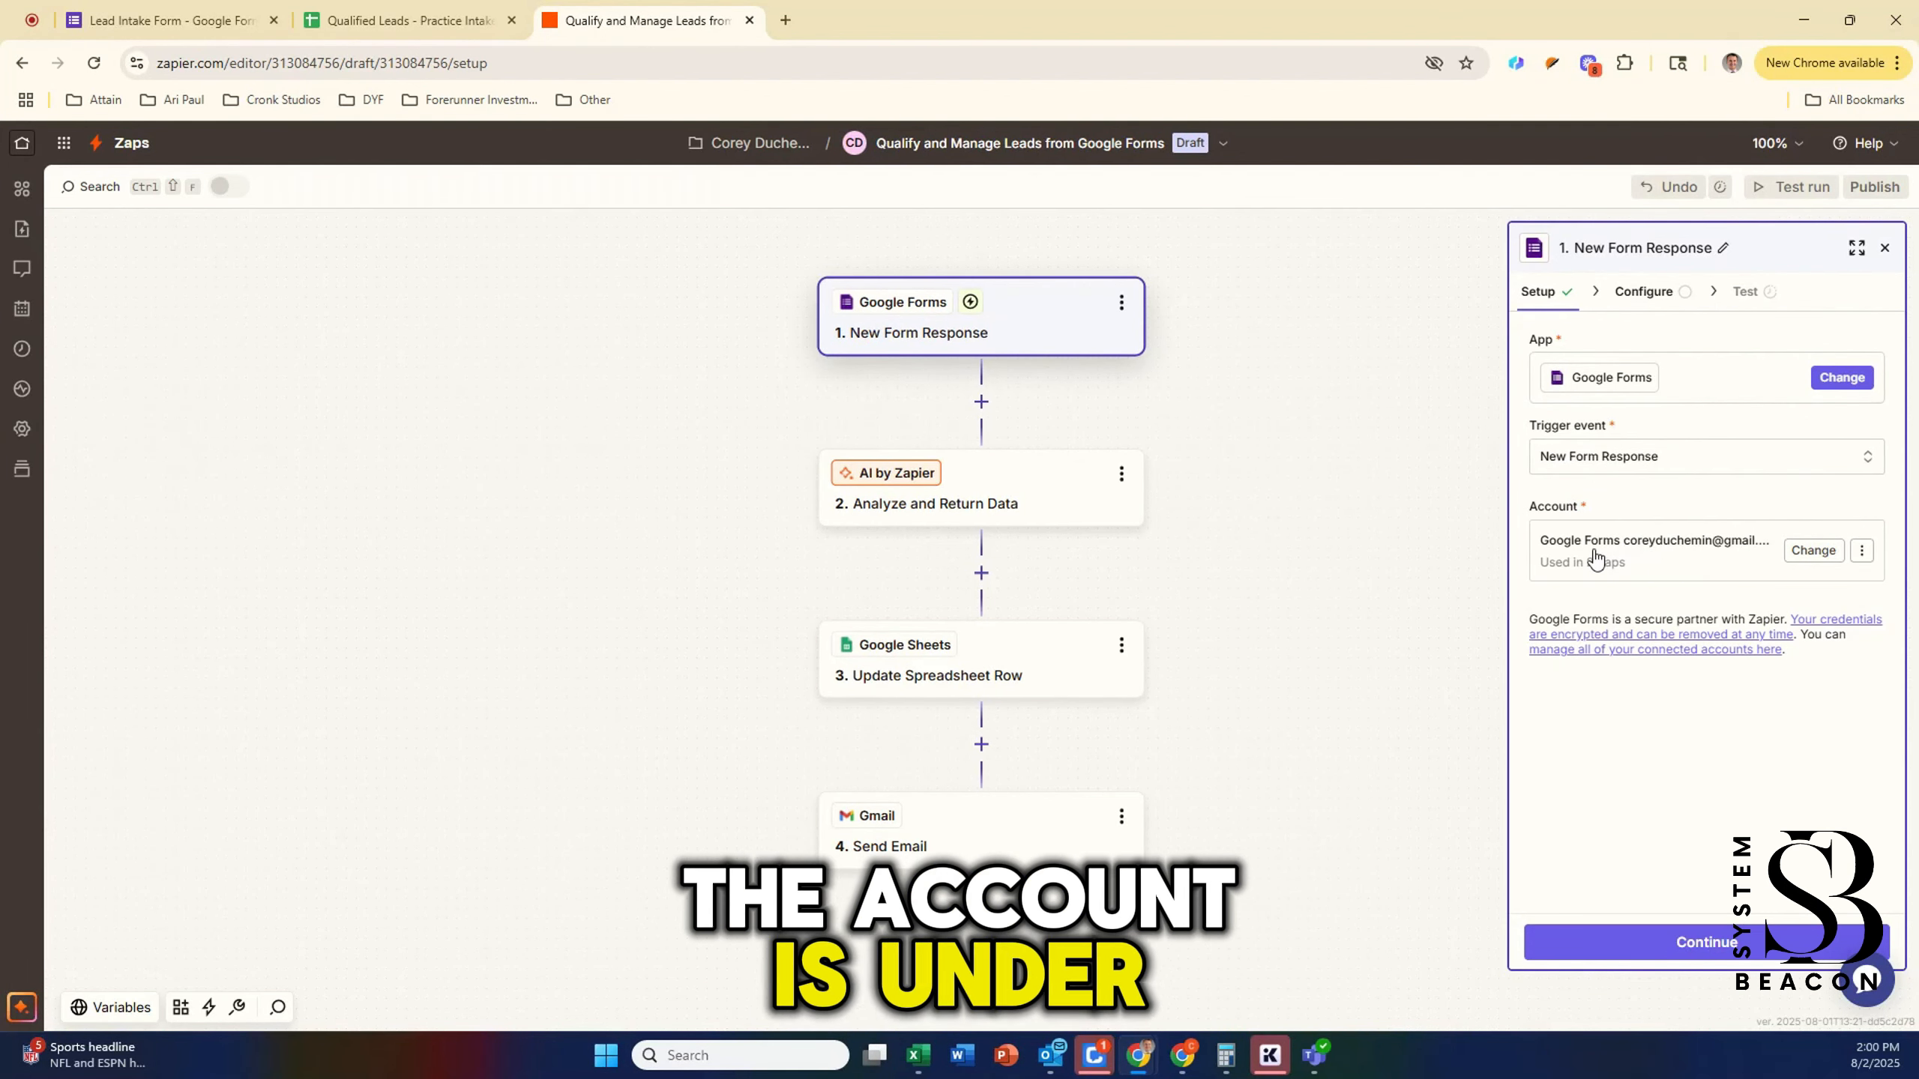
click(1811, 551)
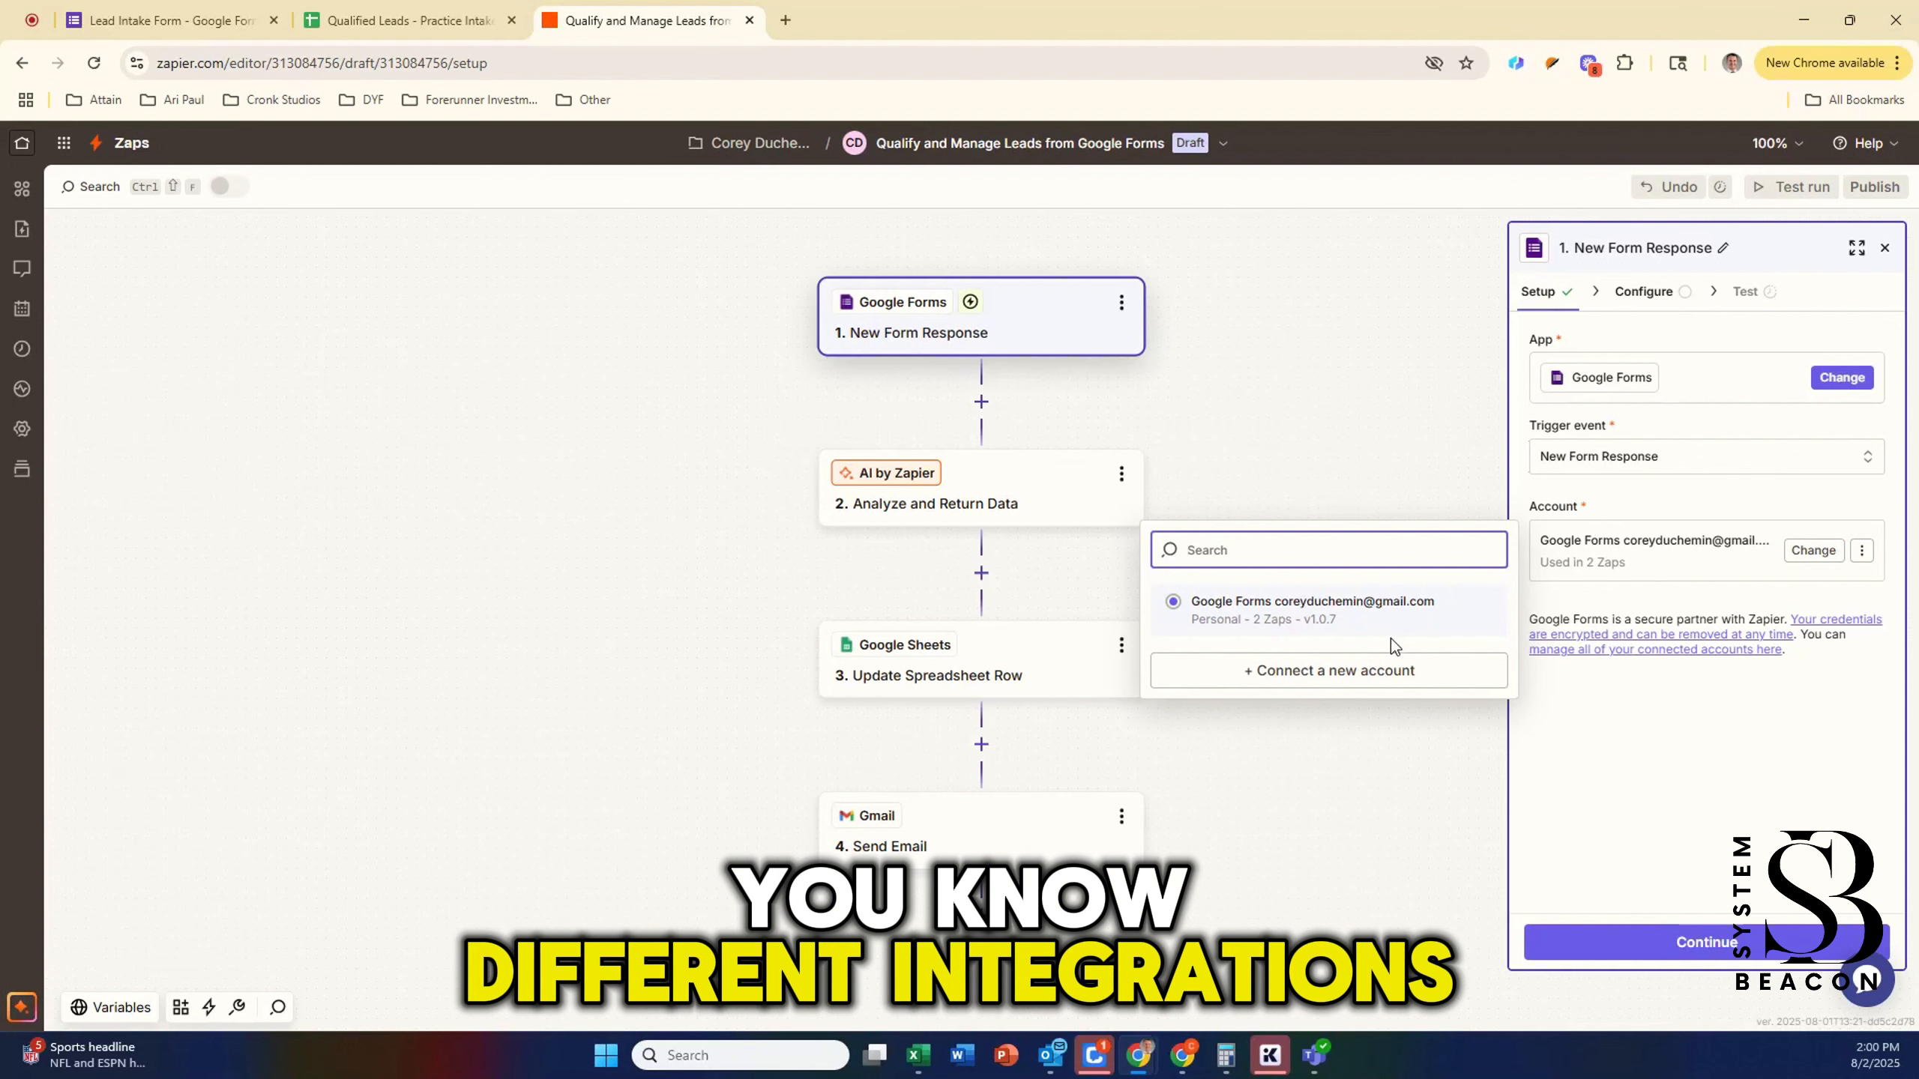
click(1637, 719)
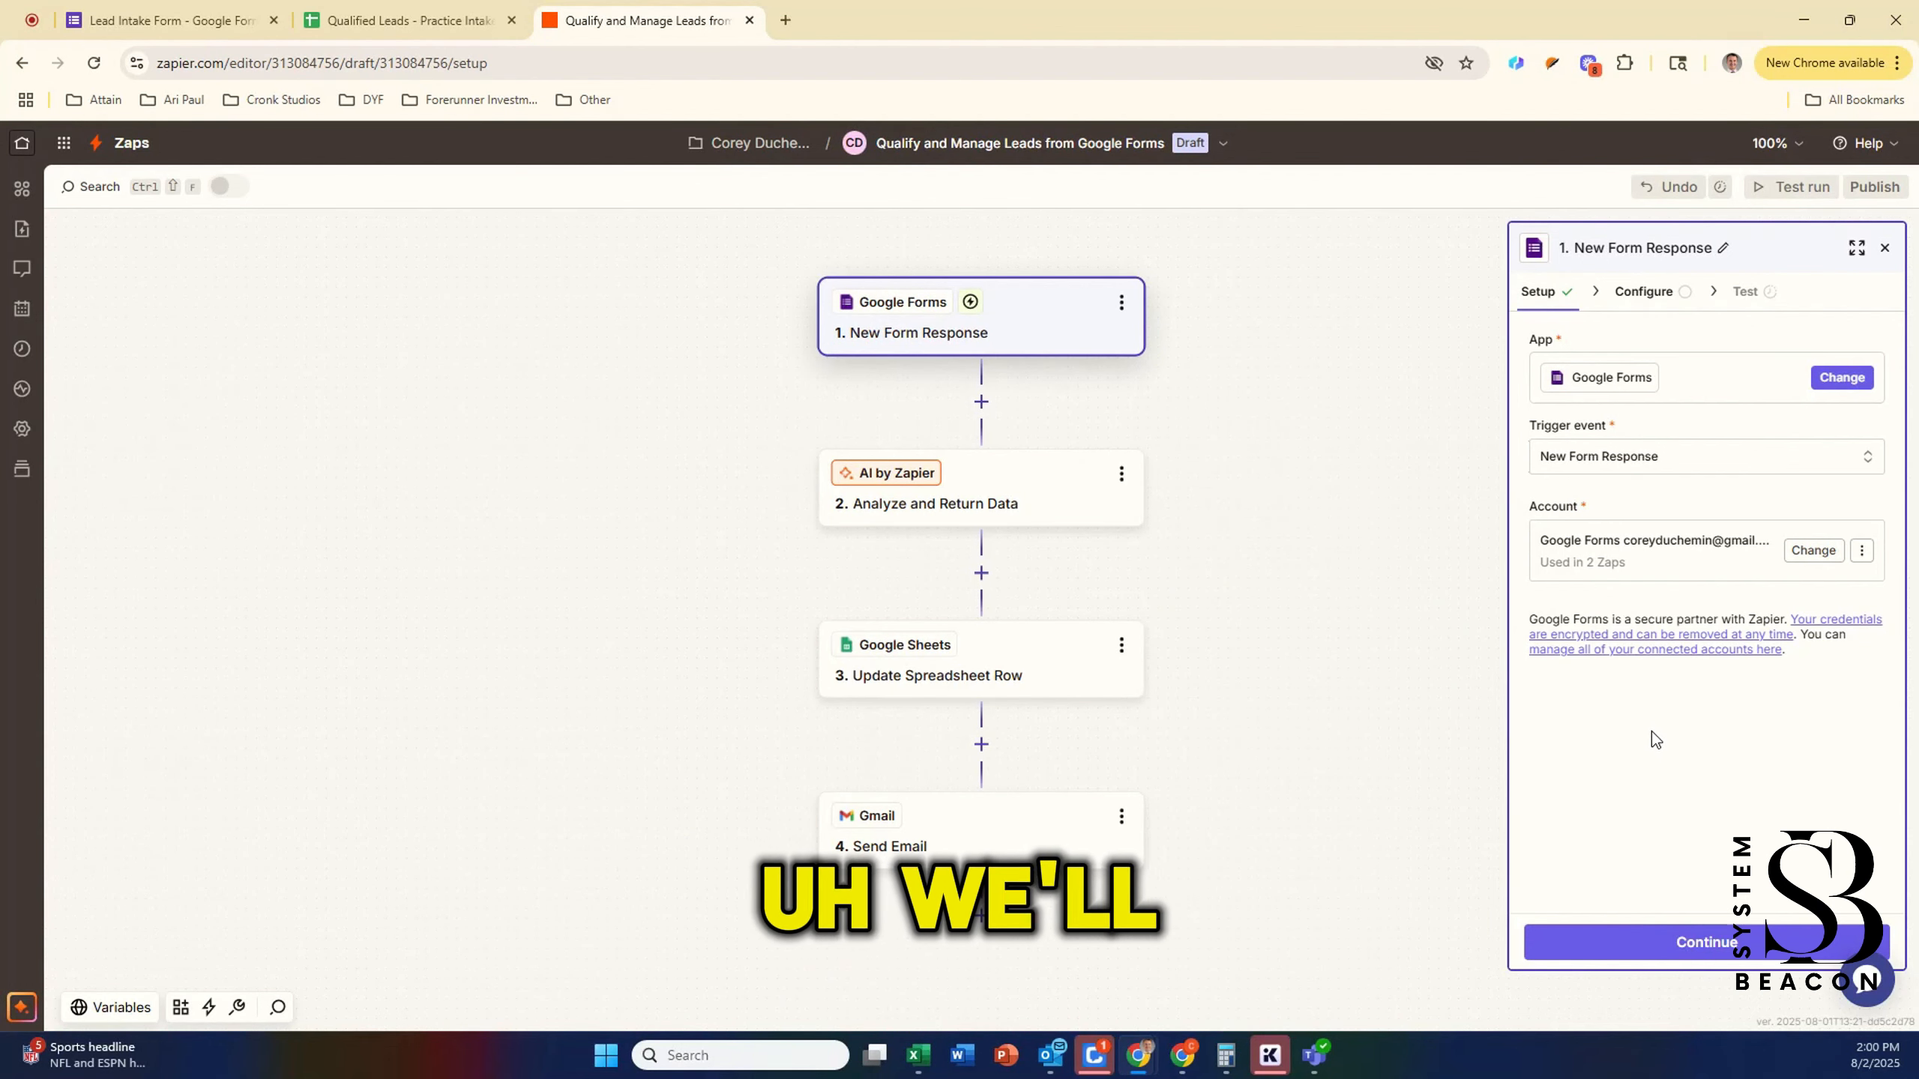
click(1687, 945)
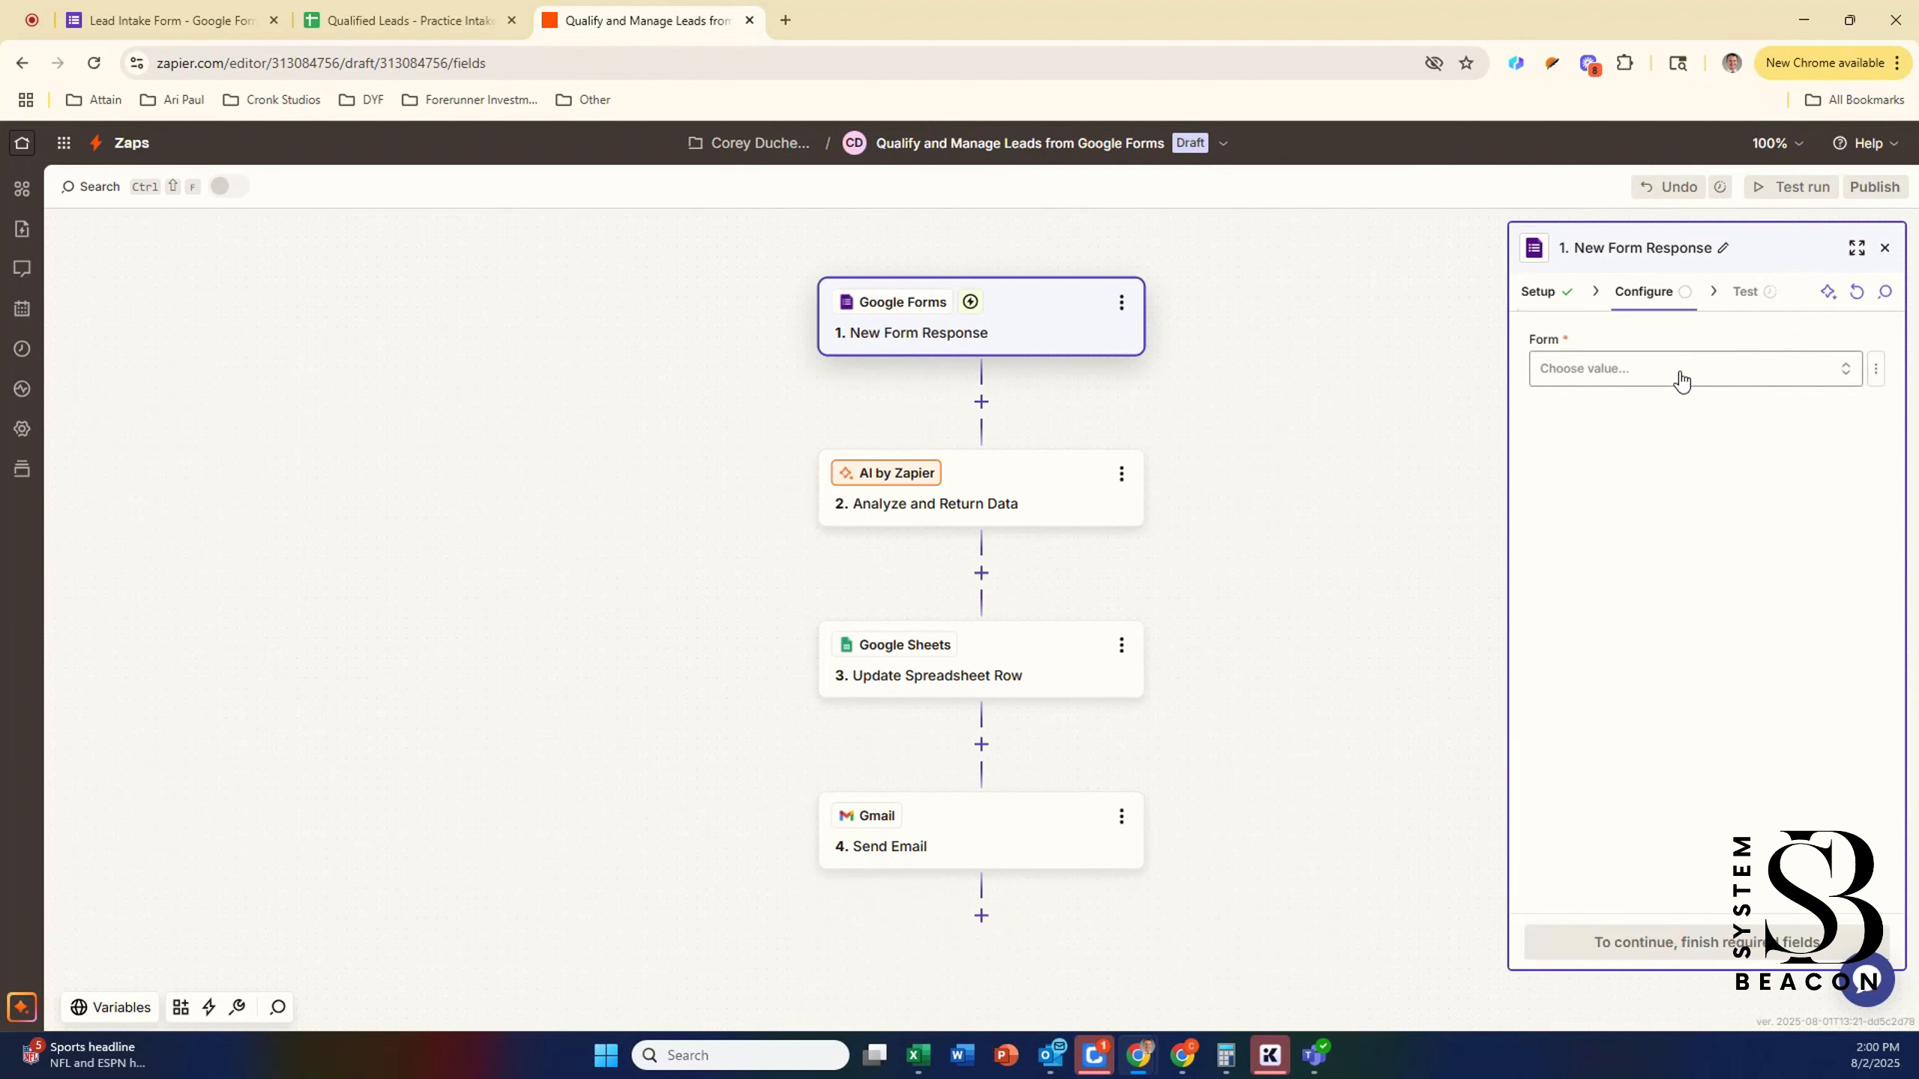
Step: Choose Lead Intake Form as the trigger's form and continue to testing
click(1672, 370)
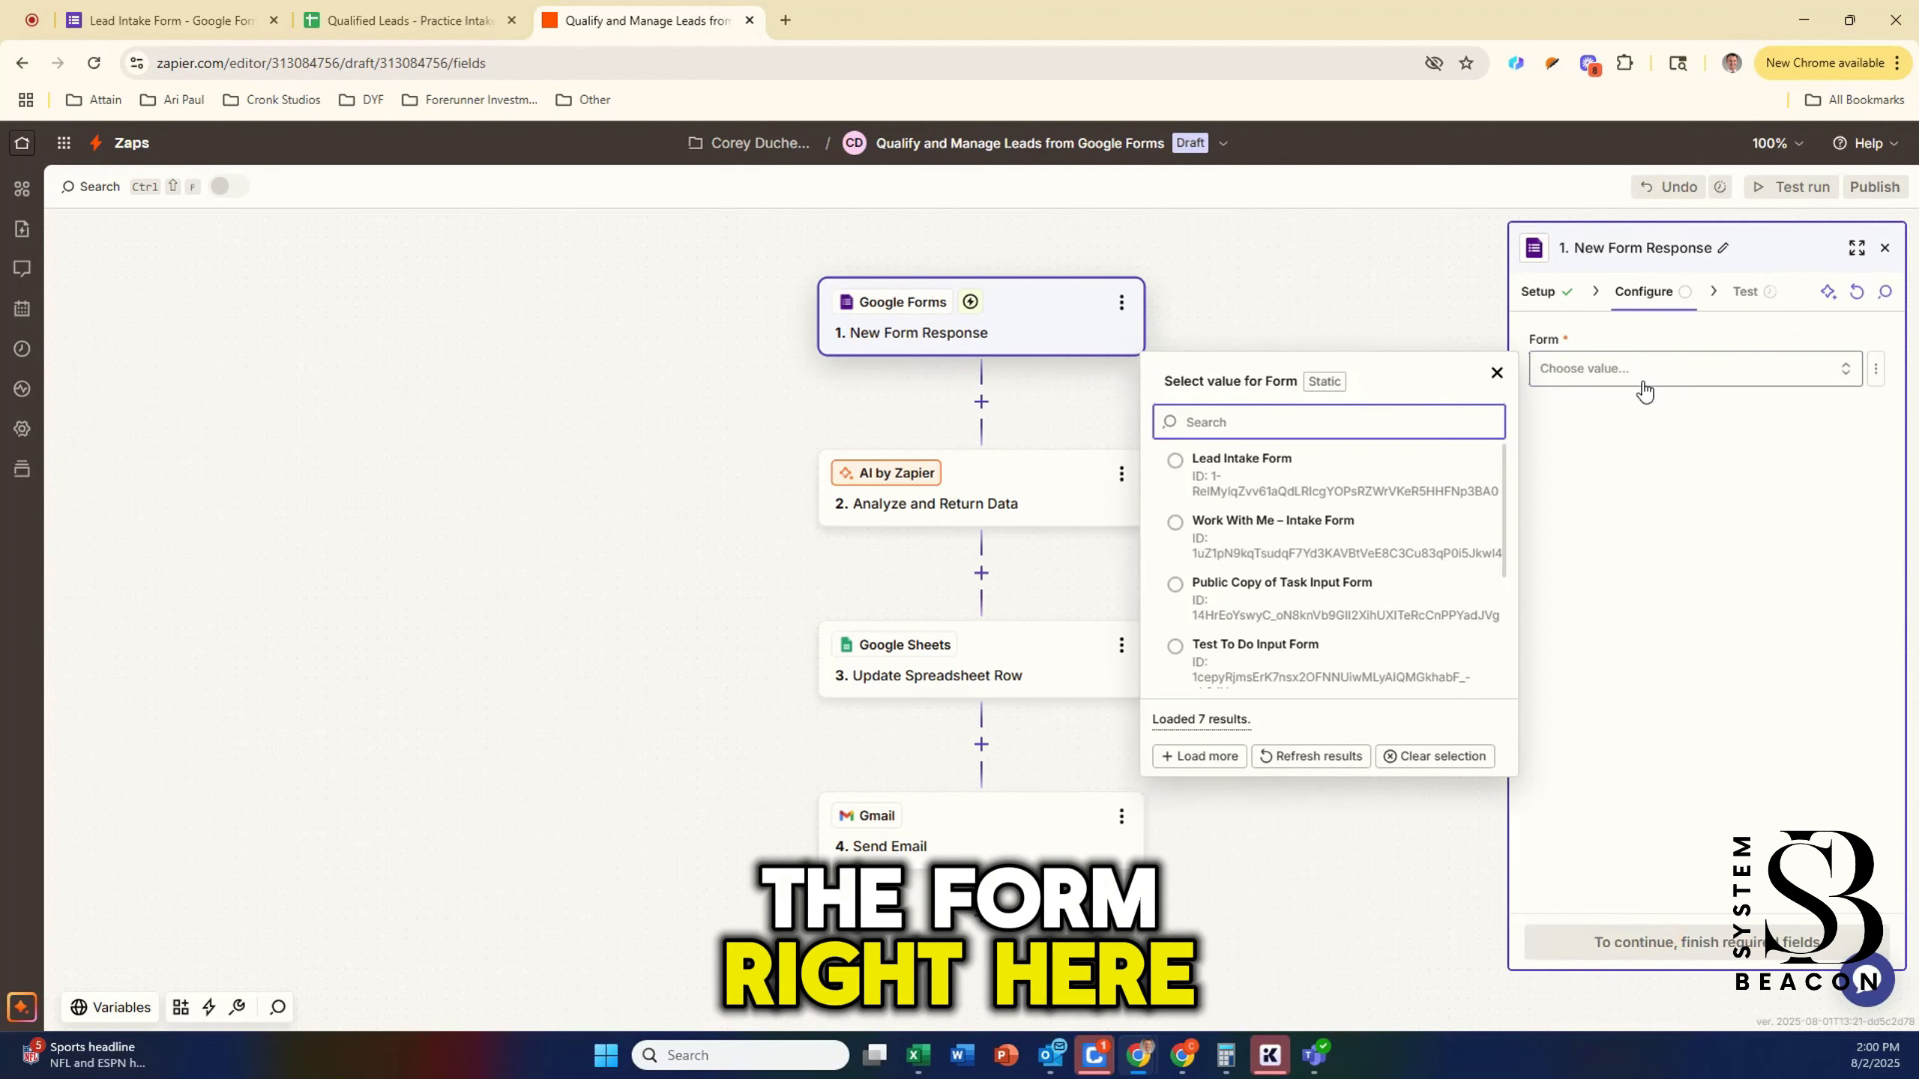
click(1213, 477)
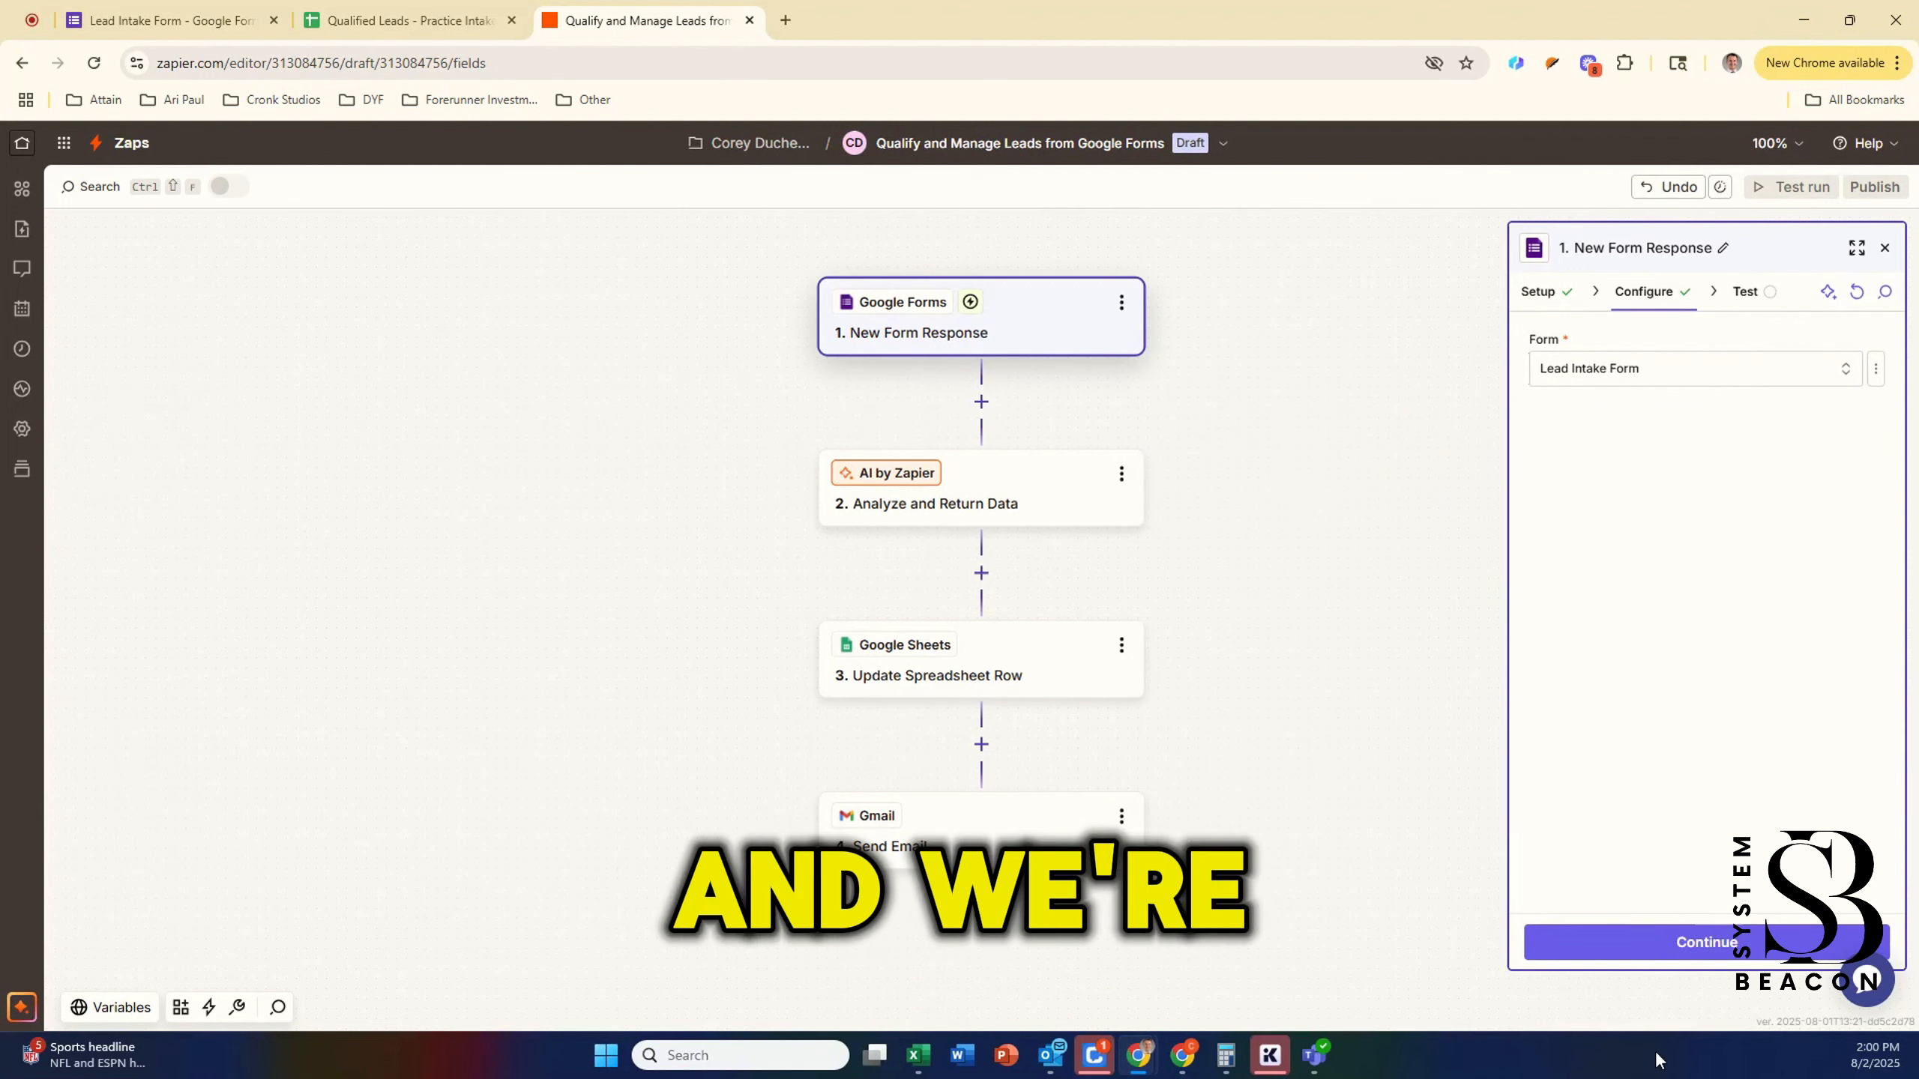
click(1670, 942)
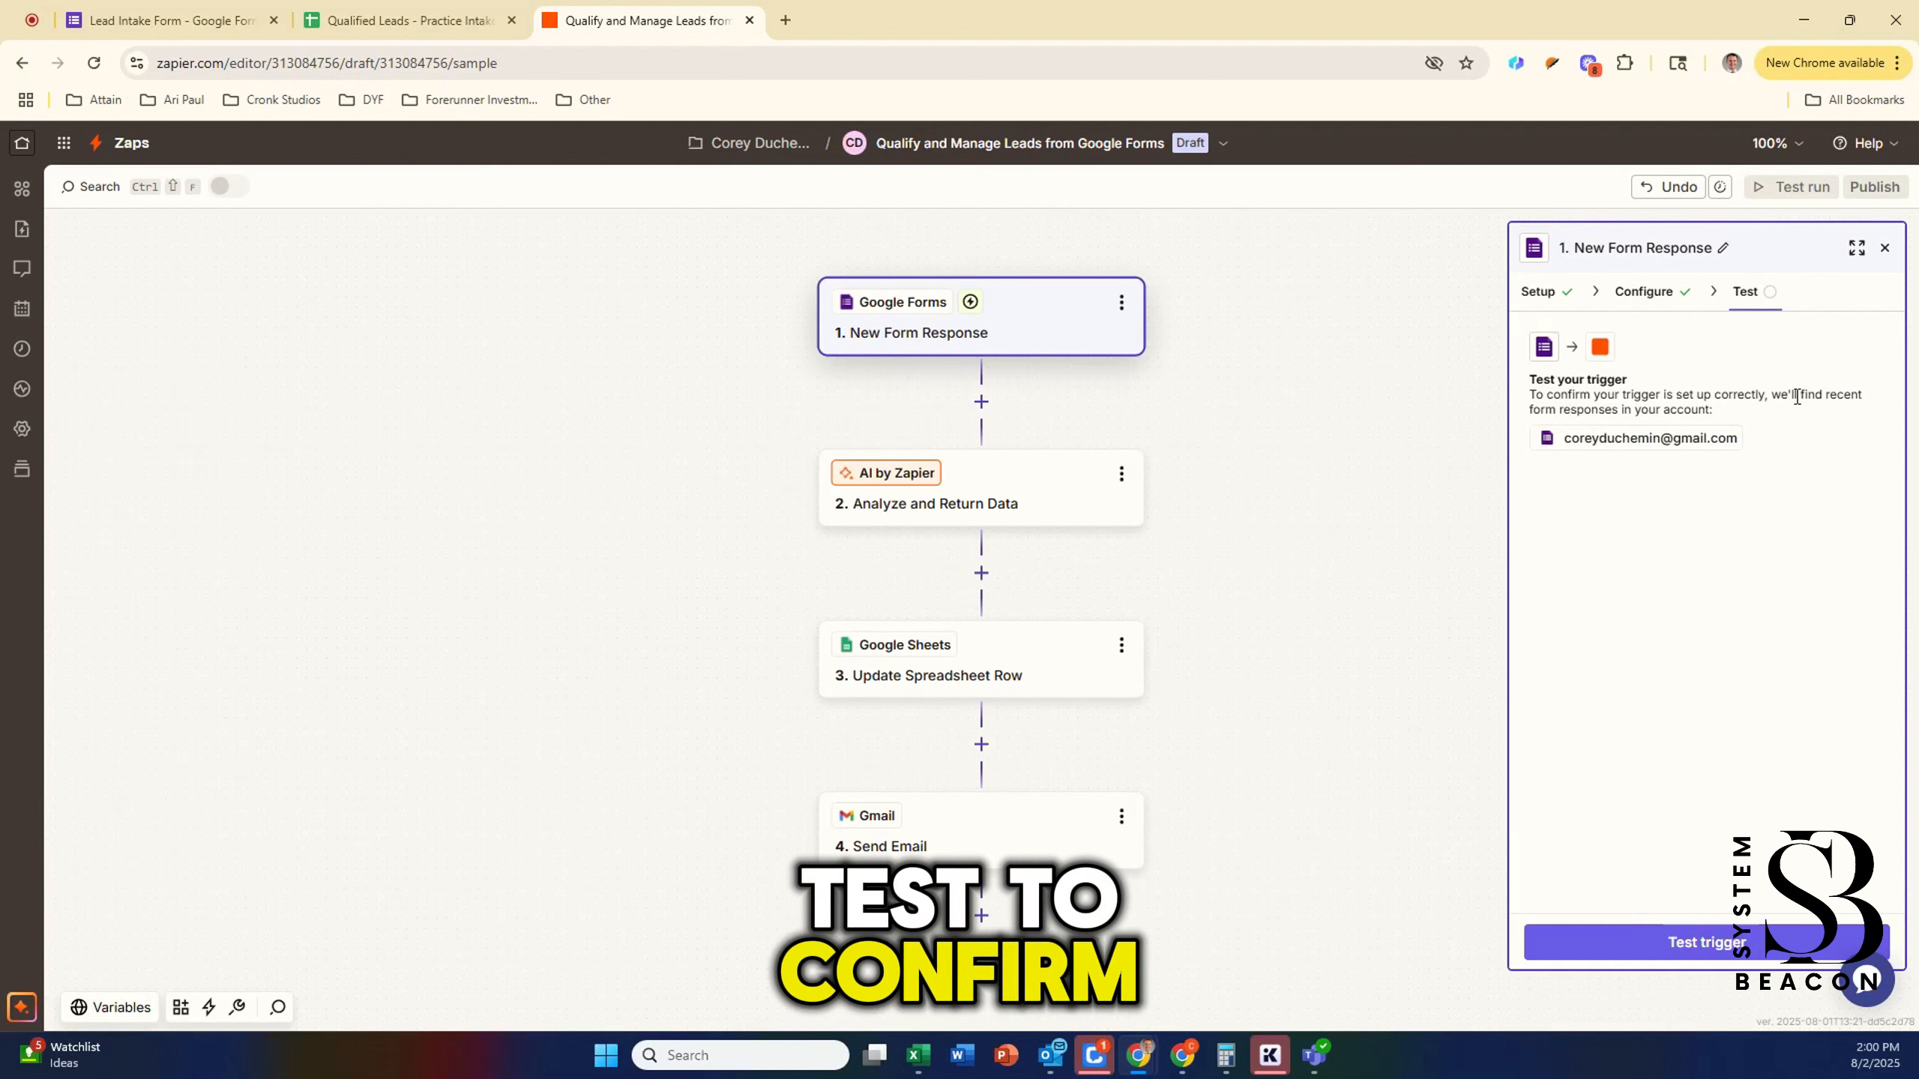
Step: Test the trigger, inspect the sample Form Response A fields, then go to the Google Forms tab
click(1643, 941)
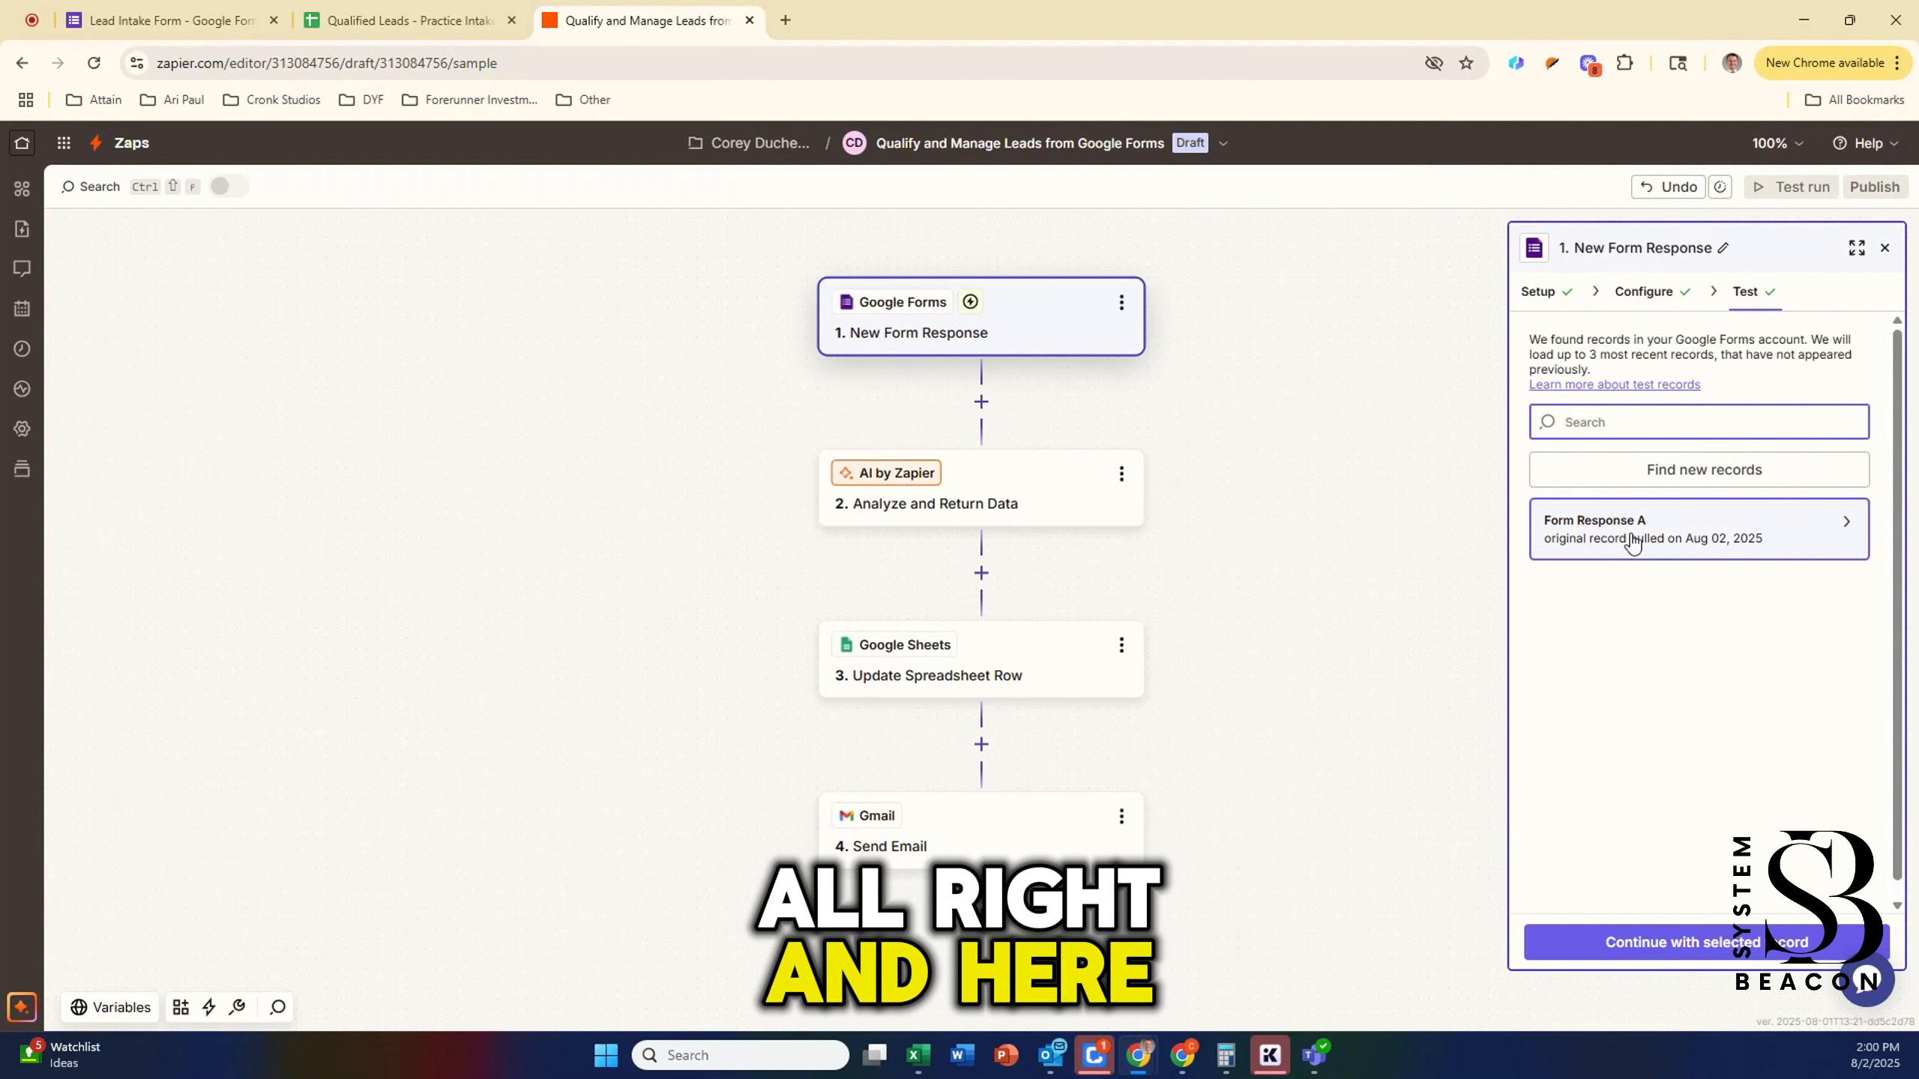
click(1738, 541)
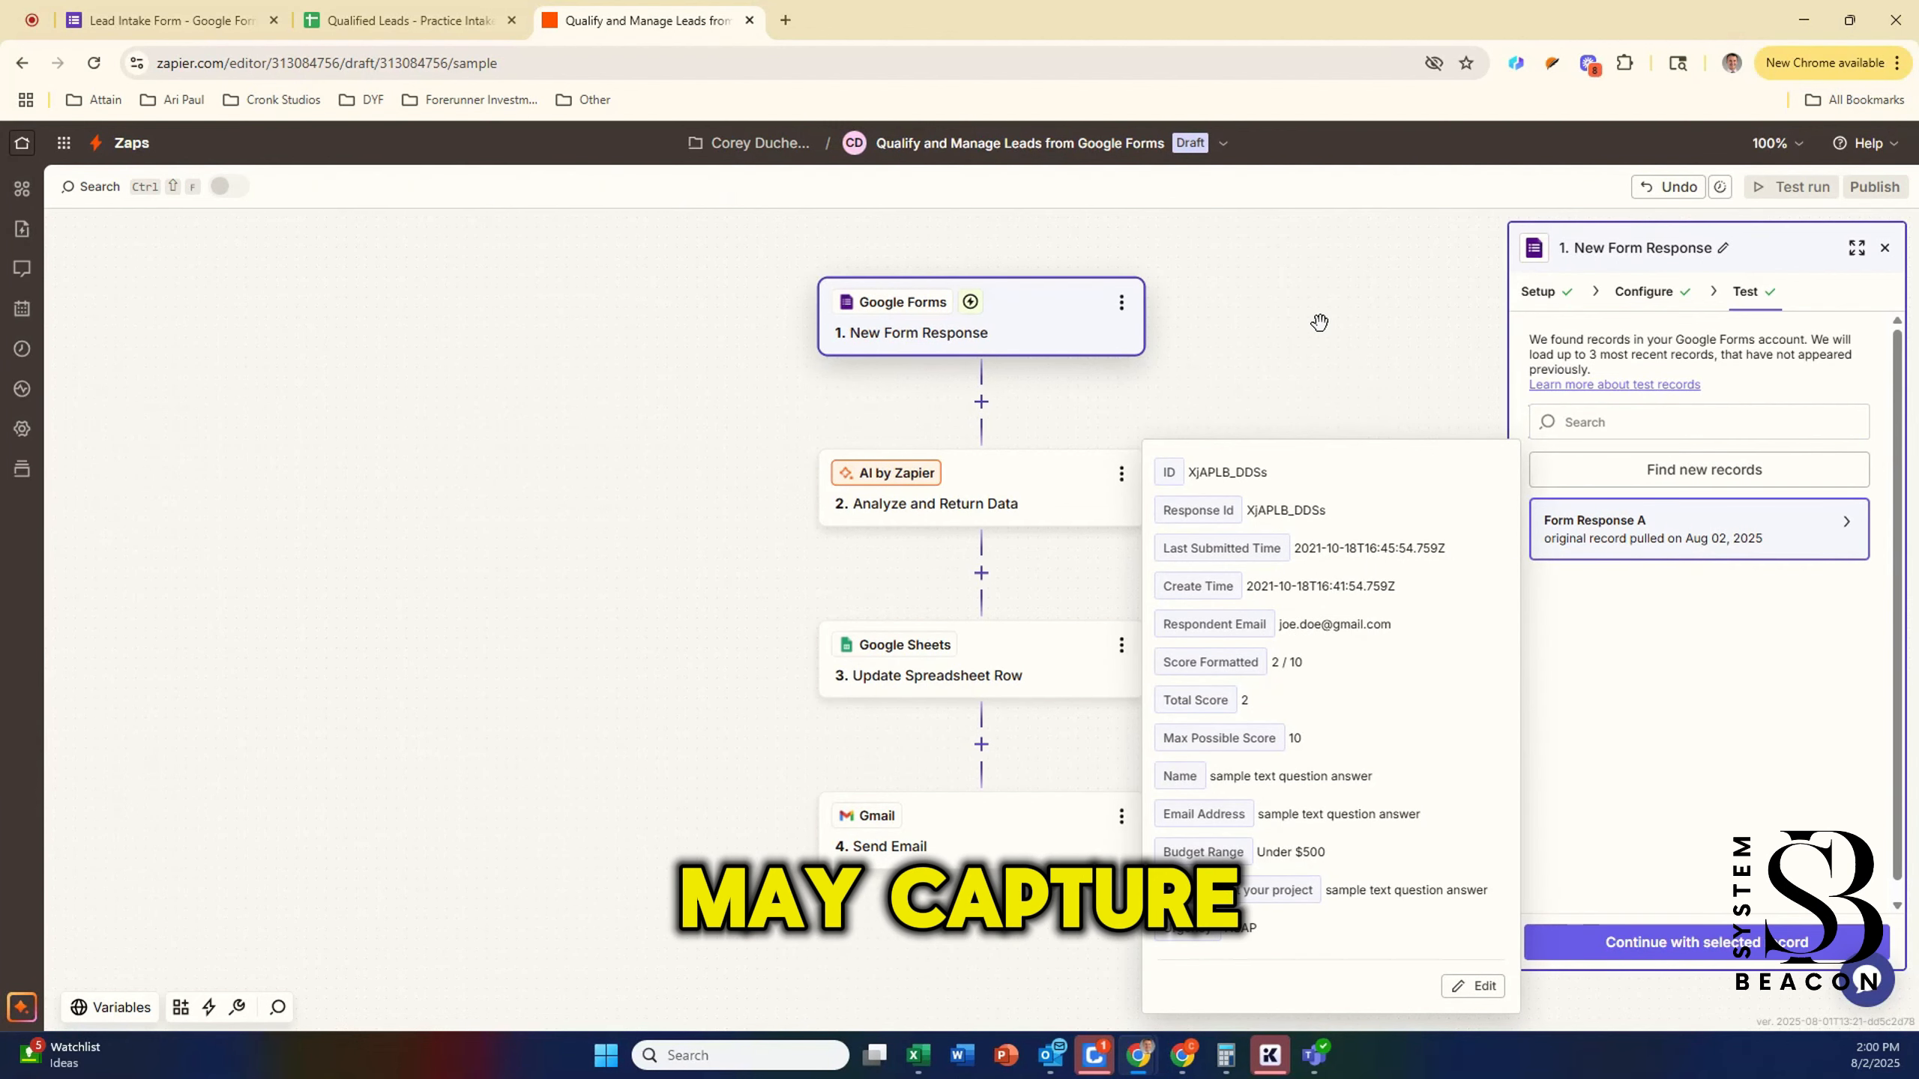
click(159, 23)
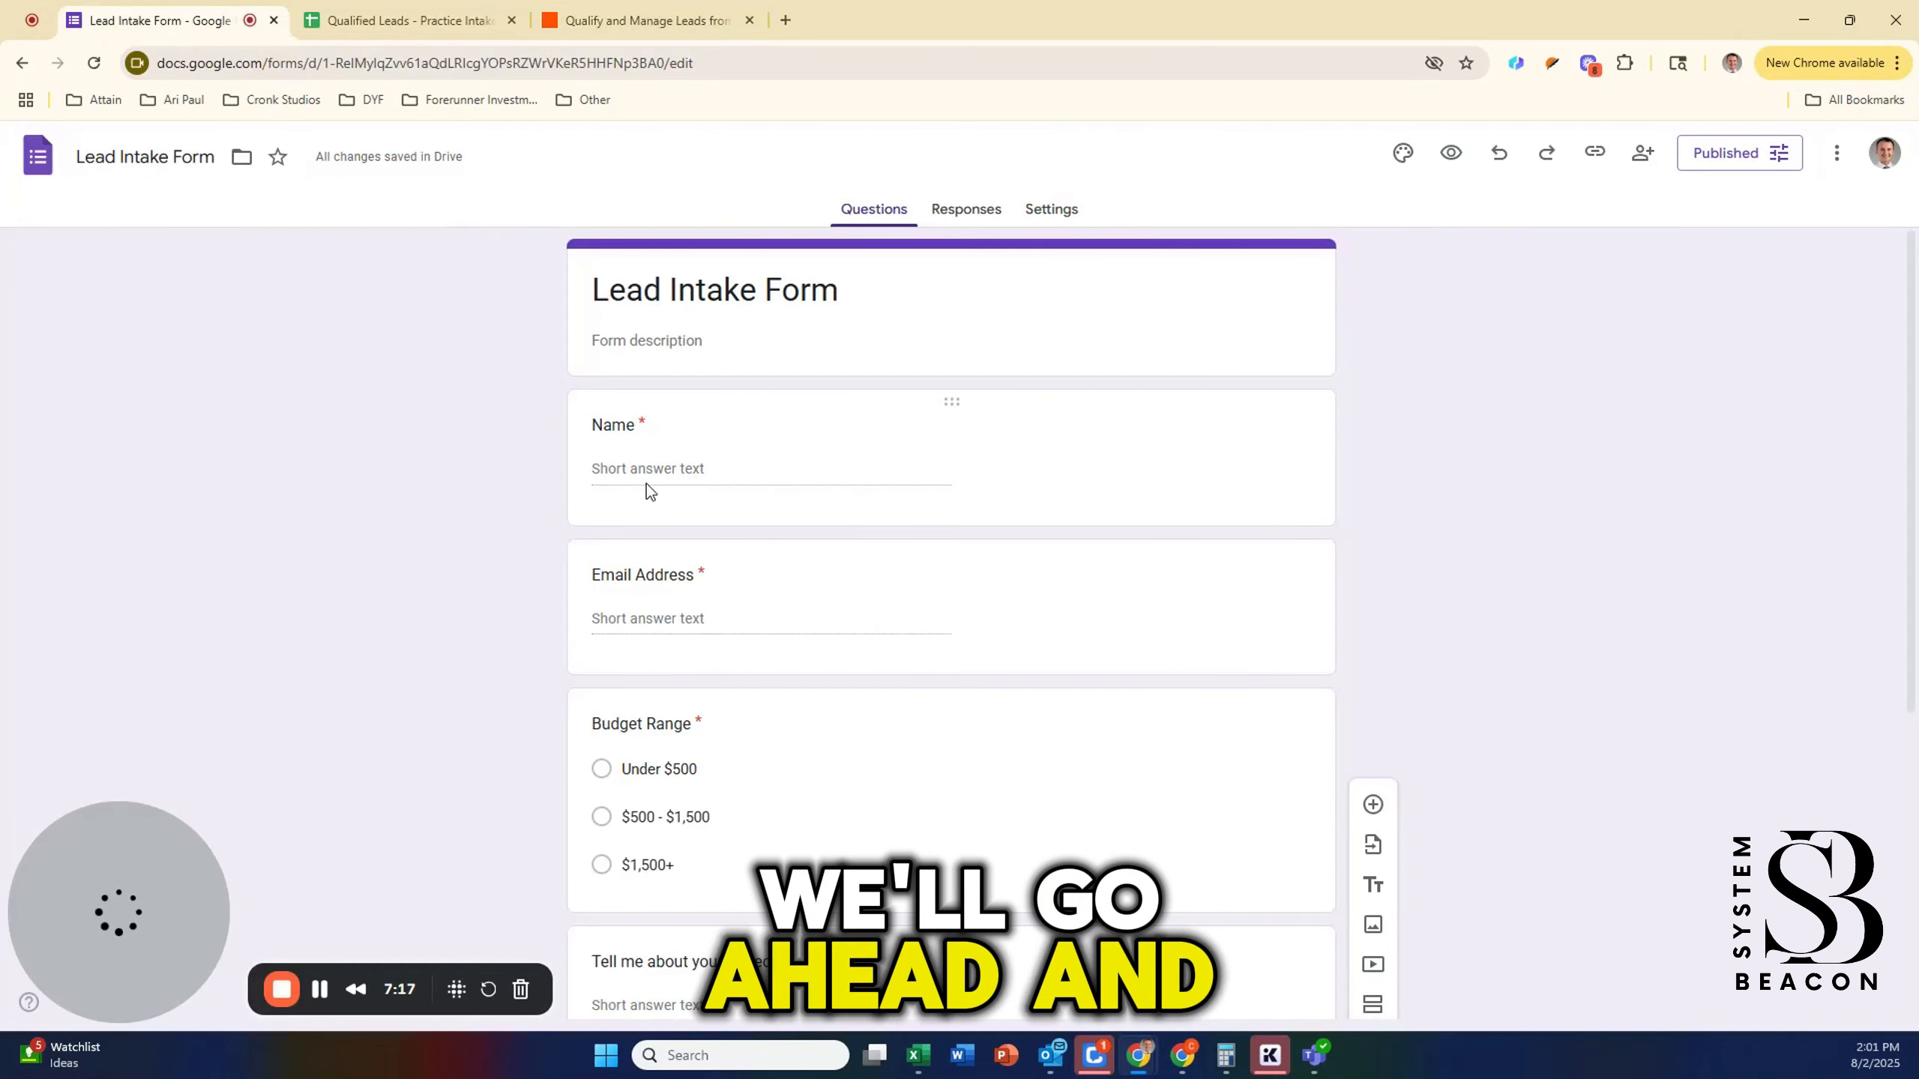
Step: Copy the form's responder link and load it in the address bar
click(1596, 153)
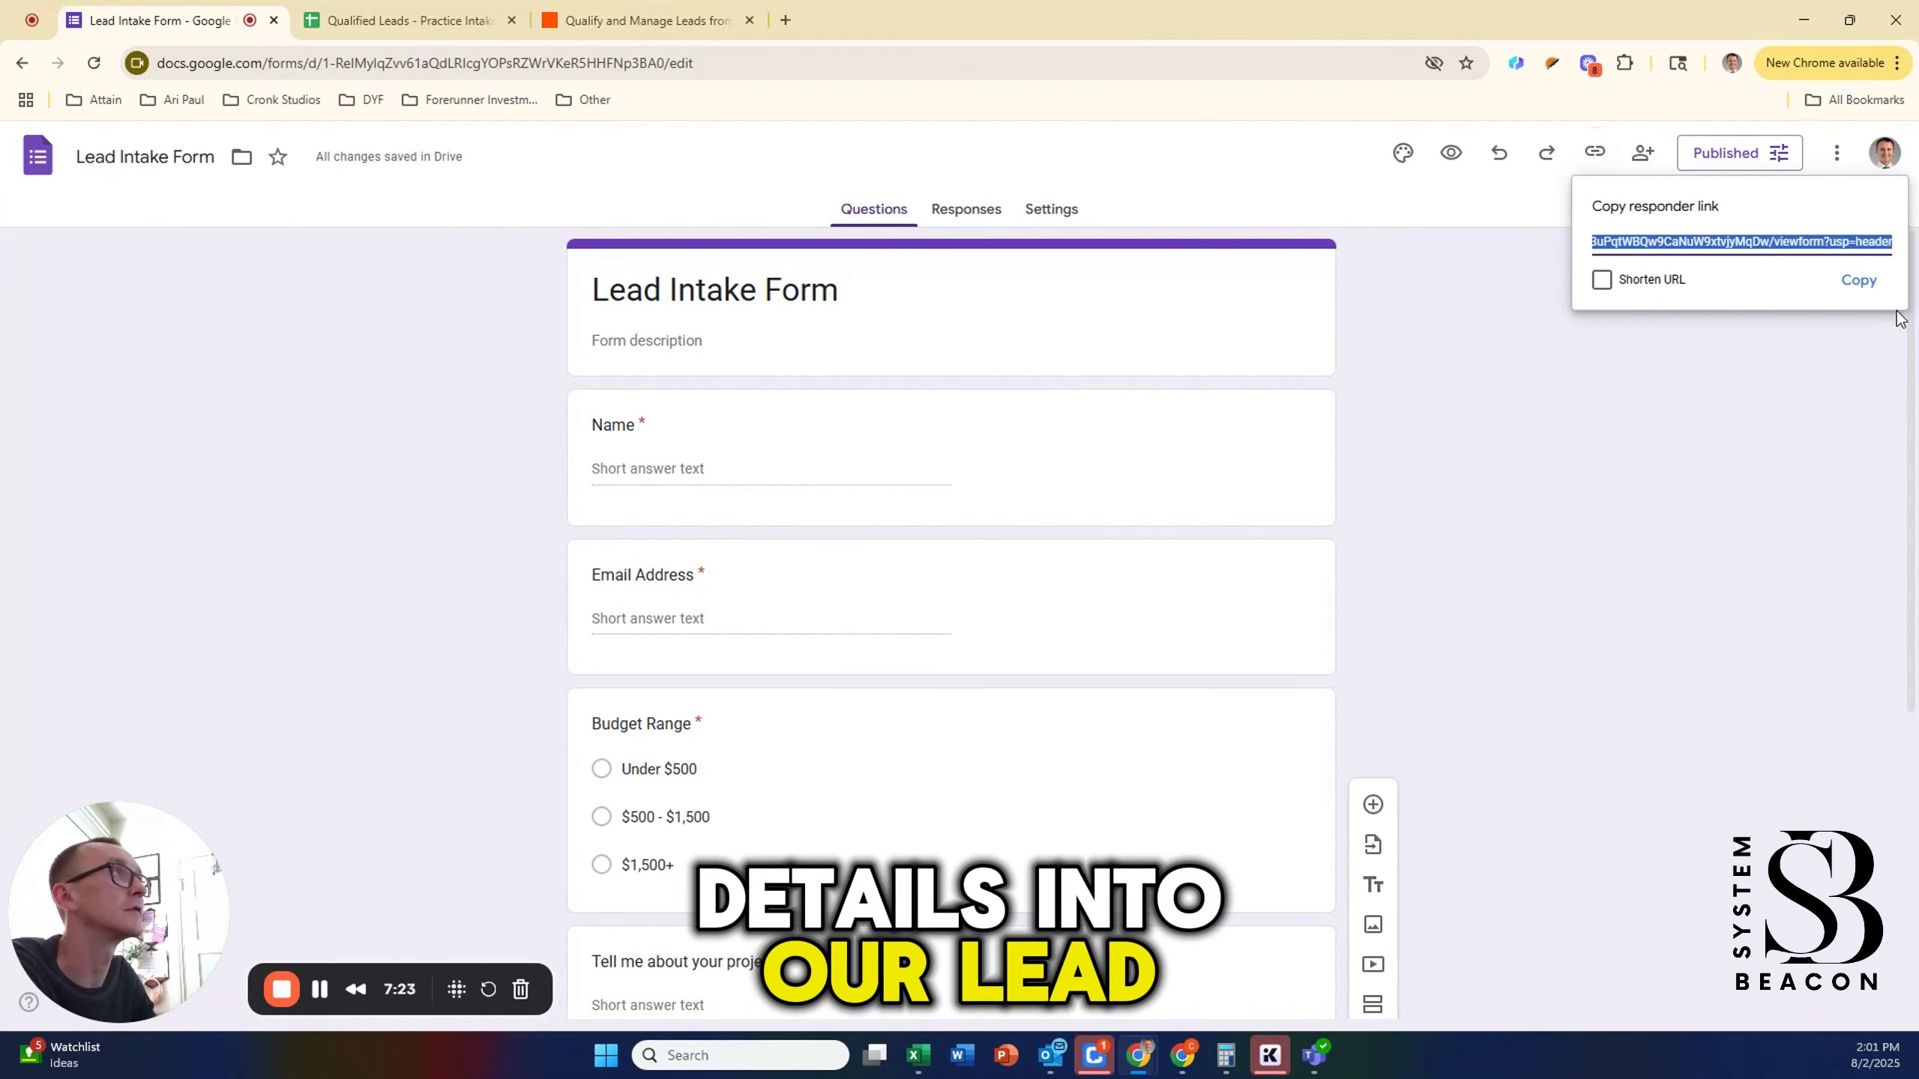
click(1860, 282)
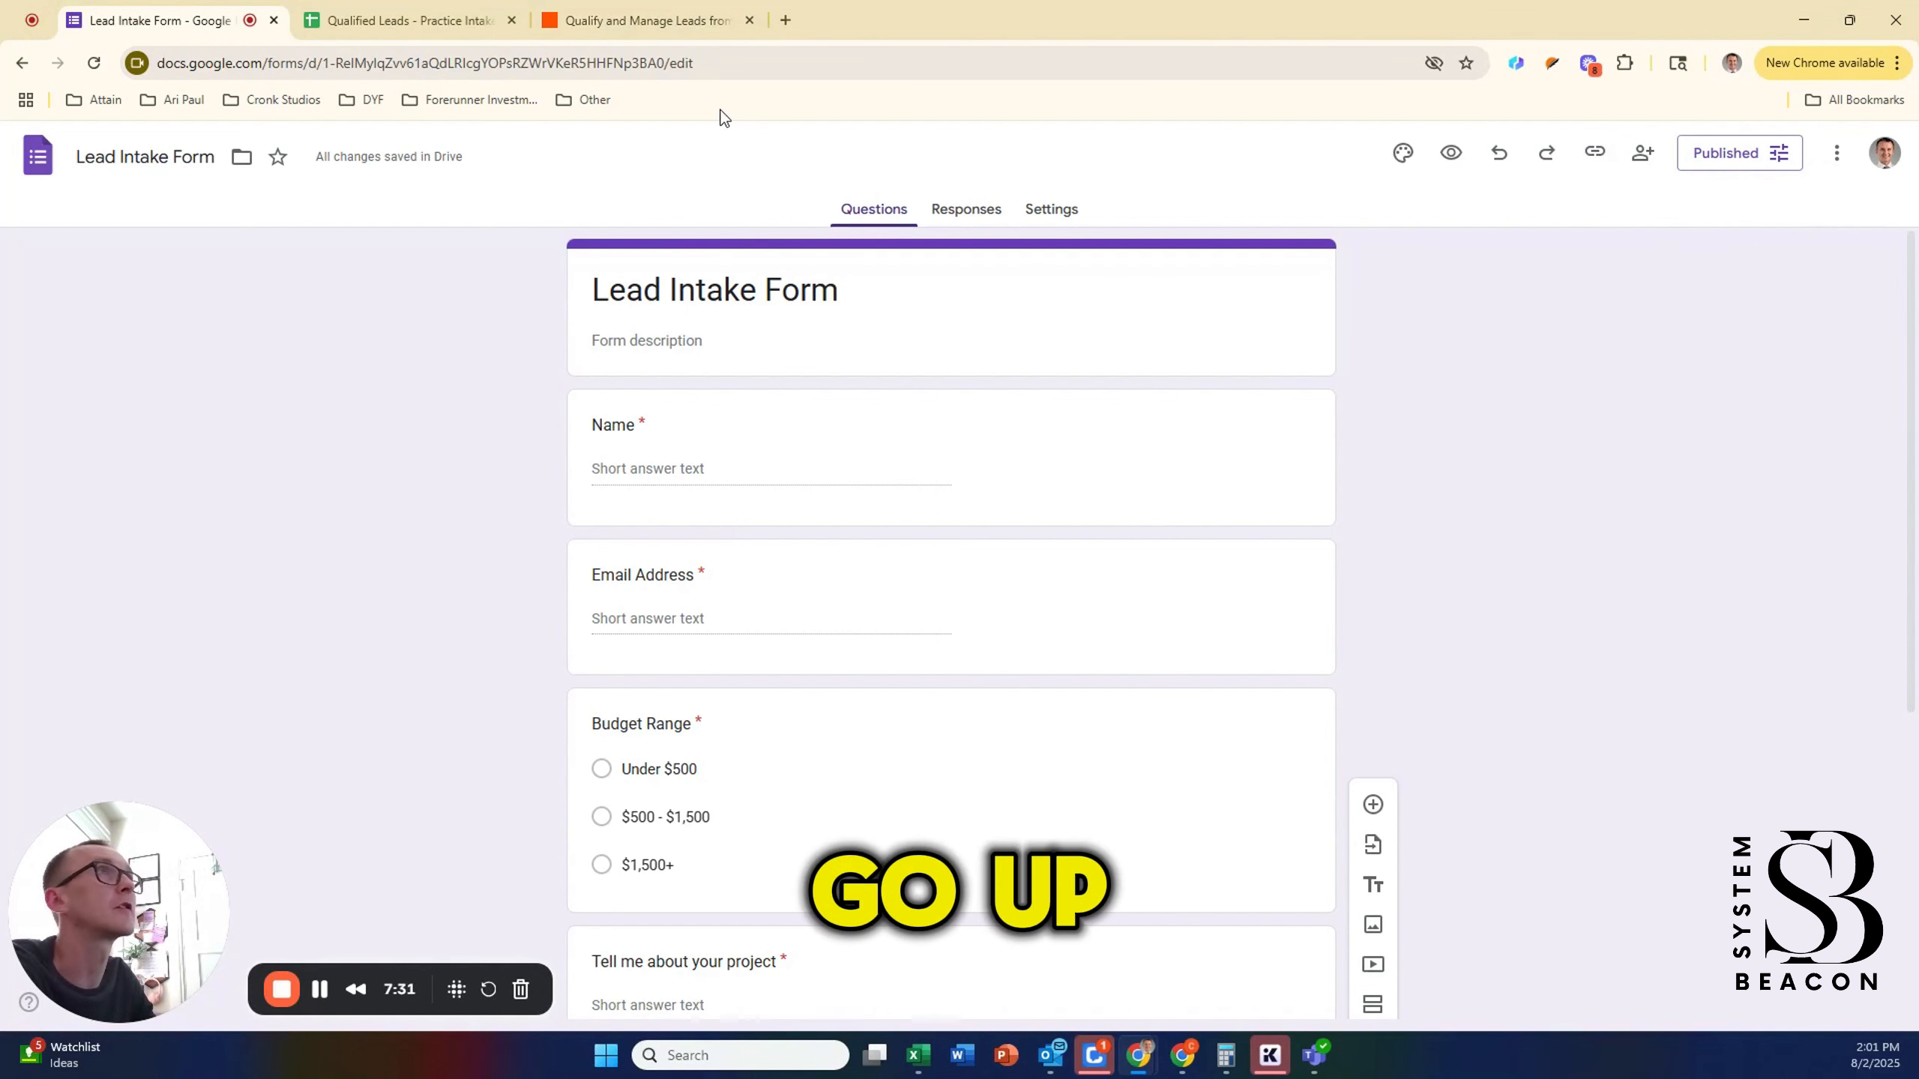
click(728, 66)
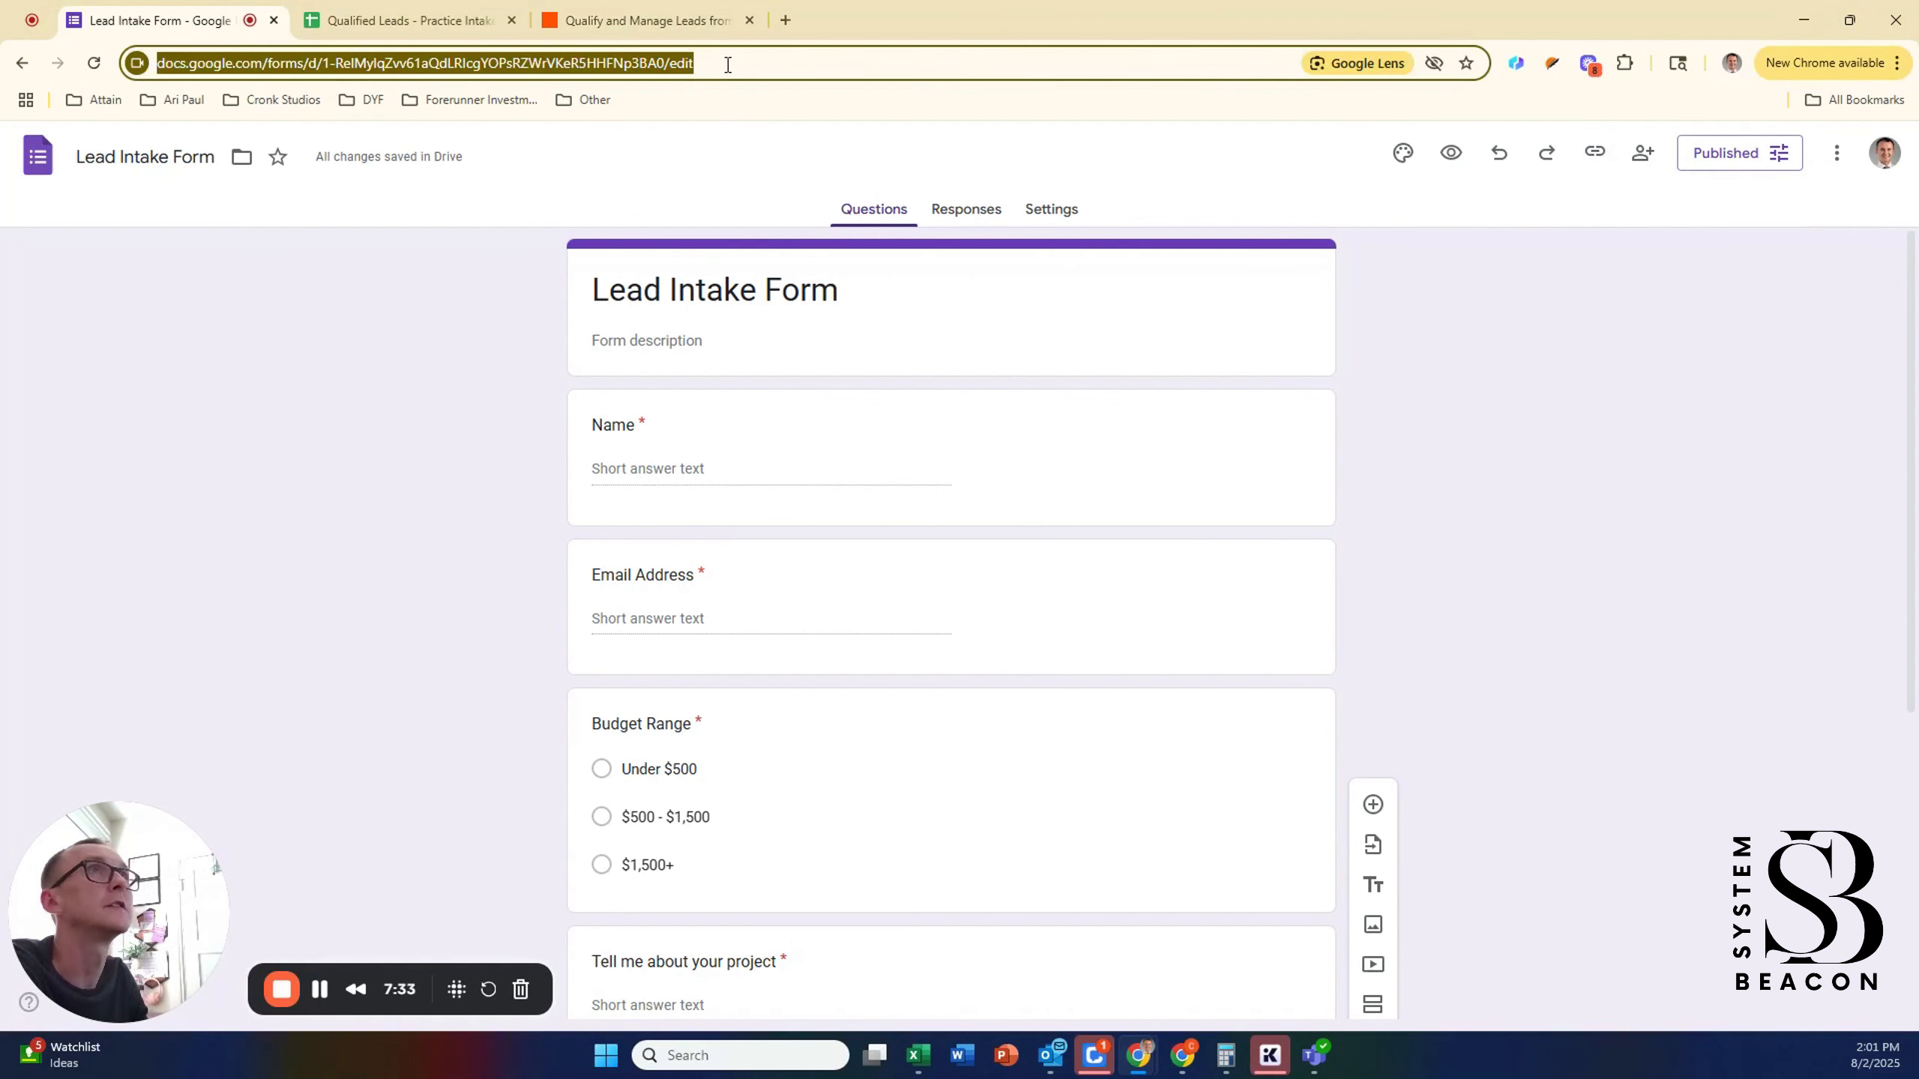
key(ctrl+v)
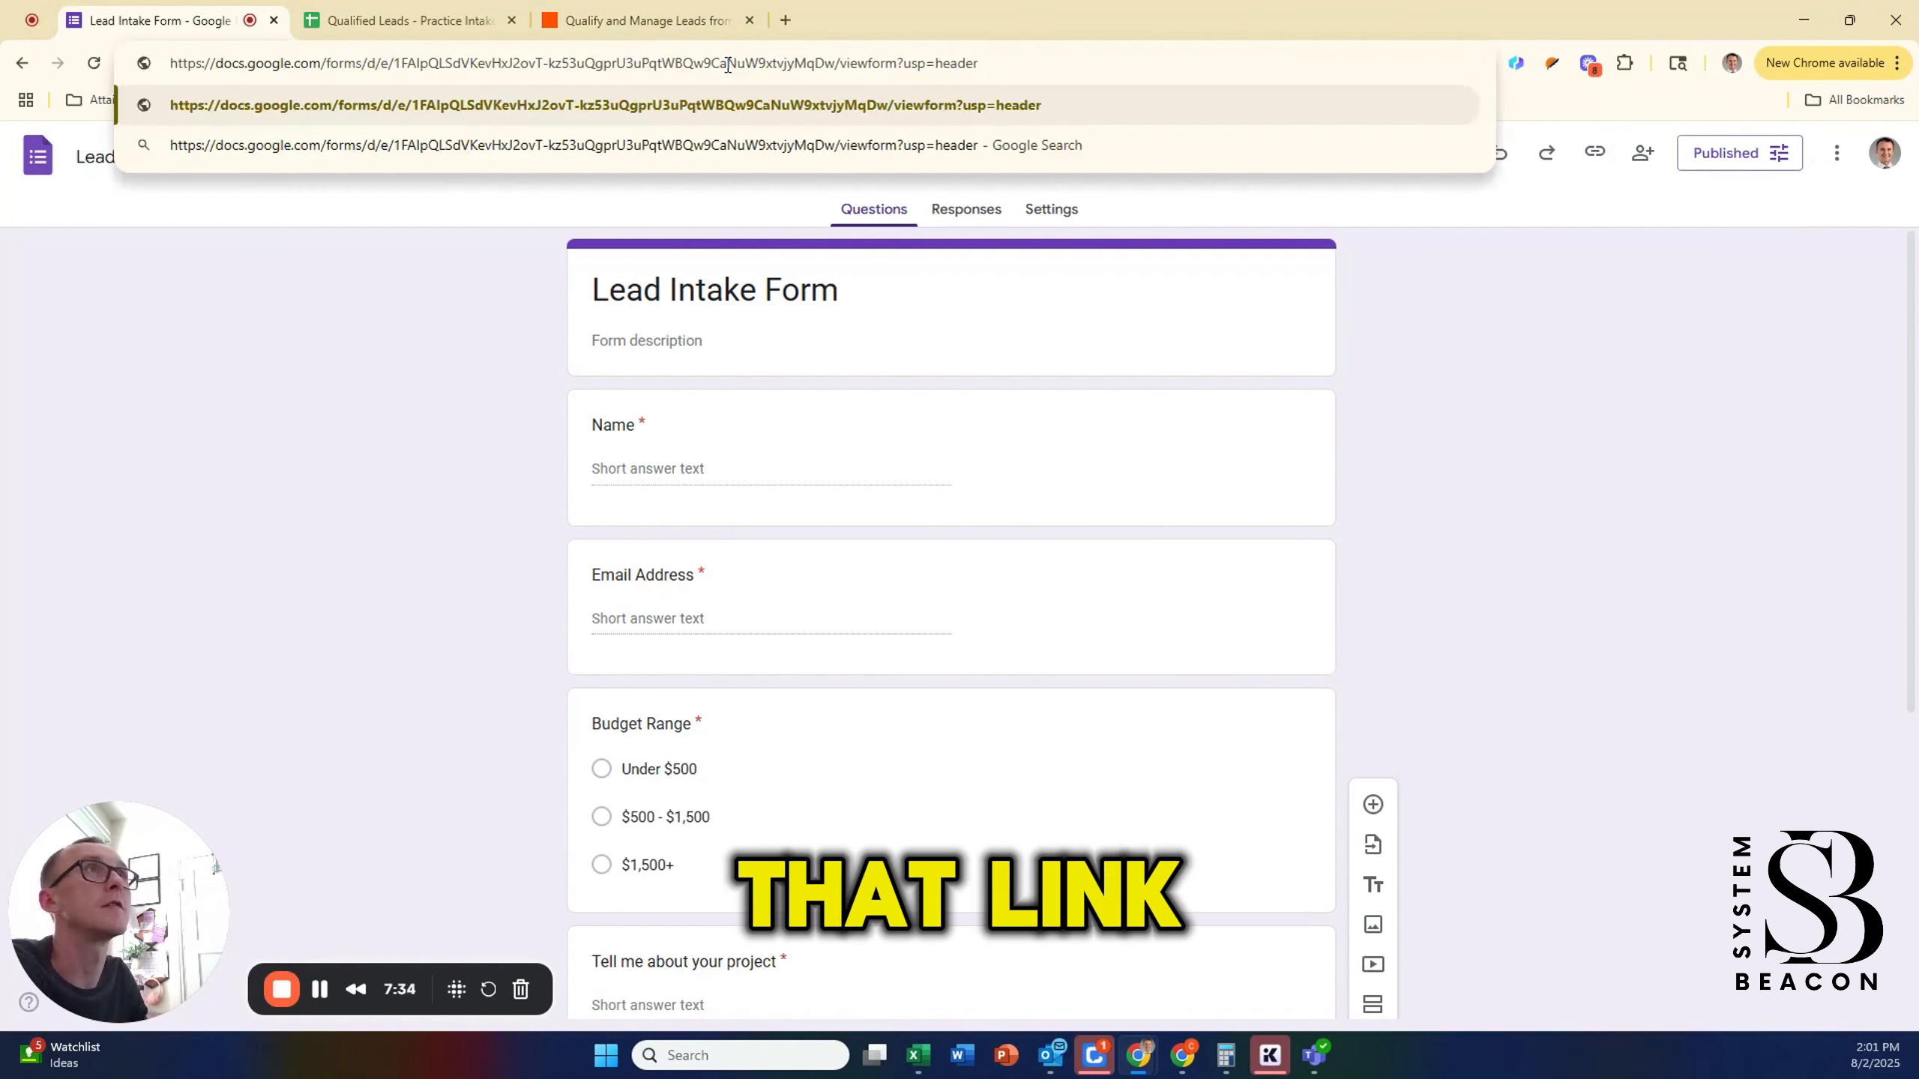
key(Return)
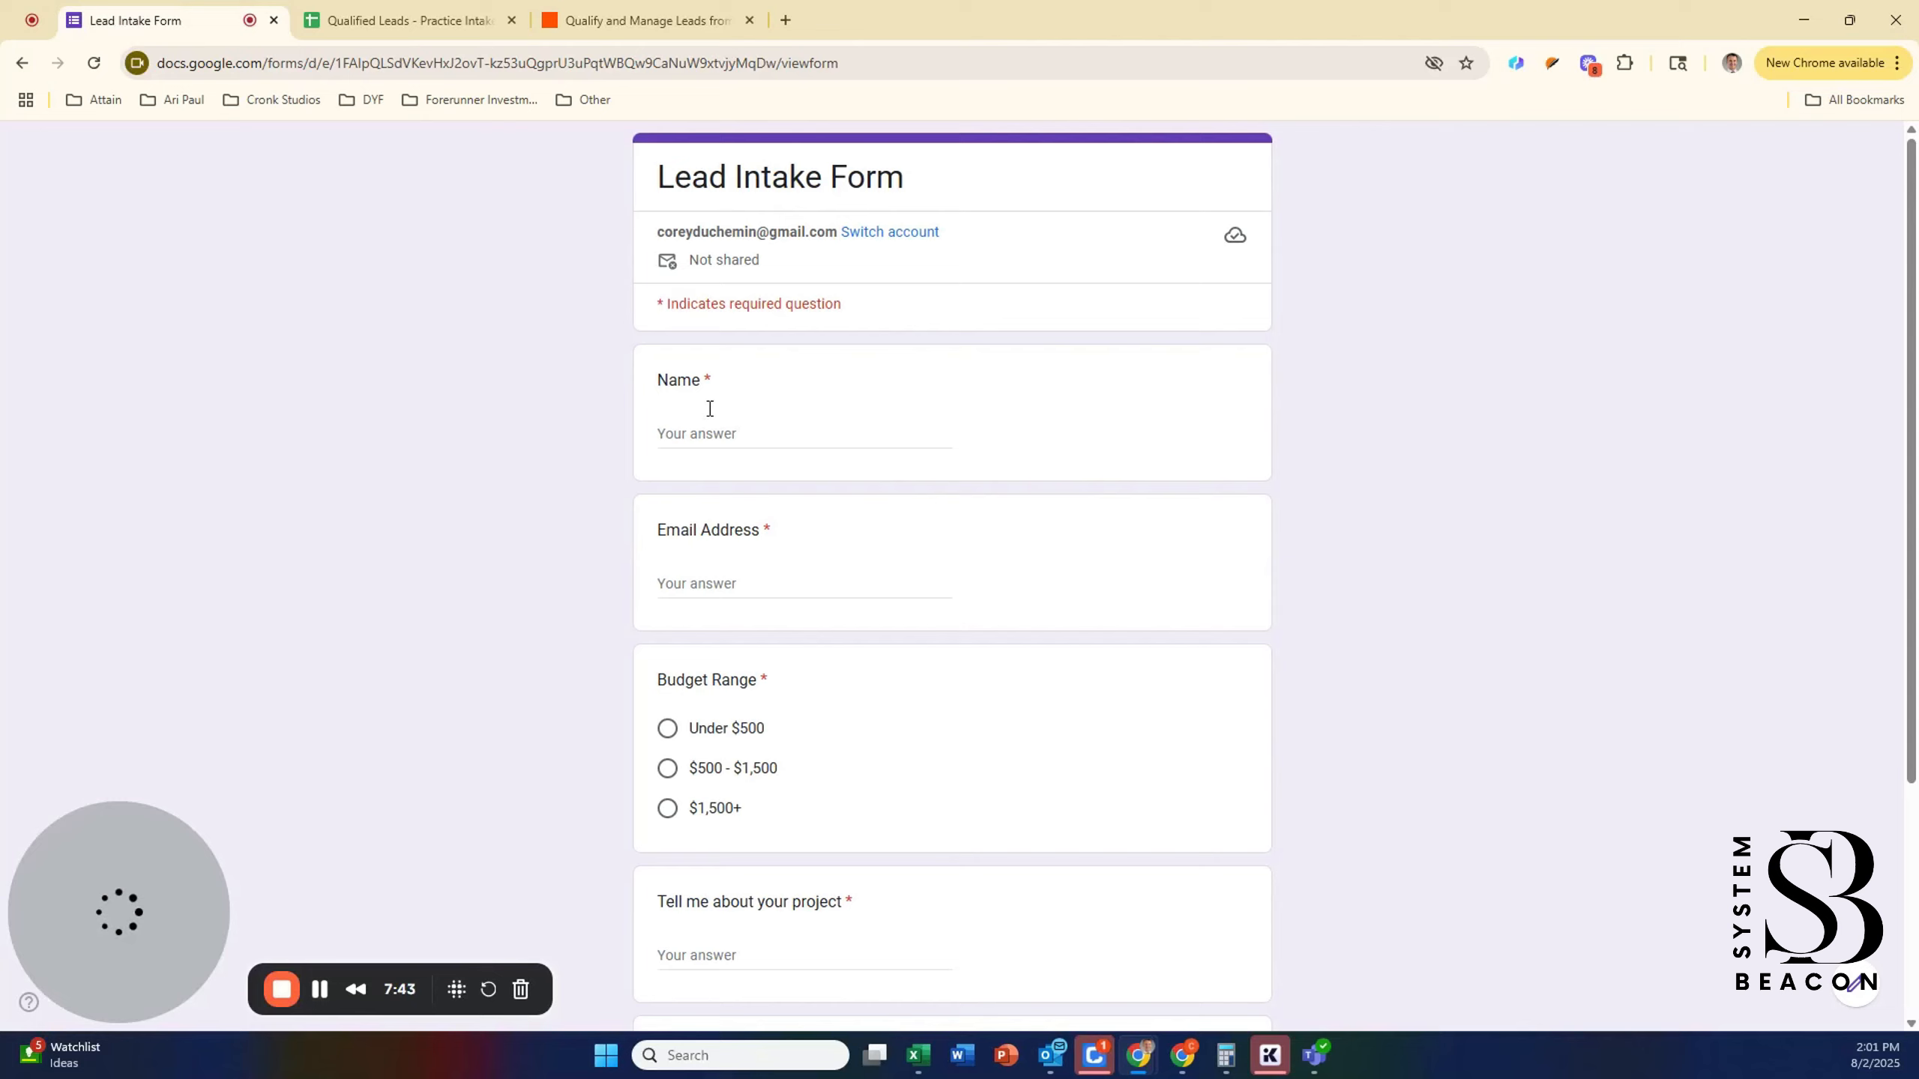
Step: Fill in the test lead's name and e-mail address
click(762, 434)
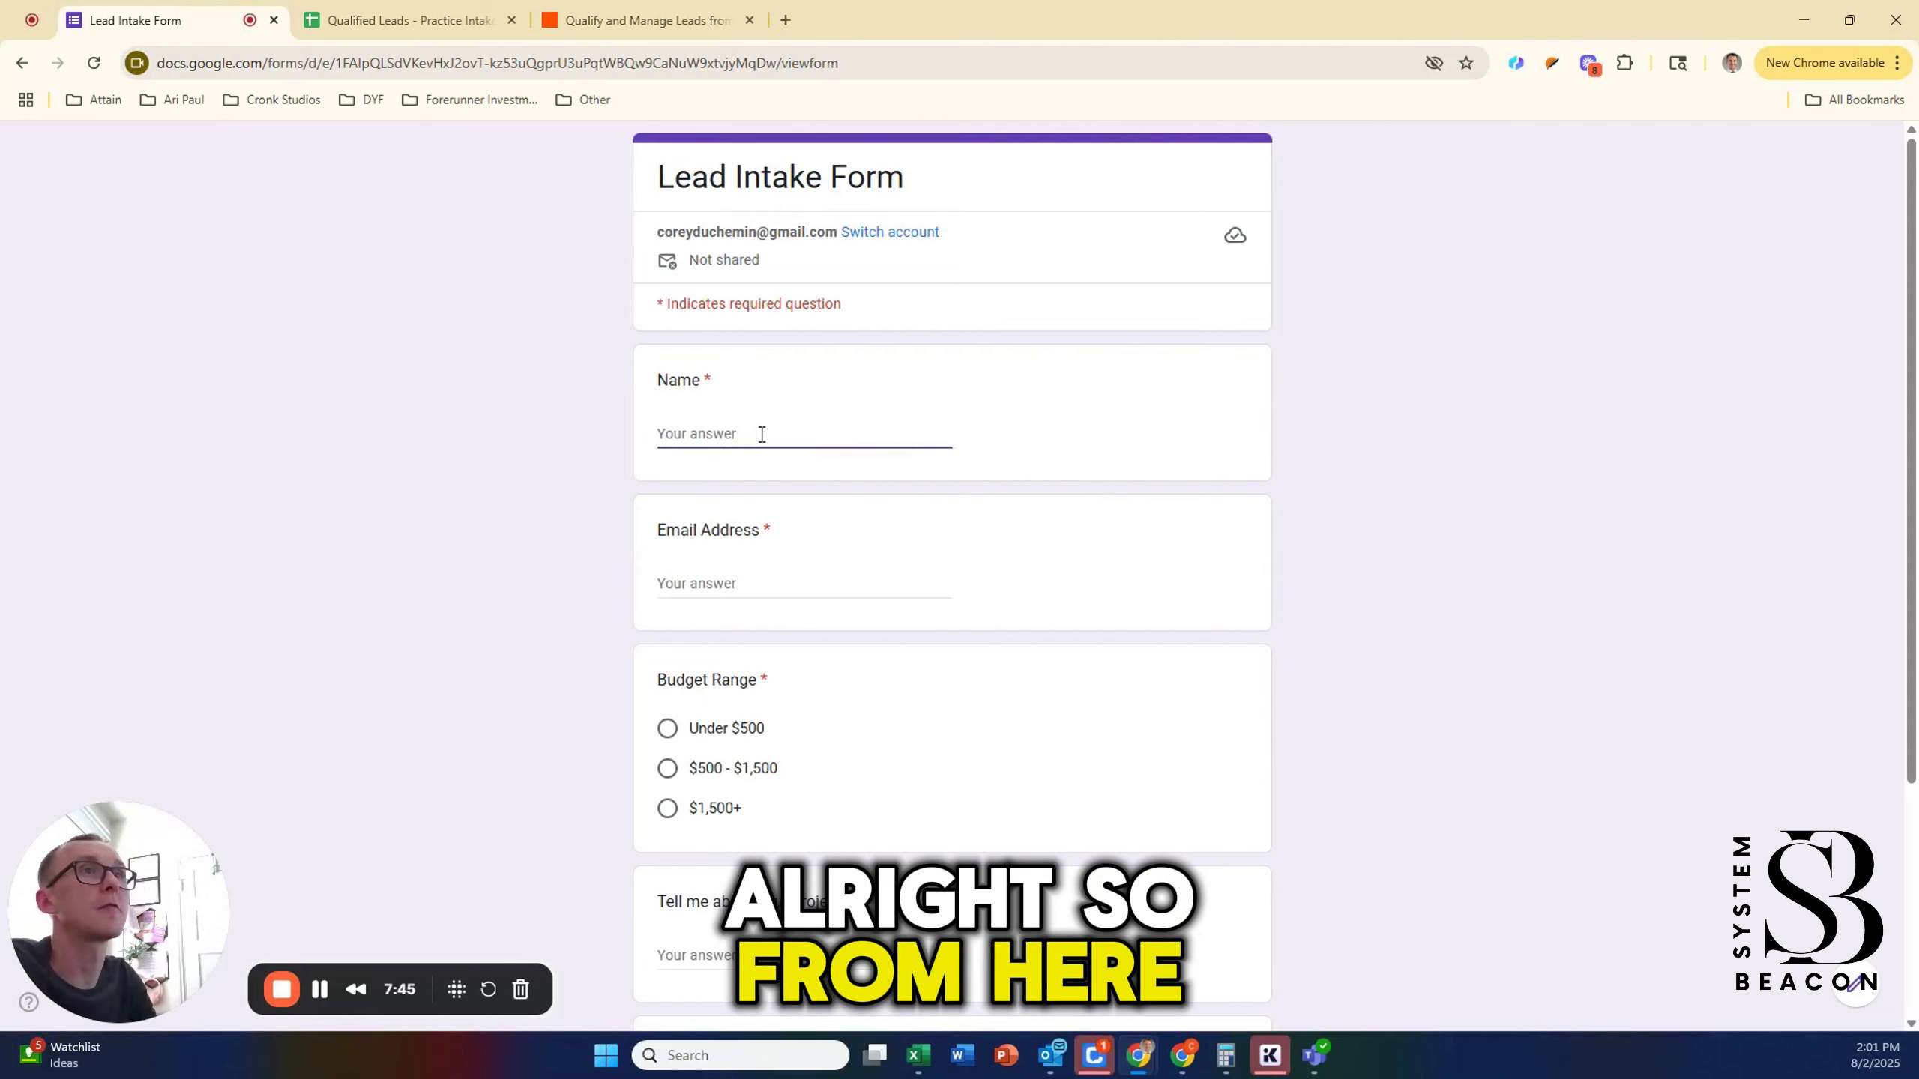
text(c)
key(BackSpace)
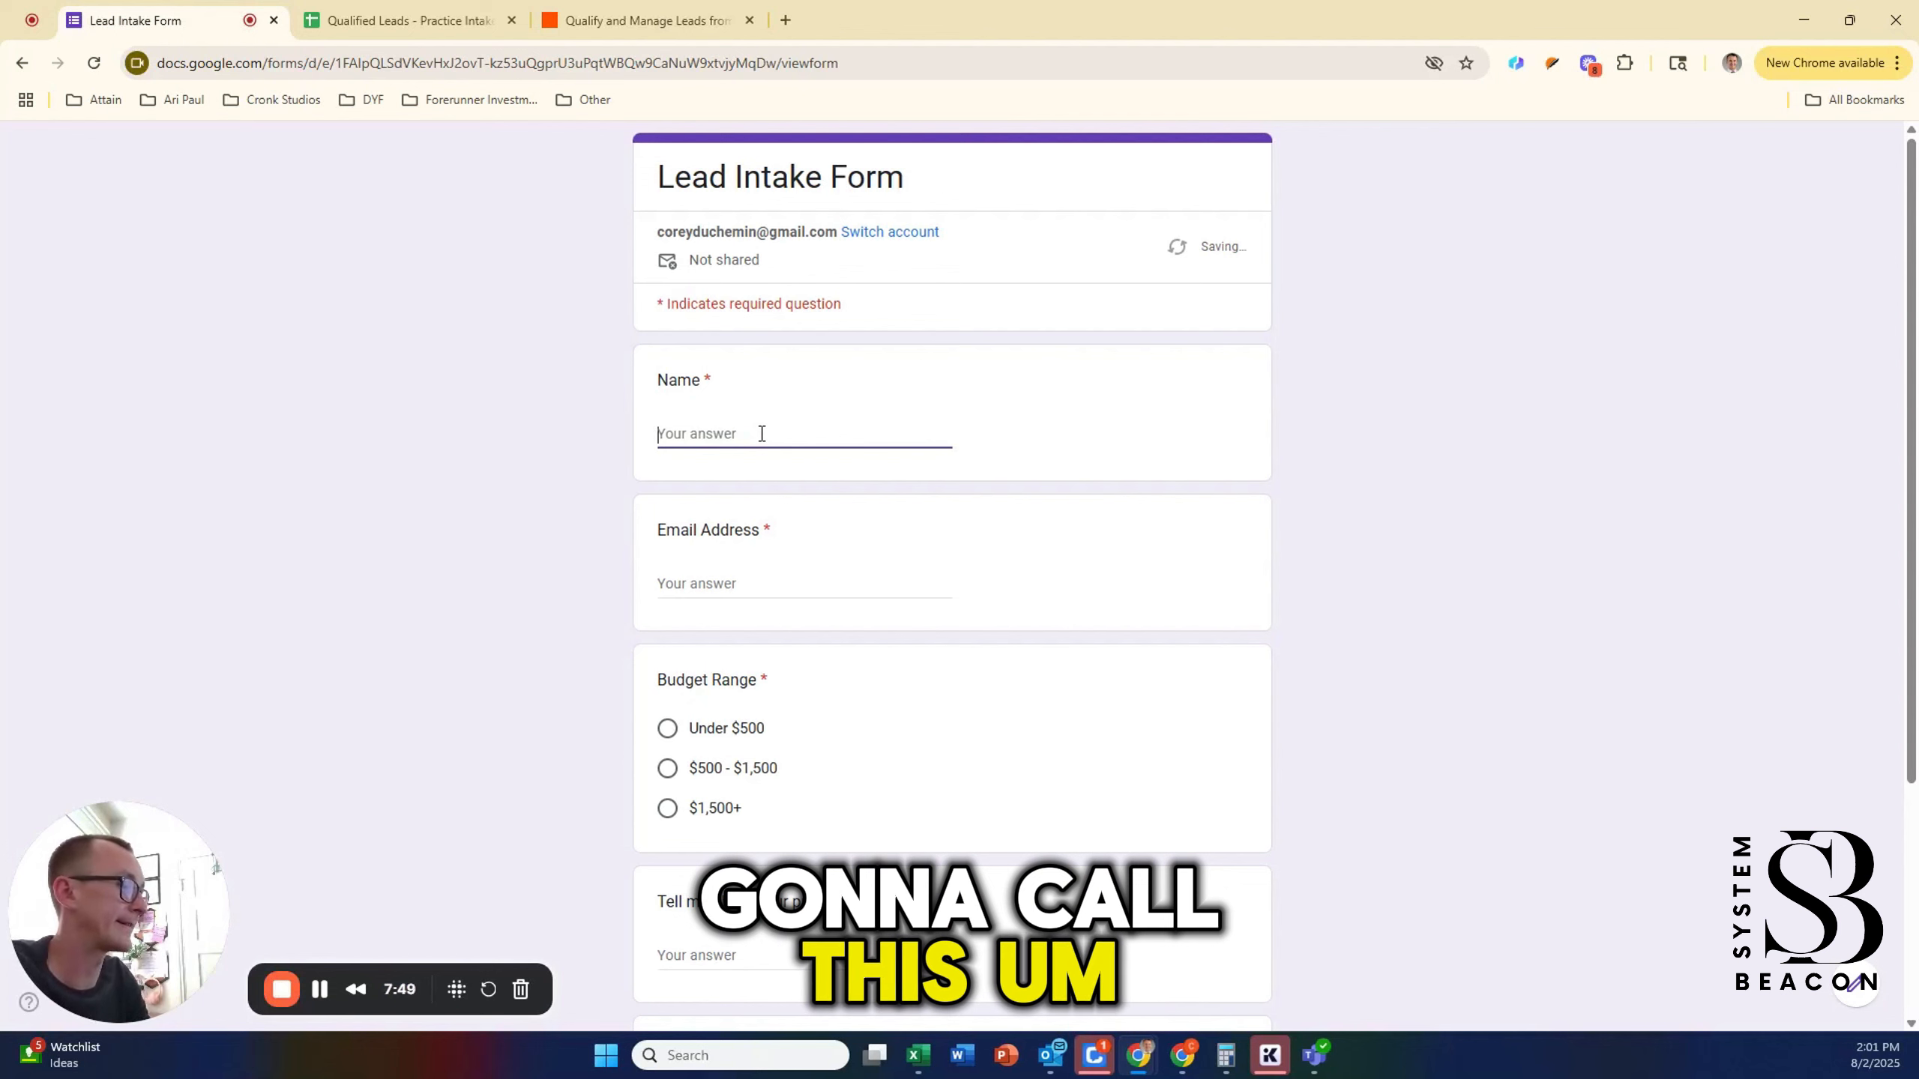
text(Jan)
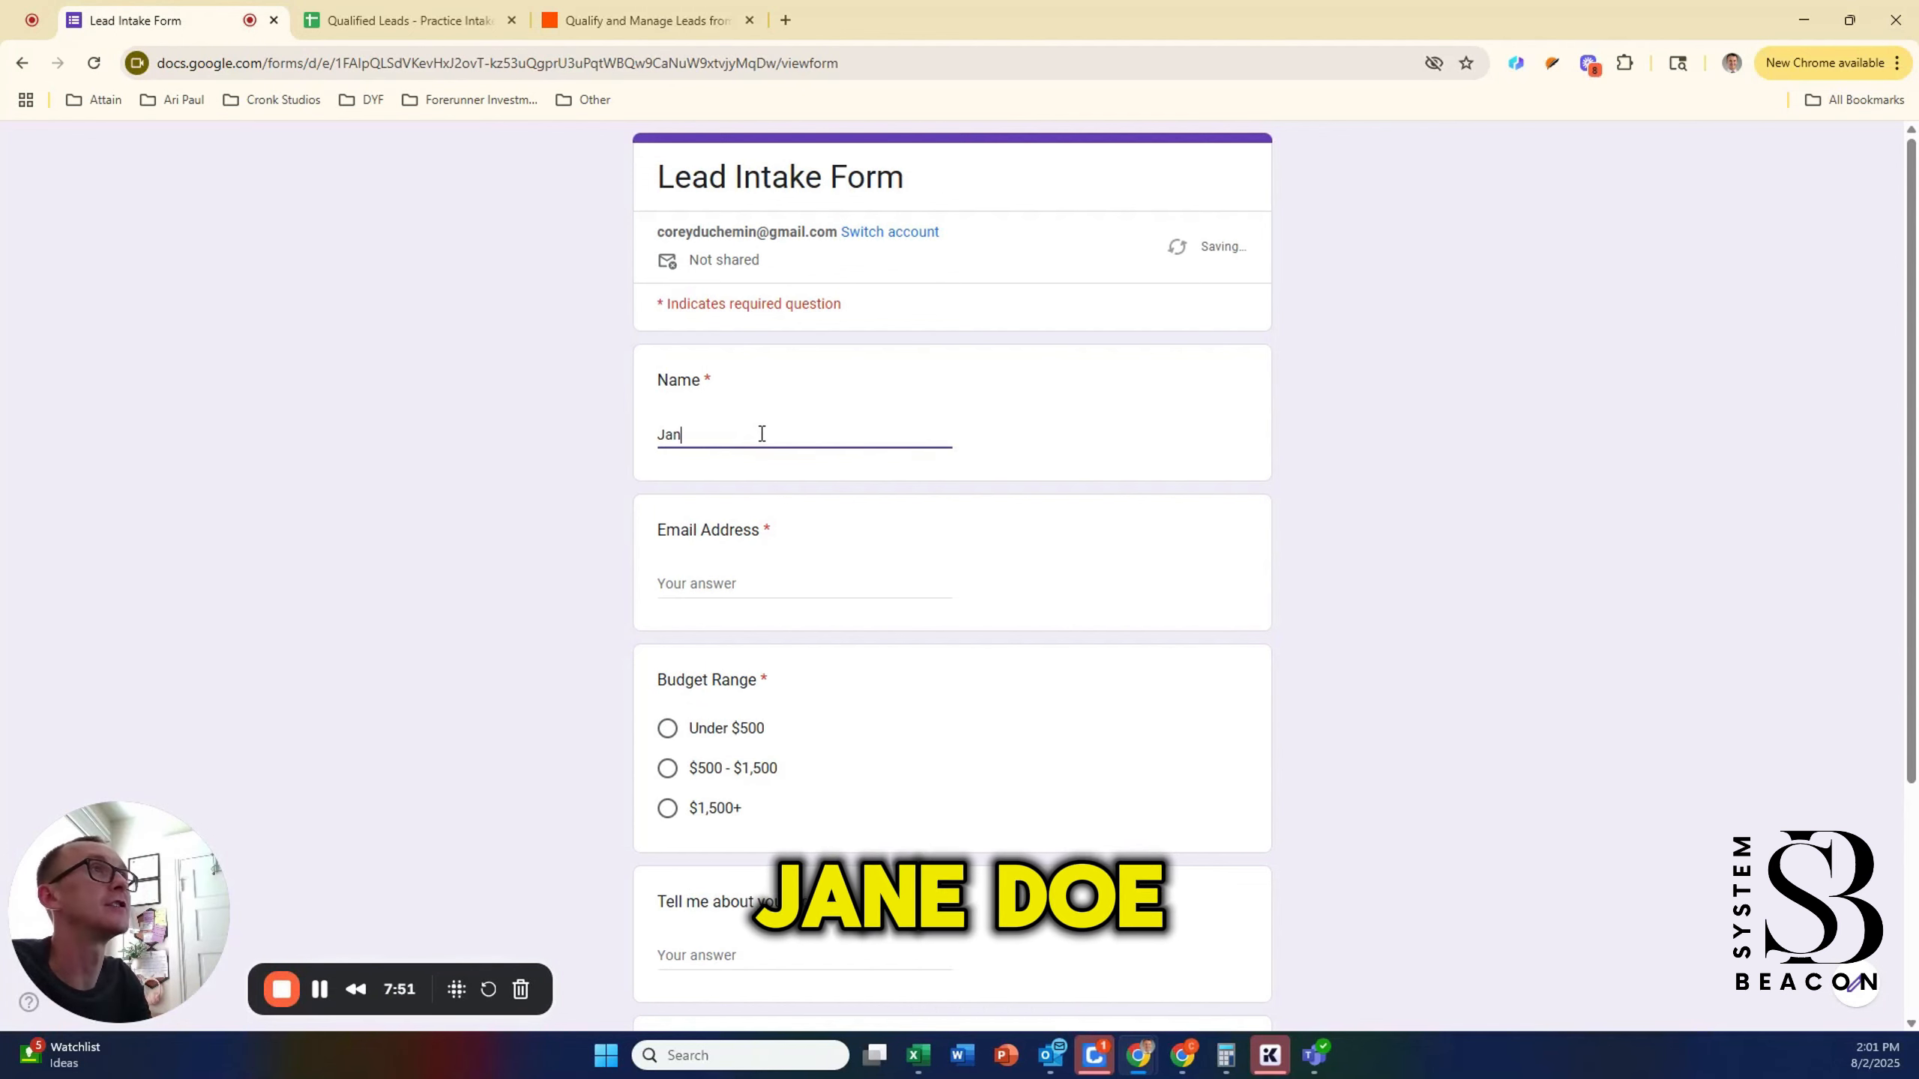
text(e Do)
key(BackSpace)
key(BackSpace)
key(BackSpace)
key(BackSpace)
key(BackSpace)
key(BackSpace)
key(BackSpace)
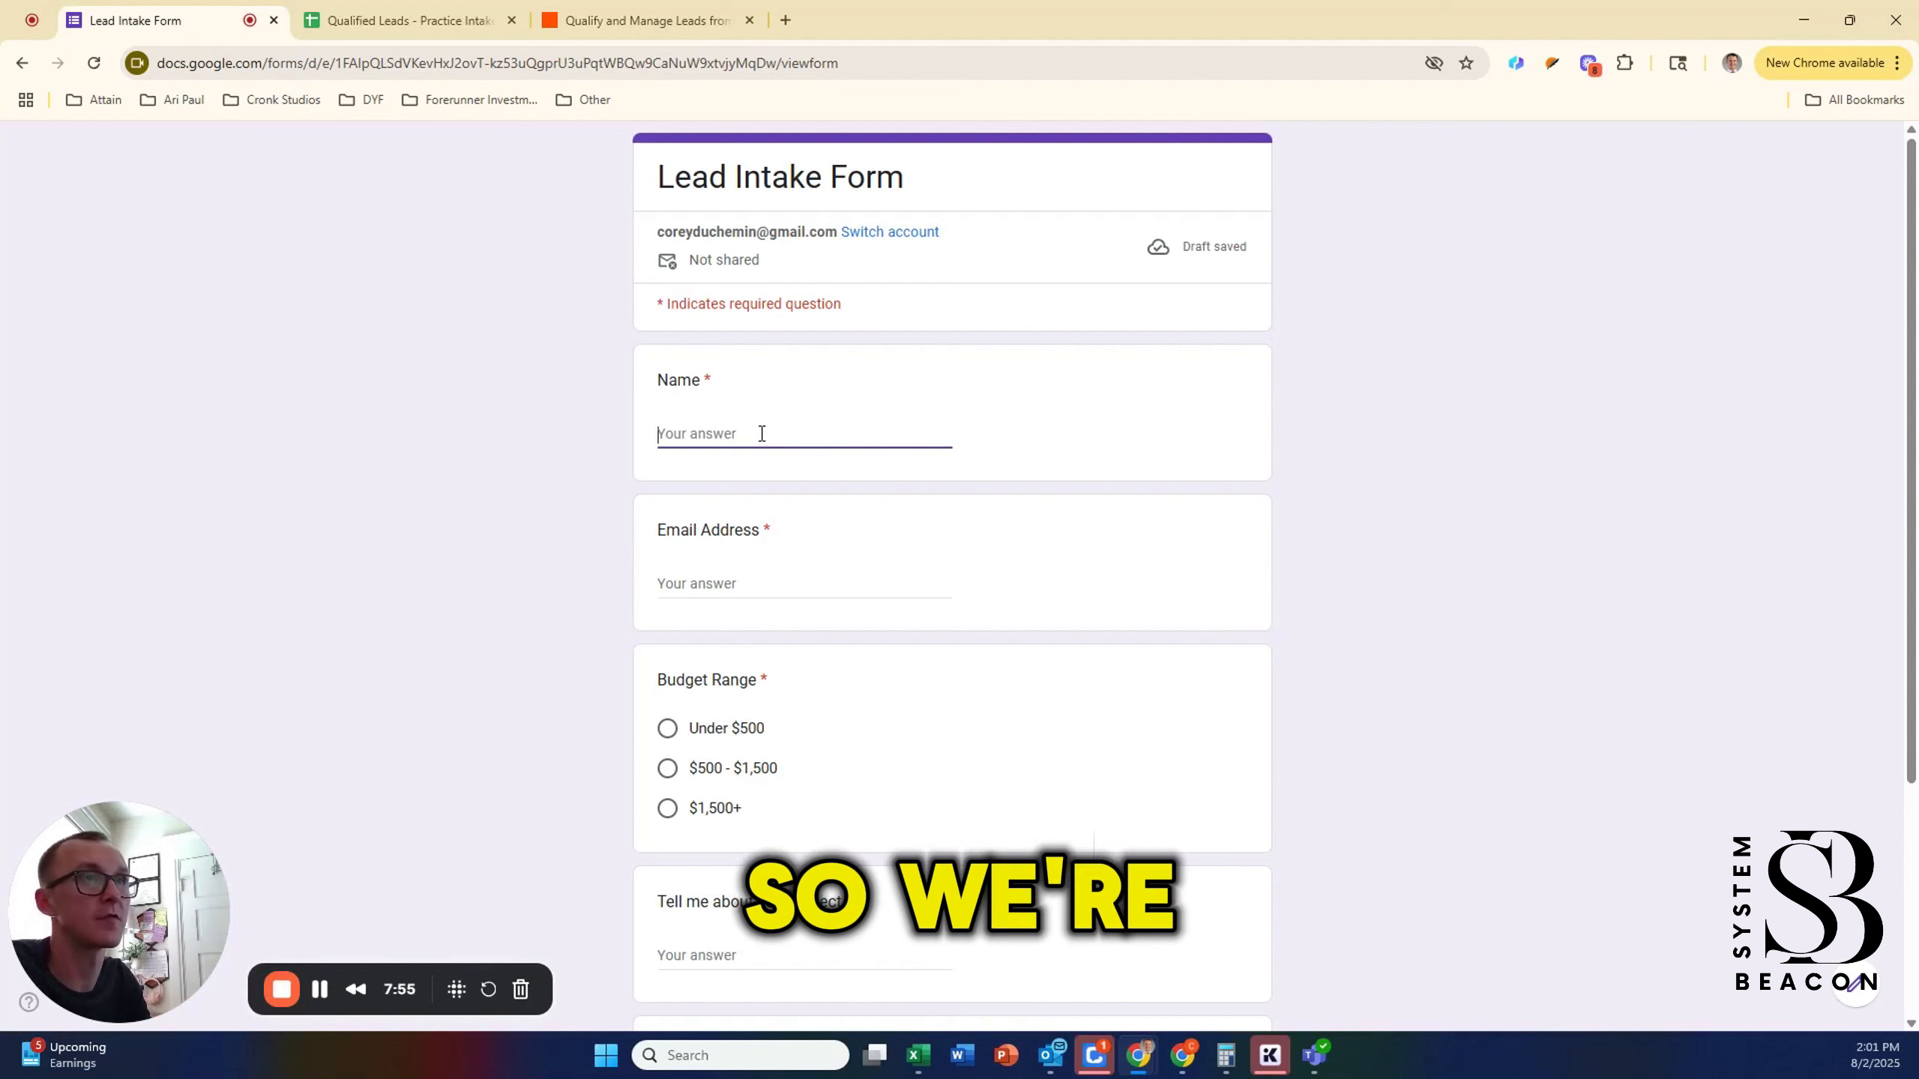
text(Sp)
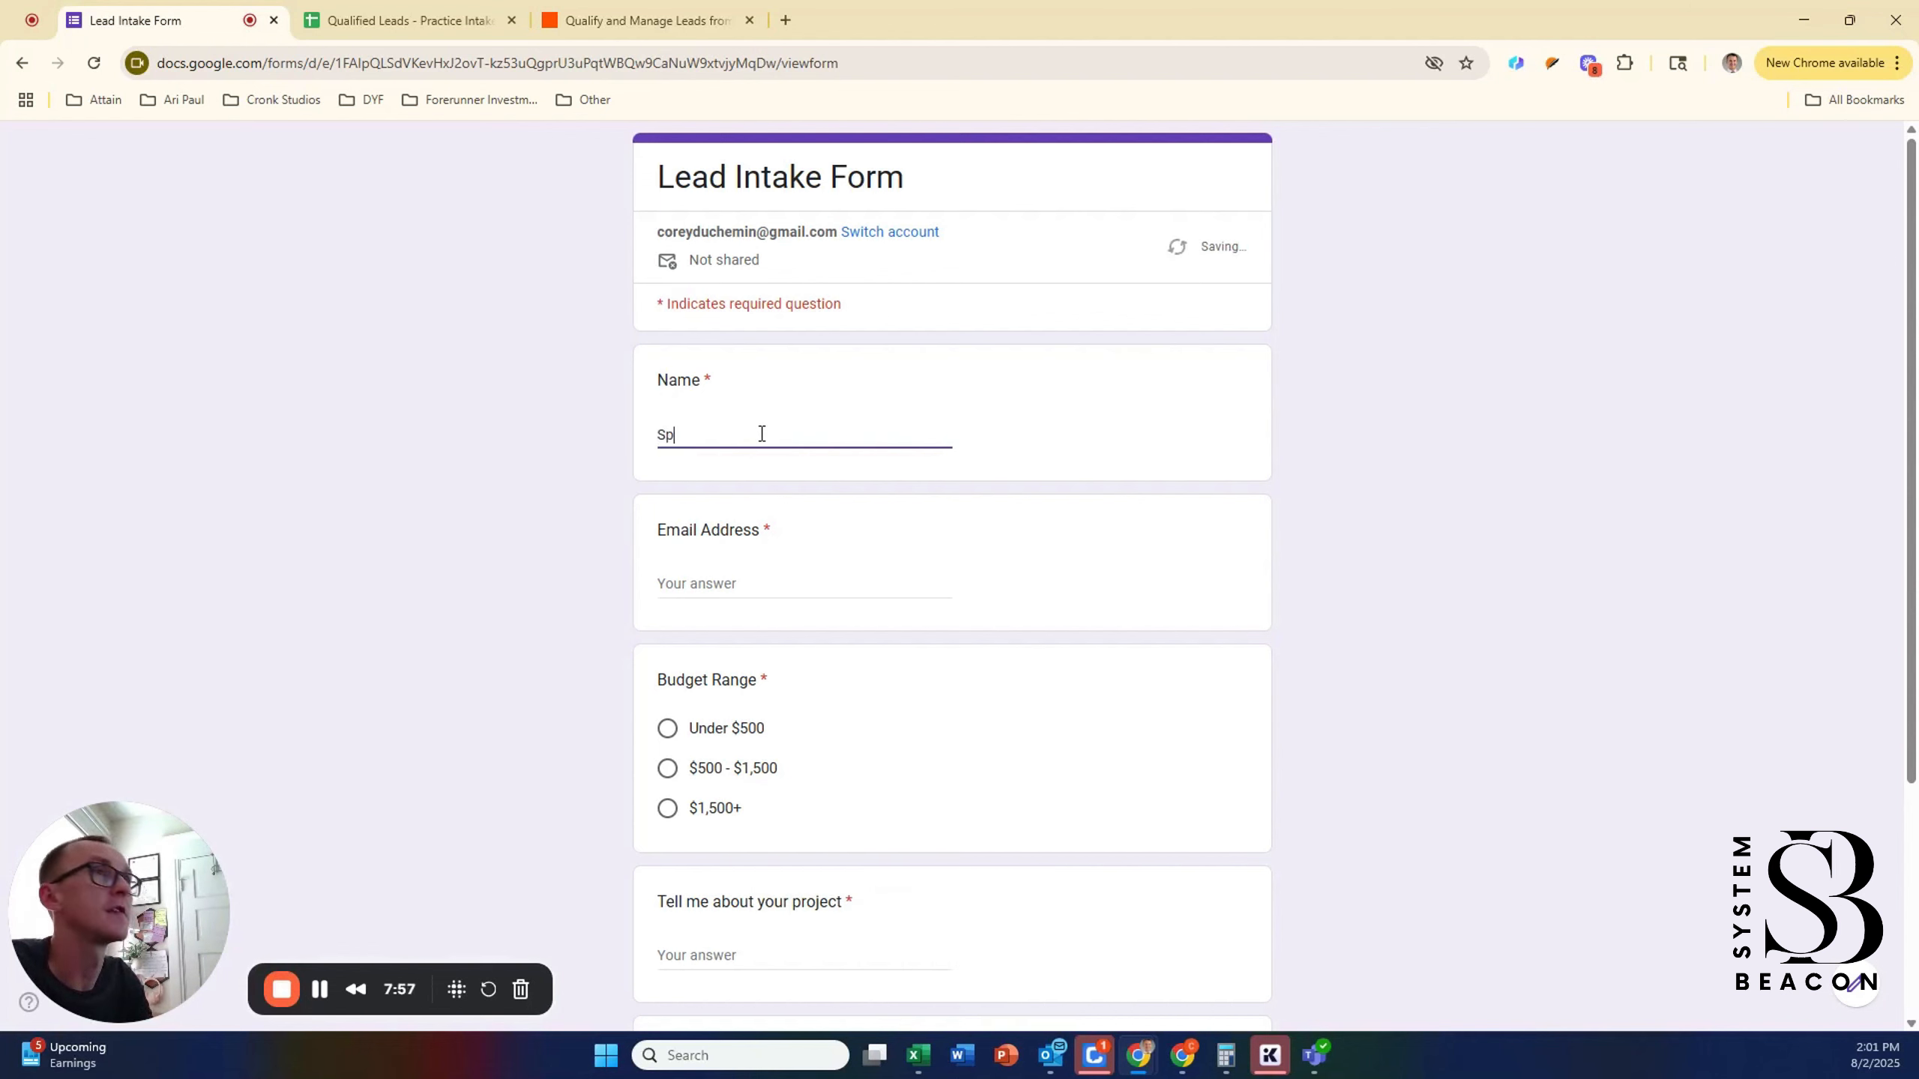
text(ongebob Sq)
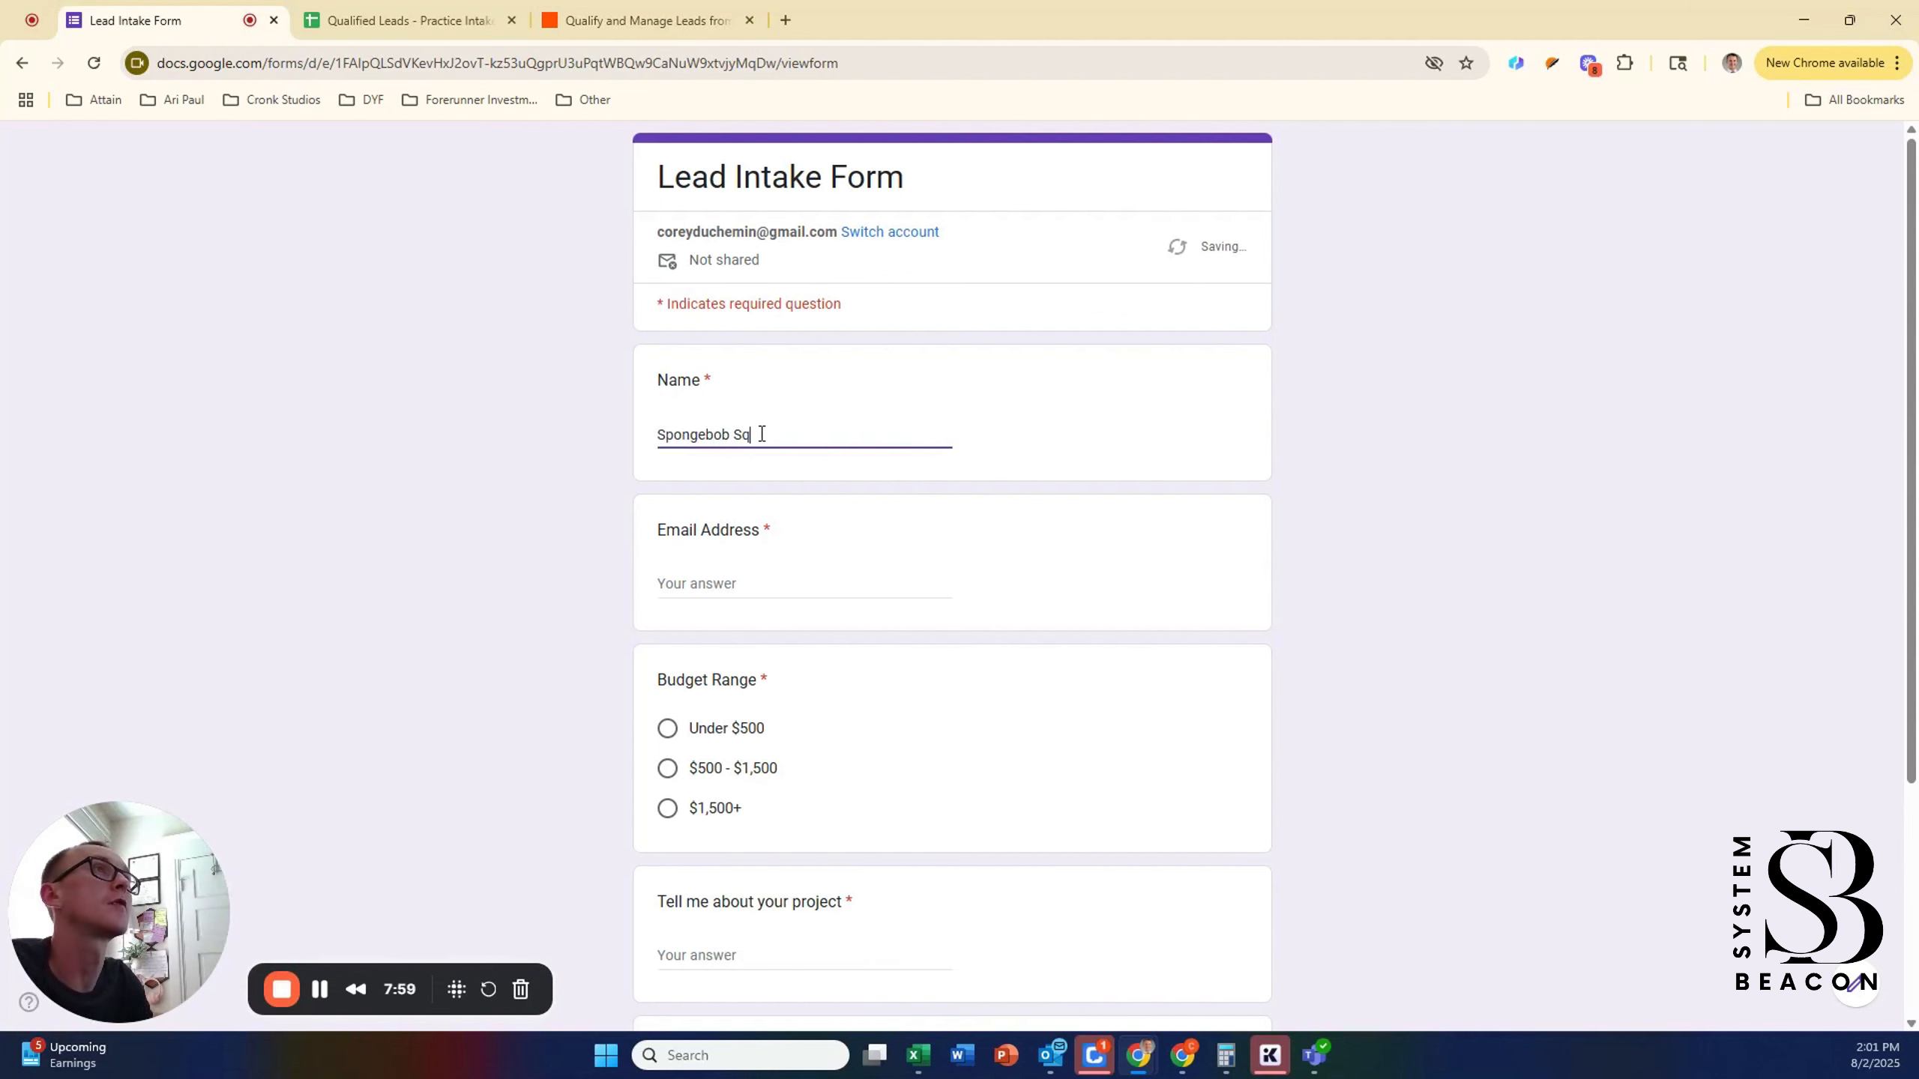
text(uareba)
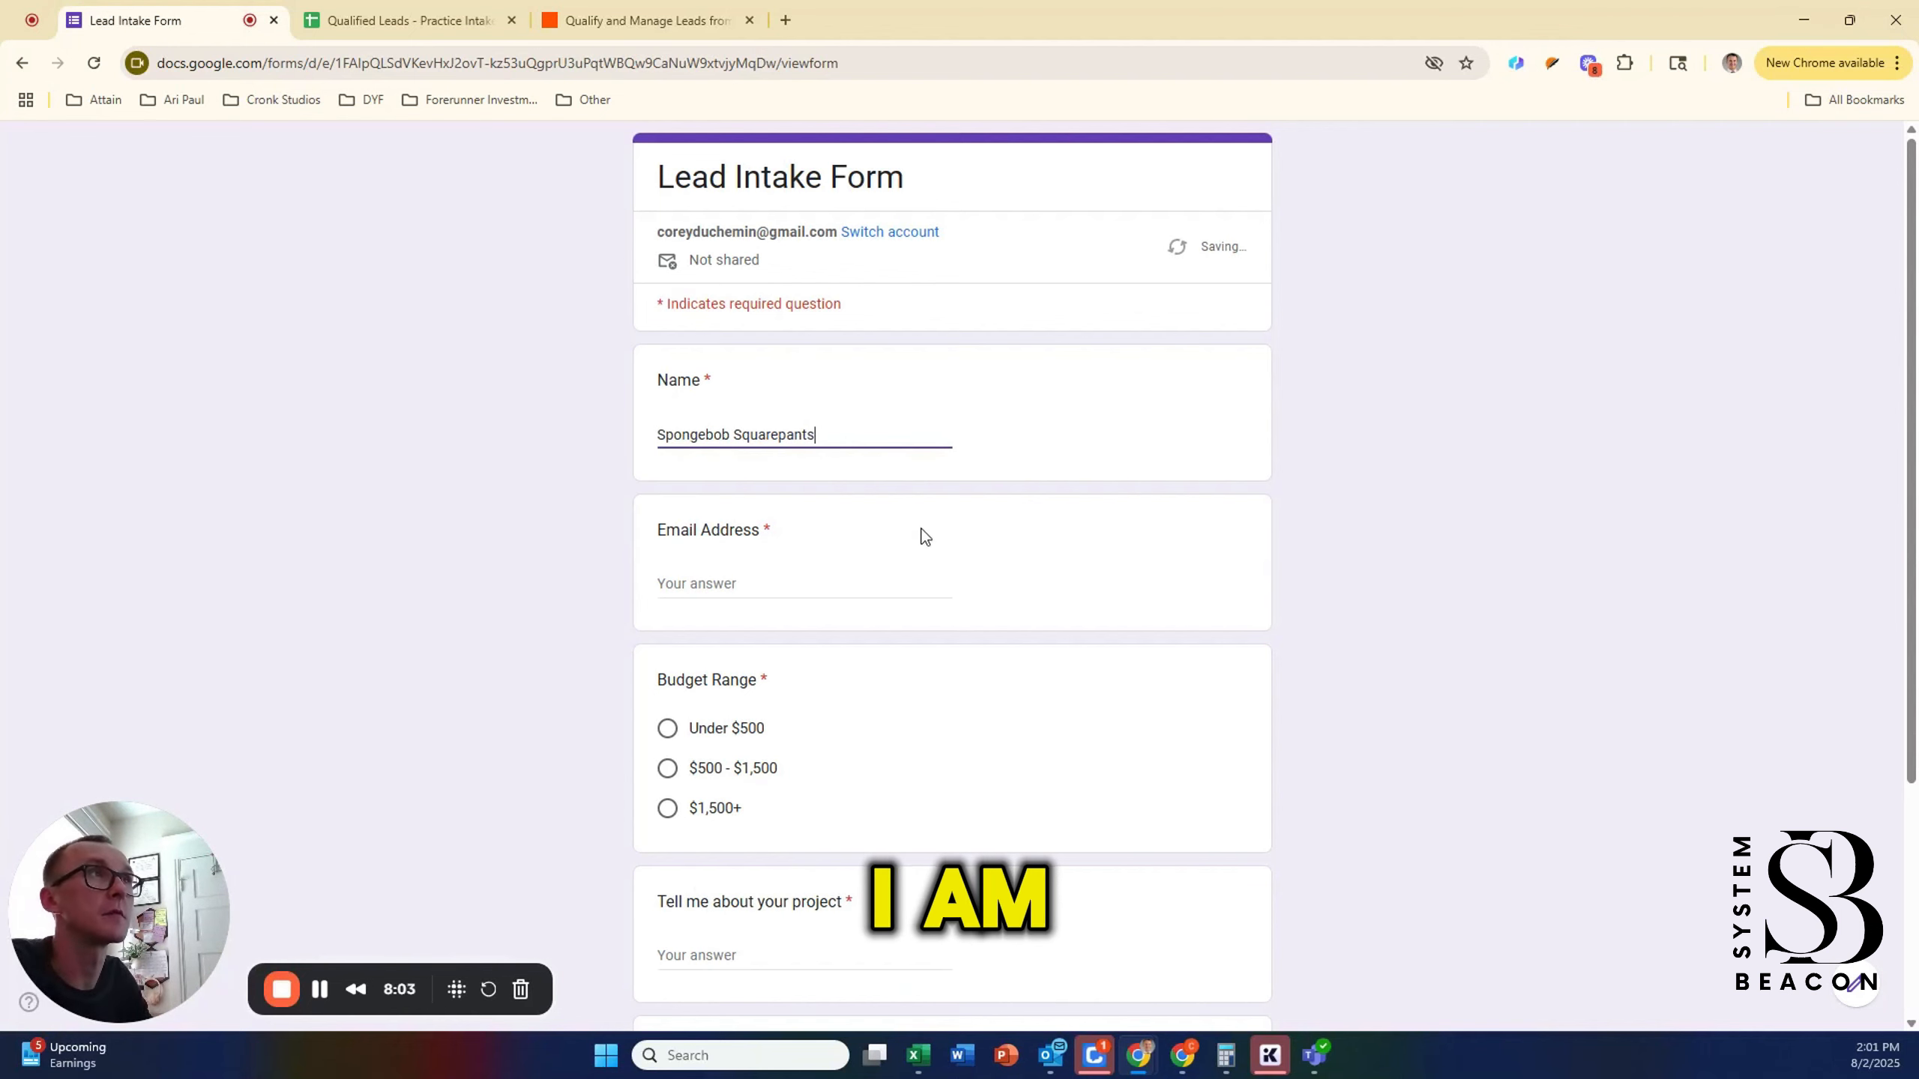
click(865, 587)
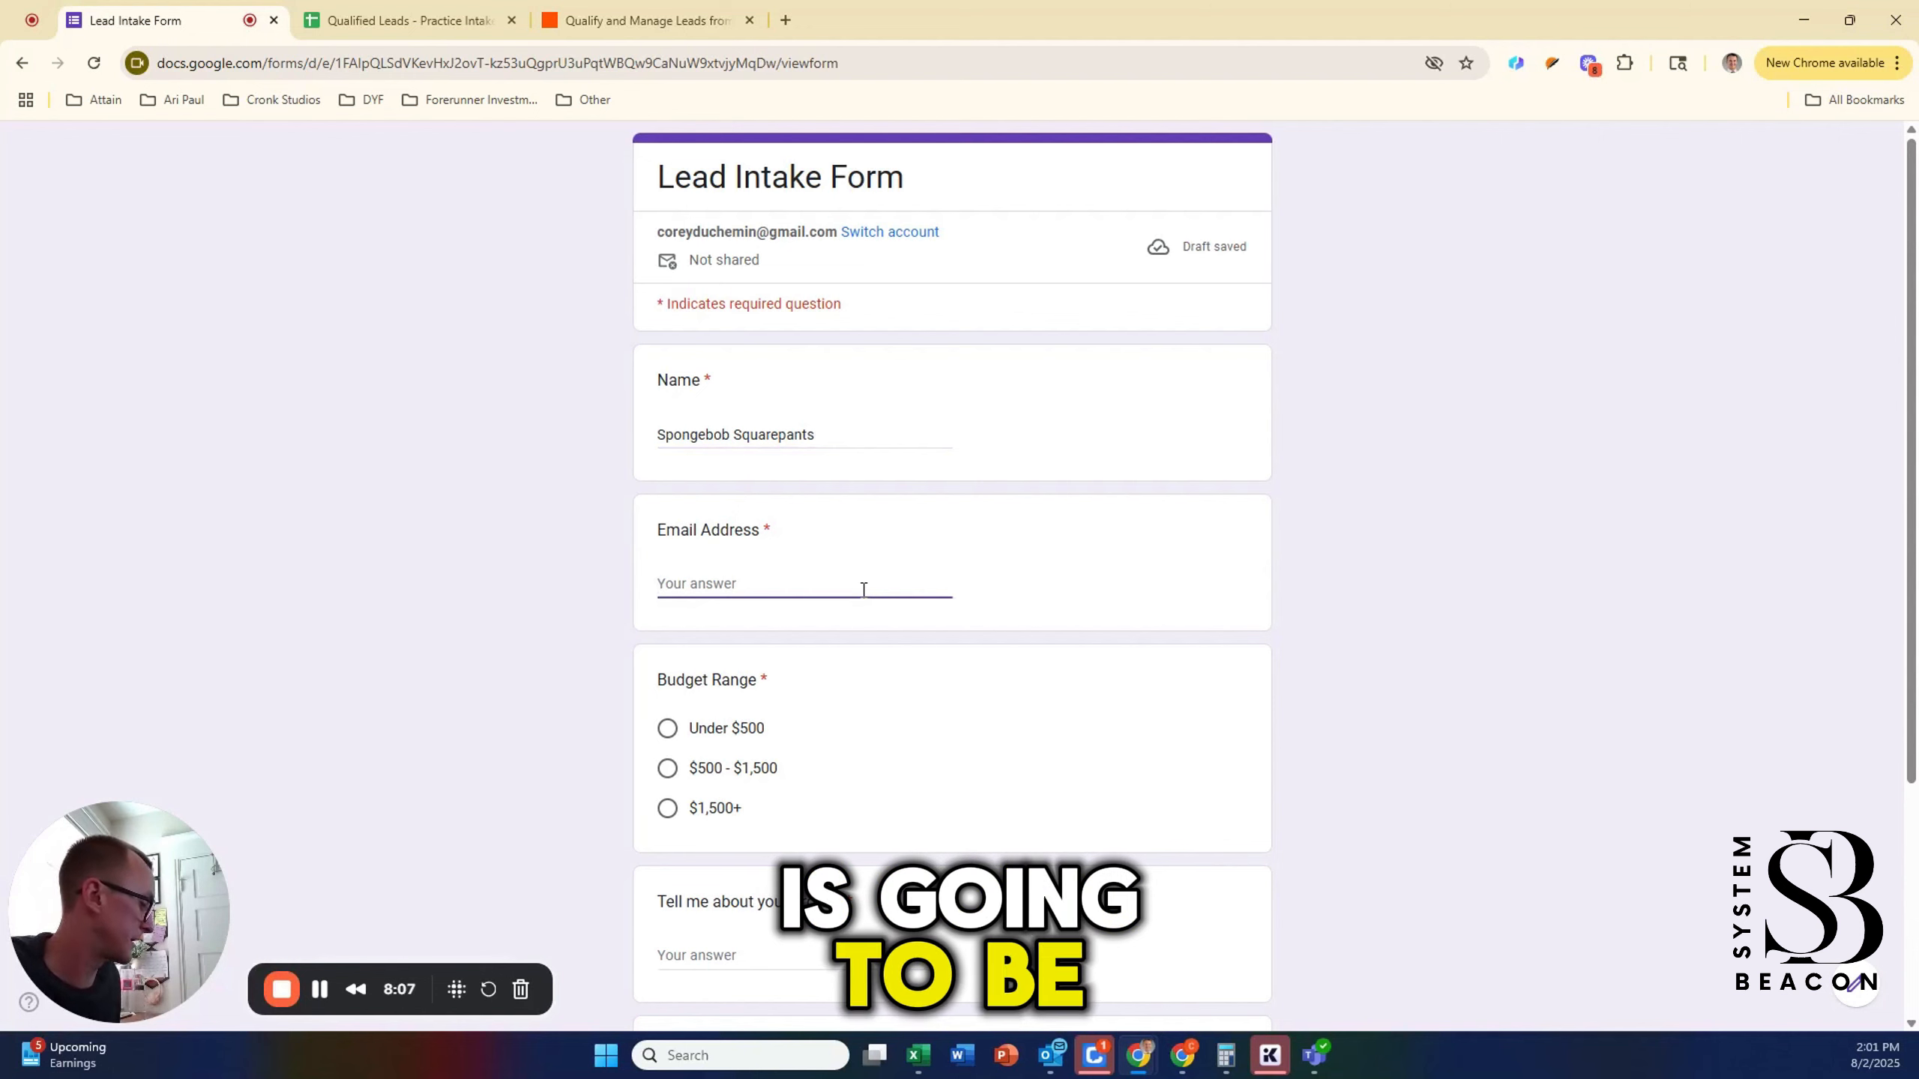
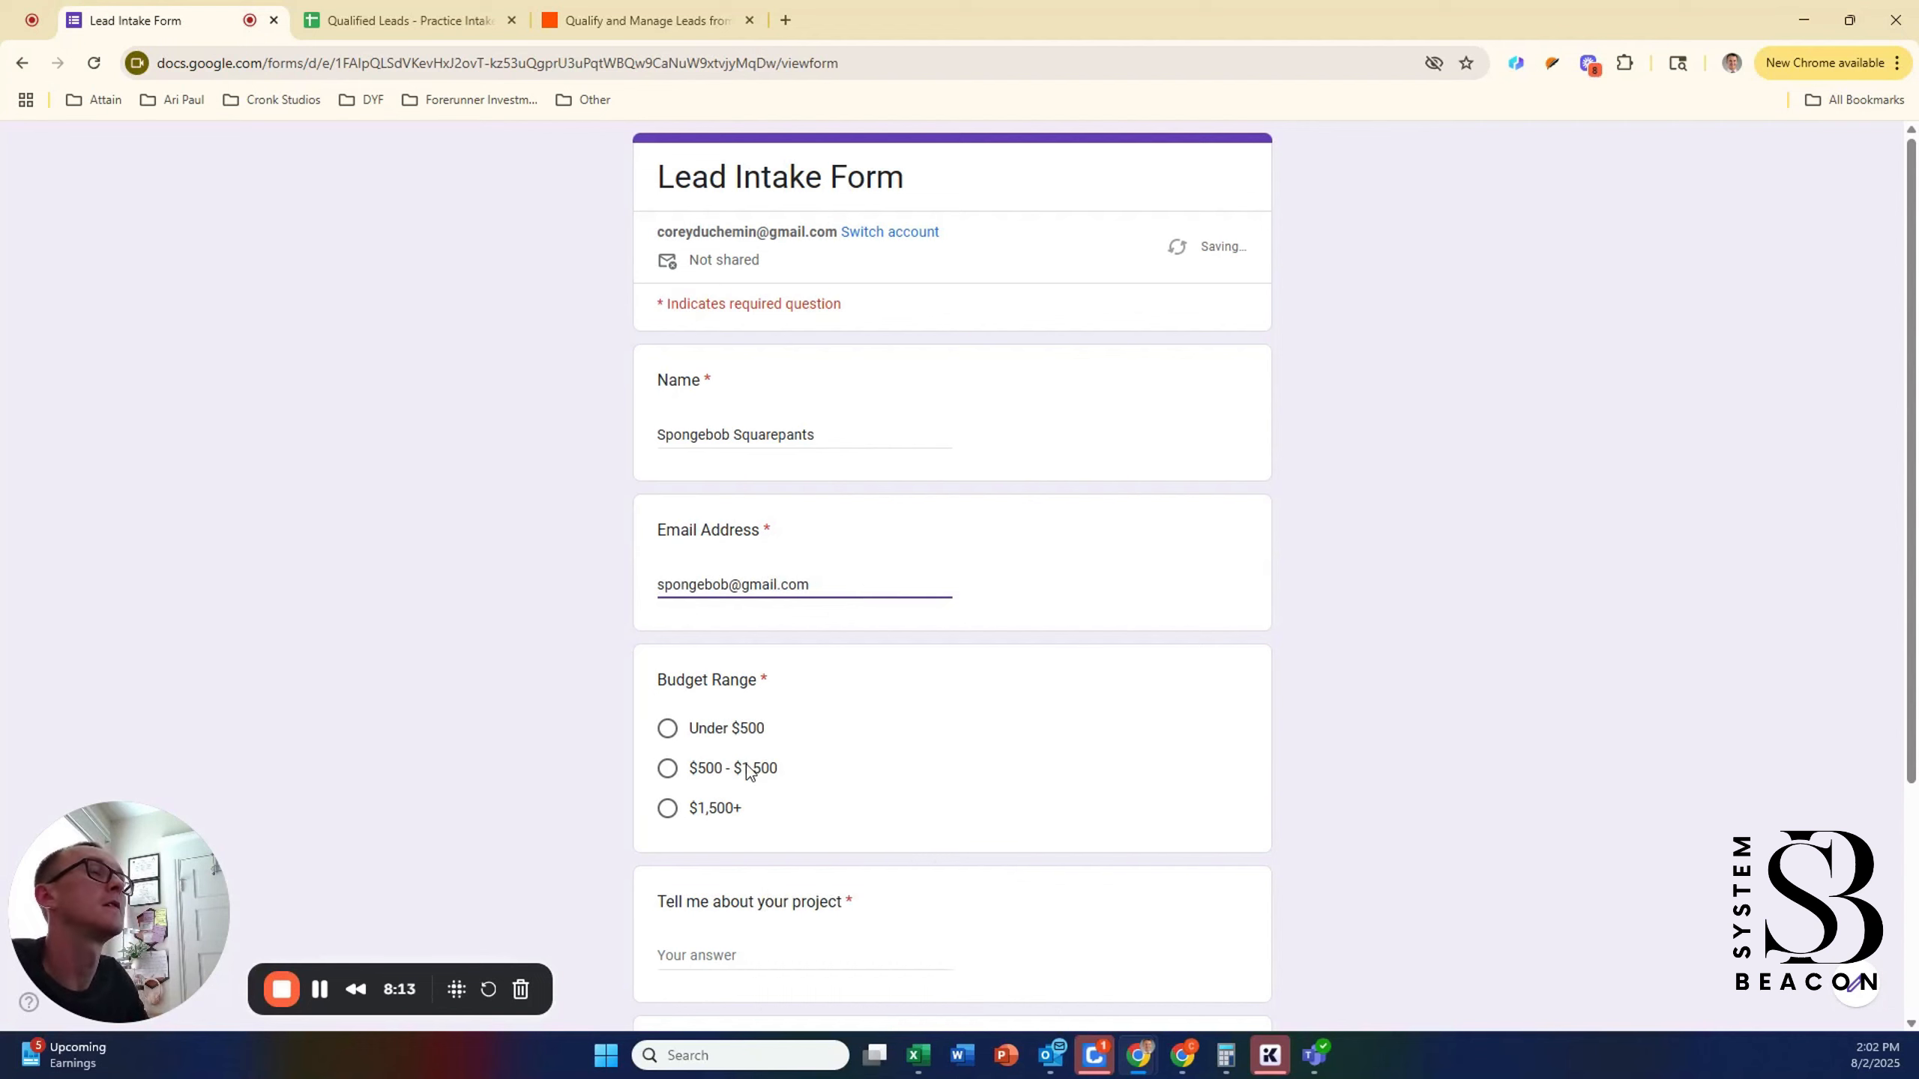
Step: Pick the $500 - $1,500 budget and describe the project as 'Automated lead qualification system that provides an AI summary'
click(668, 771)
scroll(952, 803, down, 1)
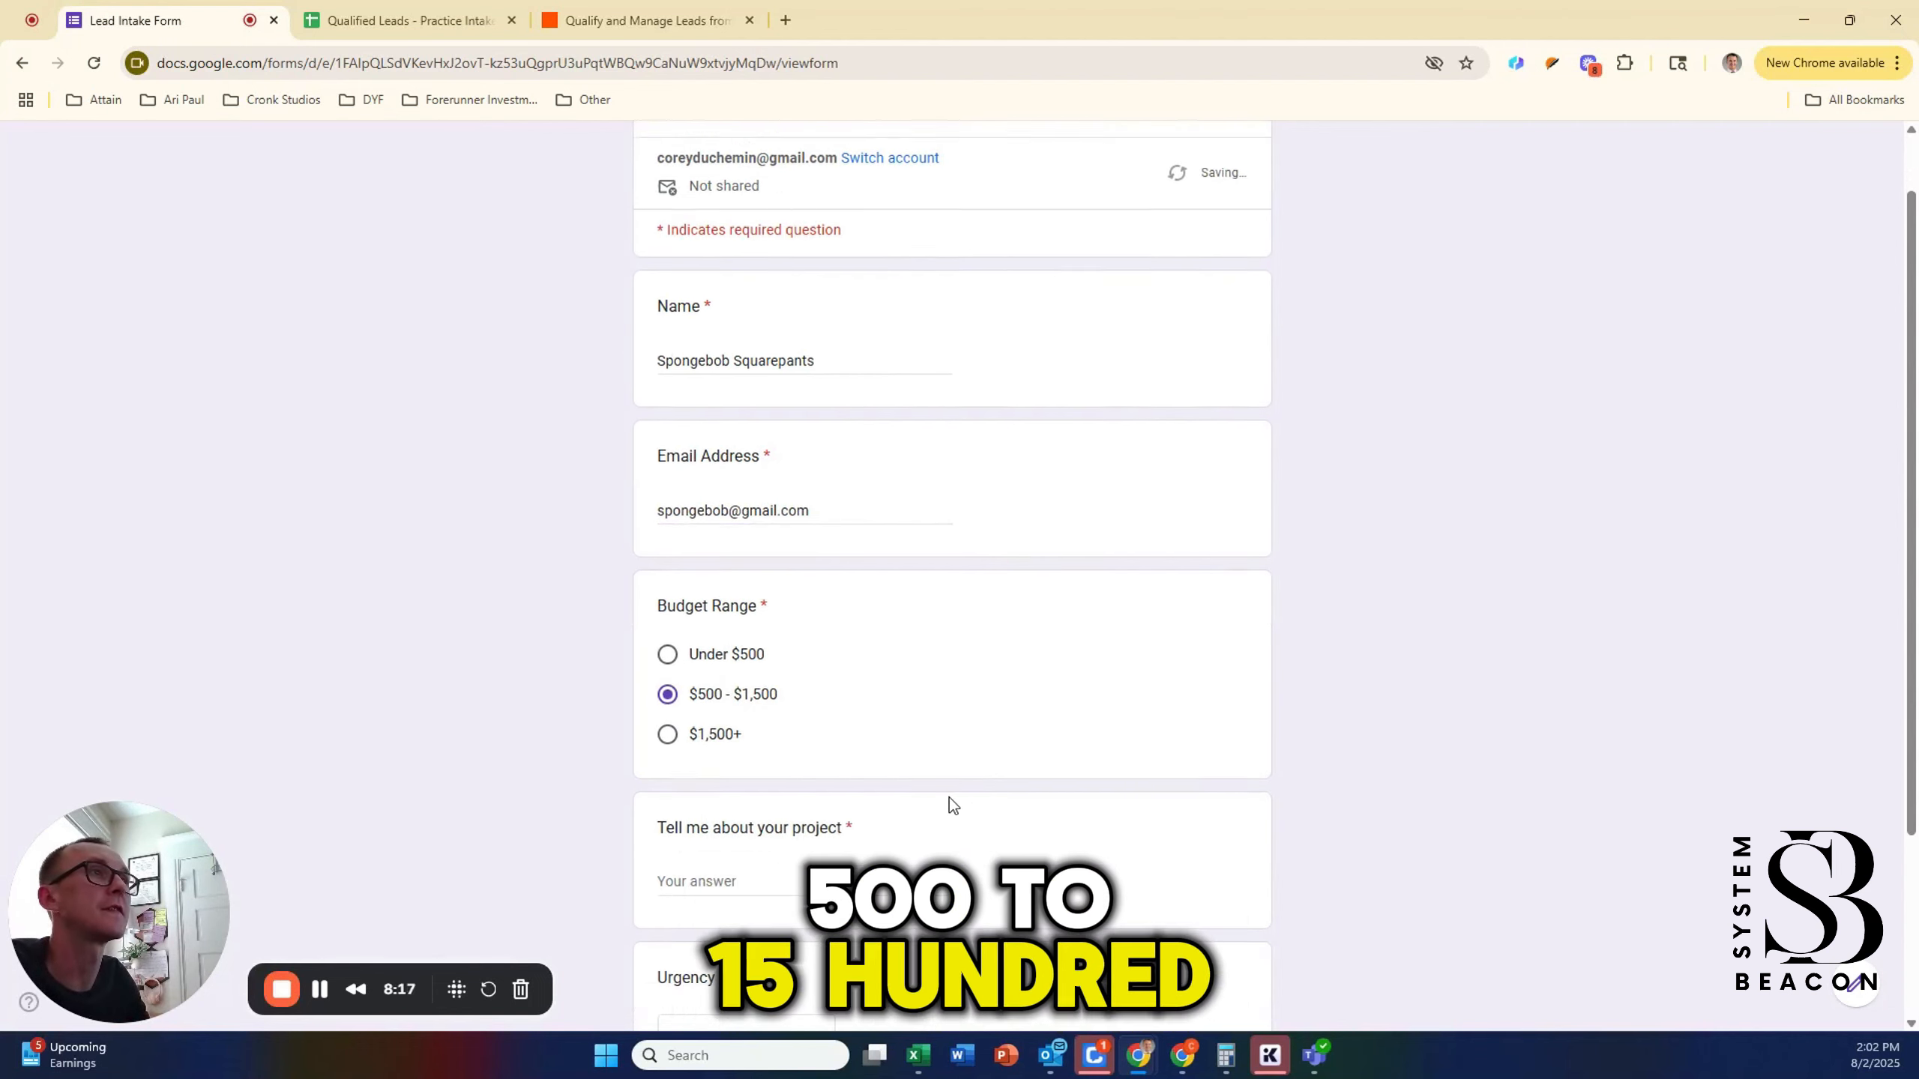
scroll(949, 799, down, 3)
click(787, 658)
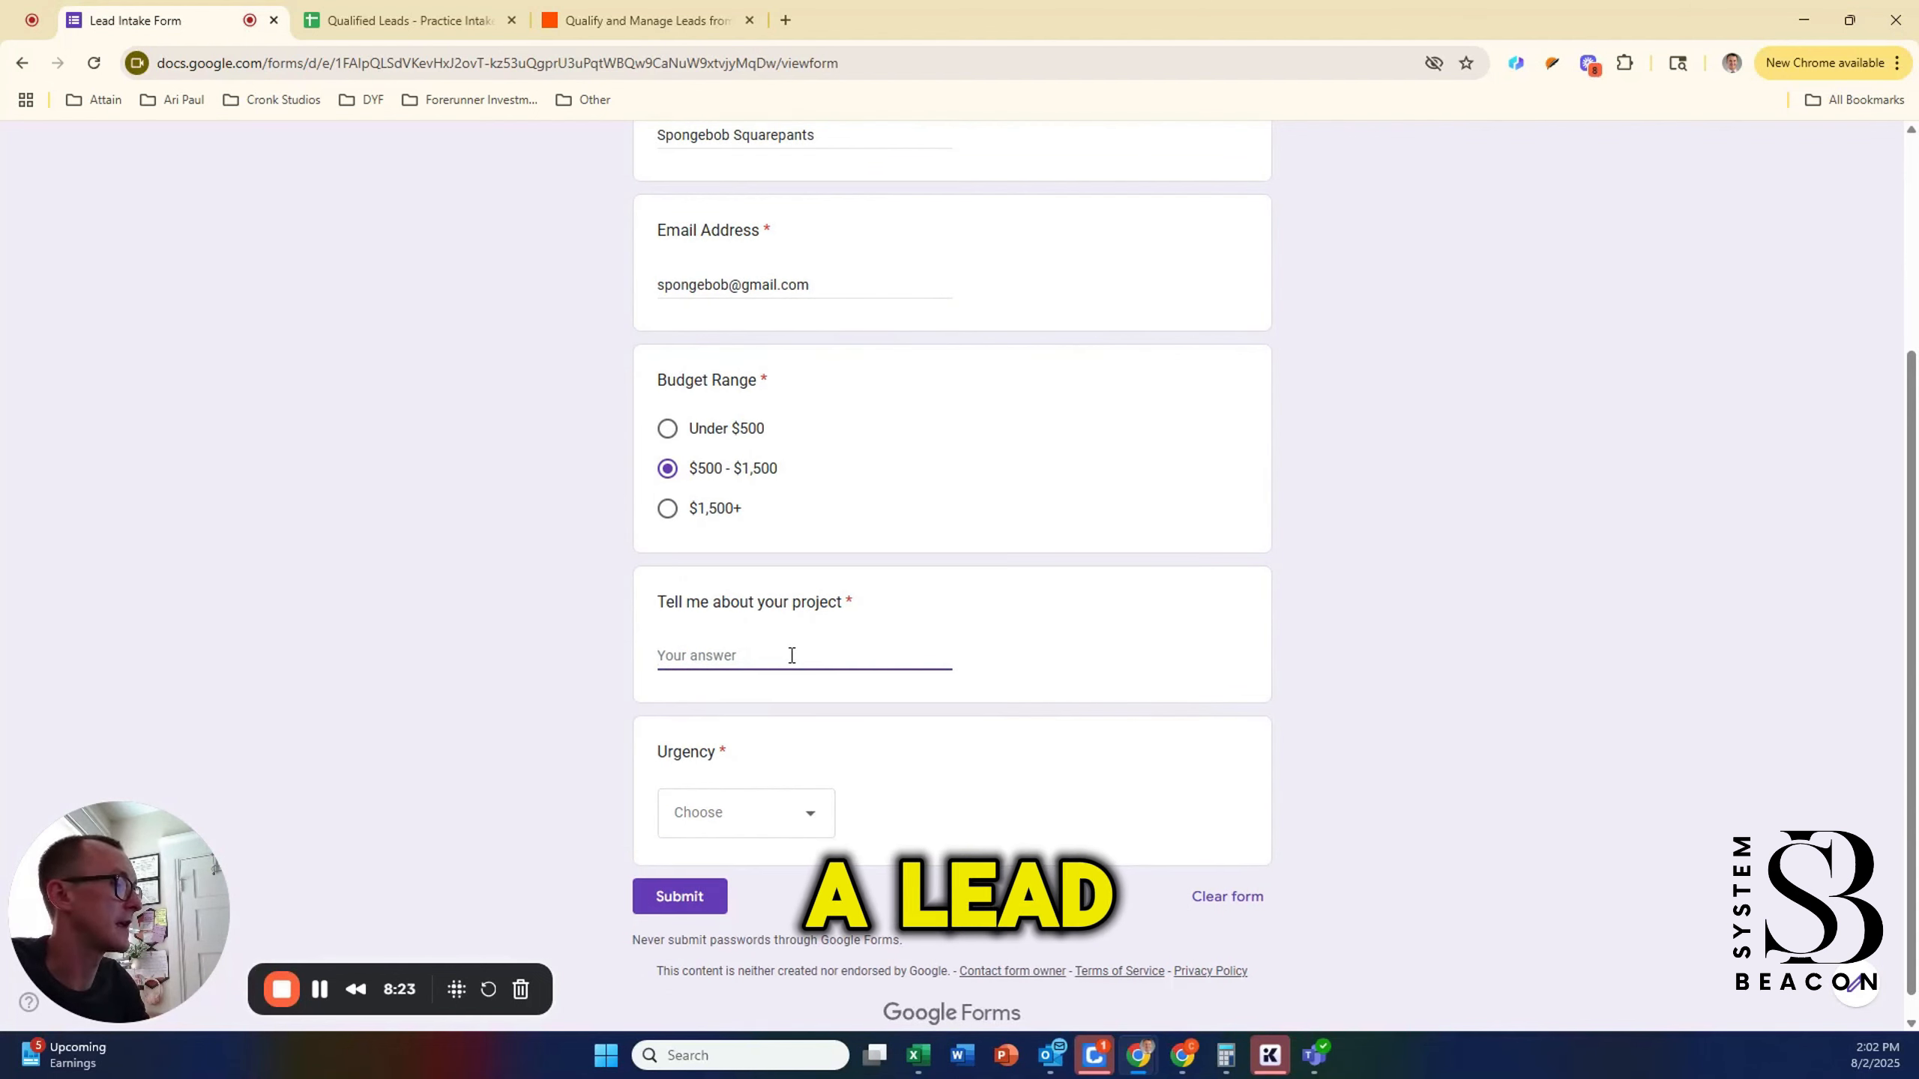
text(Lead)
key(BackSpace)
key(BackSpace)
key(BackSpace)
key(BackSpace)
text(A)
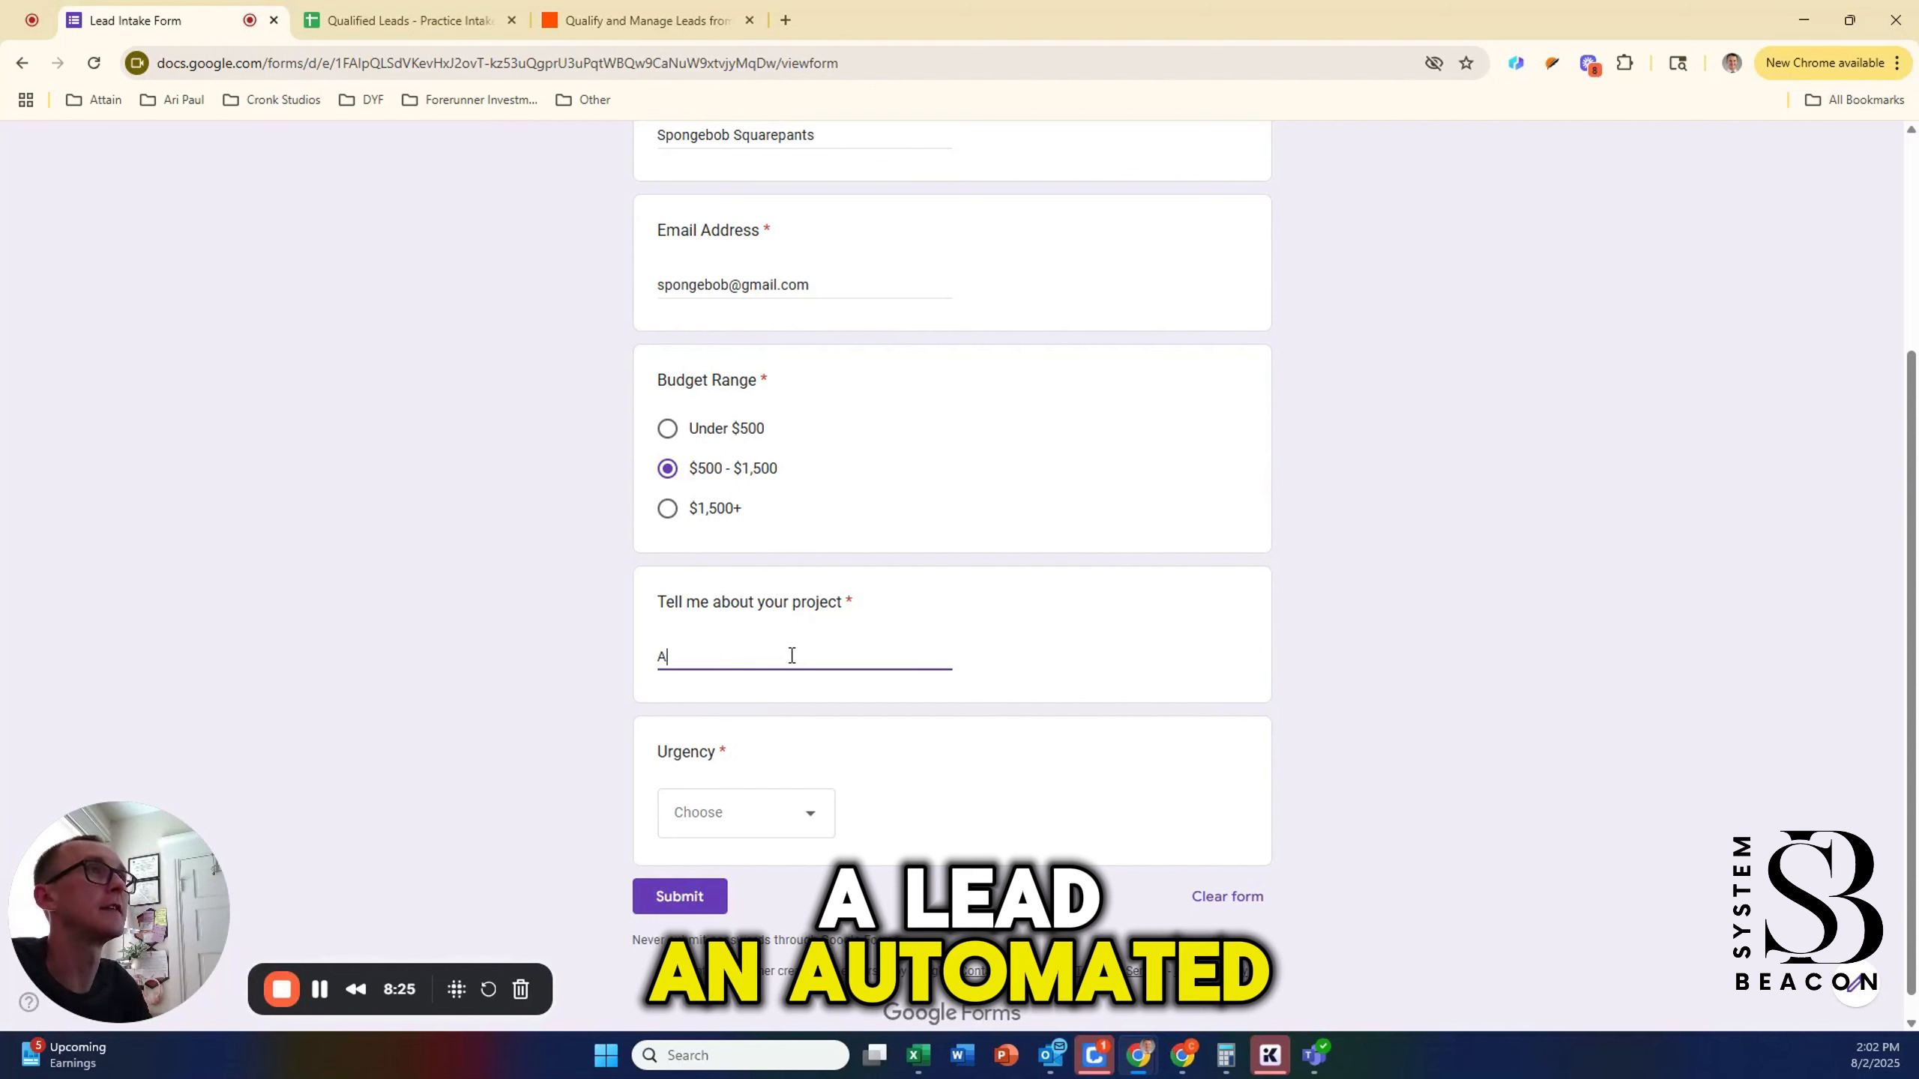
text(utomated lea)
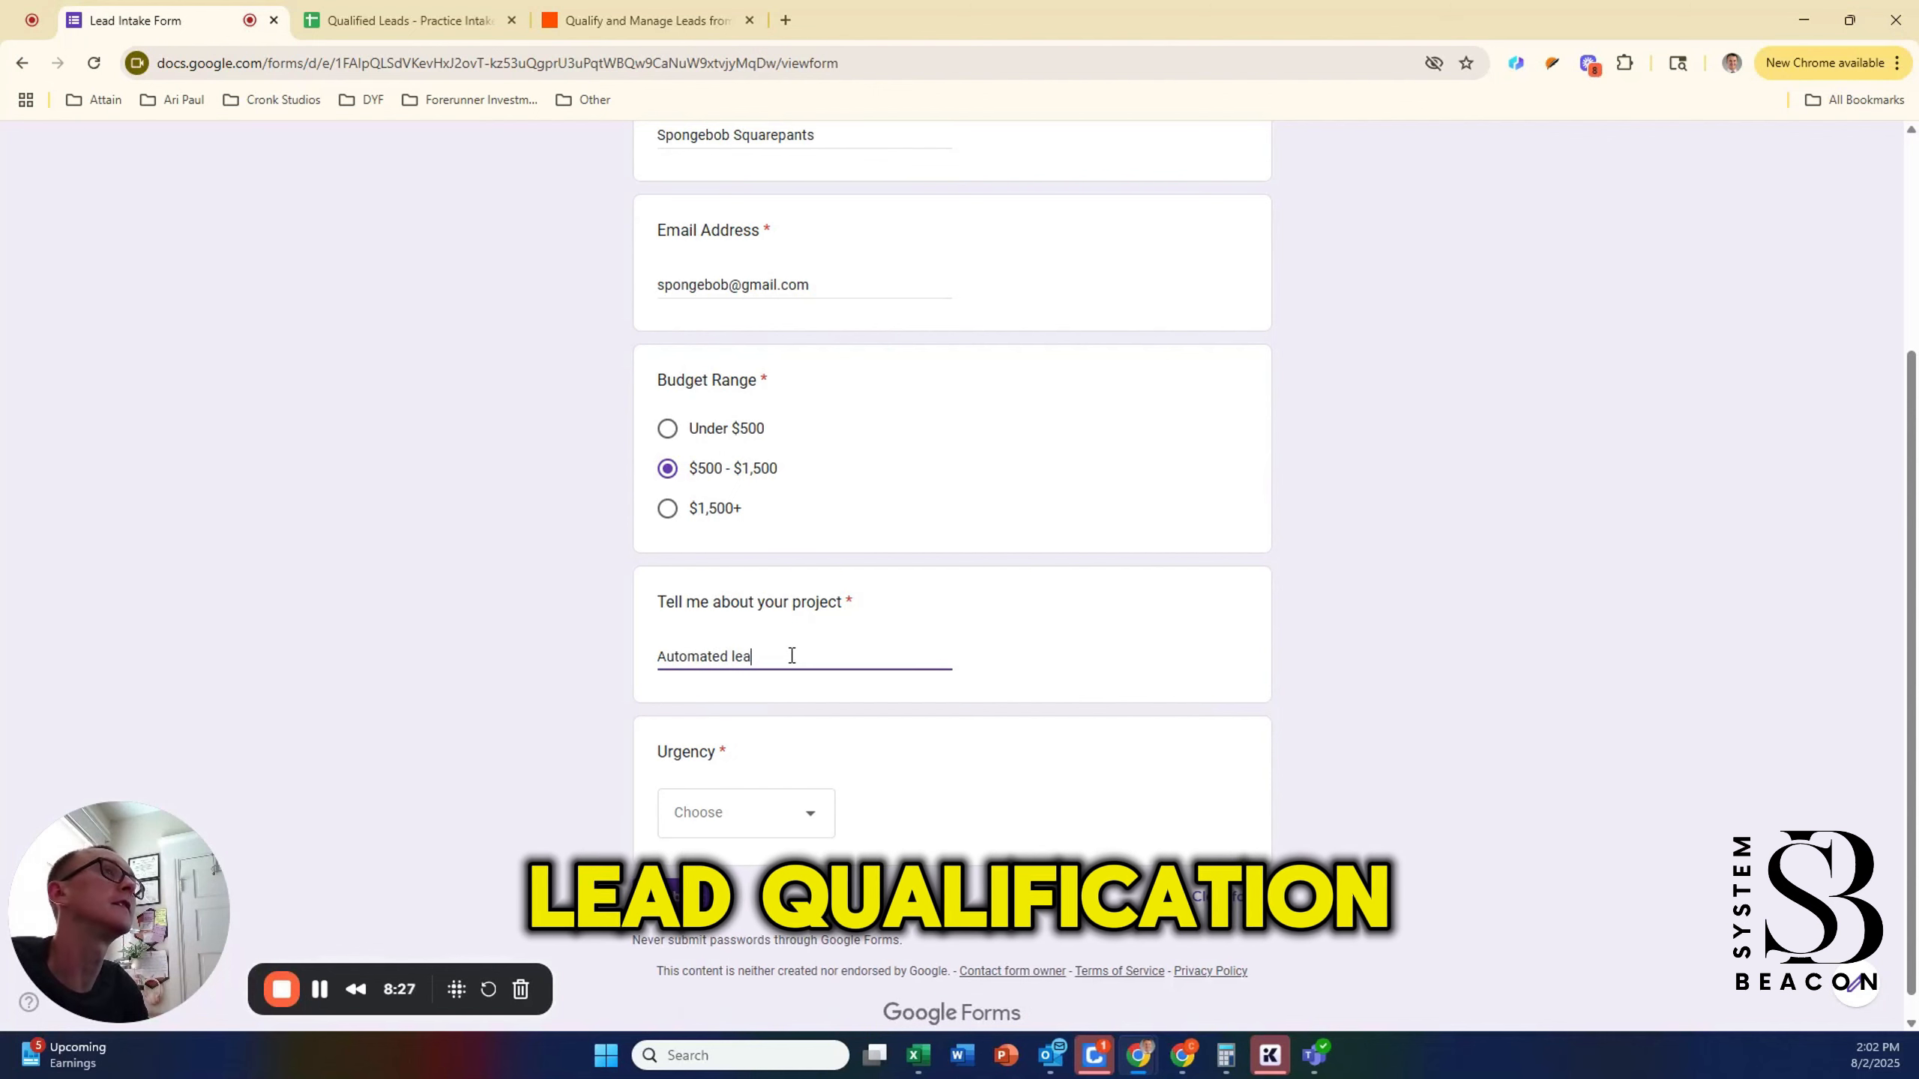
text(d qualification s)
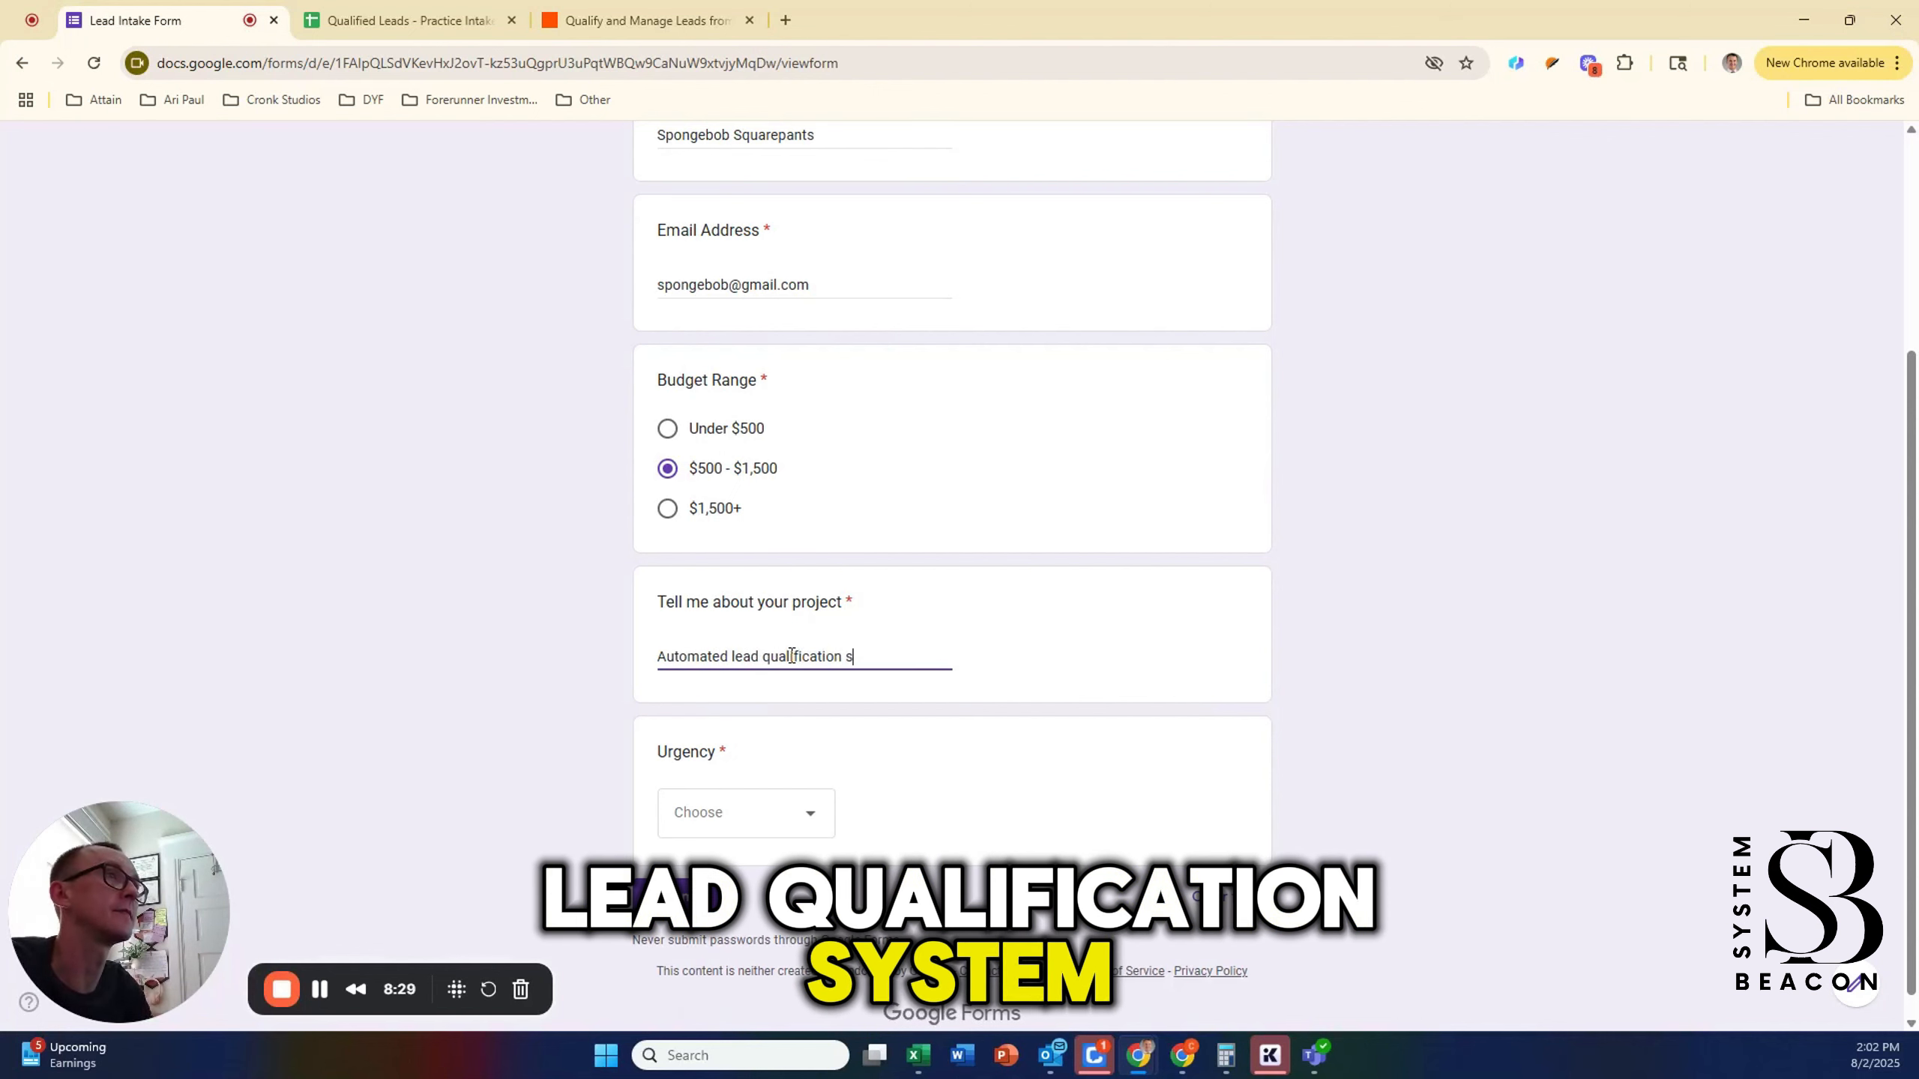
text(ystem that prov)
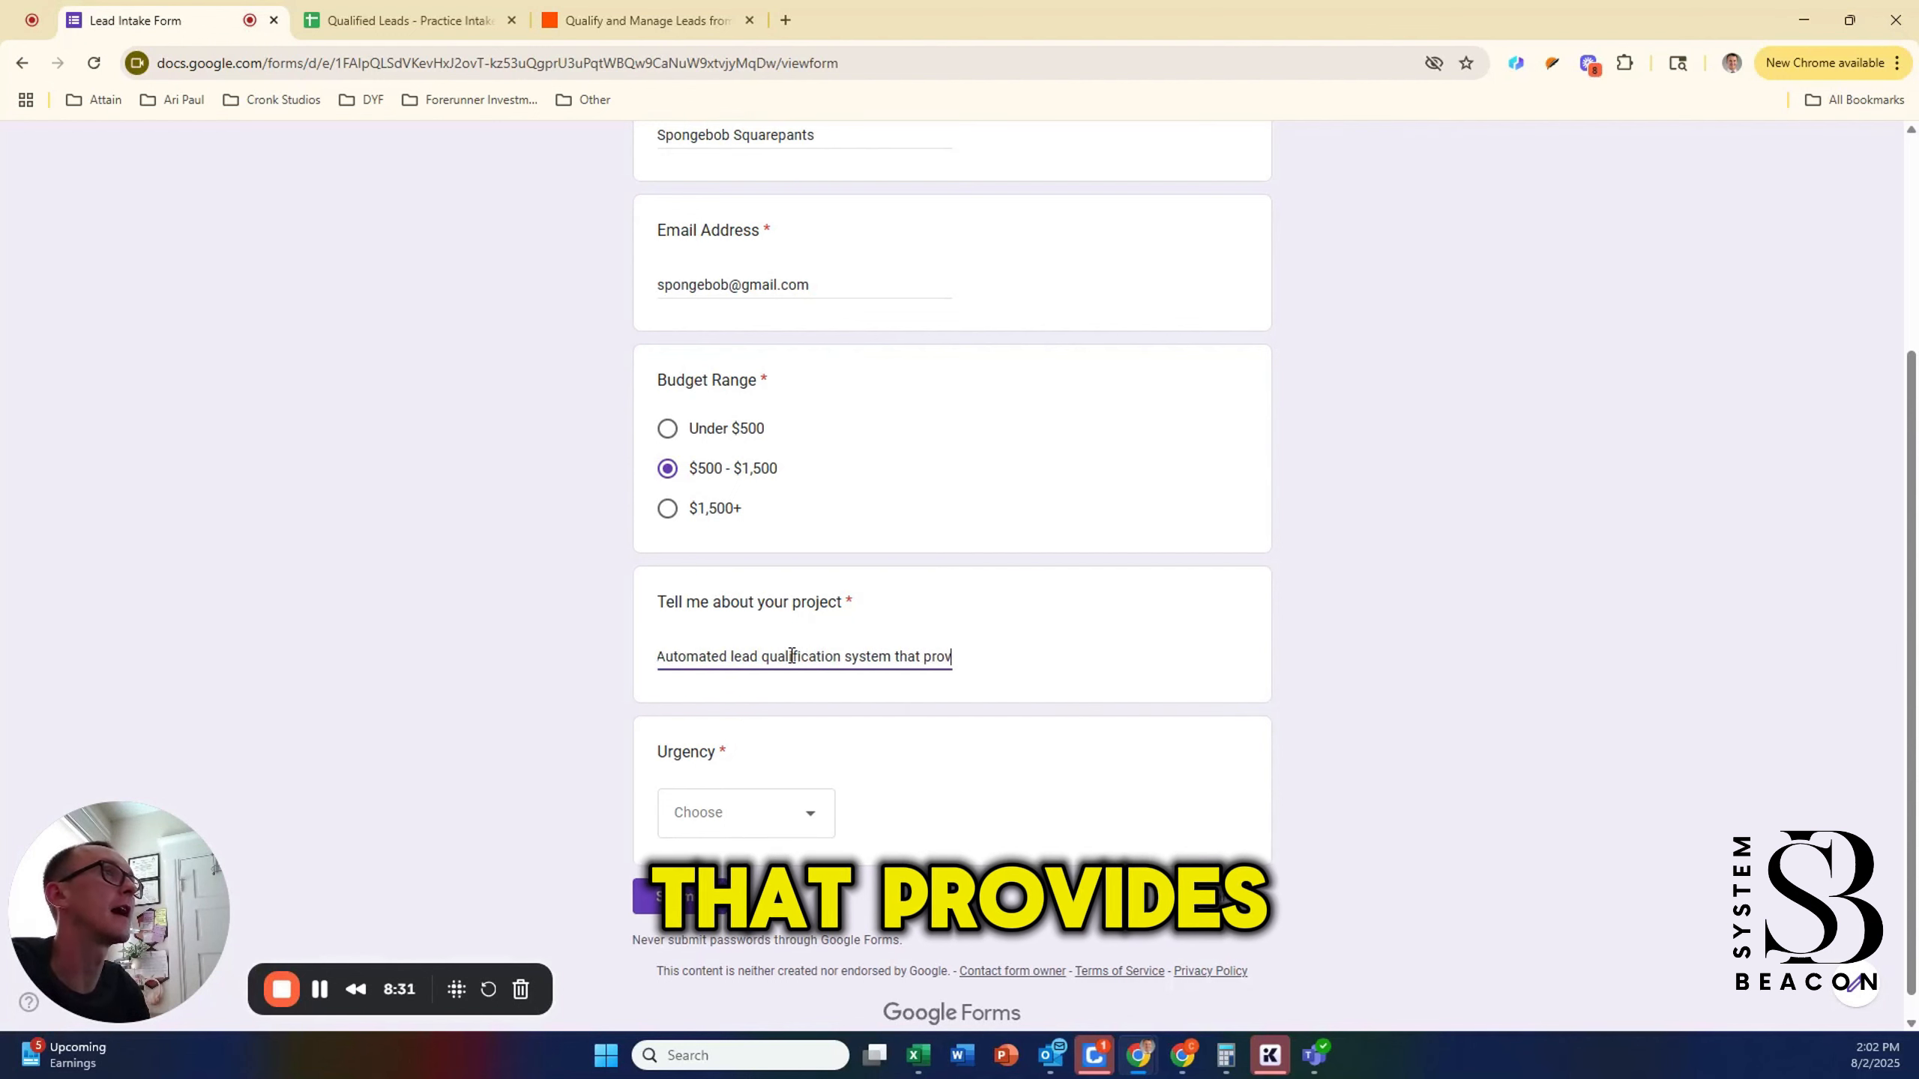
text(ides an AI summary)
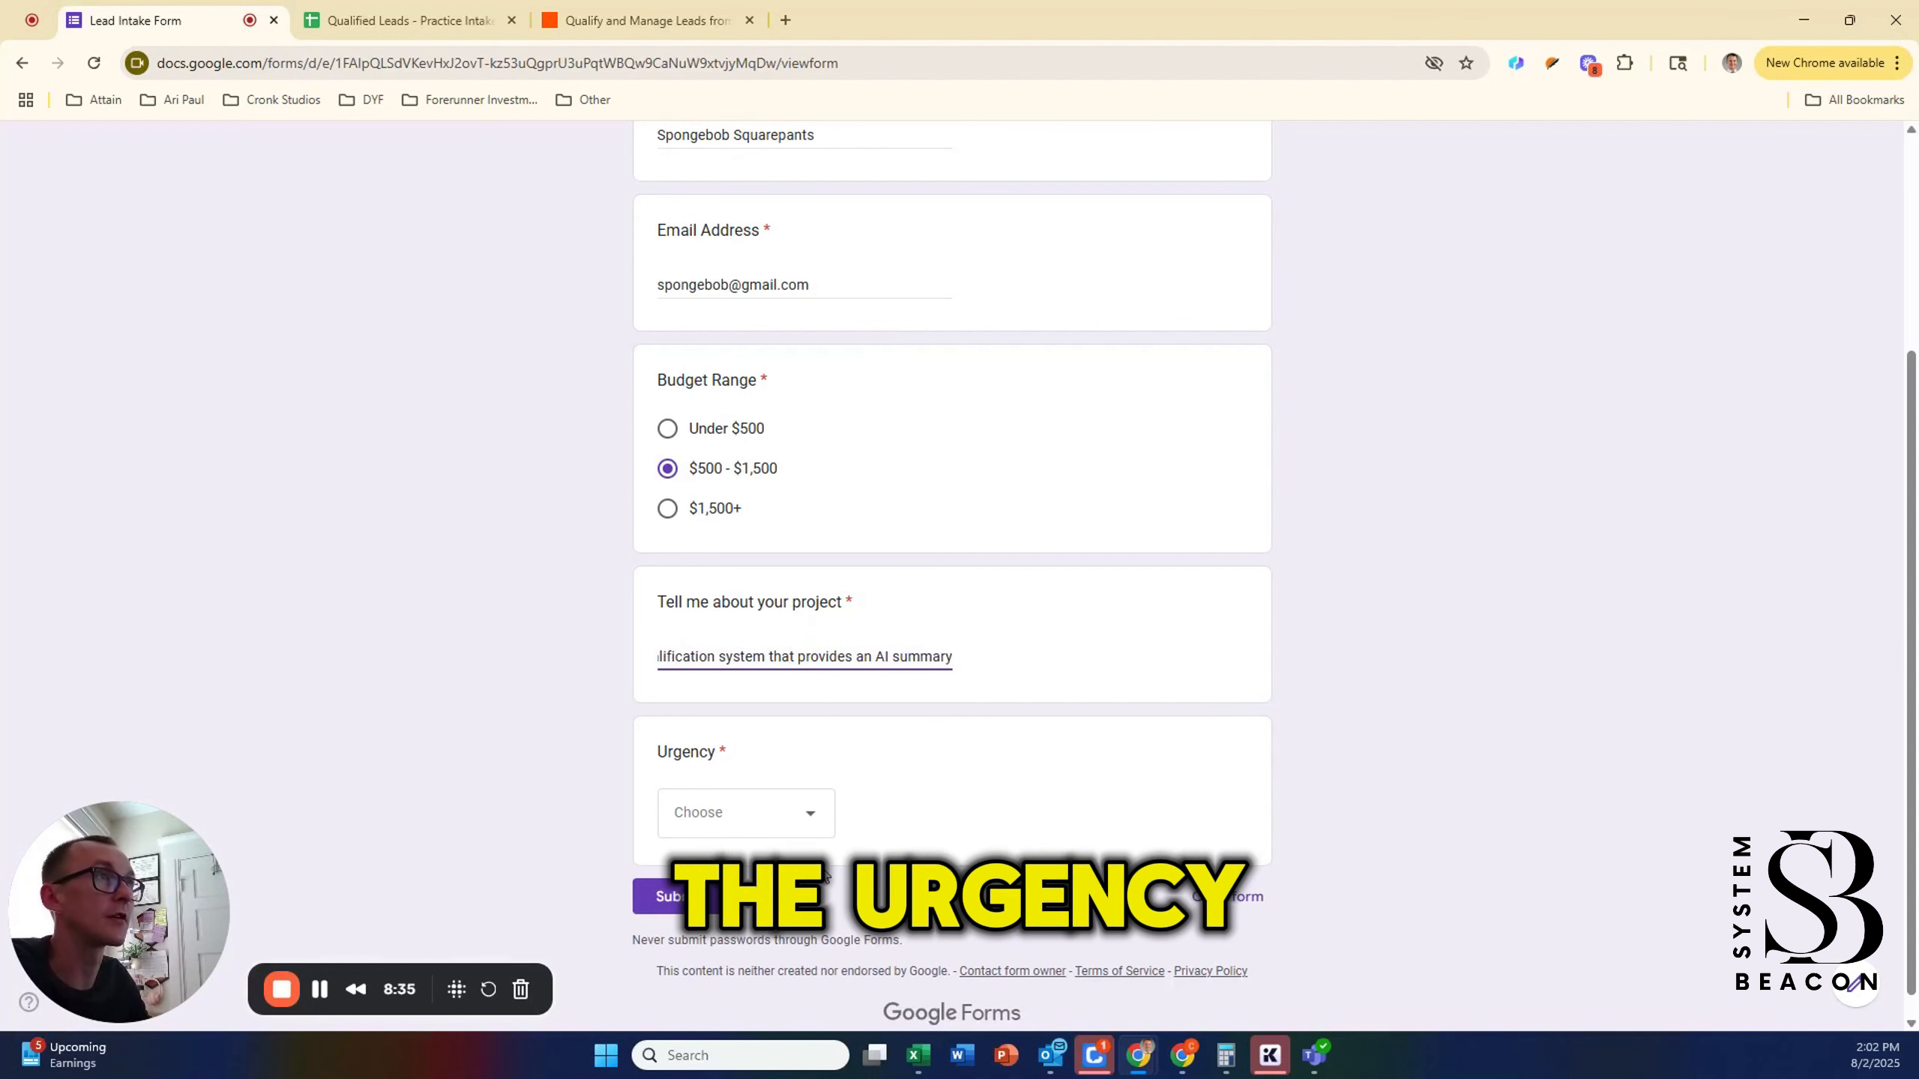
Step: Set urgency to ASAP and submit the response
click(797, 816)
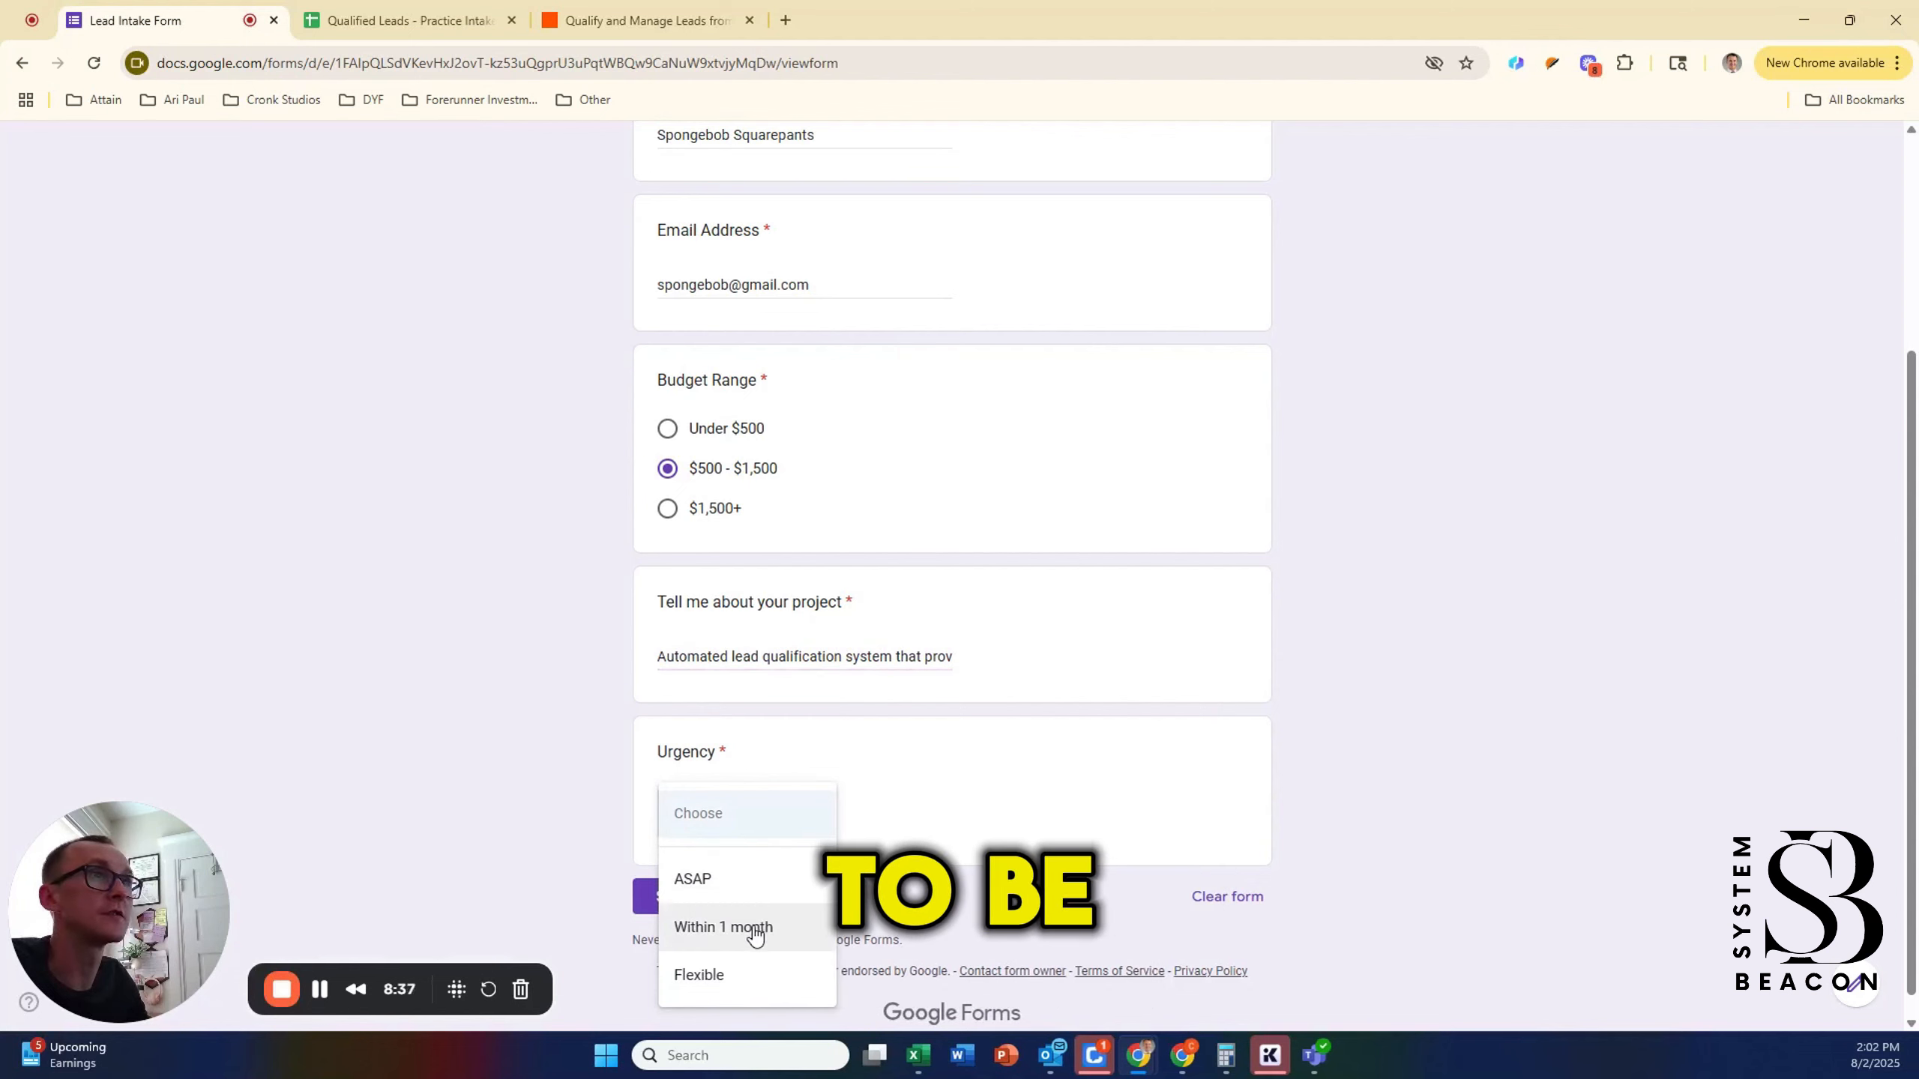
click(739, 892)
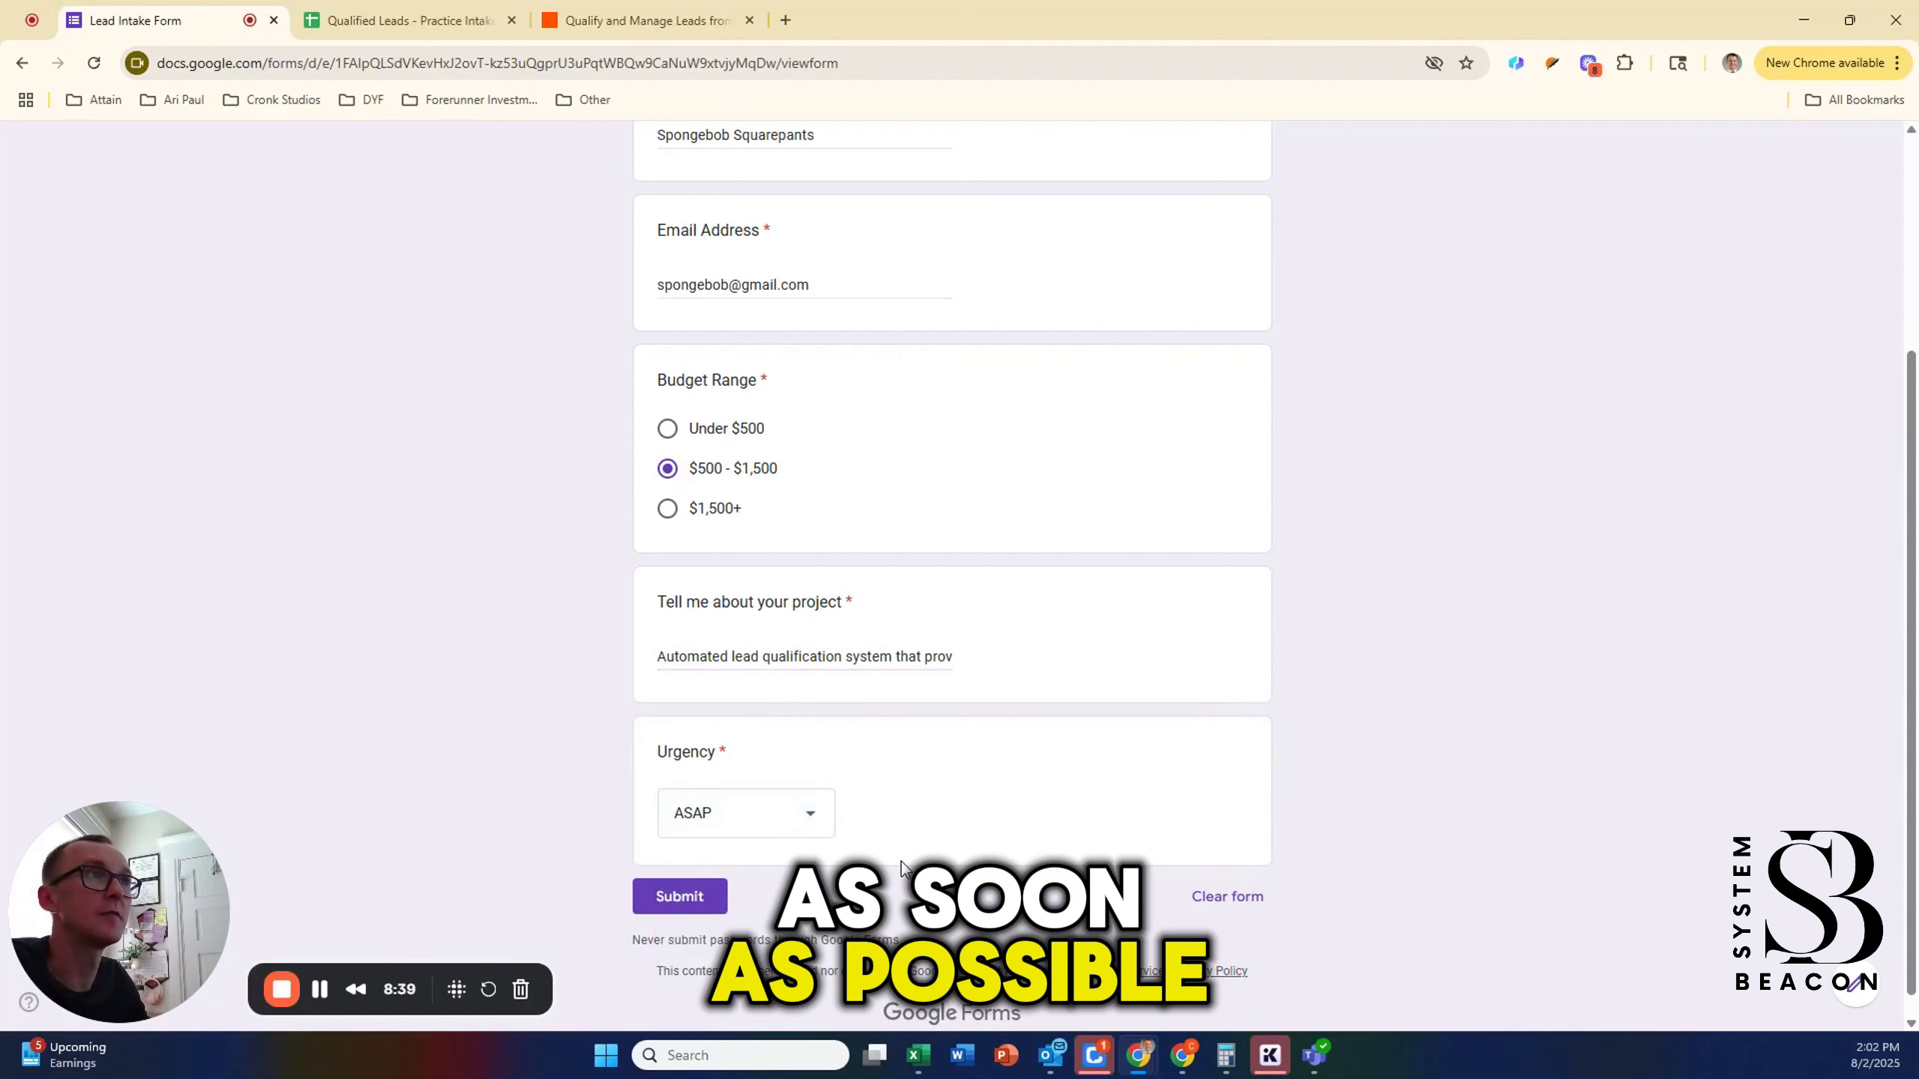
click(669, 897)
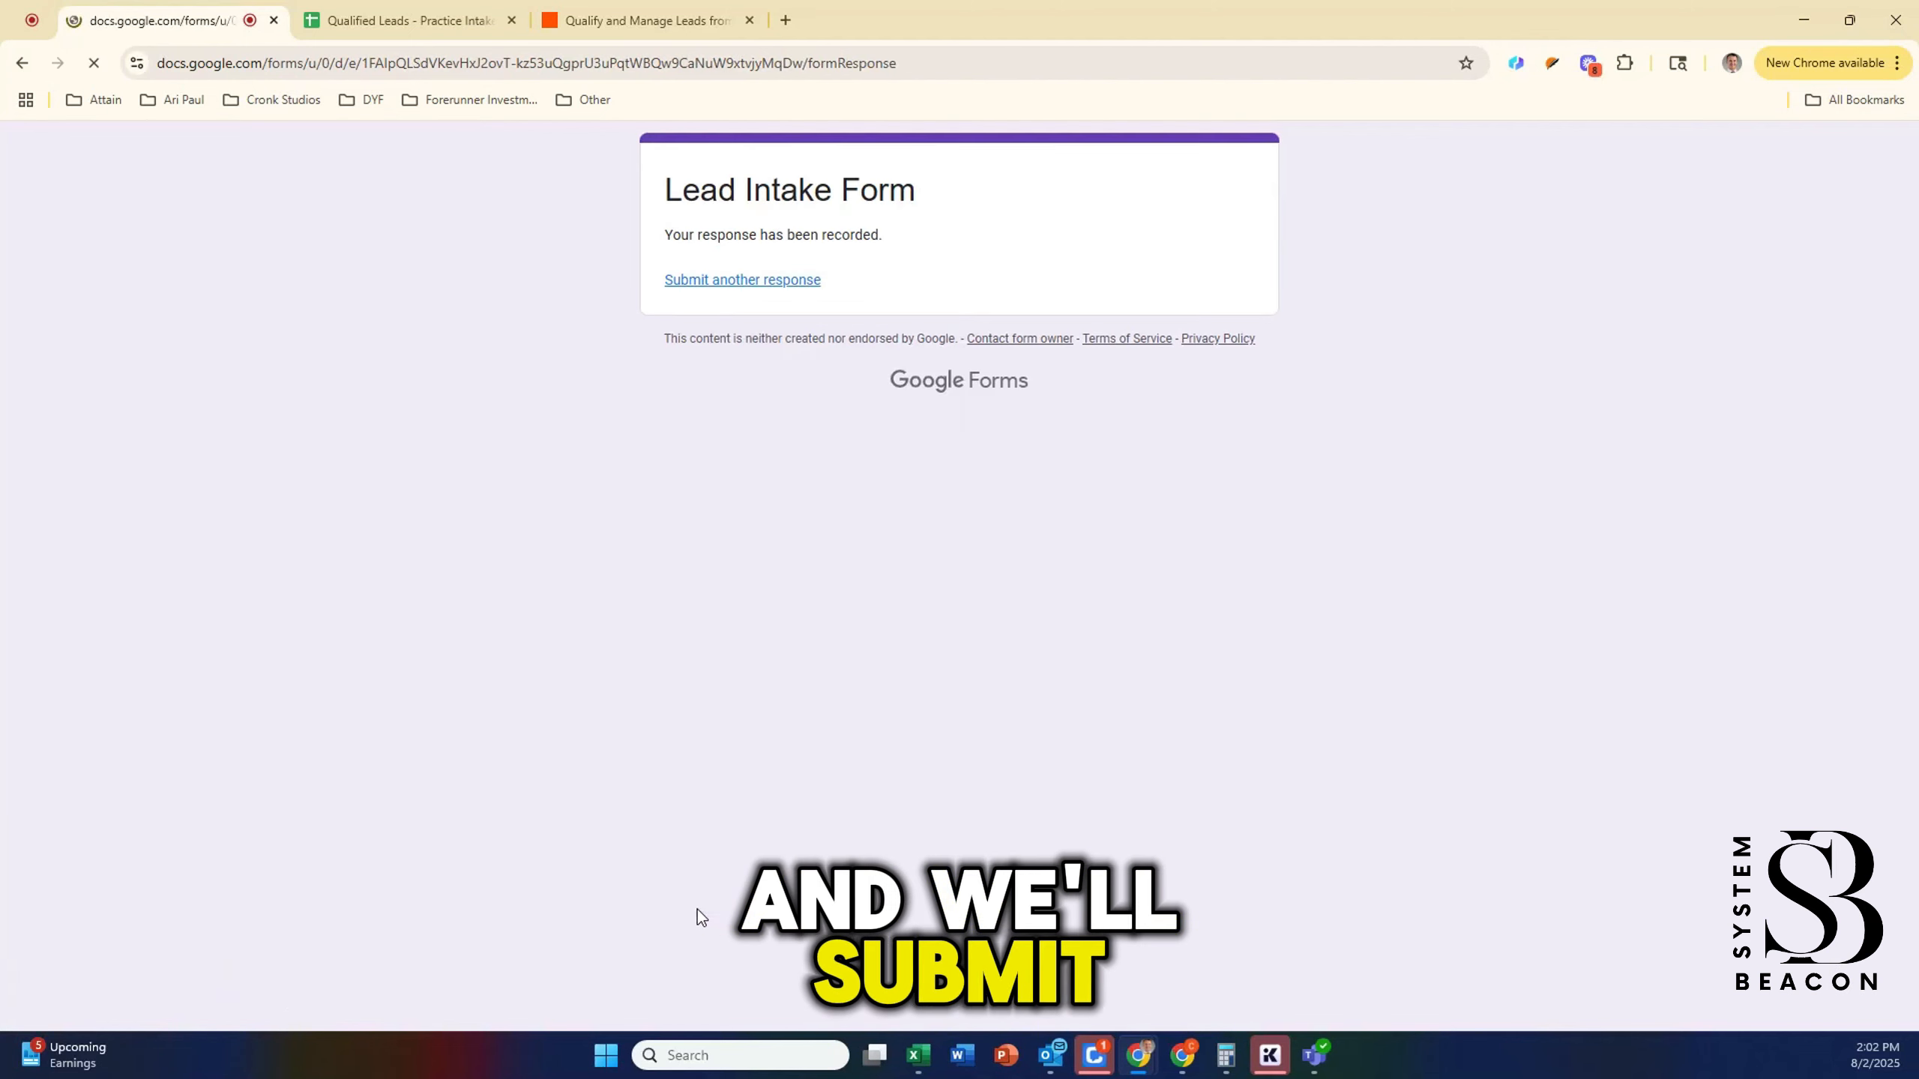
Step: Find new records in Zapier and continue with Form Response B as the test record
click(646, 20)
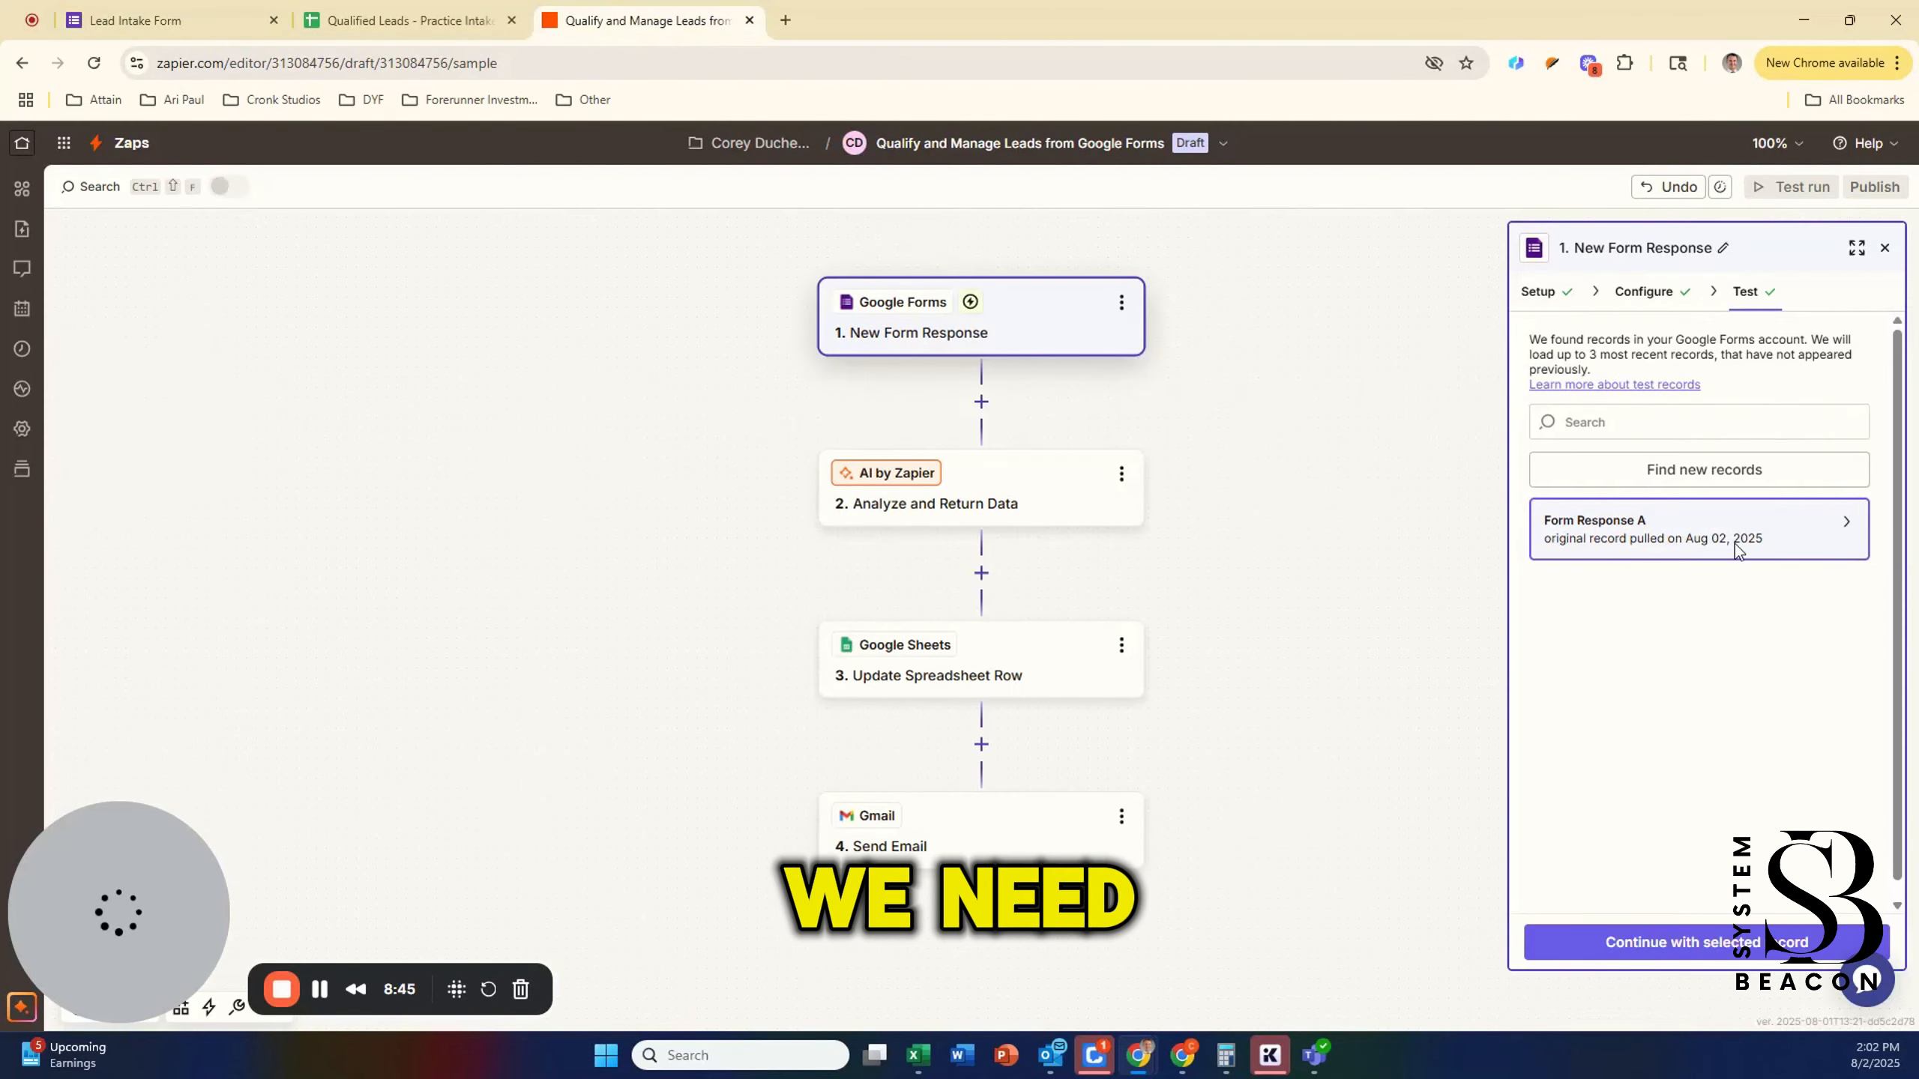
click(1684, 487)
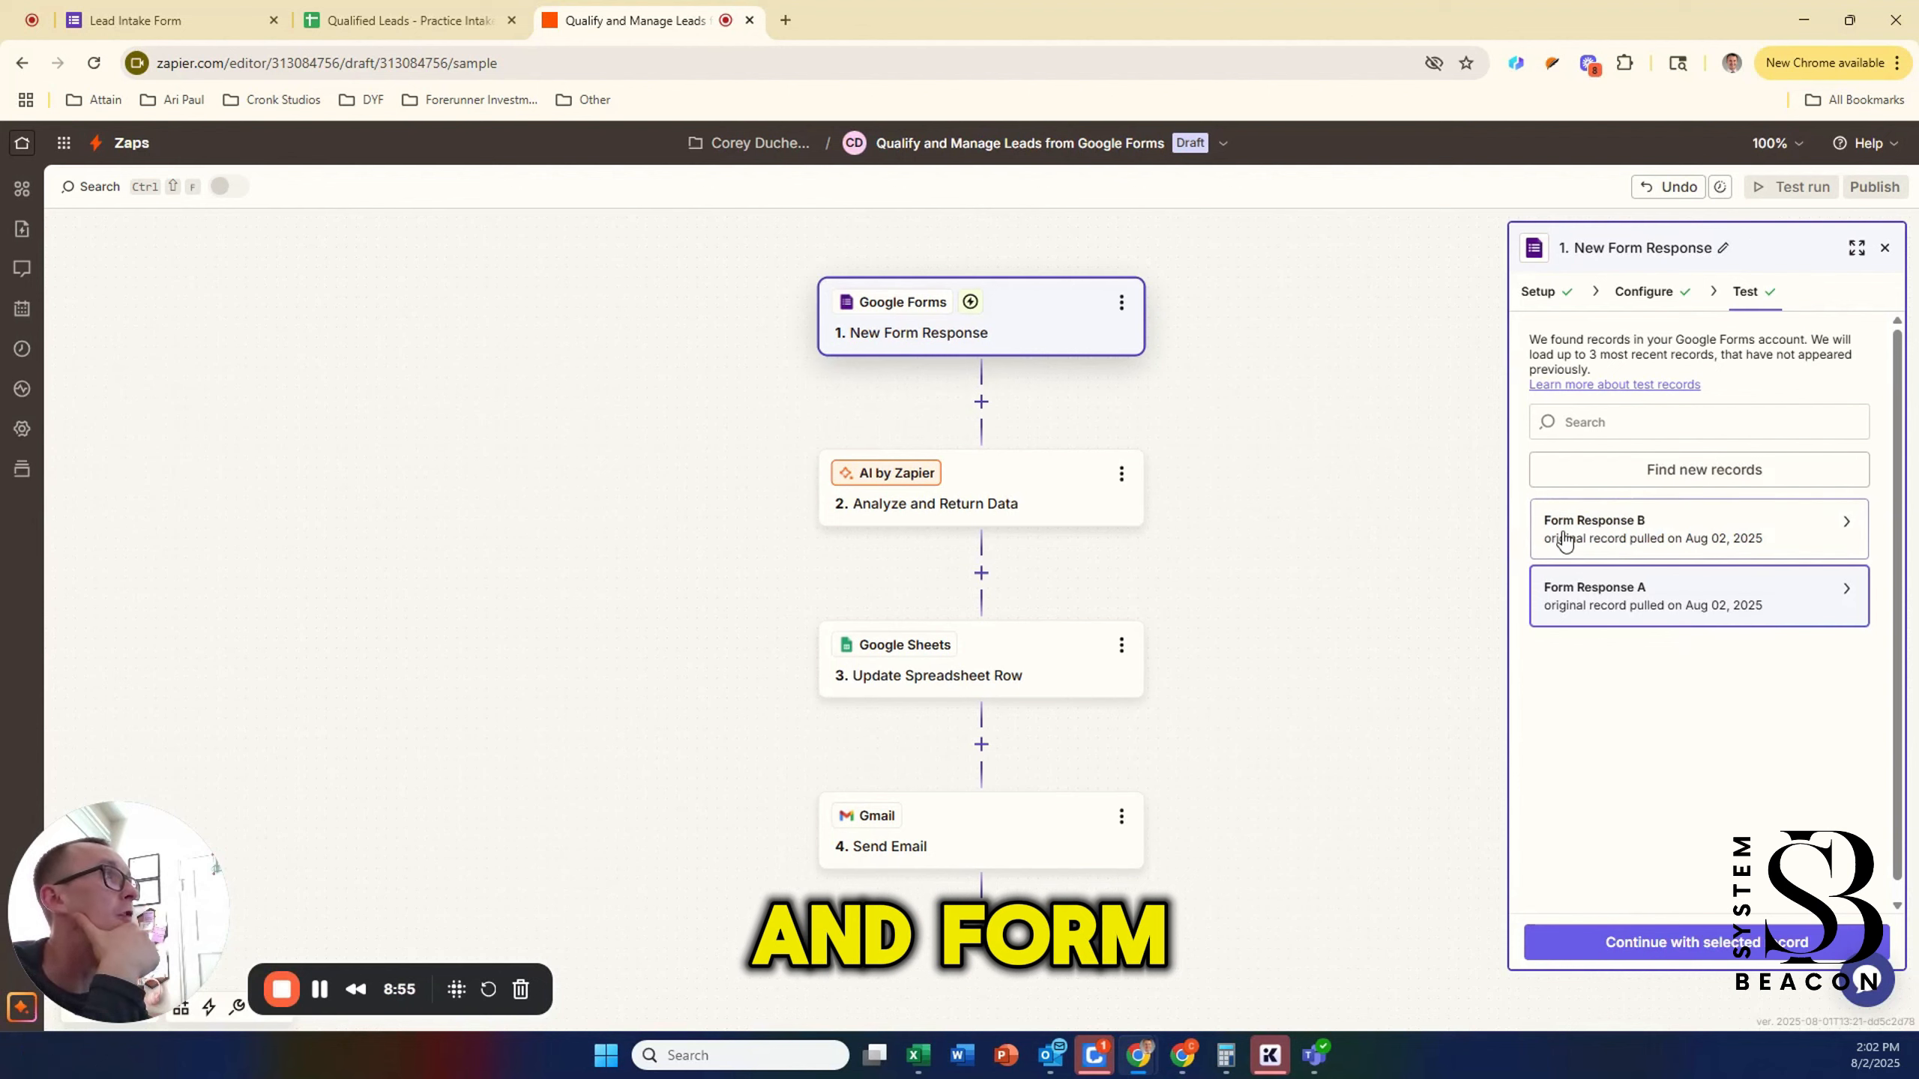
click(1596, 533)
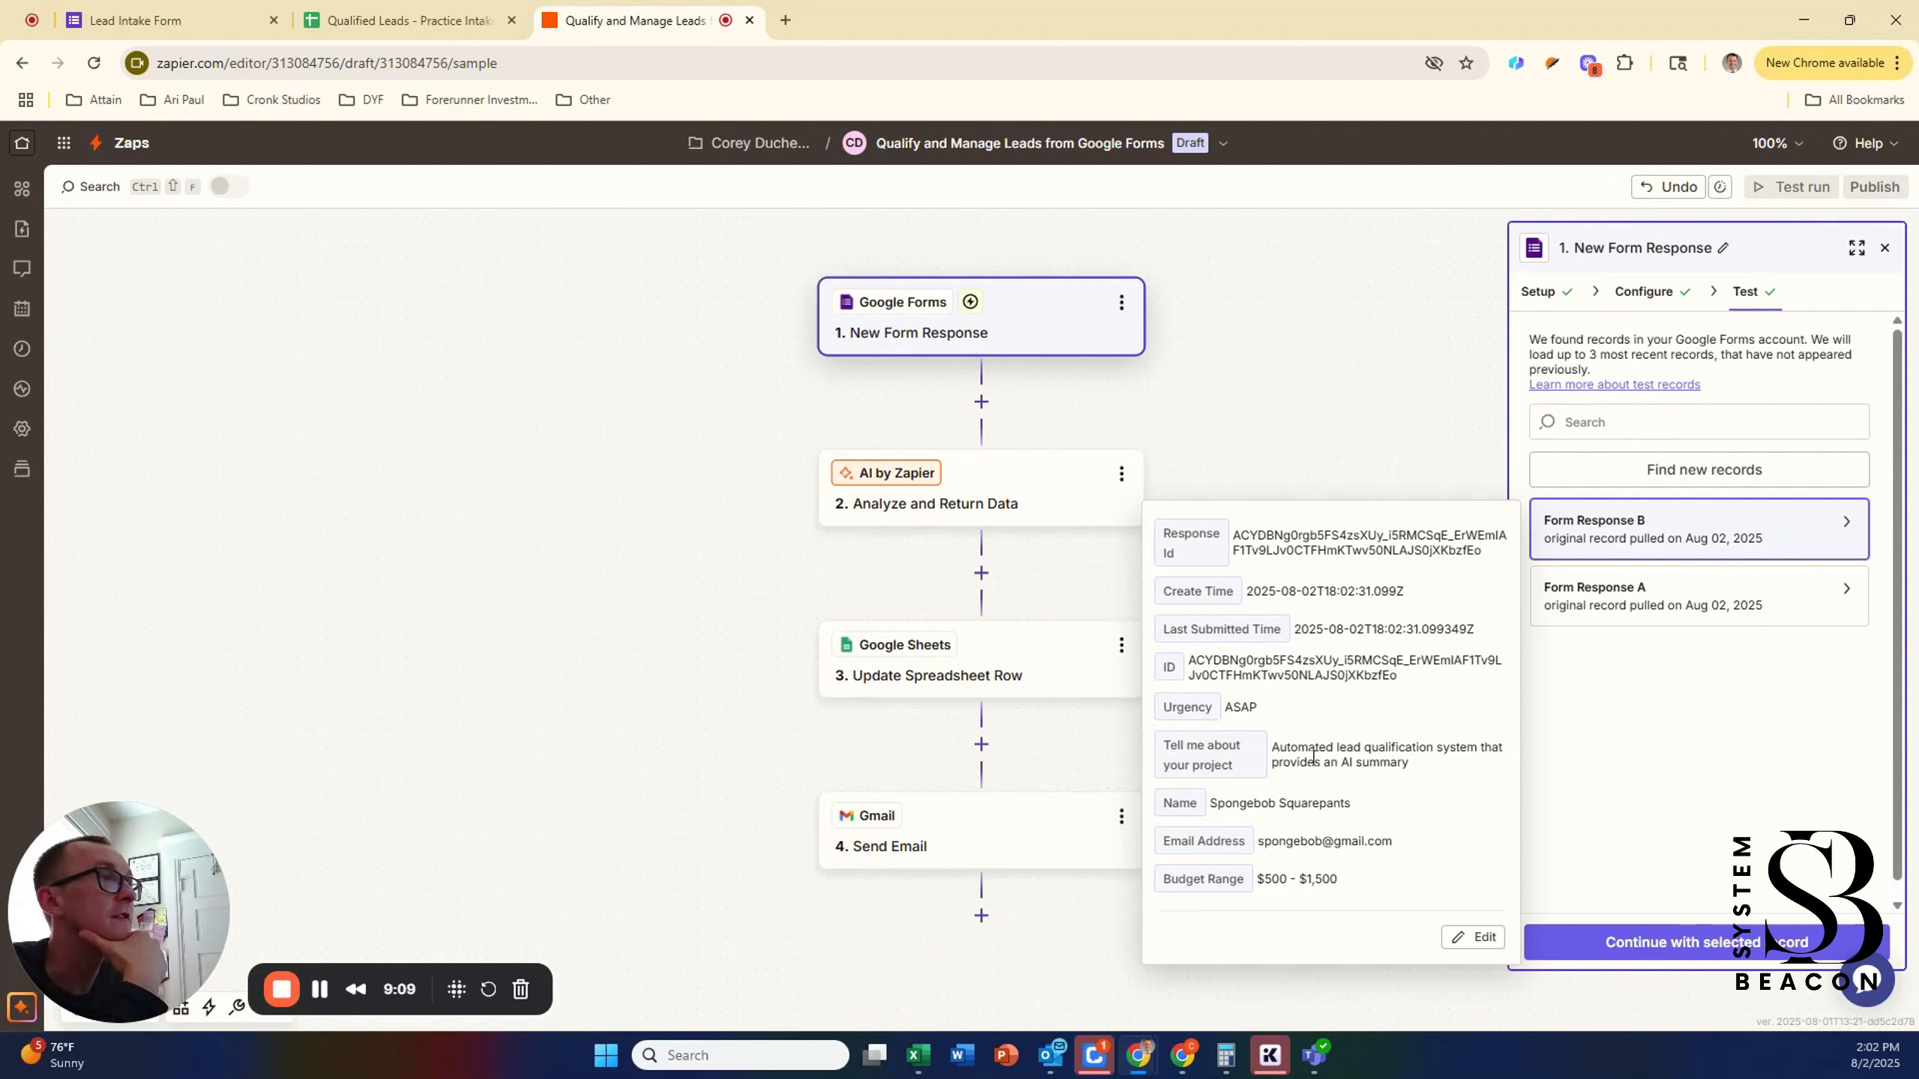
drag(1276, 748, 1412, 765)
click(1412, 763)
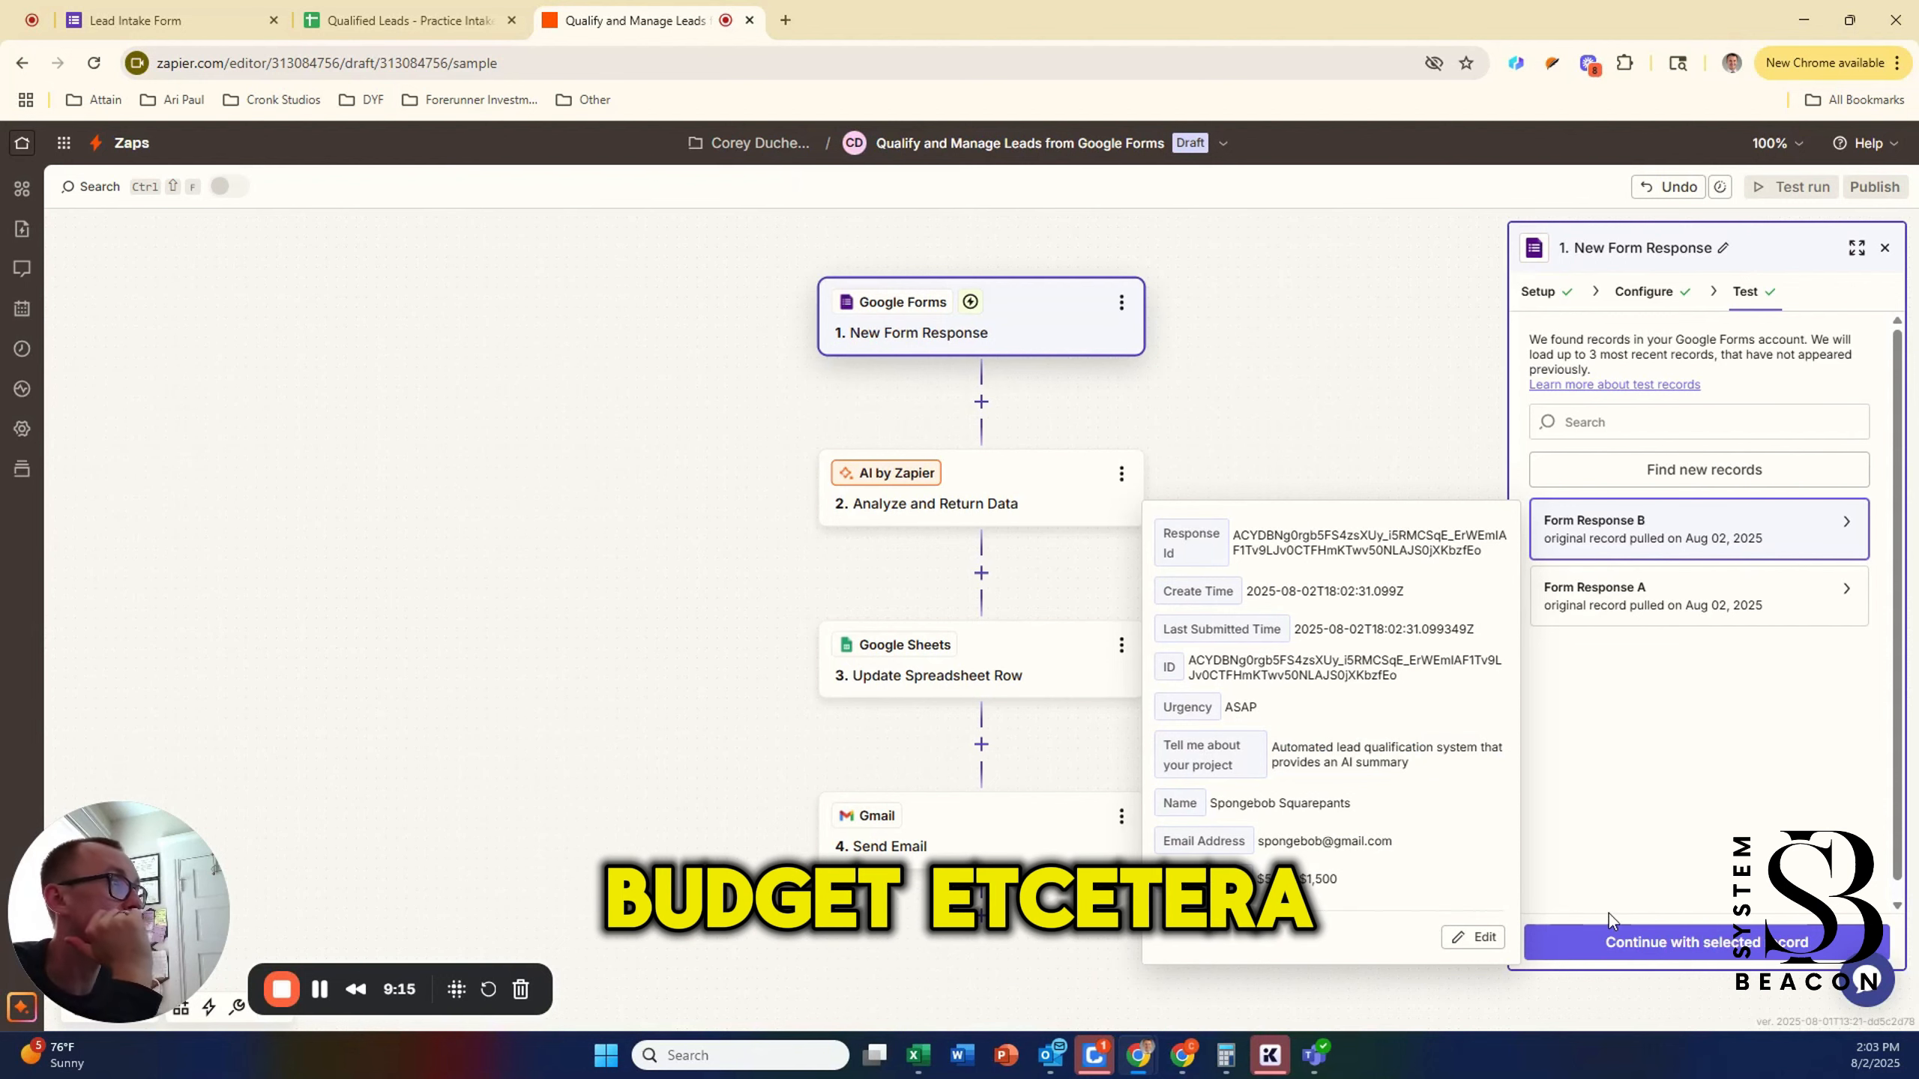
click(1677, 943)
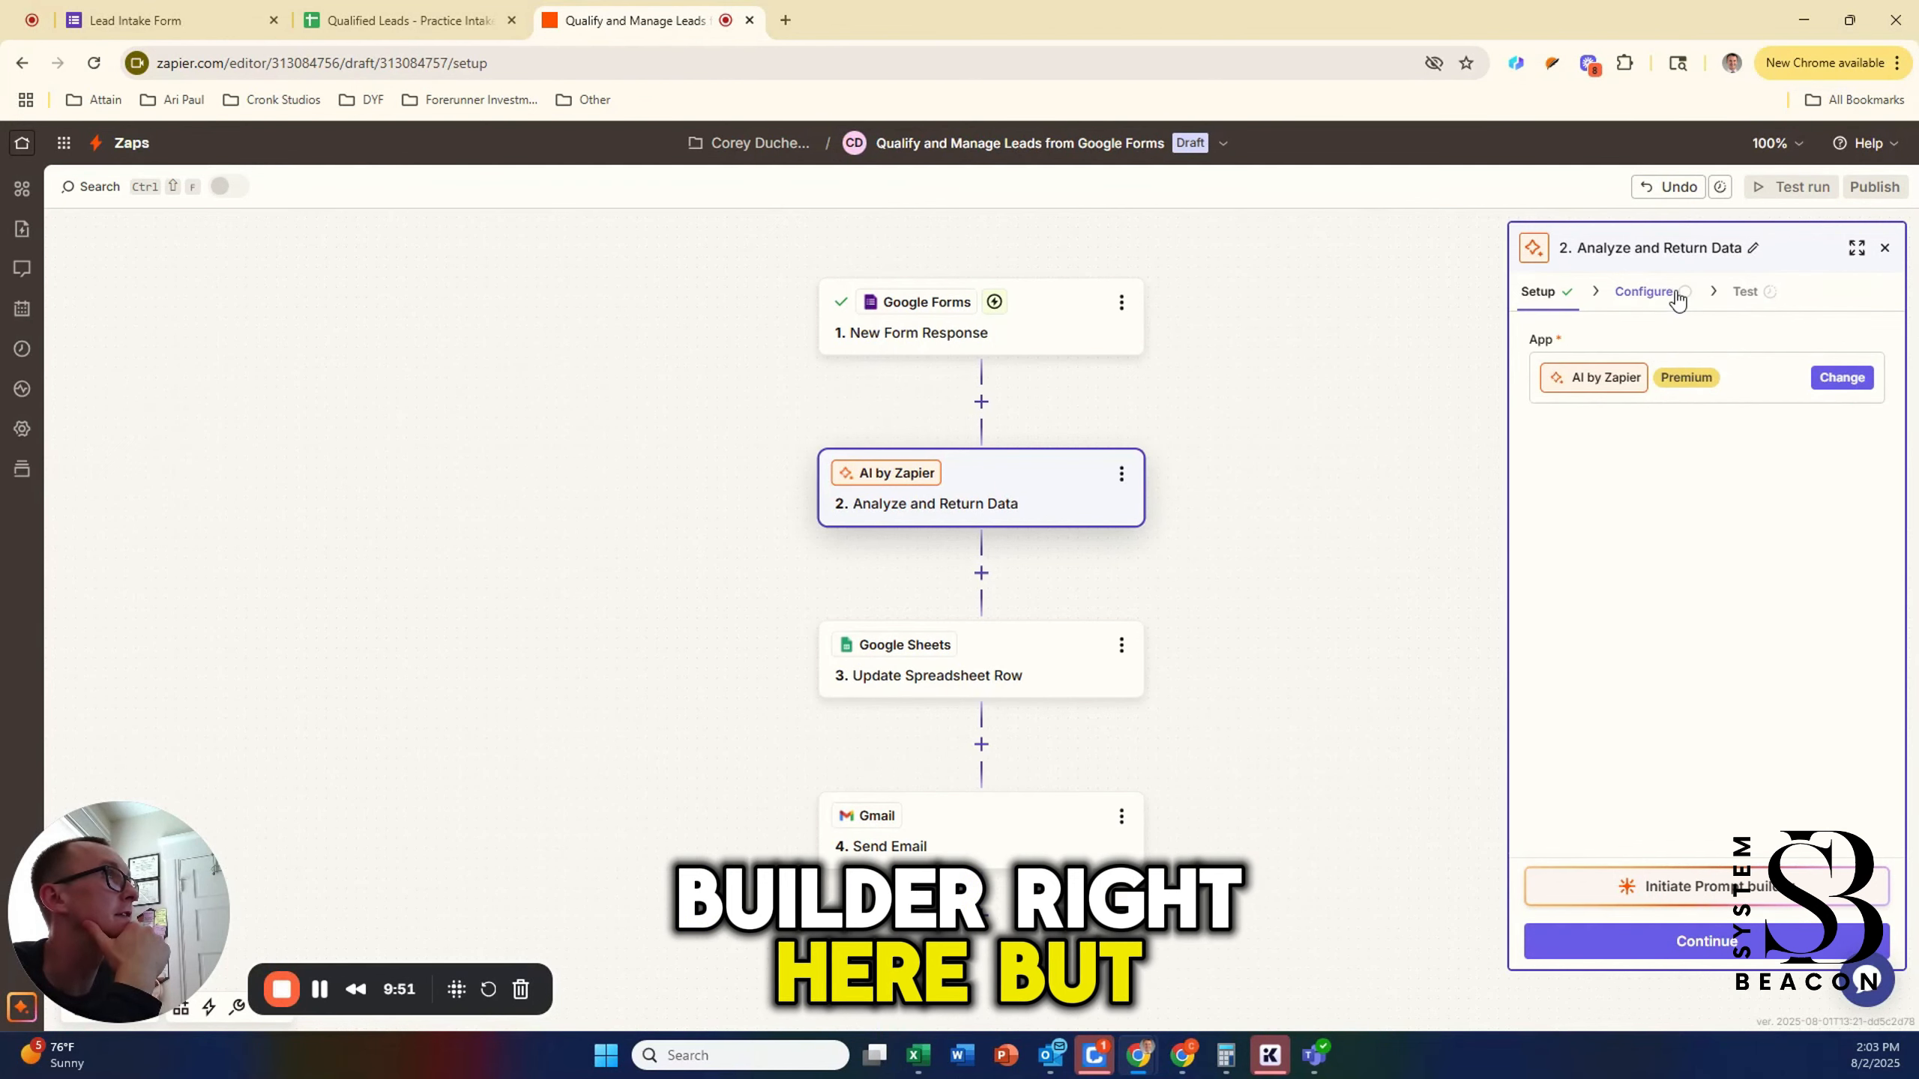
Step: Choose Zapier-provided authentication for the AI Analyze and Return Data step
click(1704, 947)
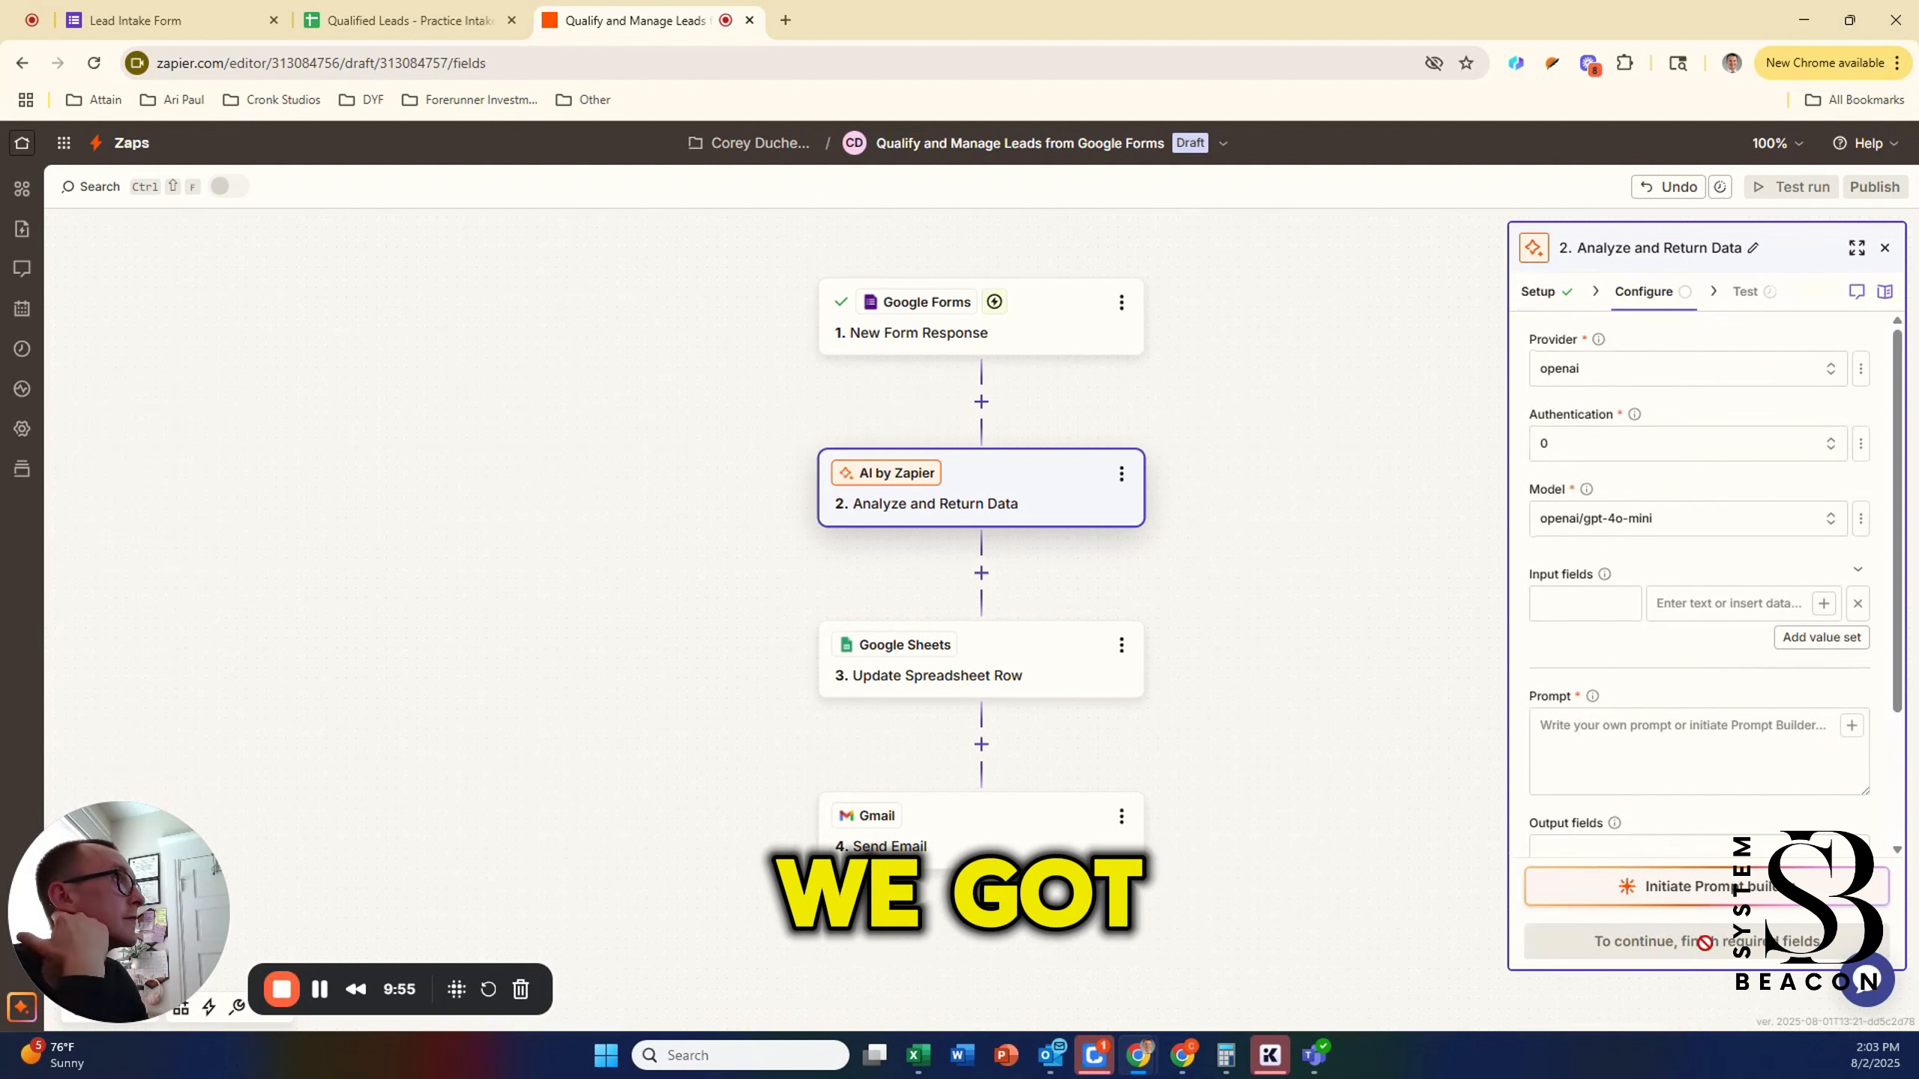
click(1720, 738)
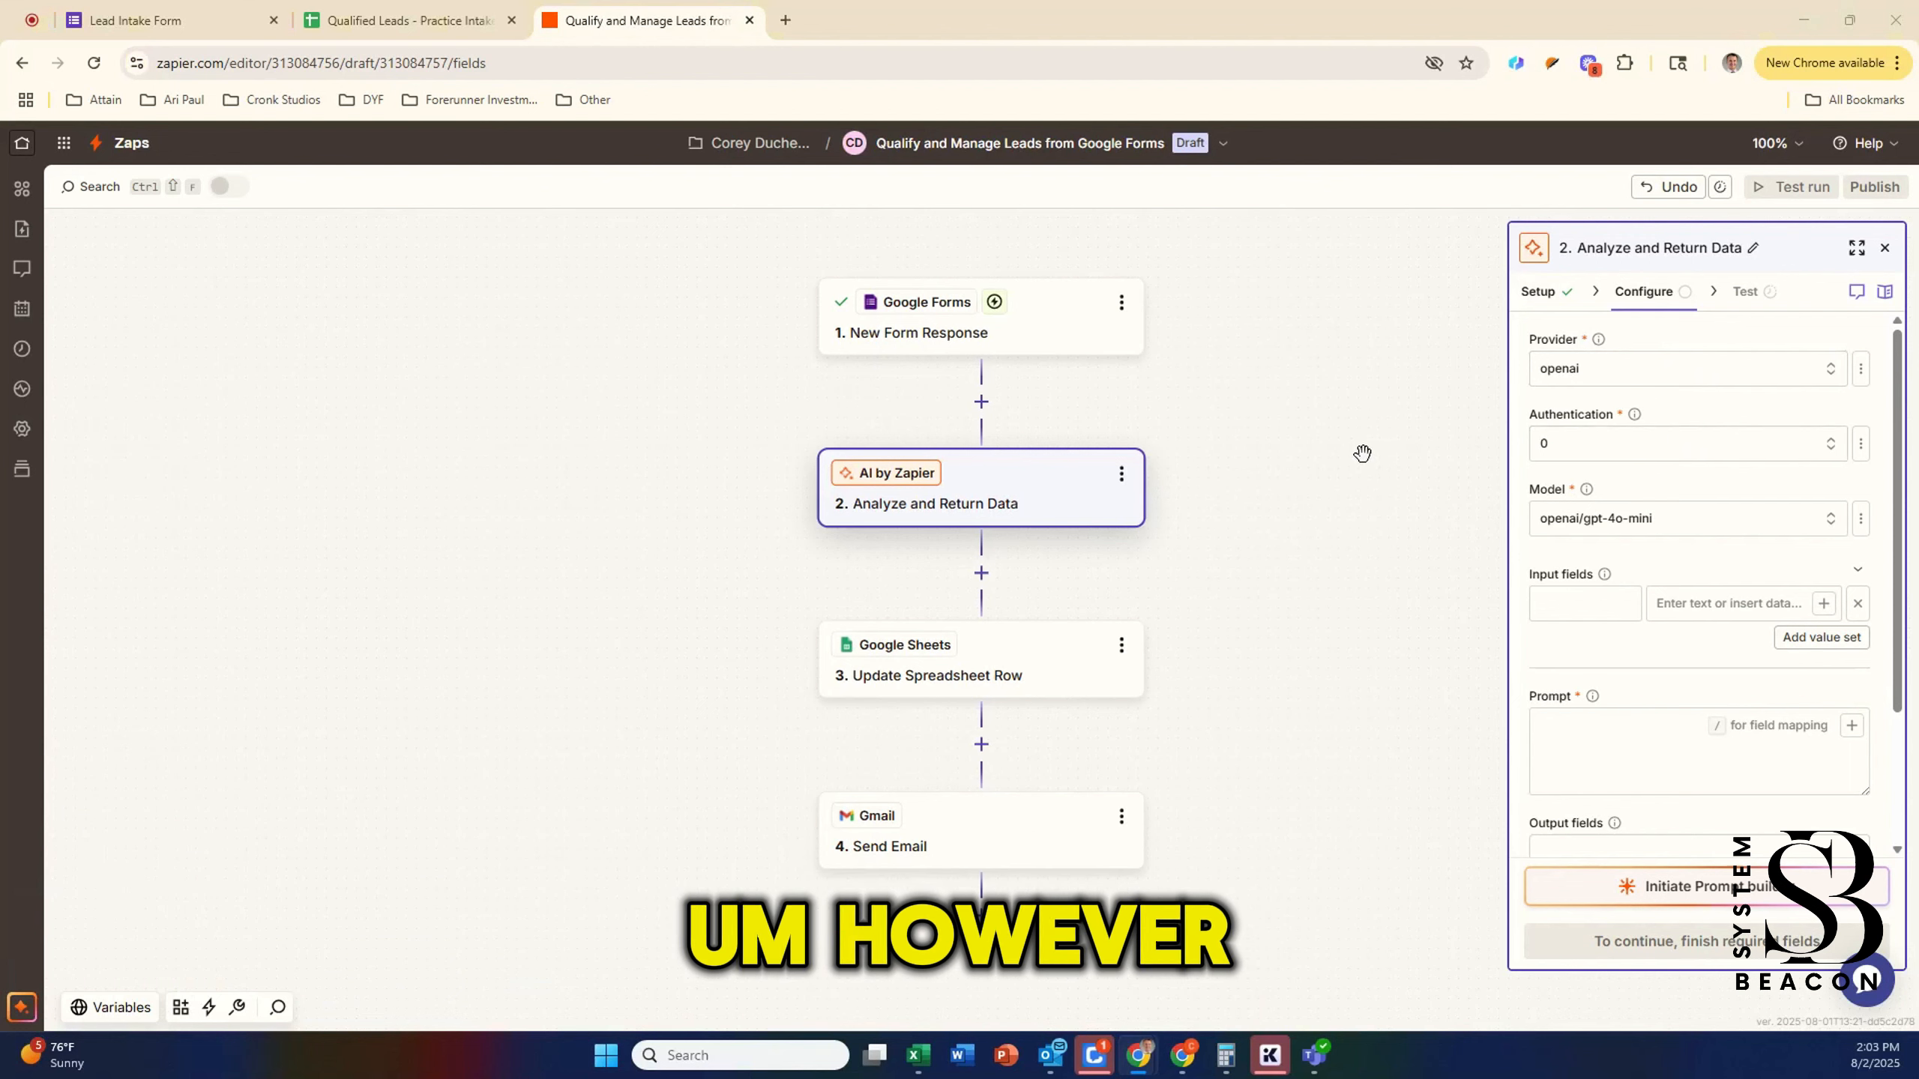
click(1575, 452)
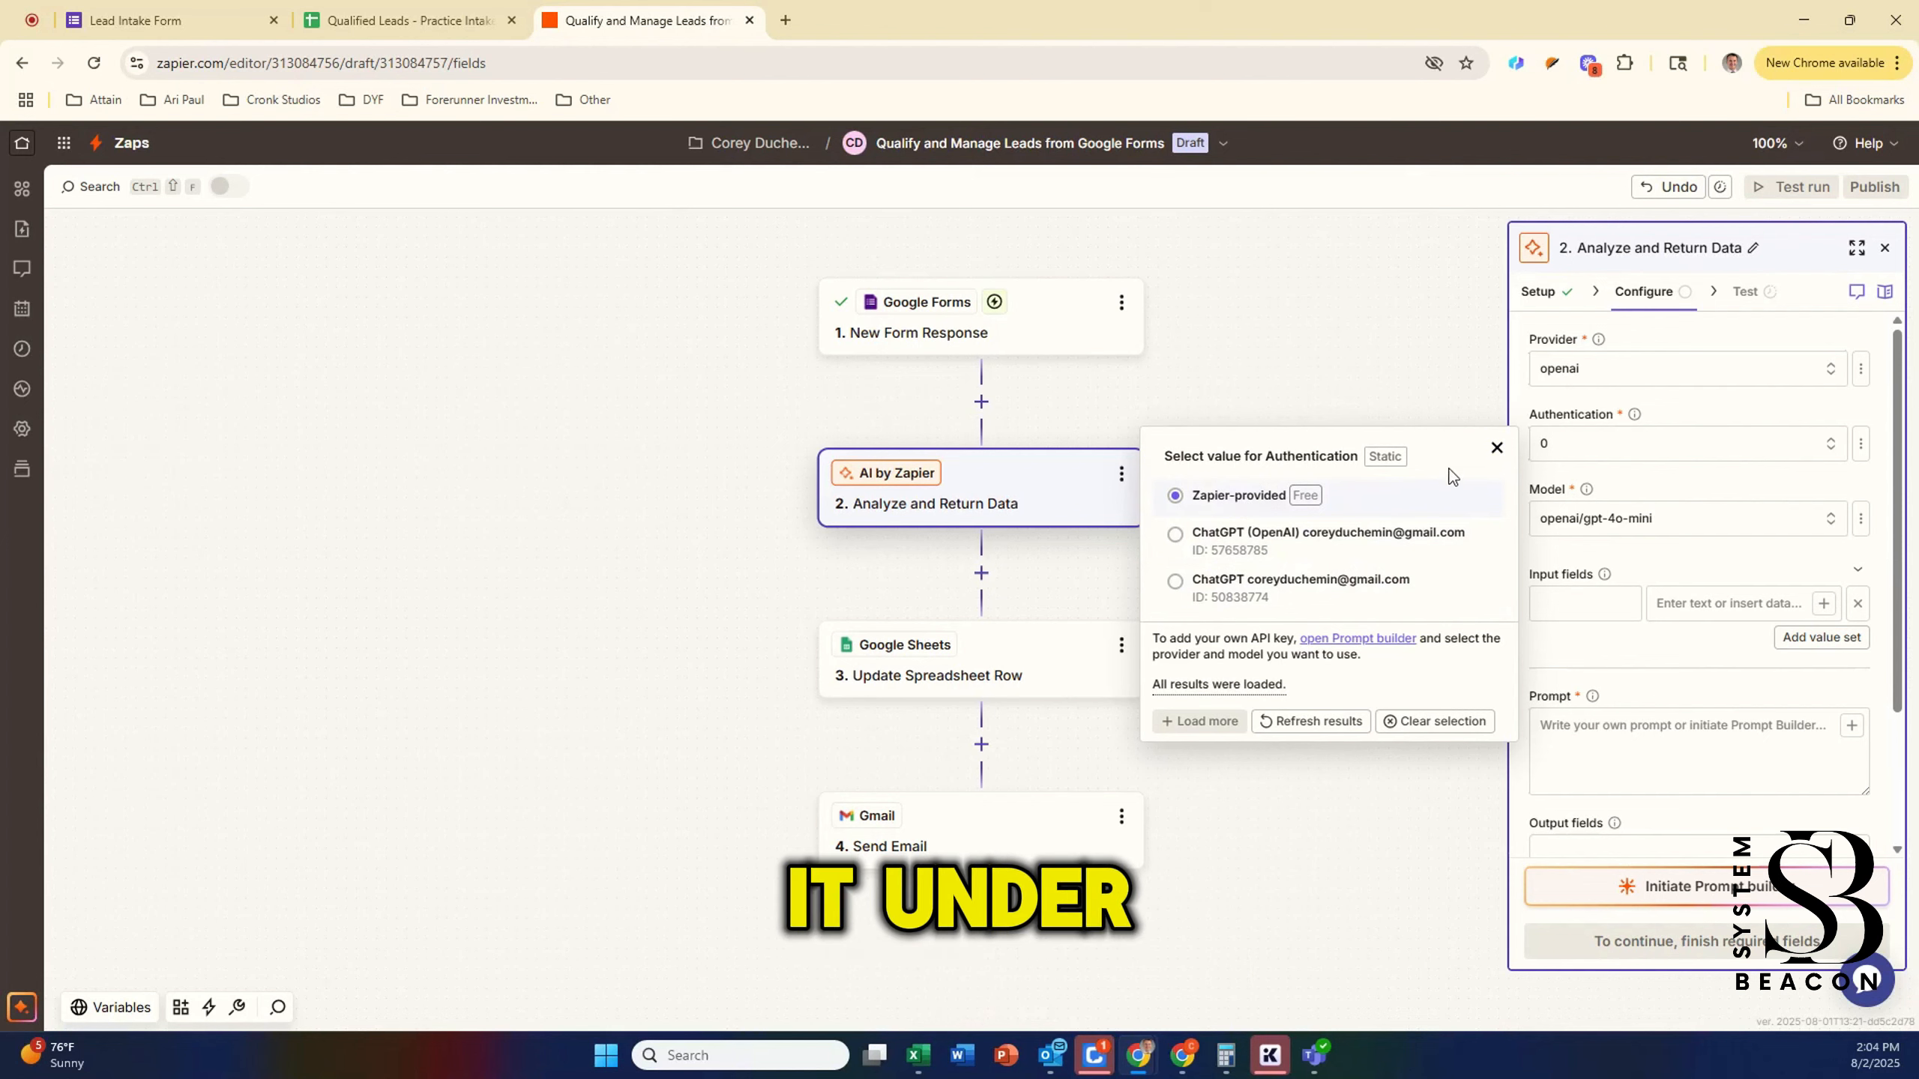
click(1497, 448)
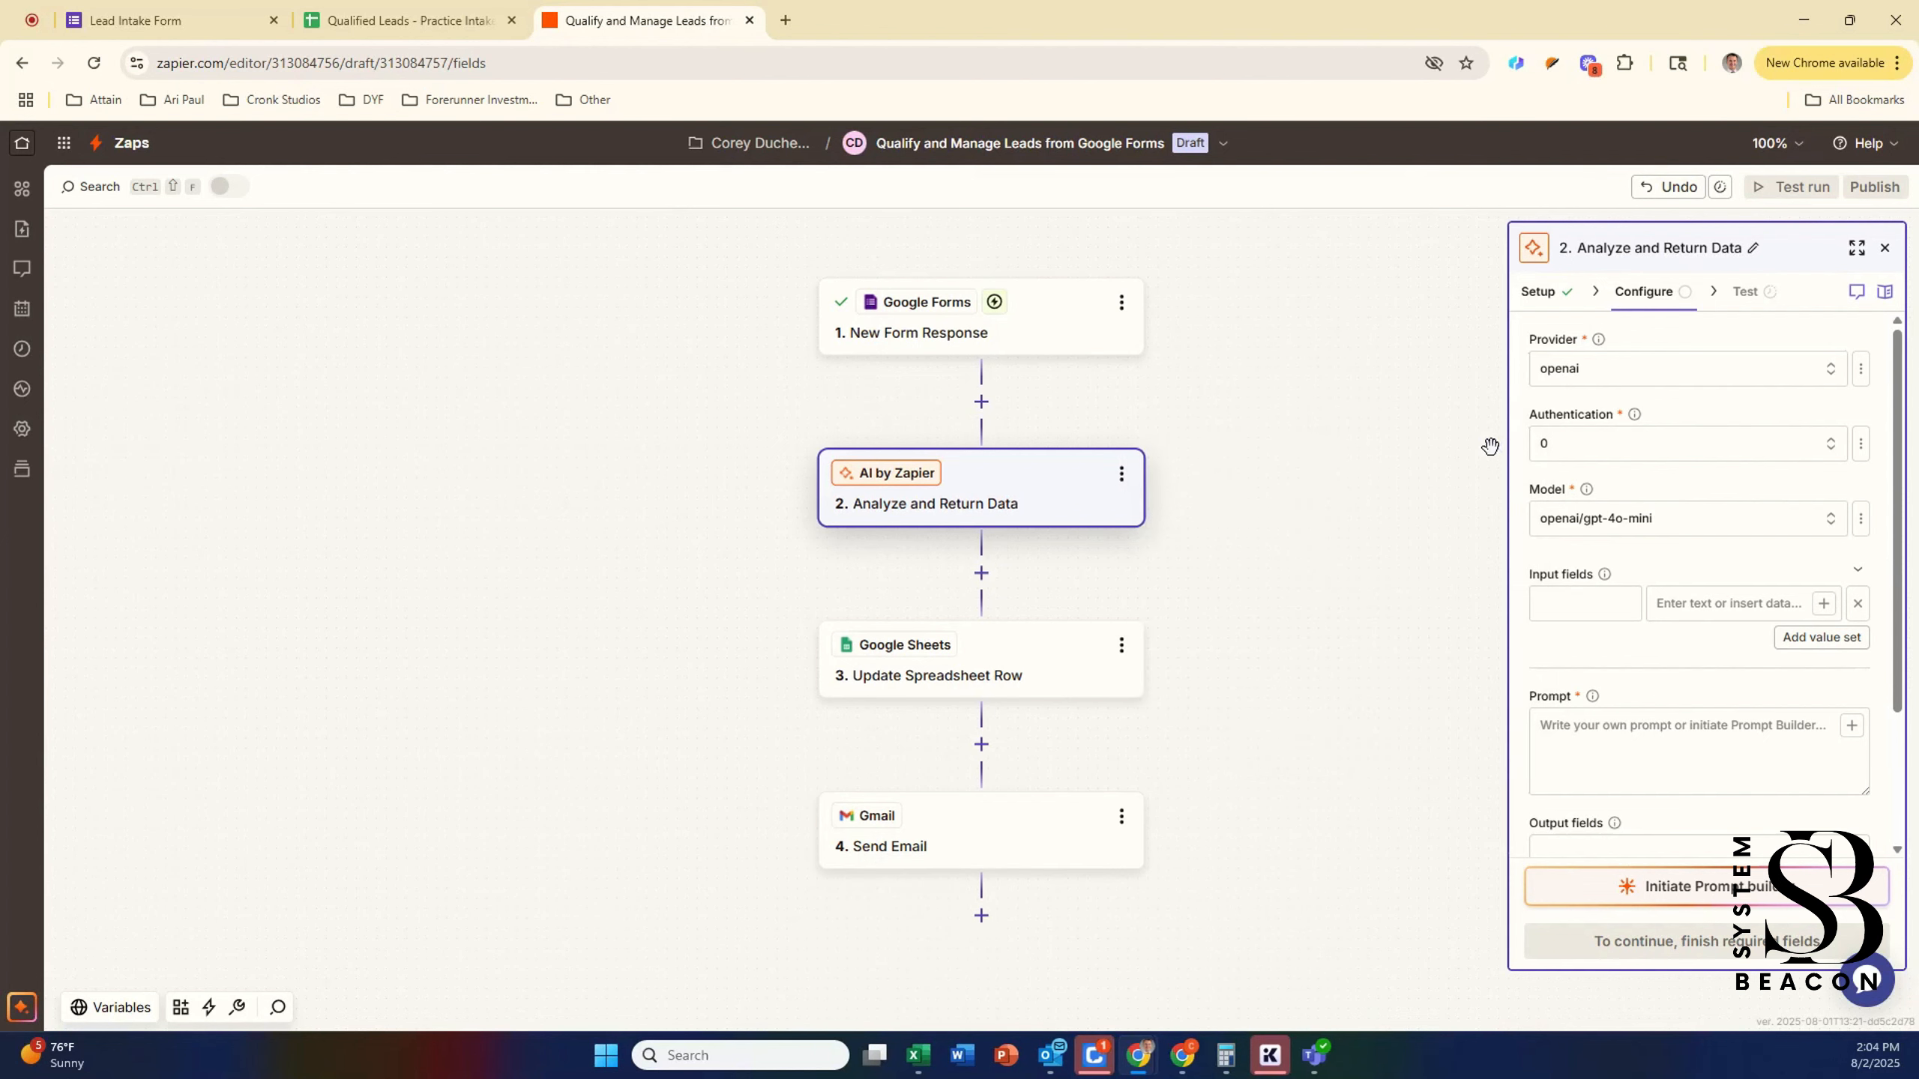
click(1623, 443)
click(1239, 497)
click(1603, 713)
Step: Paste the lead-qualification prompt and delete its Urgency, Budget and Project Description data pills
key(ctrl+v)
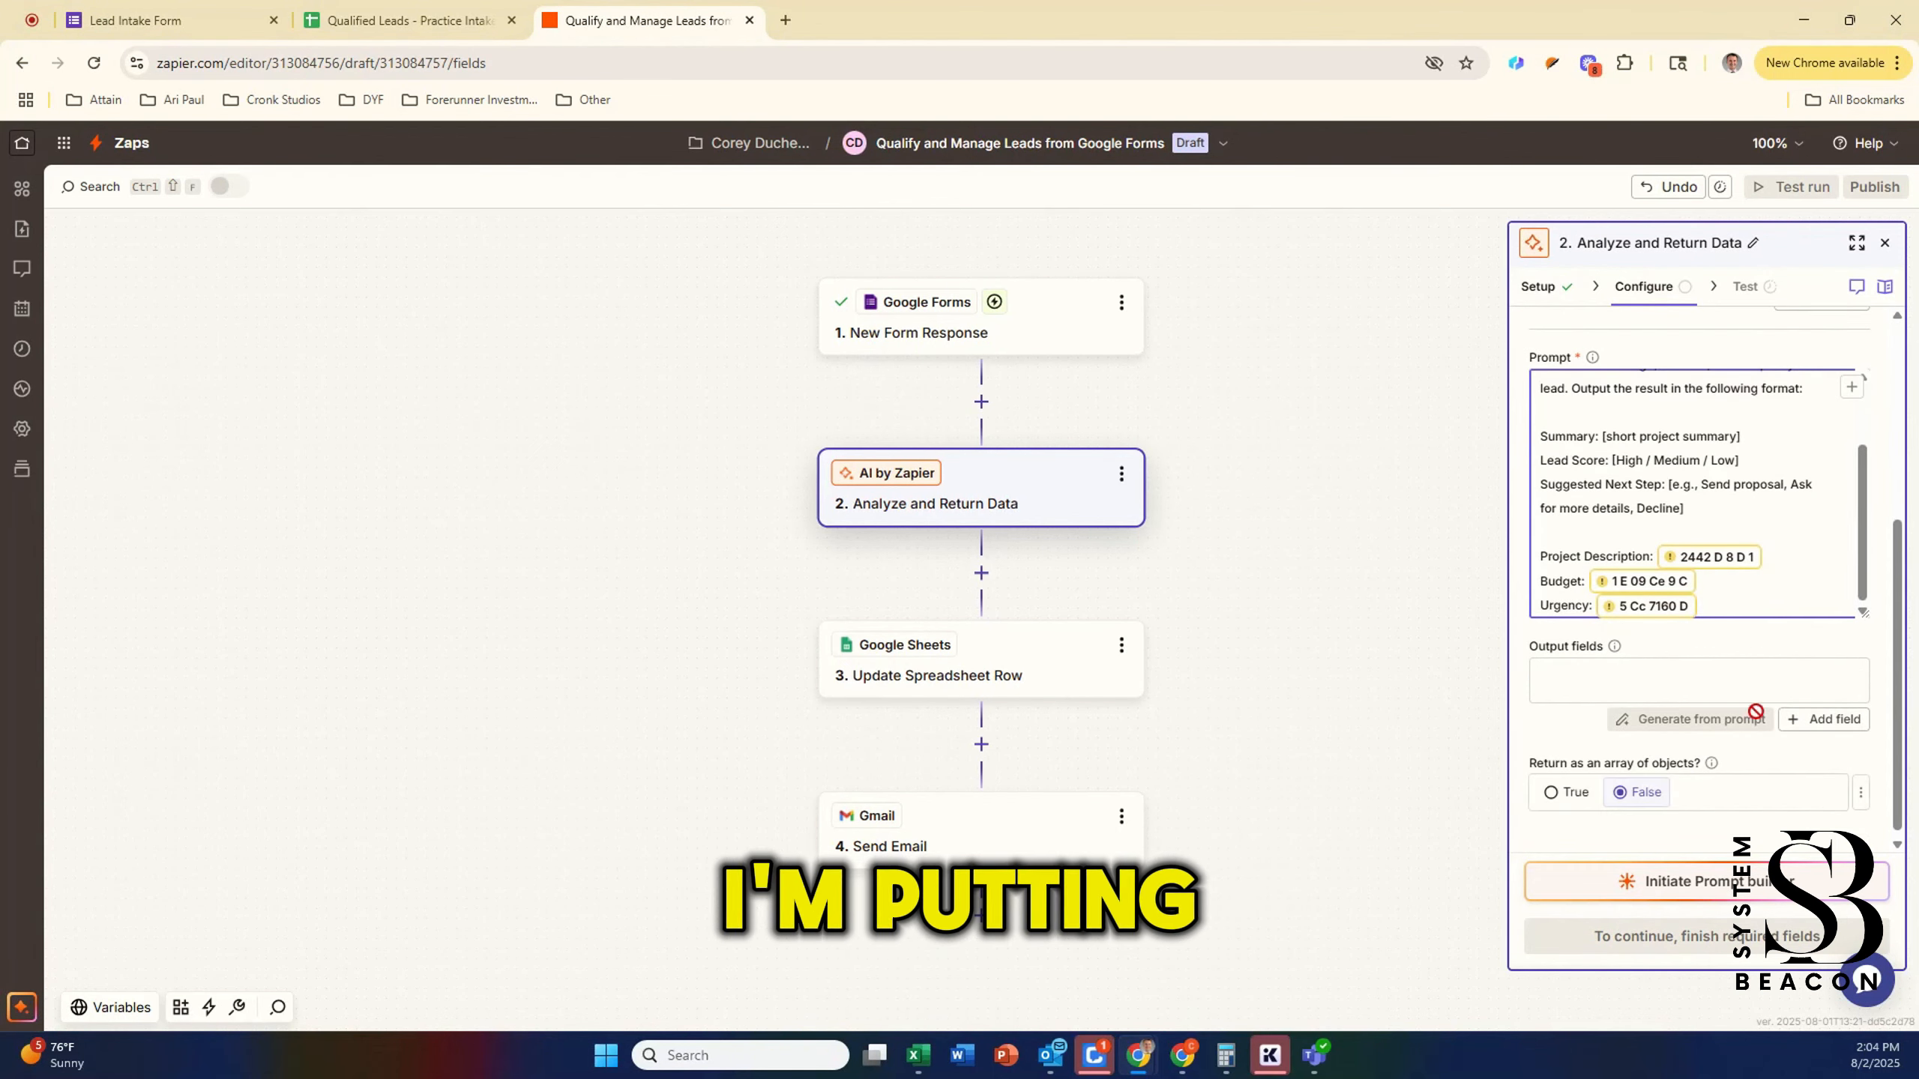
click(1732, 591)
key(BackSpace)
click(1747, 575)
key(BackSpace)
click(1796, 550)
key(BackSpace)
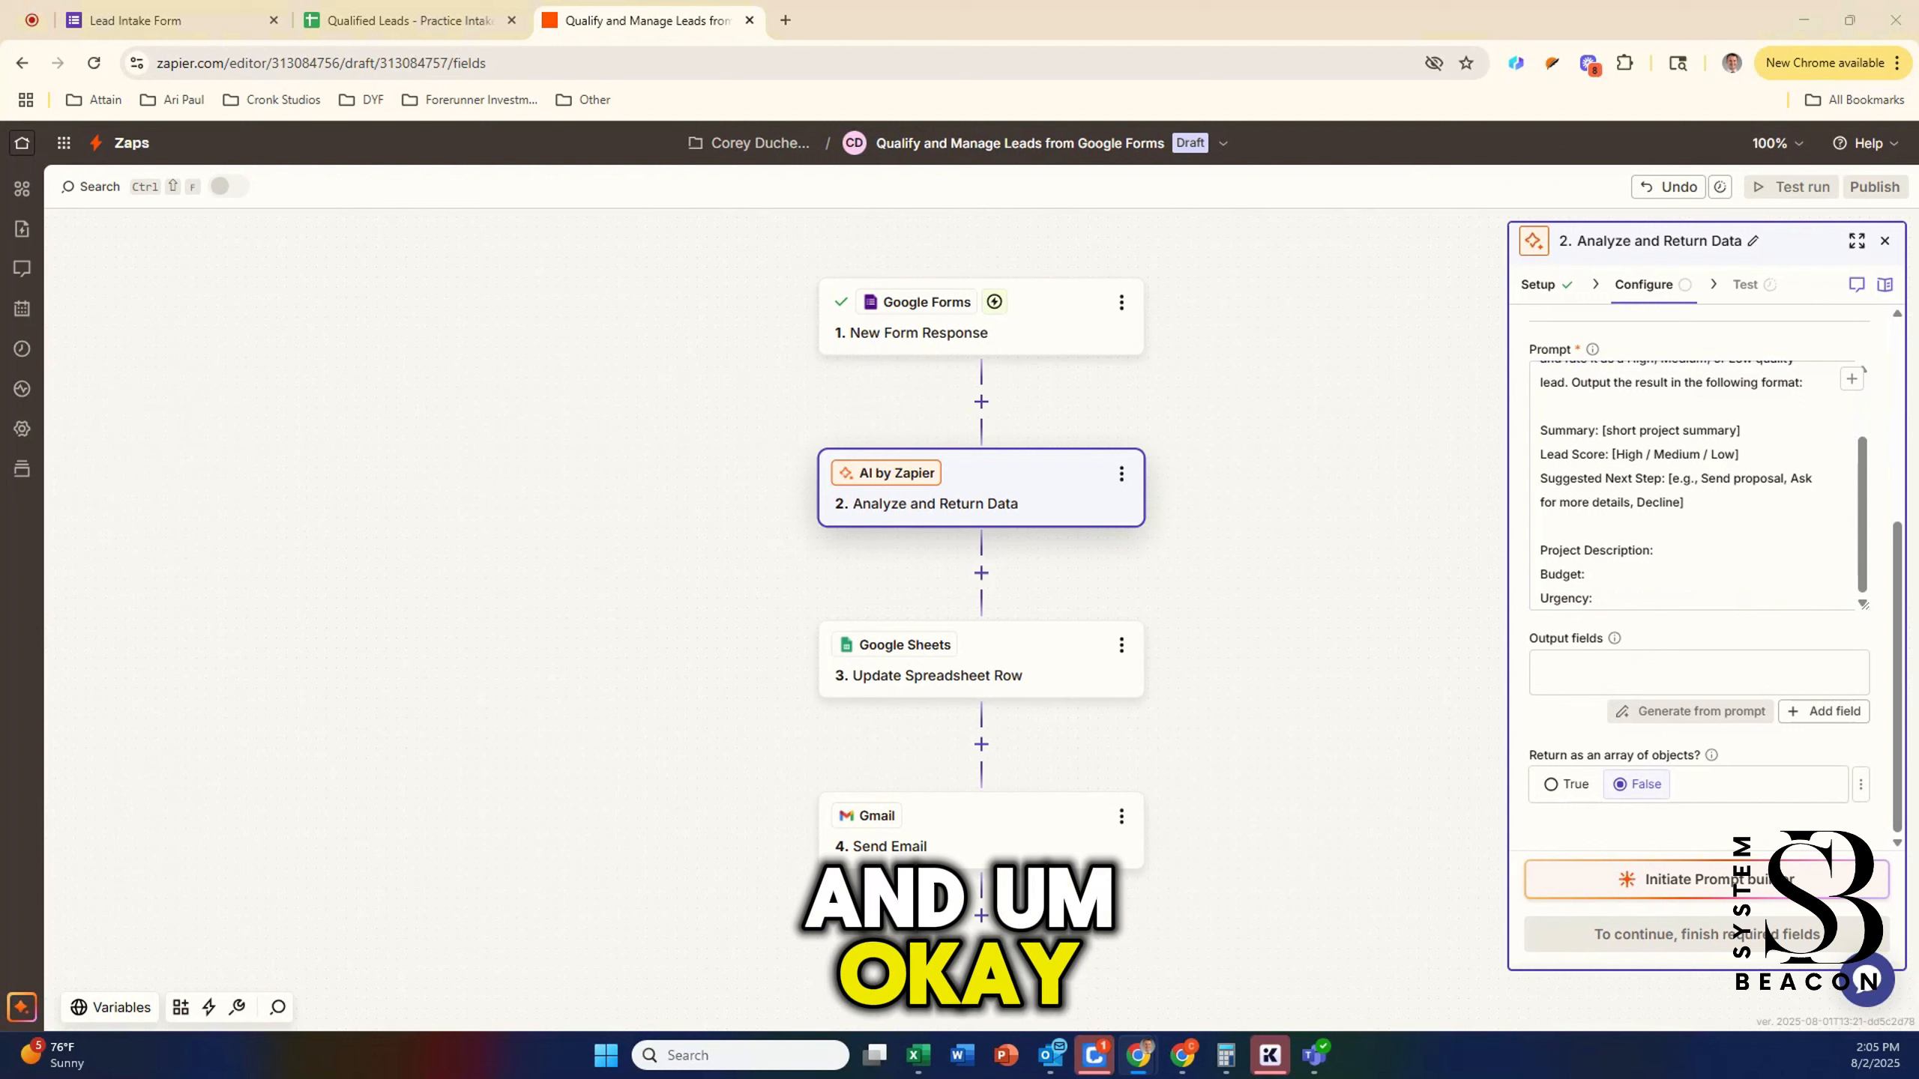
scroll(1657, 565, up, 3)
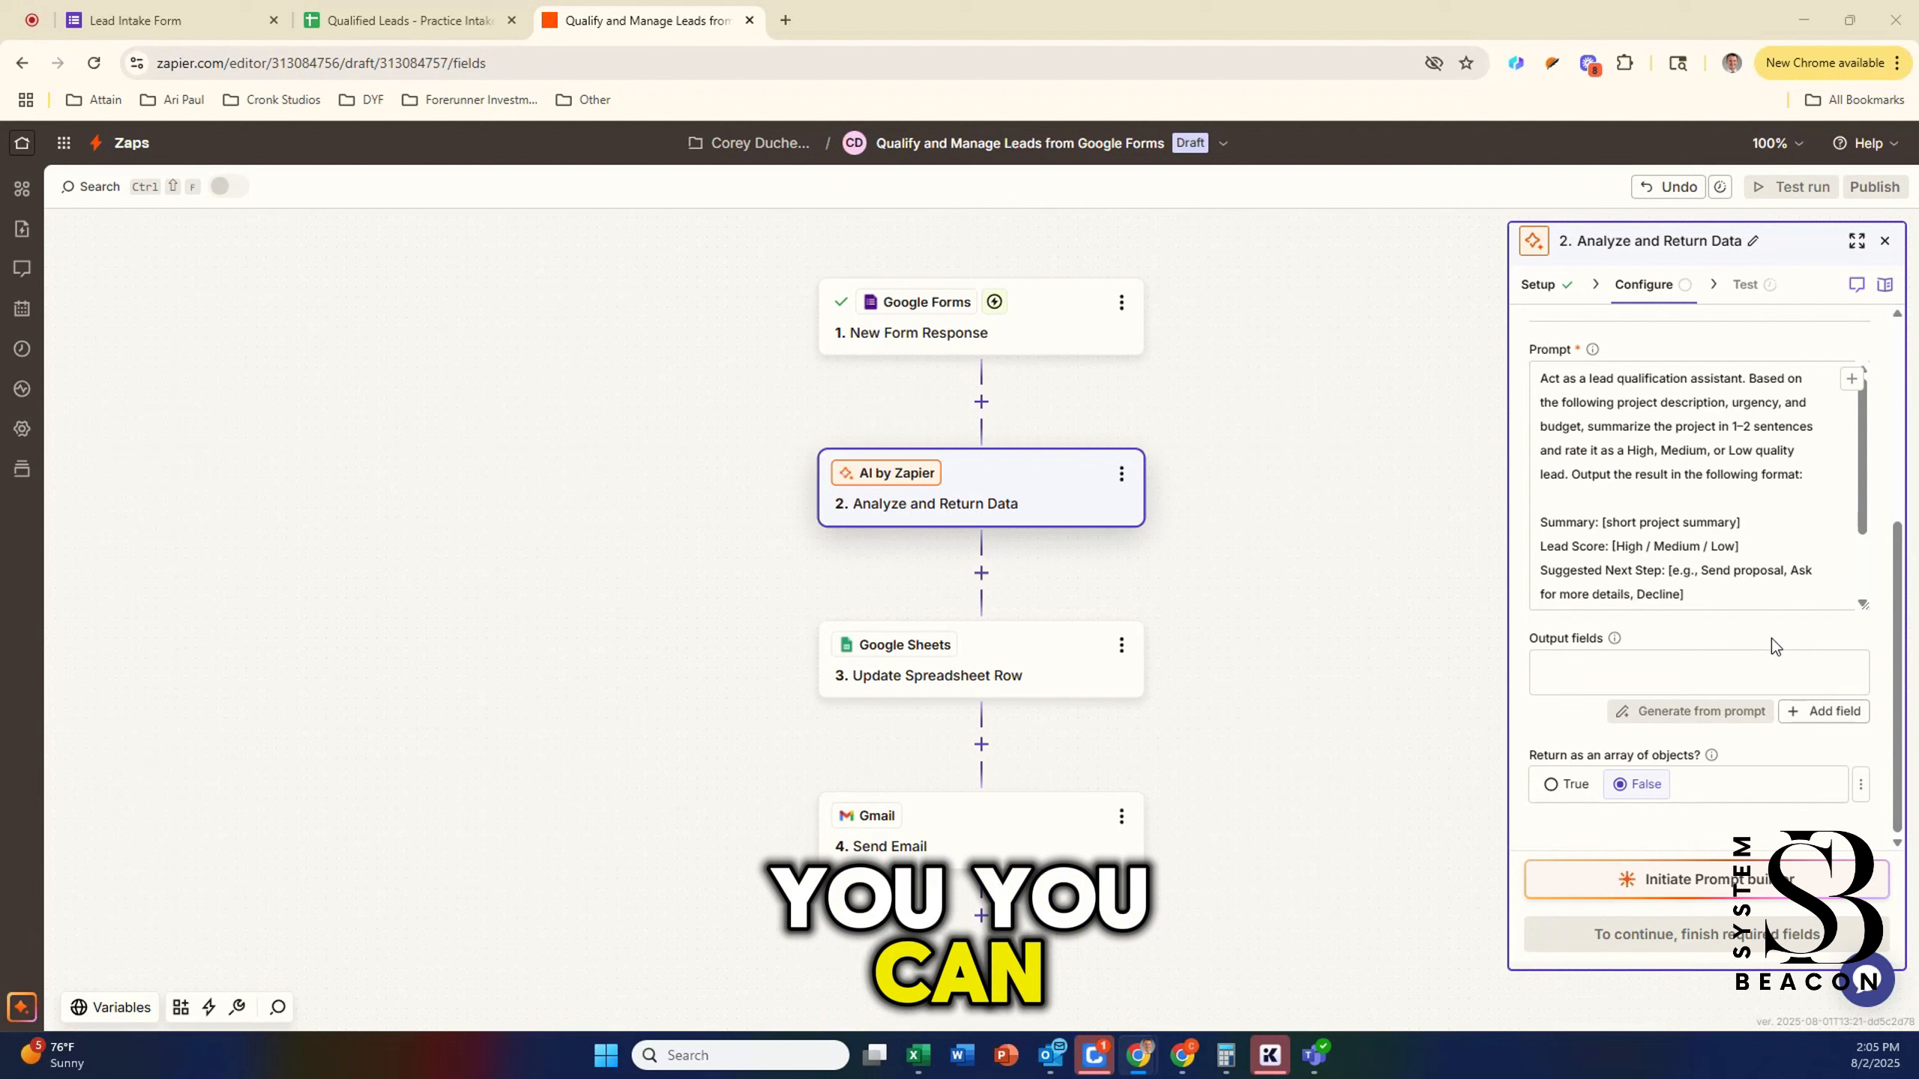
drag(1705, 574, 1687, 597)
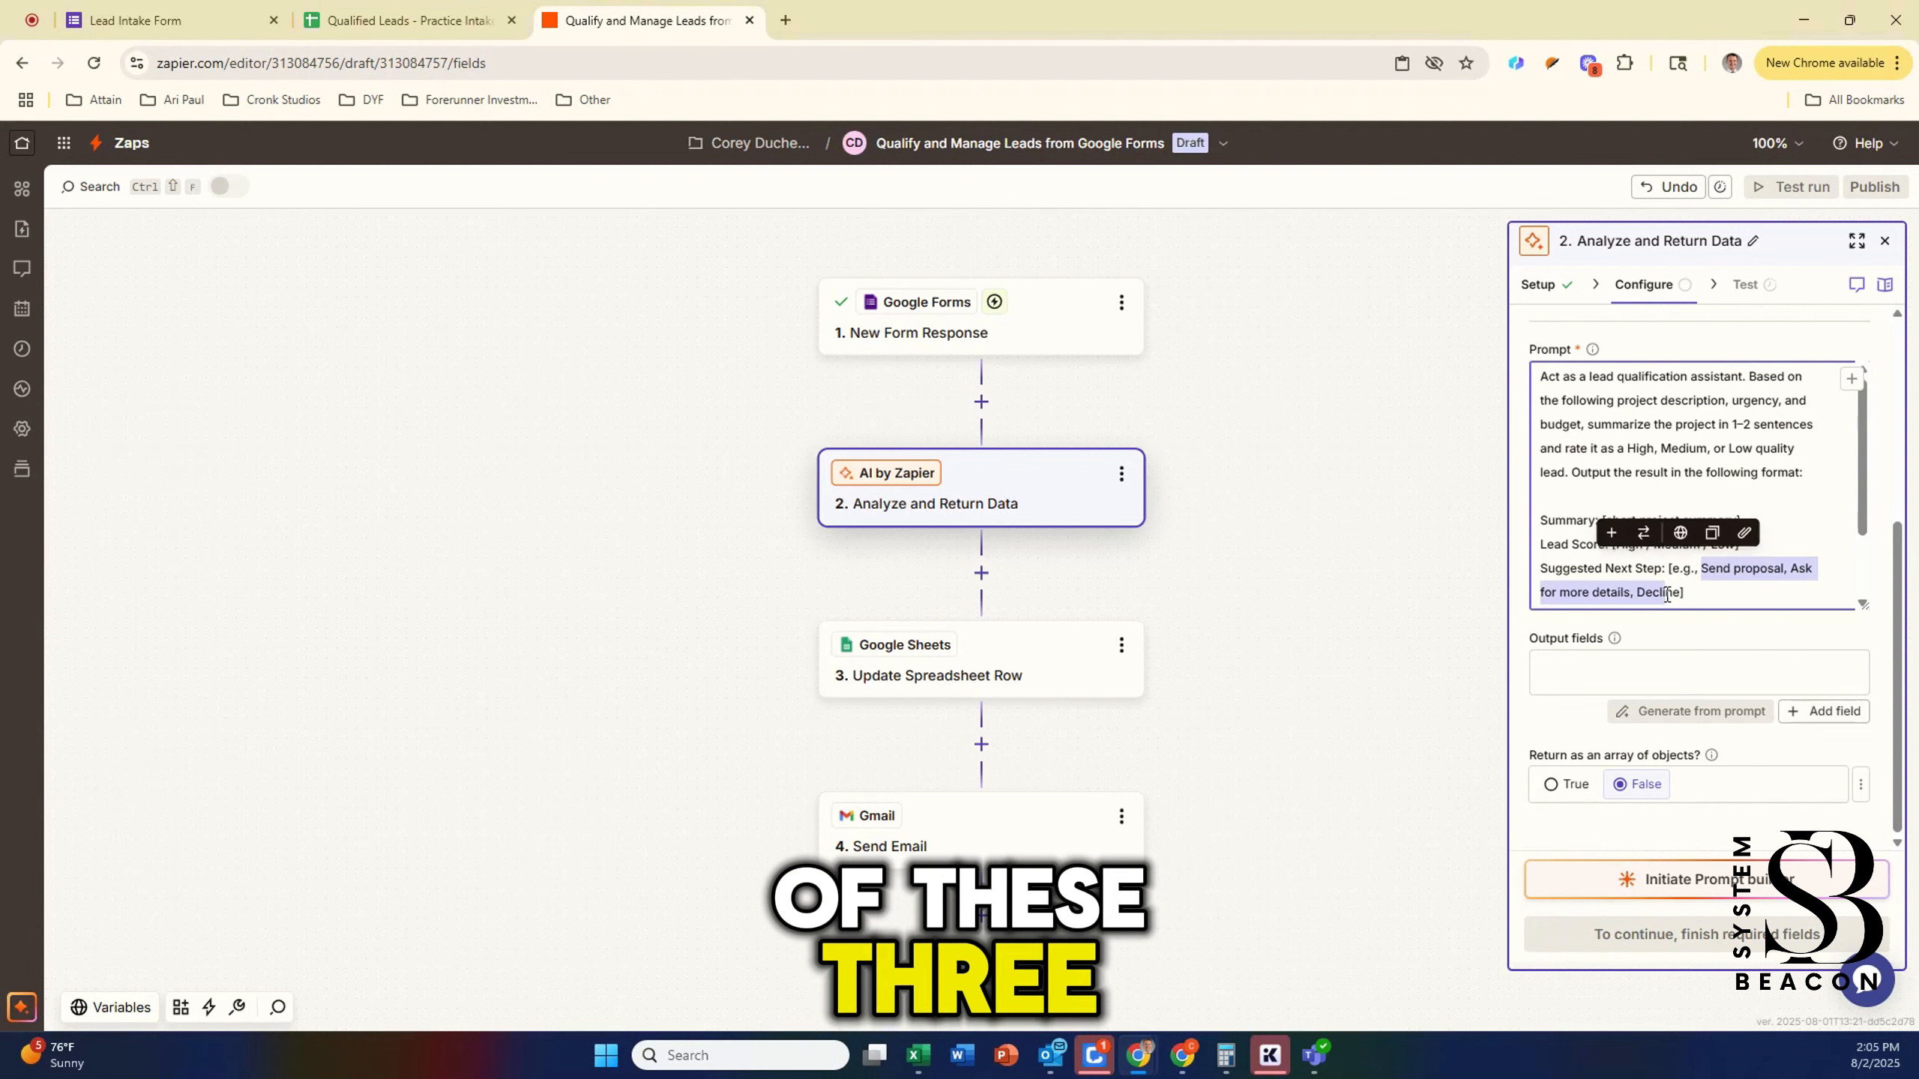
scroll(1686, 529, down, 1)
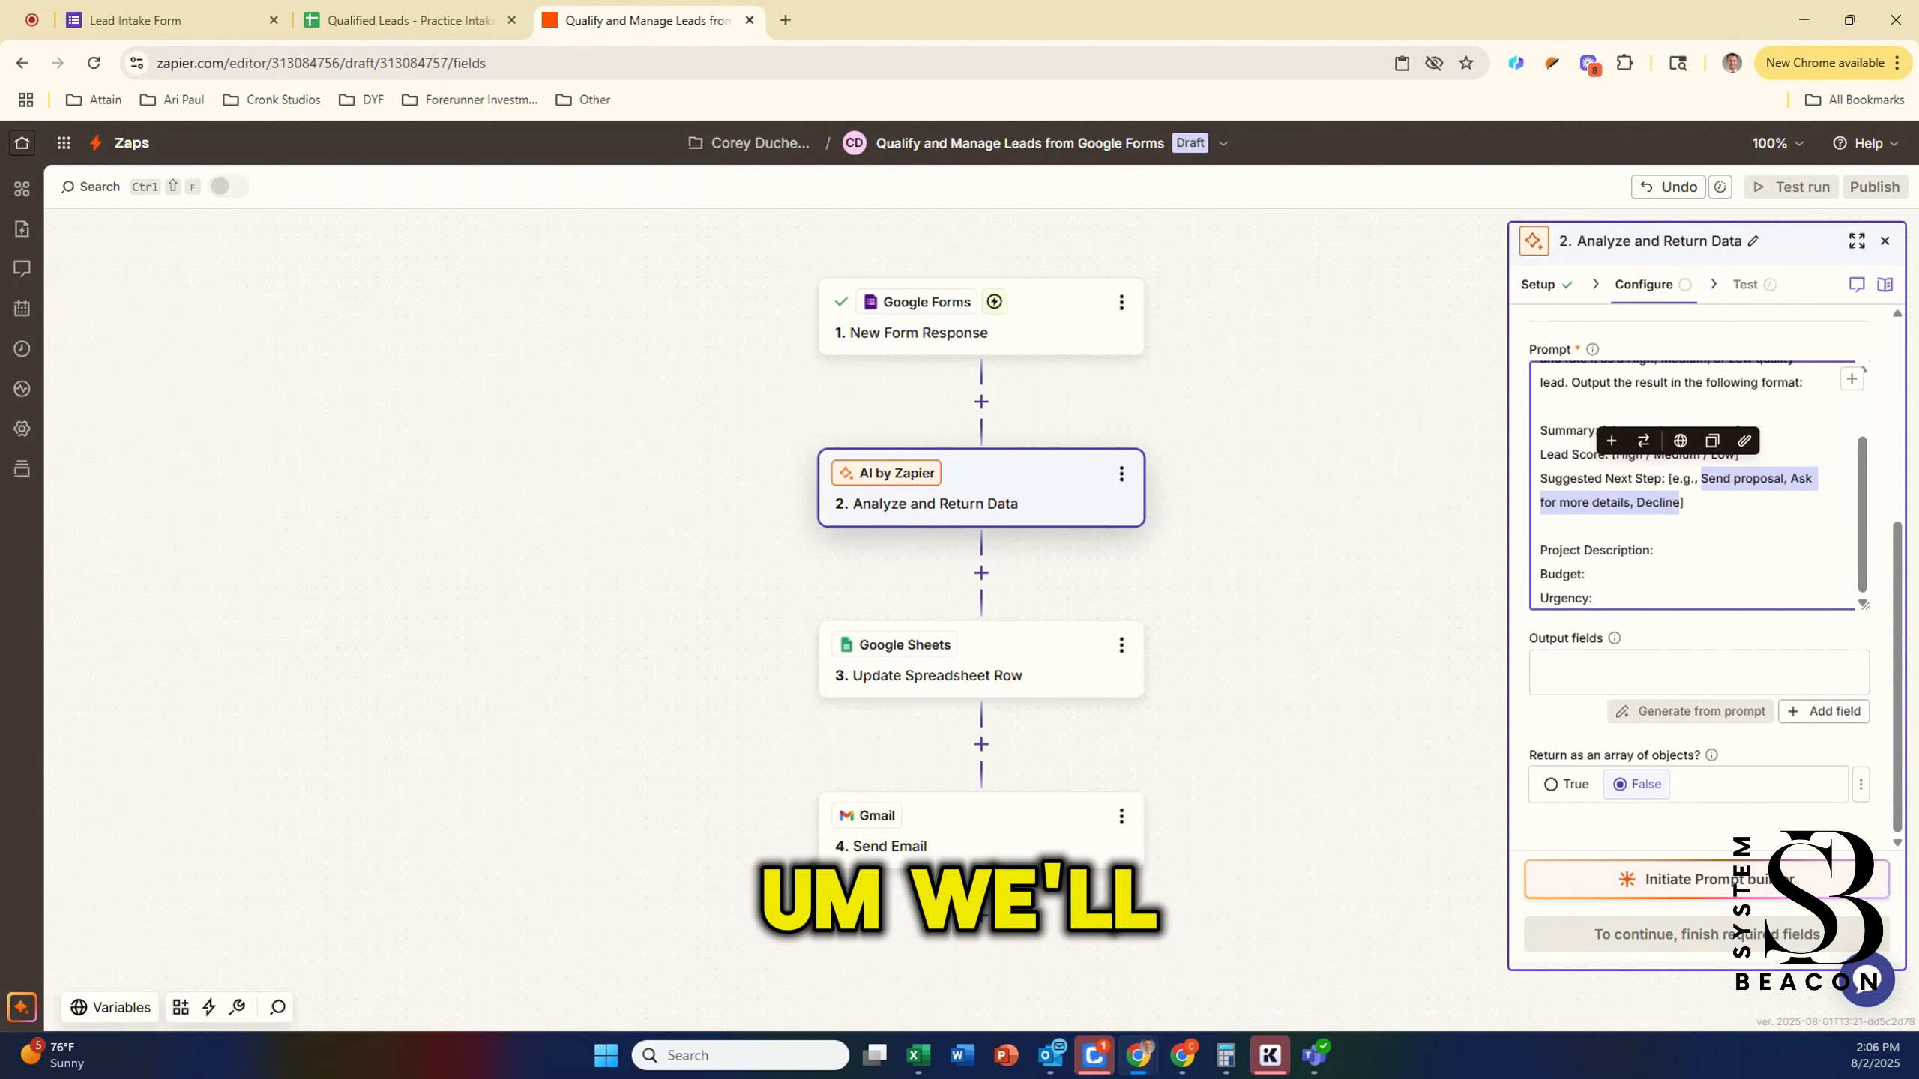
Step: Insert the 'Tell me about your project' answer after Project Description in the prompt
click(1709, 549)
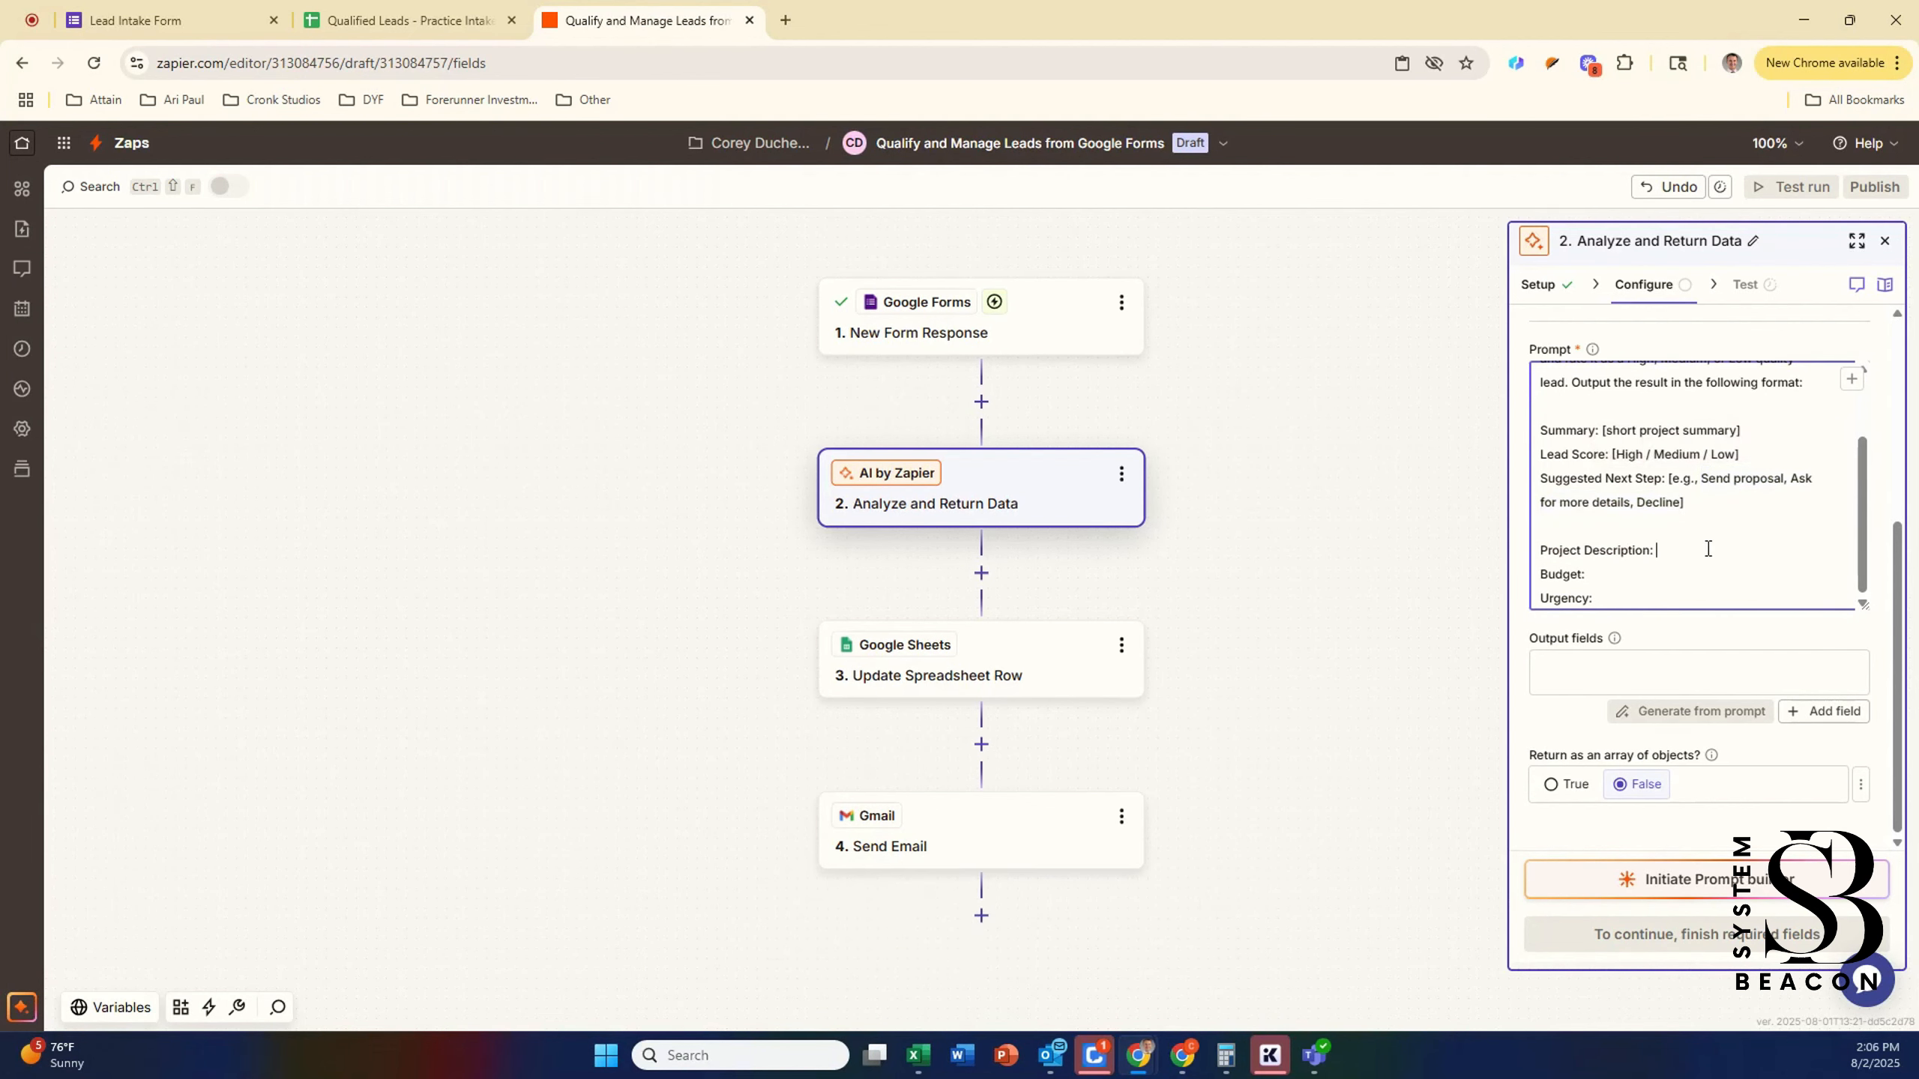
scroll(1708, 549, up, 2)
scroll(1692, 554, down, 2)
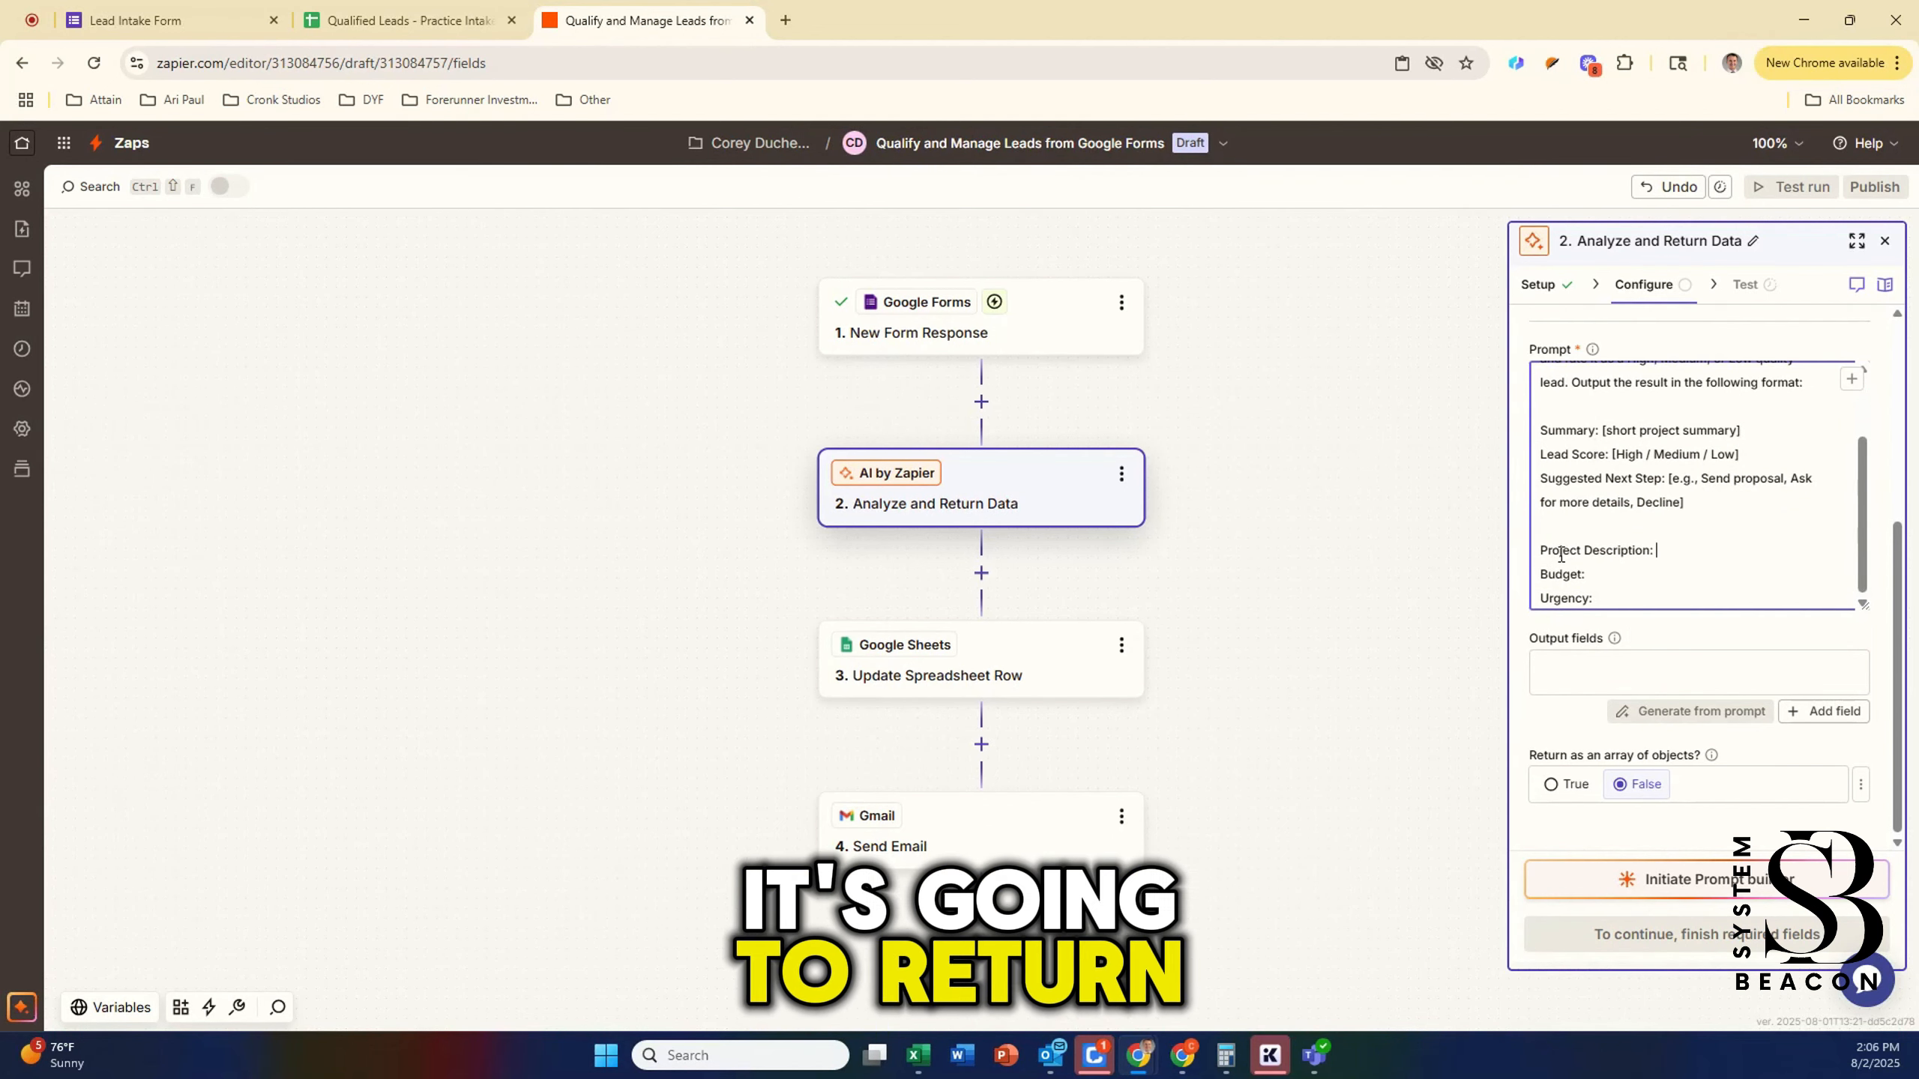
drag(1566, 547, 1661, 549)
click(1661, 550)
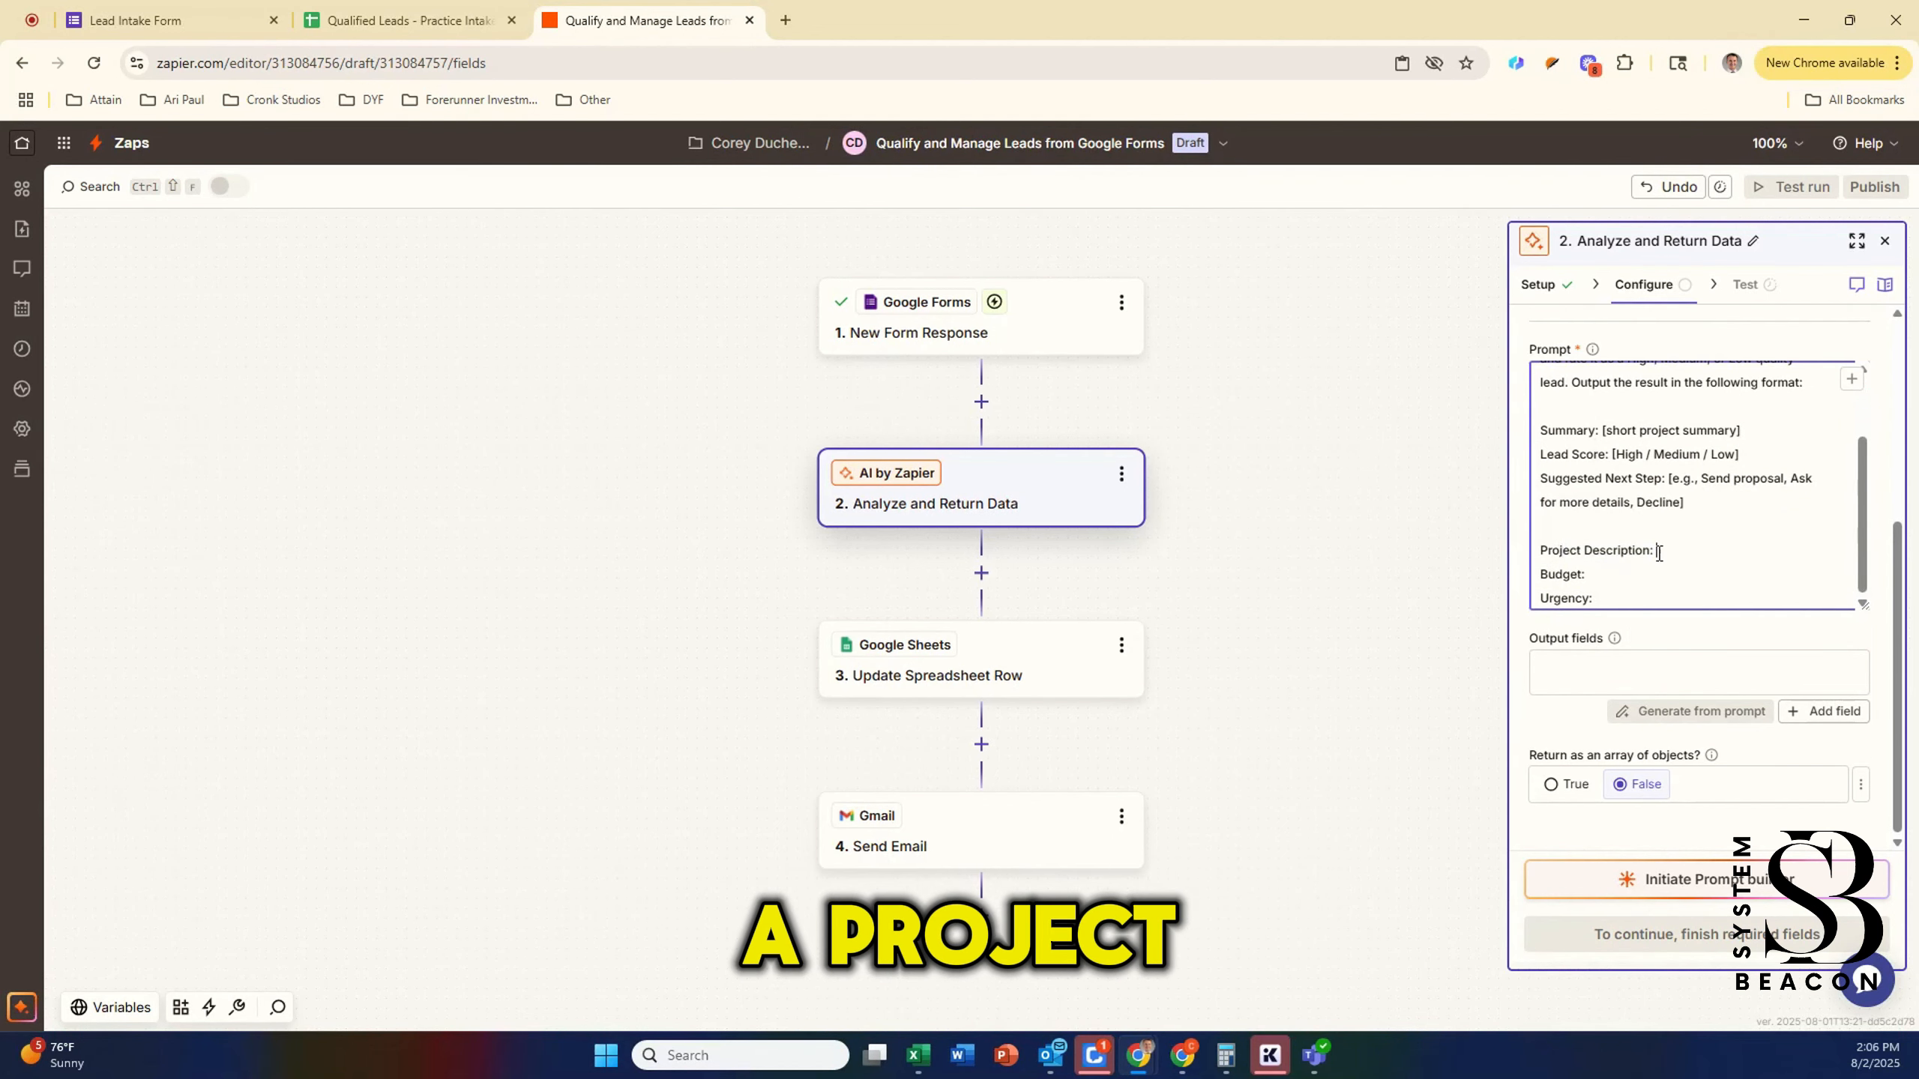
click(1571, 573)
click(1628, 597)
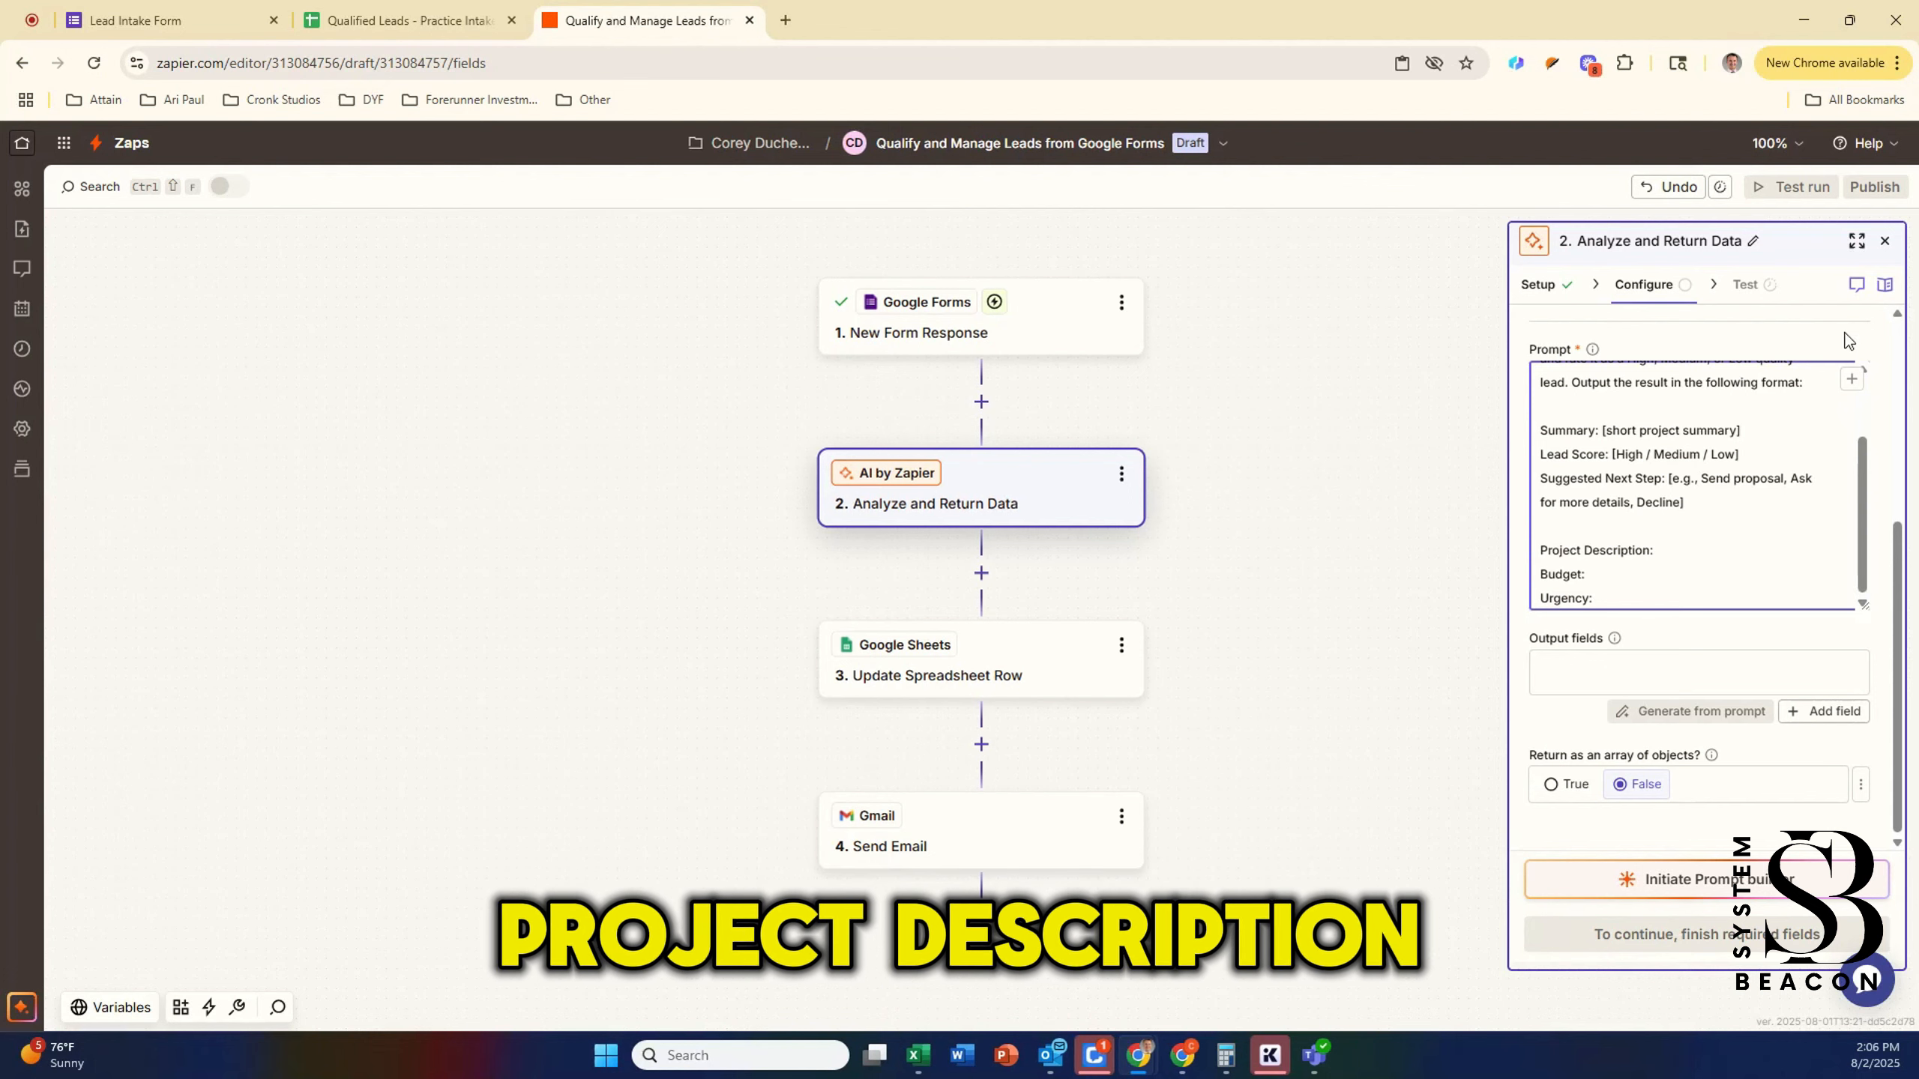
click(1853, 380)
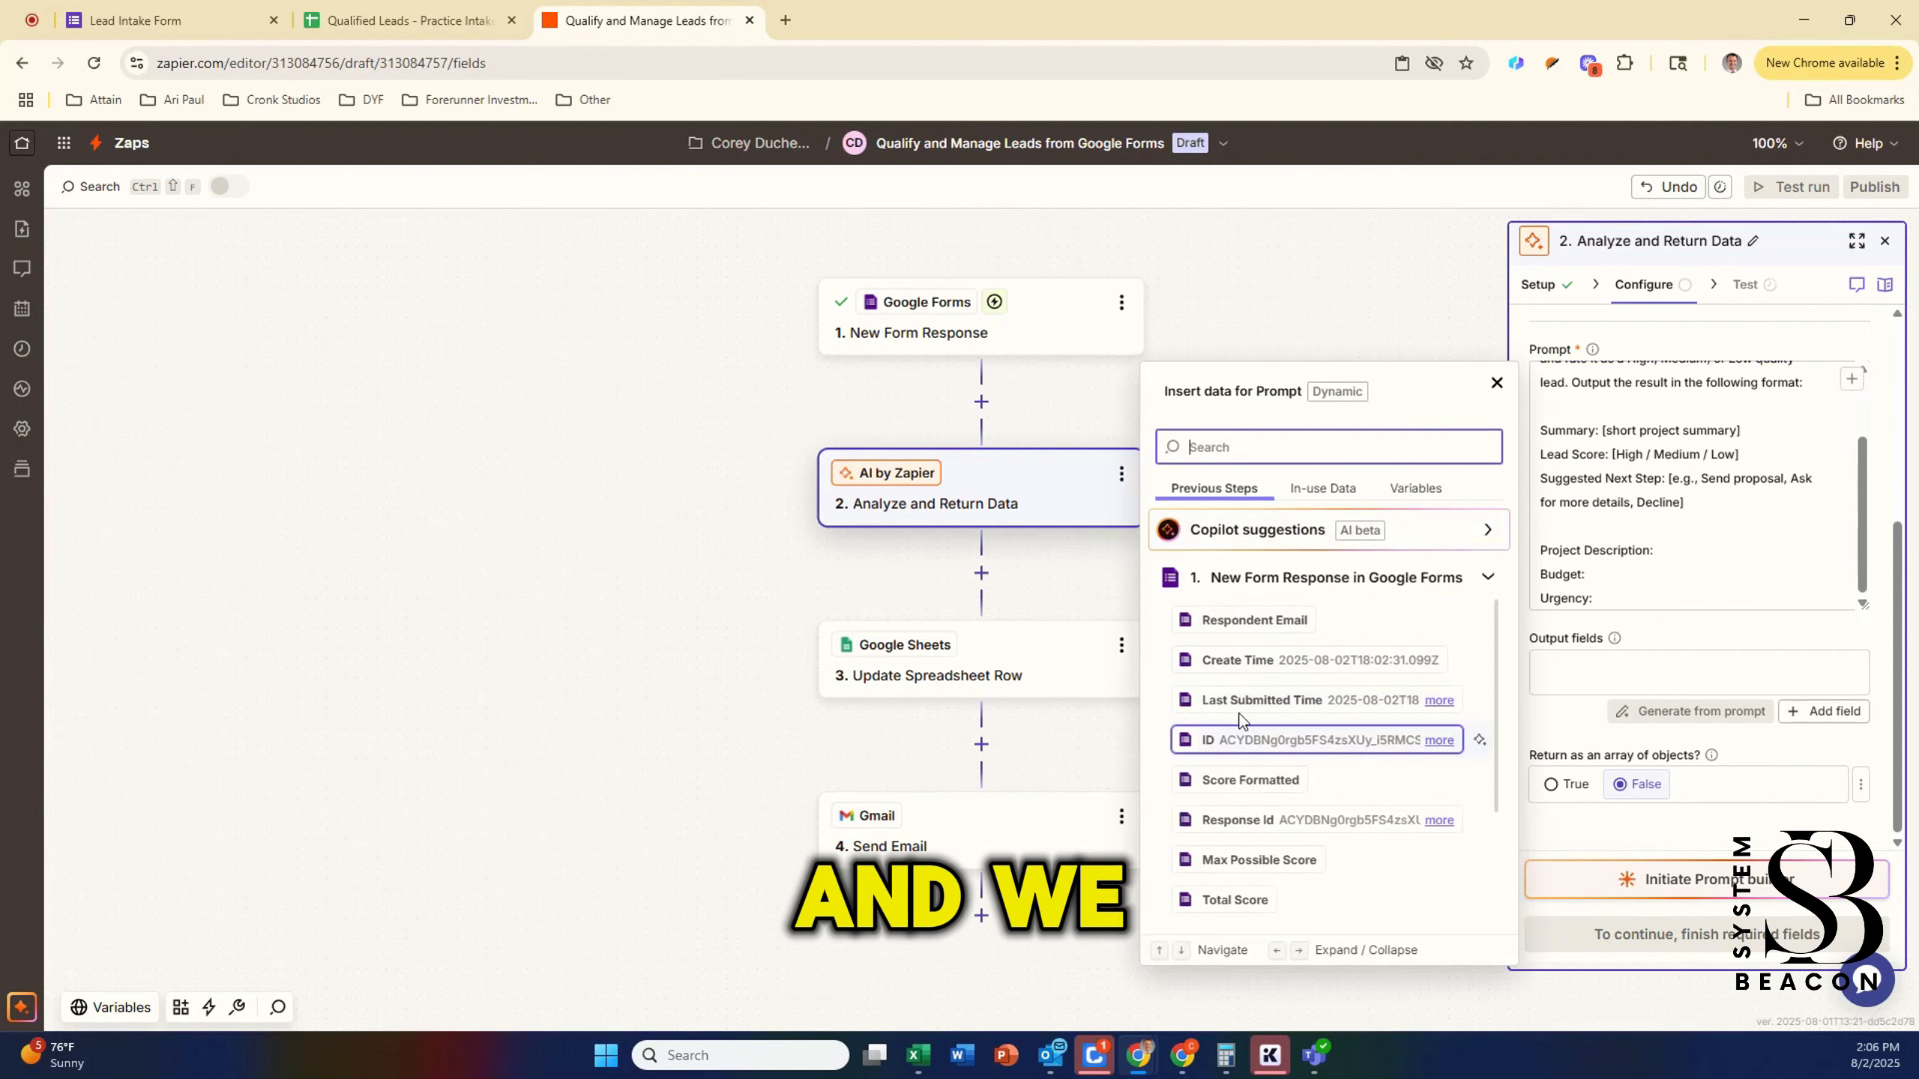
scroll(1247, 742, down, 3)
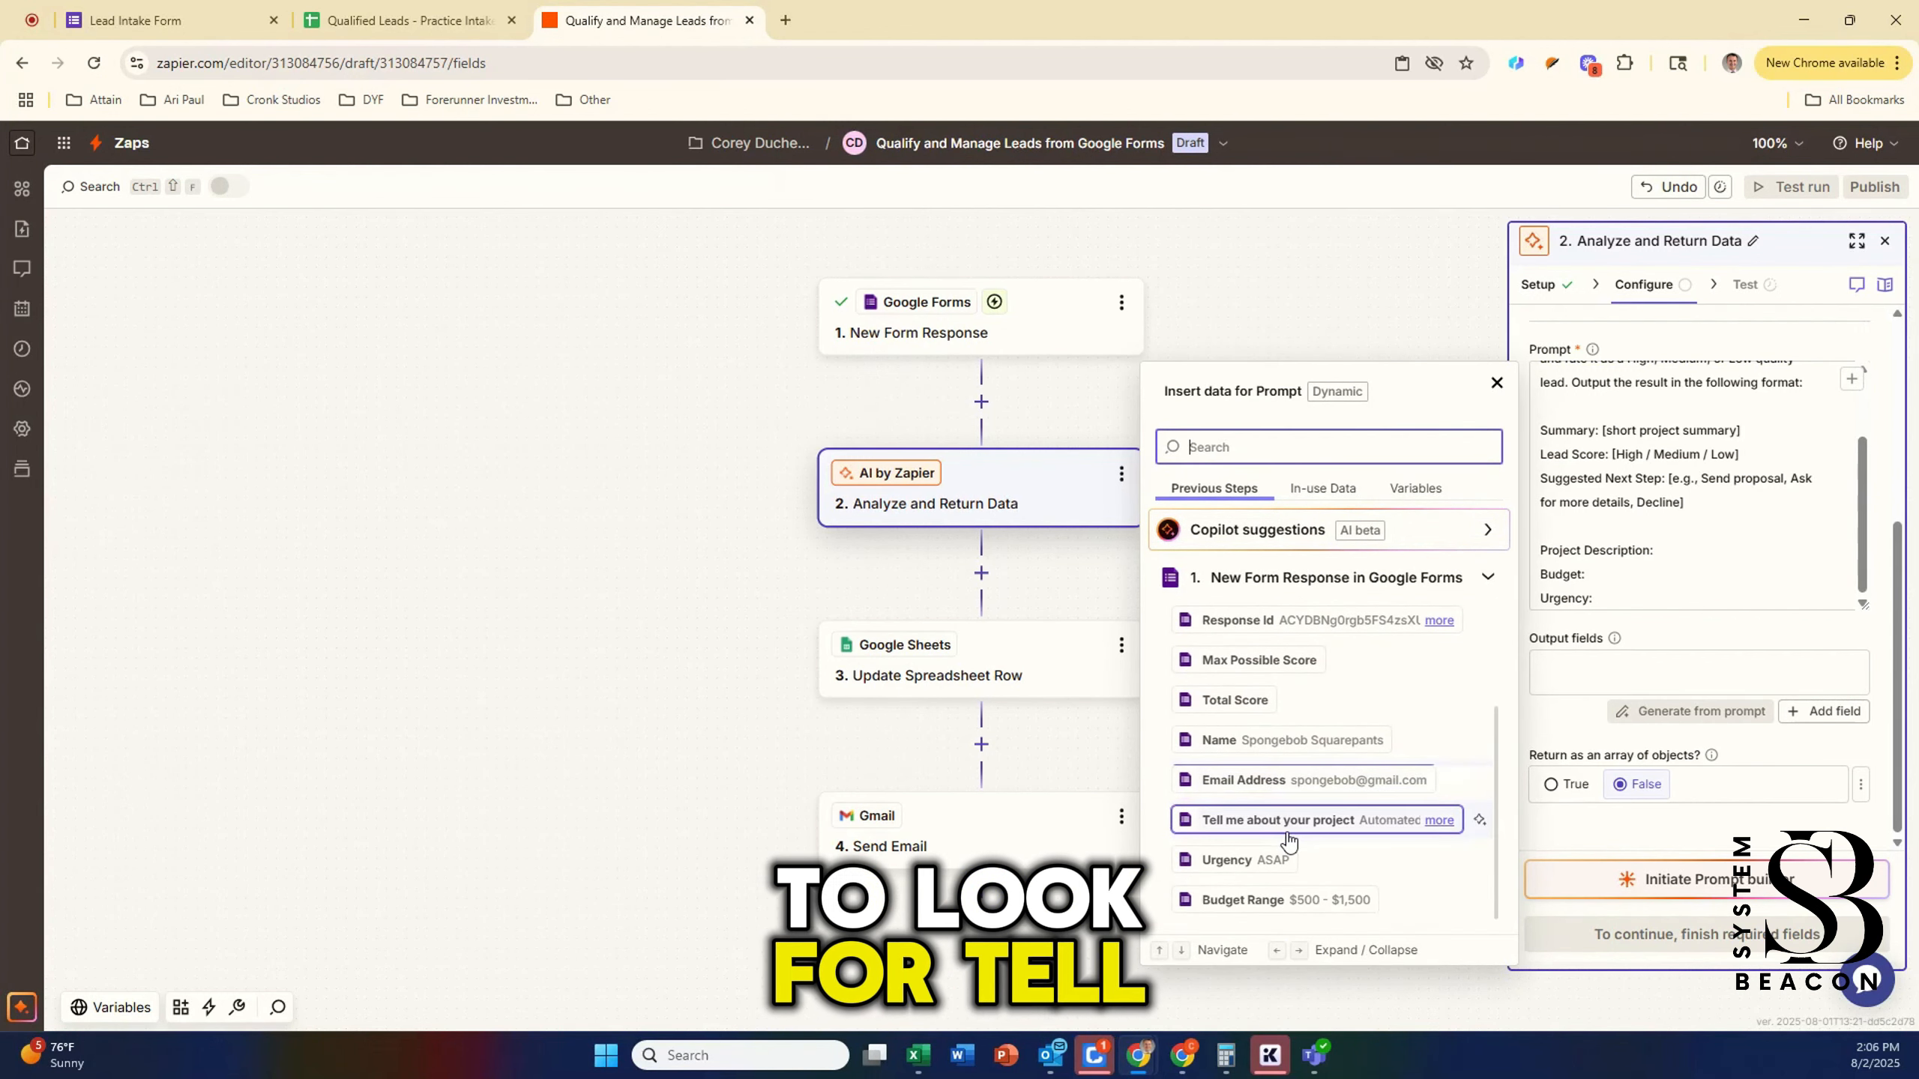
click(1298, 824)
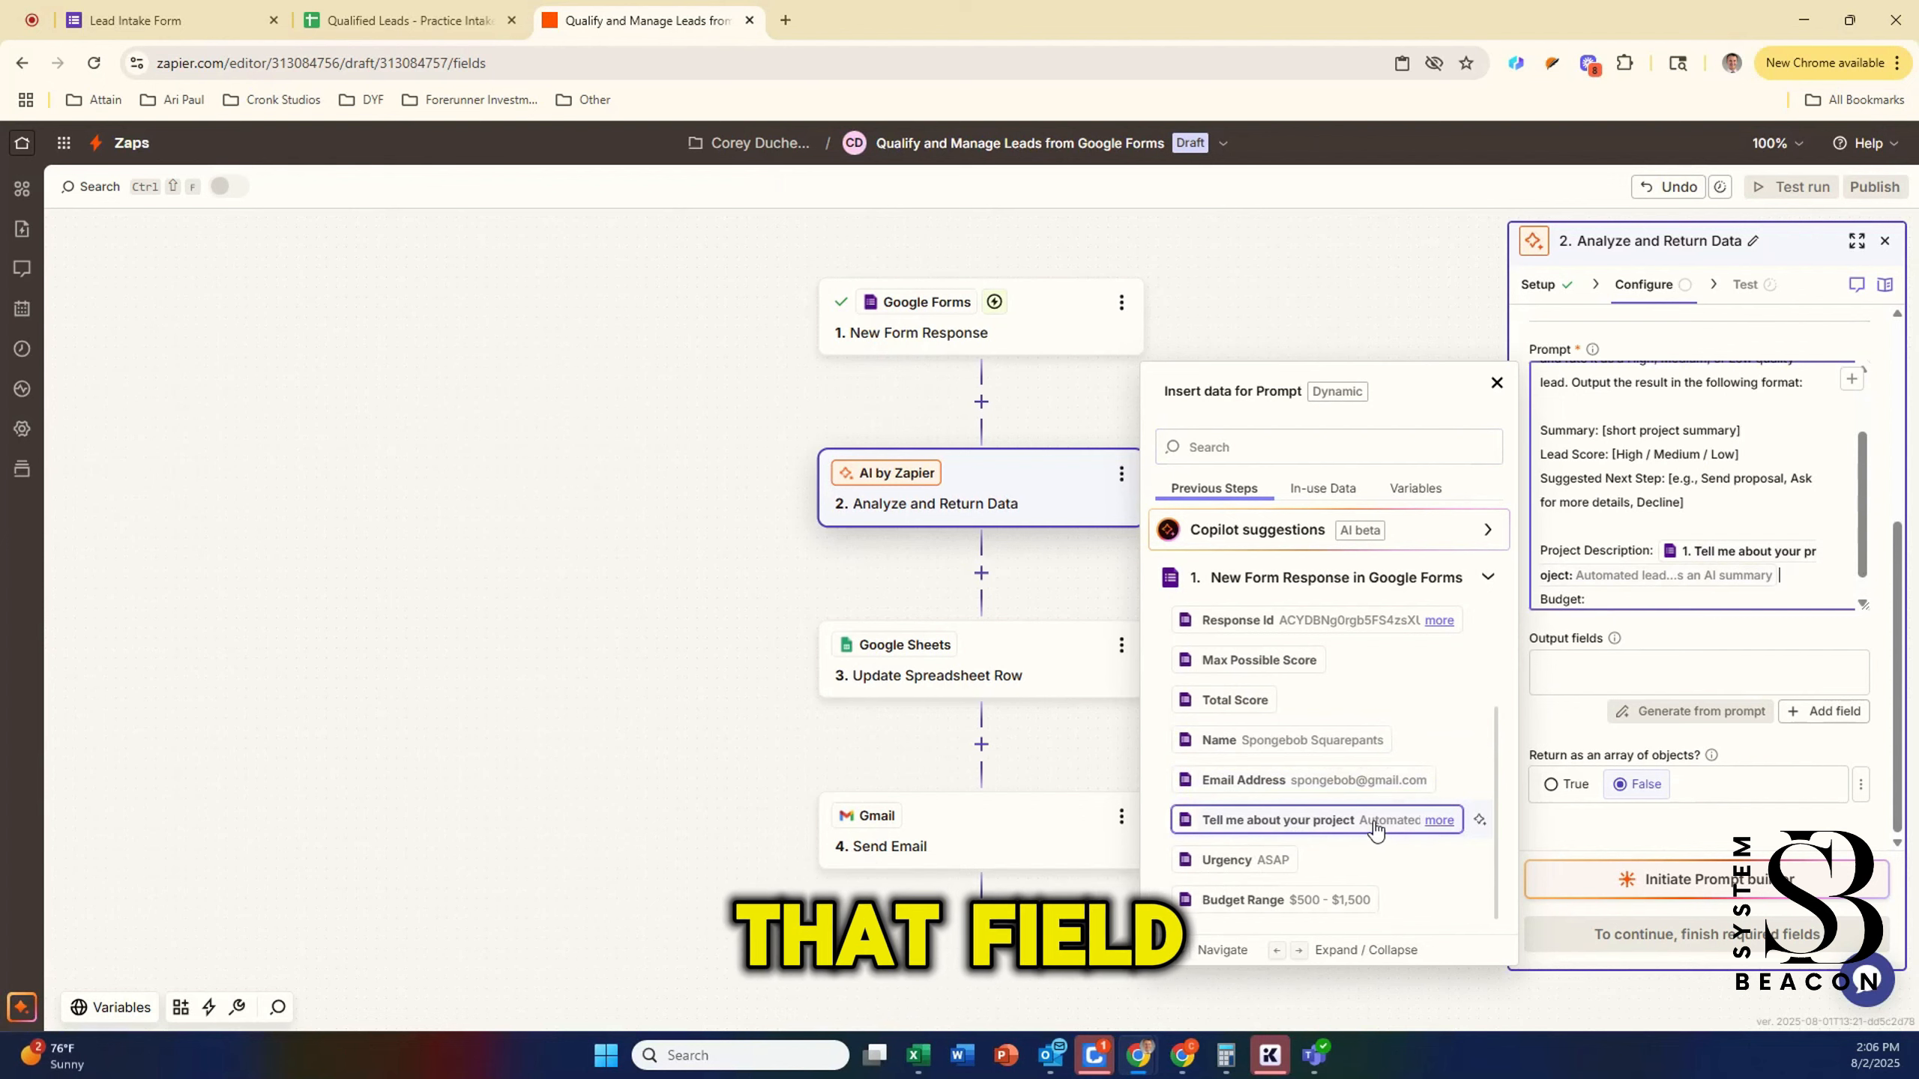
Step: Insert the Budget Range and Urgency form answers after their prompt lines
scroll(1628, 593, down, 1)
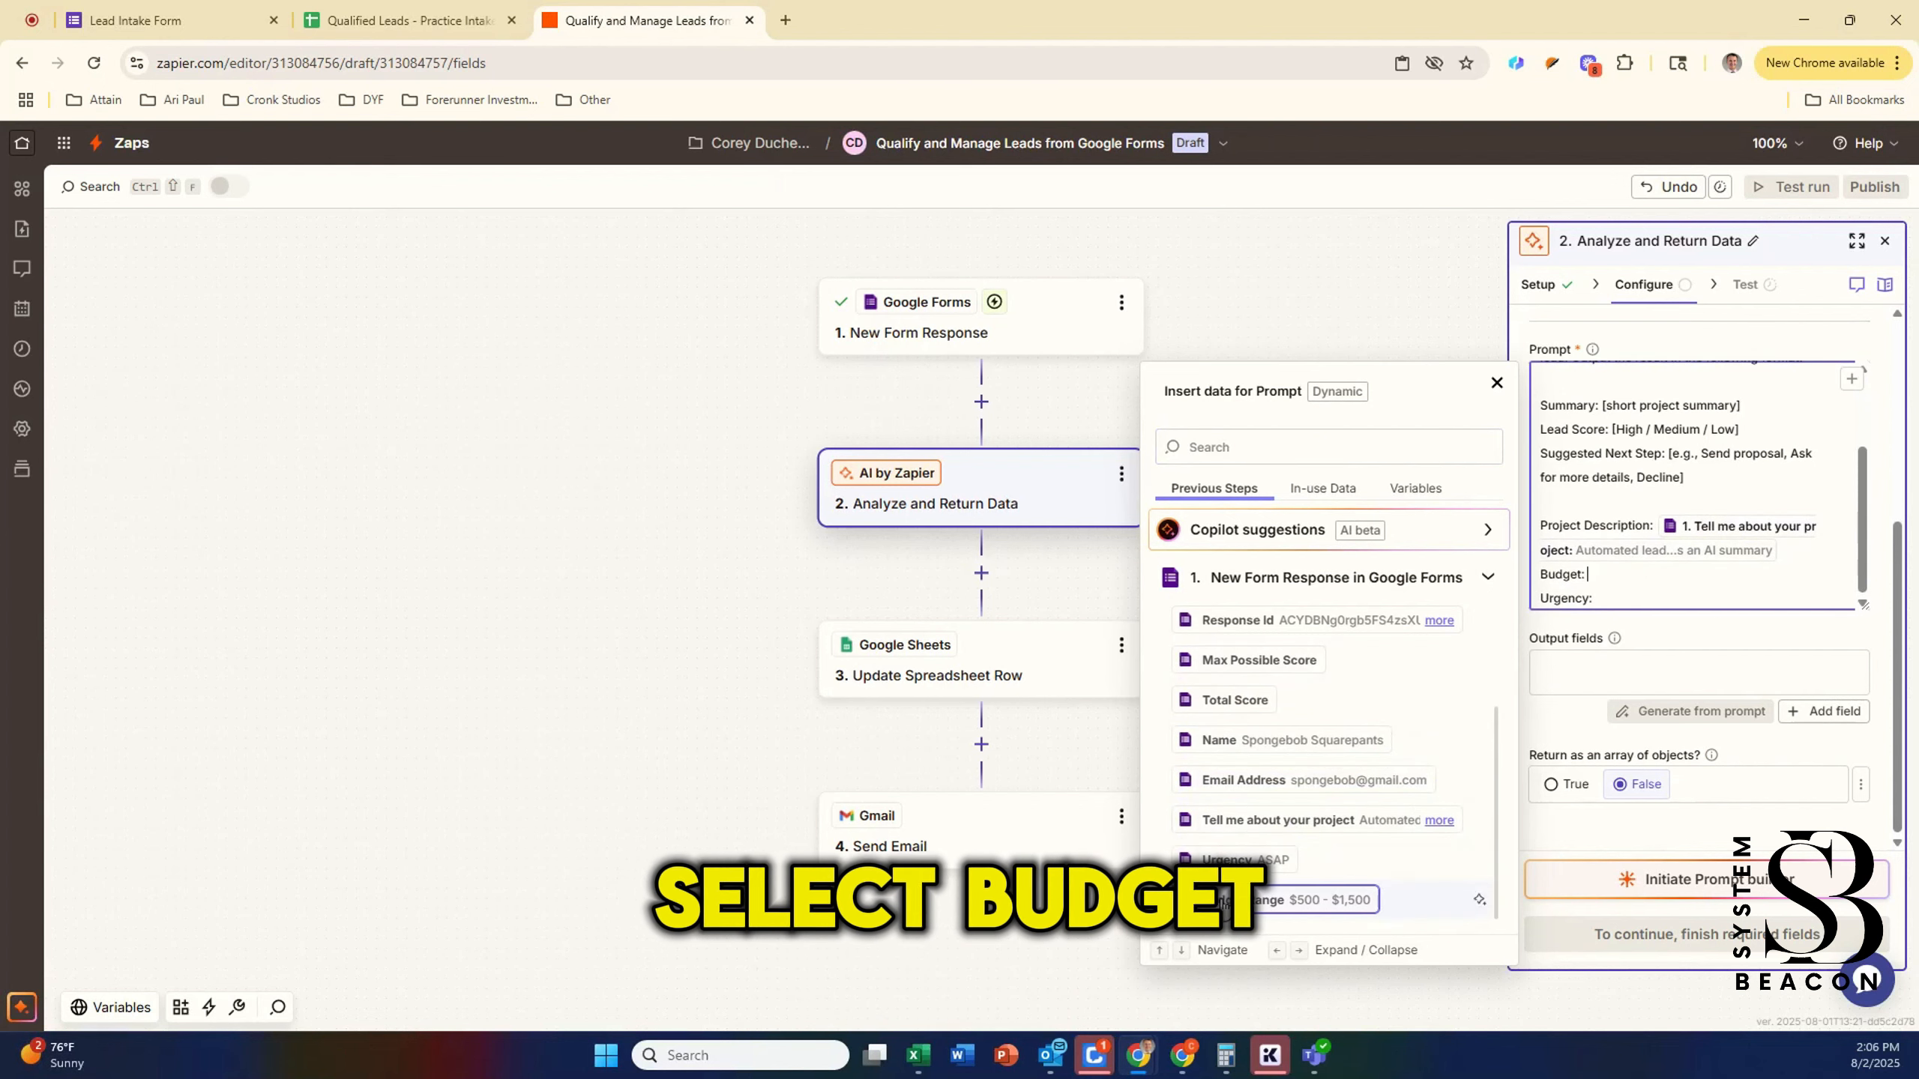
click(1284, 900)
click(1630, 593)
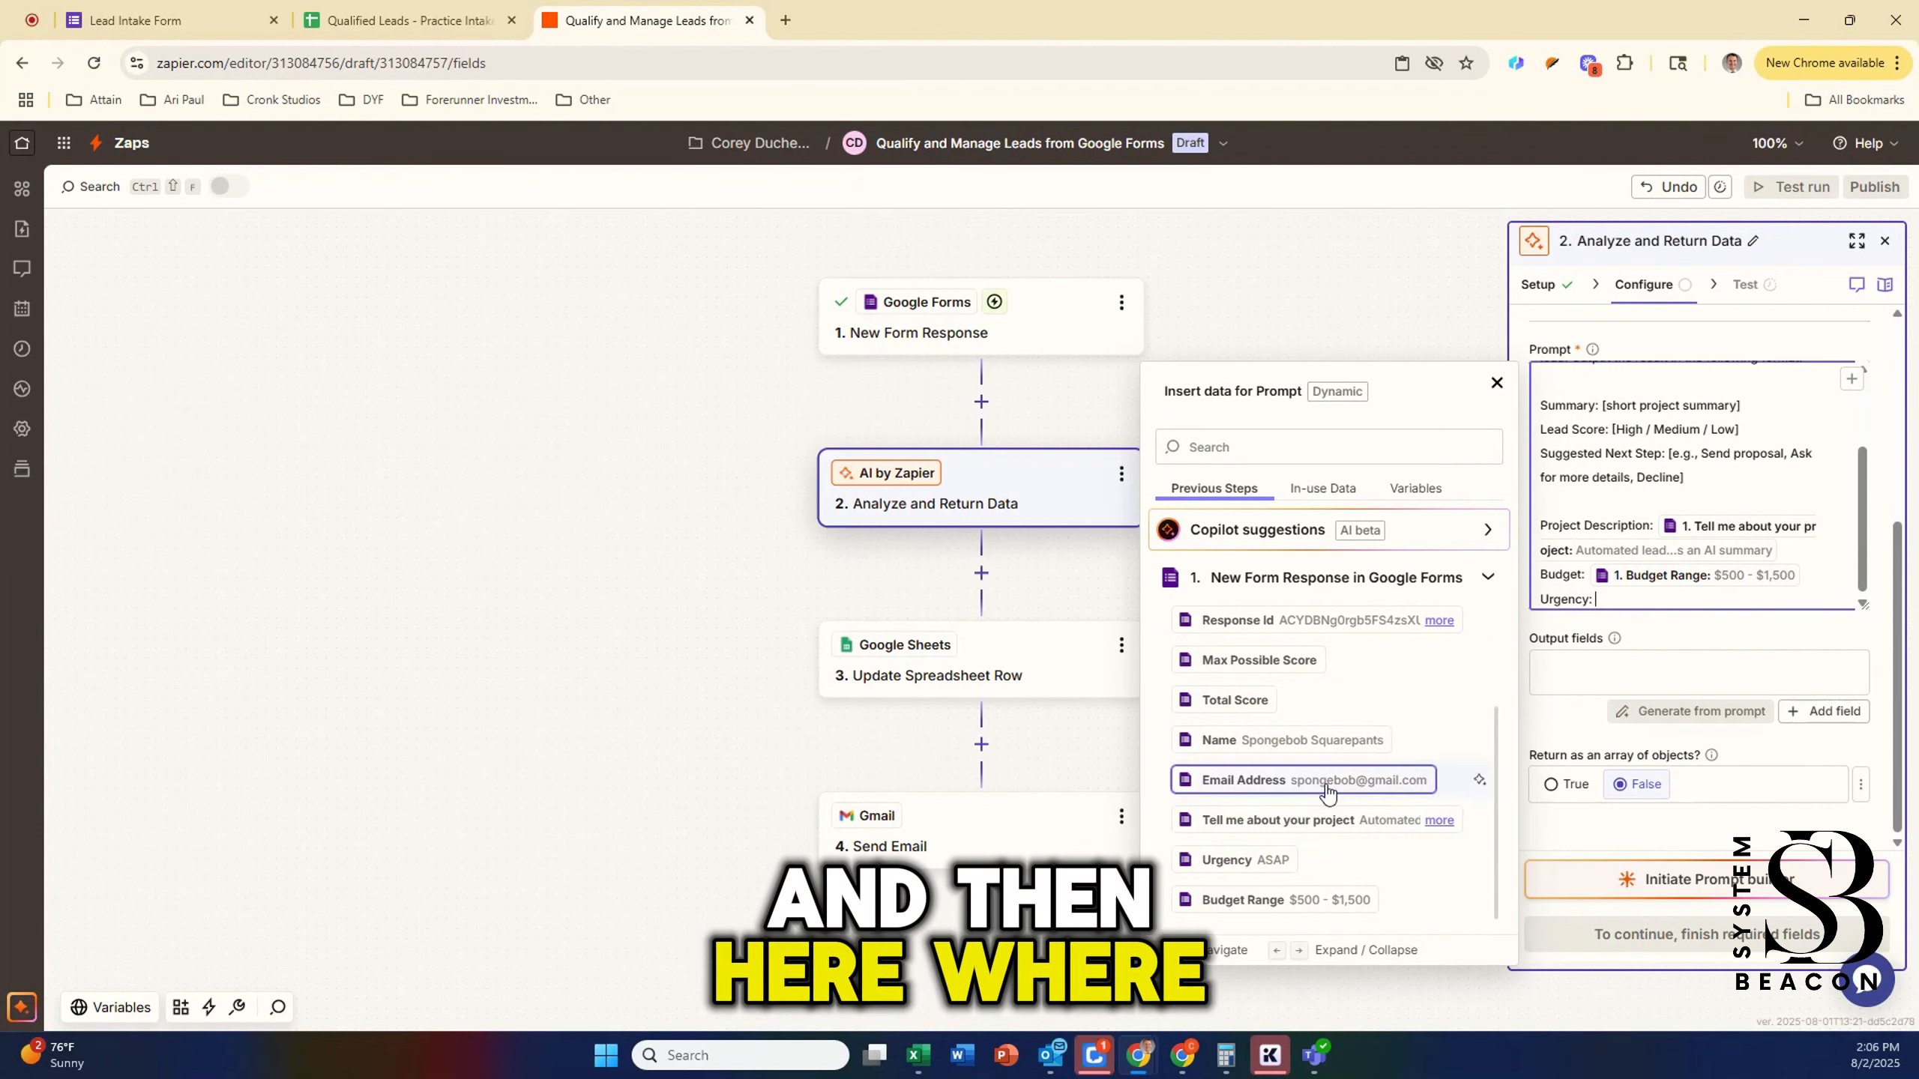
click(1258, 859)
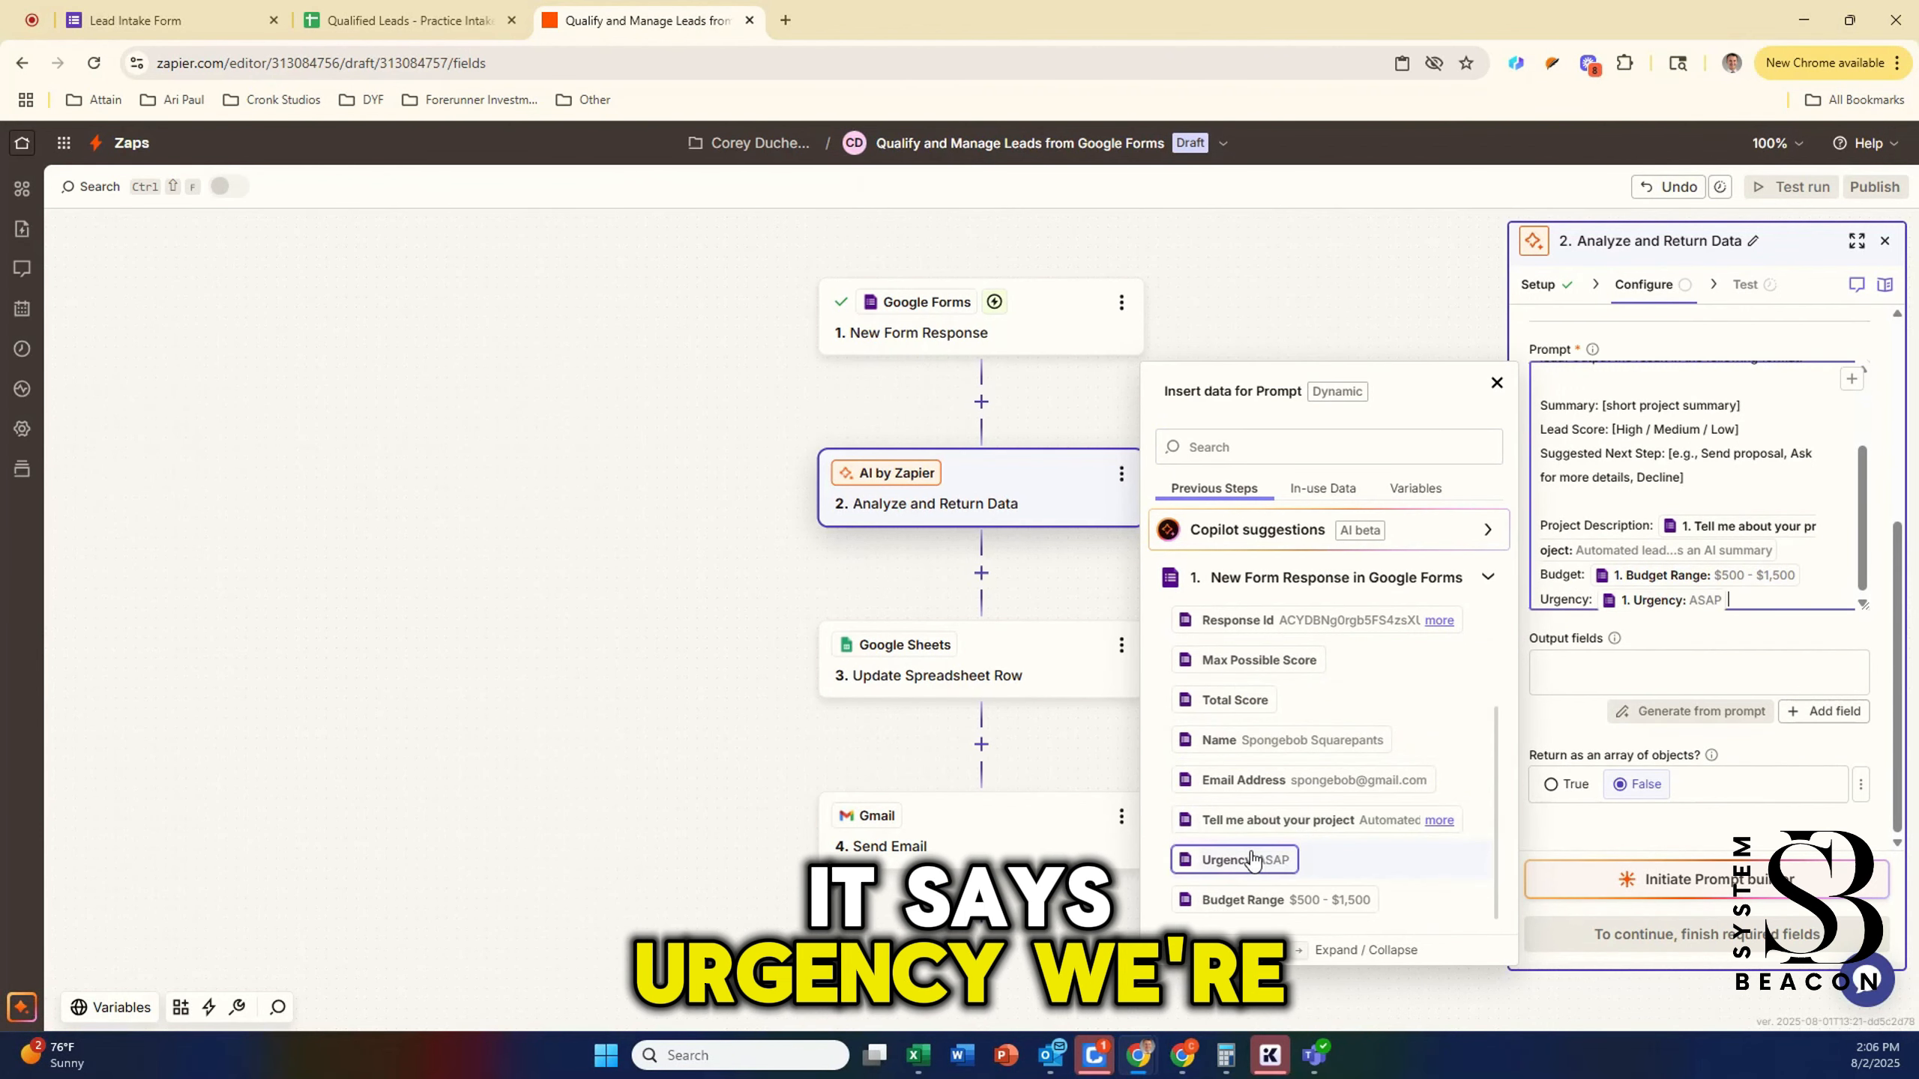
click(1660, 641)
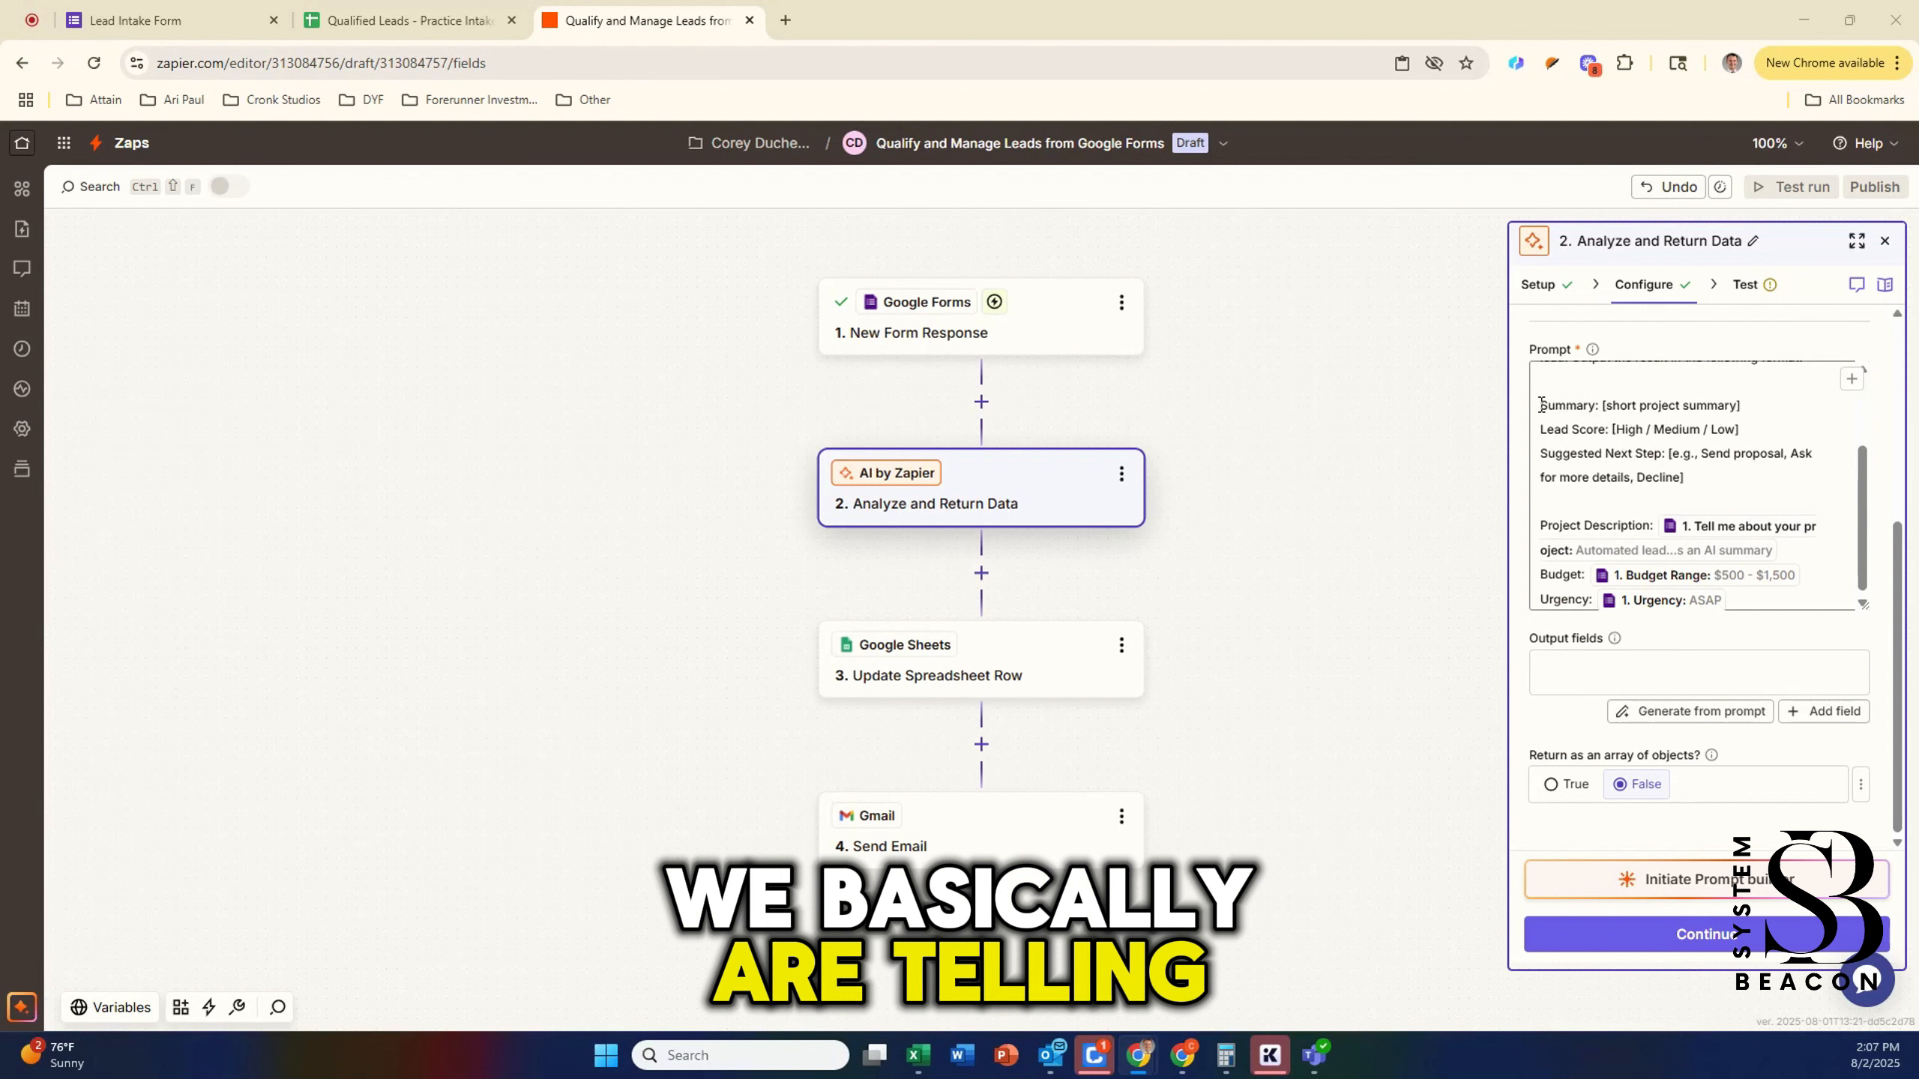
Step: Leave the Summary line unchanged and start defining a new output field
drag(1540, 407, 1655, 436)
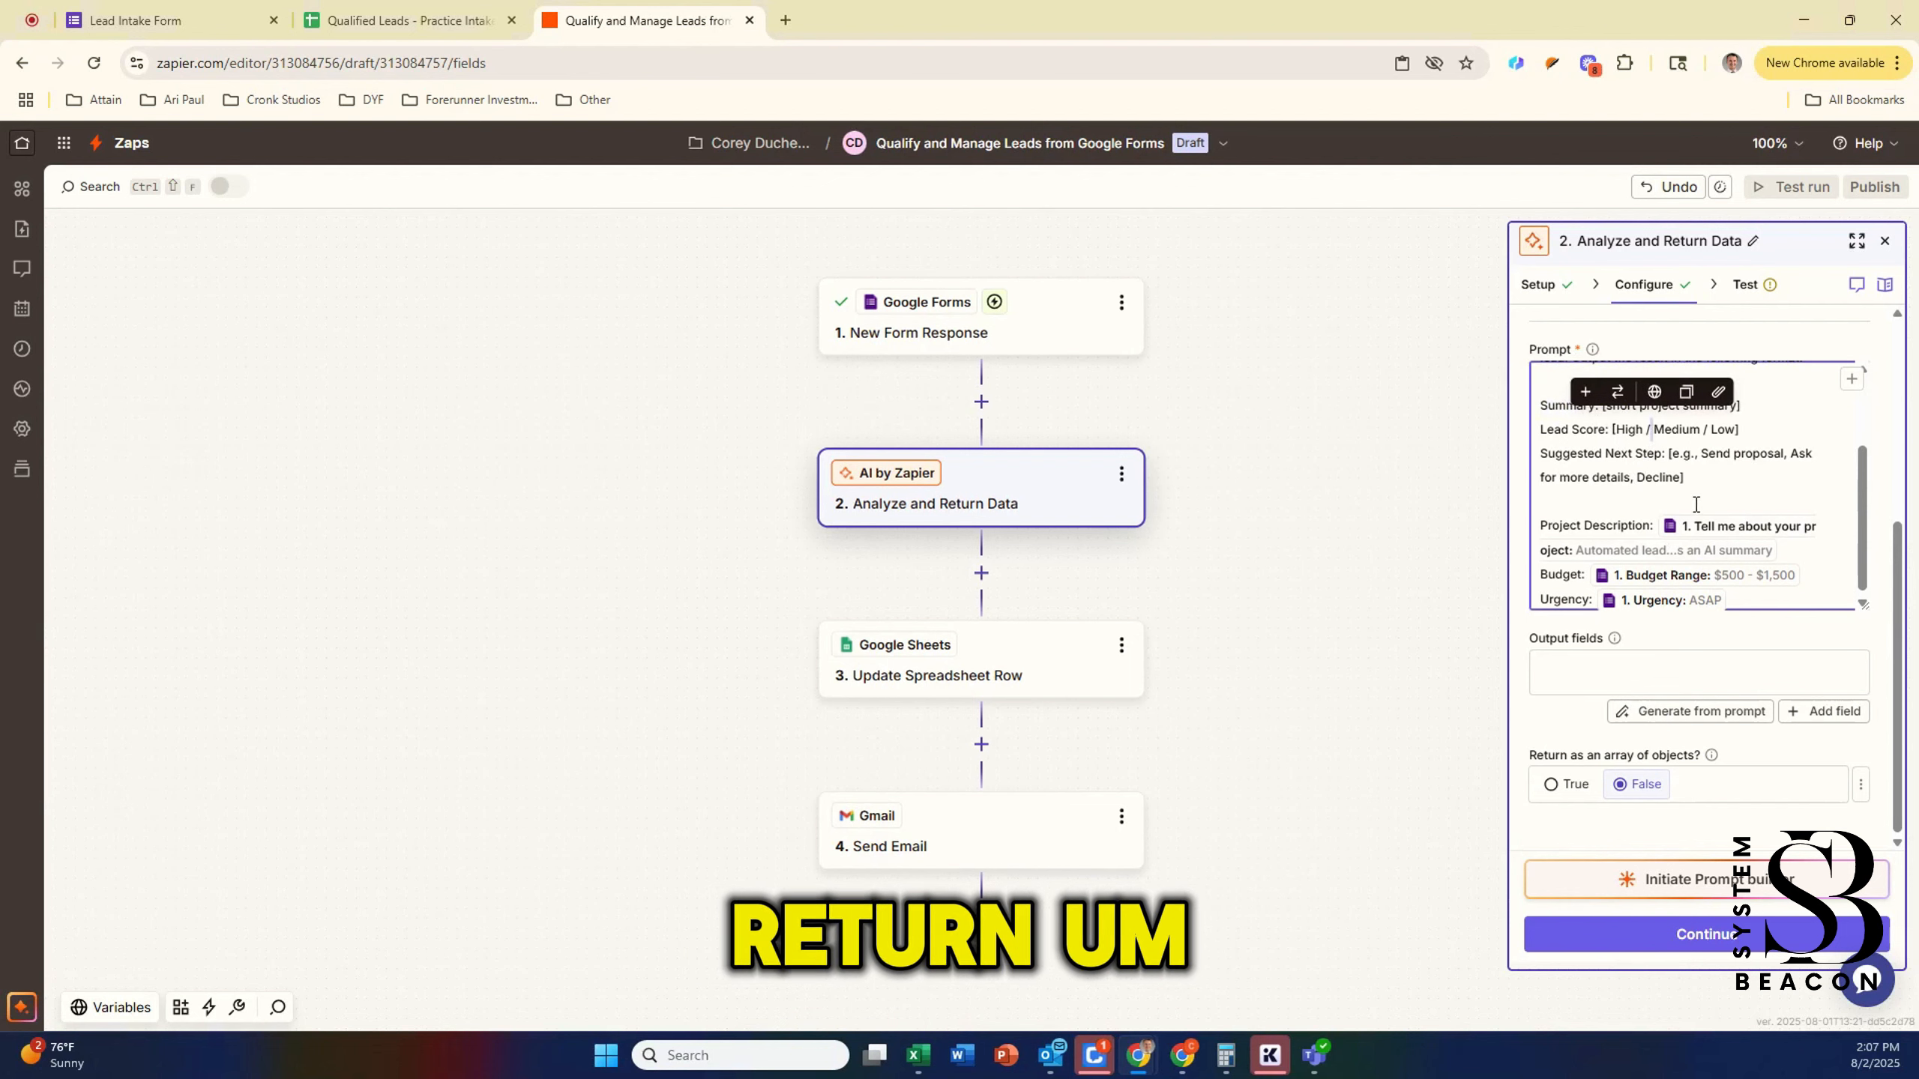
click(1586, 394)
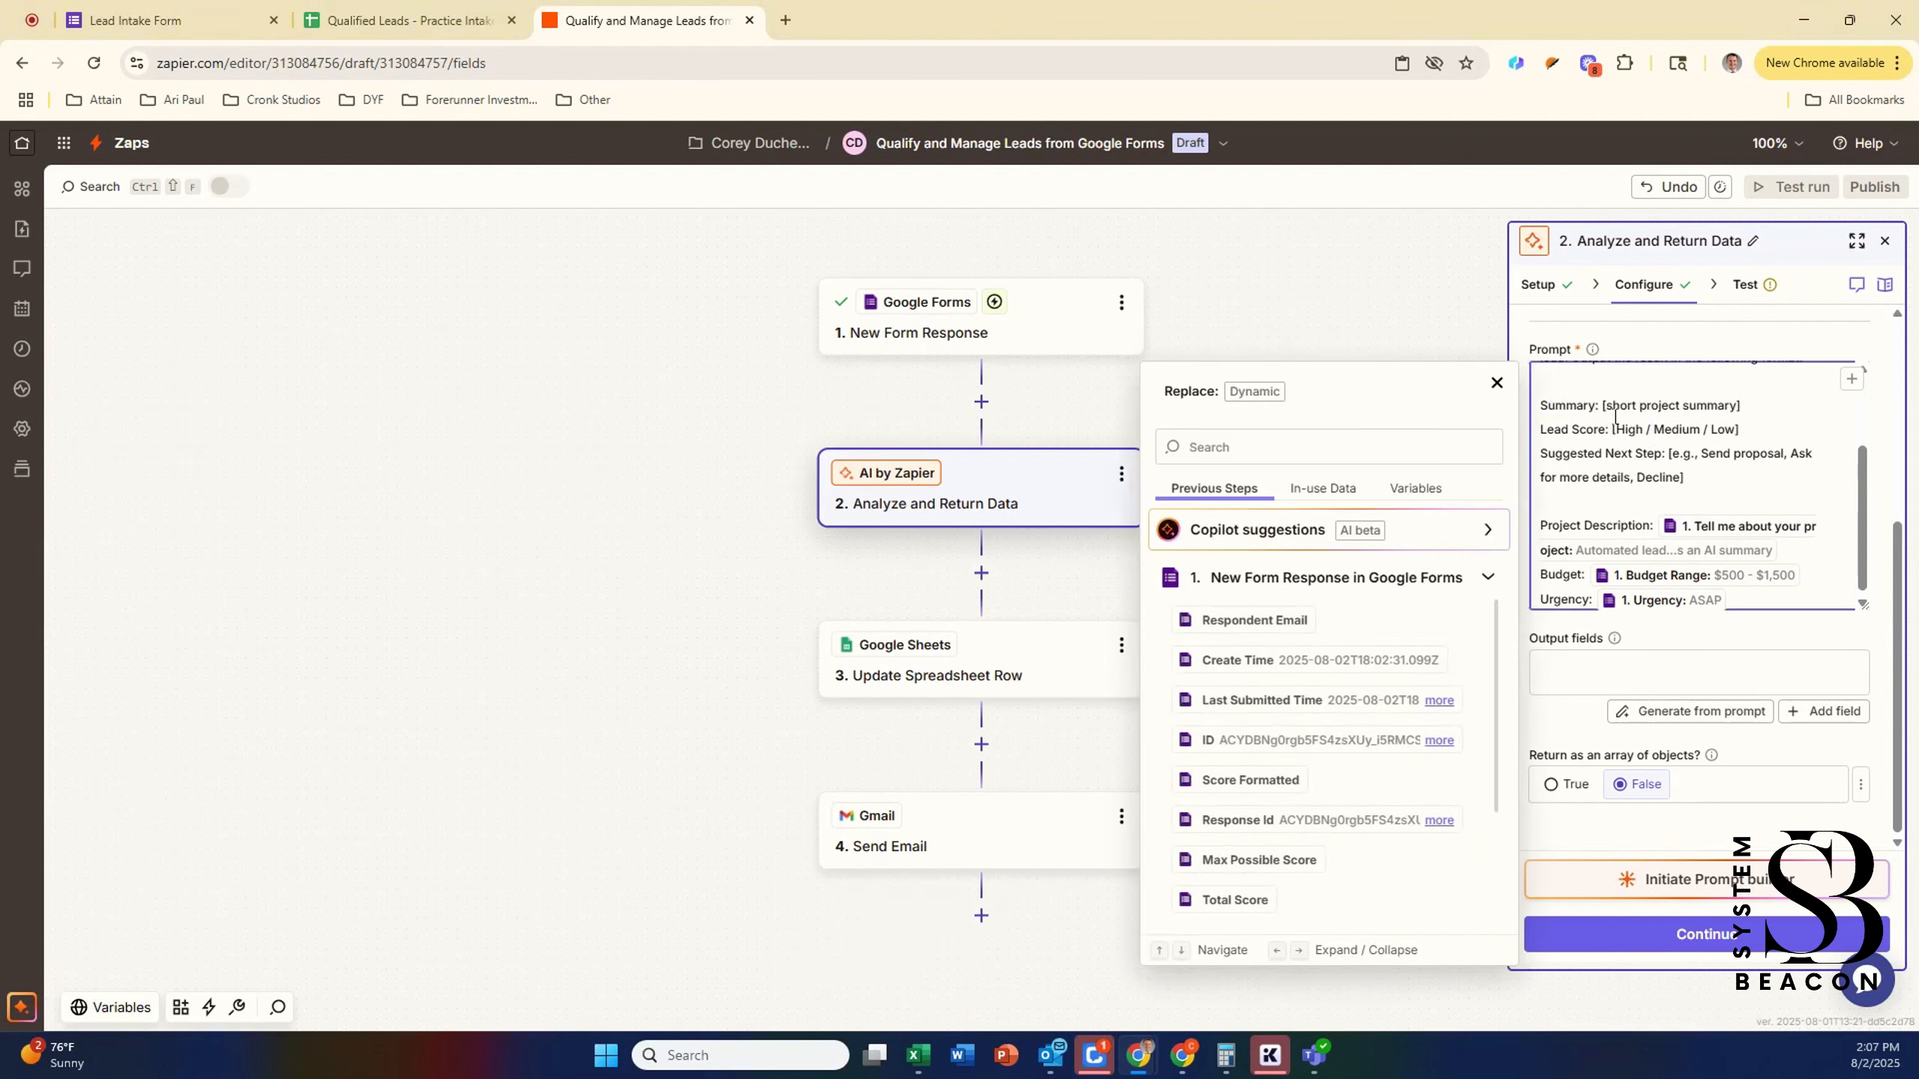
click(1497, 383)
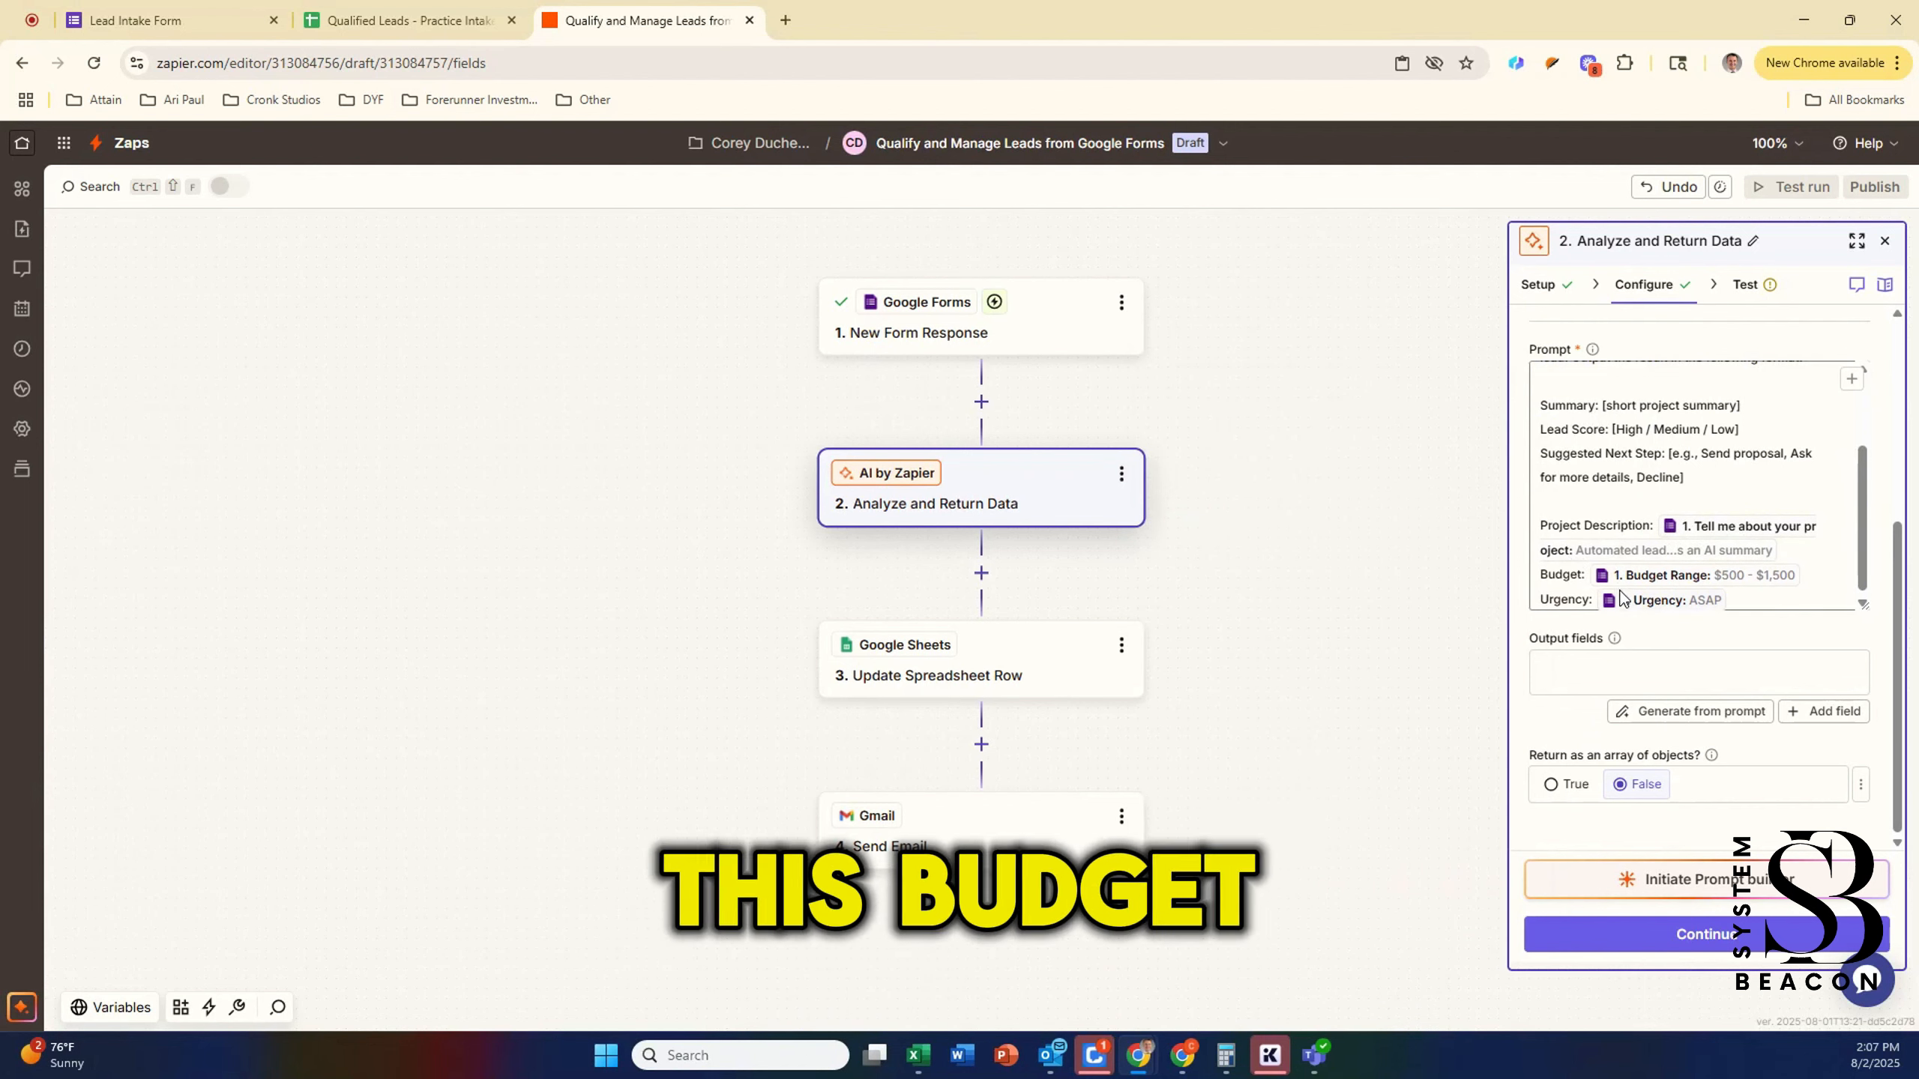
click(1608, 680)
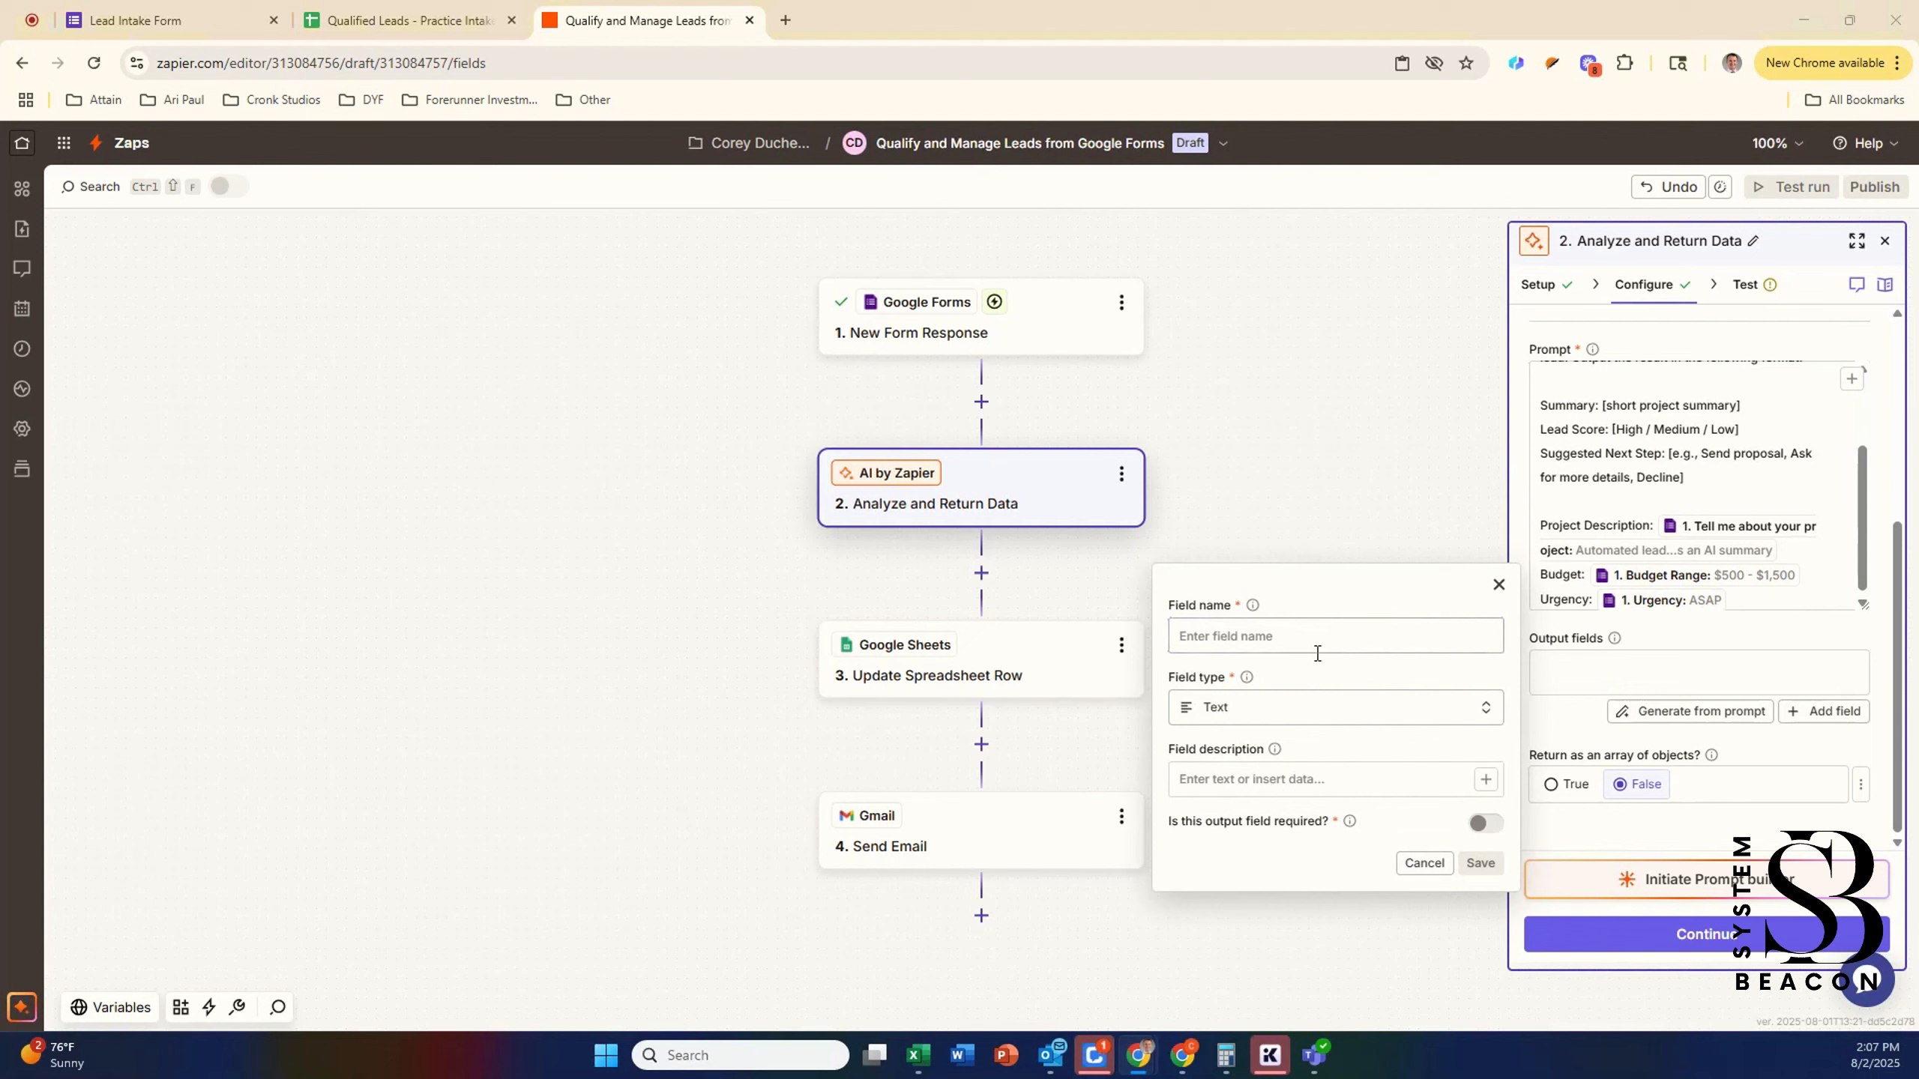
Step: Add a Summary output field described as a short project summary and save it
click(1289, 646)
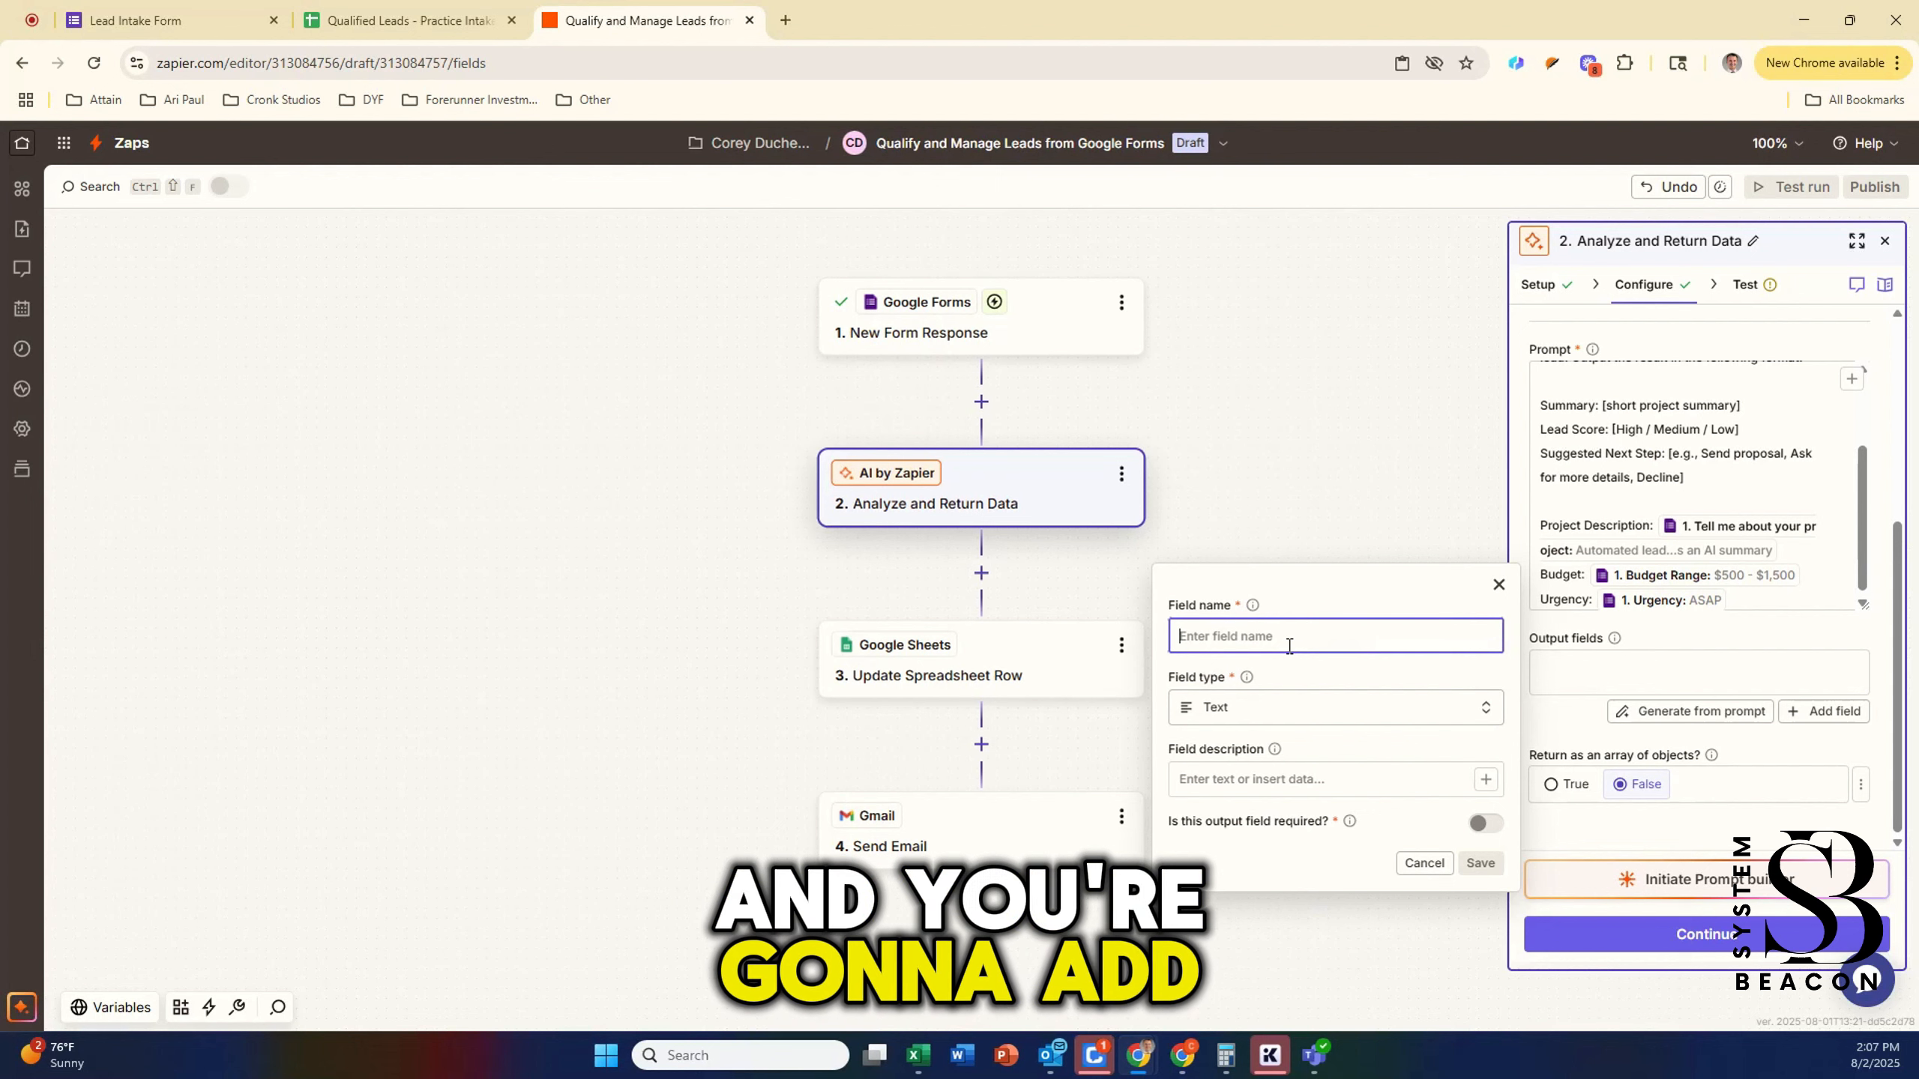
text(Summary)
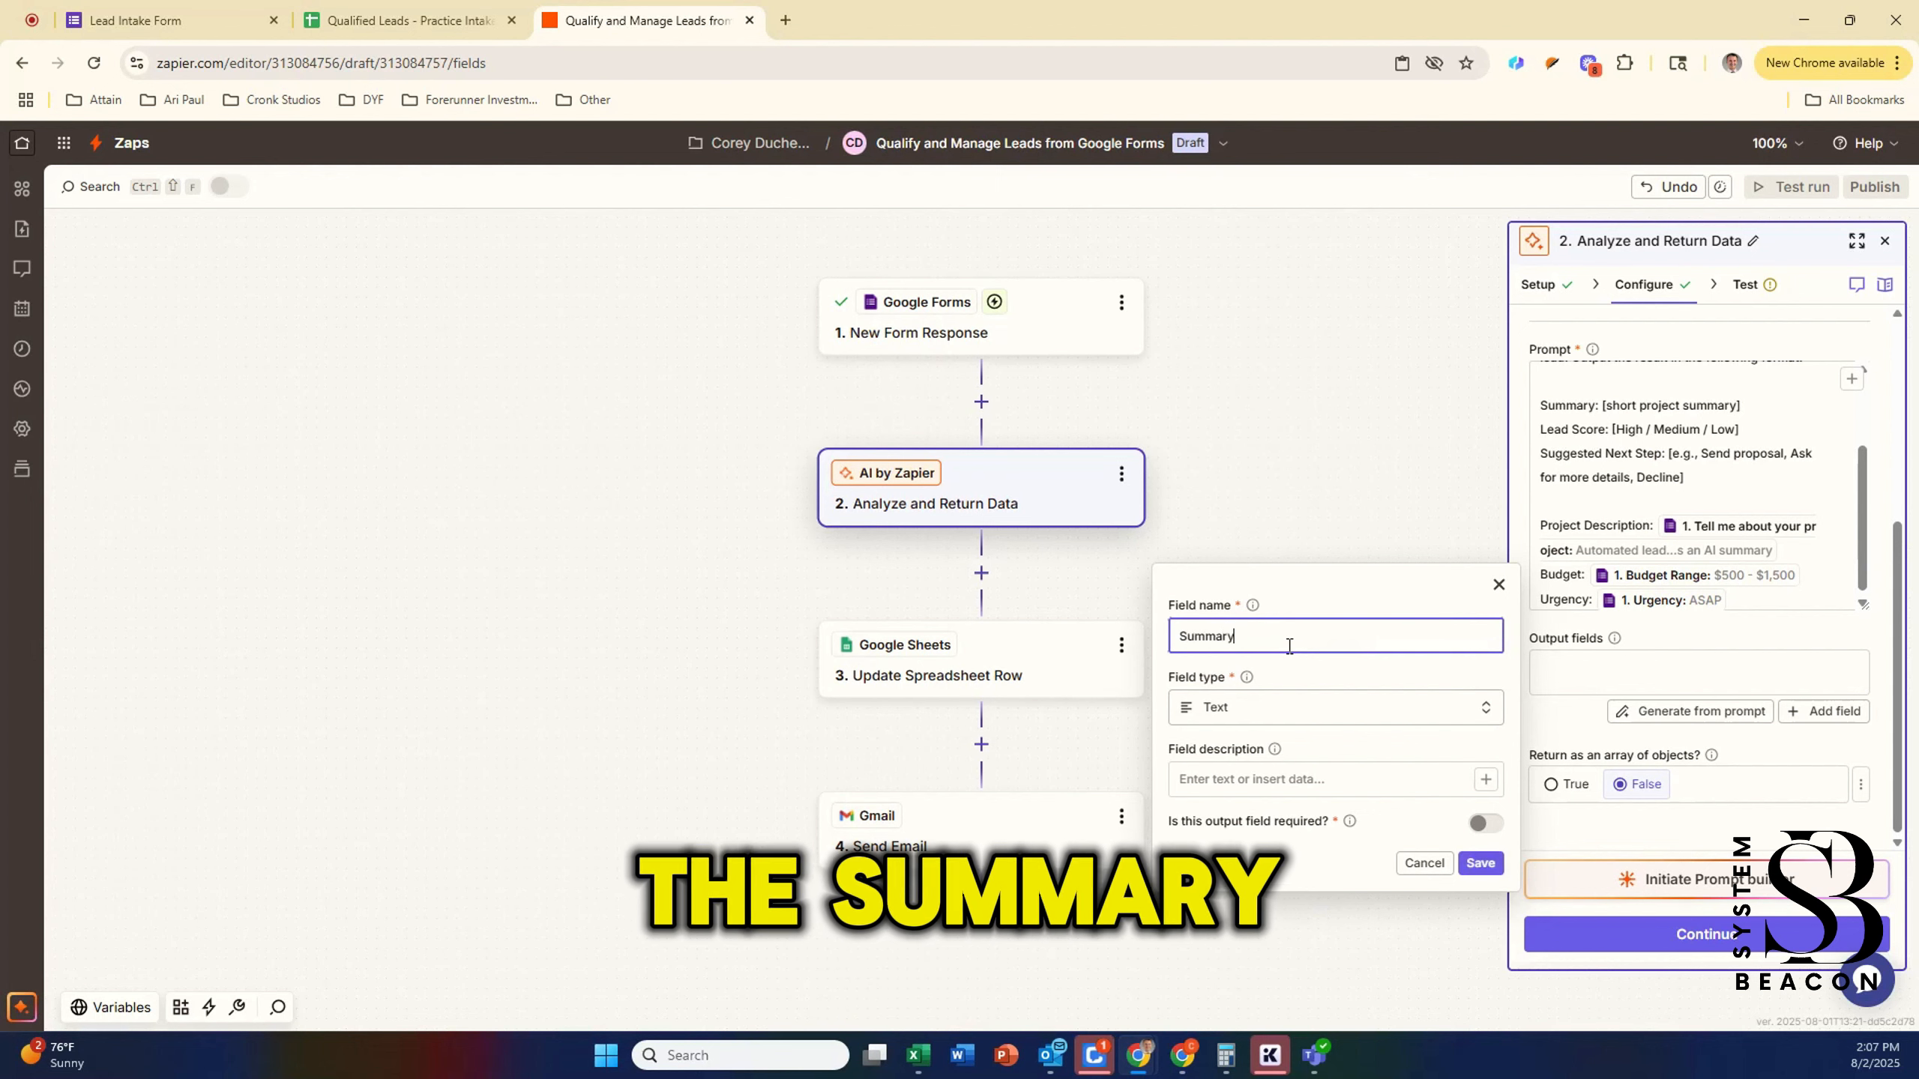
click(1272, 782)
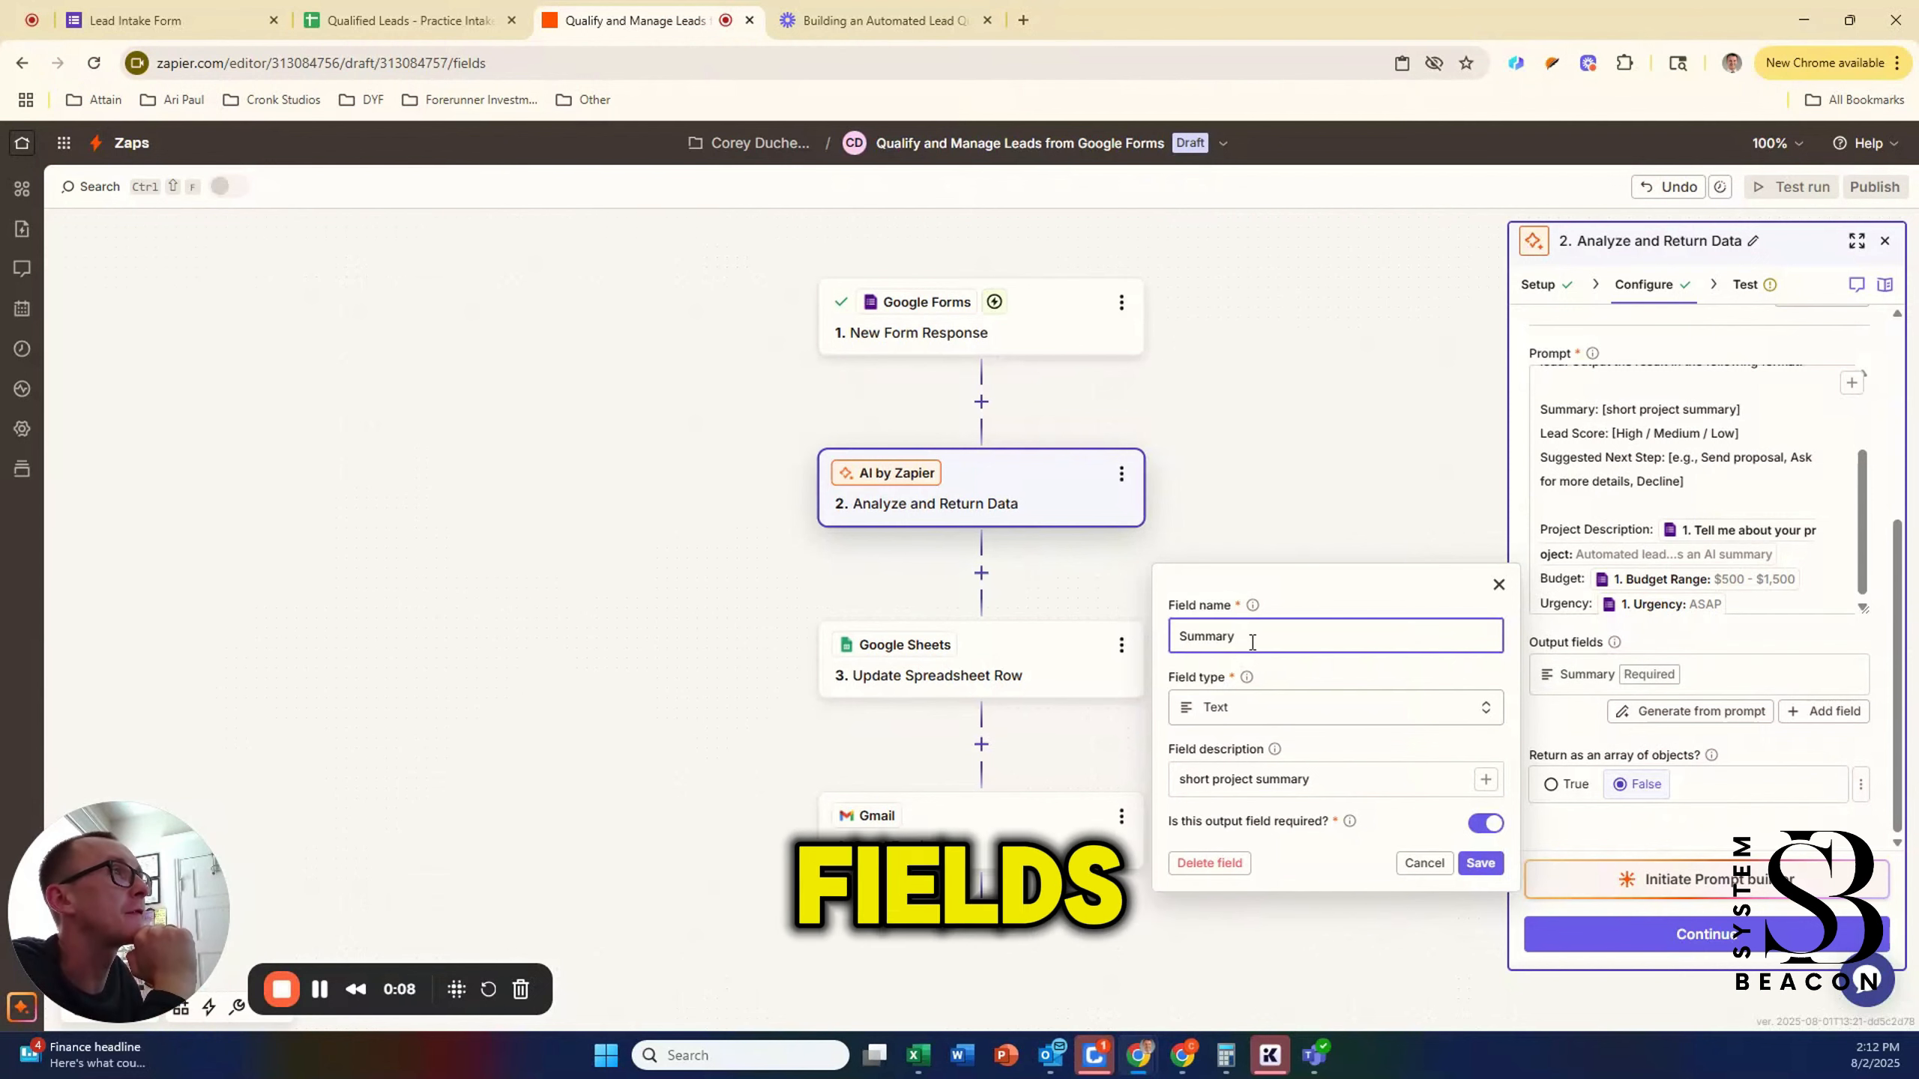
drag(1306, 635, 1148, 638)
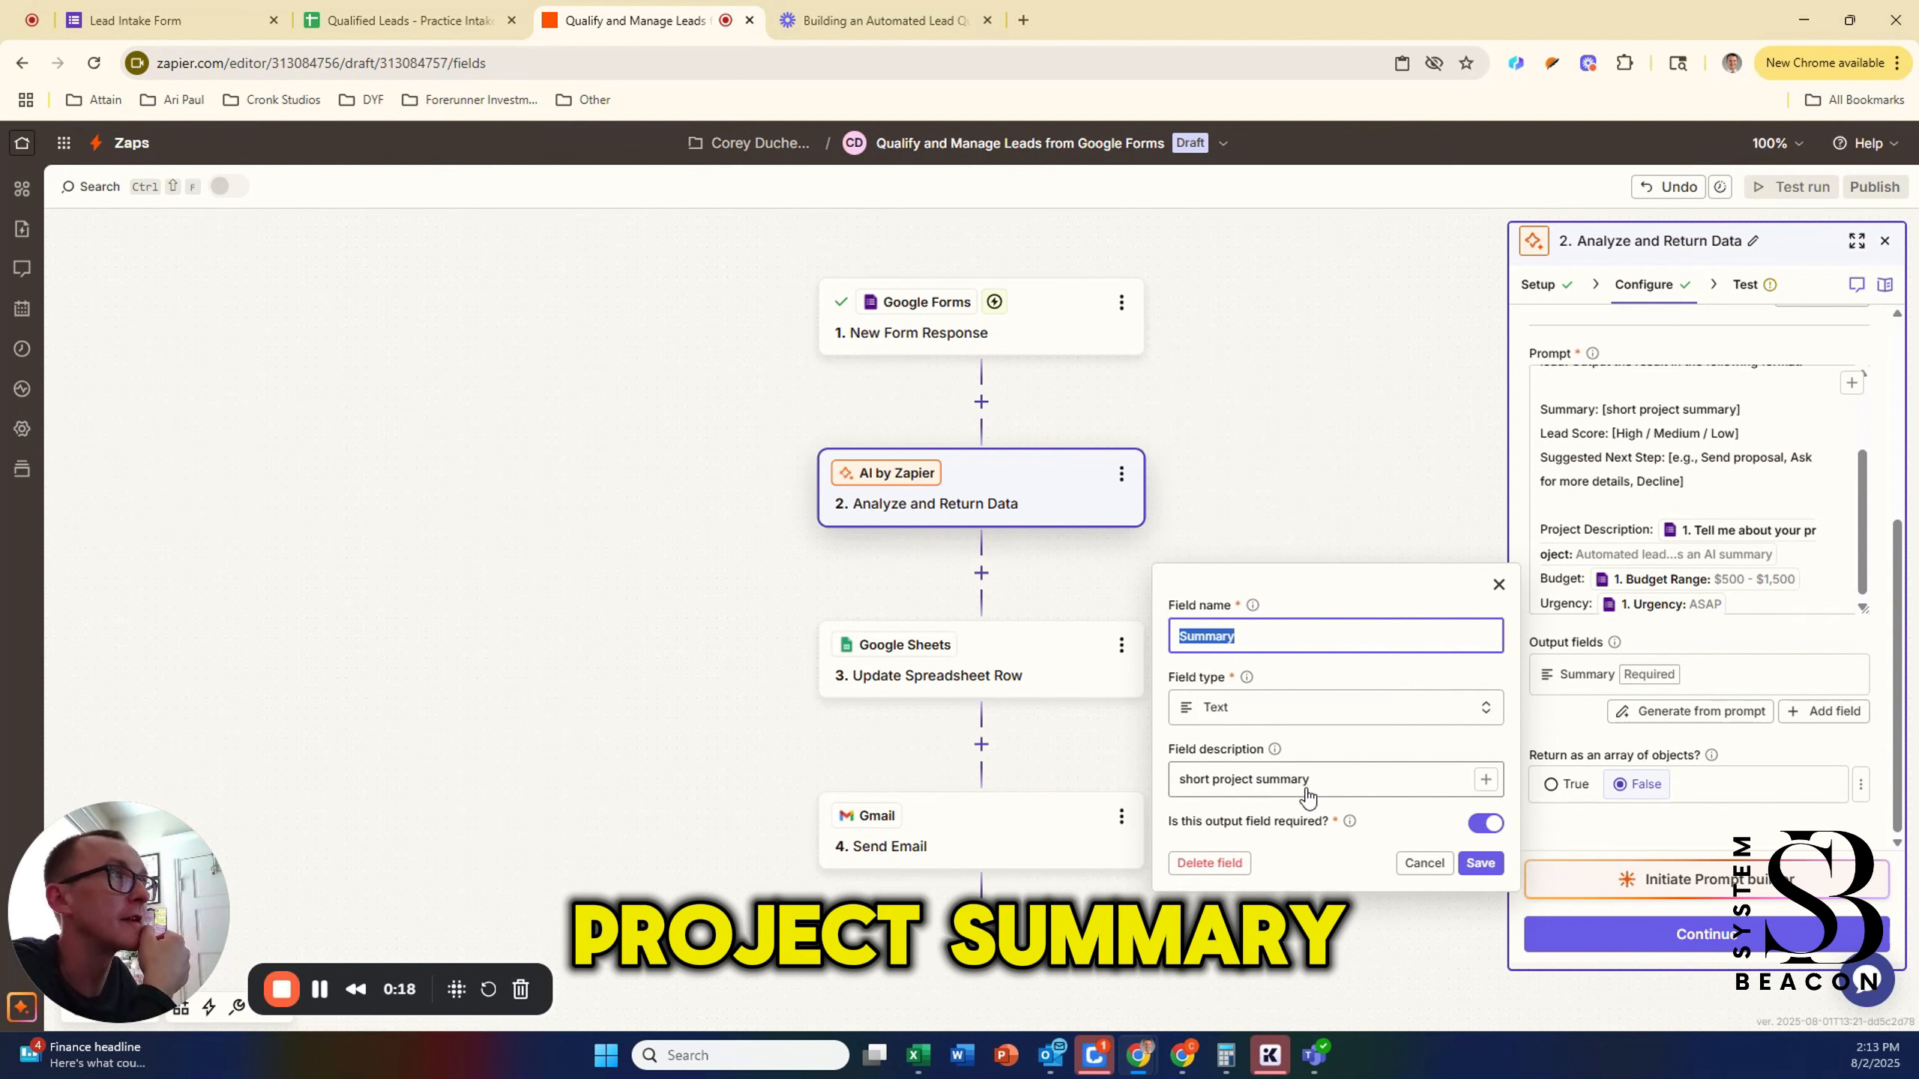
click(1475, 865)
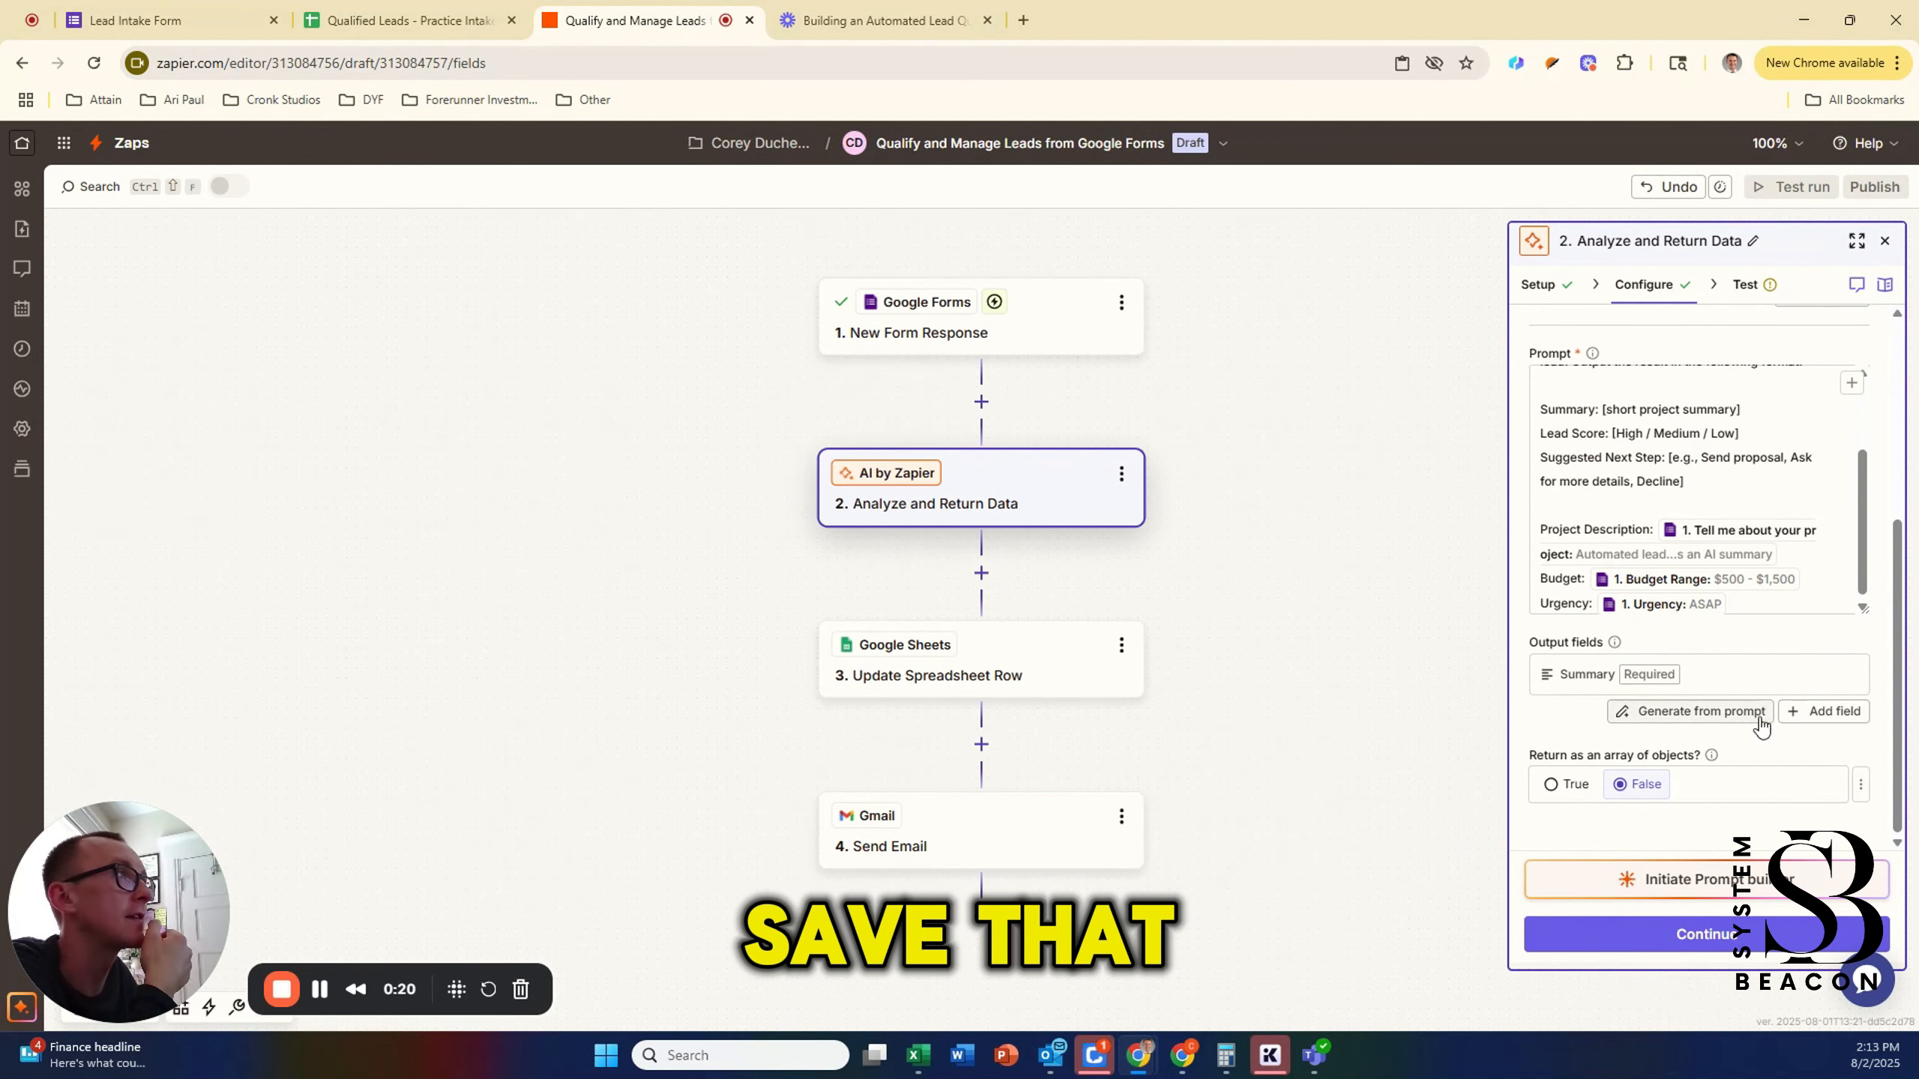
Step: Add a Lead Score field as a single-select category with options High, Medium and Low
click(1824, 712)
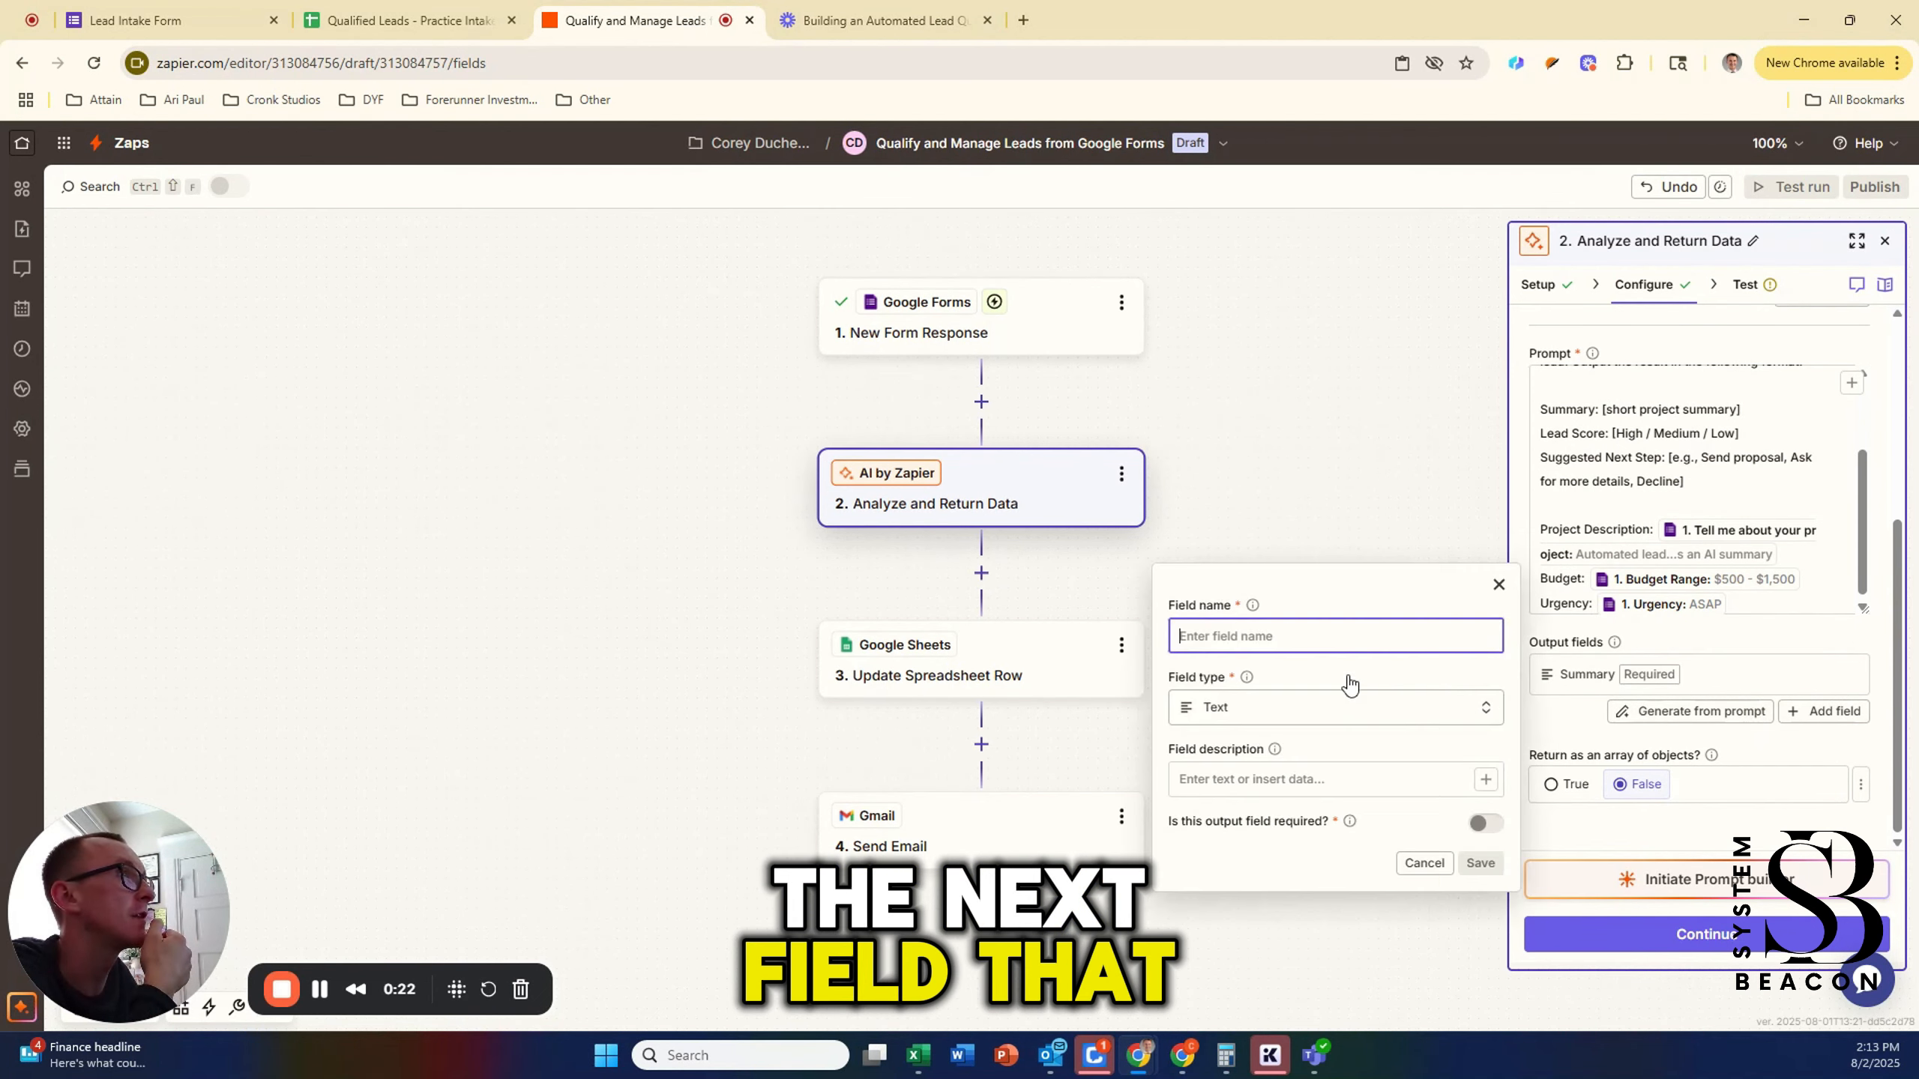
text(Lead Score)
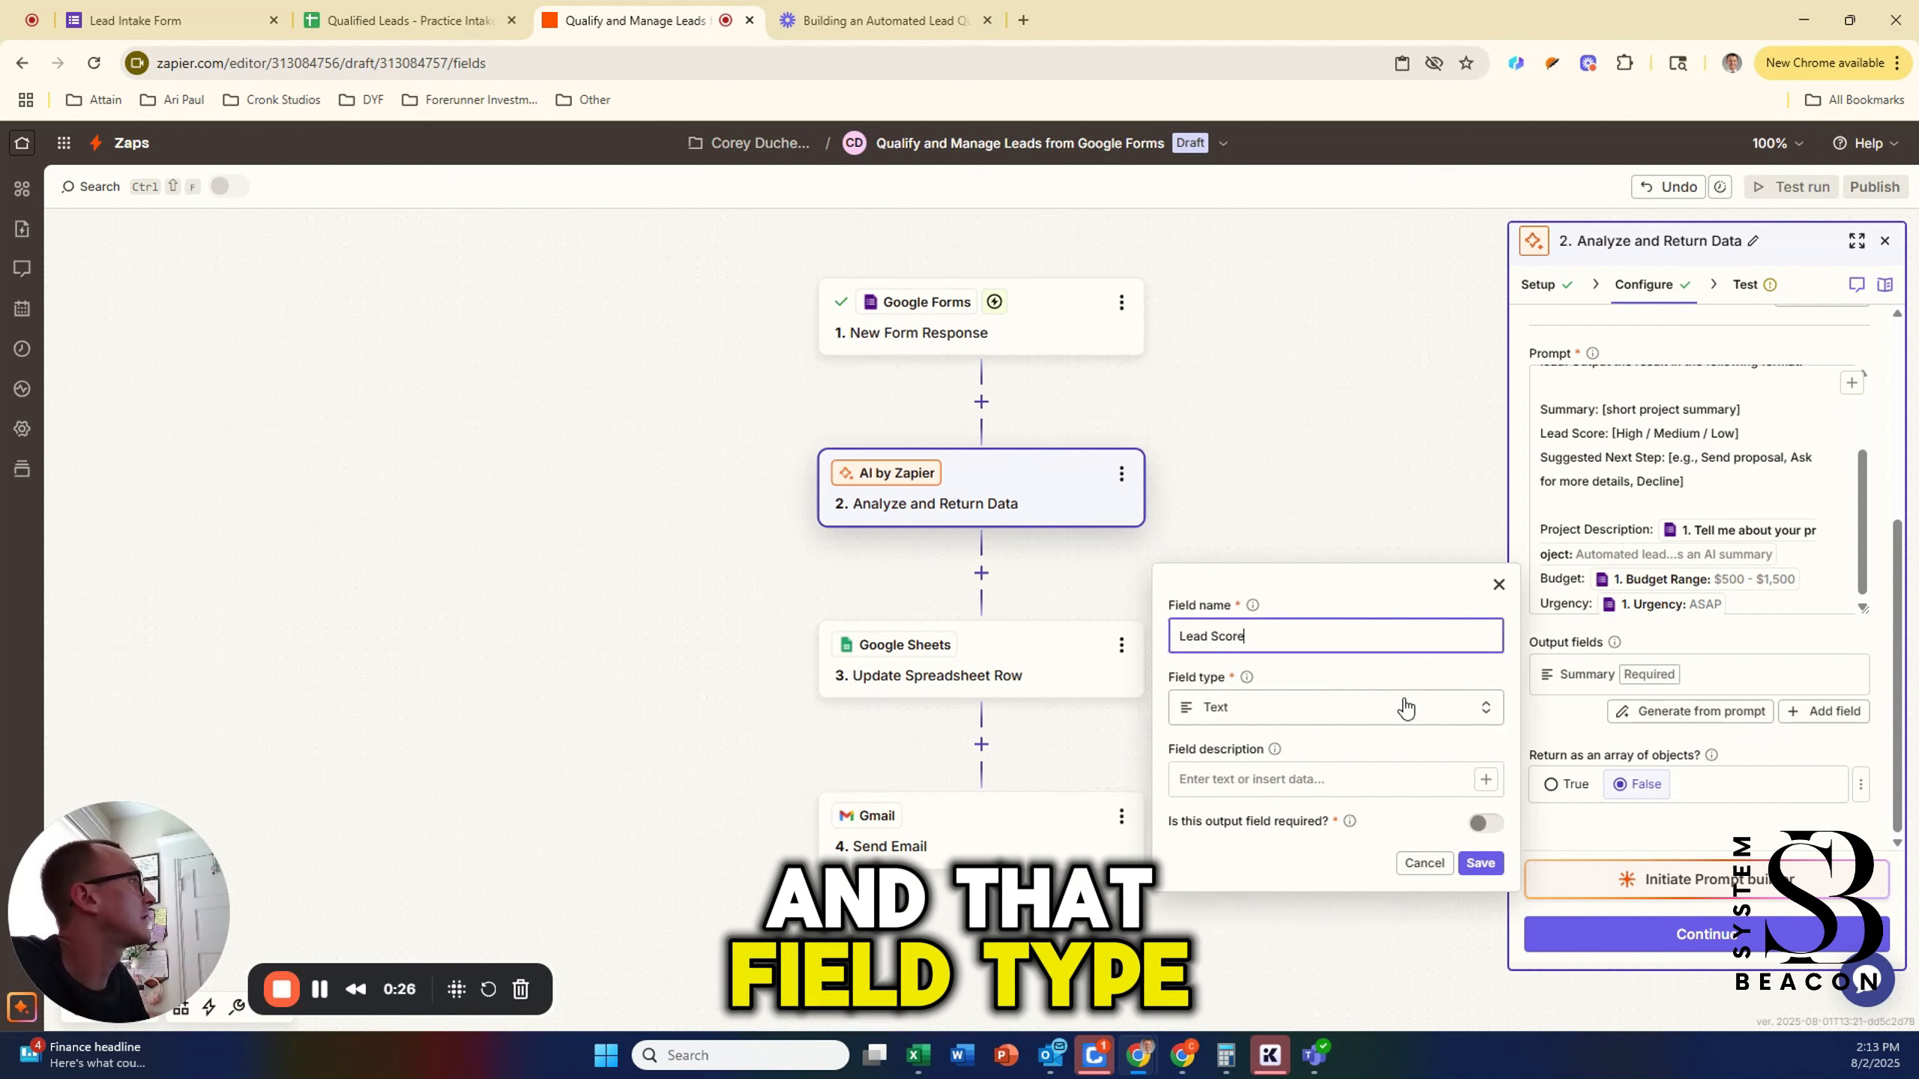
click(1367, 711)
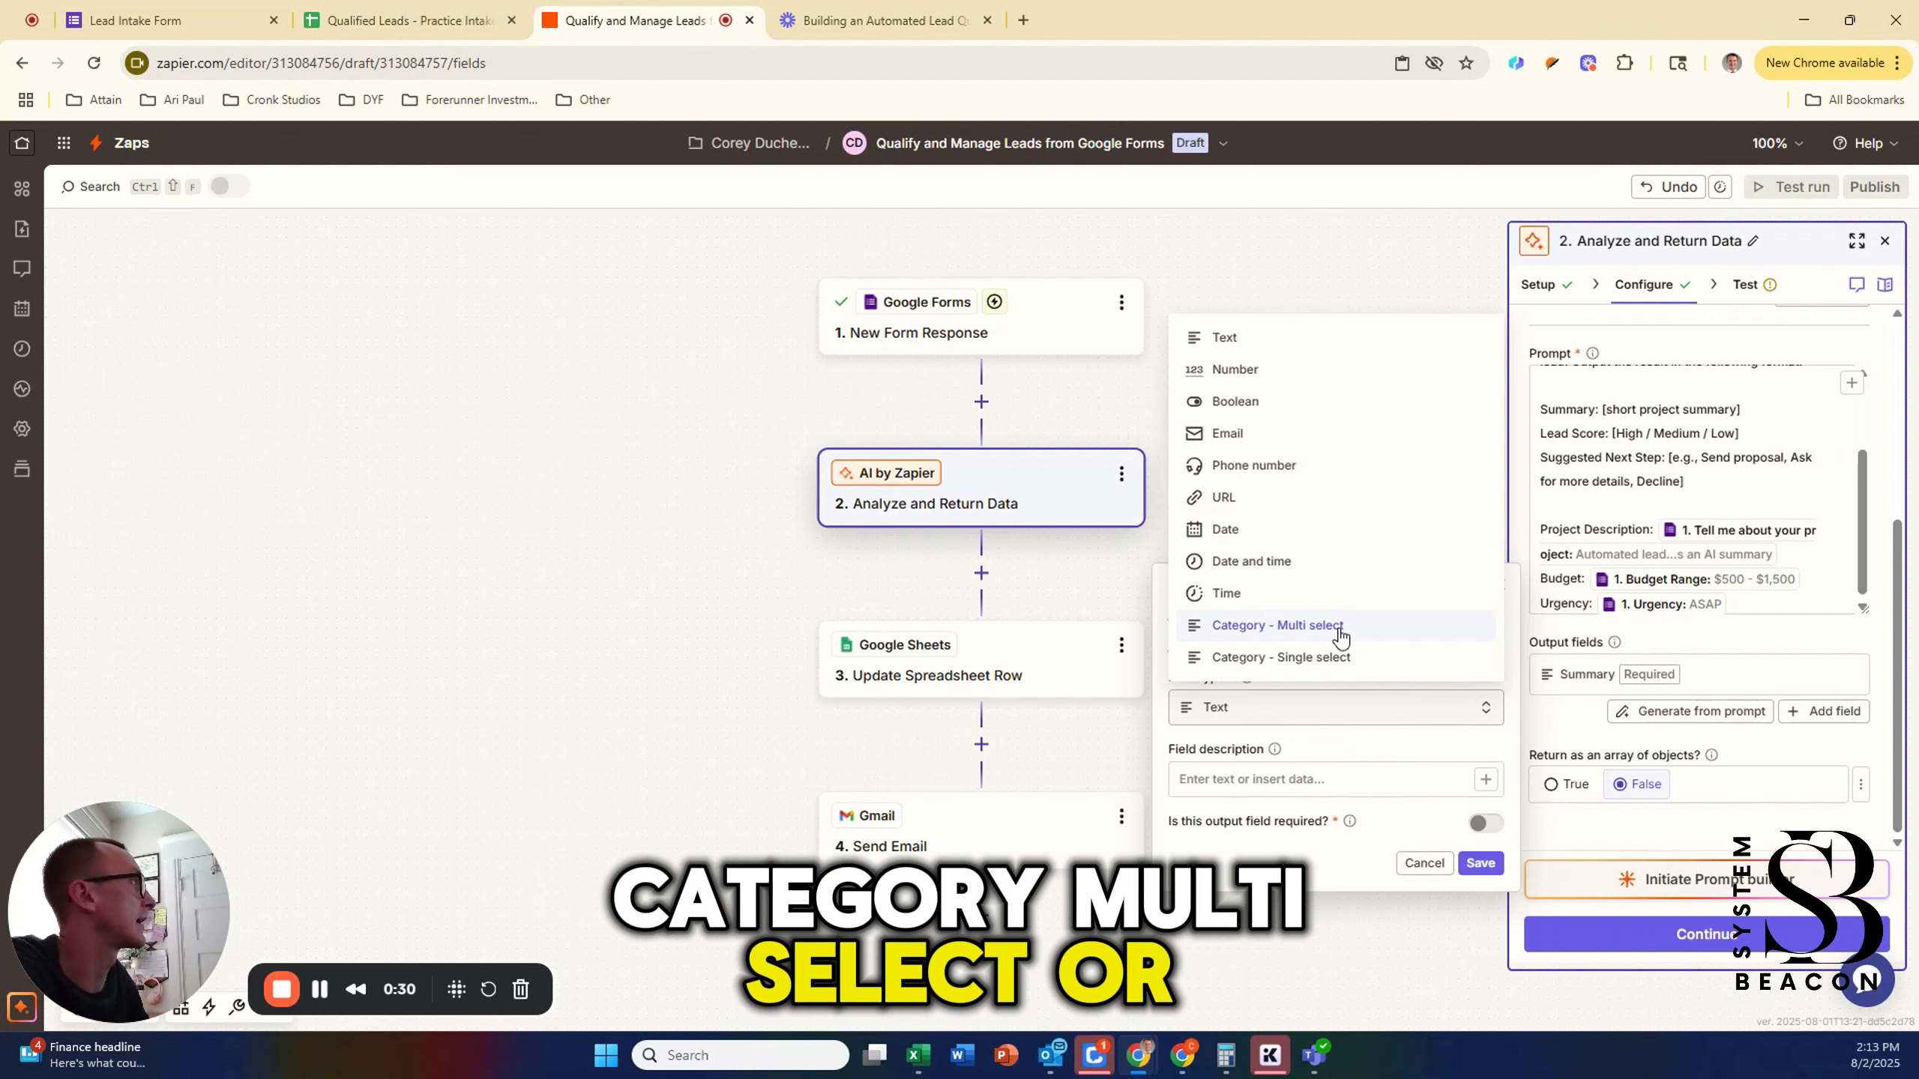
click(1347, 658)
click(1345, 723)
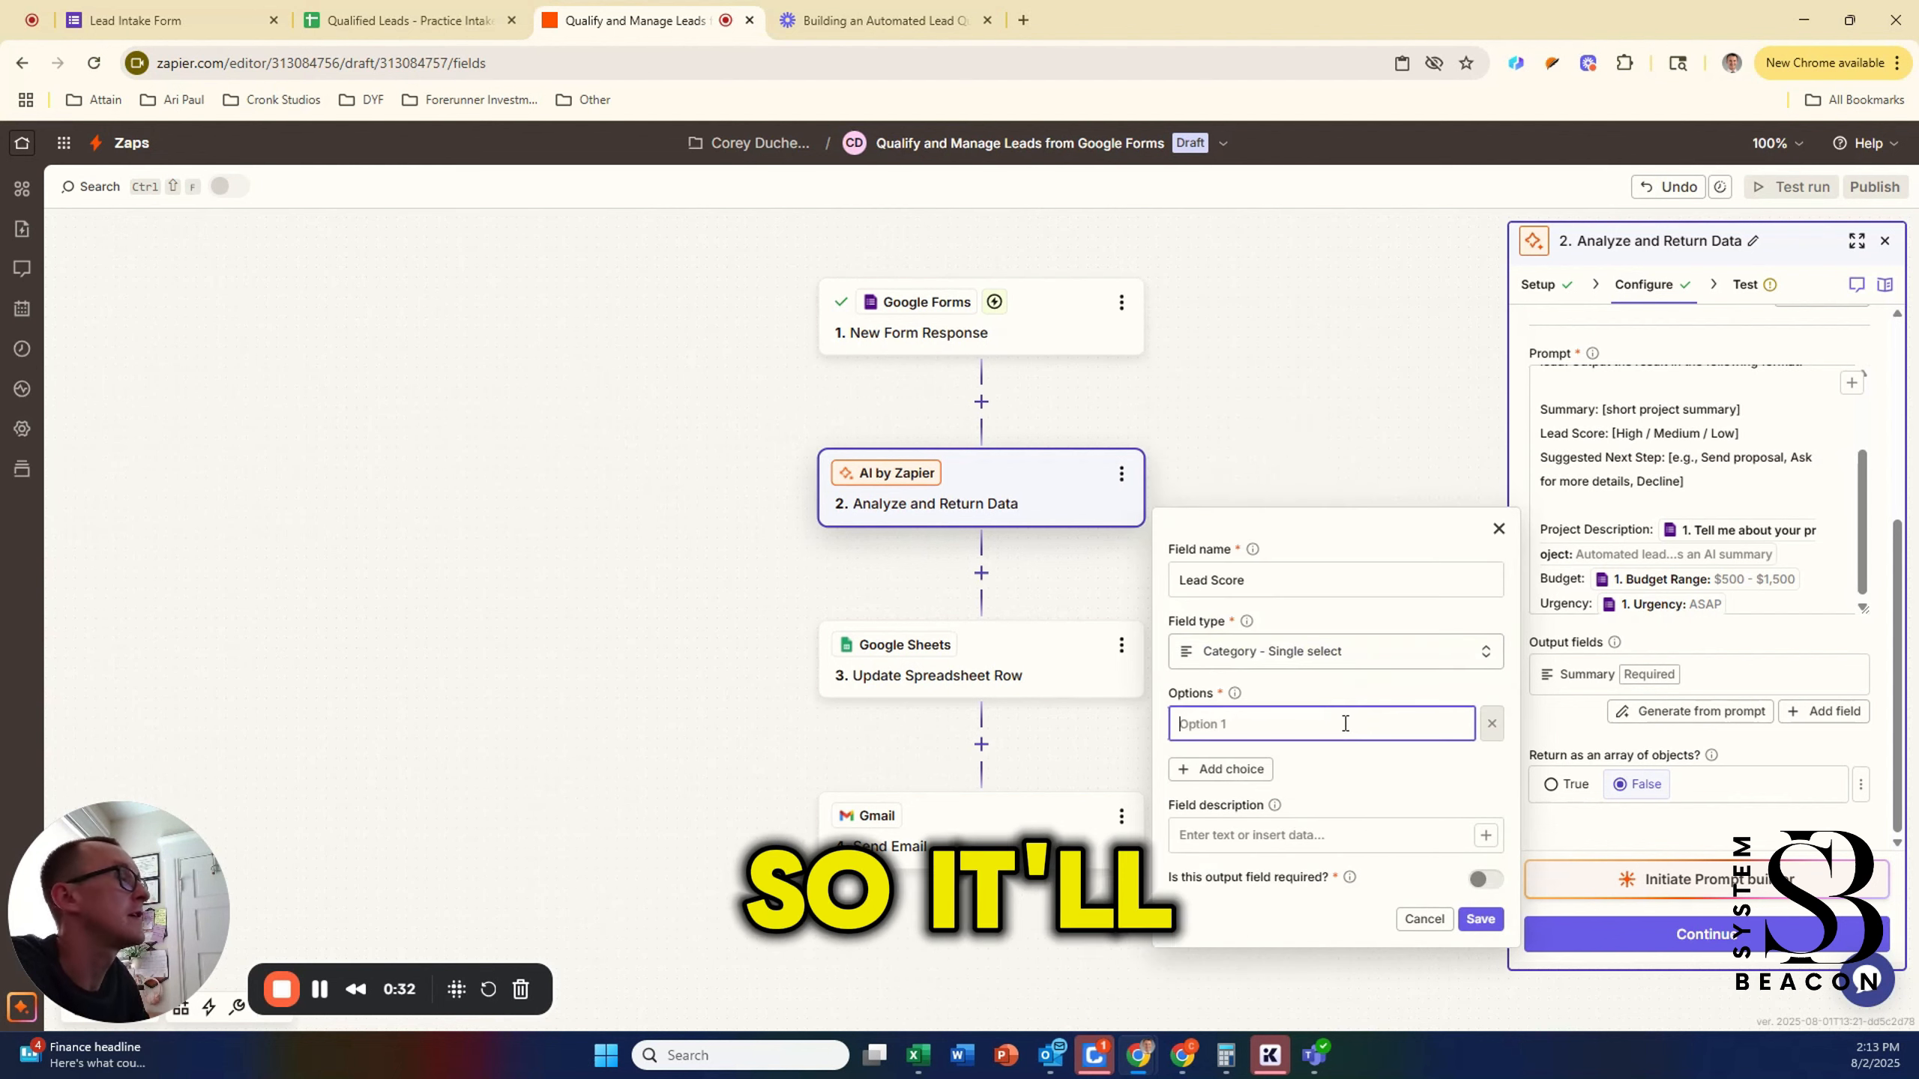
text(HG)
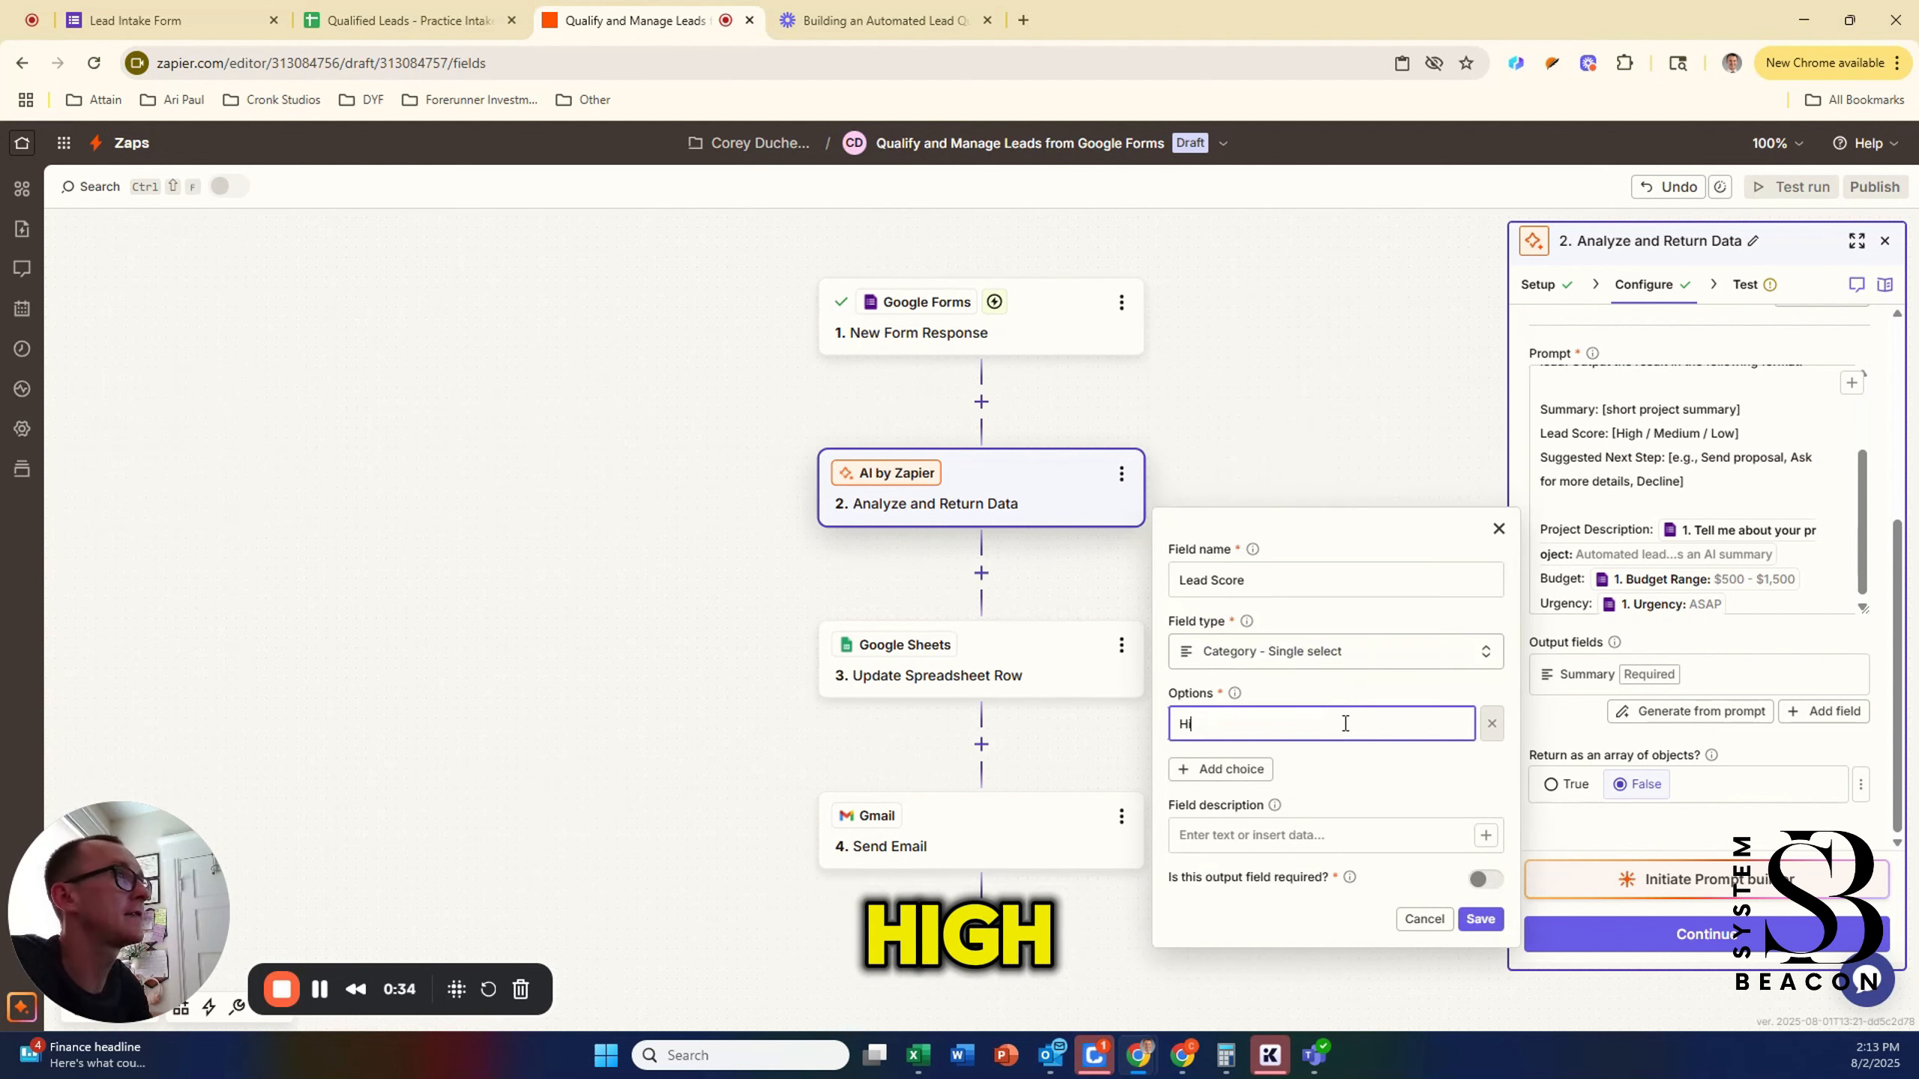
click(1183, 766)
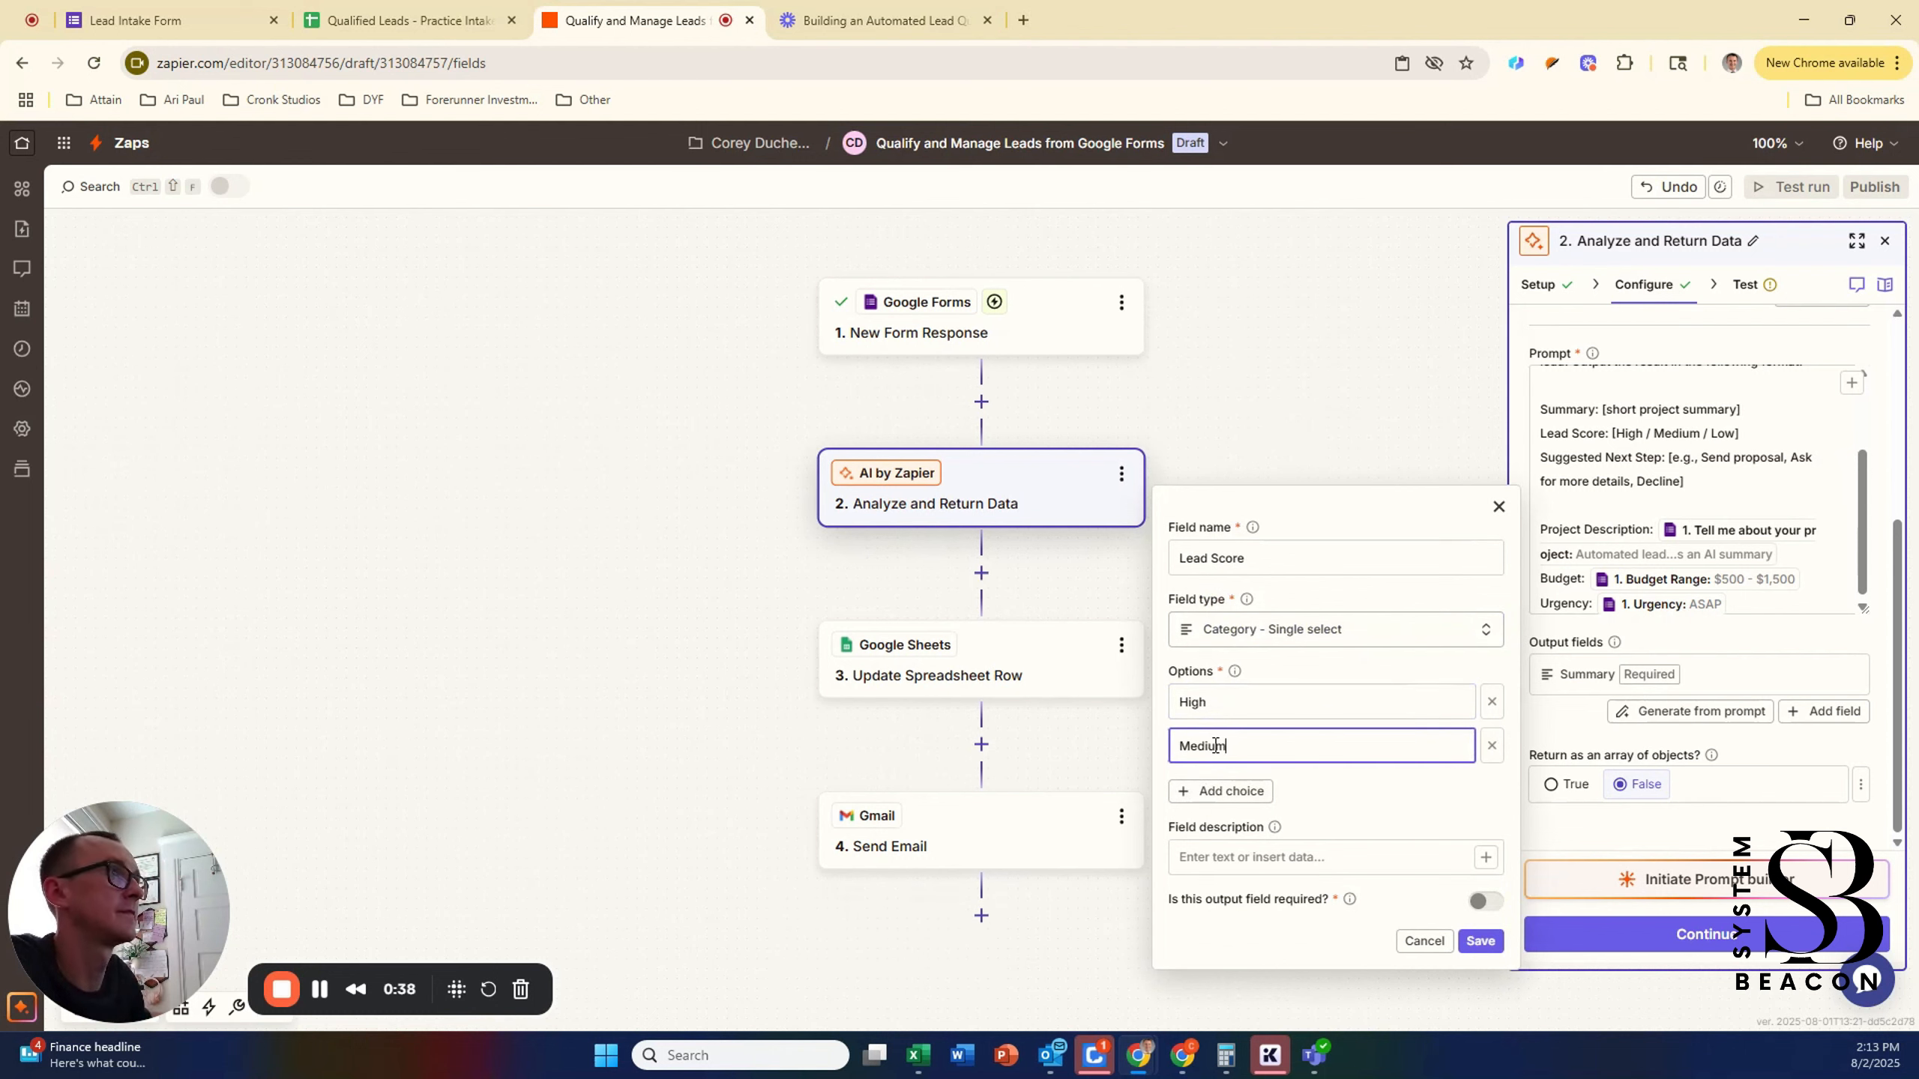
click(1210, 801)
text(Low)
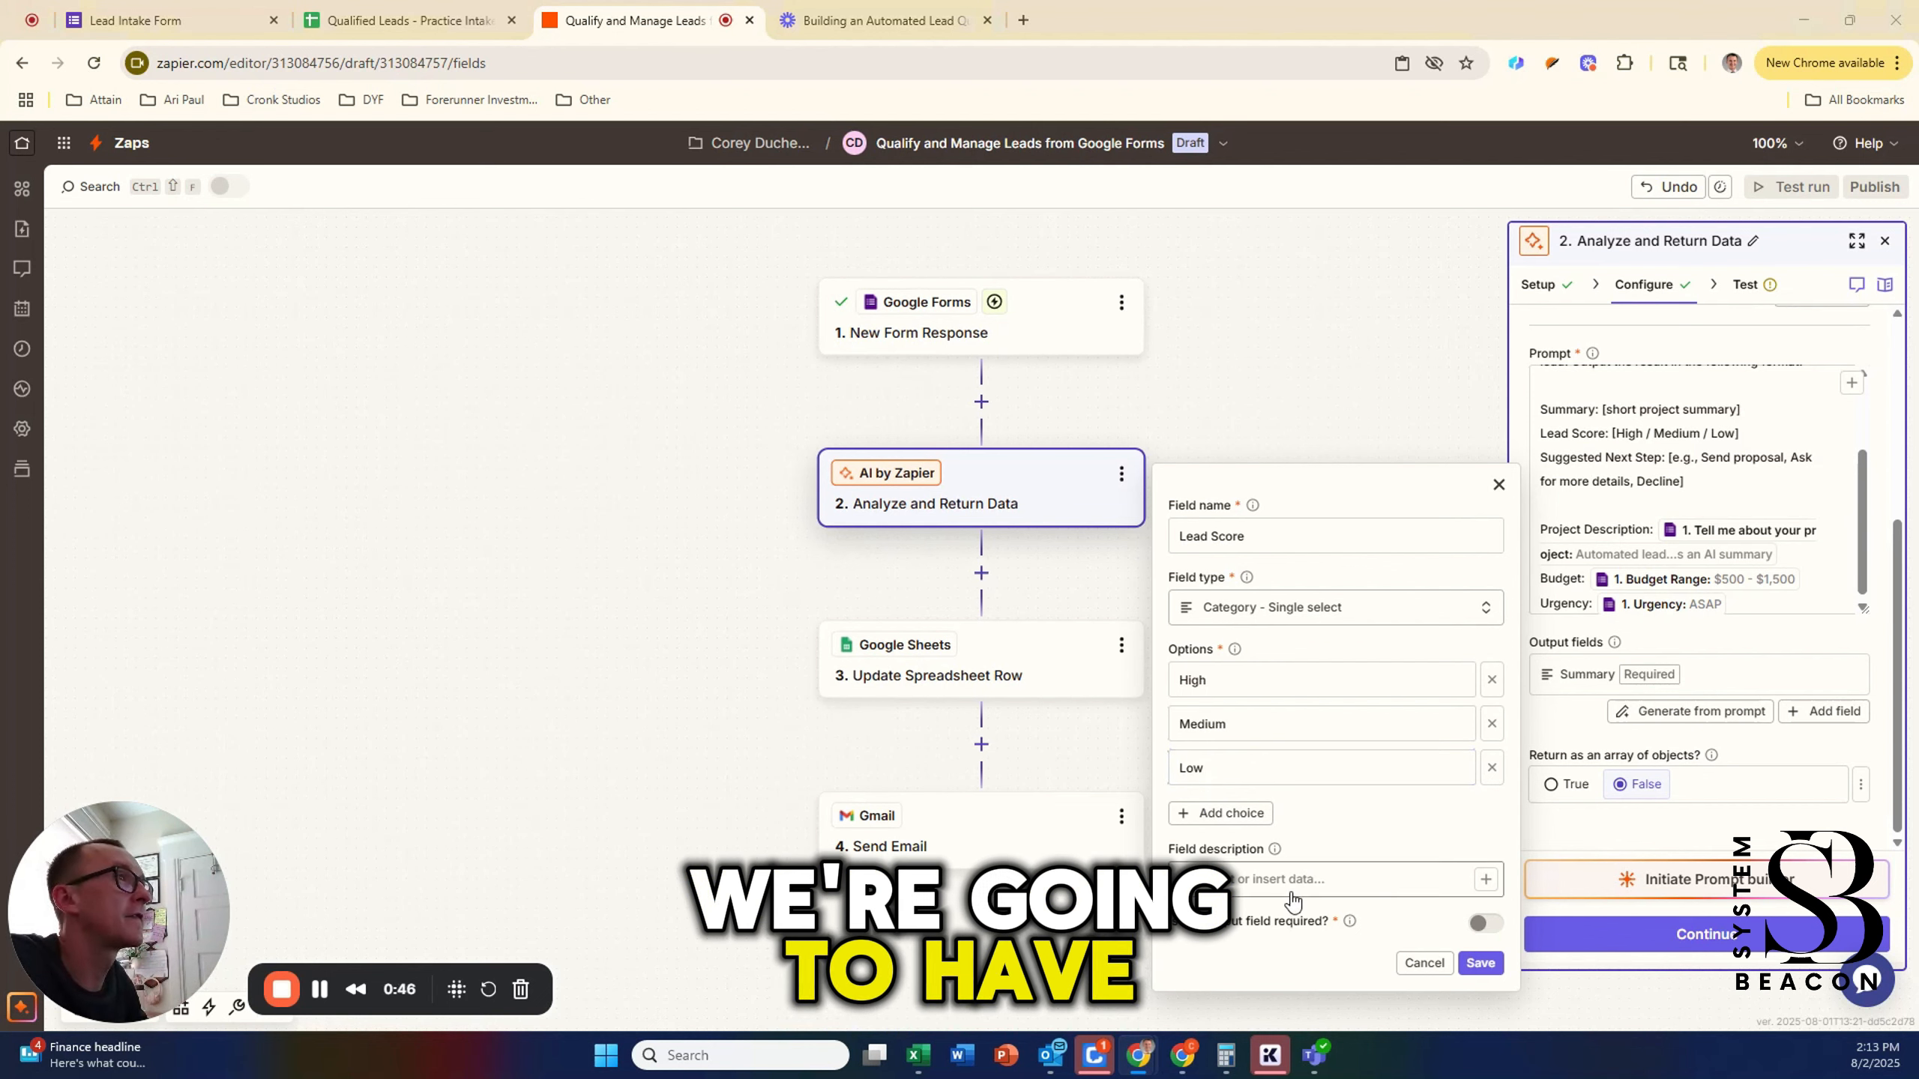
Step: Paste the Lead Score description, mark the field required, and save it
click(1284, 883)
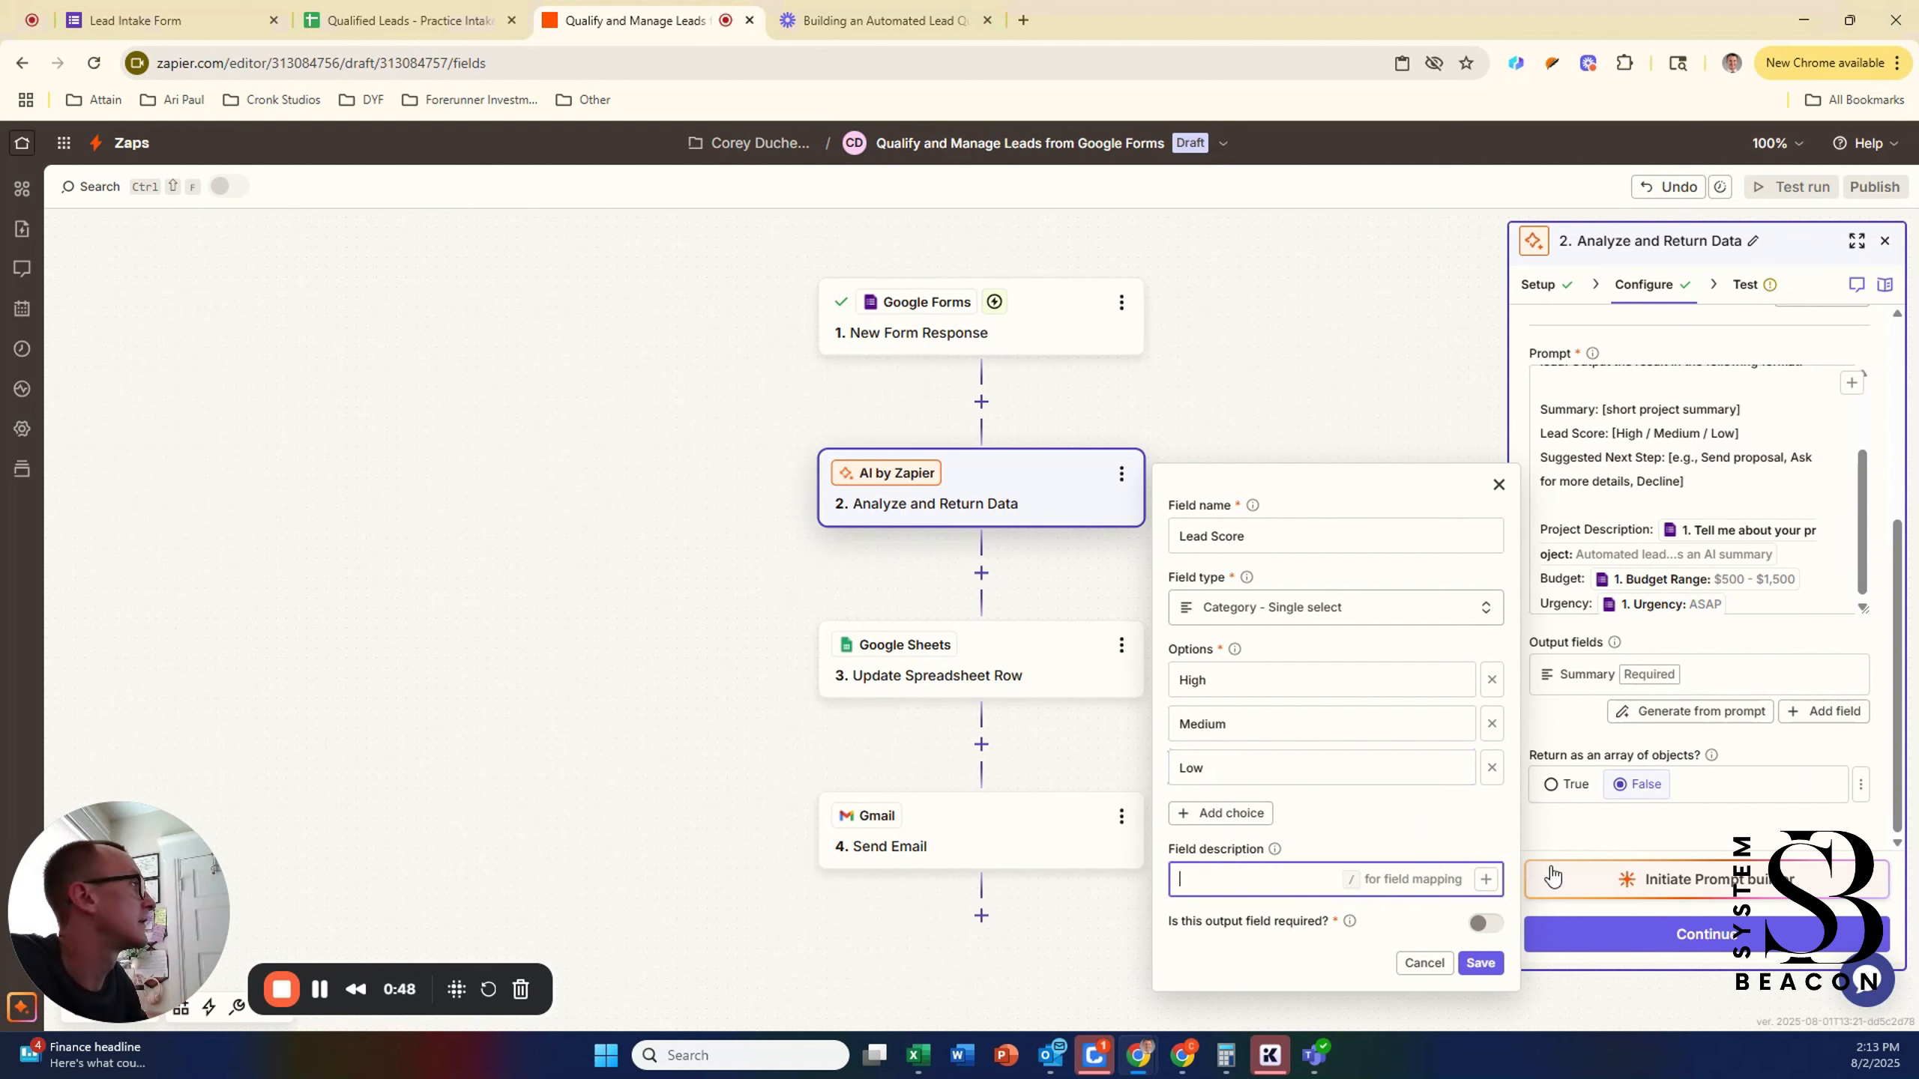
text(Return the lead score using the options of high, medium, or low, based on the returned inputs of the Google Form)
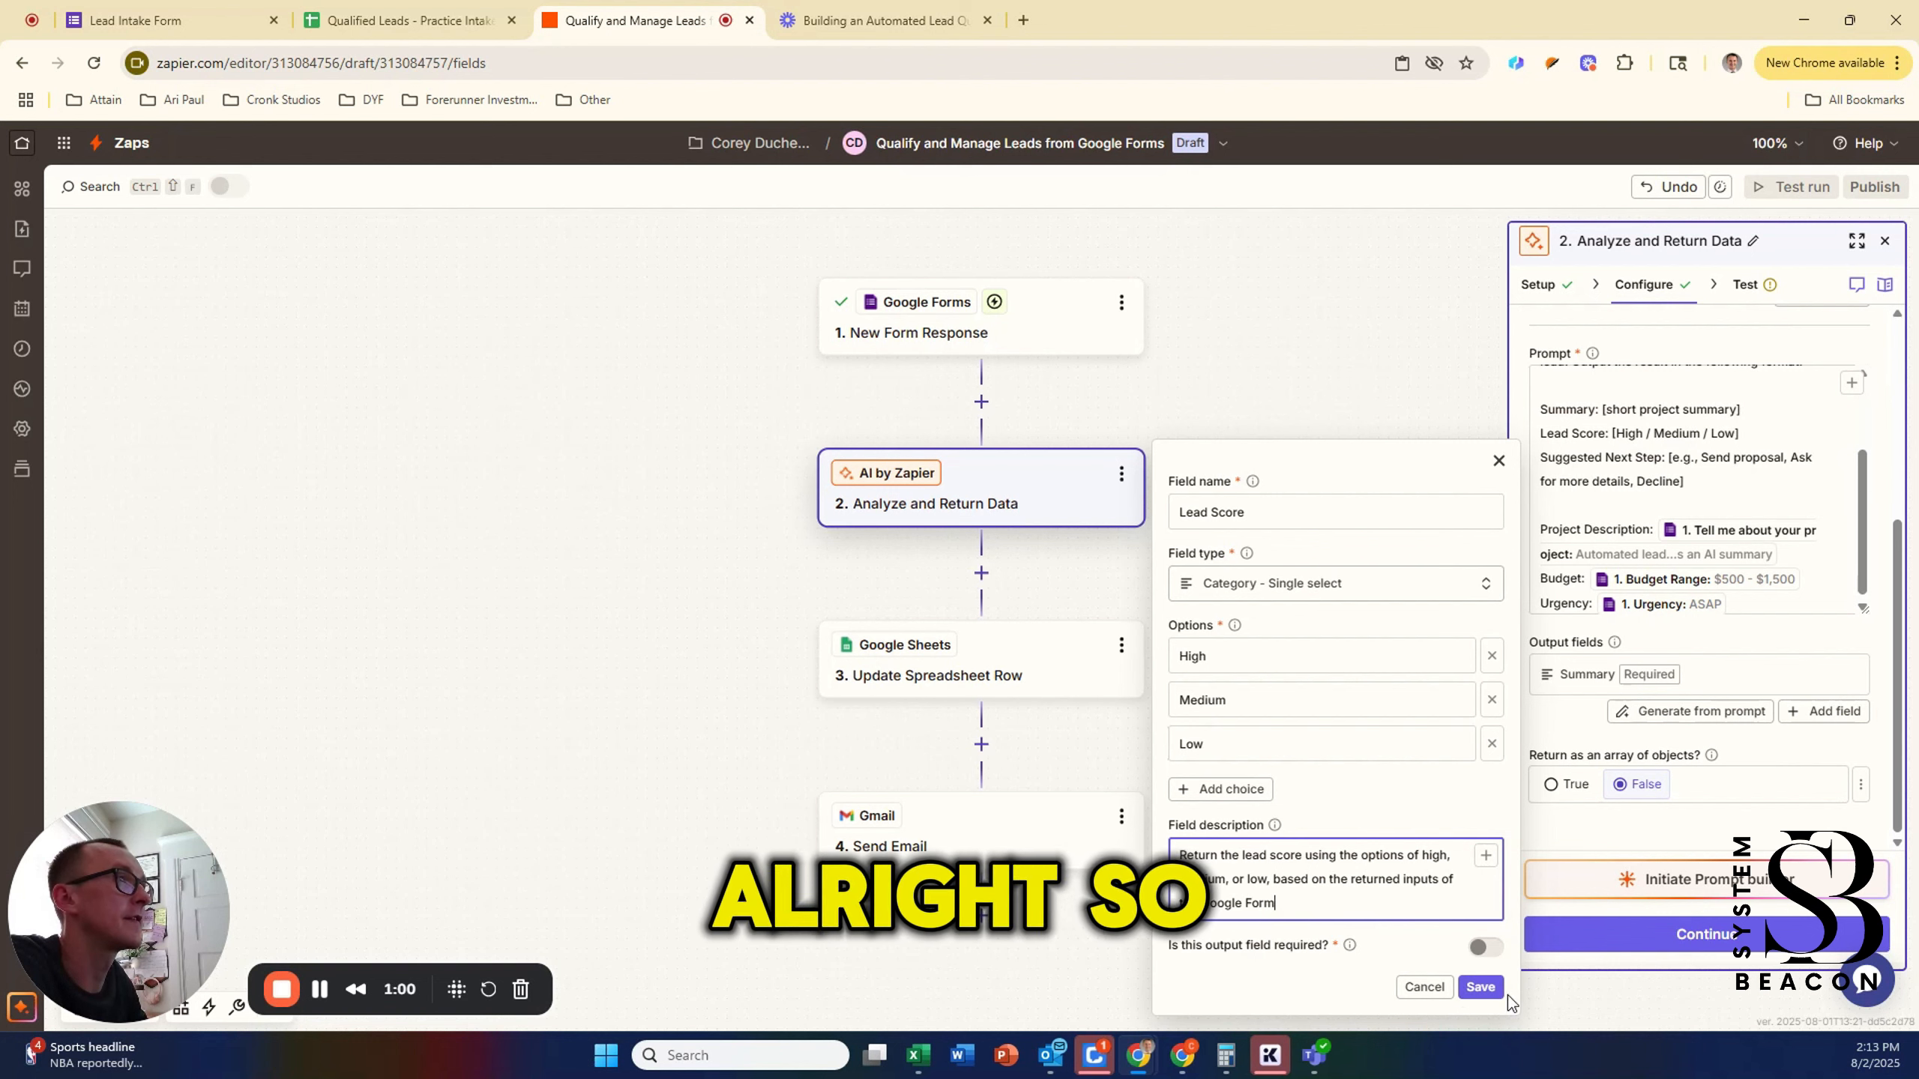
click(1484, 948)
click(1482, 987)
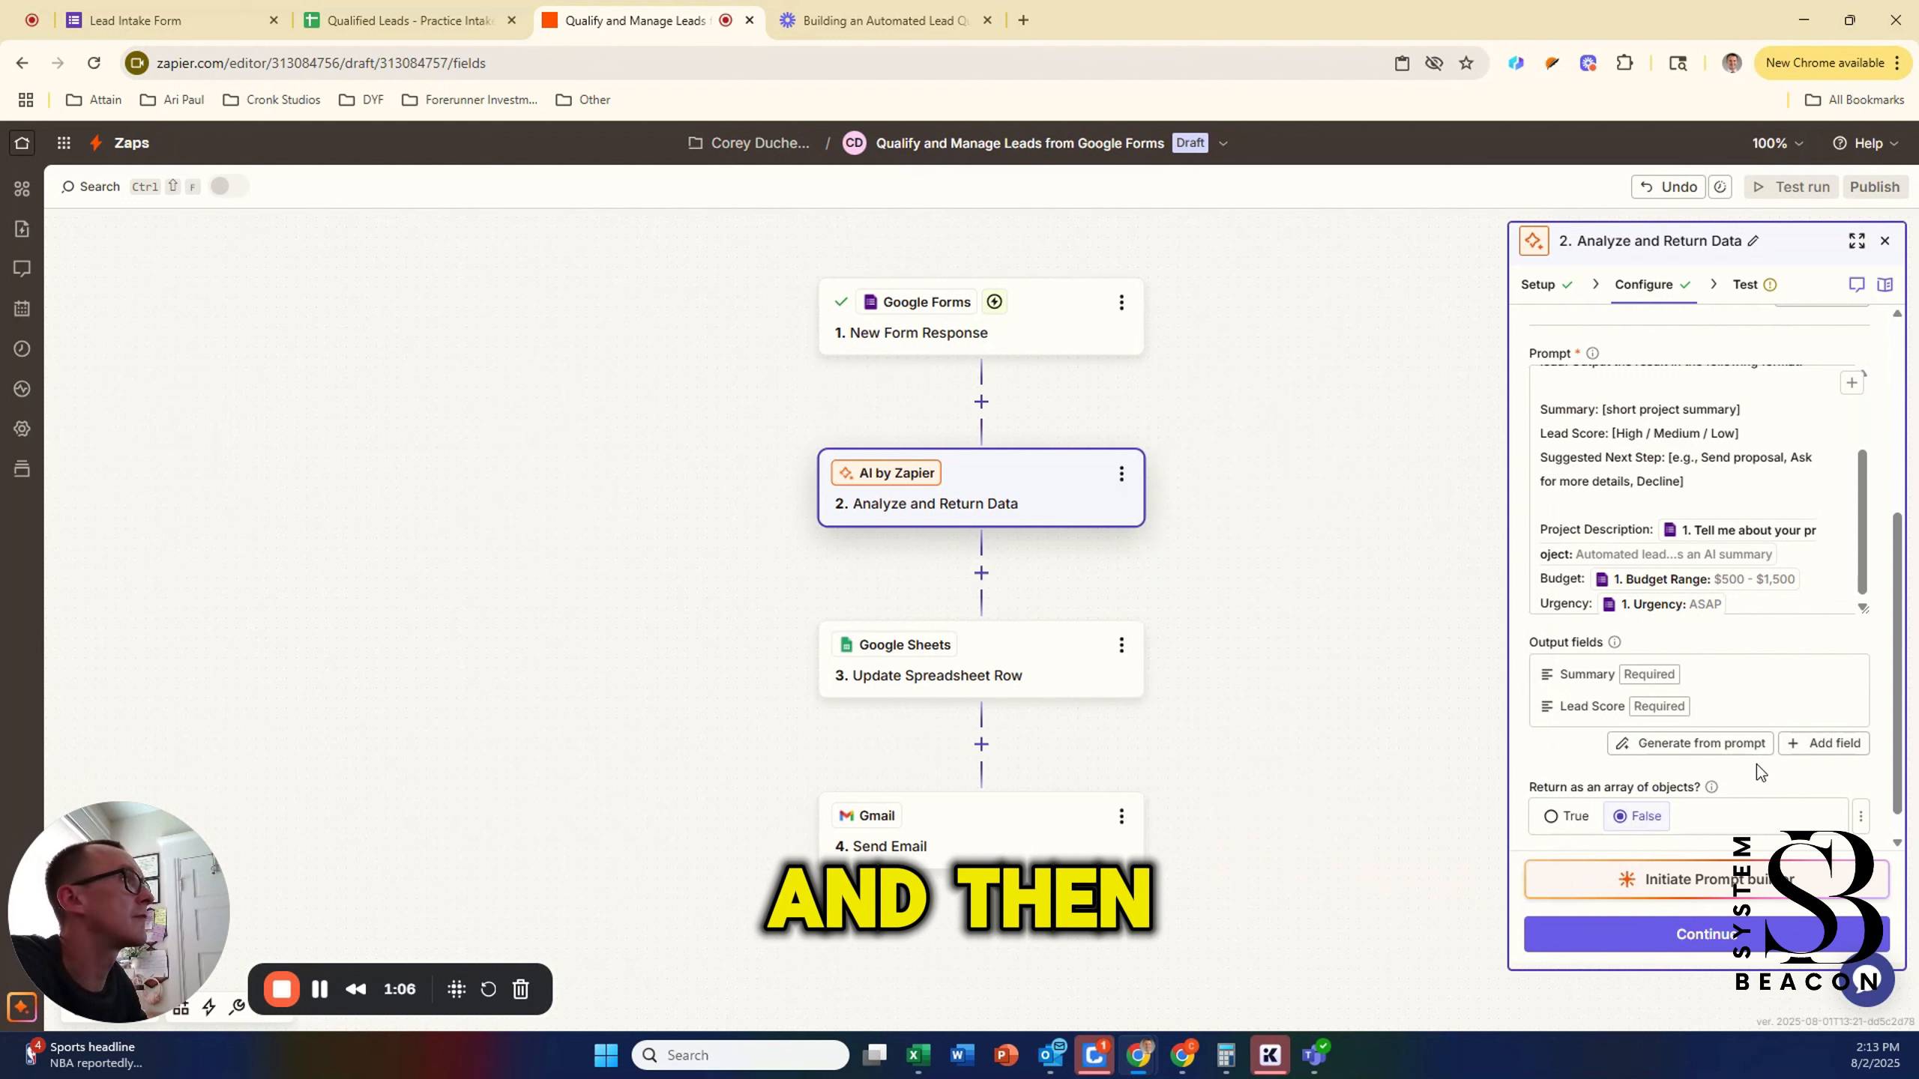
Step: Add a required Suggest Next Step field with example actions like Send proposal or Decline
click(1814, 745)
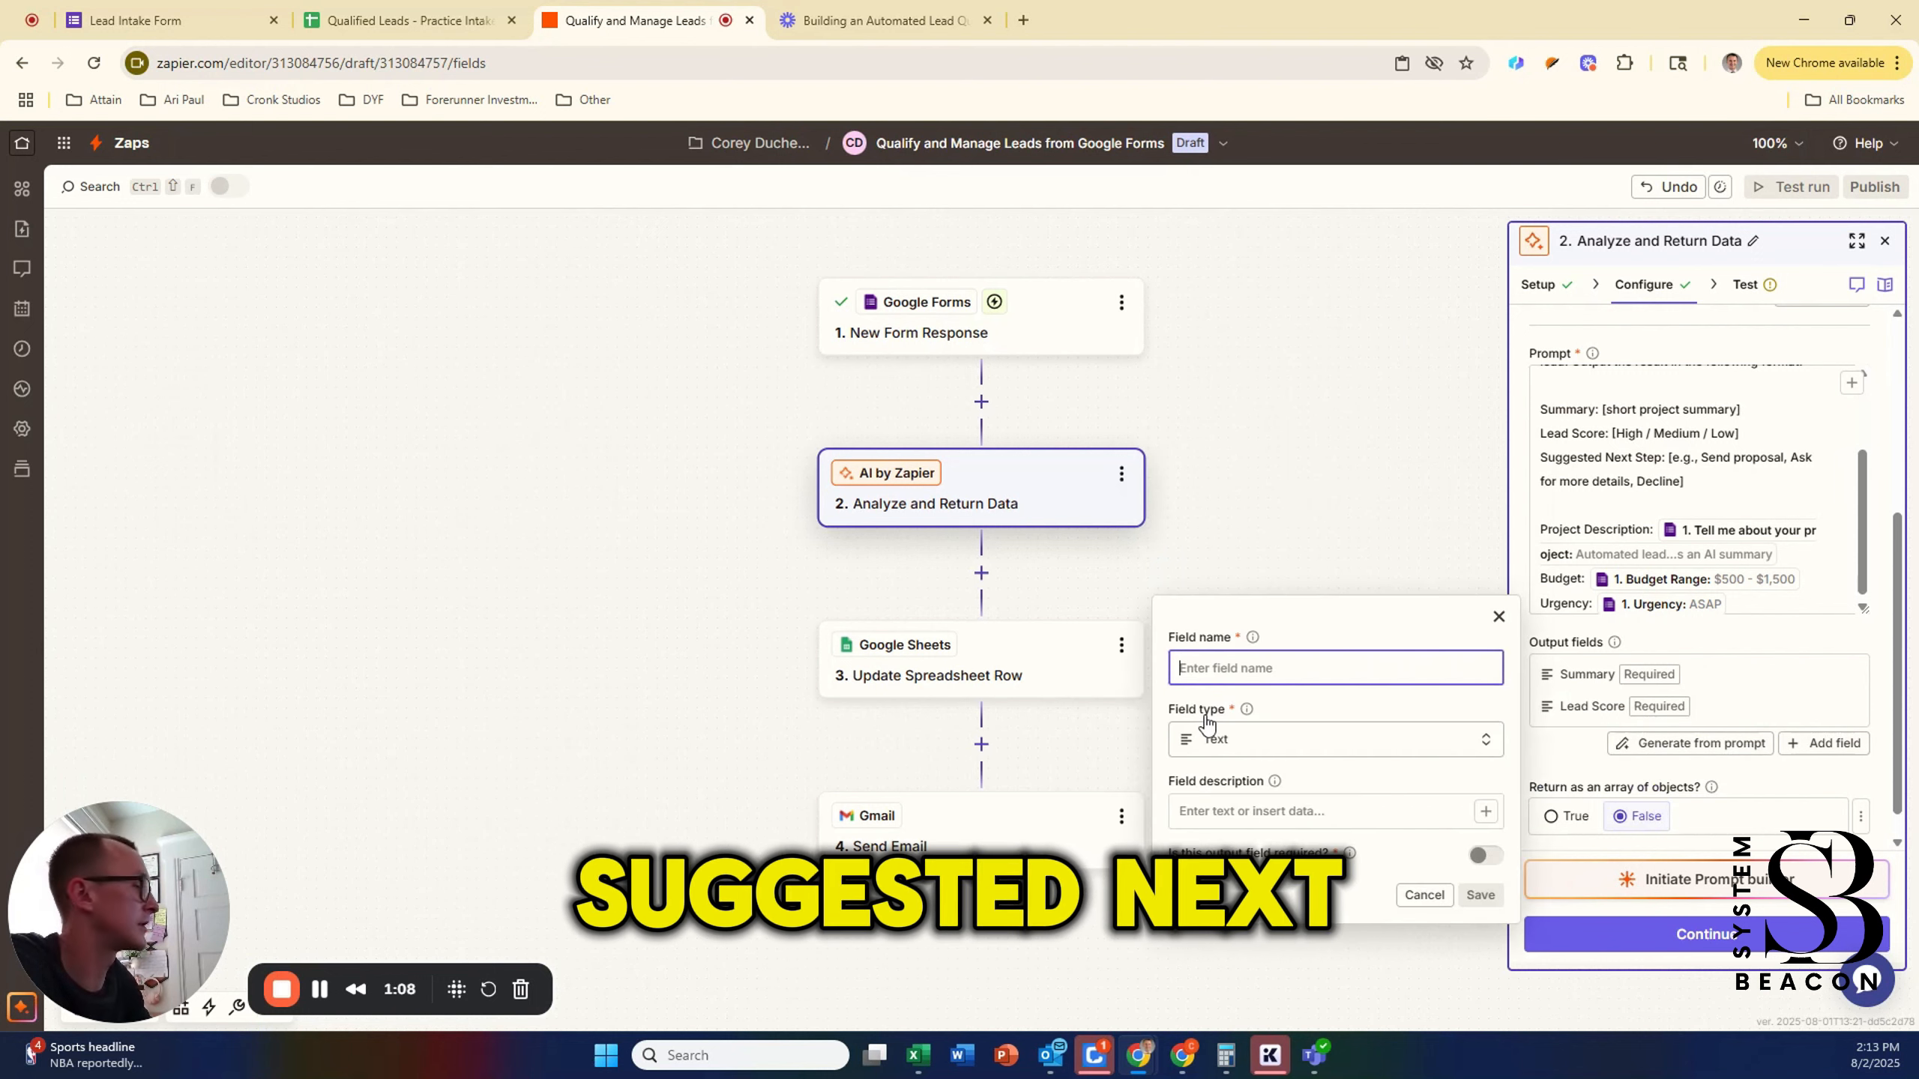
text(Suggest Next Step)
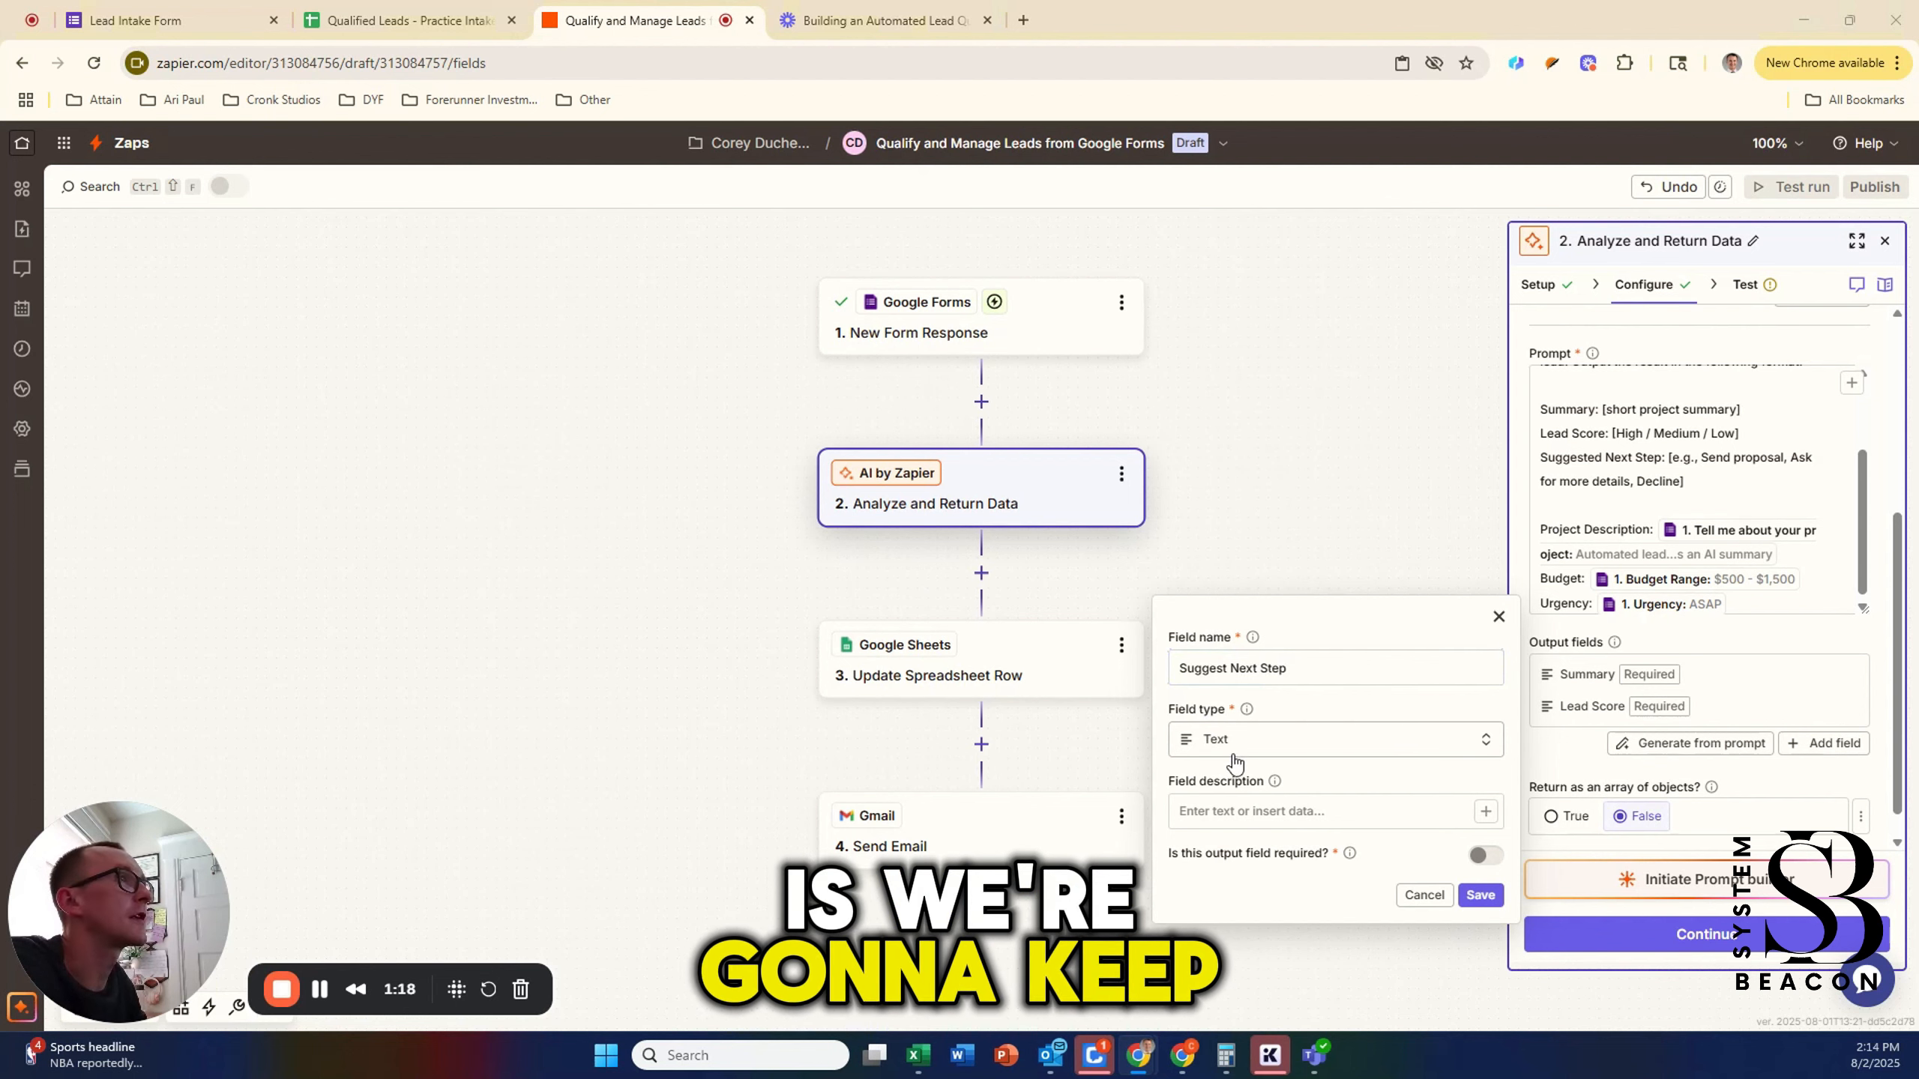
click(1233, 823)
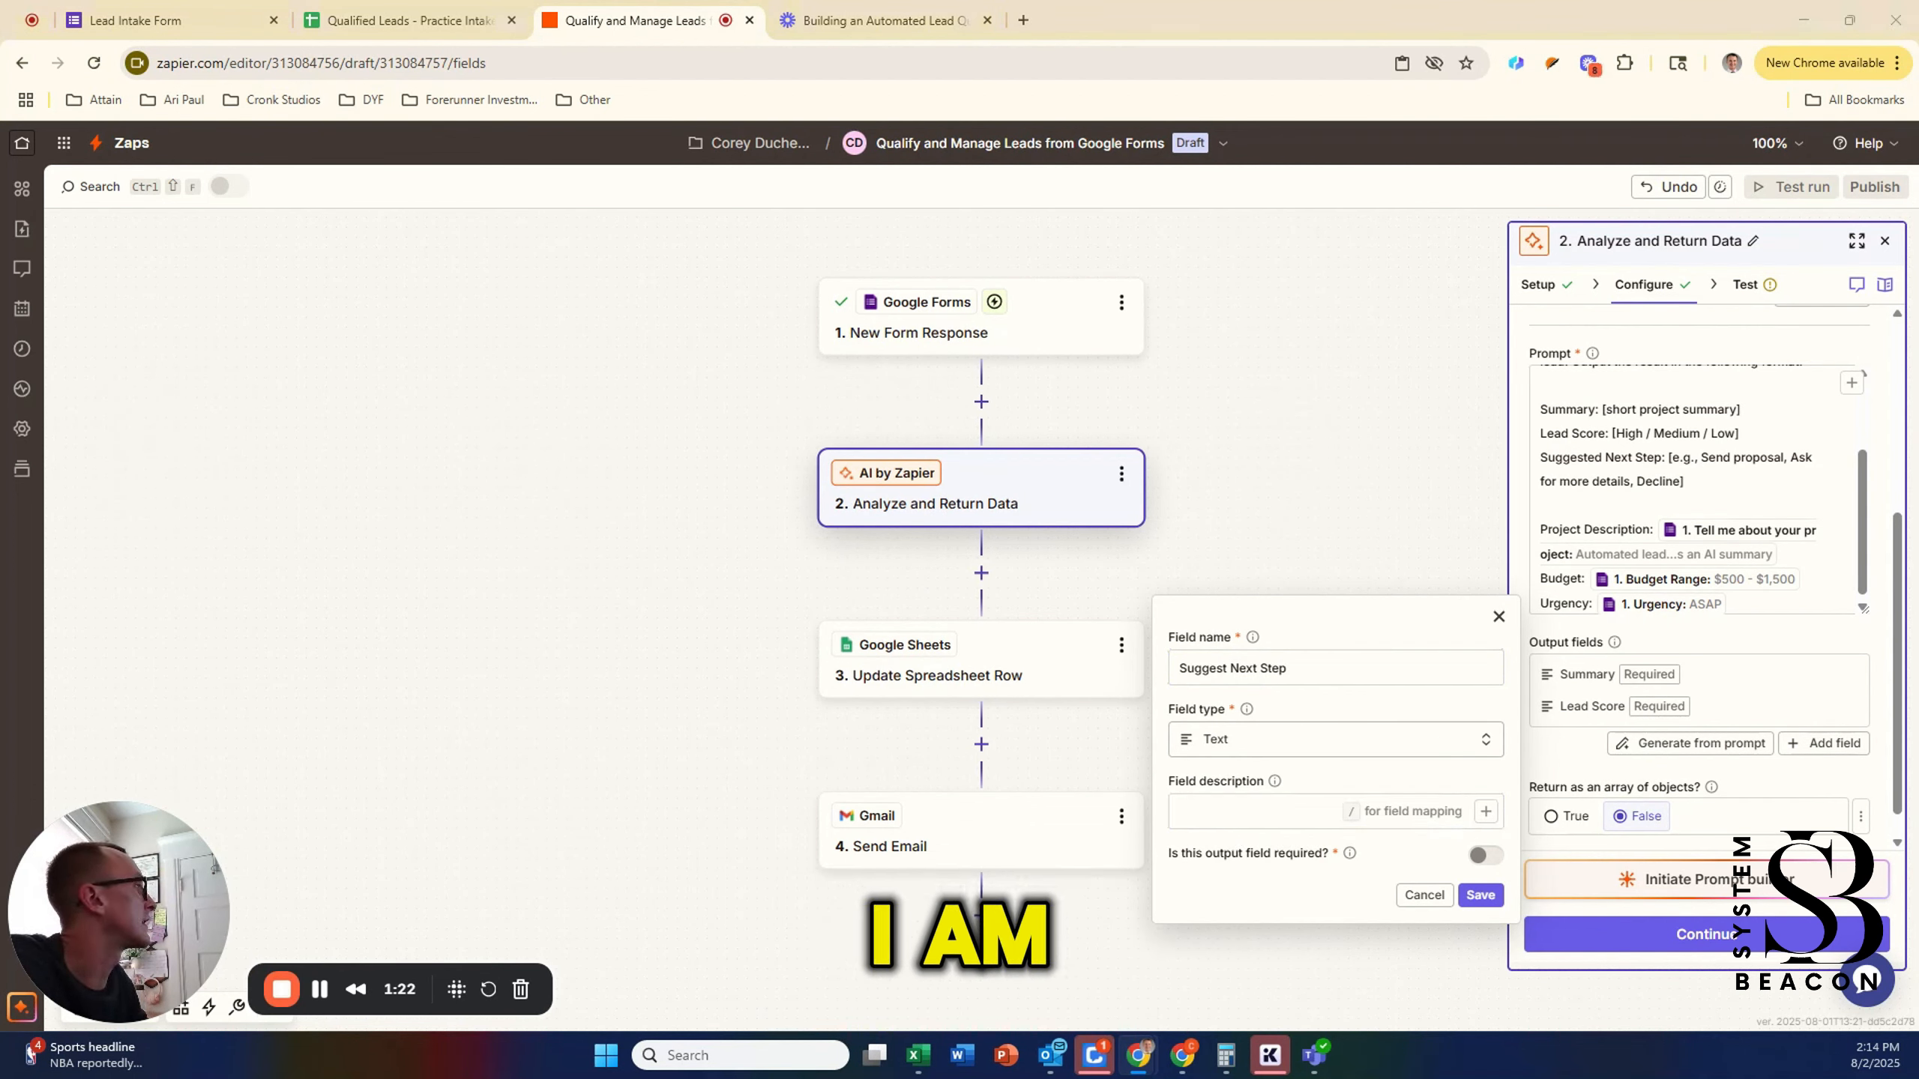
click(1394, 822)
text(e.g., Send proposal, Ask for more details, Decline)
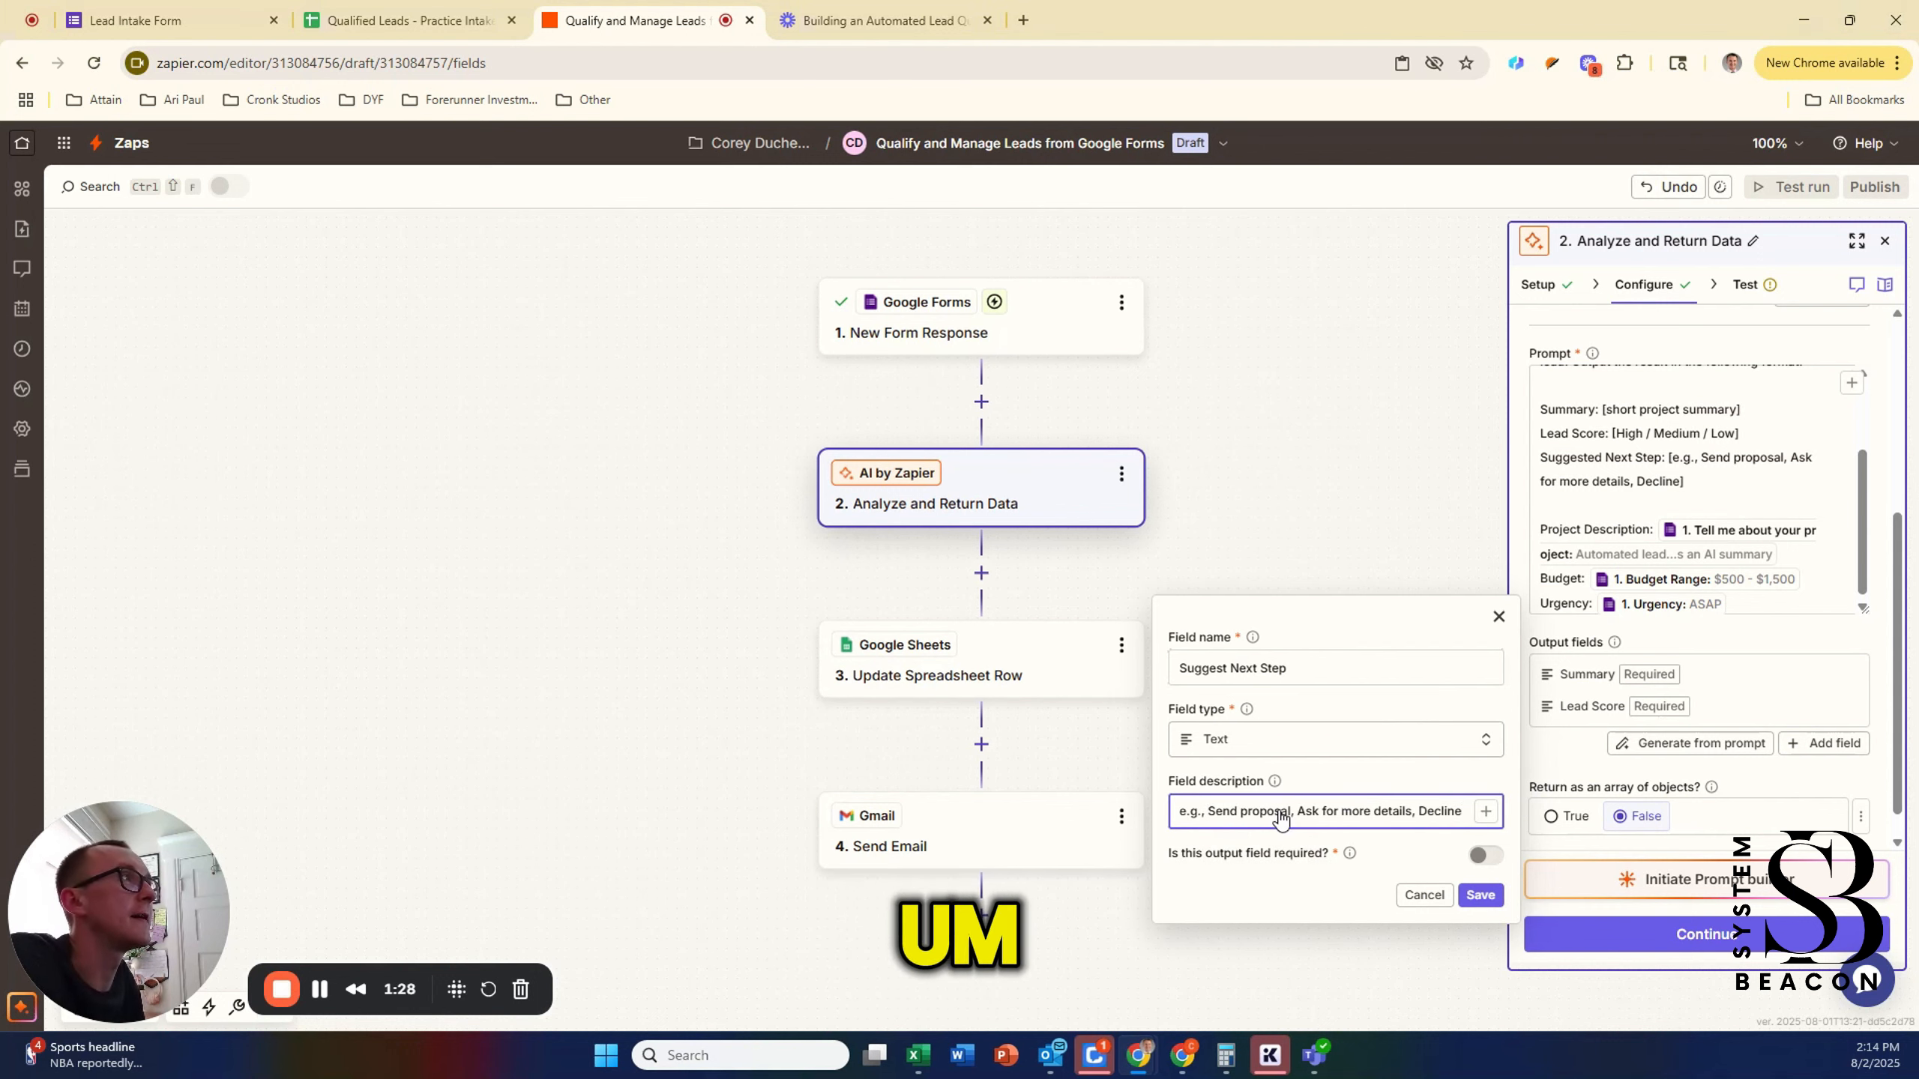
key(Right)
key(Right)
key(Right)
key(Right)
key(Right)
key(Right)
key(Right)
key(Right)
key(Right)
key(Right)
key(Right)
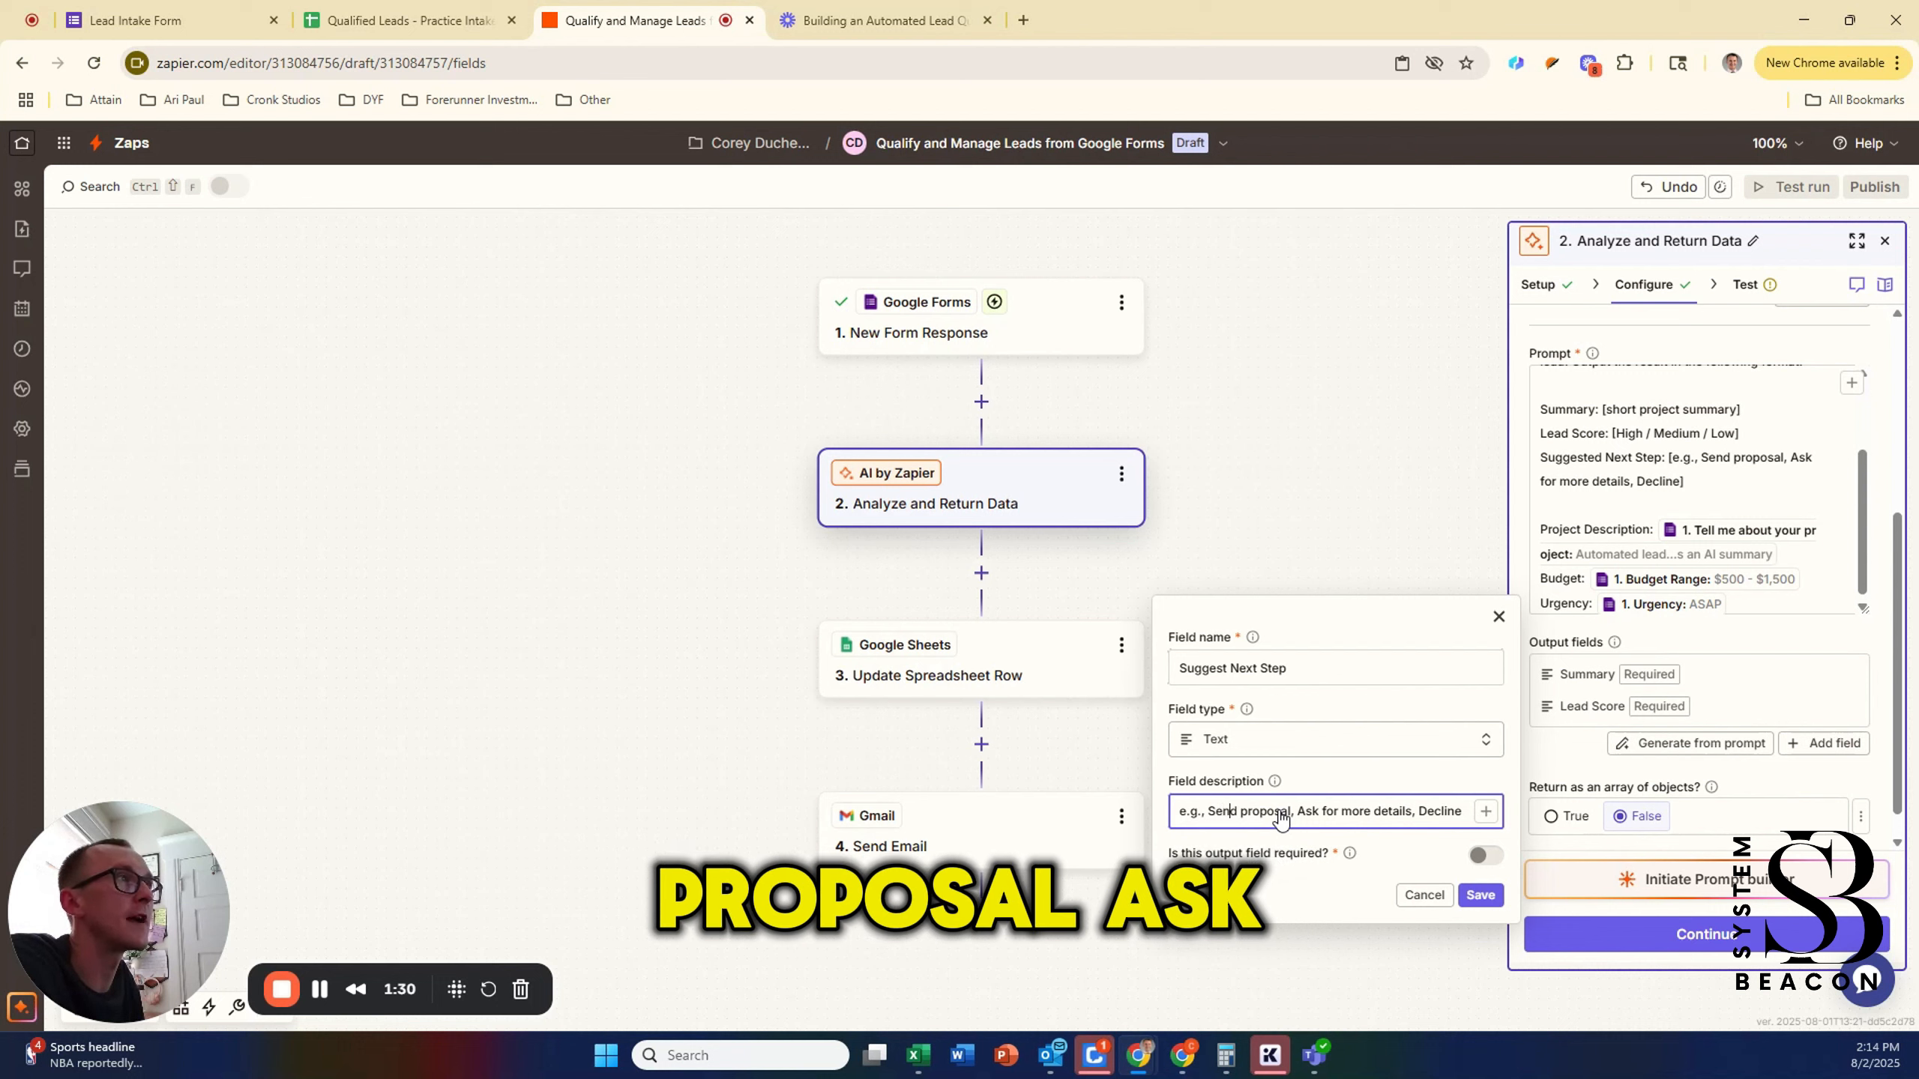
key(Right)
key(Right)
key(Right)
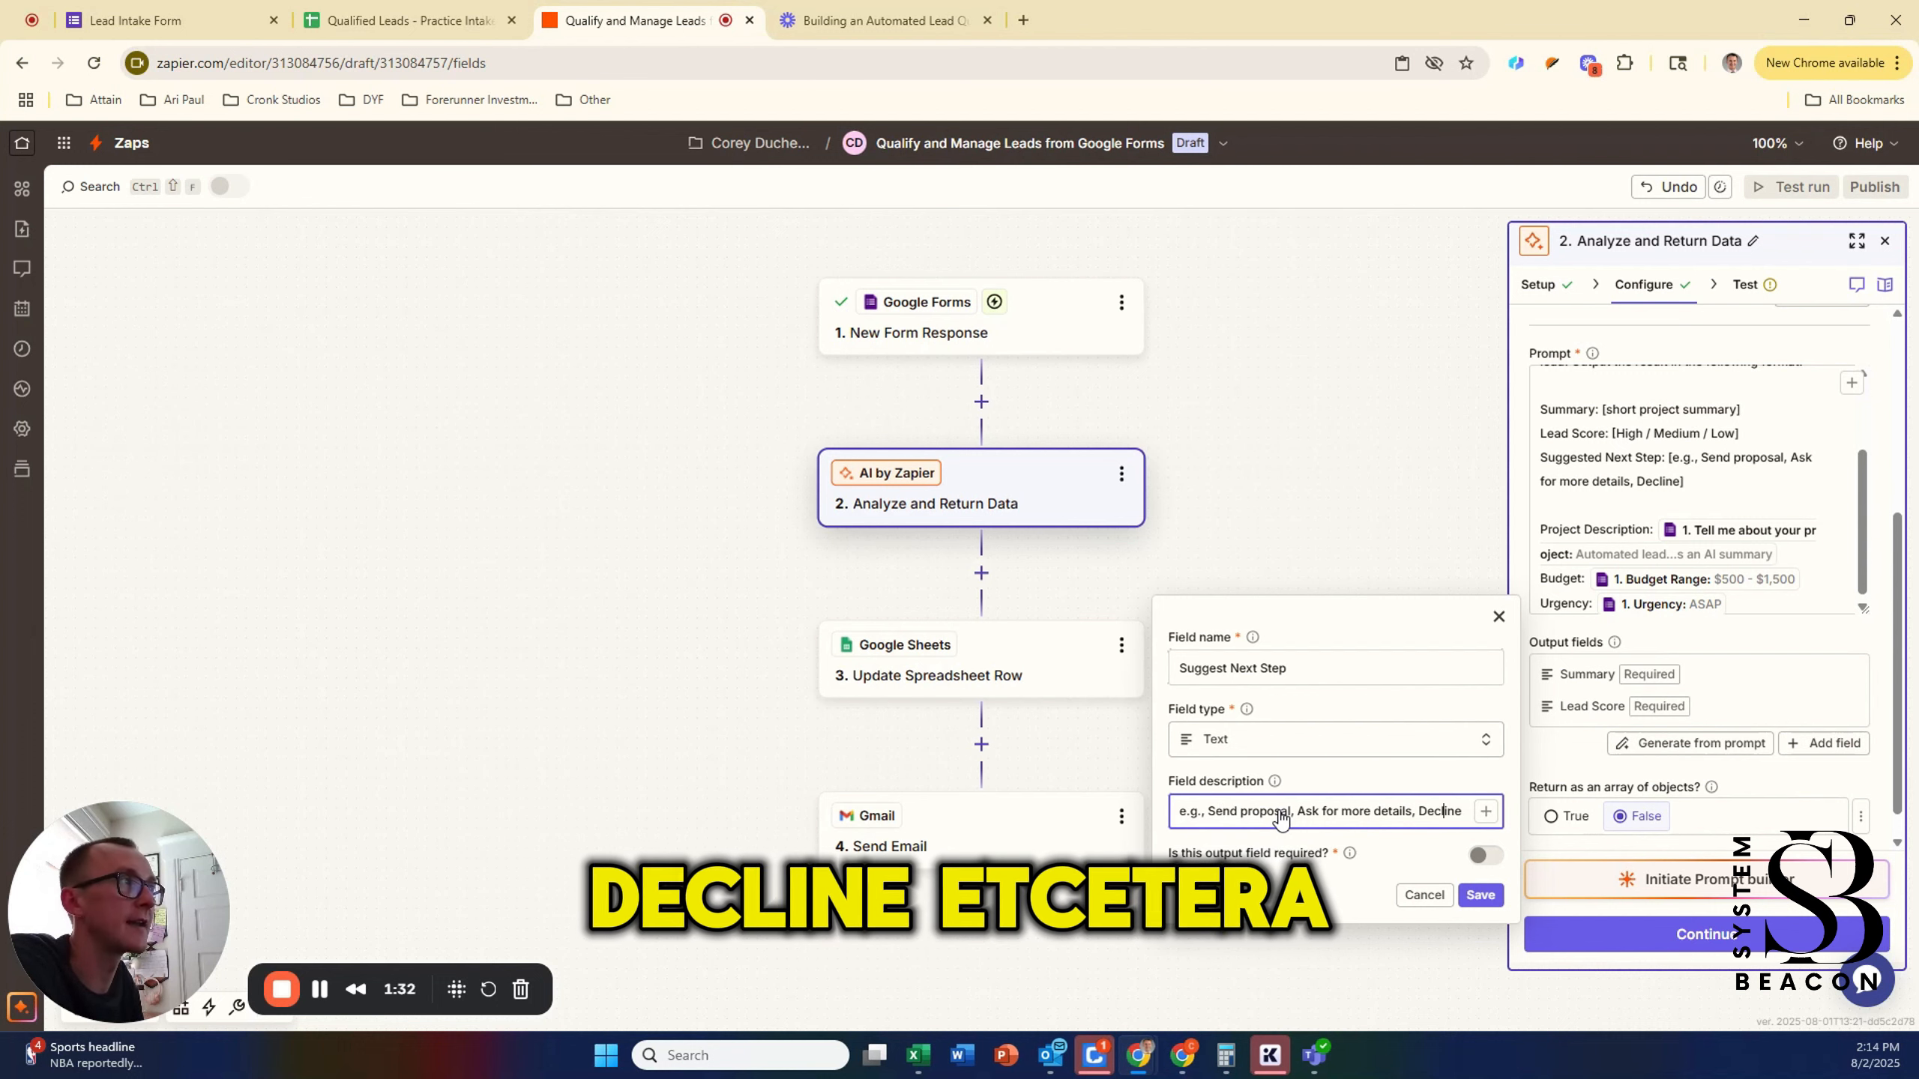
key(Left)
key(Left)
key(Left)
key(Left)
key(Left)
key(Left)
key(Left)
key(Left)
key(Left)
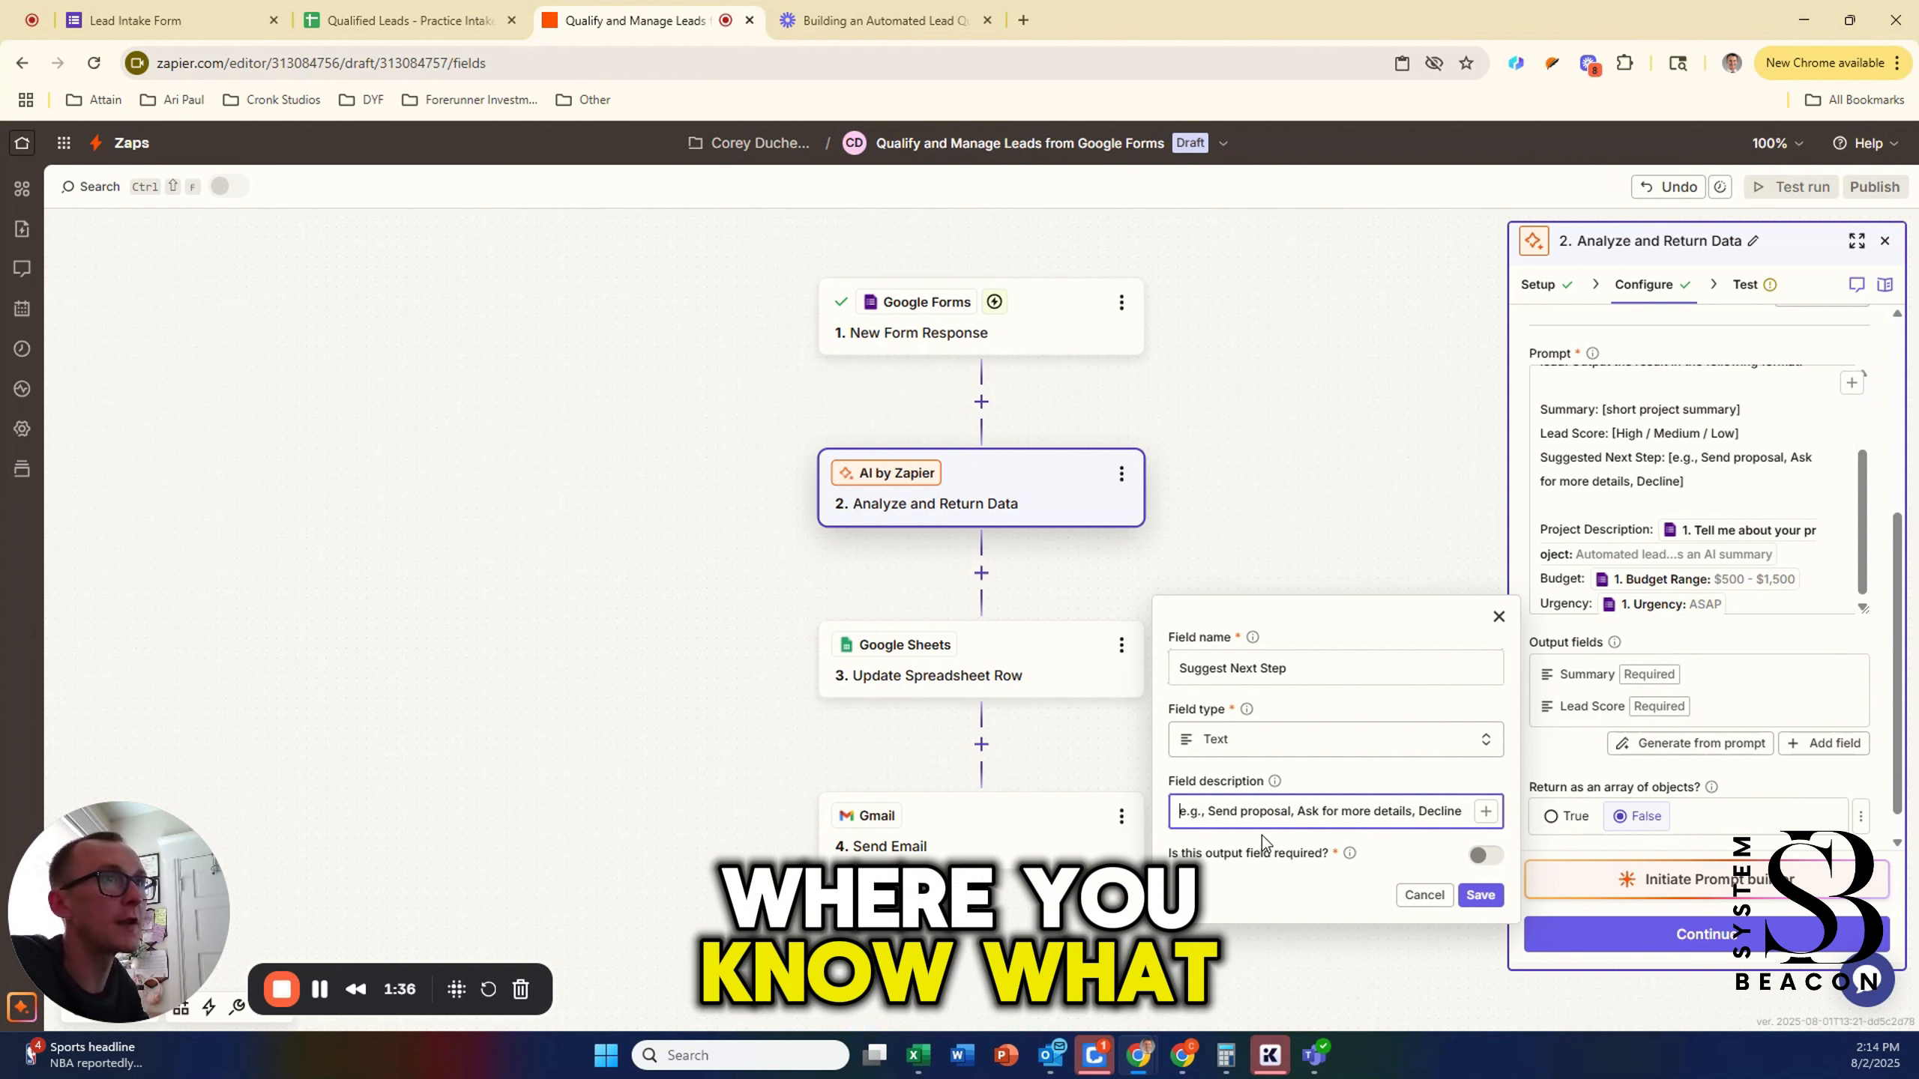
click(1483, 856)
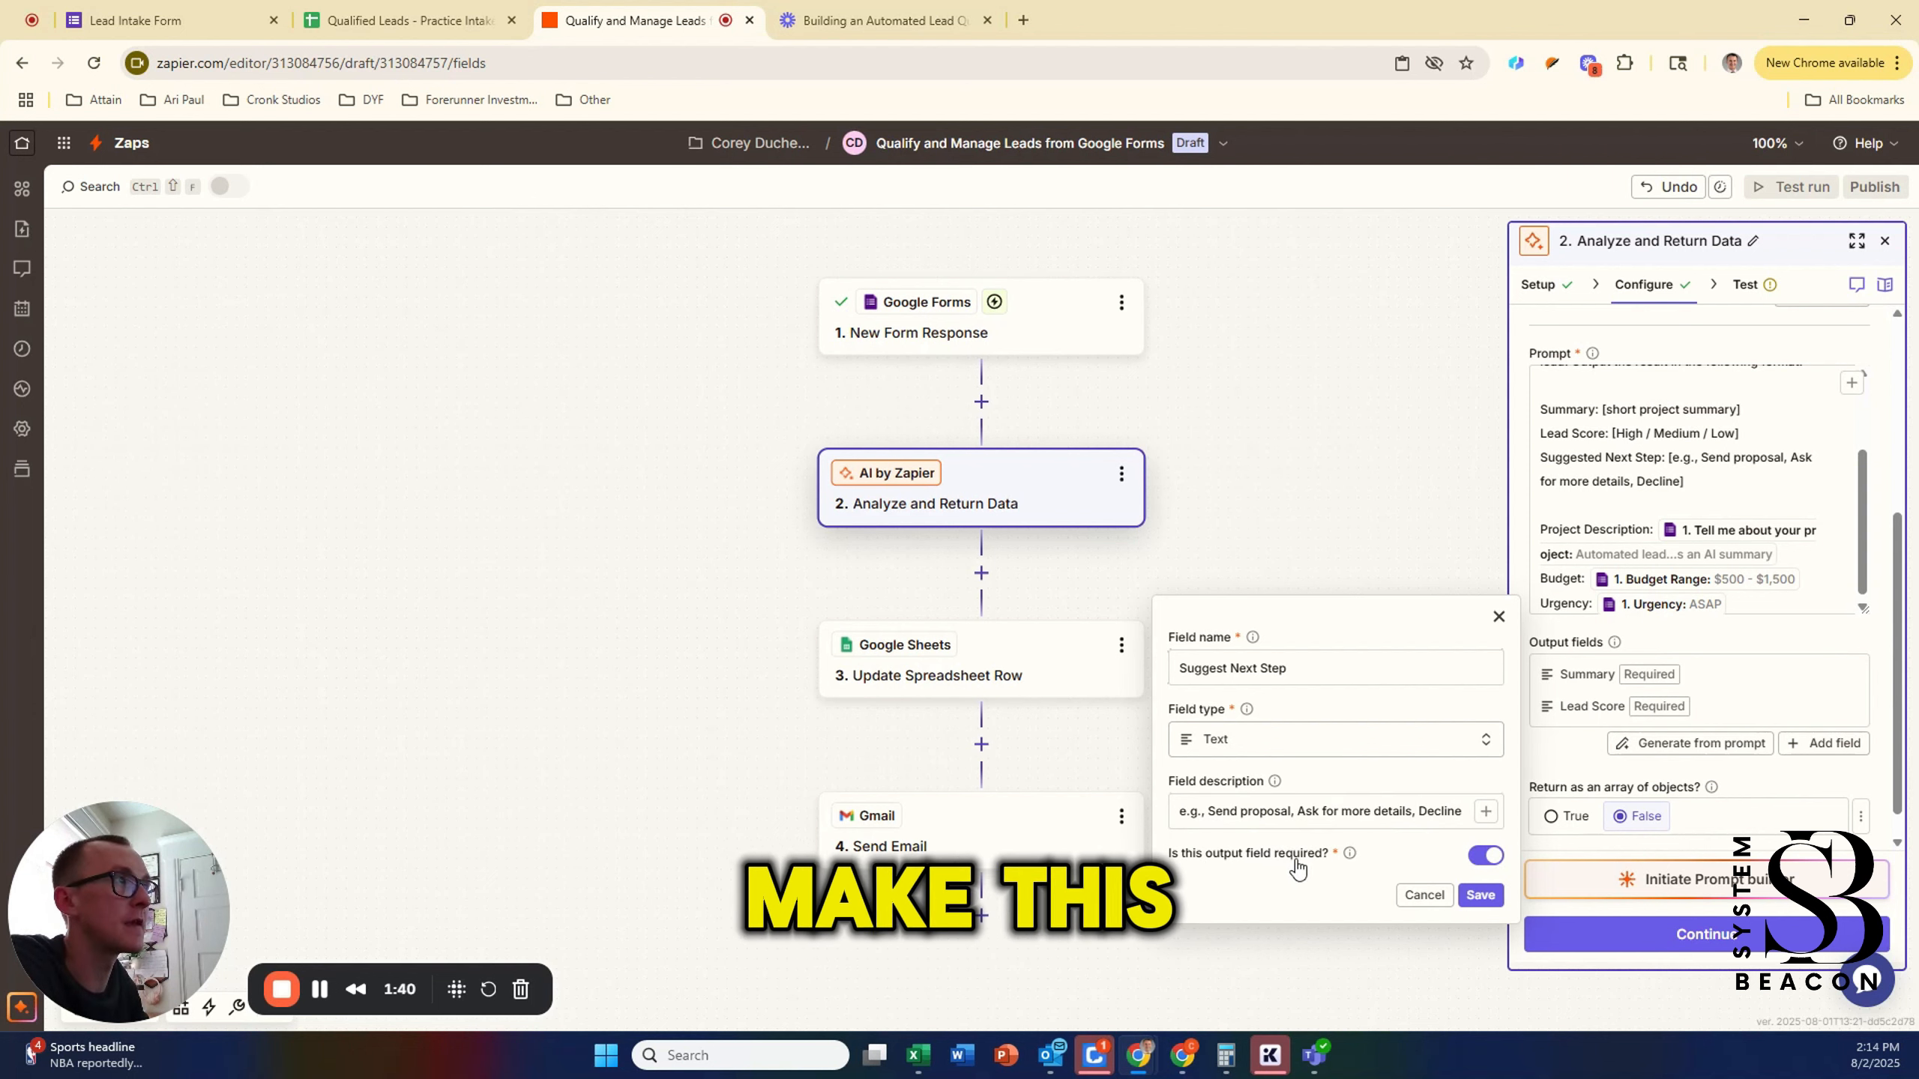
click(1479, 895)
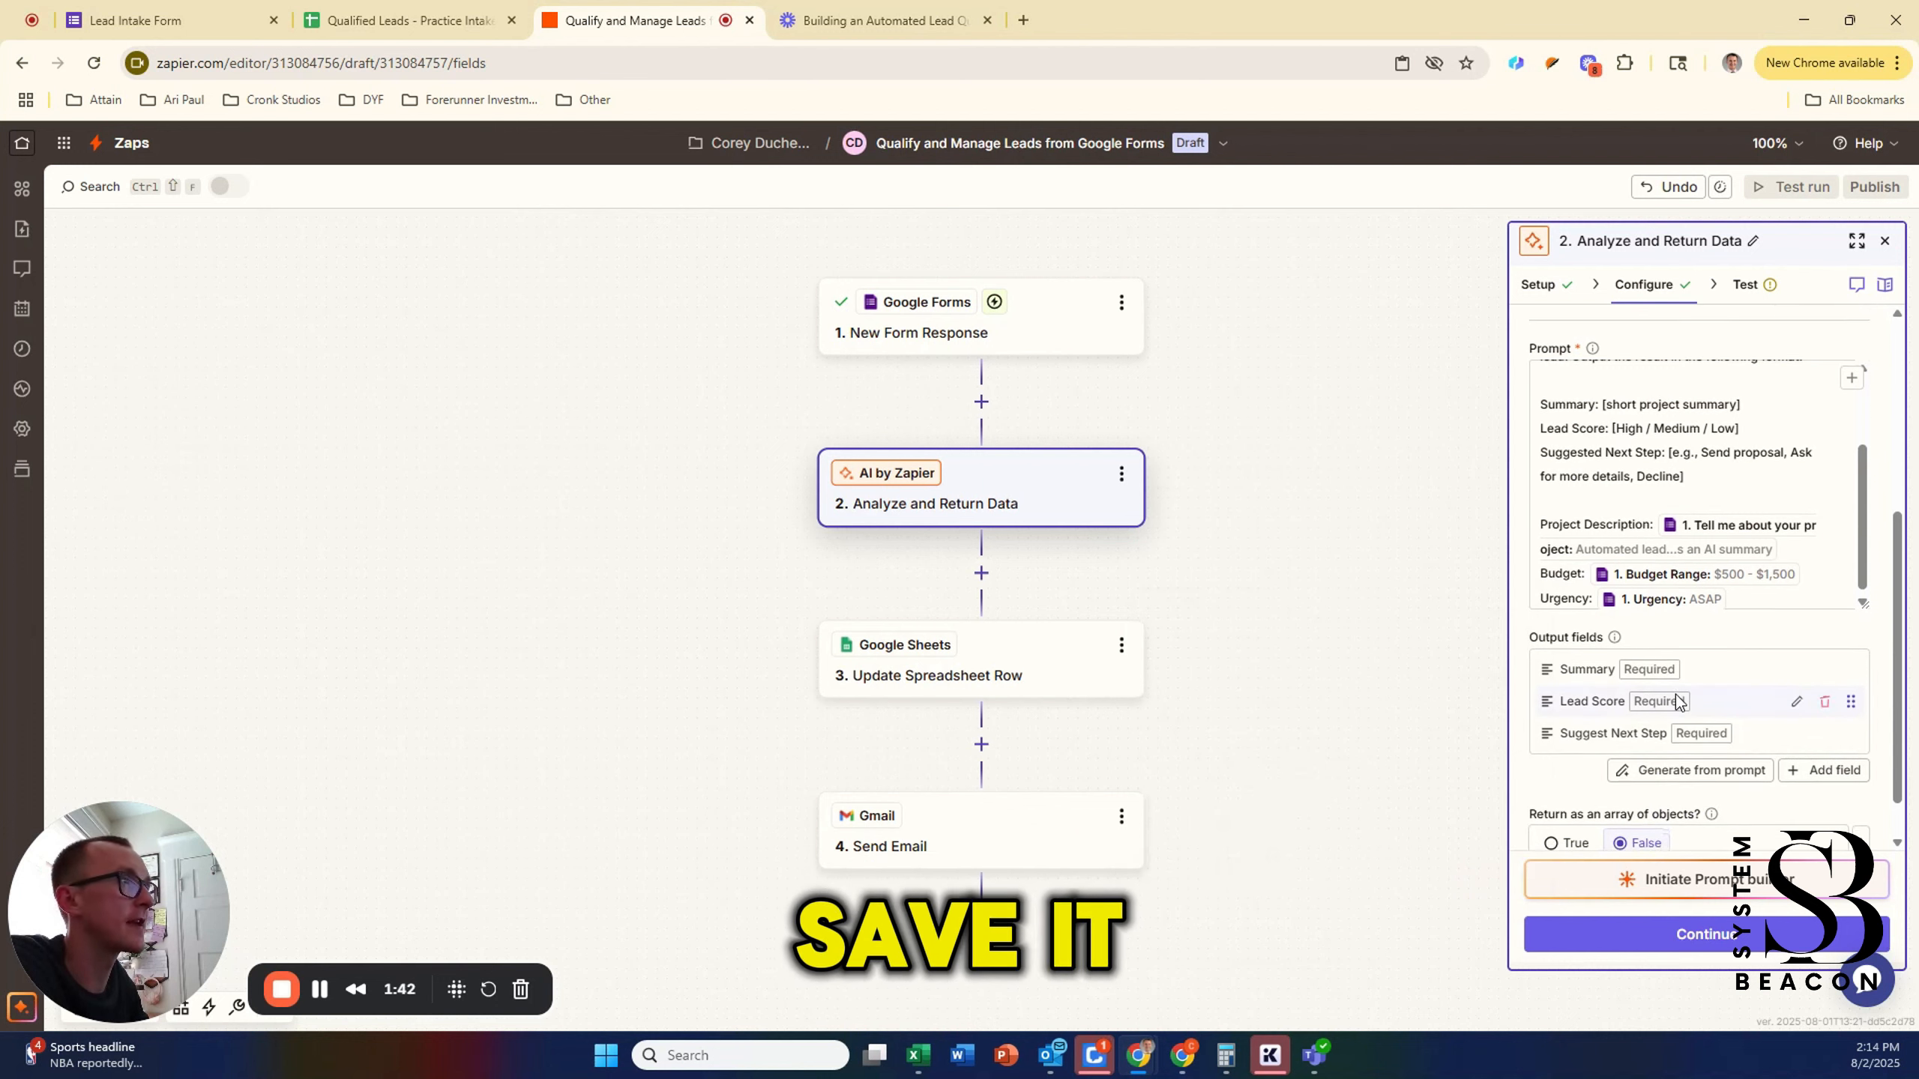
scroll(1676, 695, down, 1)
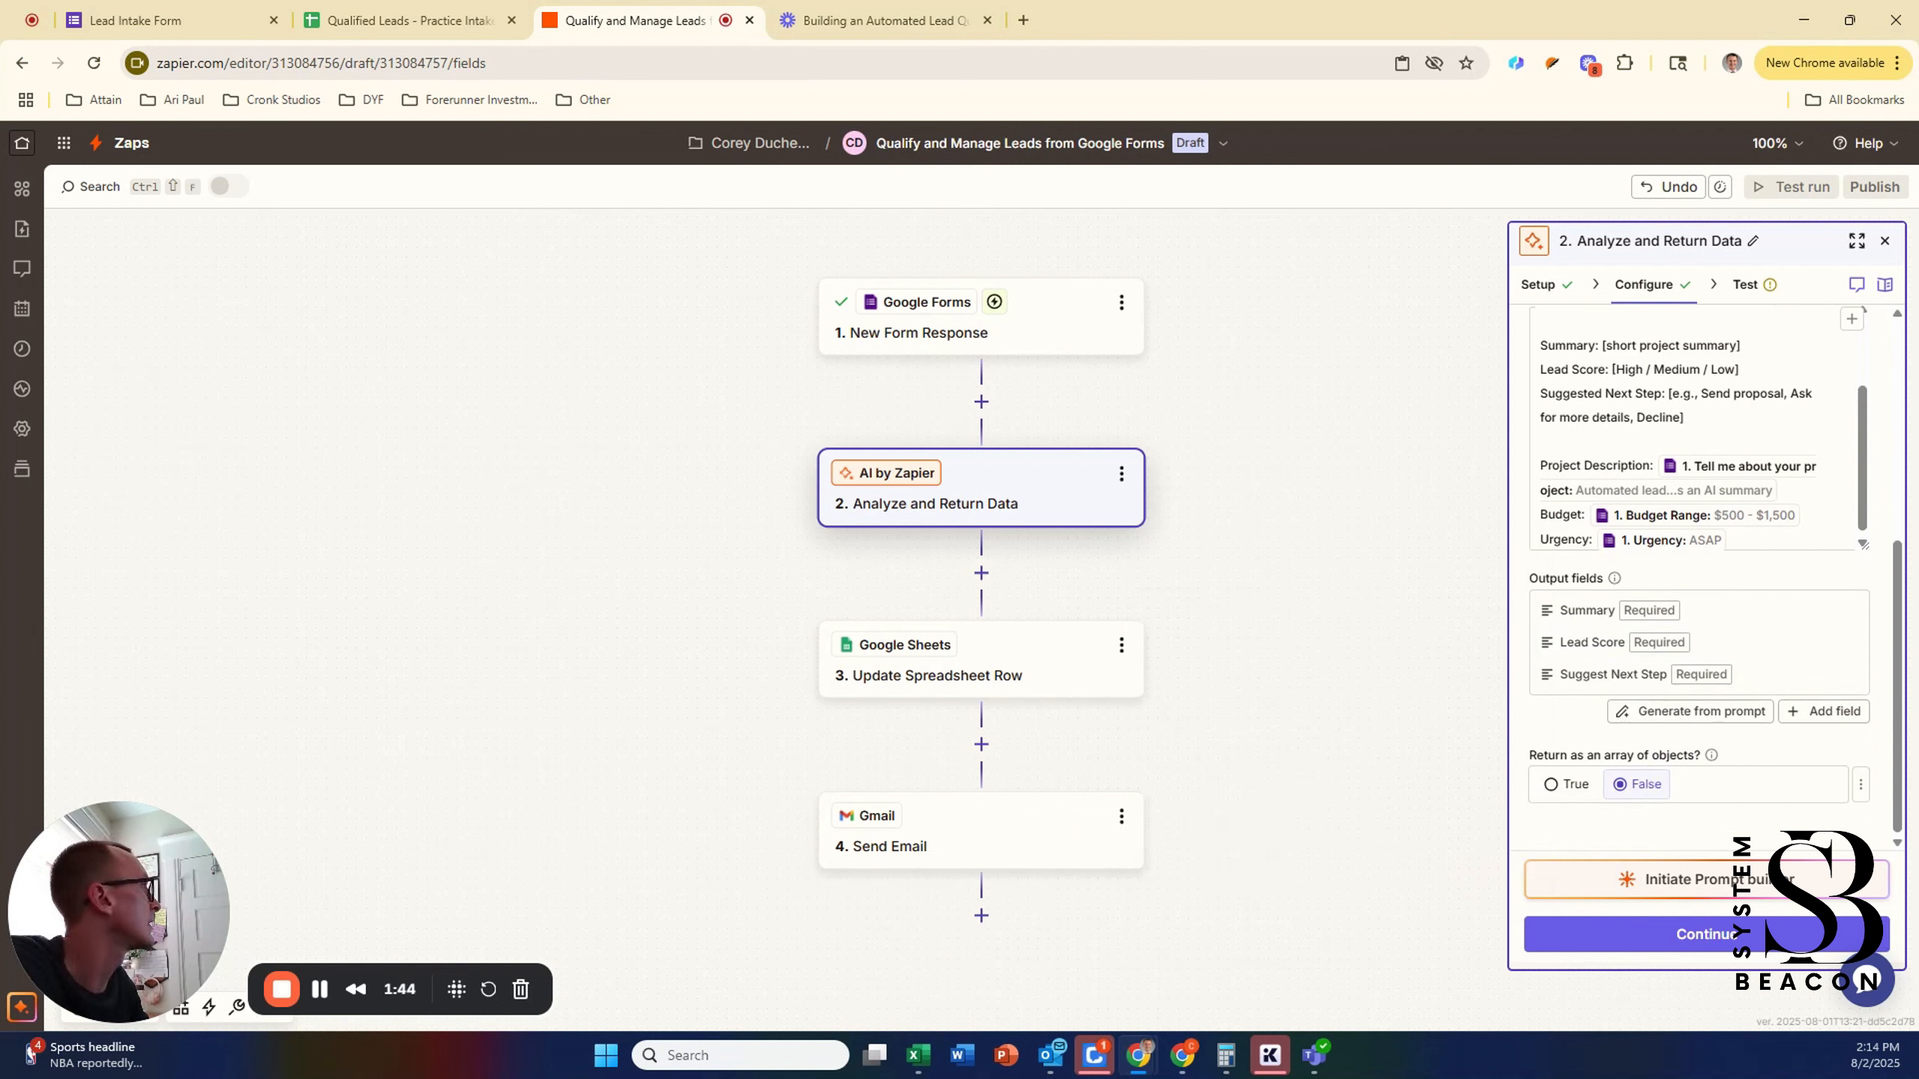
Step: Test the AI step and check it returns a summary, Lead Score High and Send proposal
click(1709, 934)
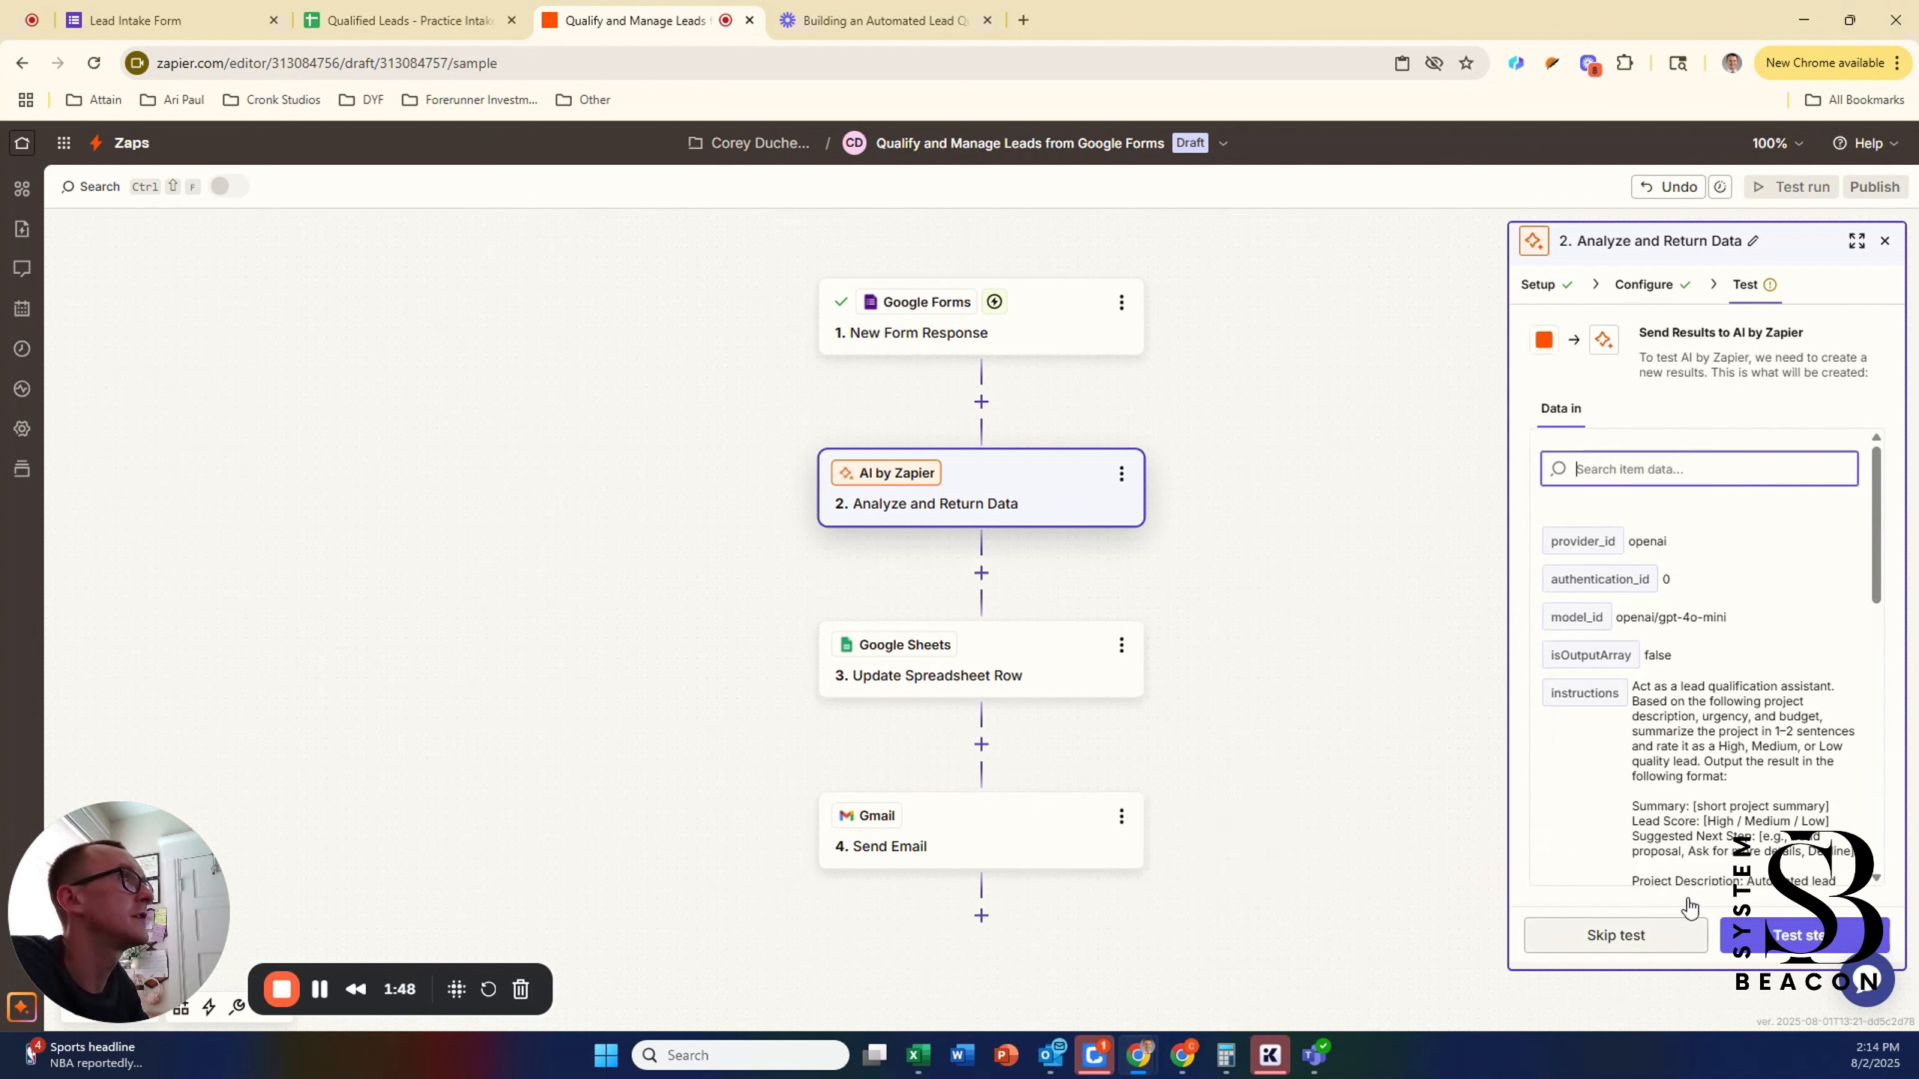
scroll(1738, 750, down, 4)
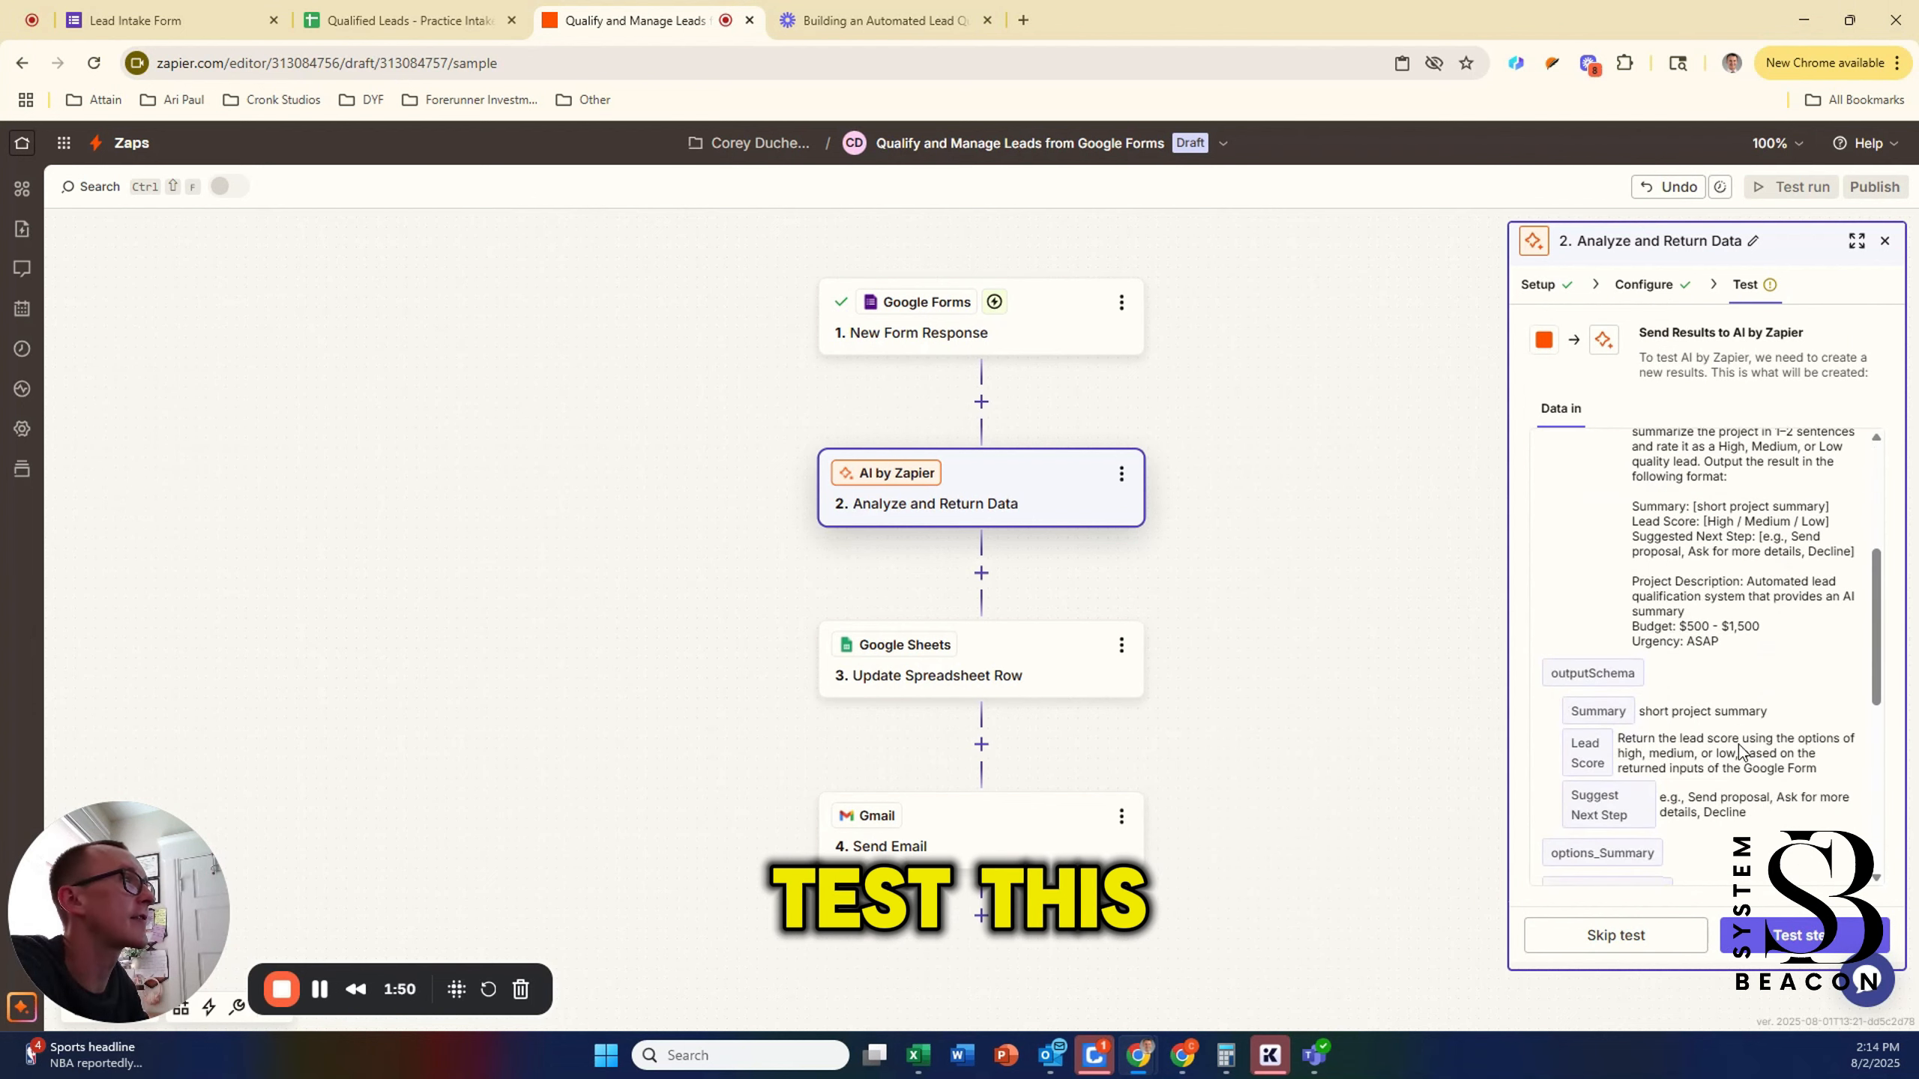
click(1789, 940)
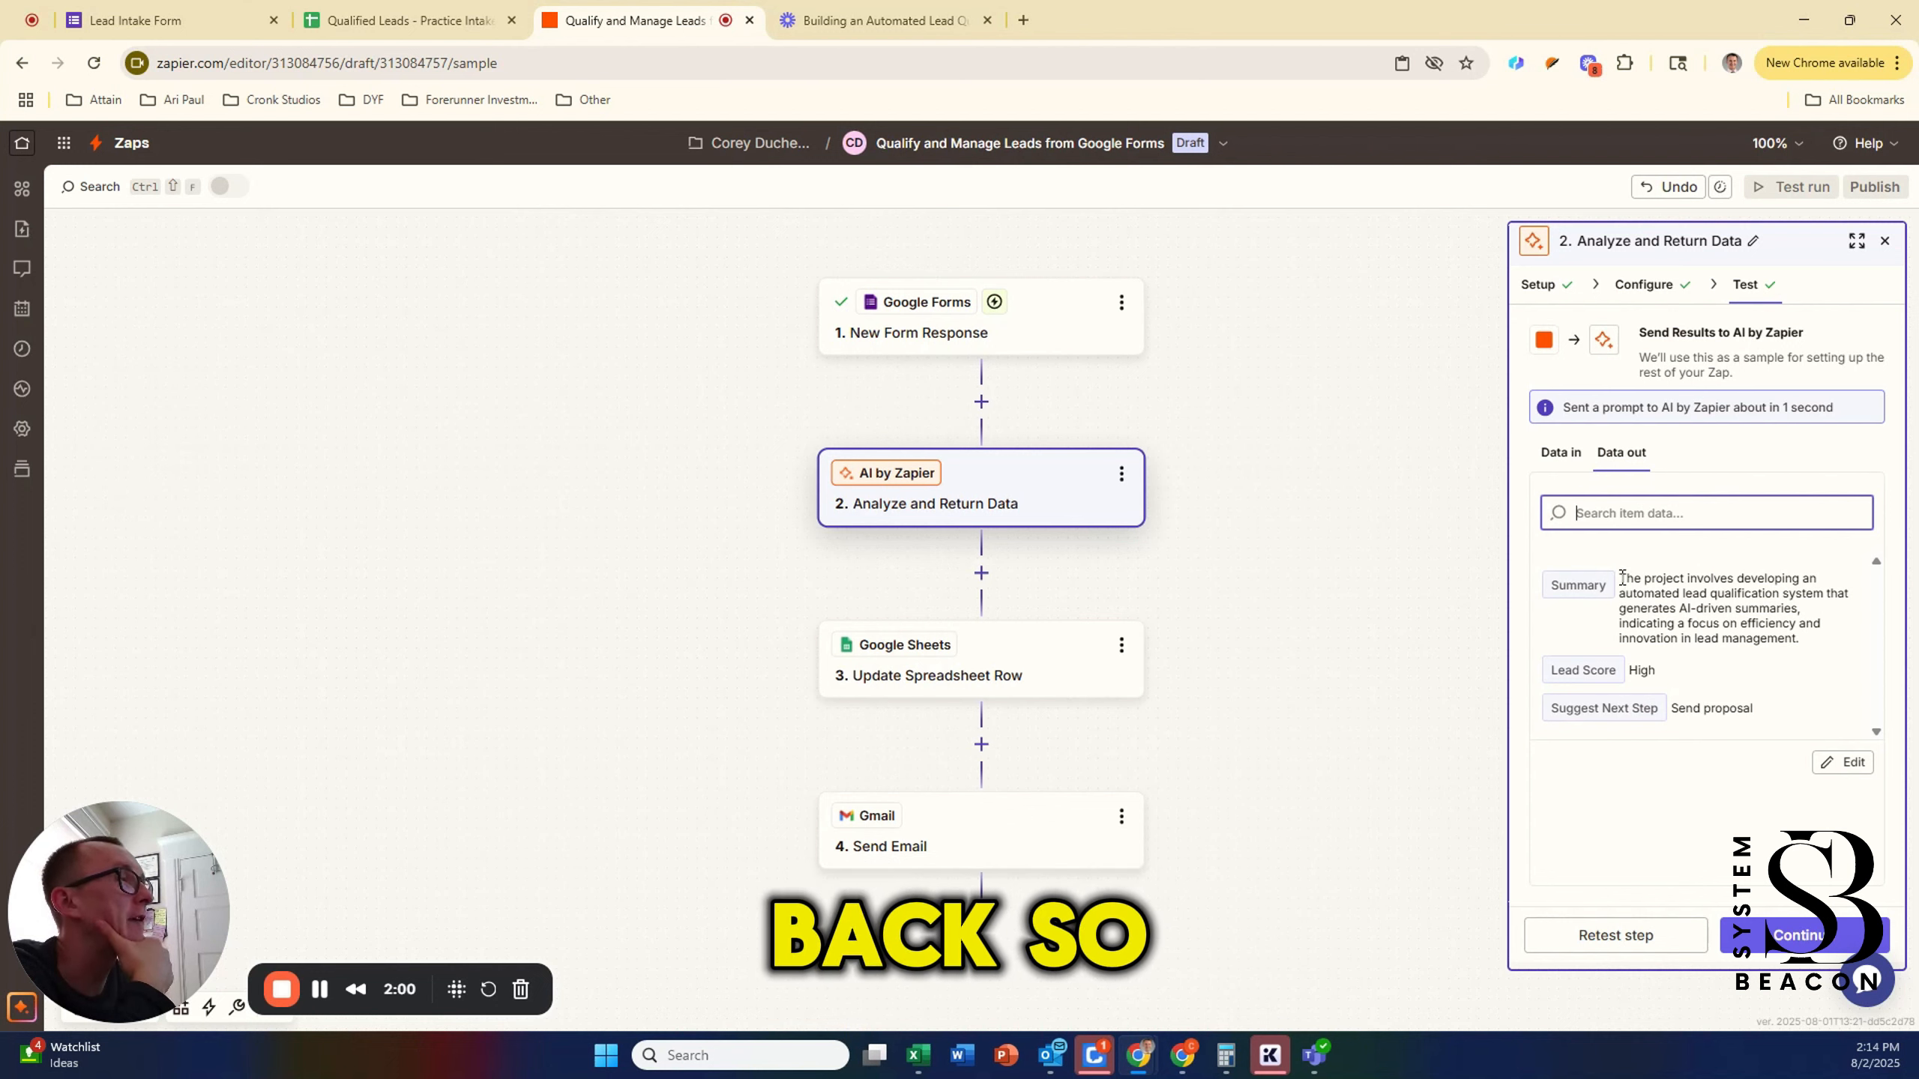
drag(1622, 578, 1809, 645)
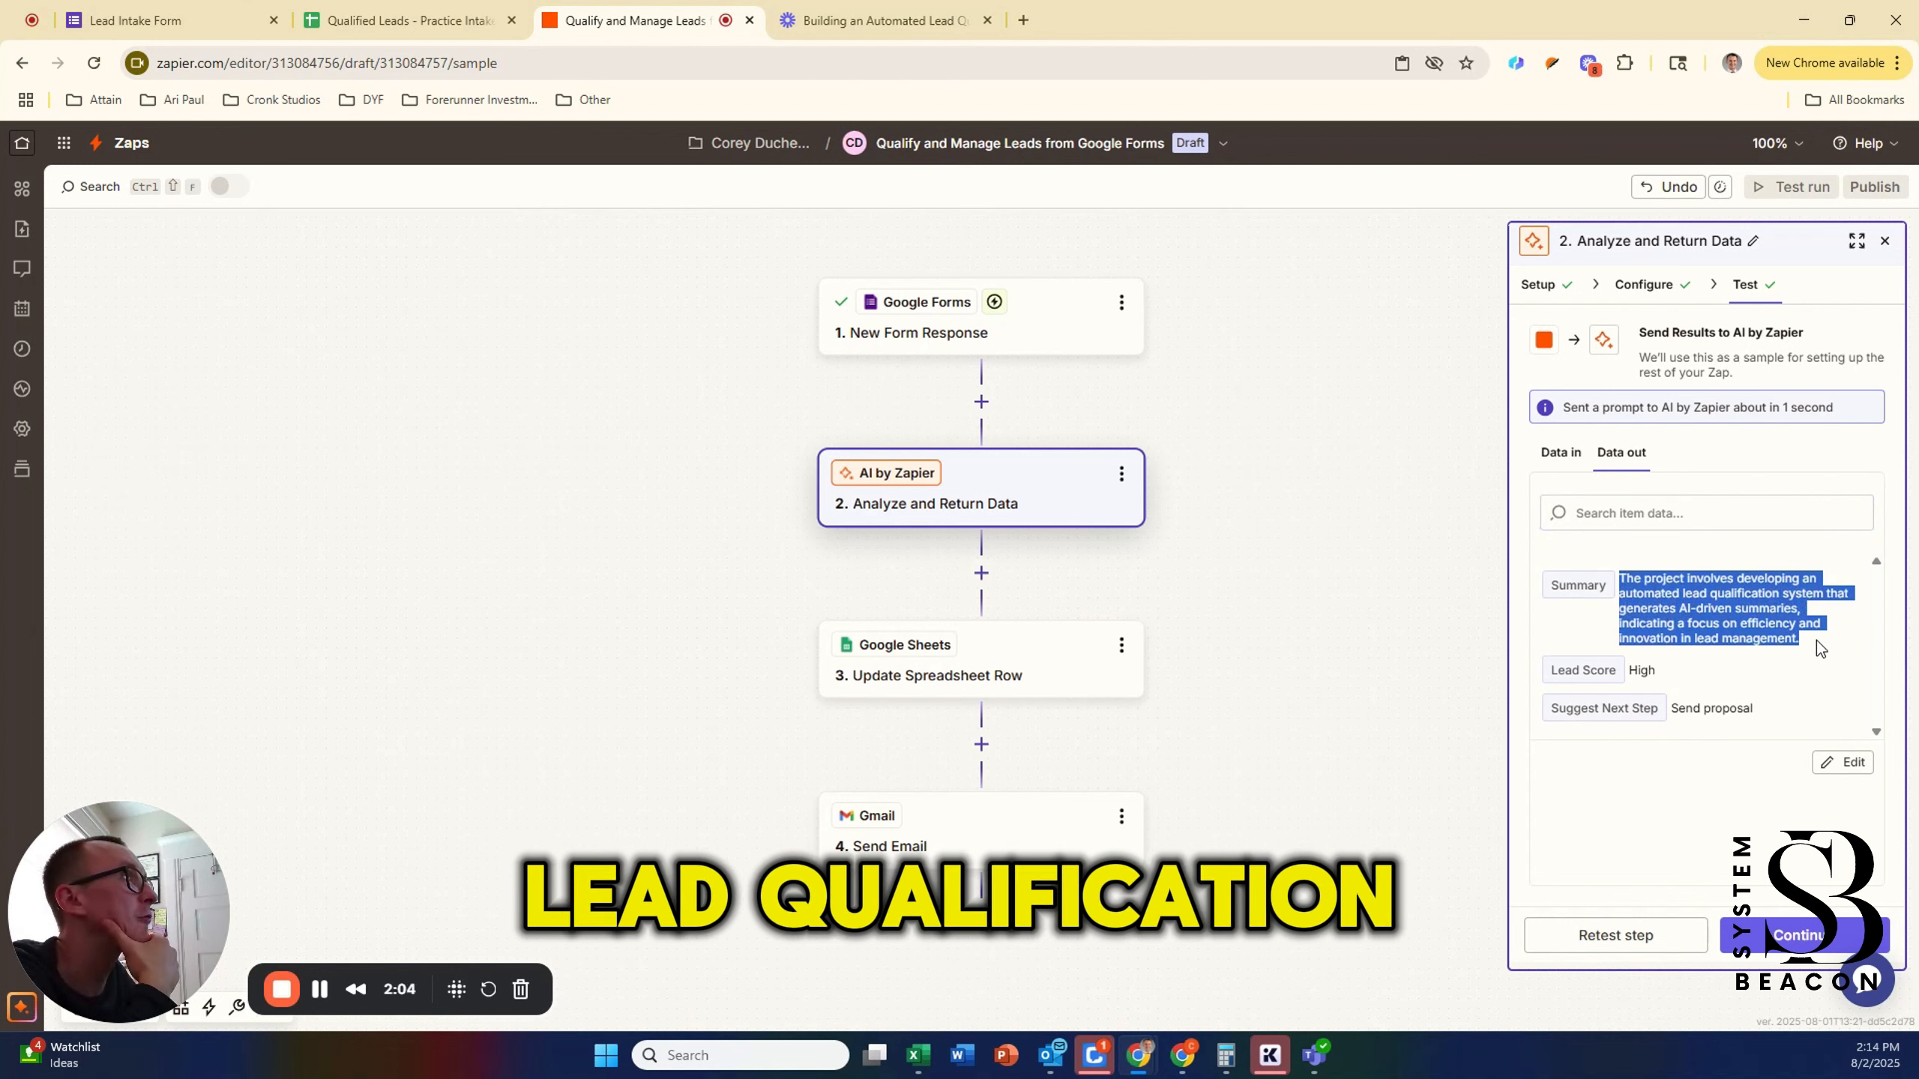
click(1817, 640)
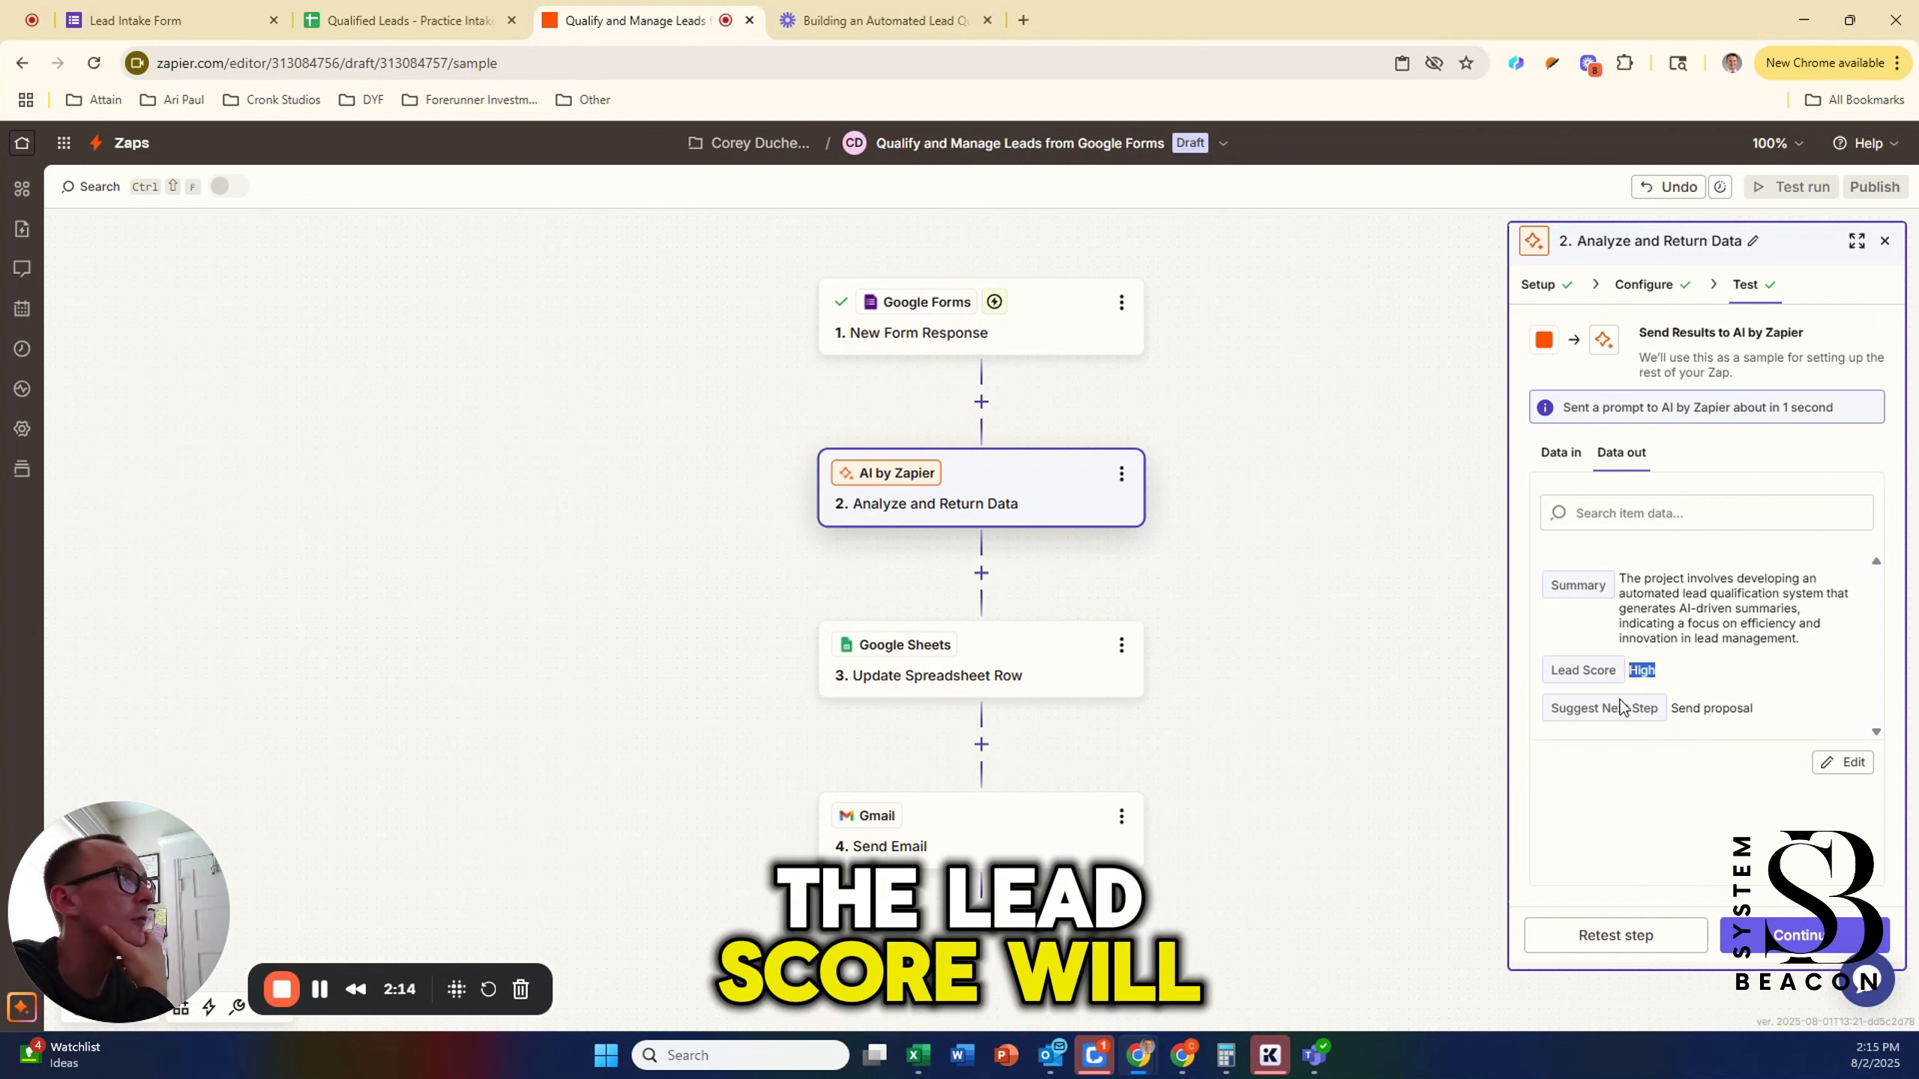
click(323, 1003)
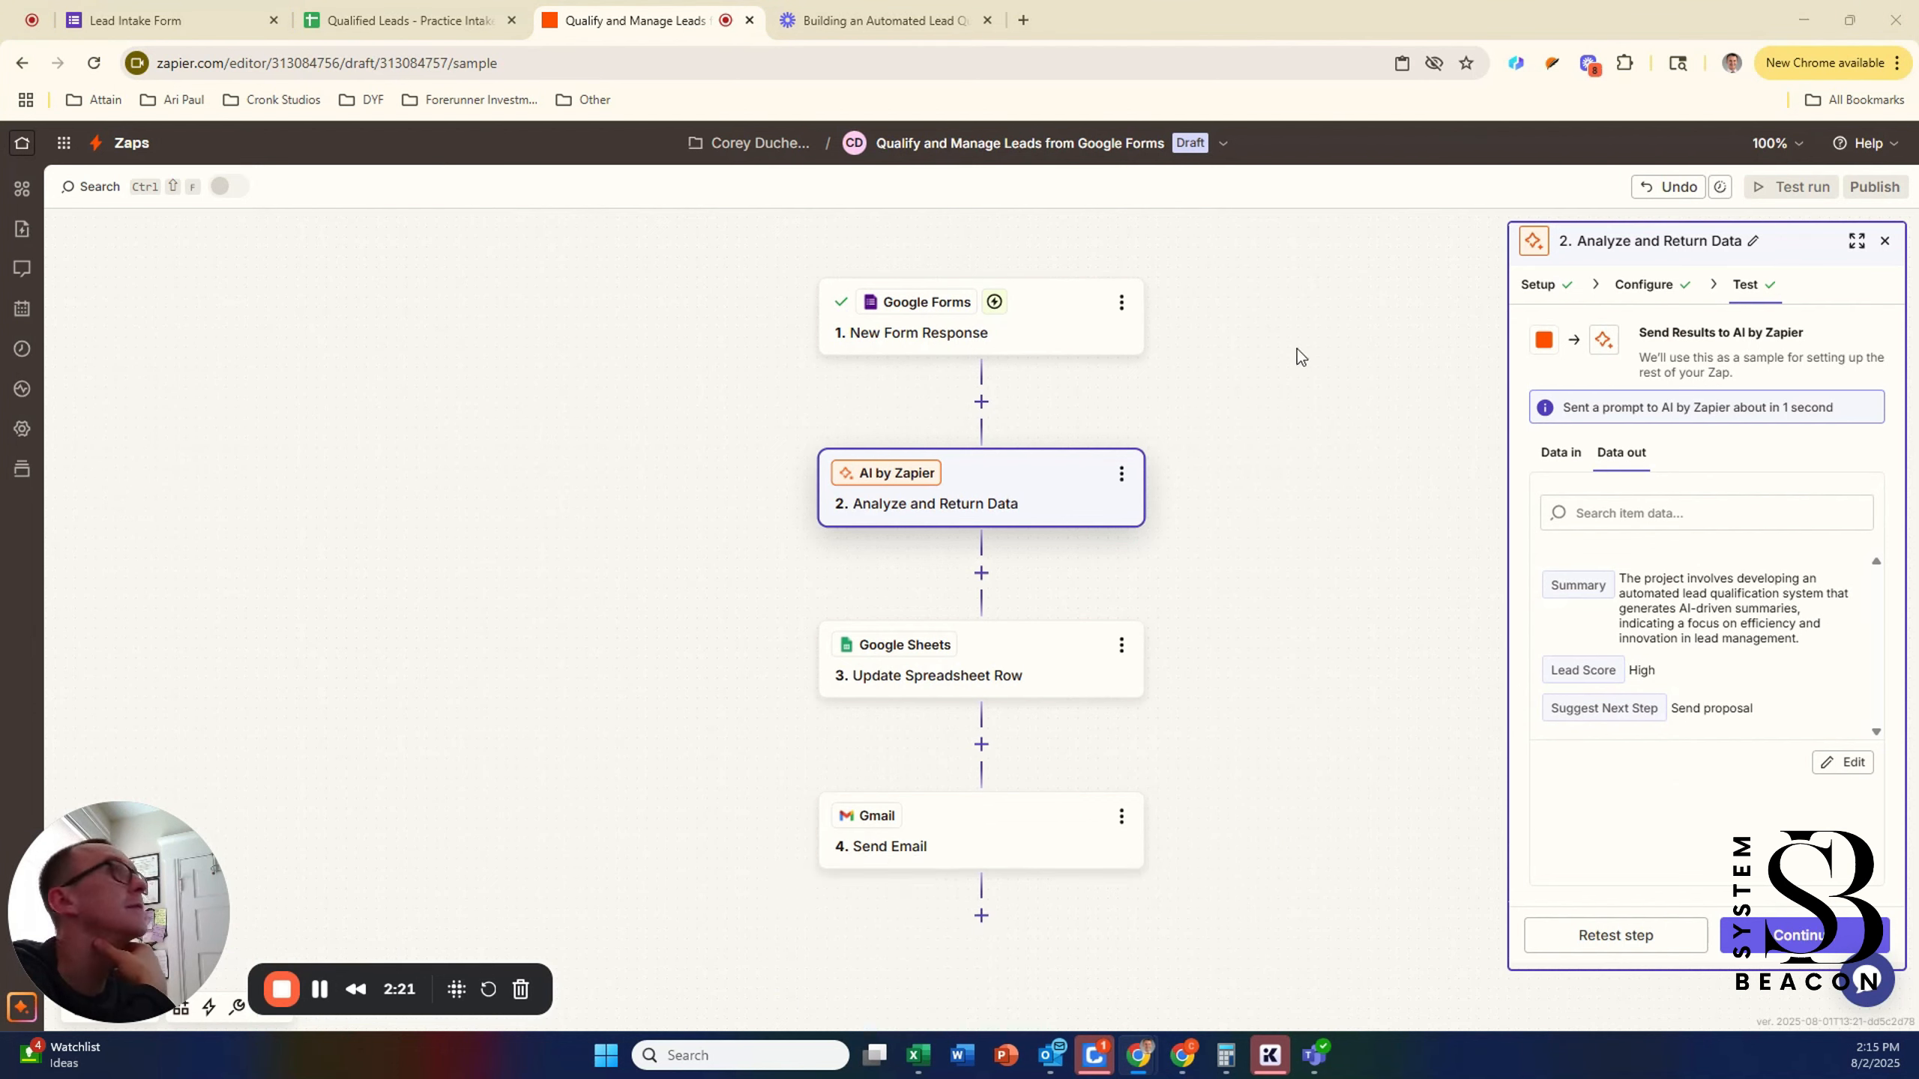
Step: Set the Google Sheets action to Create Spreadsheet Row and connect the first Google Sheets account
click(1022, 679)
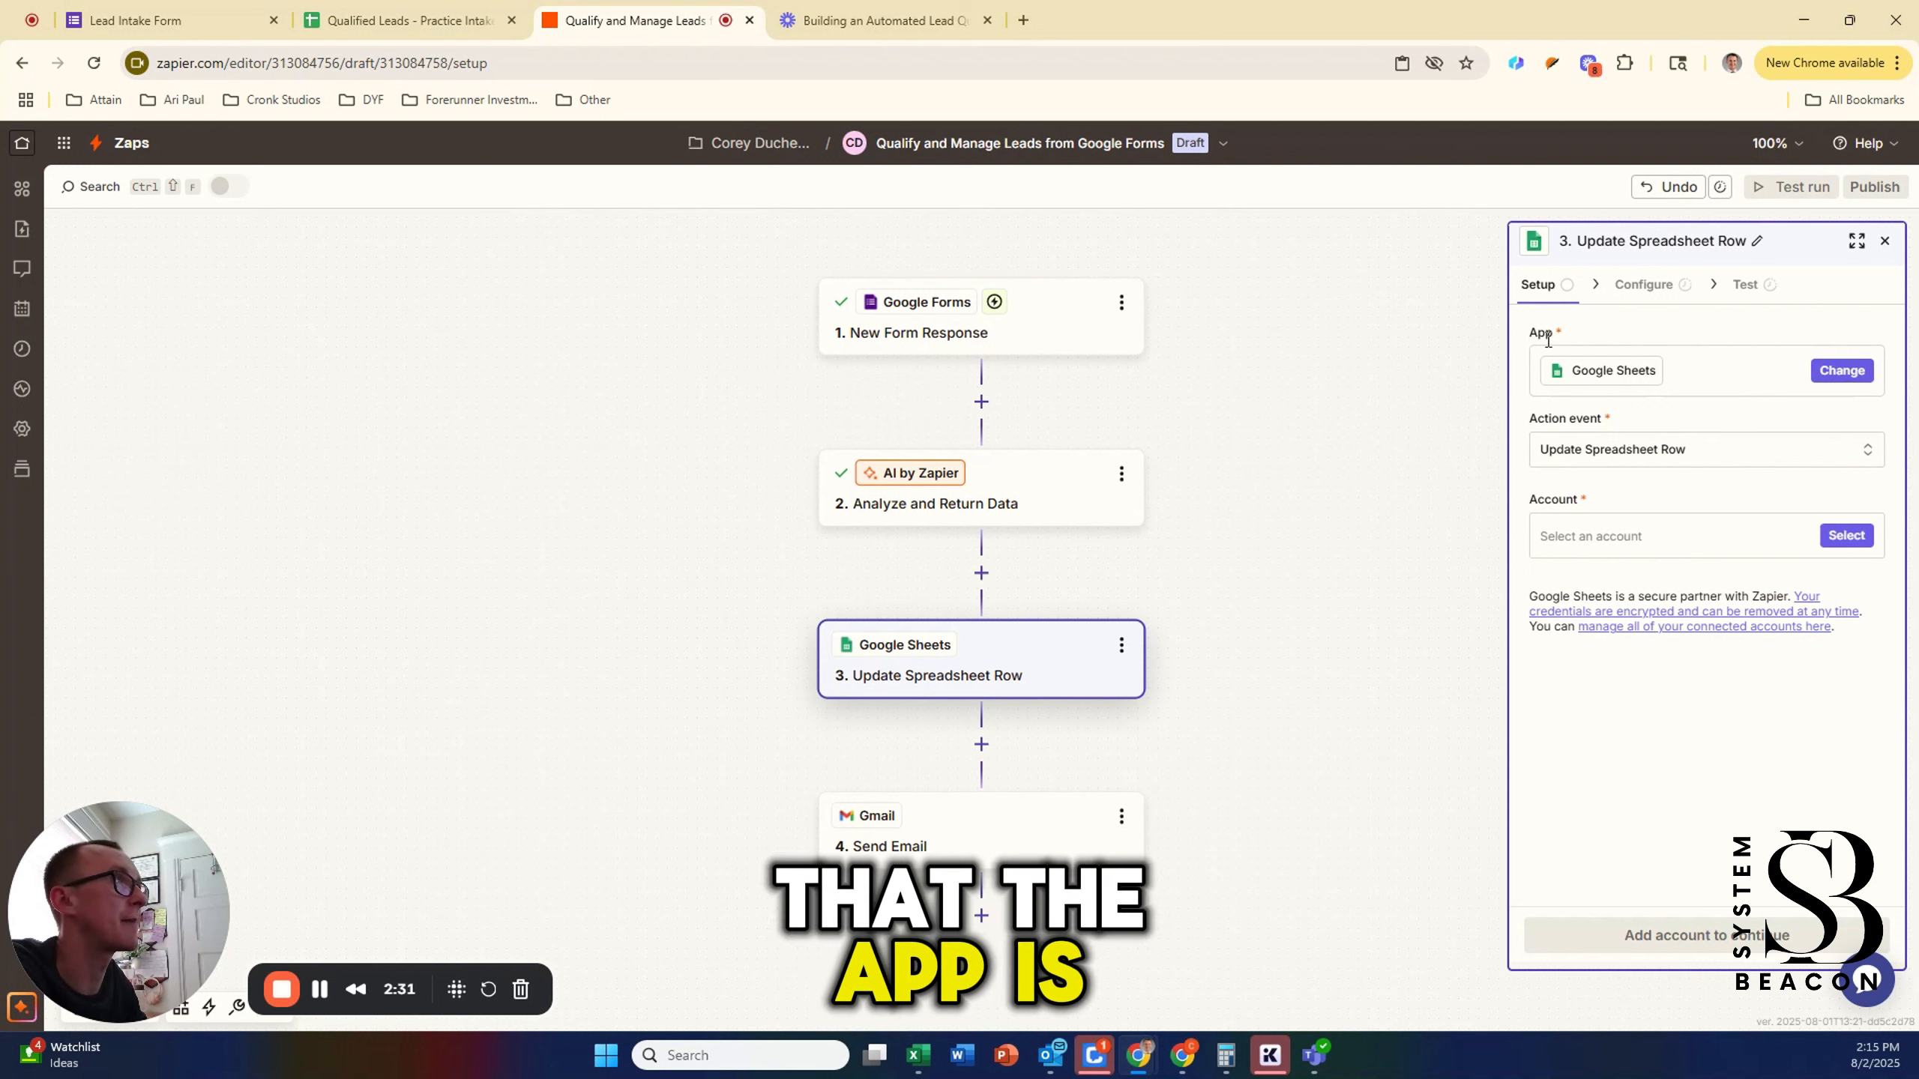
click(1638, 453)
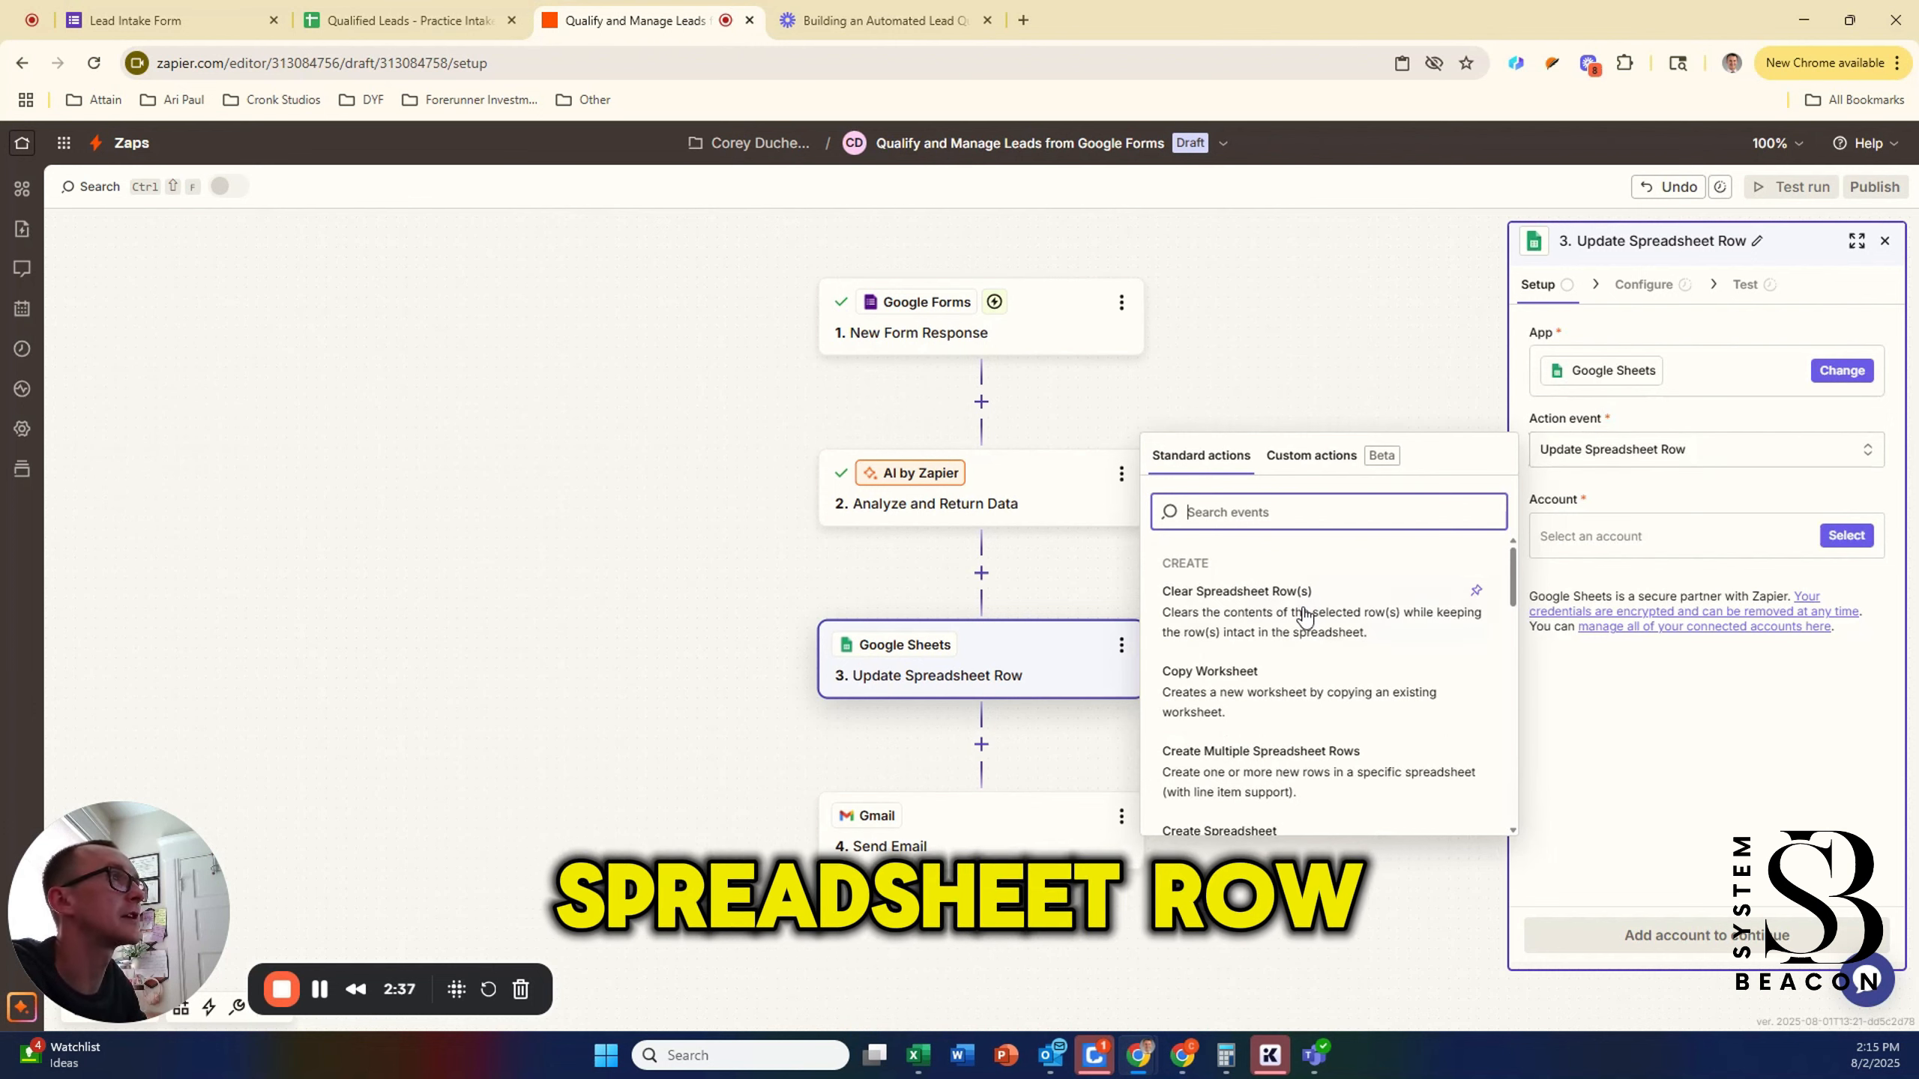
scroll(1301, 695, down, 2)
scroll(1301, 694, down, 4)
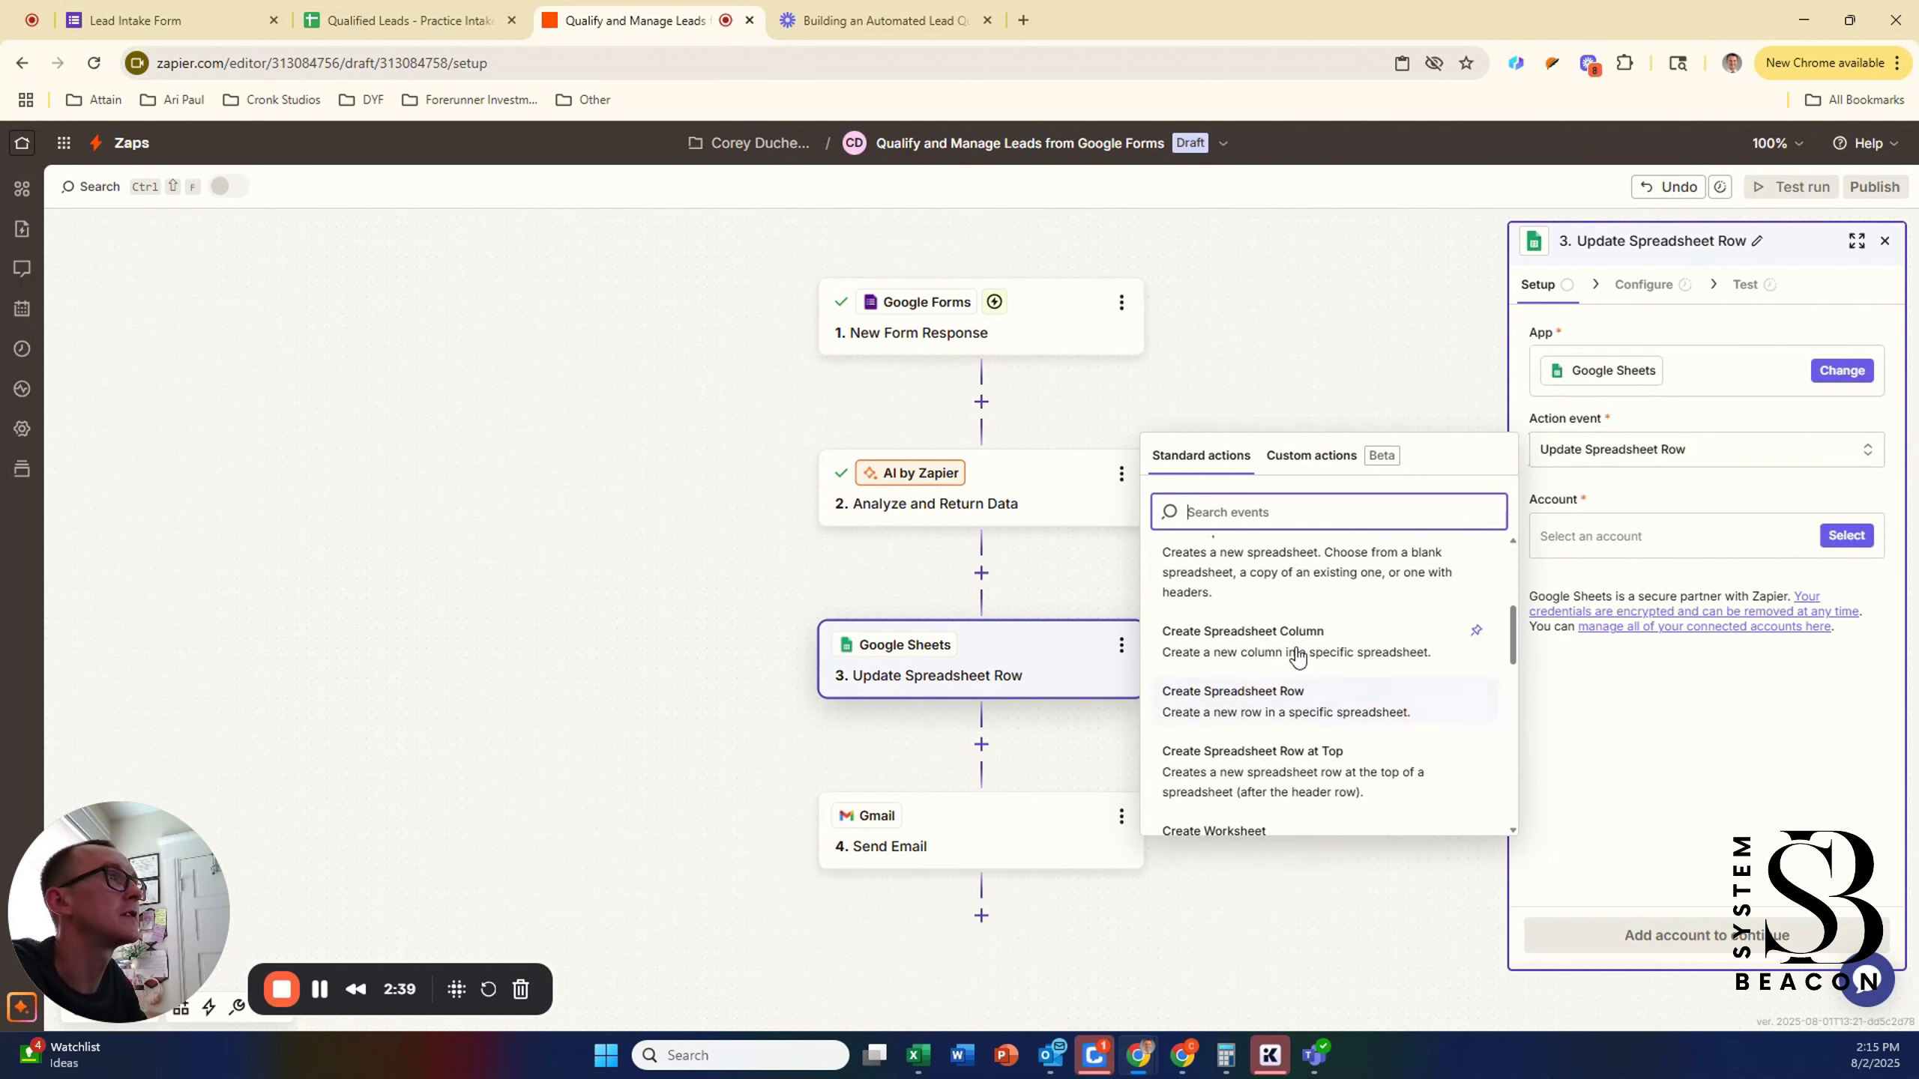
scroll(1295, 655, down, 5)
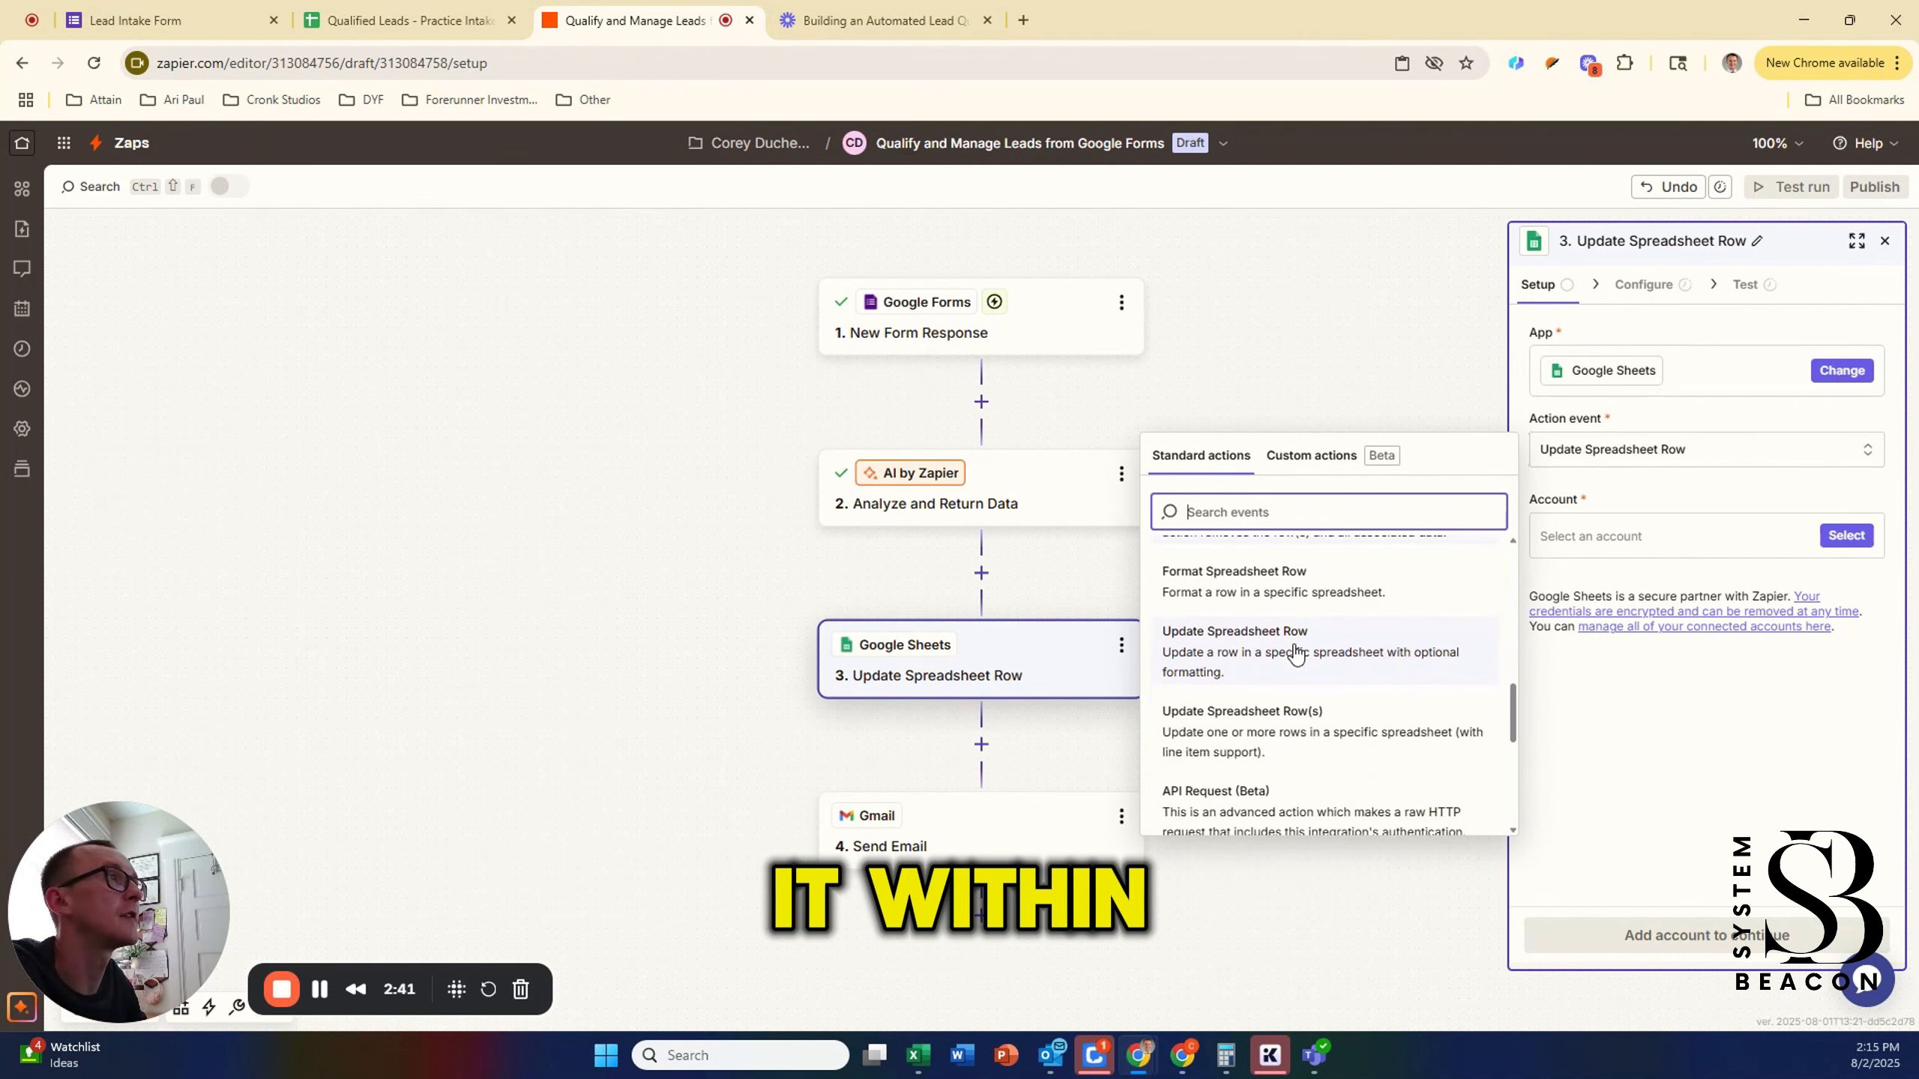
scroll(1320, 696, down, 2)
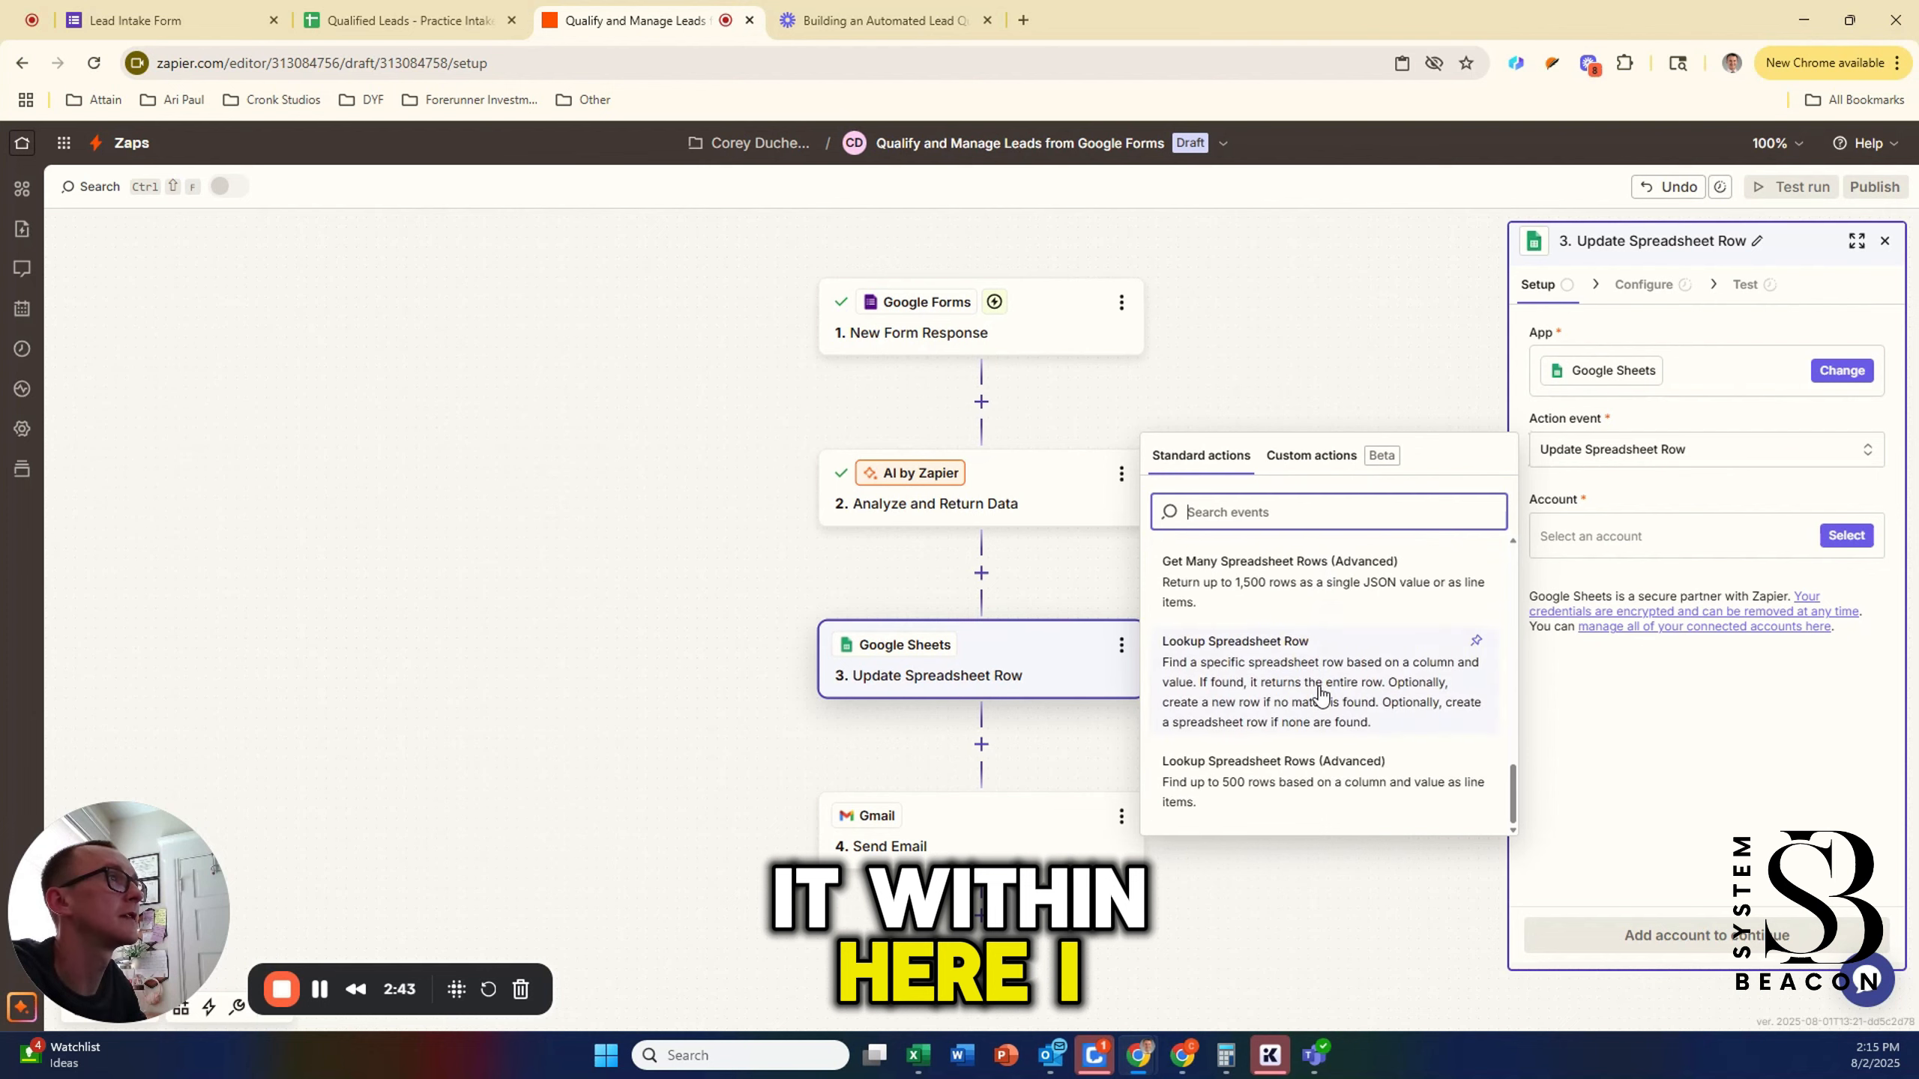
scroll(1320, 696, up, 6)
scroll(1319, 699, up, 3)
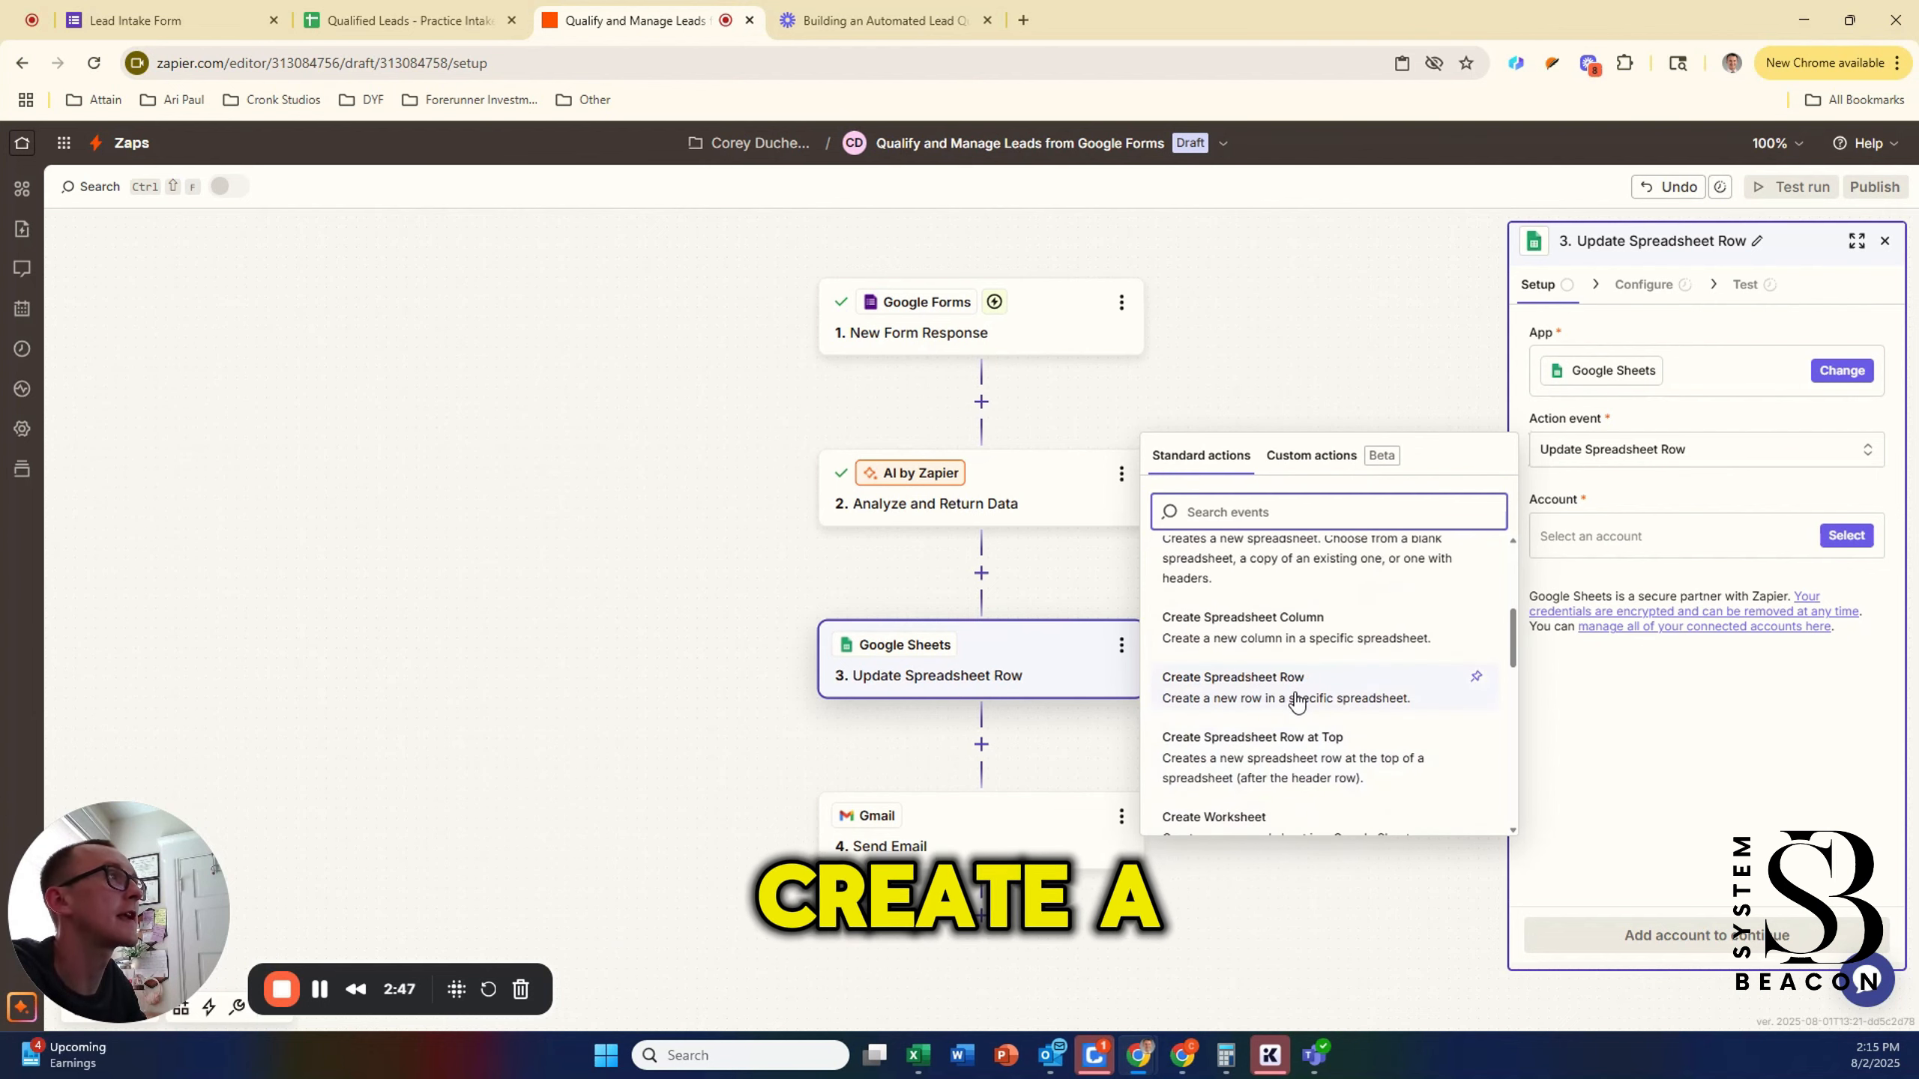
click(1297, 702)
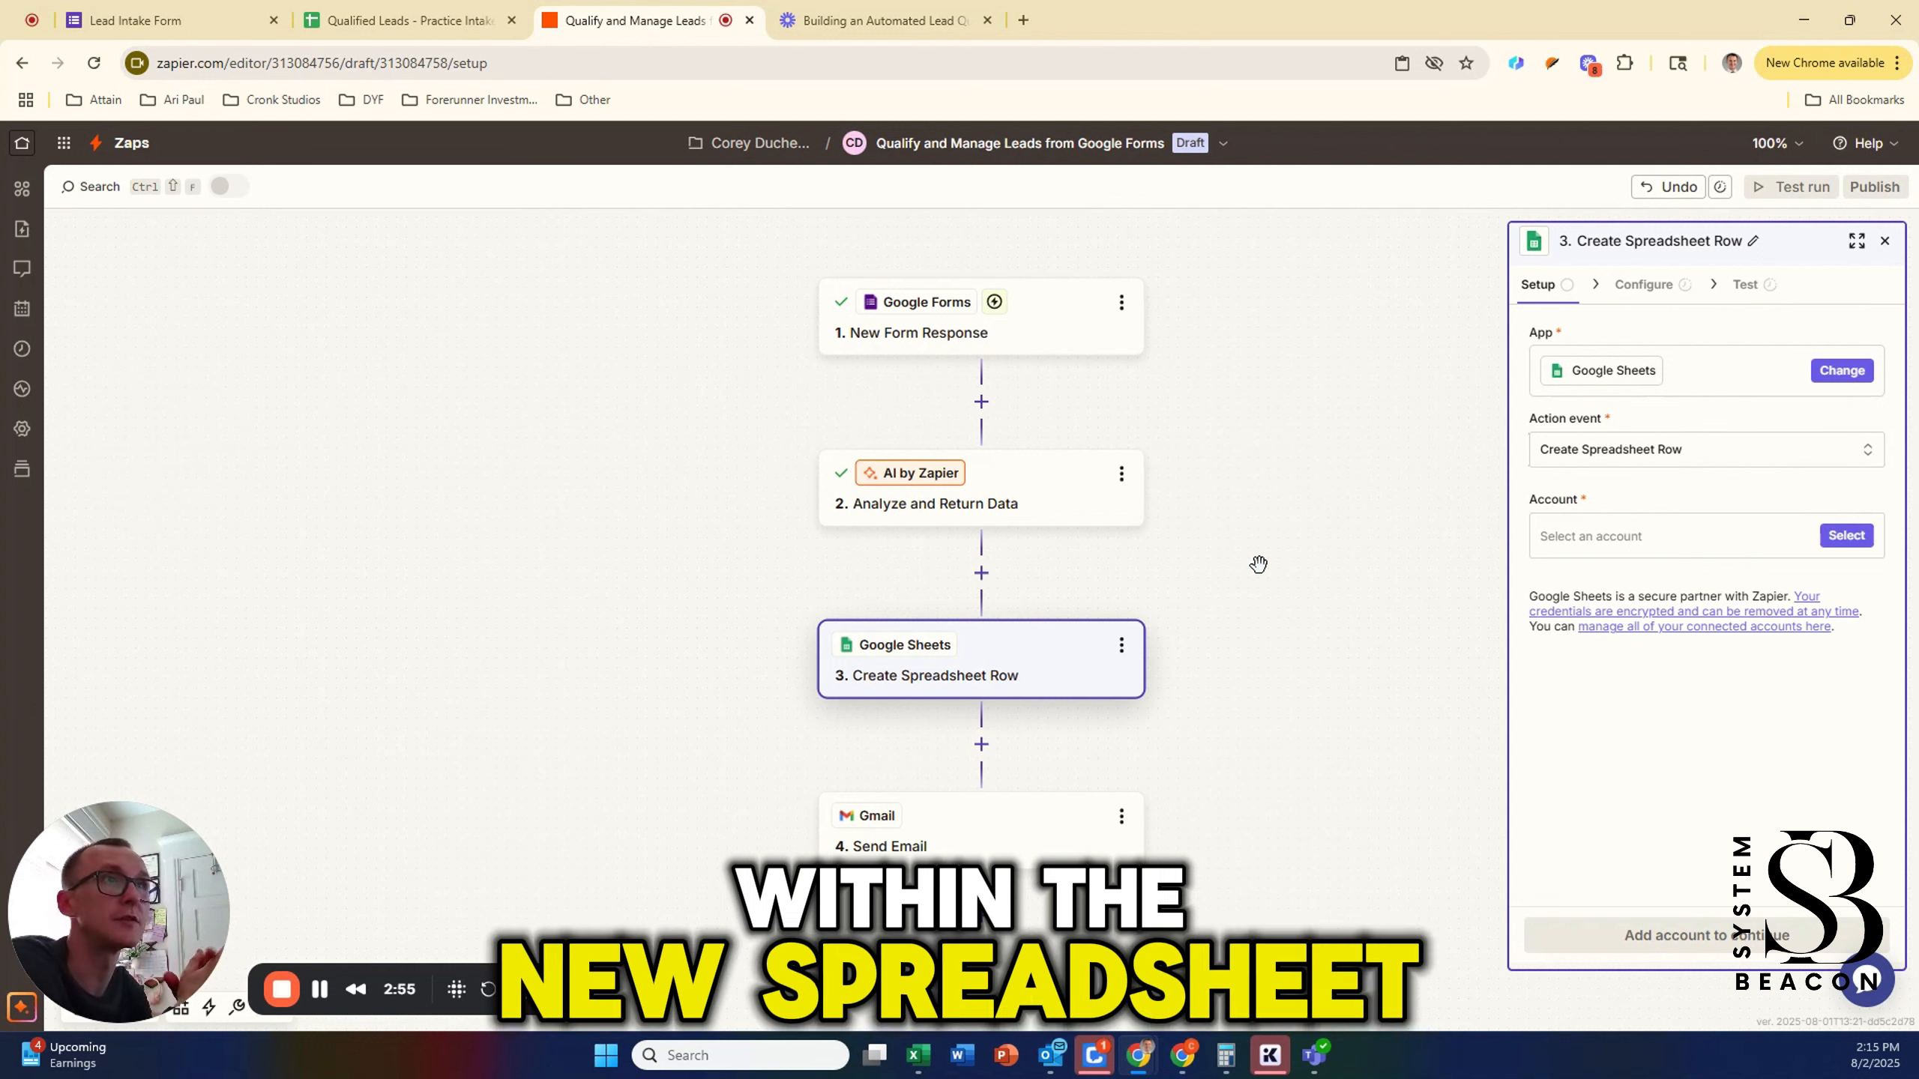
click(1847, 535)
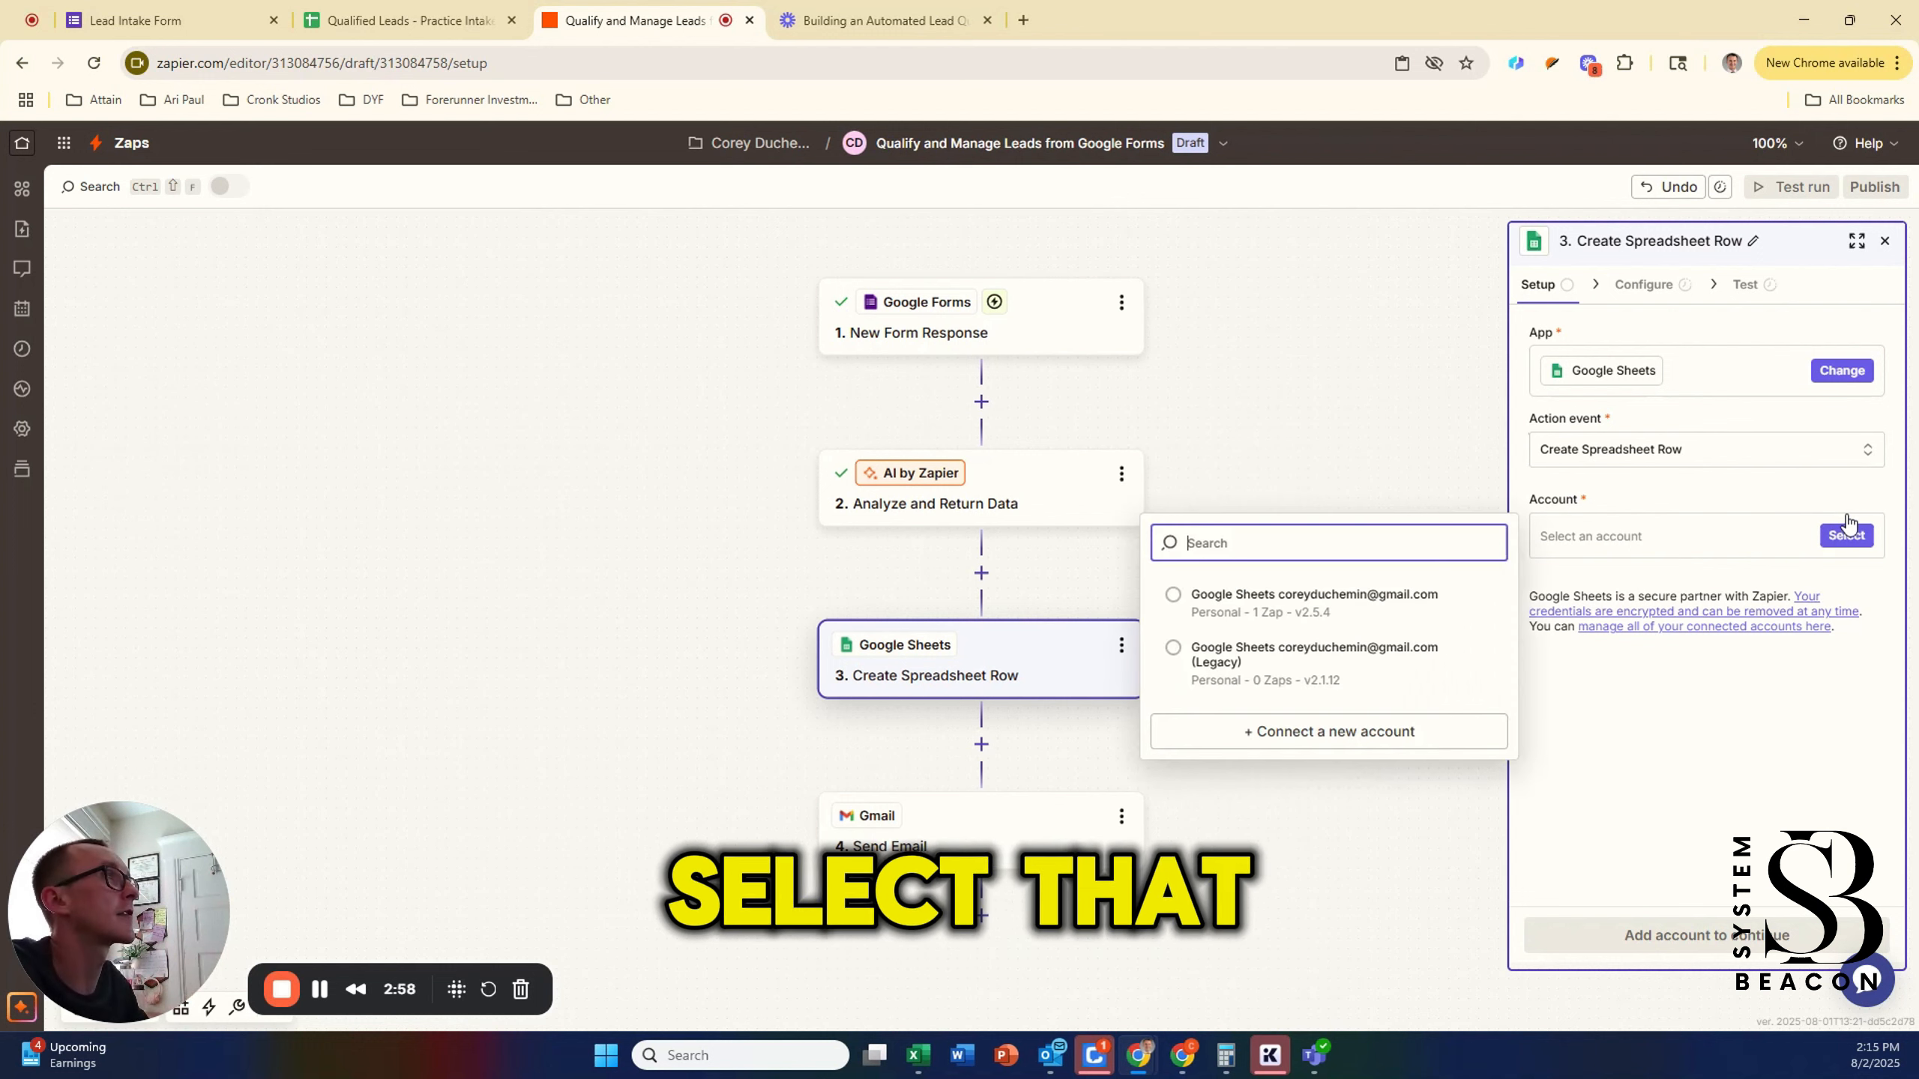
click(1269, 605)
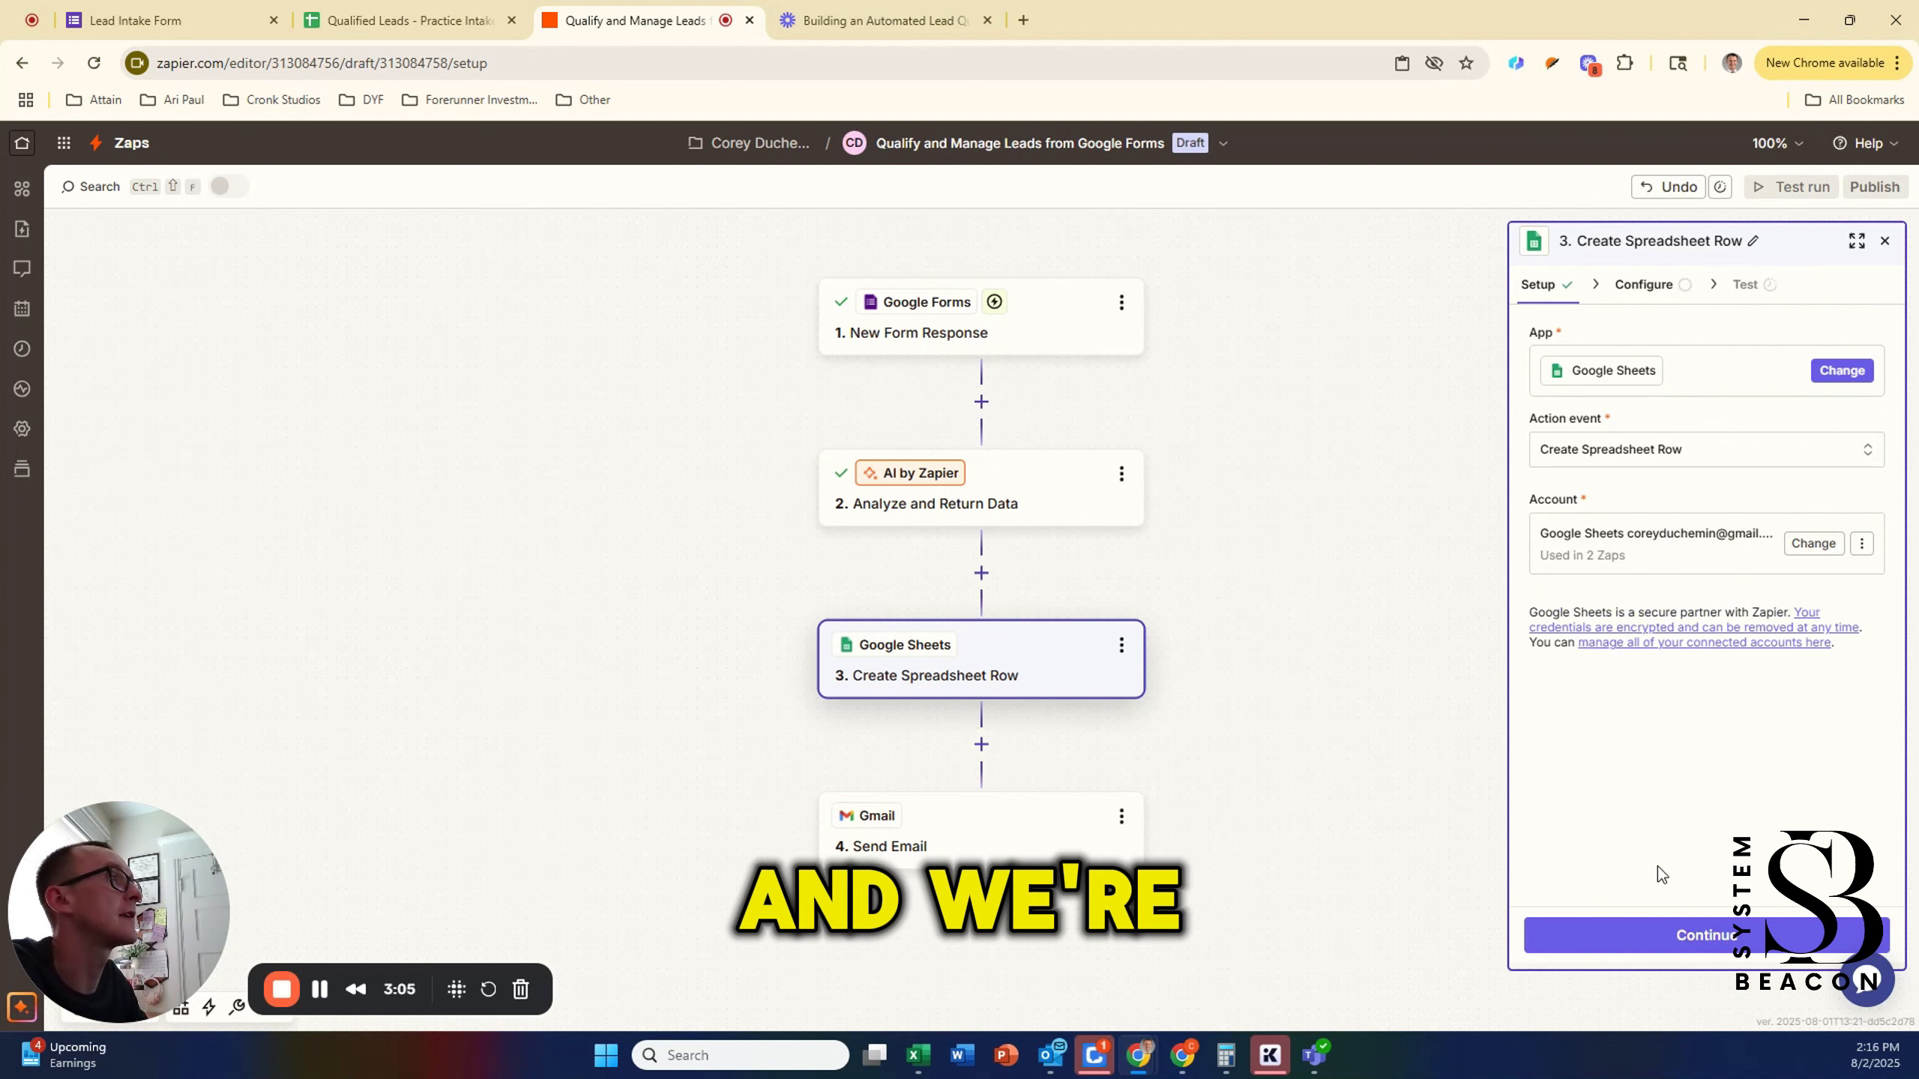
Step: Target the Qualified Leads - Practice Intake spreadsheet, then switch to its browser tab
click(1669, 935)
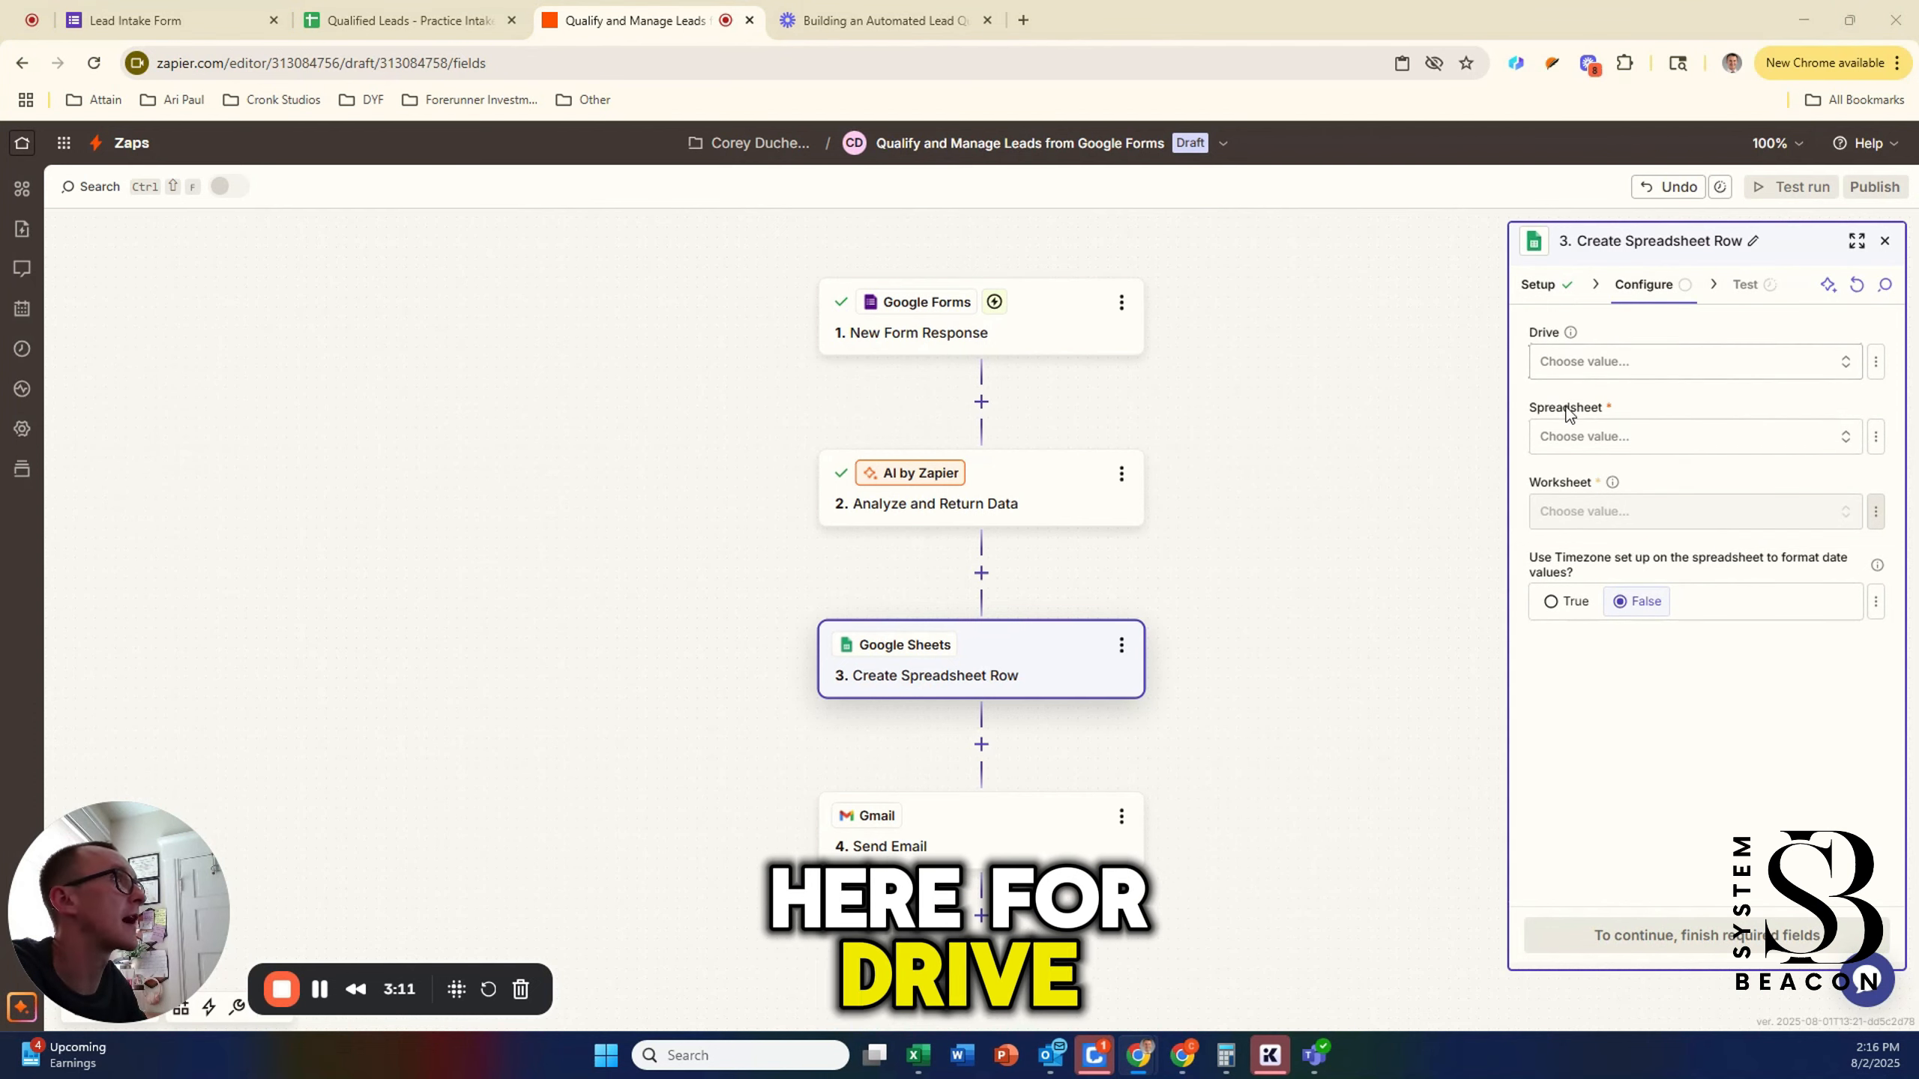
click(1620, 438)
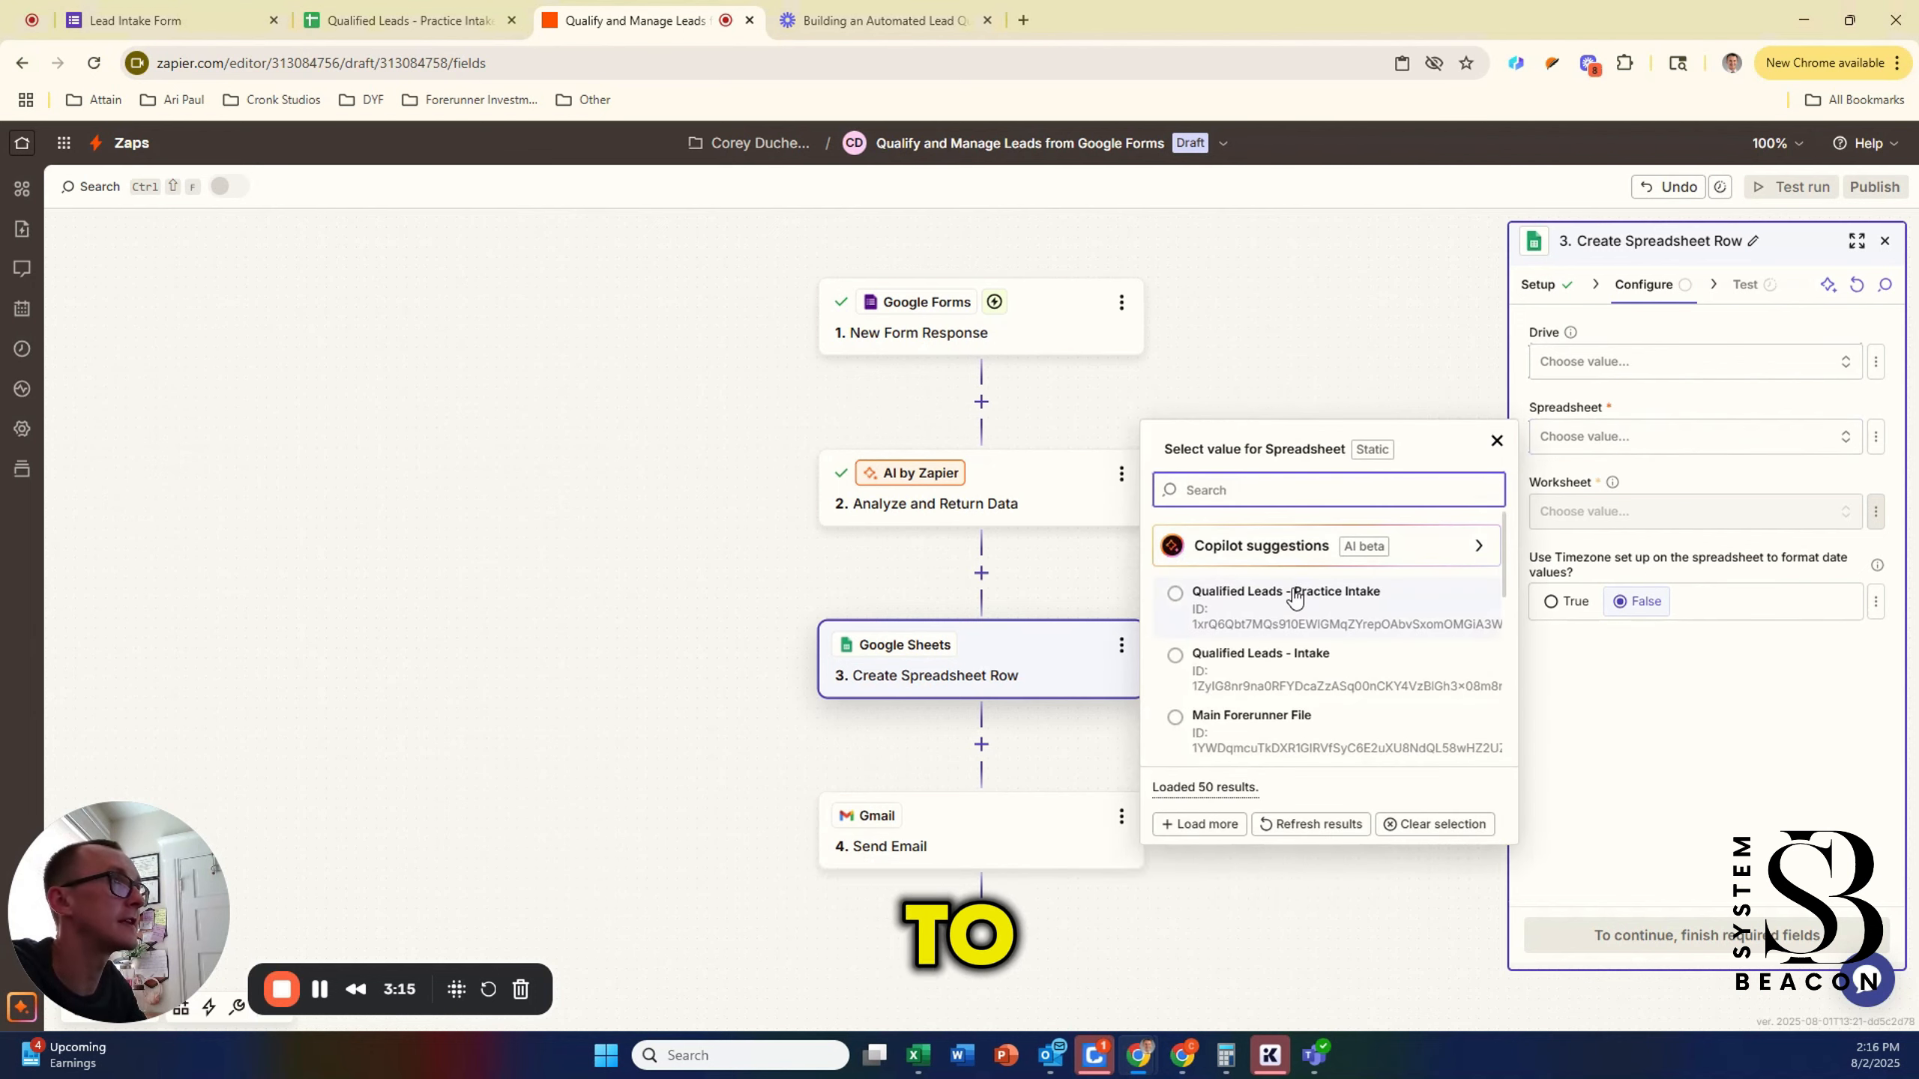
click(1347, 611)
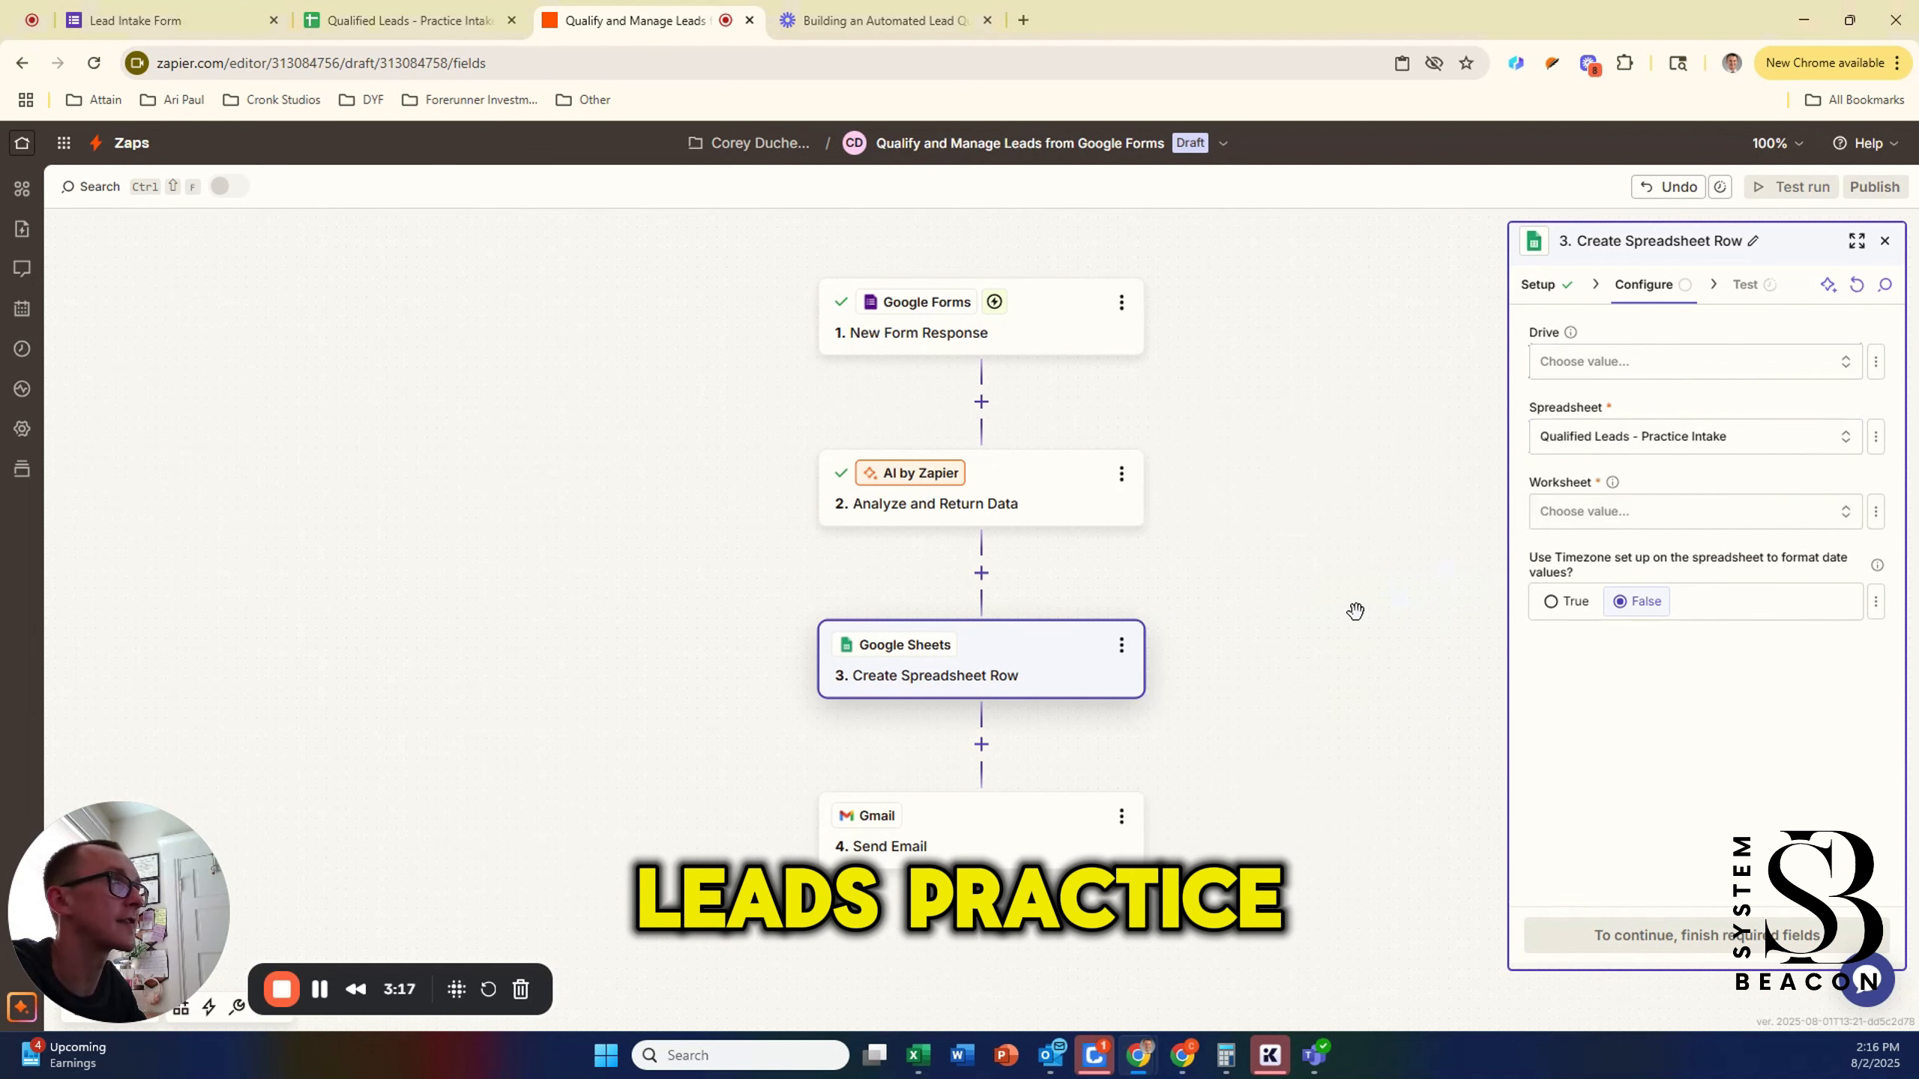
click(1682, 512)
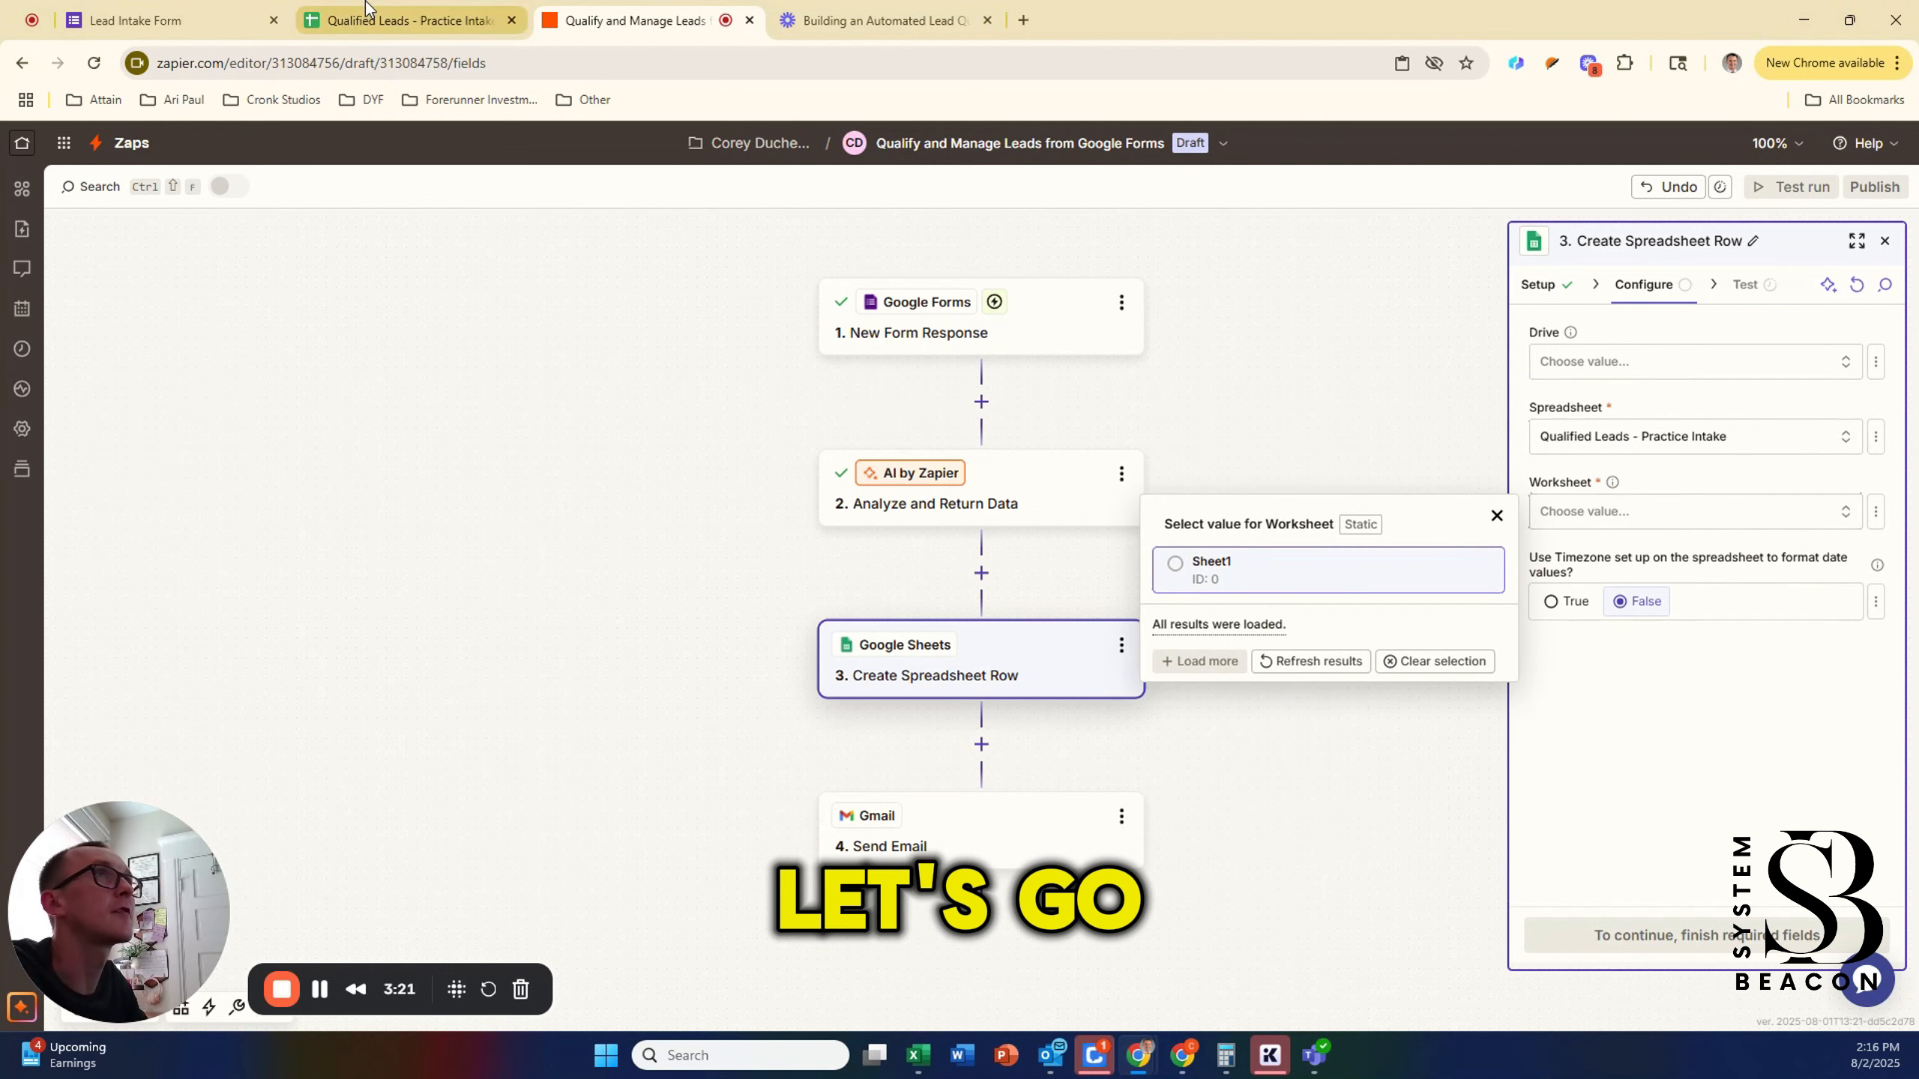
click(408, 20)
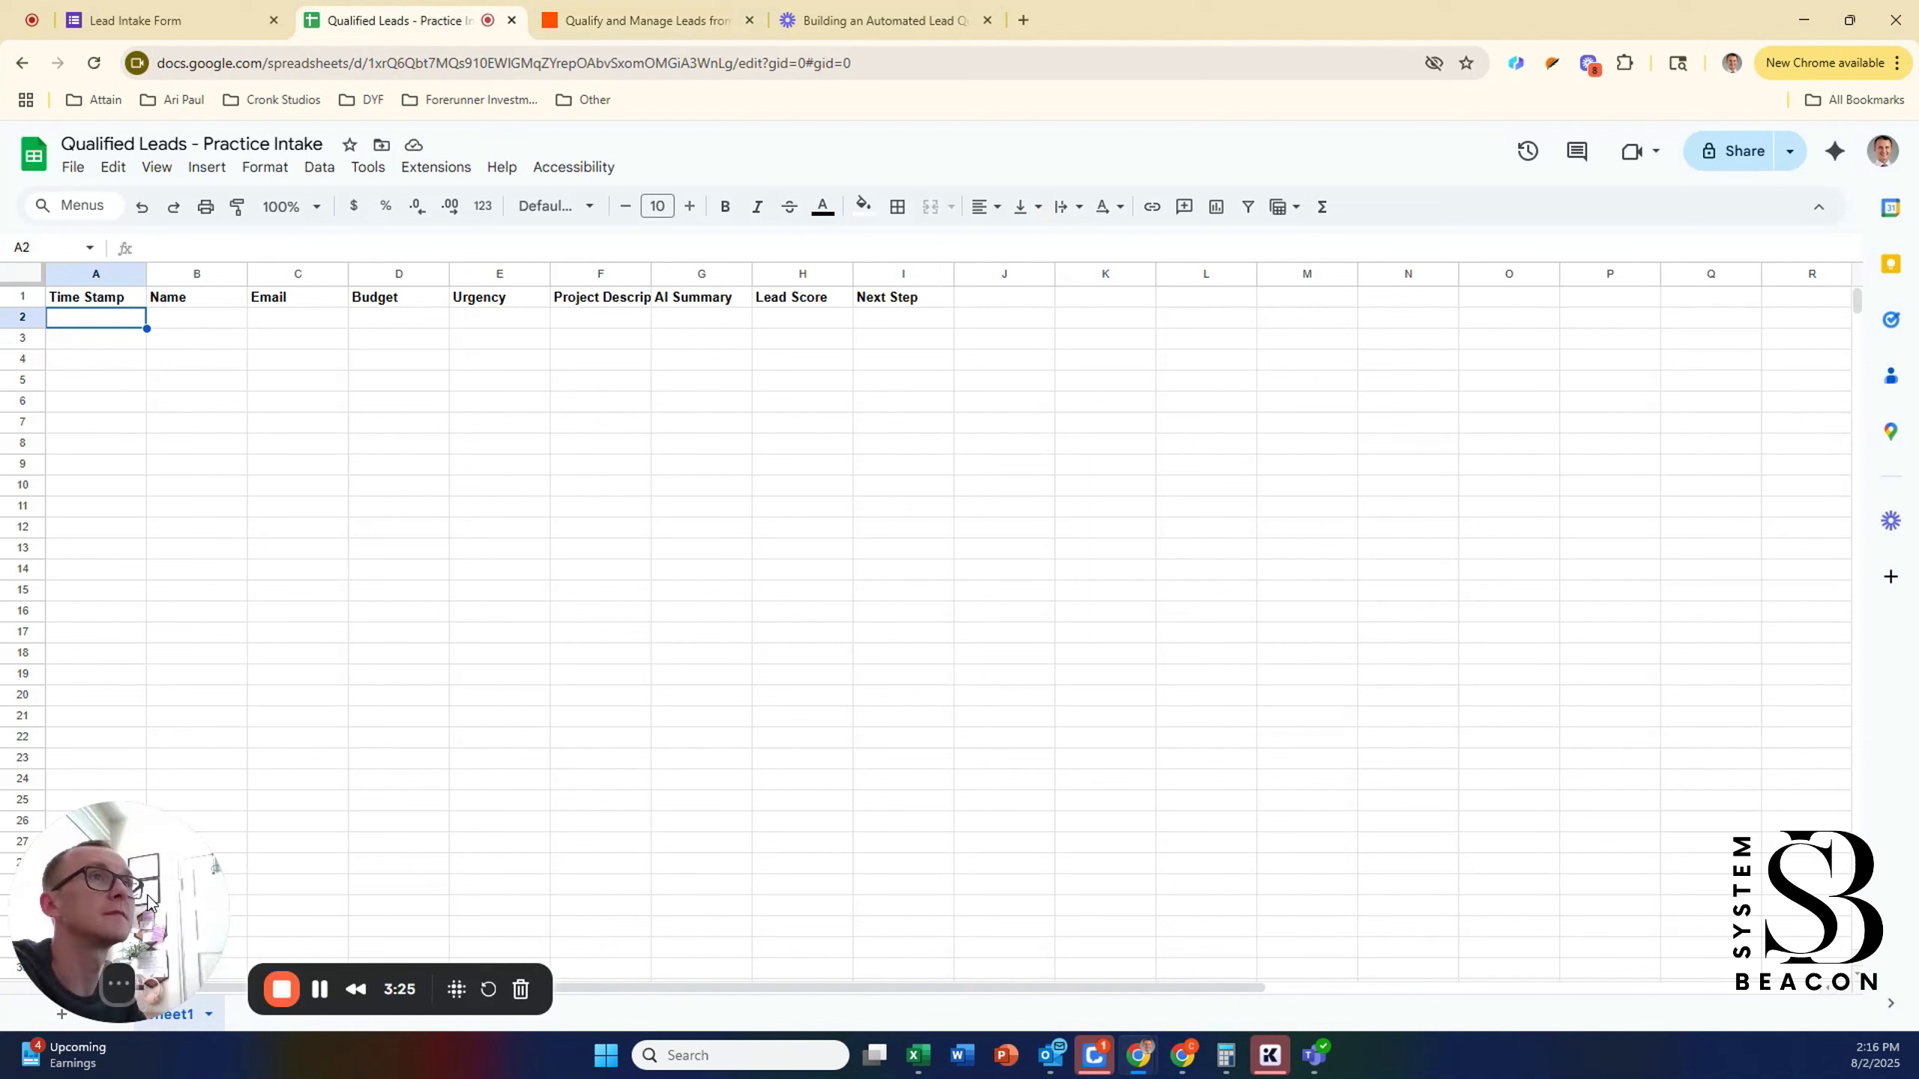
Step: Rename the Sheet1 worksheet tab to Leads
drag(161, 900, 803, 893)
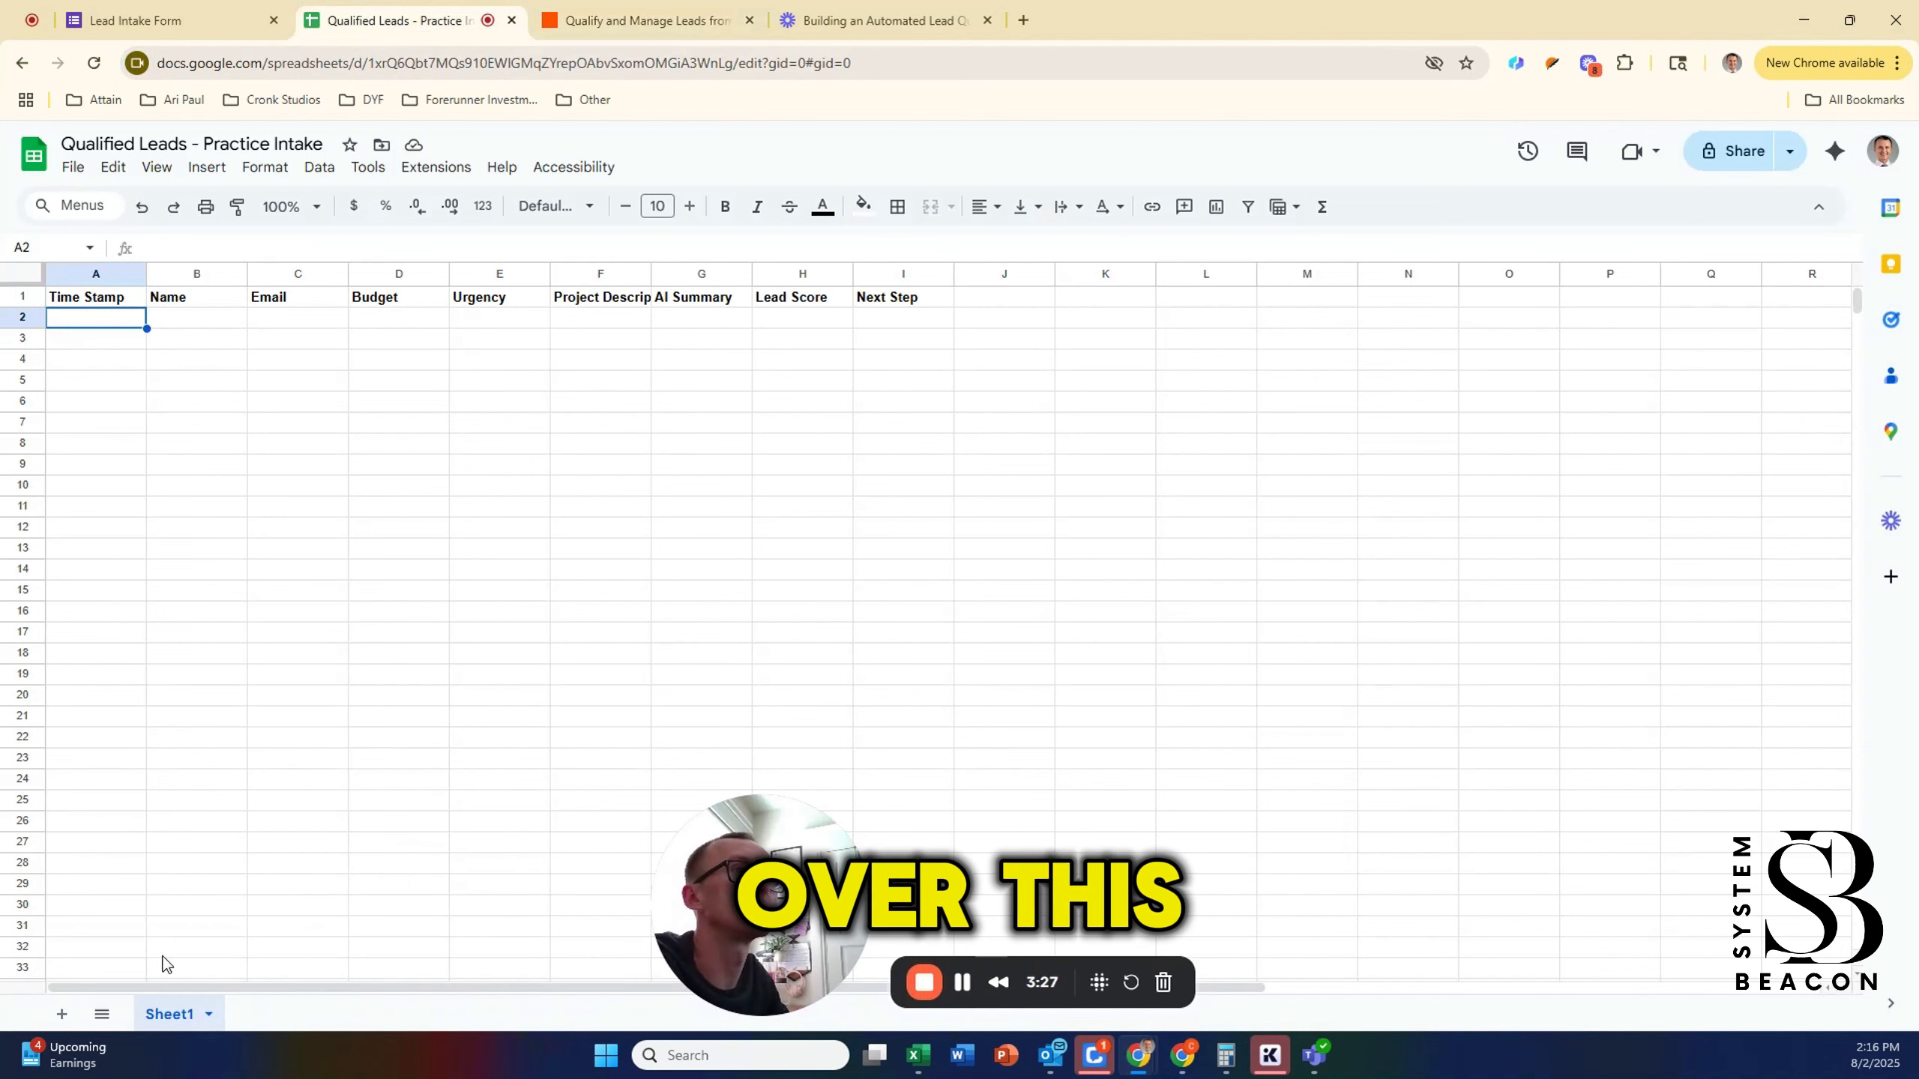
double_click(168, 1017)
text(Leads)
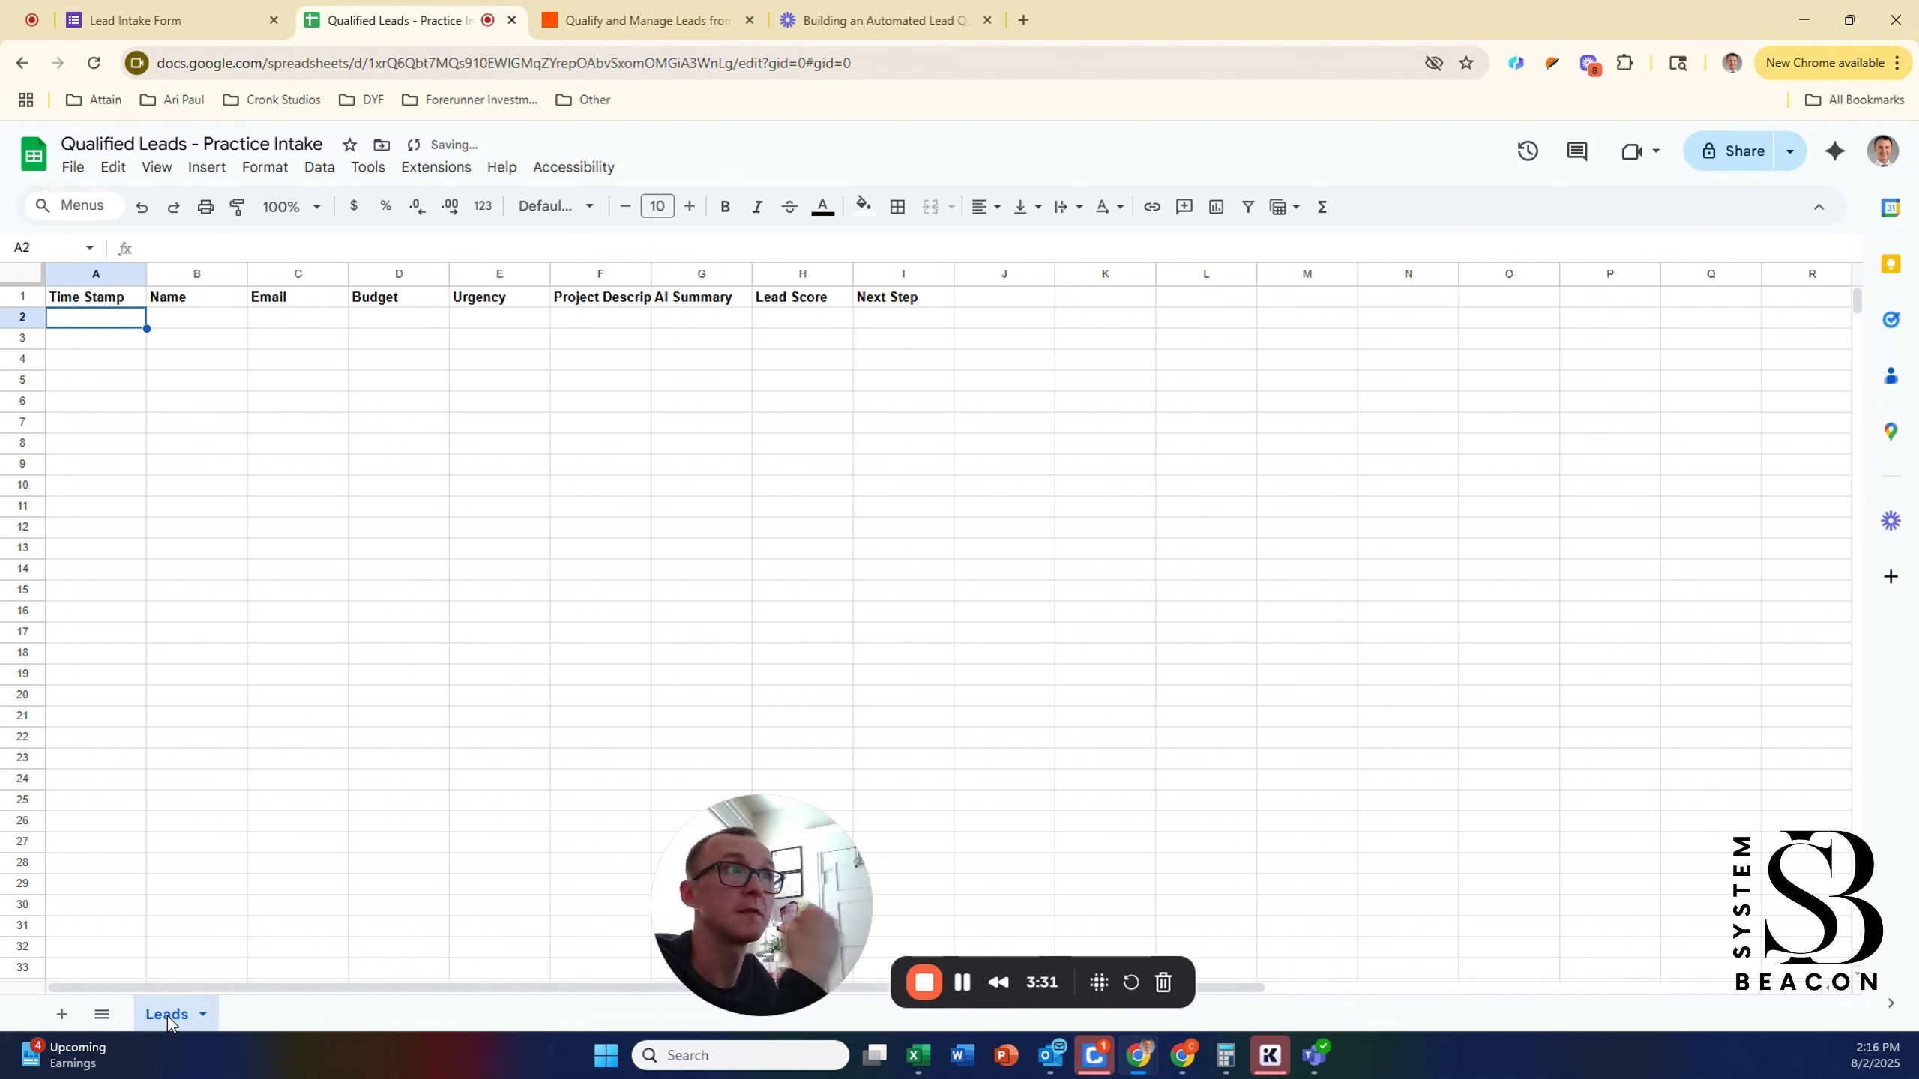
drag(763, 937, 132, 942)
Step: Back in Zapier, reload the worksheet list and select the renamed Leads worksheet
click(651, 36)
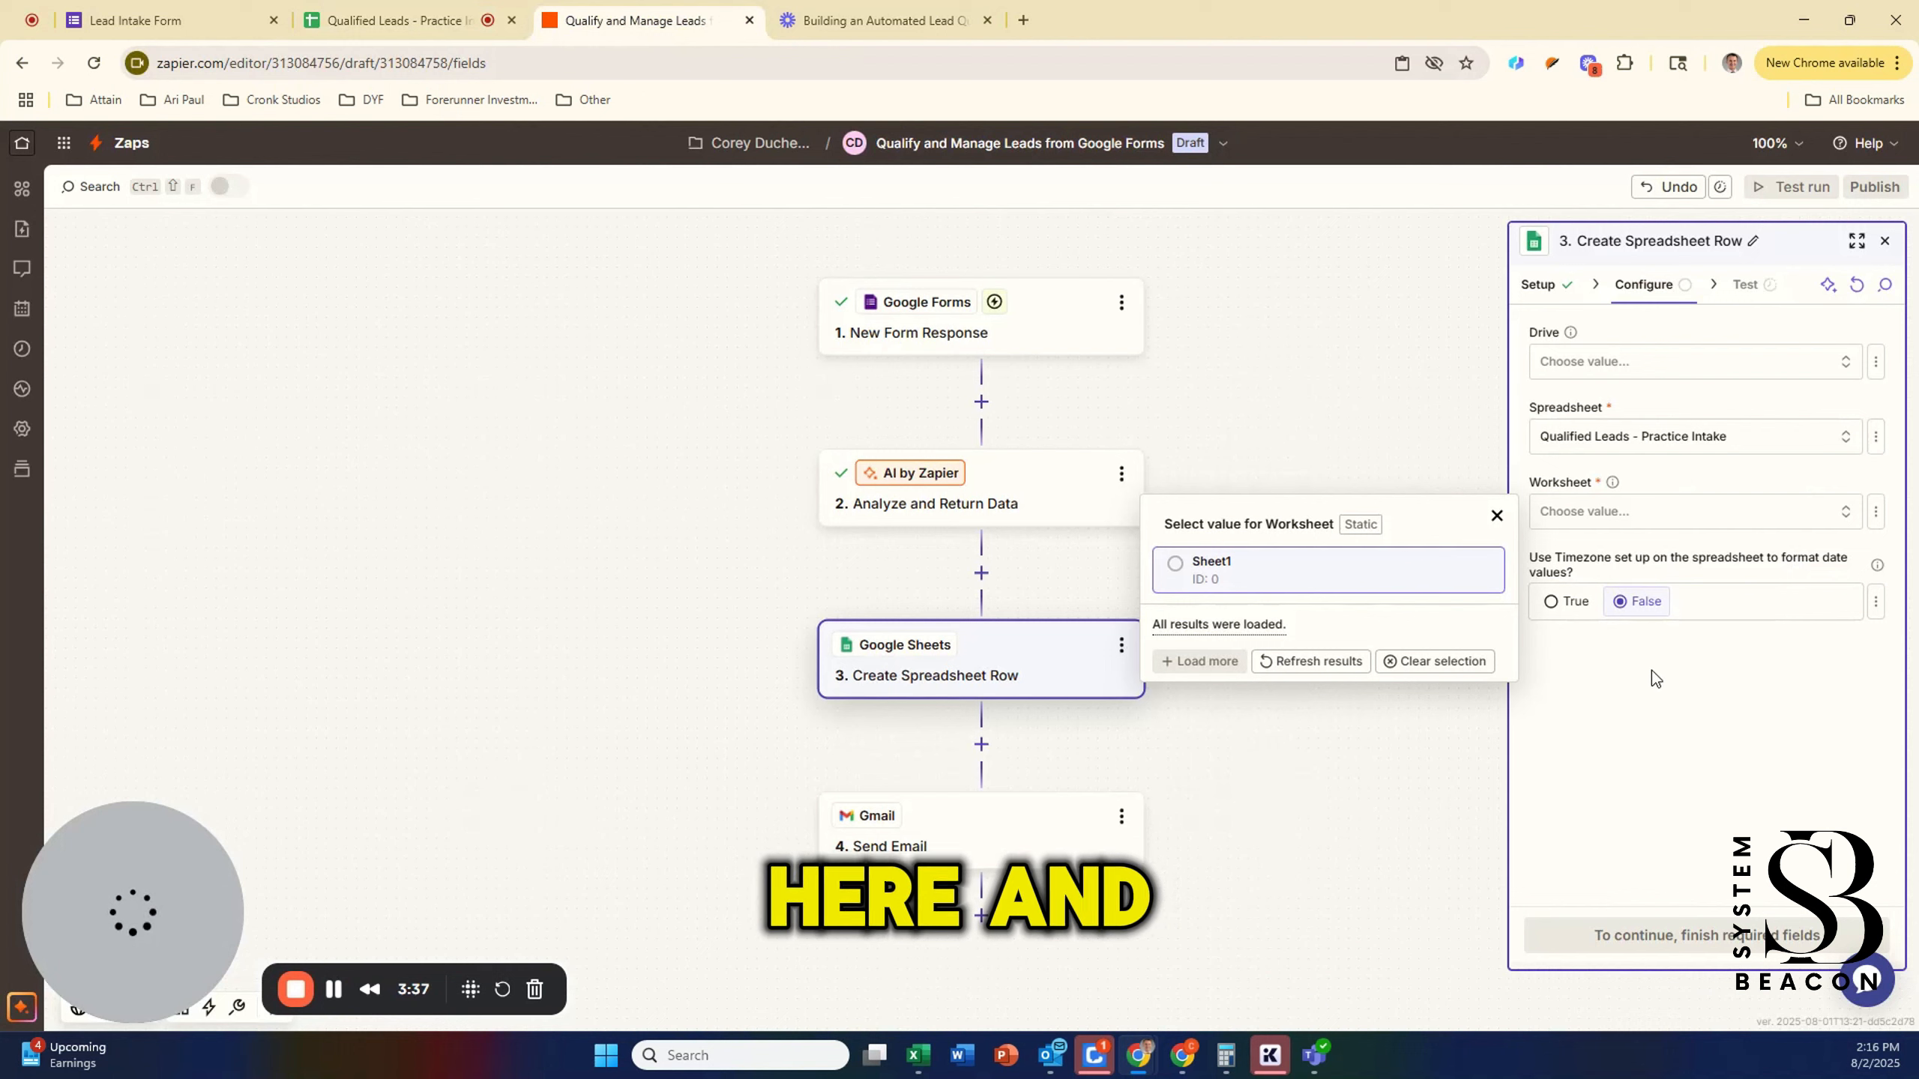
click(1337, 660)
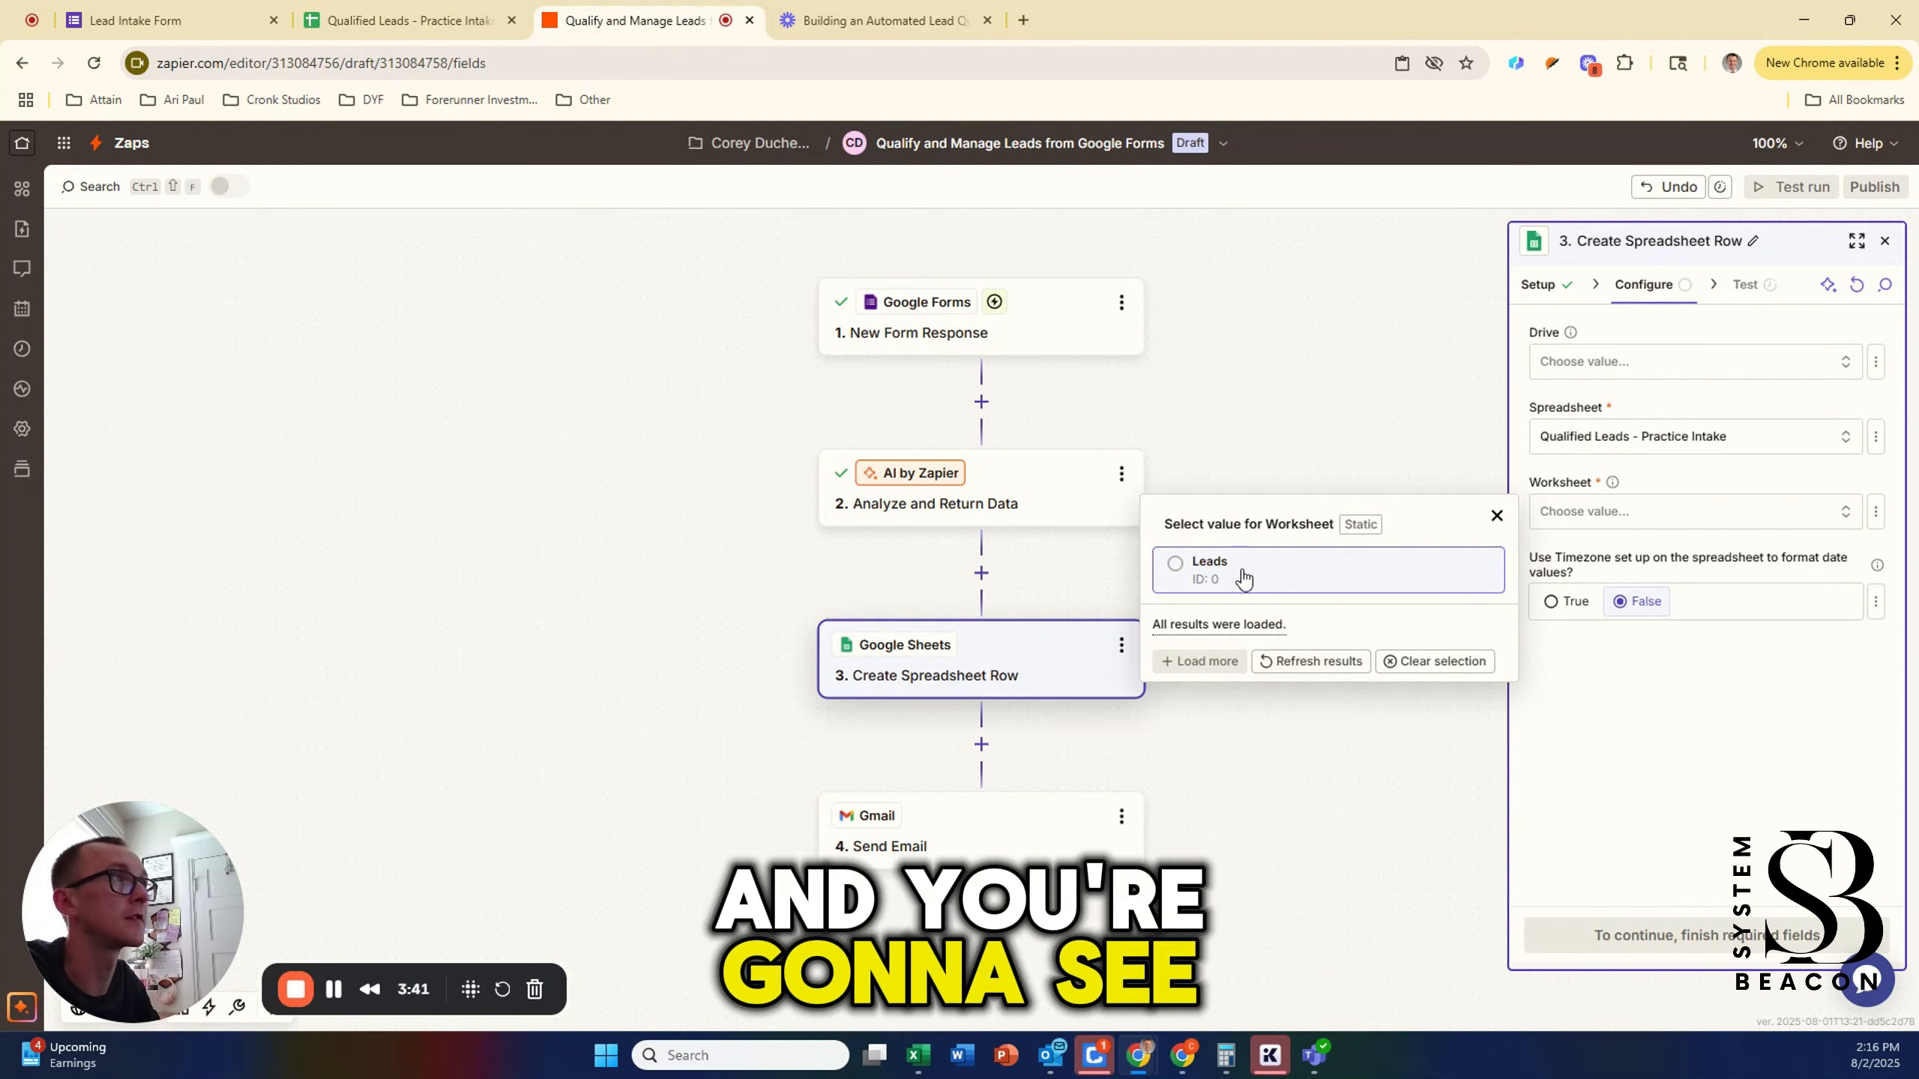
click(1211, 569)
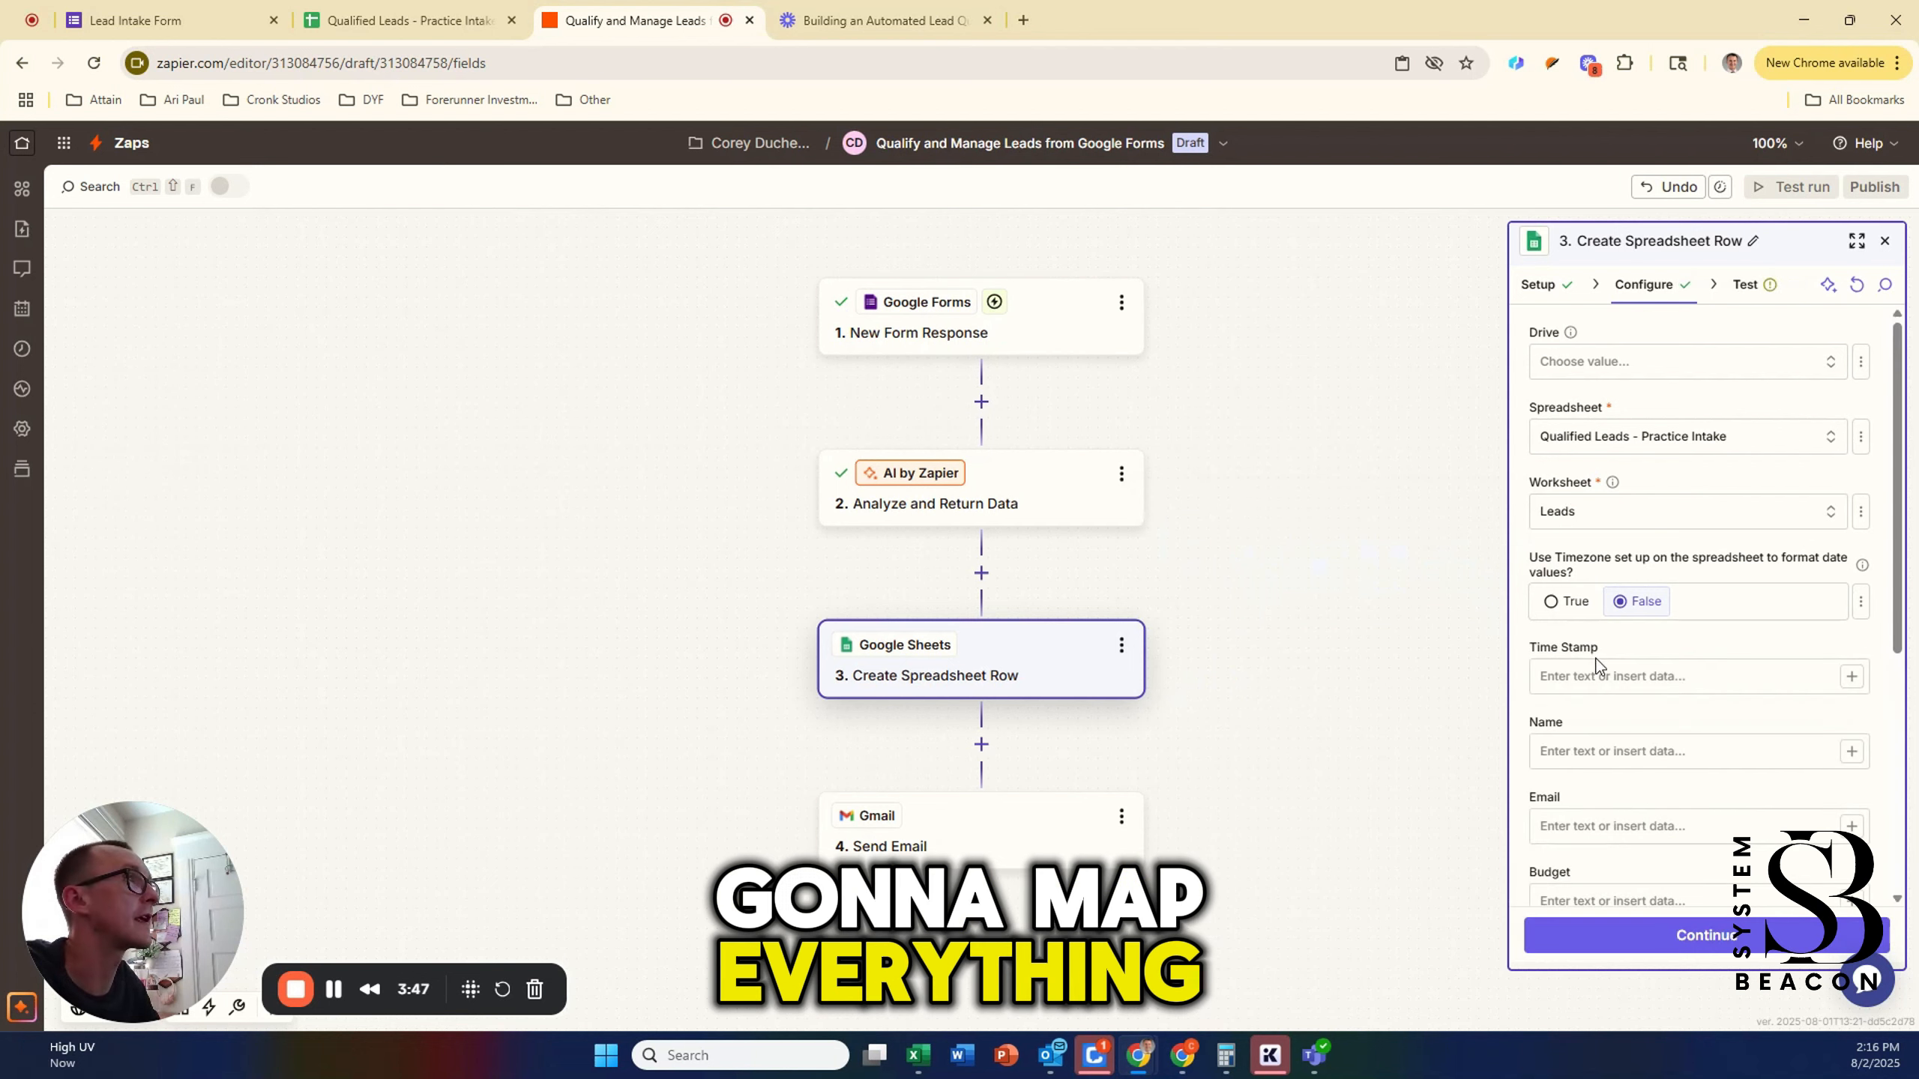
Step: Set 'Use Timezone set up on the spreadsheet' to True
scroll(1599, 646, down, 3)
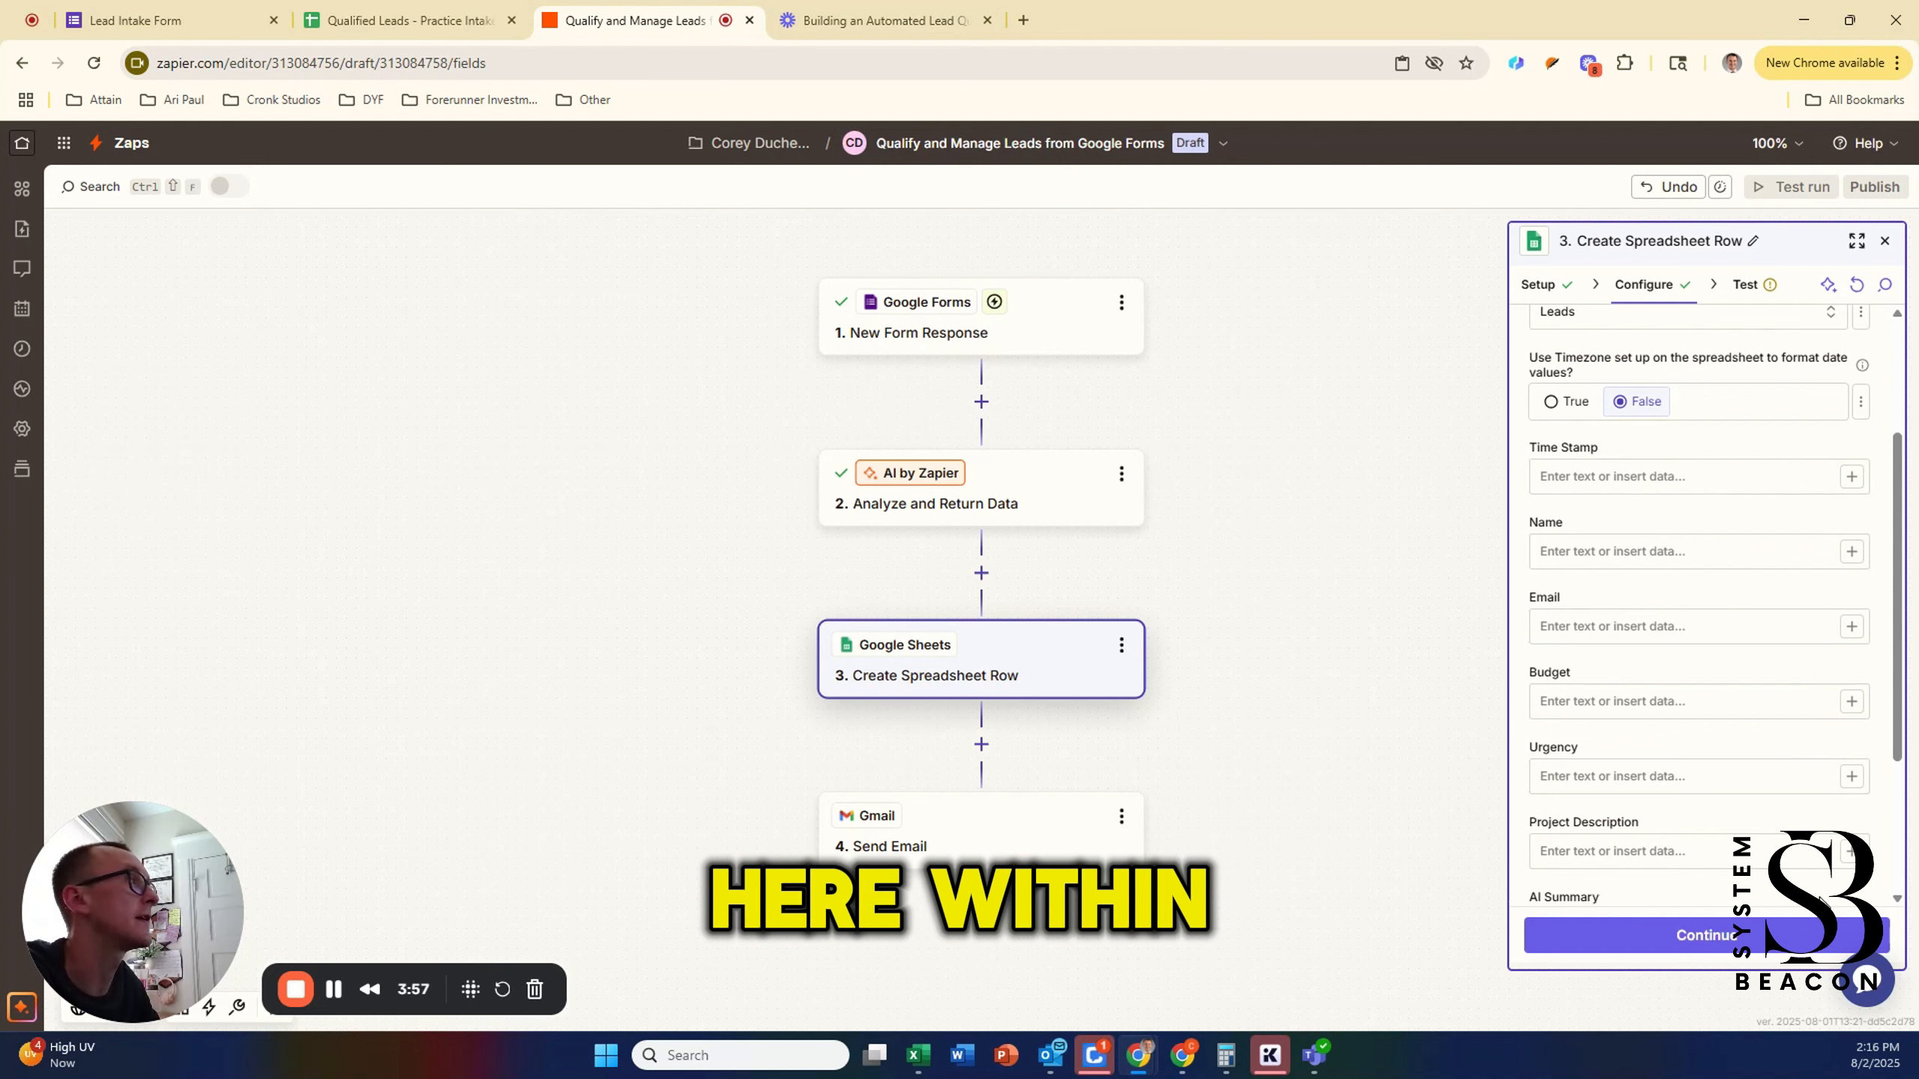
scroll(1868, 888, down, 1)
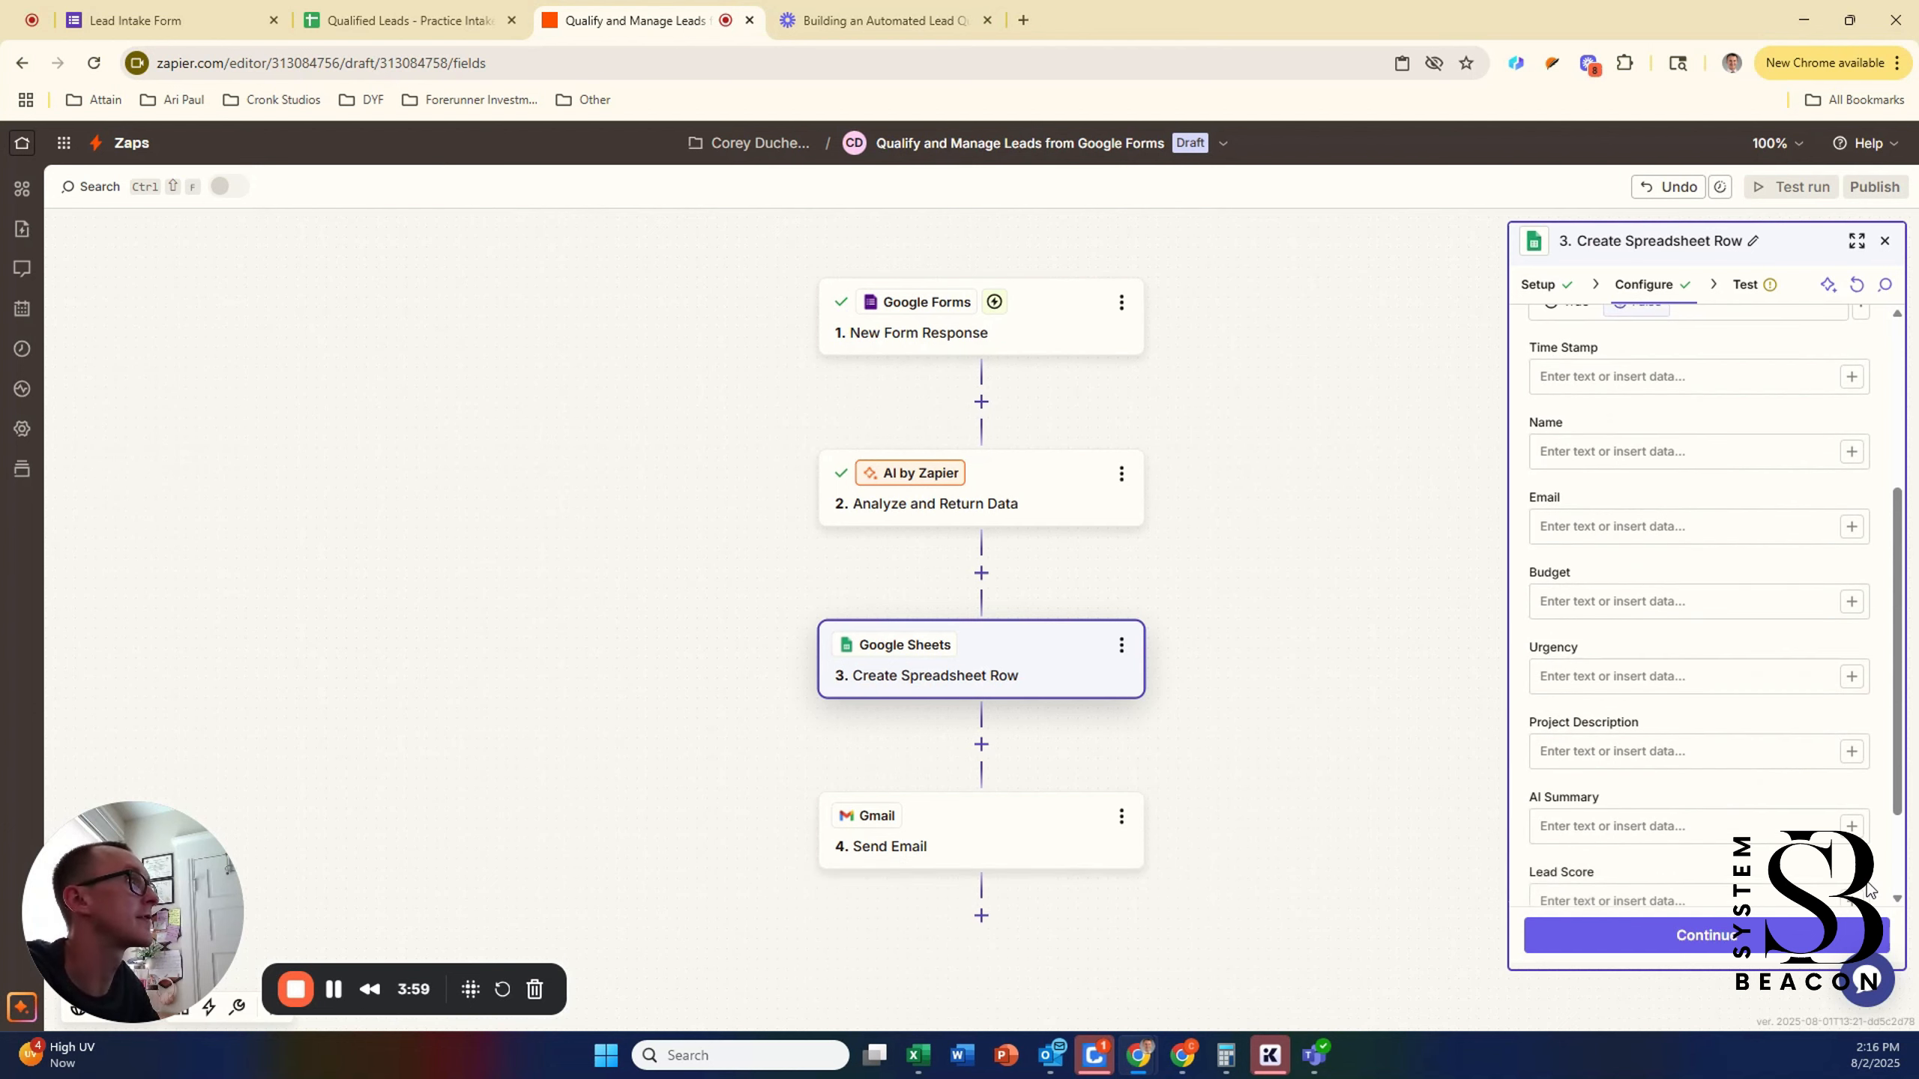
scroll(1868, 888, up, 3)
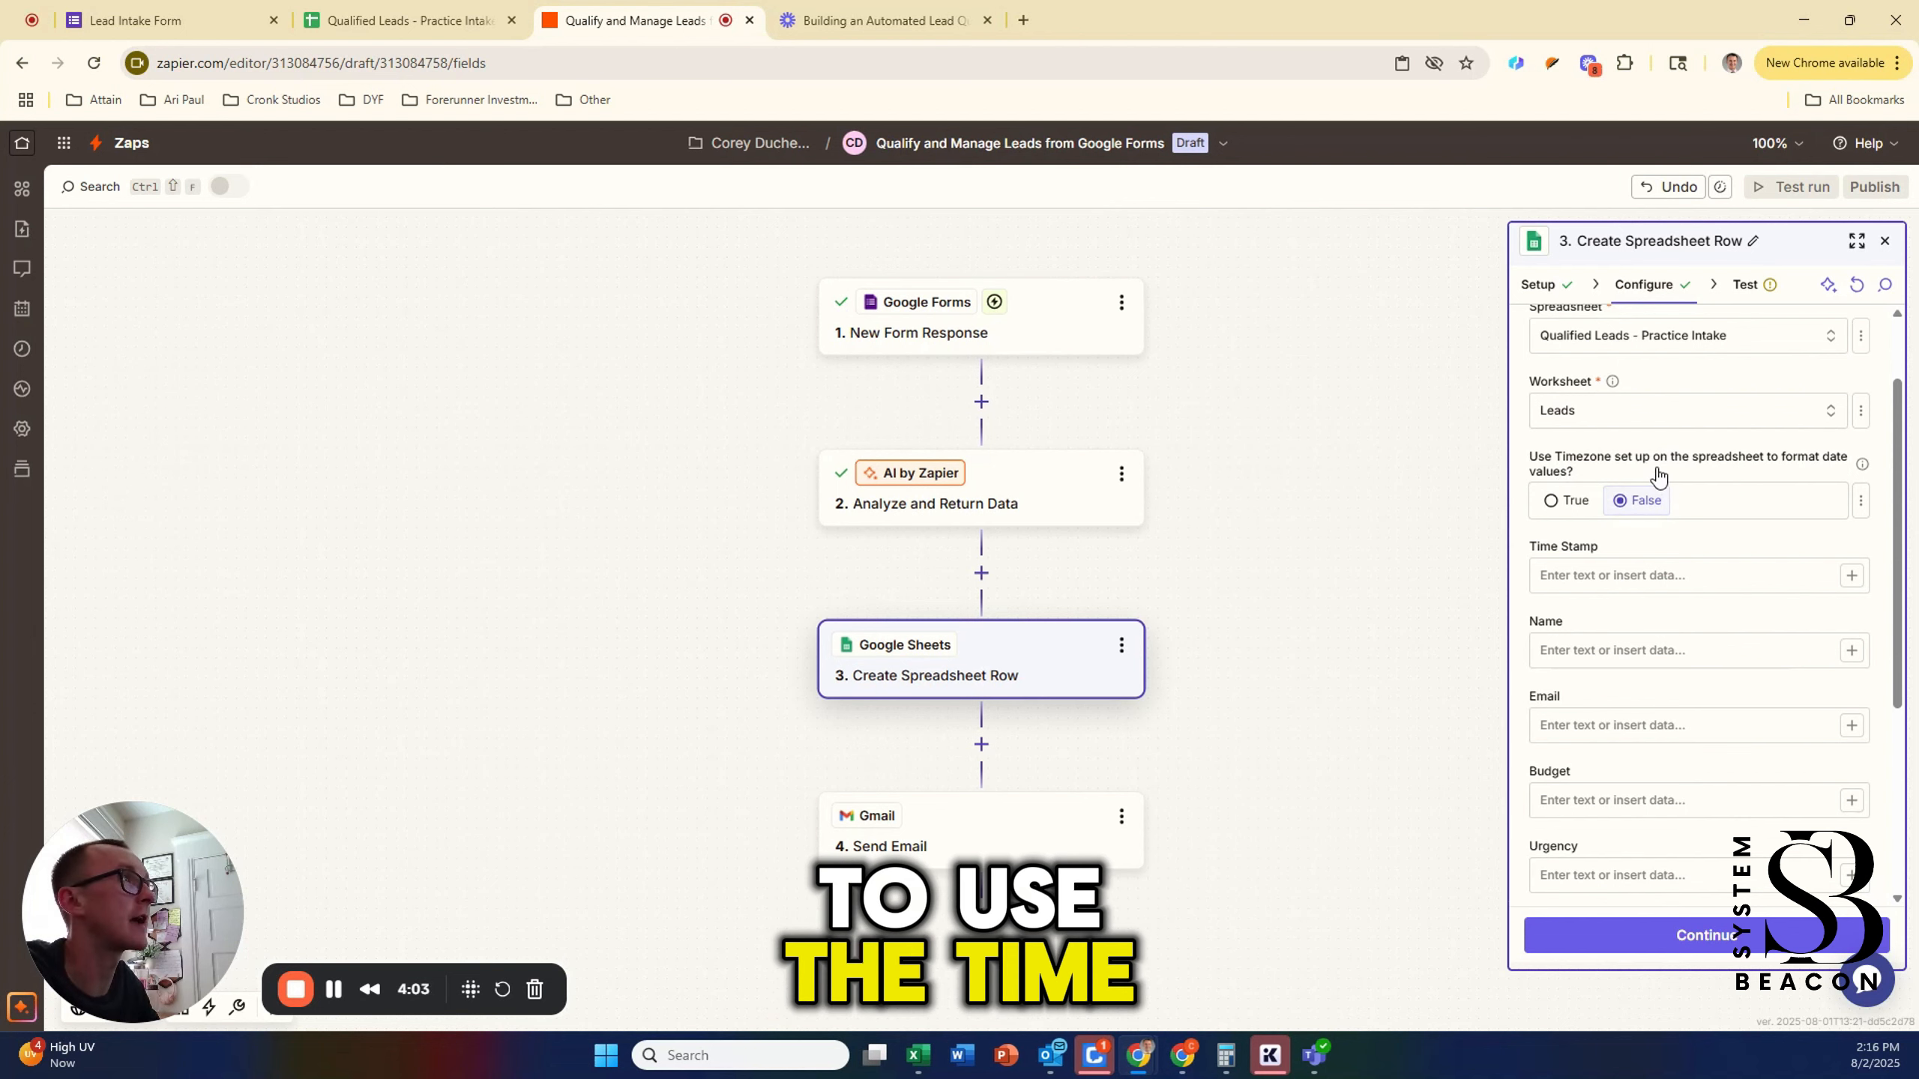
click(1550, 502)
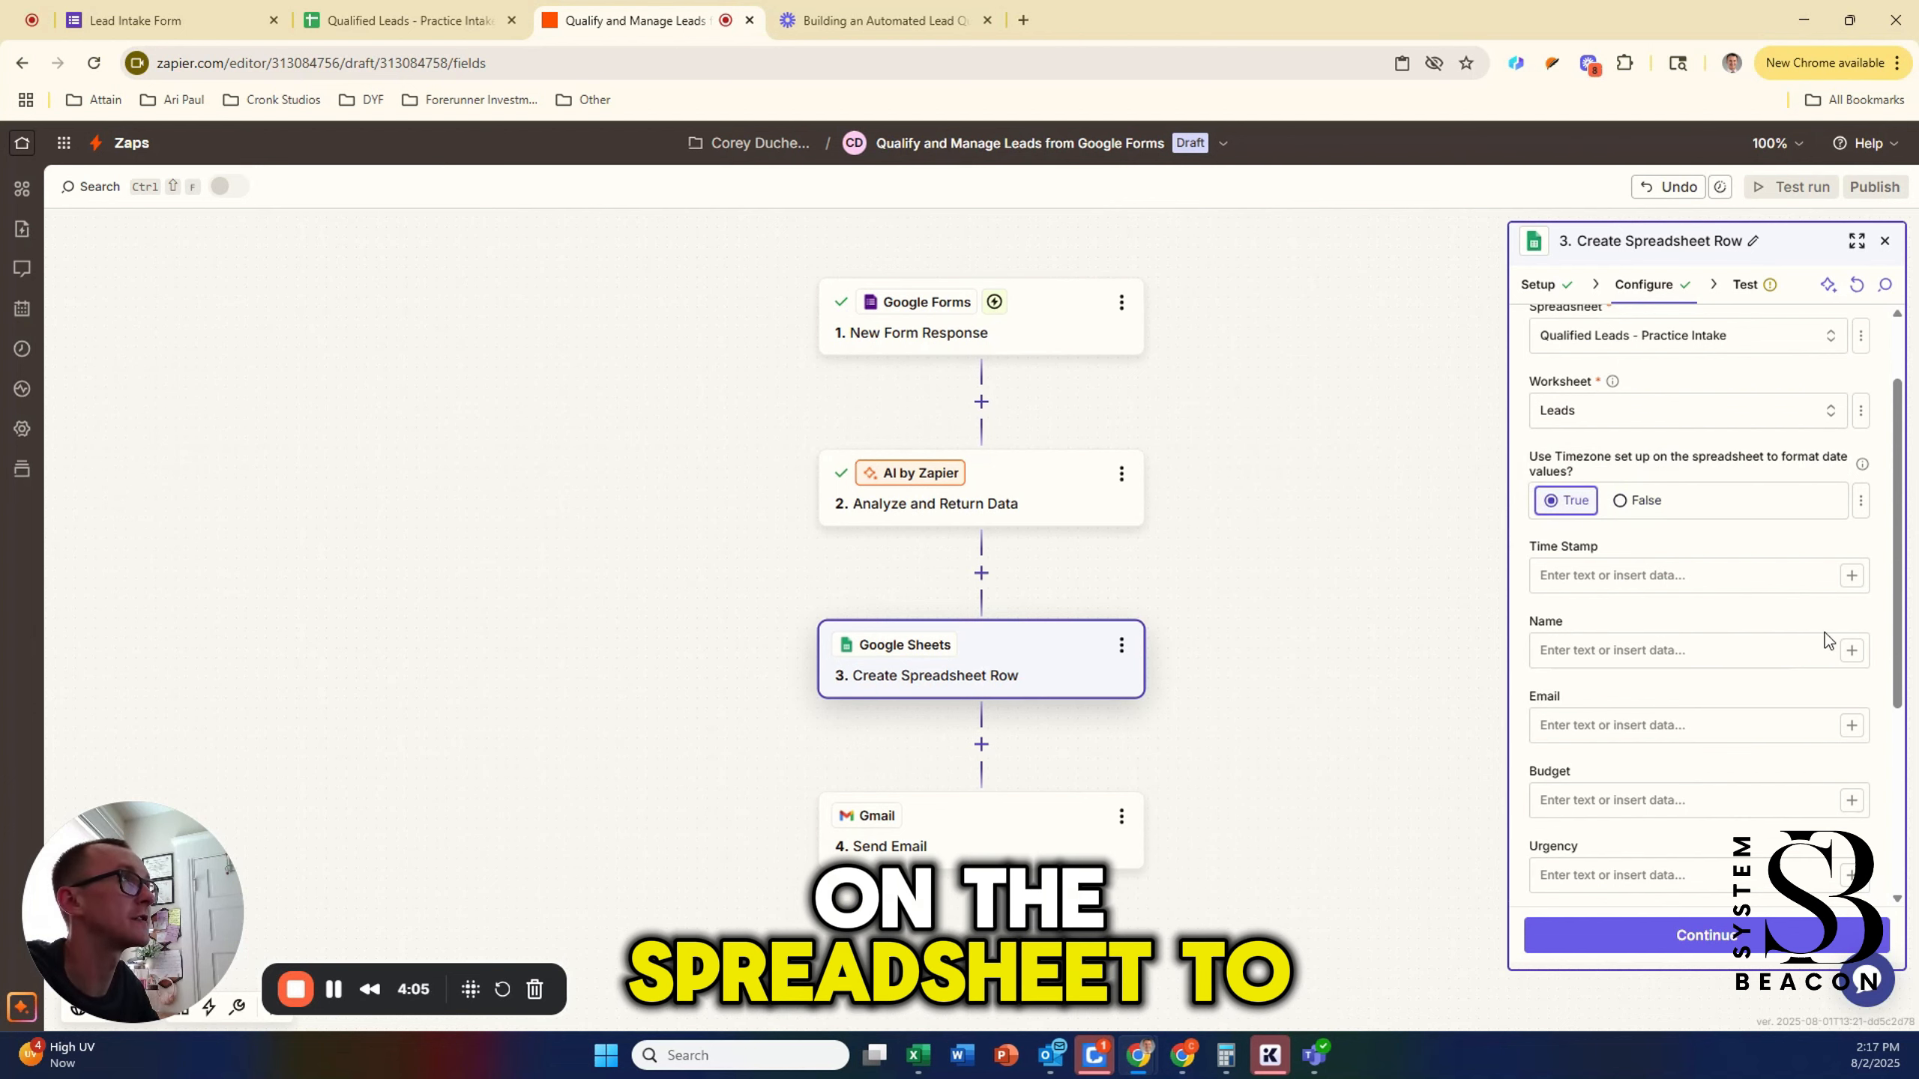
click(1644, 574)
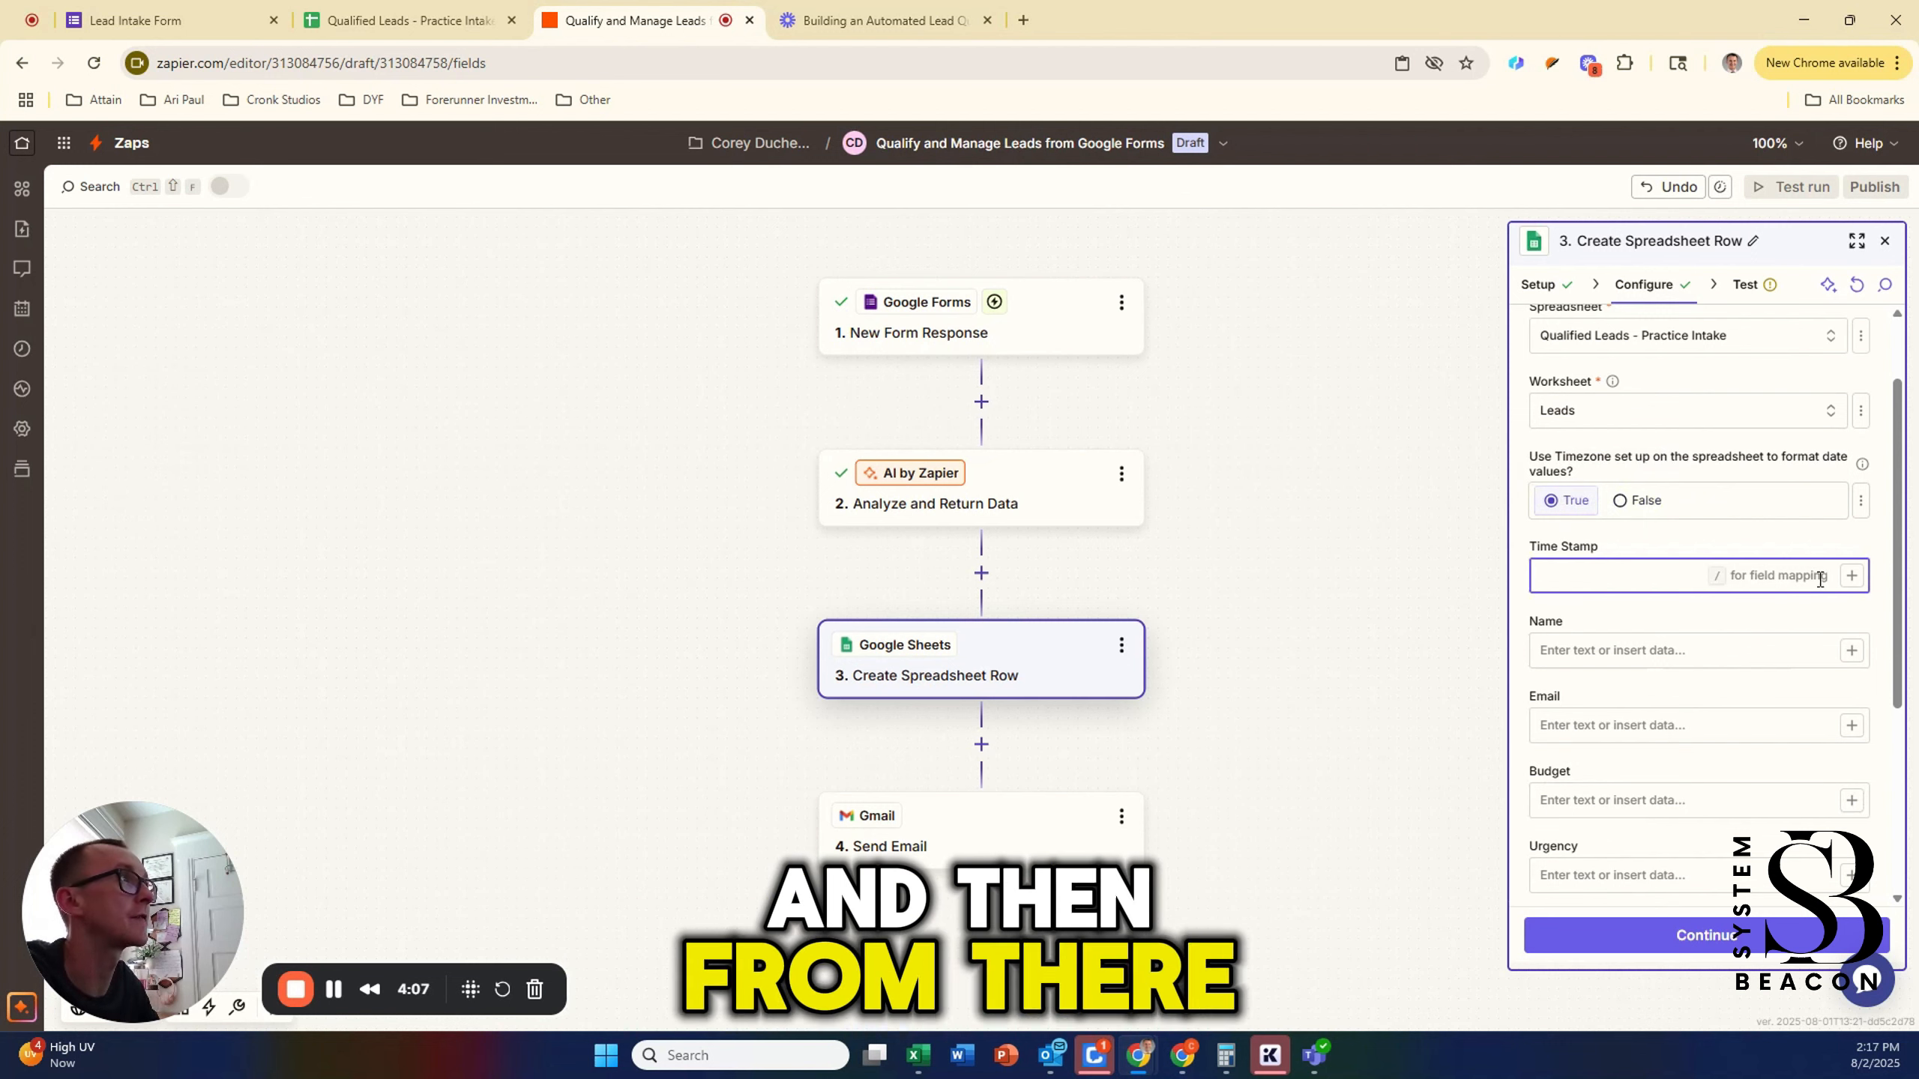
click(1851, 578)
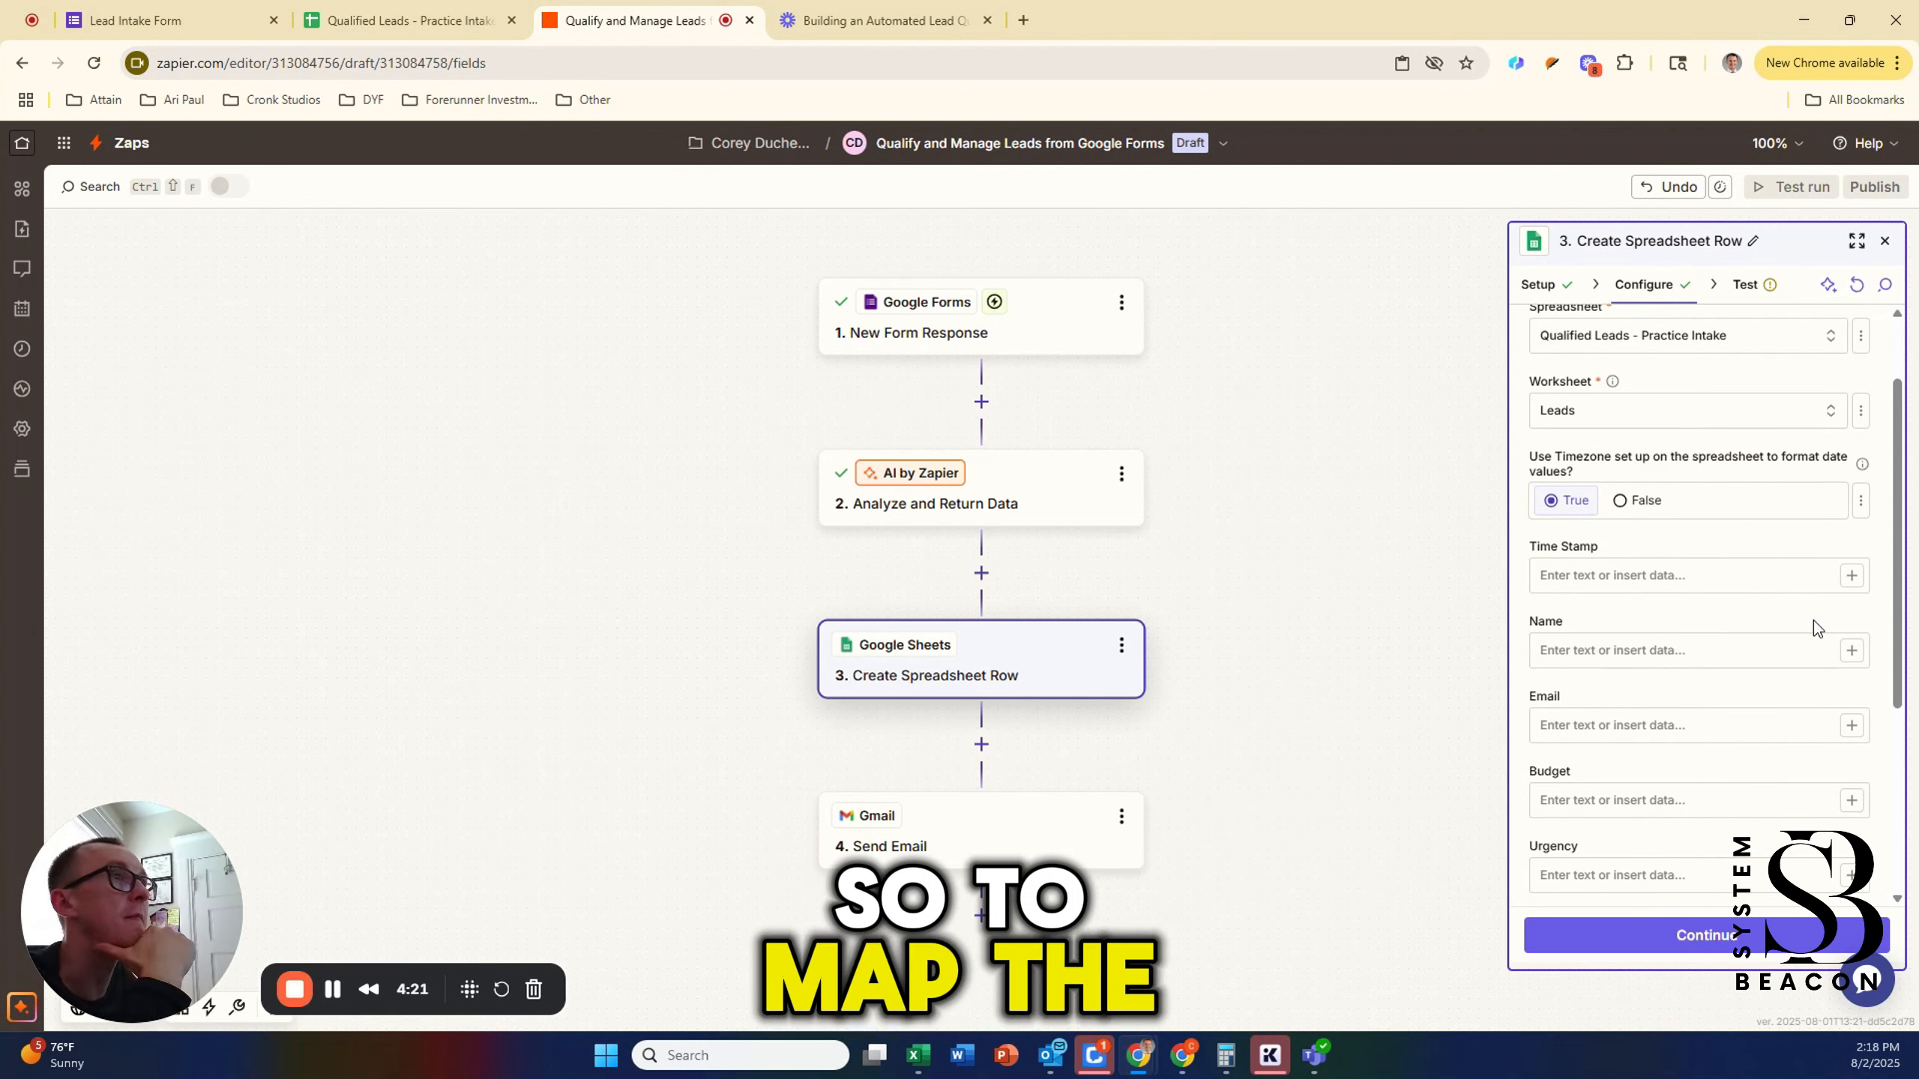
Step: Map the form's Create Time, Name and Email Address into Time Stamp, Name and Email
click(1851, 575)
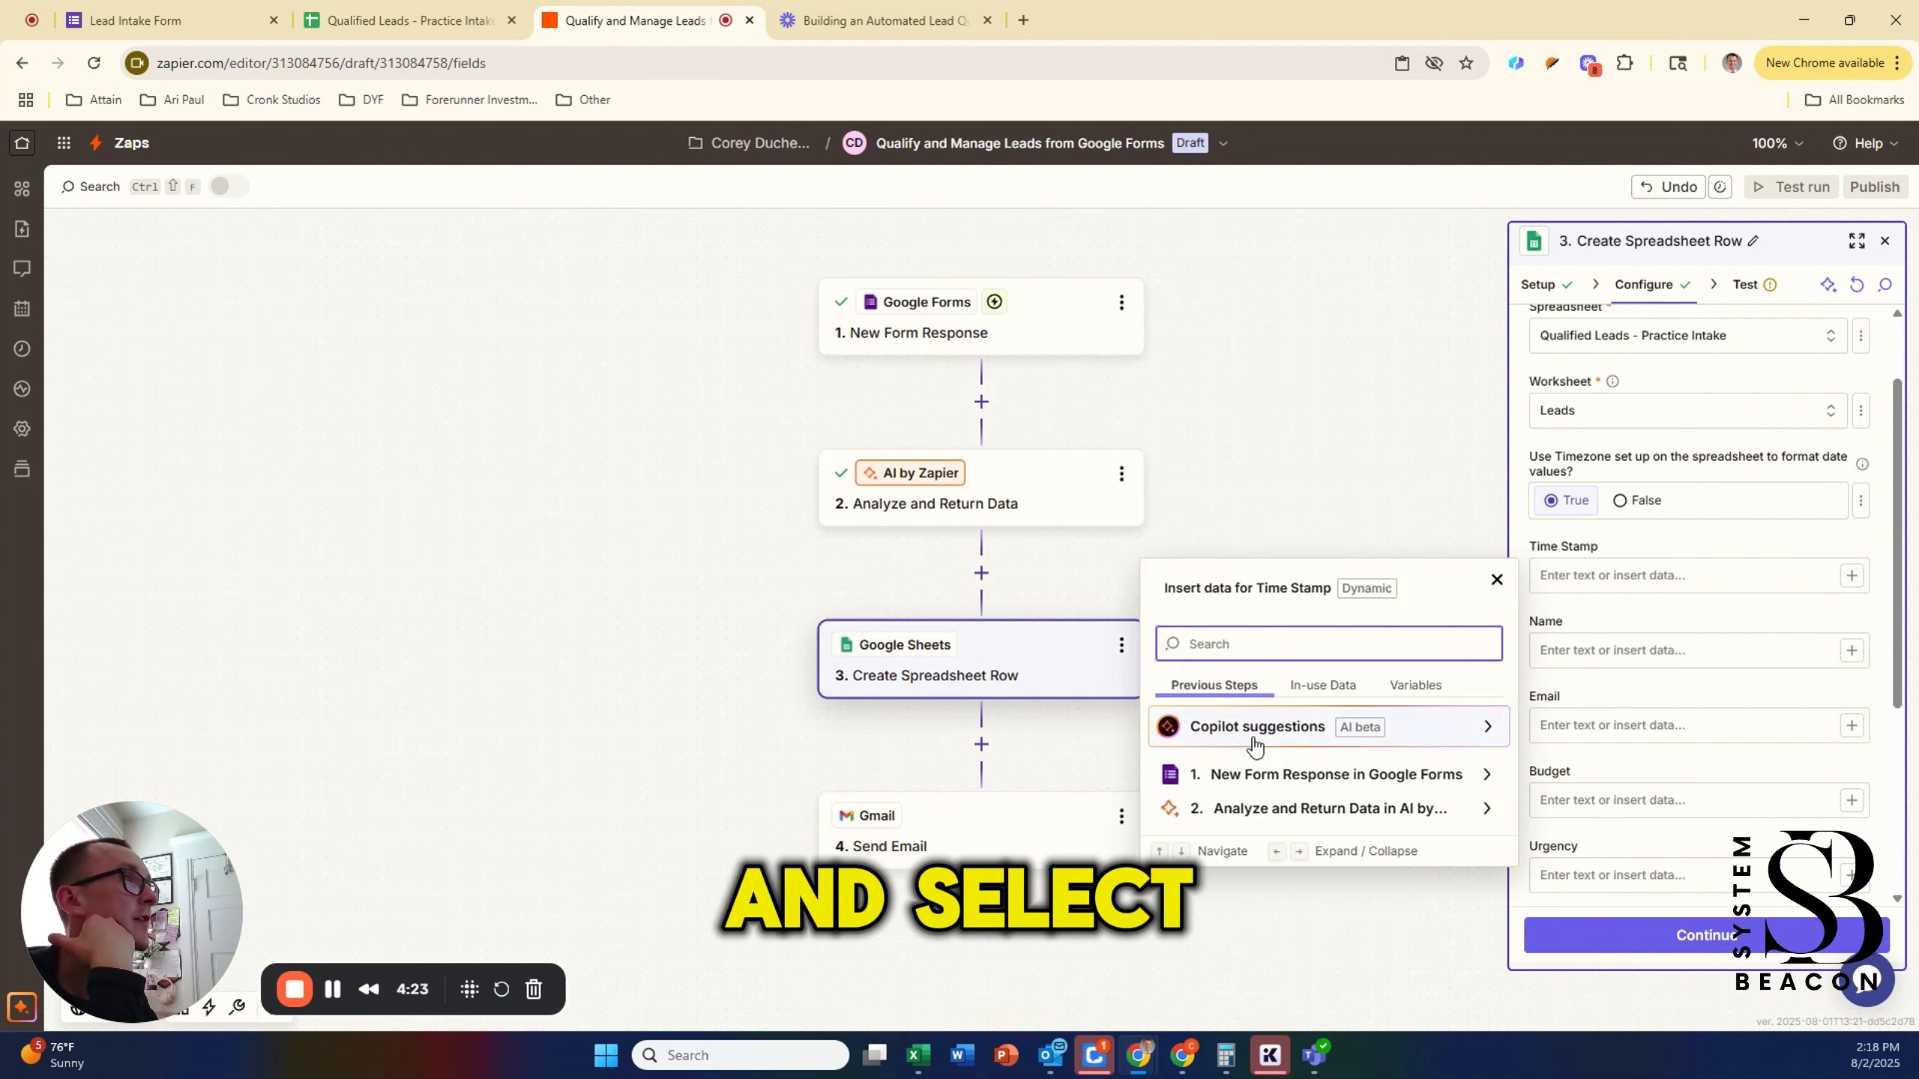
click(1277, 787)
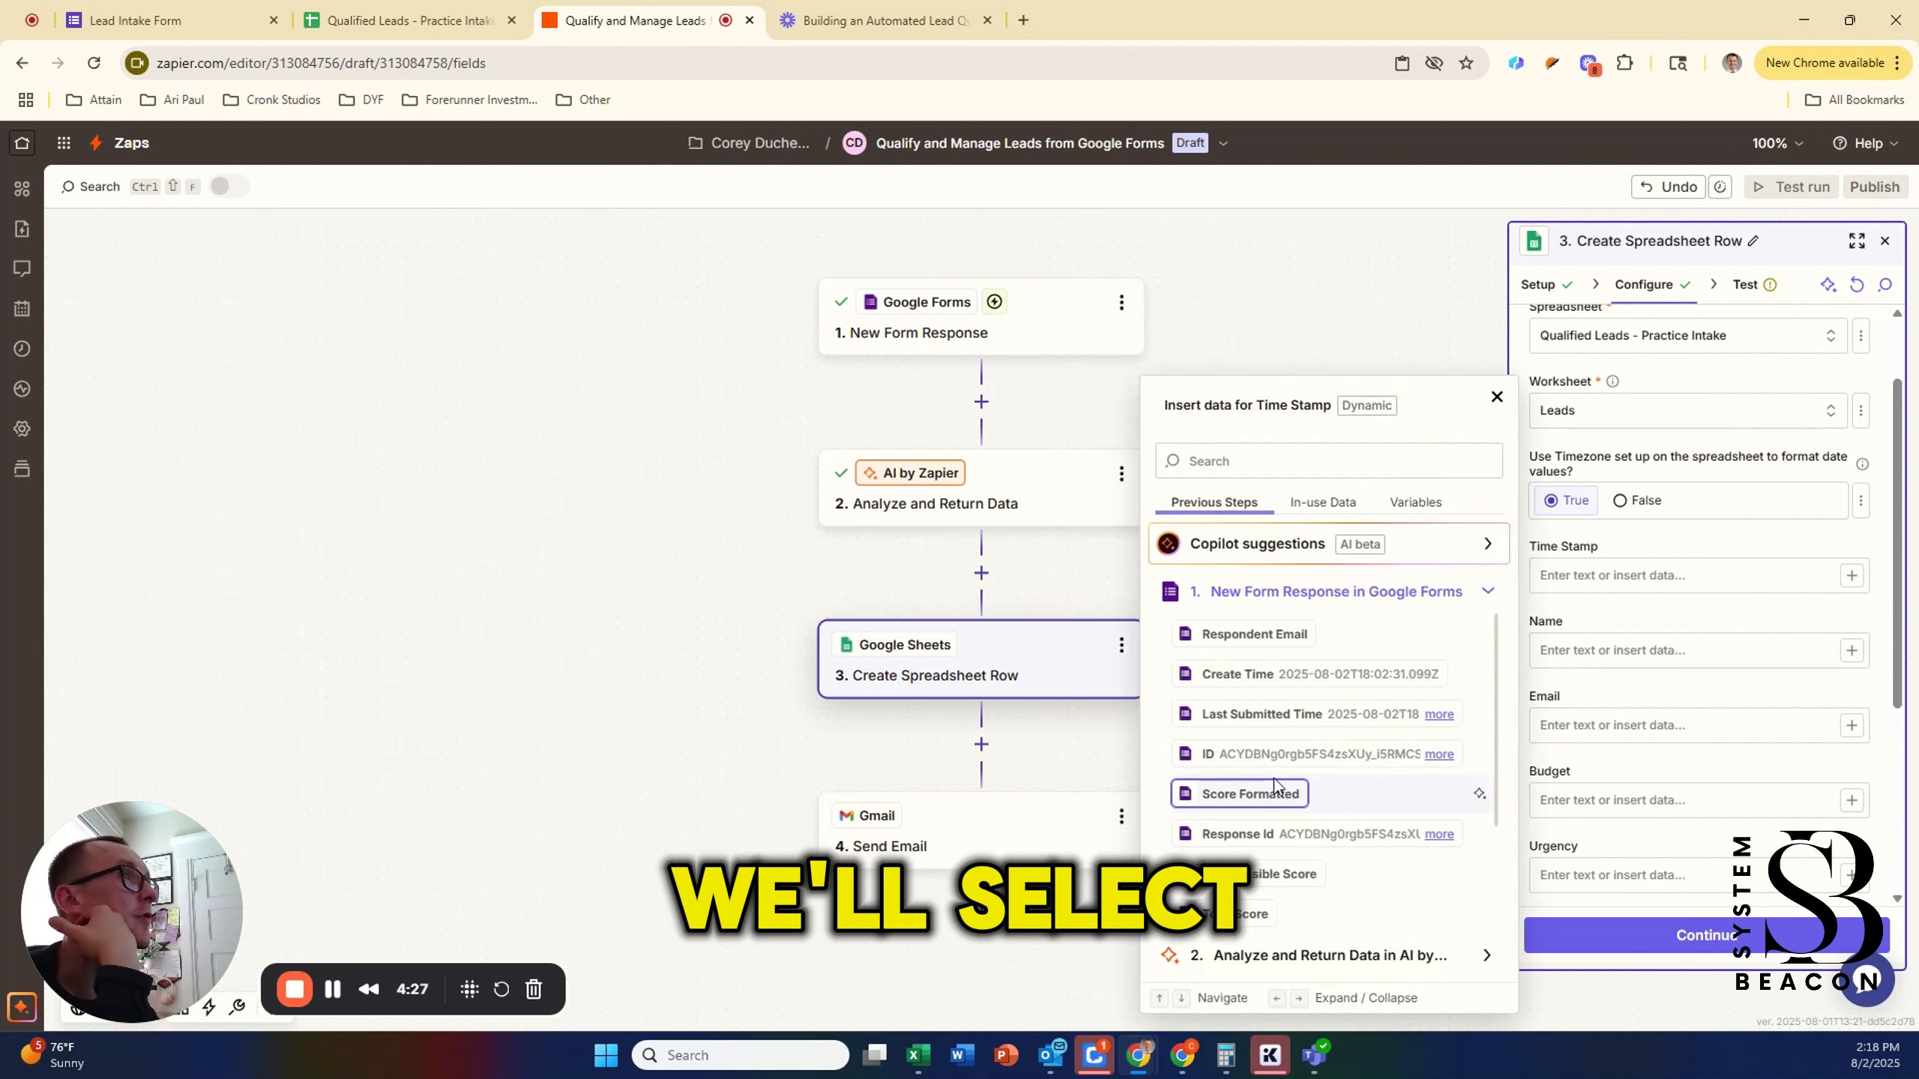
click(1287, 681)
click(1662, 656)
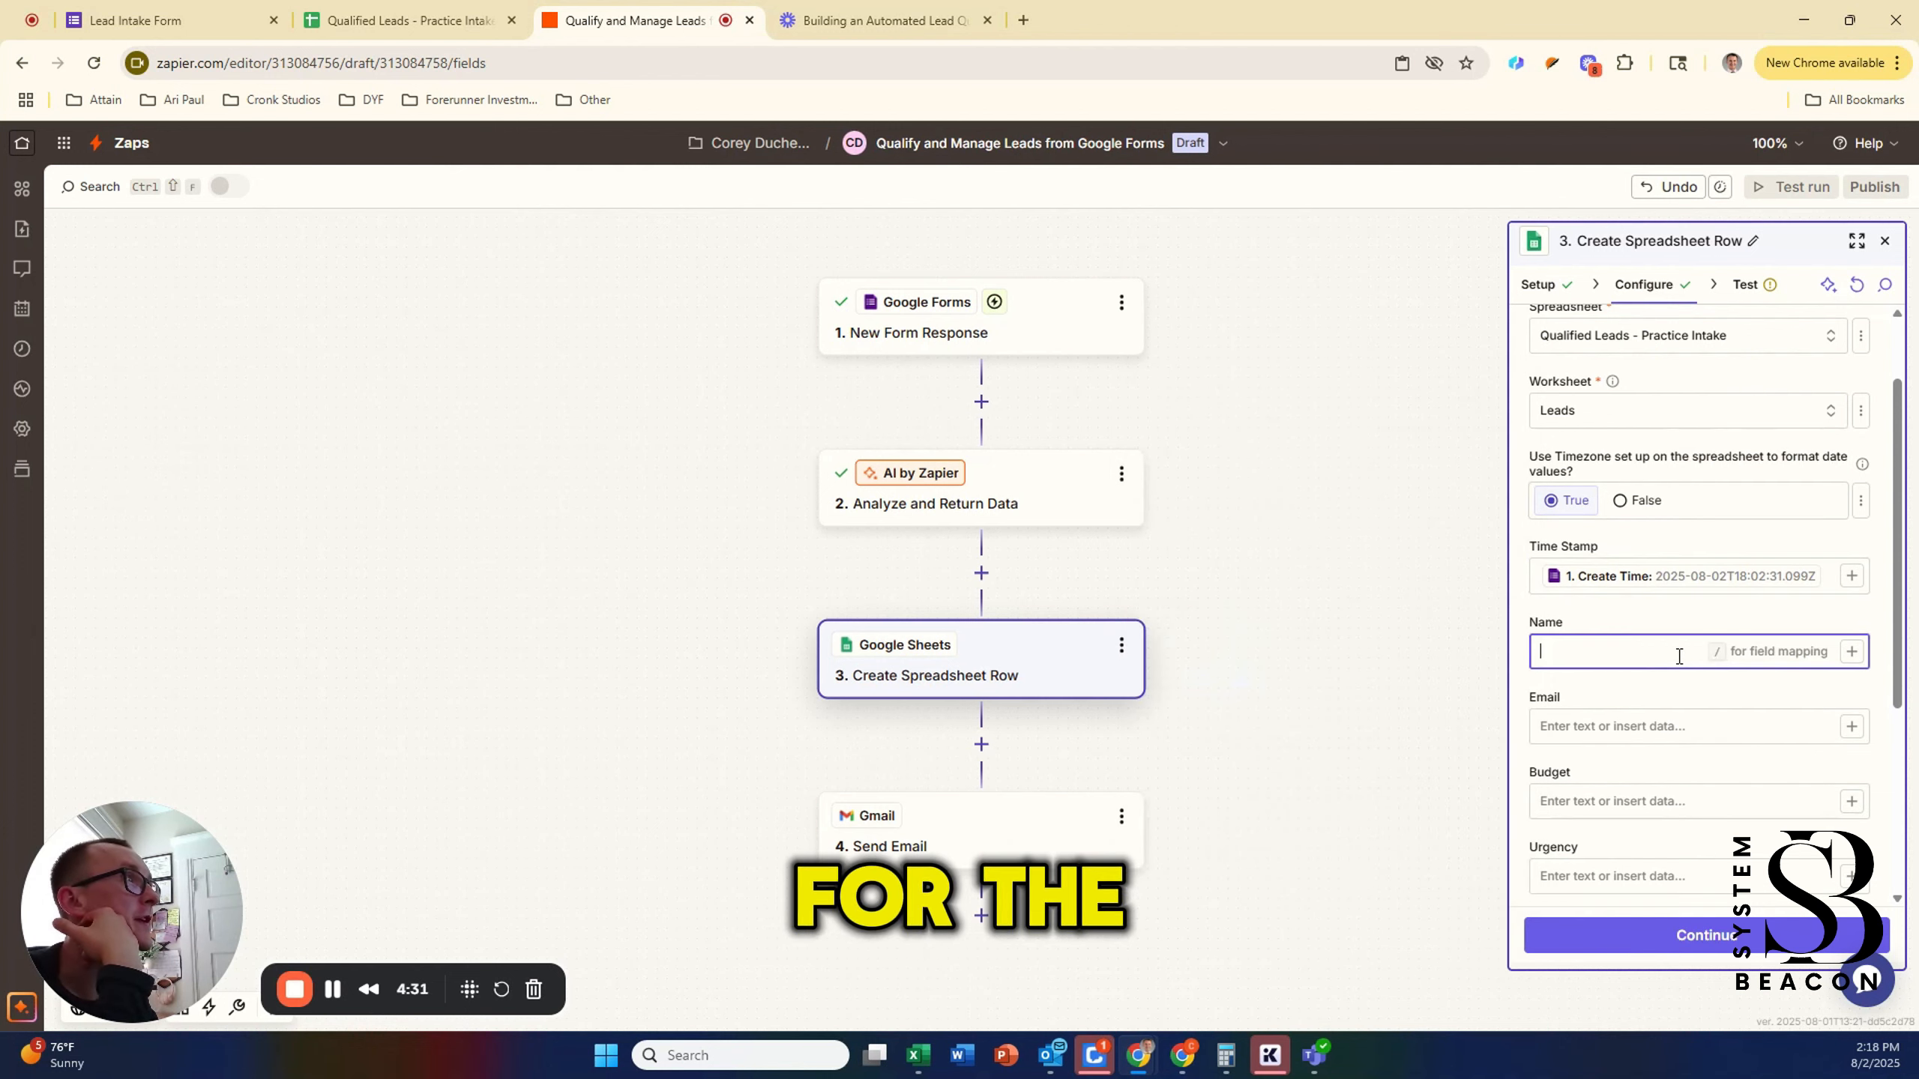
click(1851, 651)
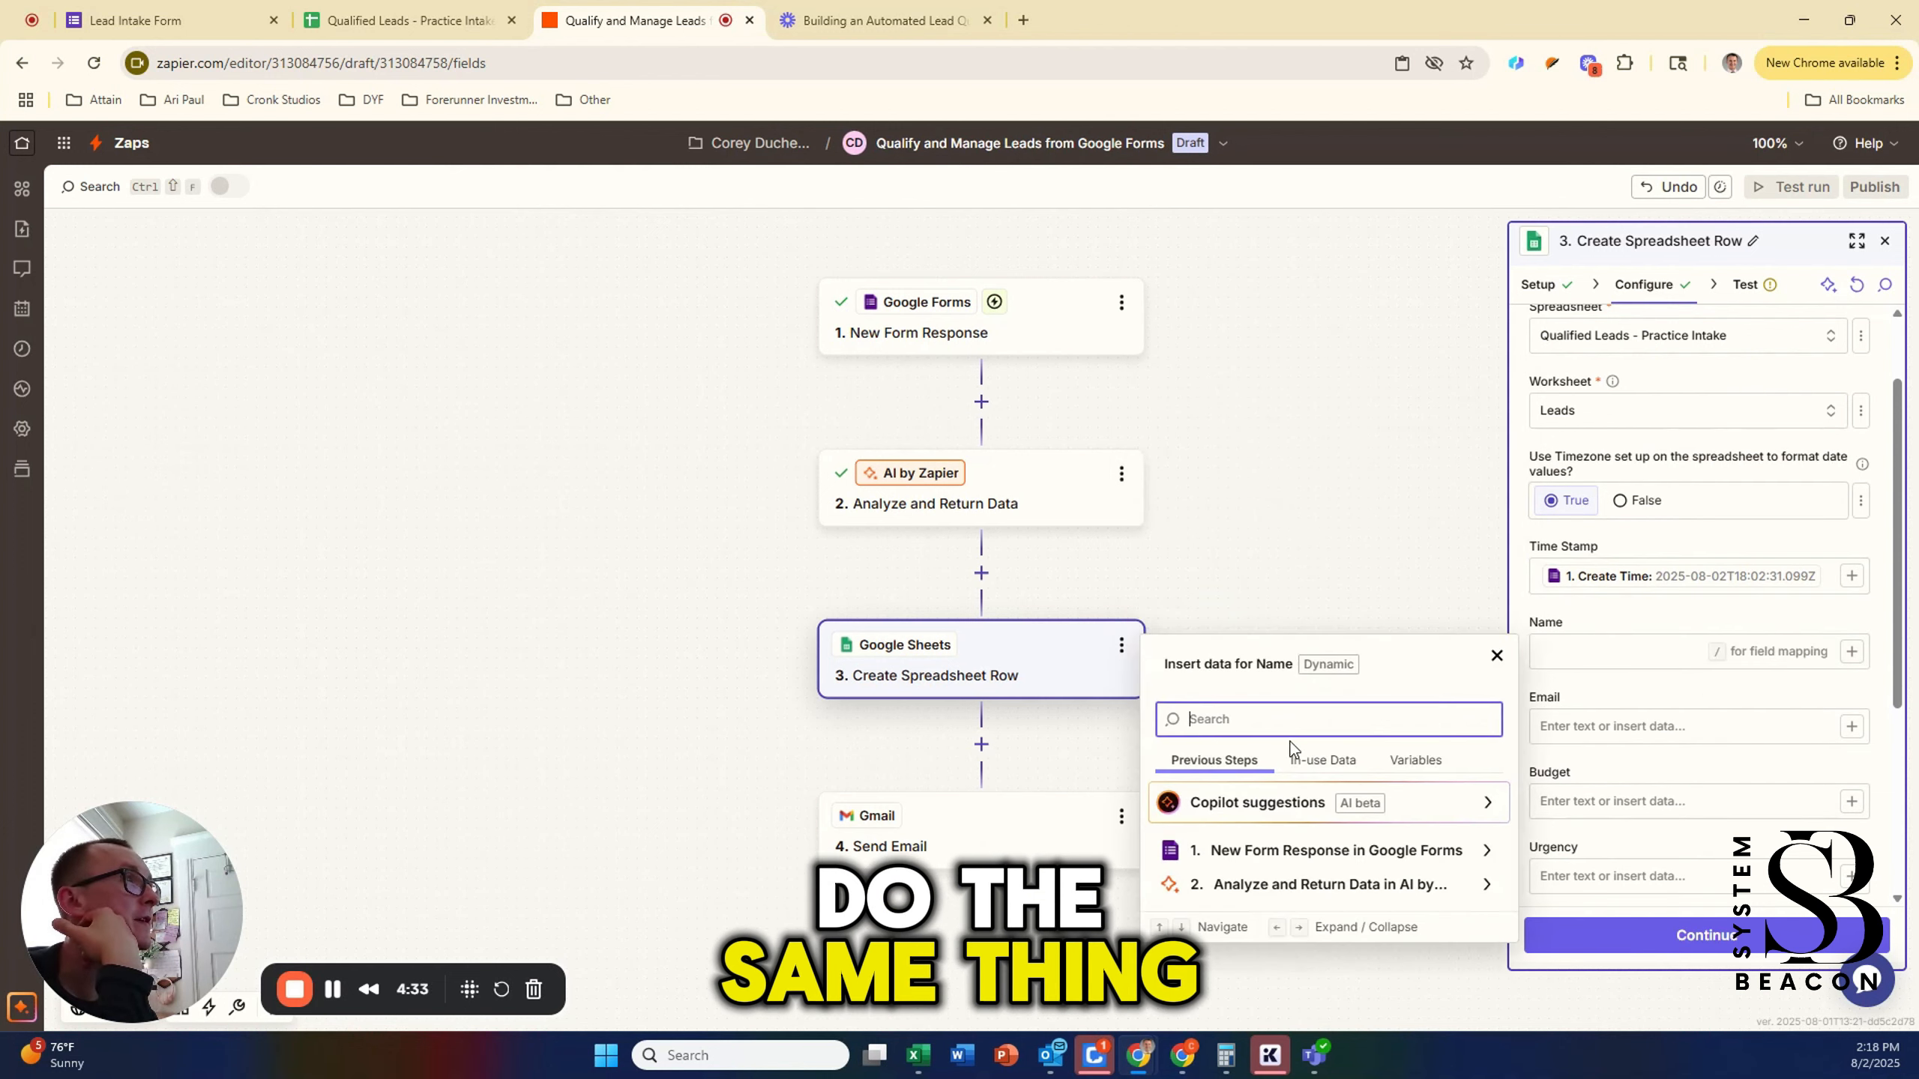
click(1474, 852)
scroll(1286, 792, down, 1)
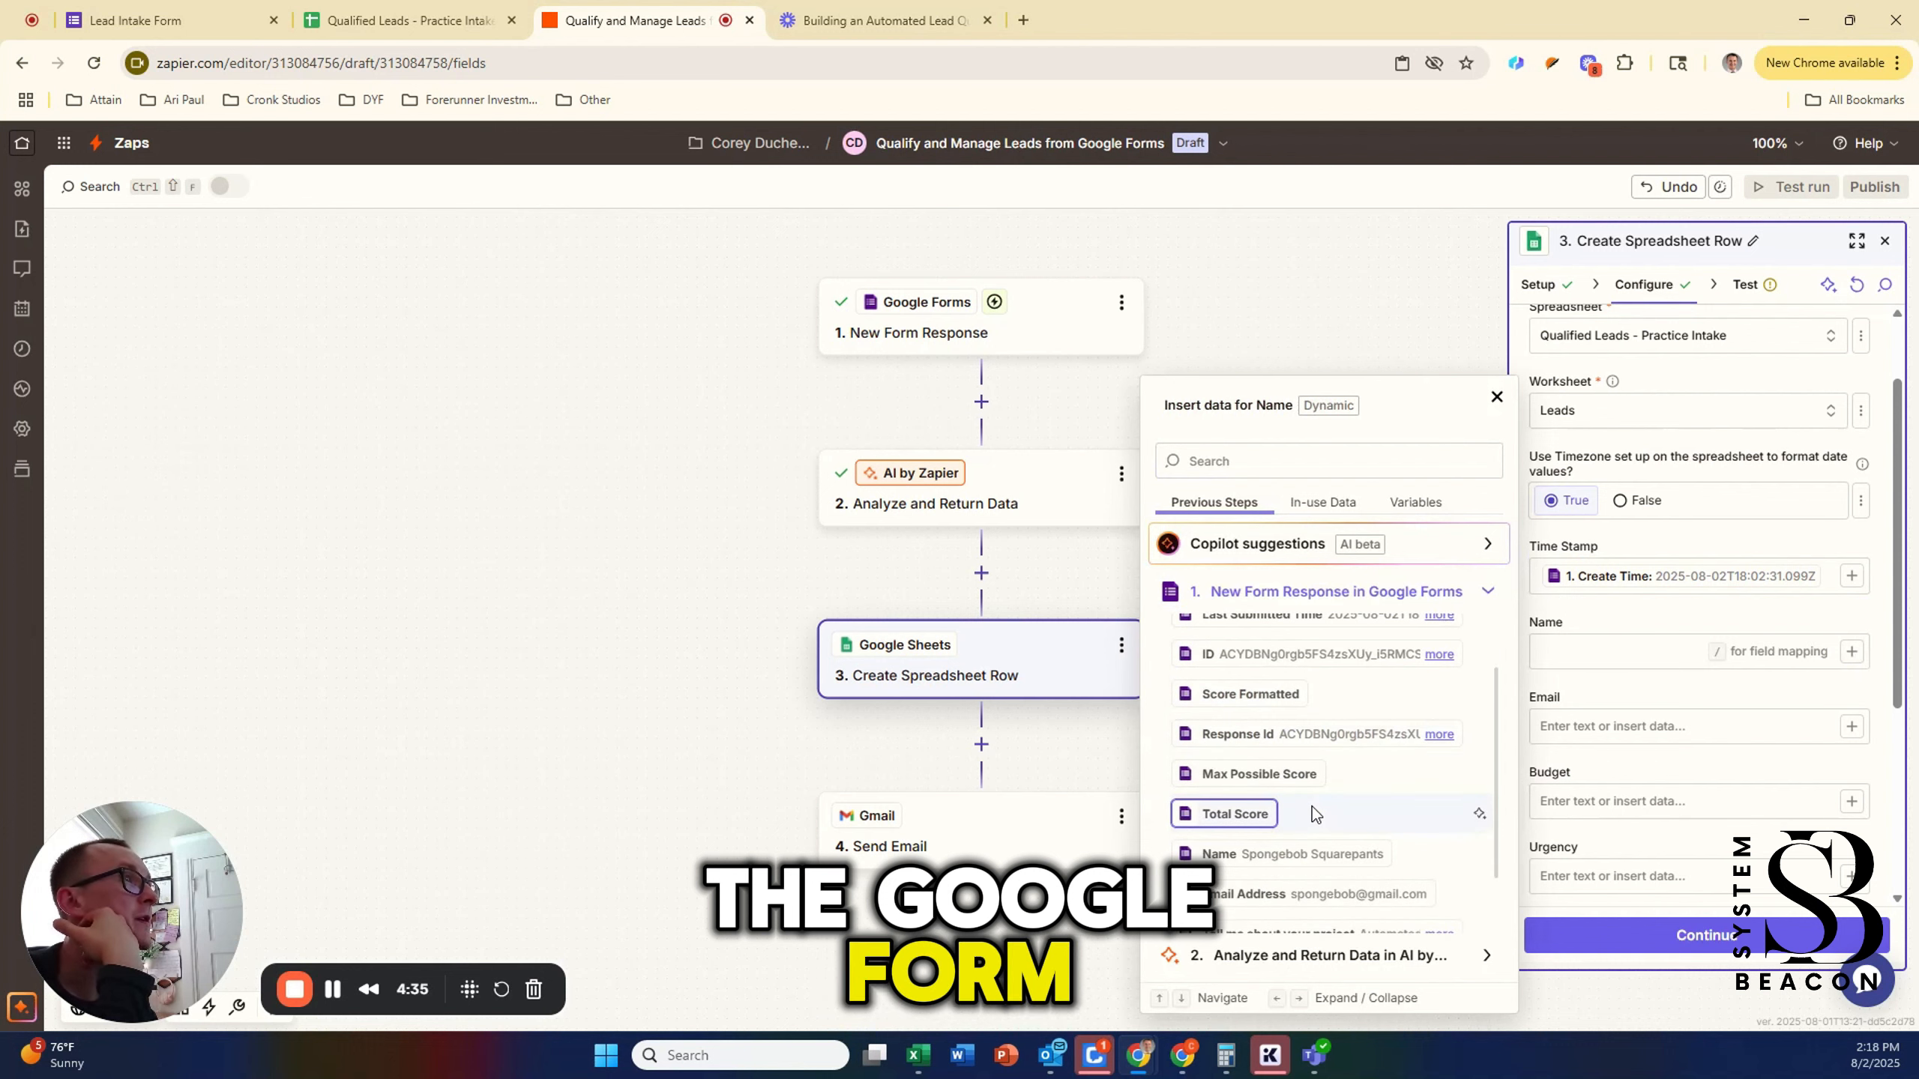
click(1300, 854)
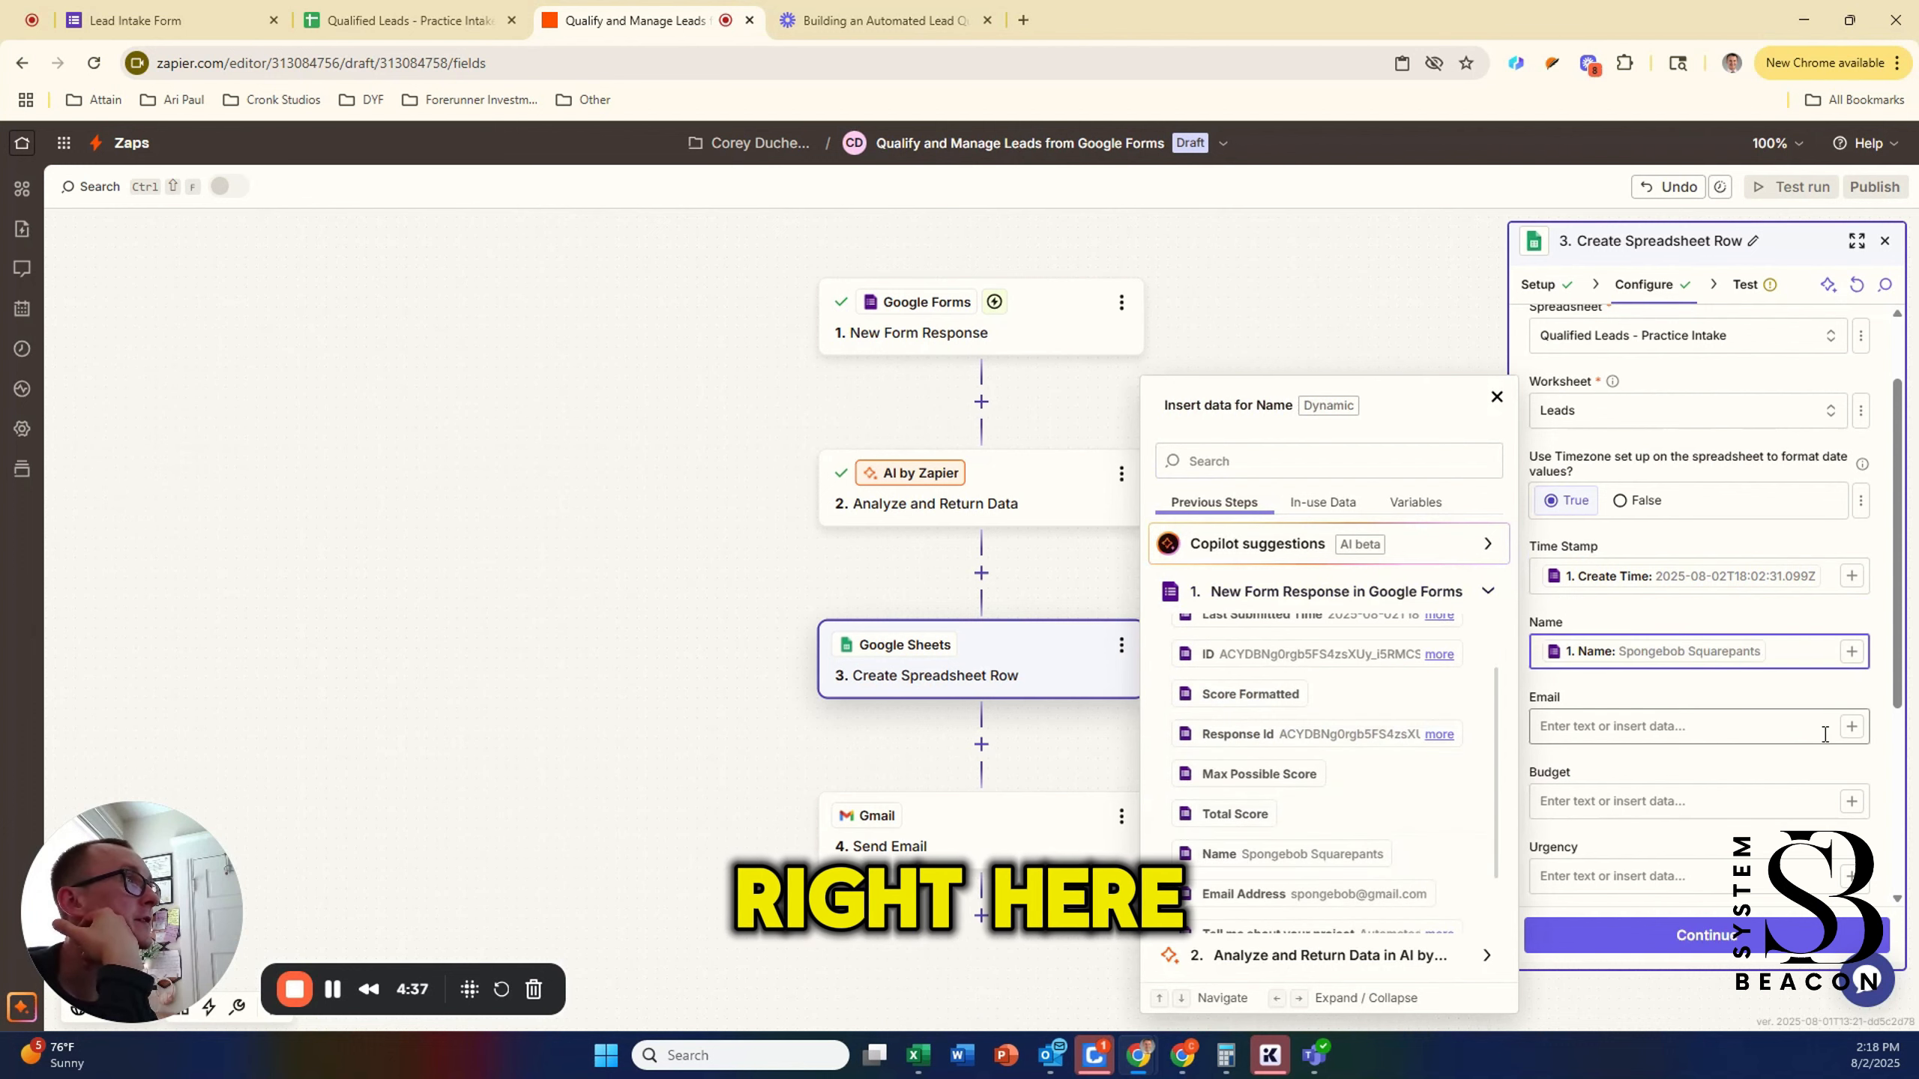
click(1851, 727)
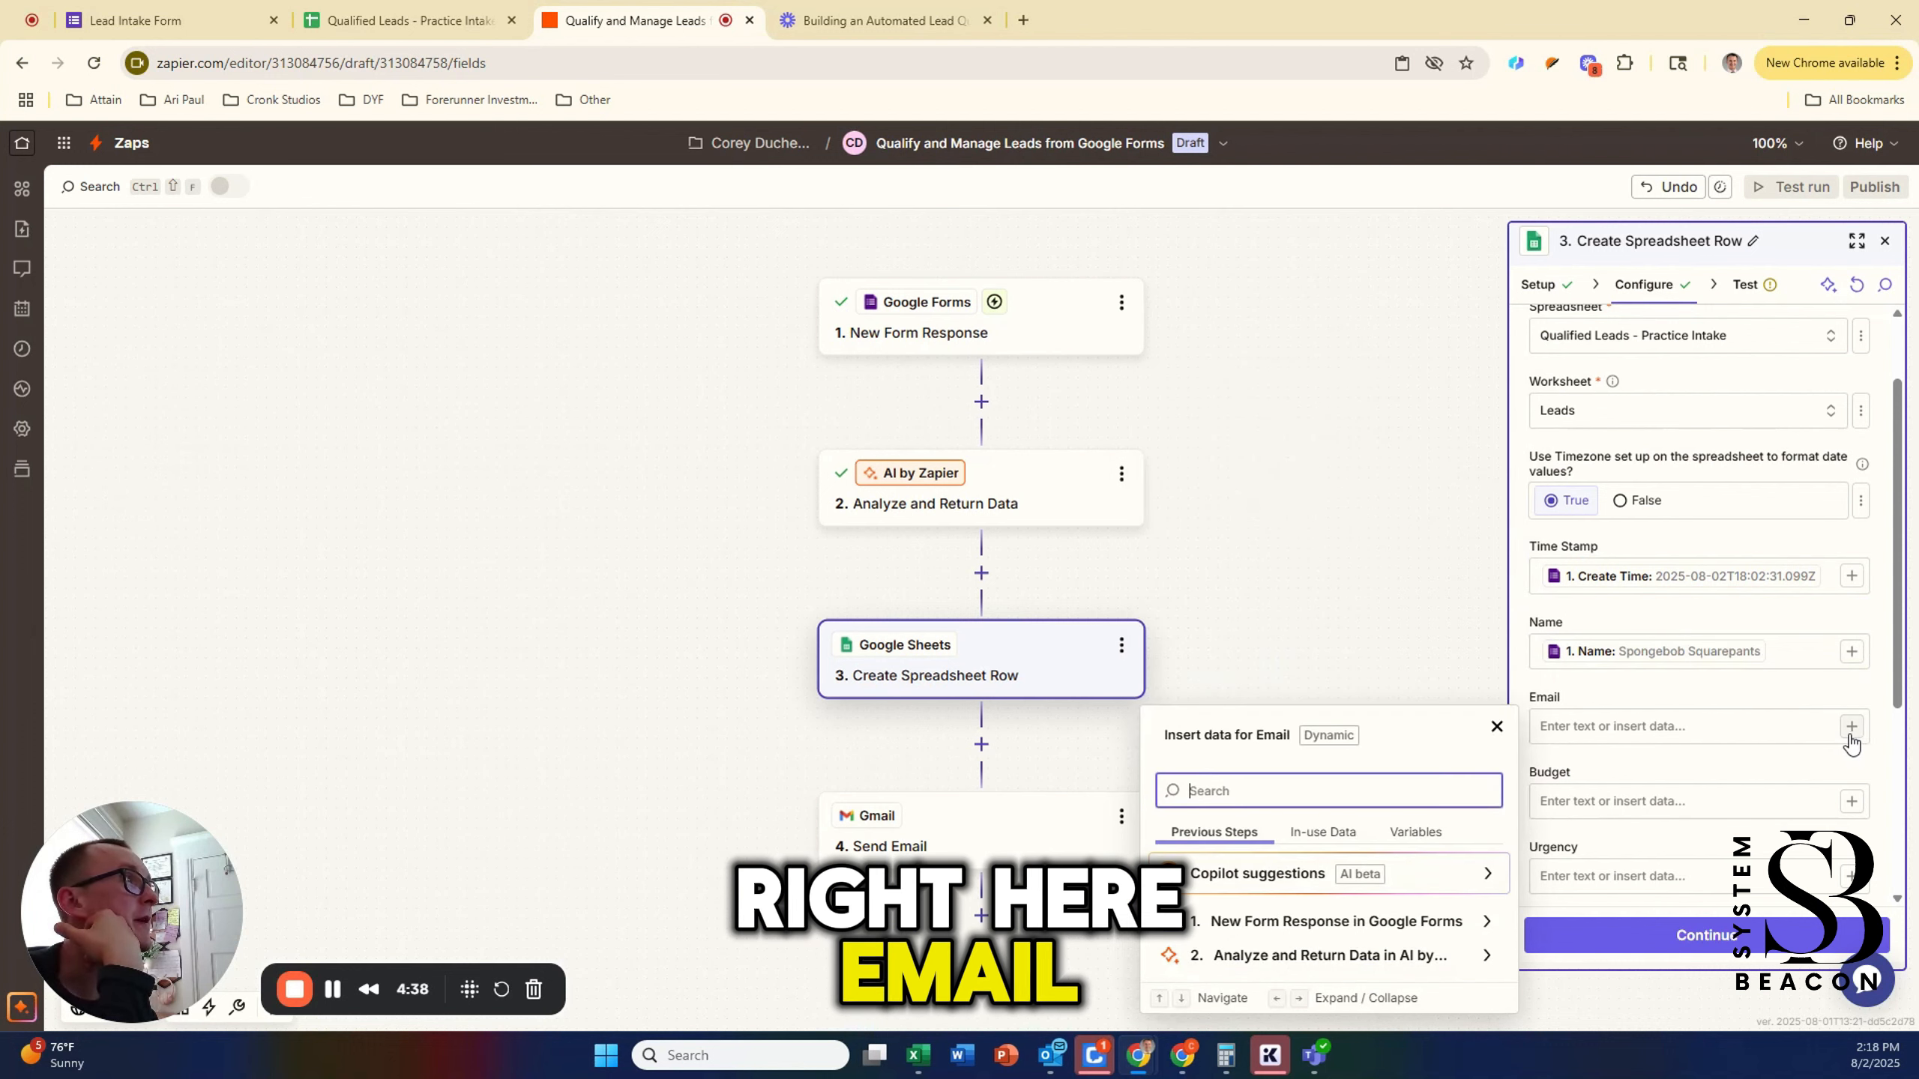
click(1387, 930)
scroll(1341, 732, down, 2)
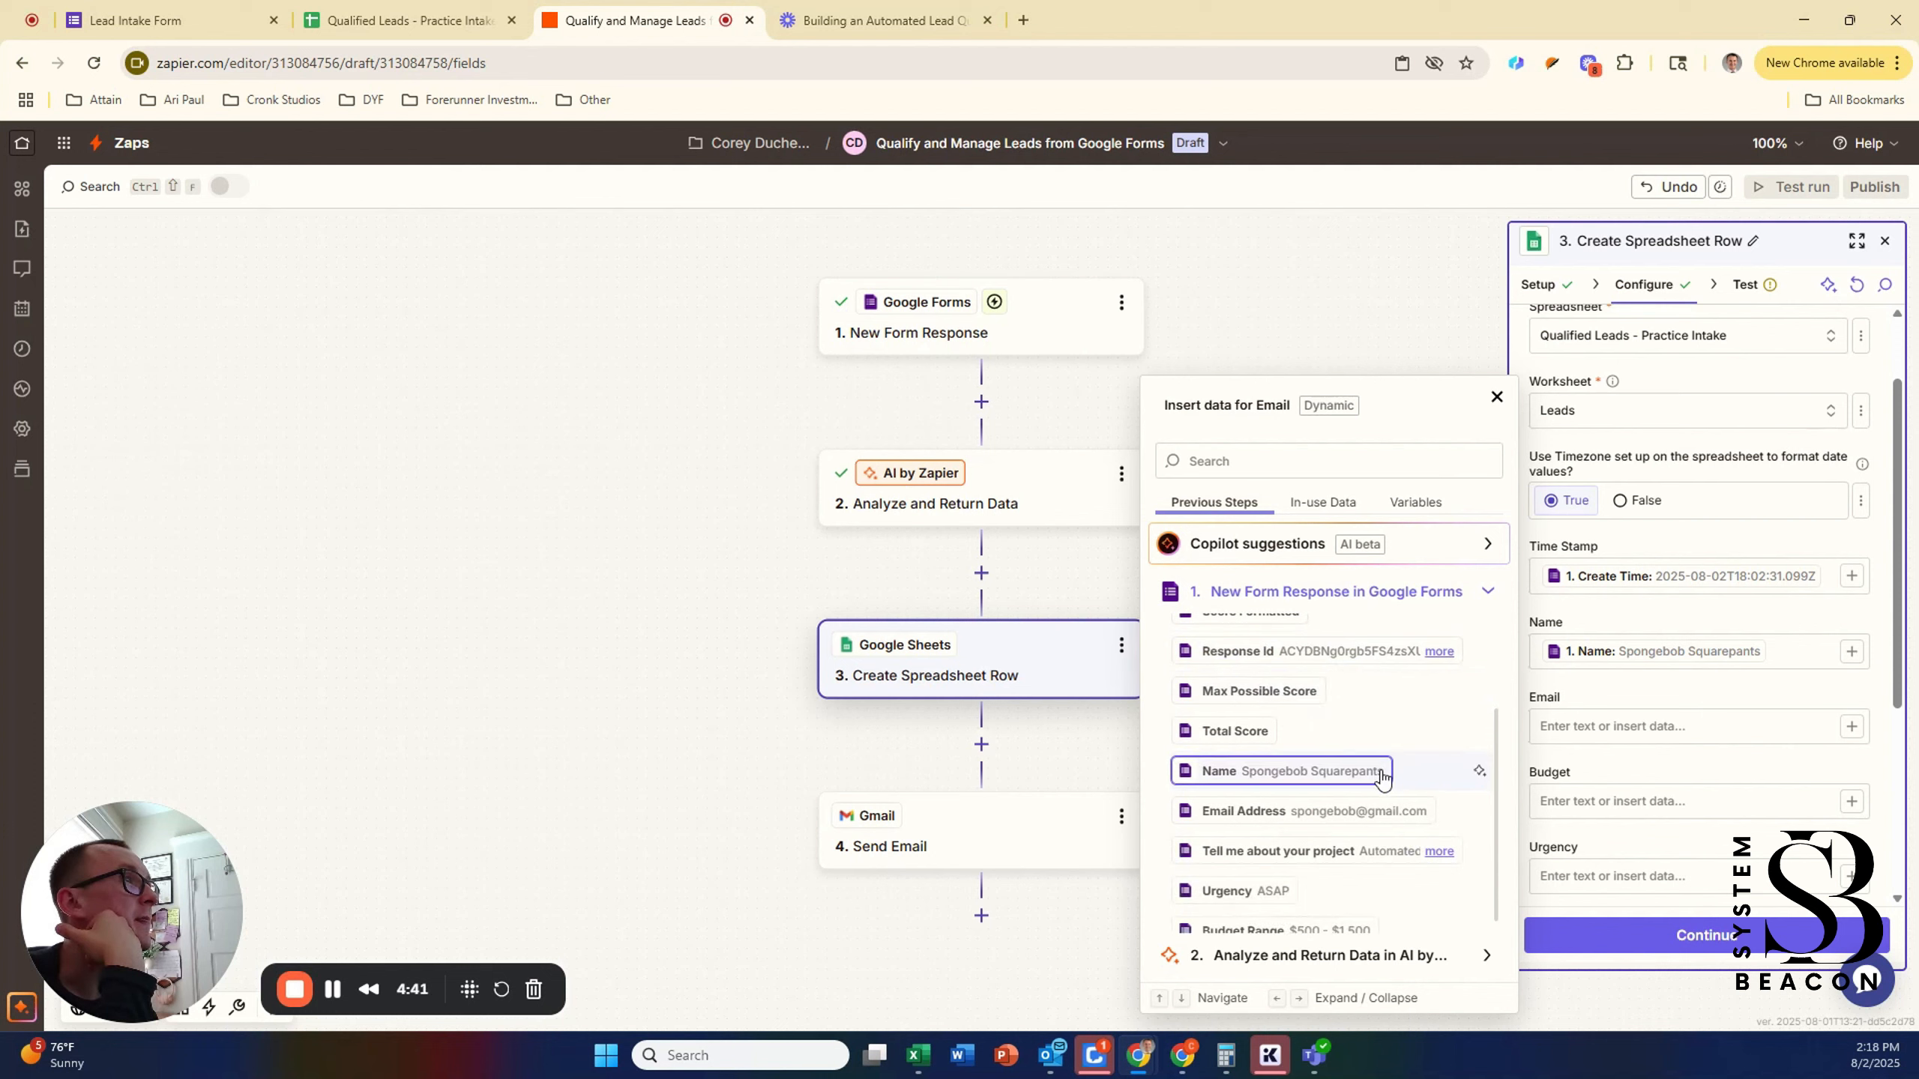
click(1319, 816)
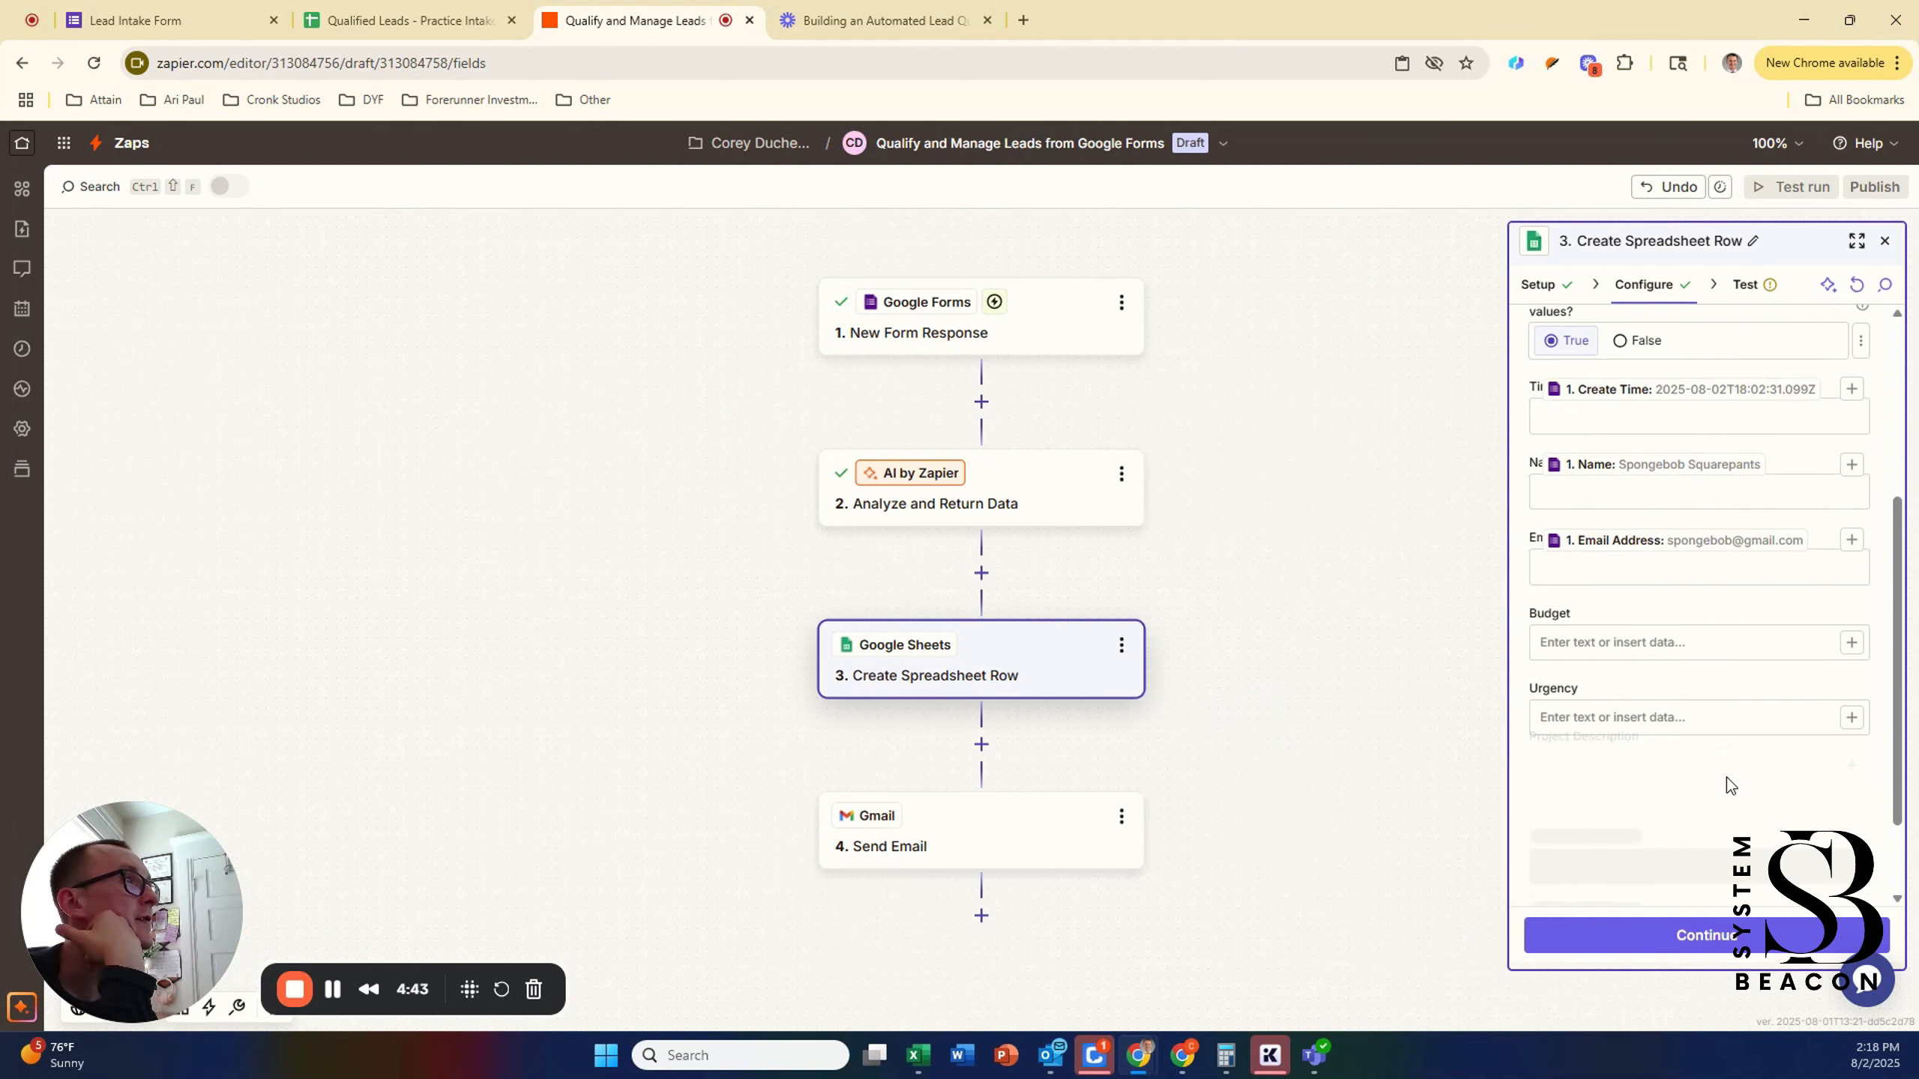
Step: Map the form's Budget Range, Urgency and project answers into Budget, Urgency and Project Description
click(1850, 579)
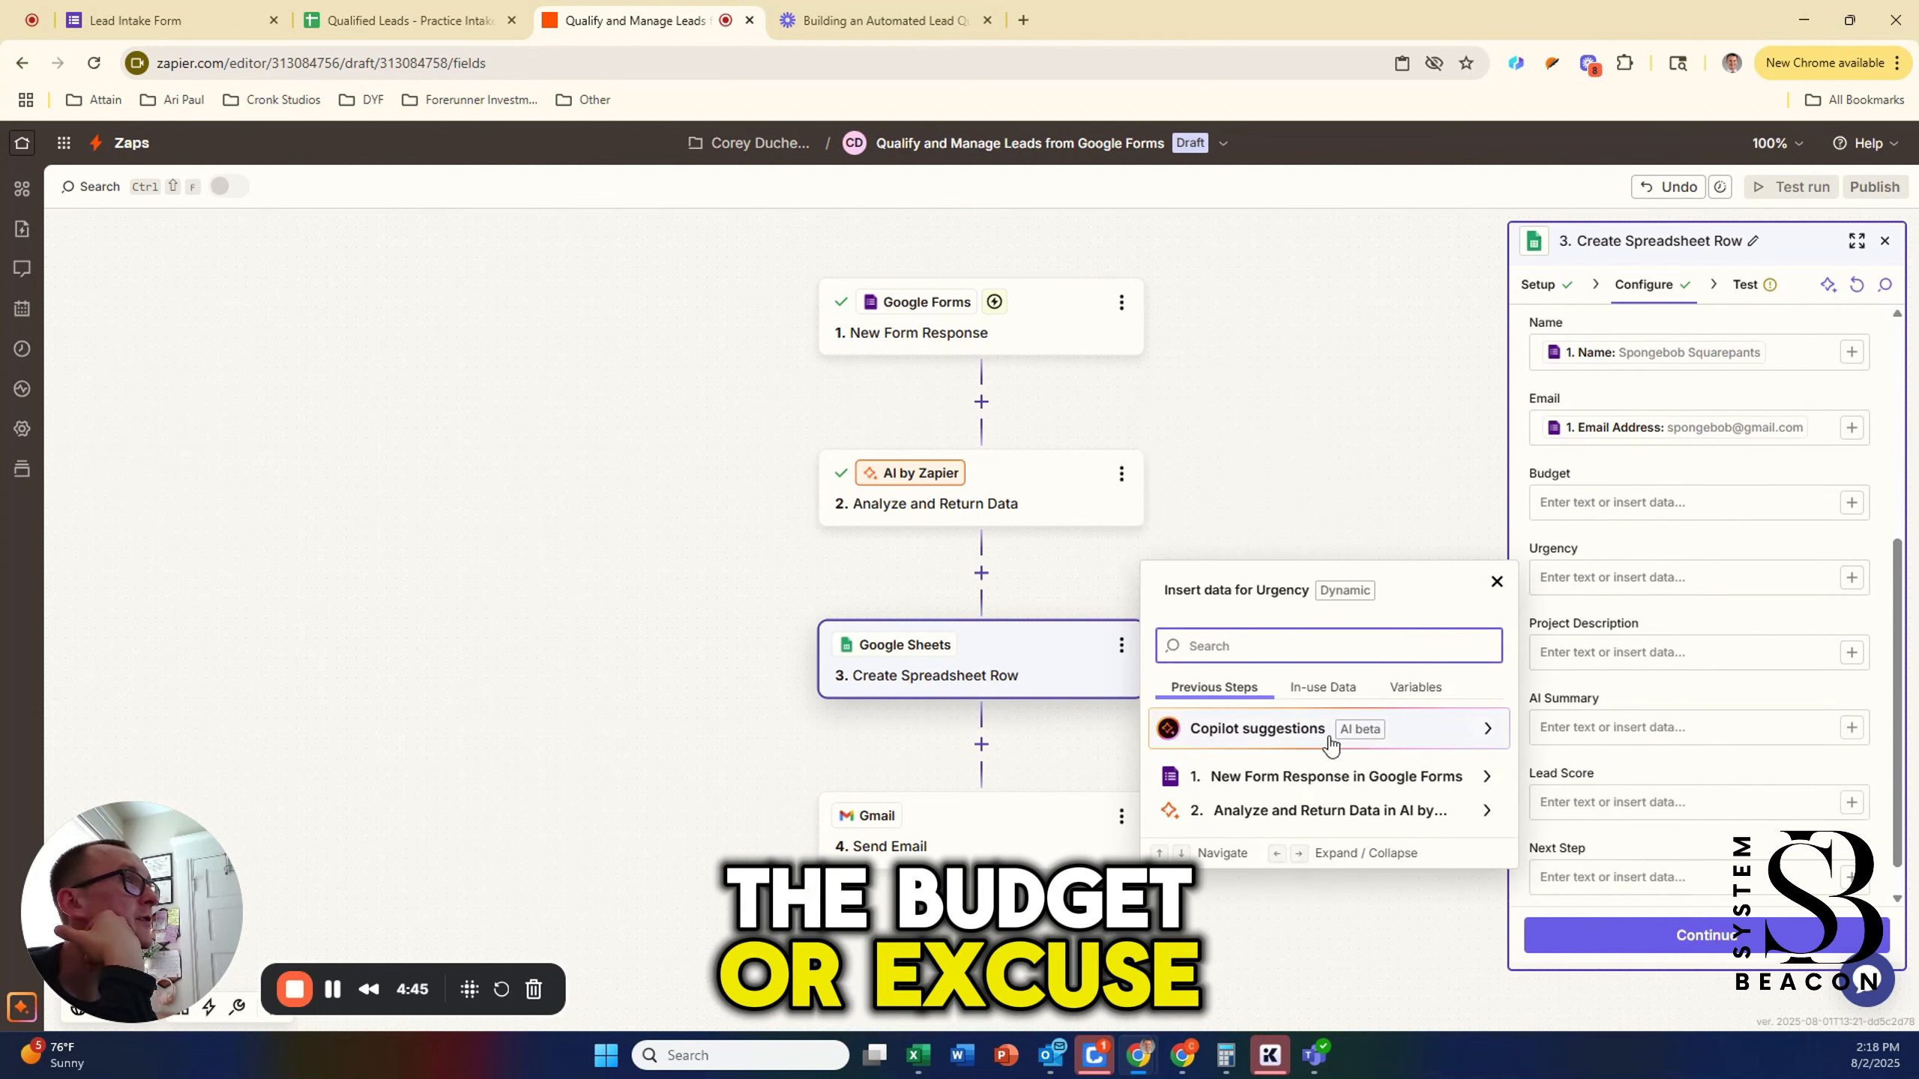
click(1850, 503)
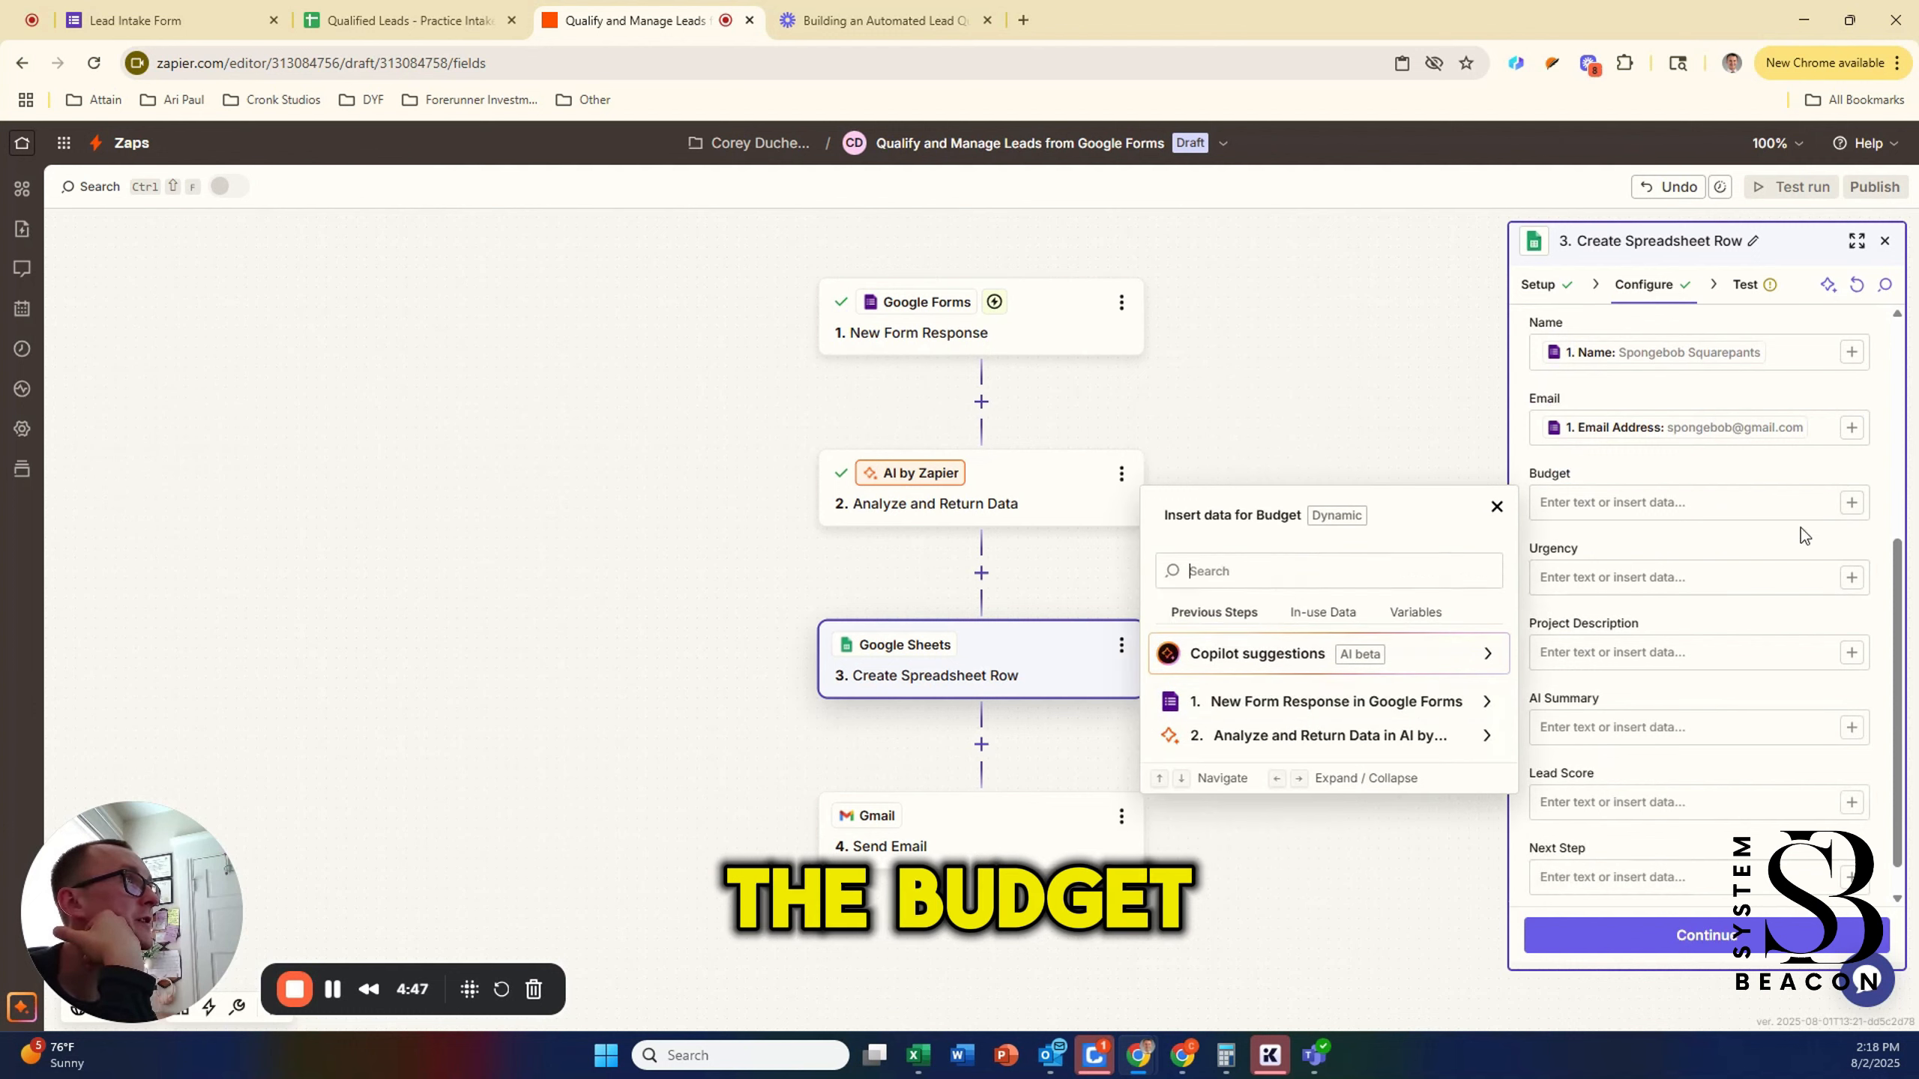
click(1307, 697)
scroll(1276, 794, down, 3)
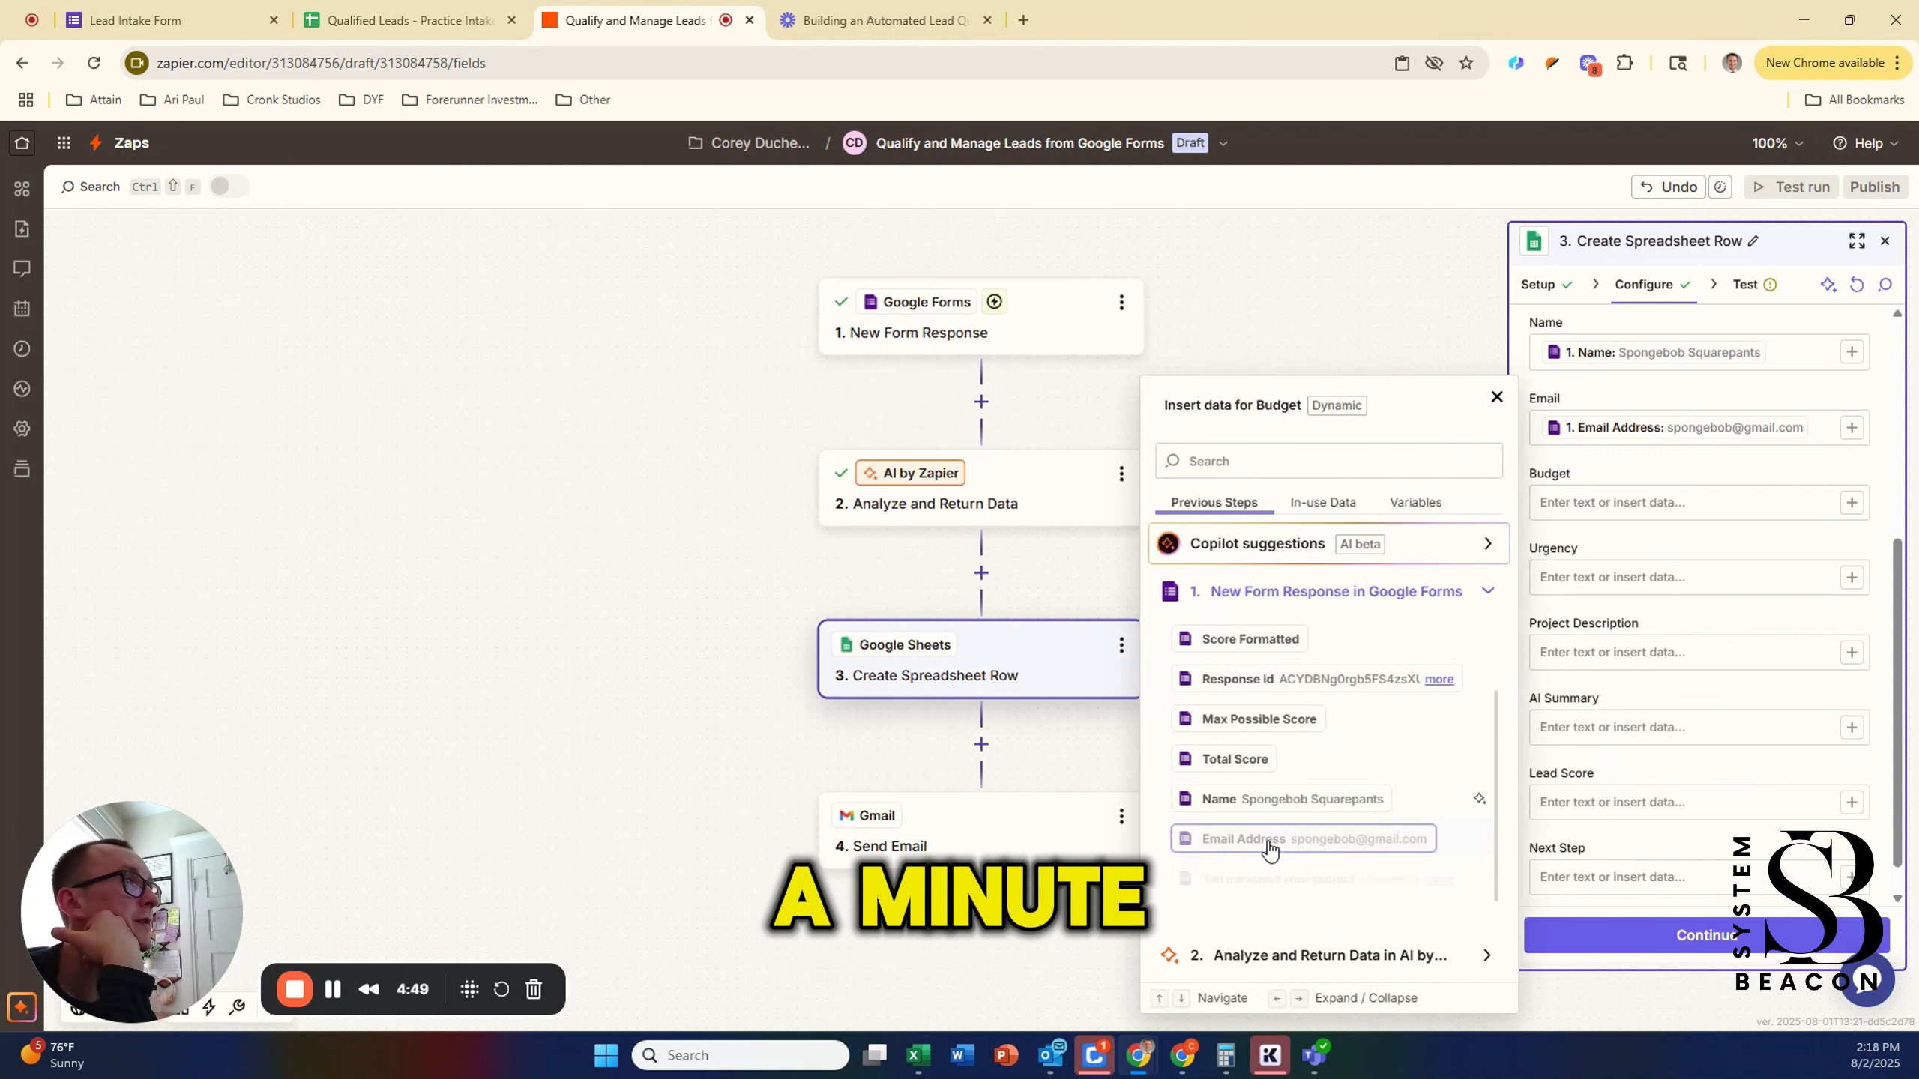
click(1263, 919)
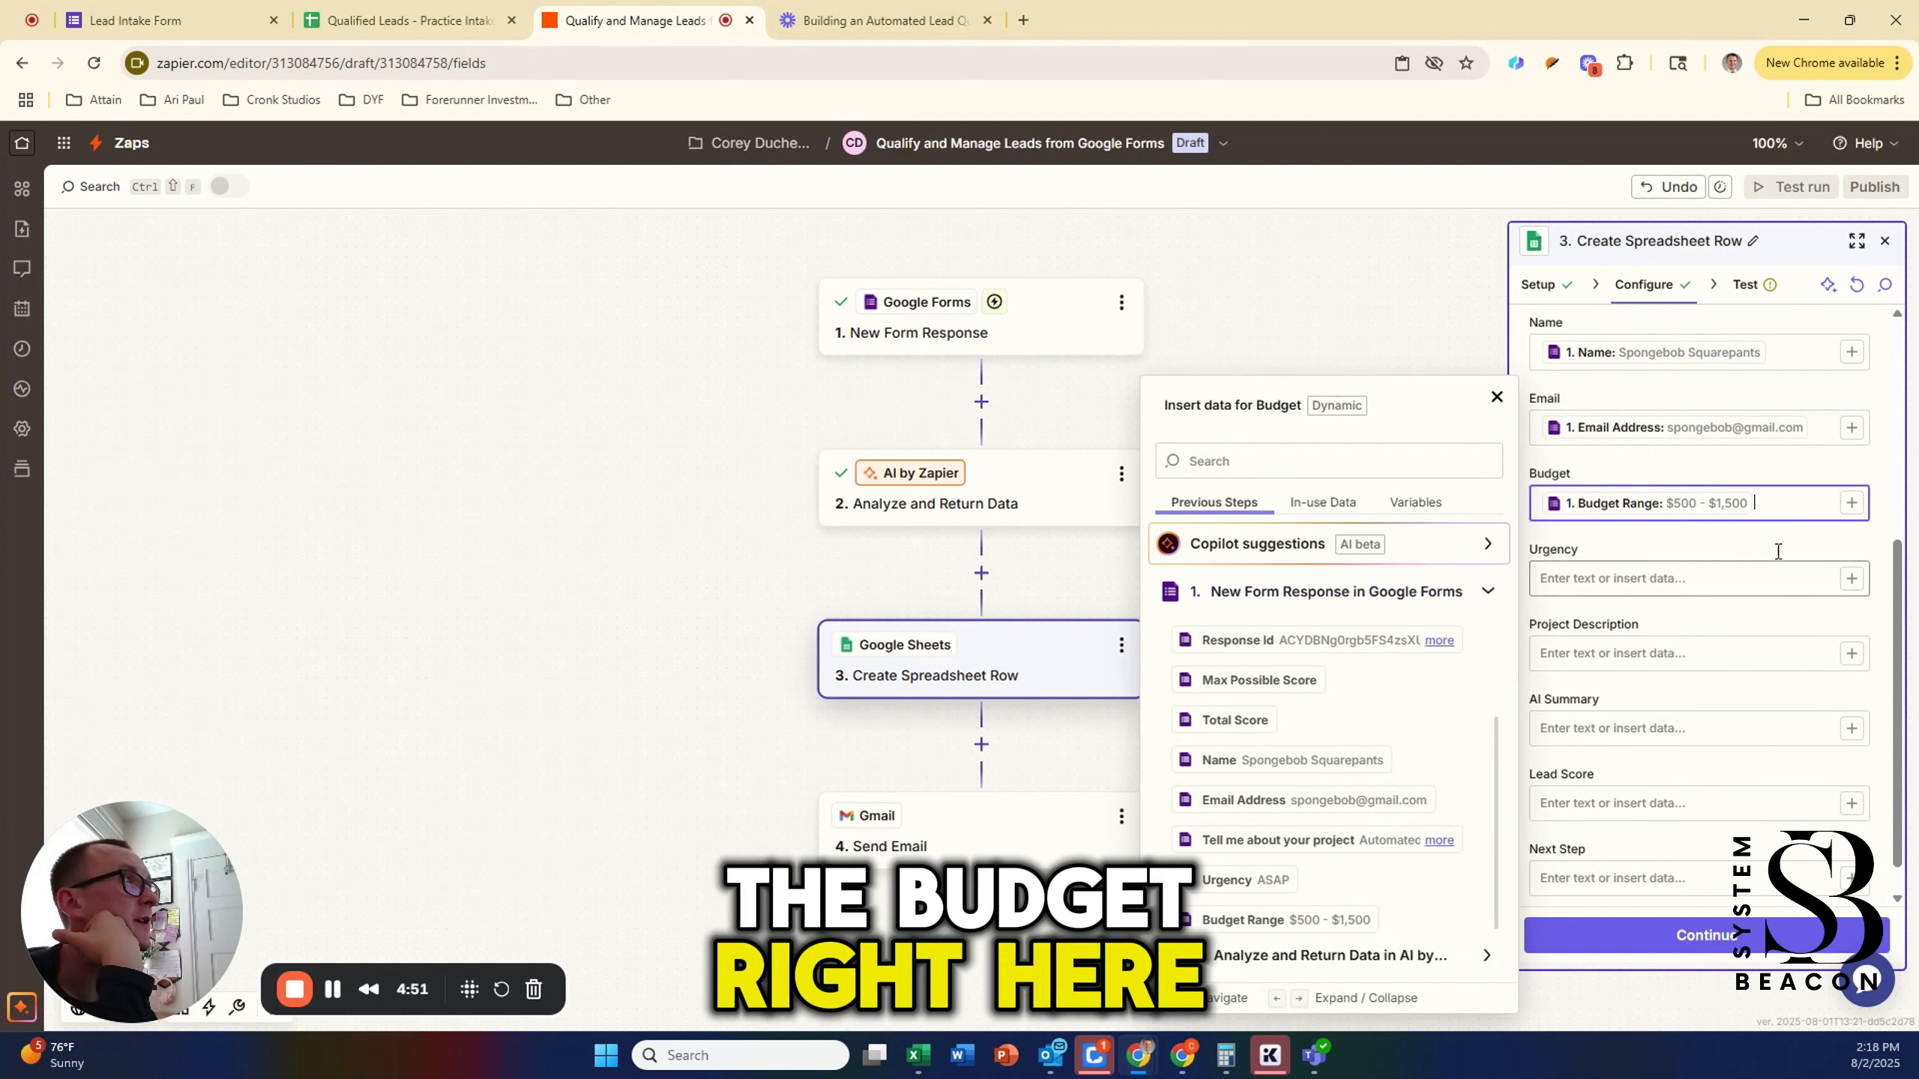
click(1852, 588)
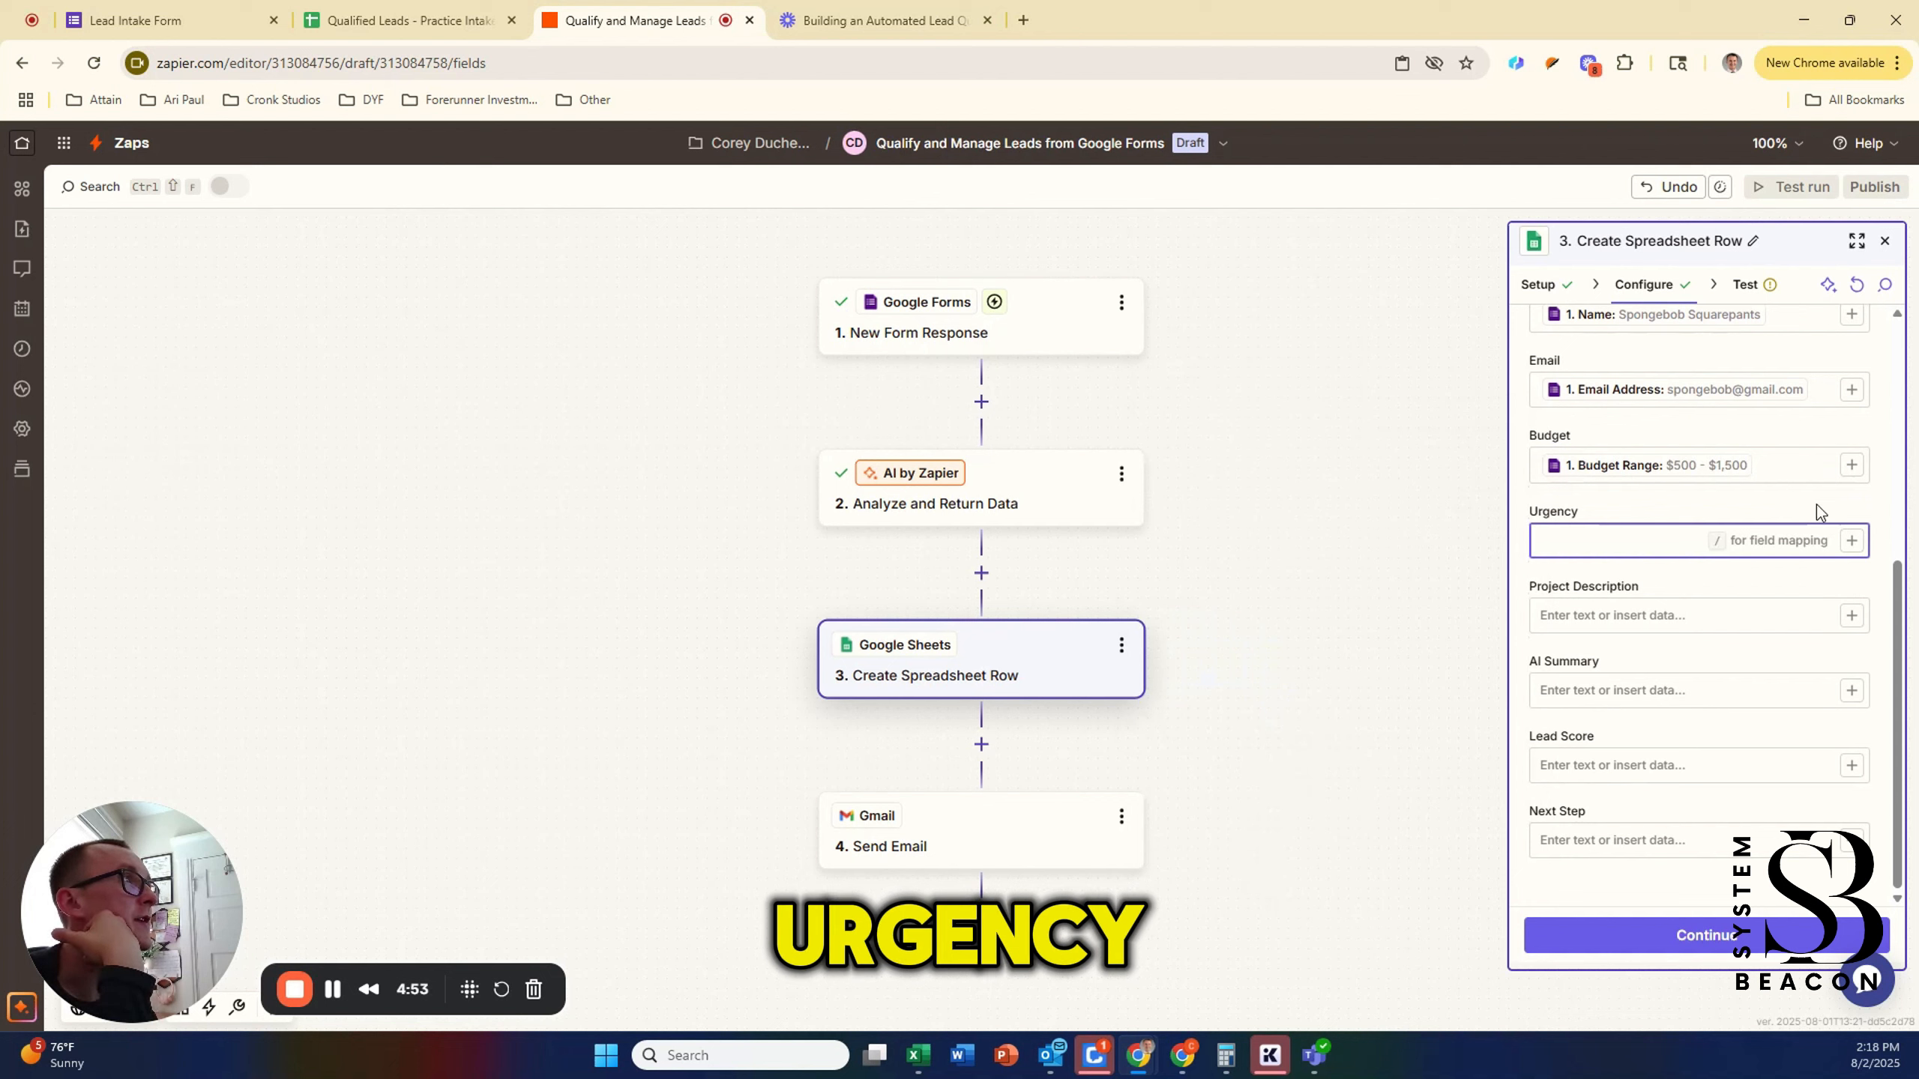
click(1852, 541)
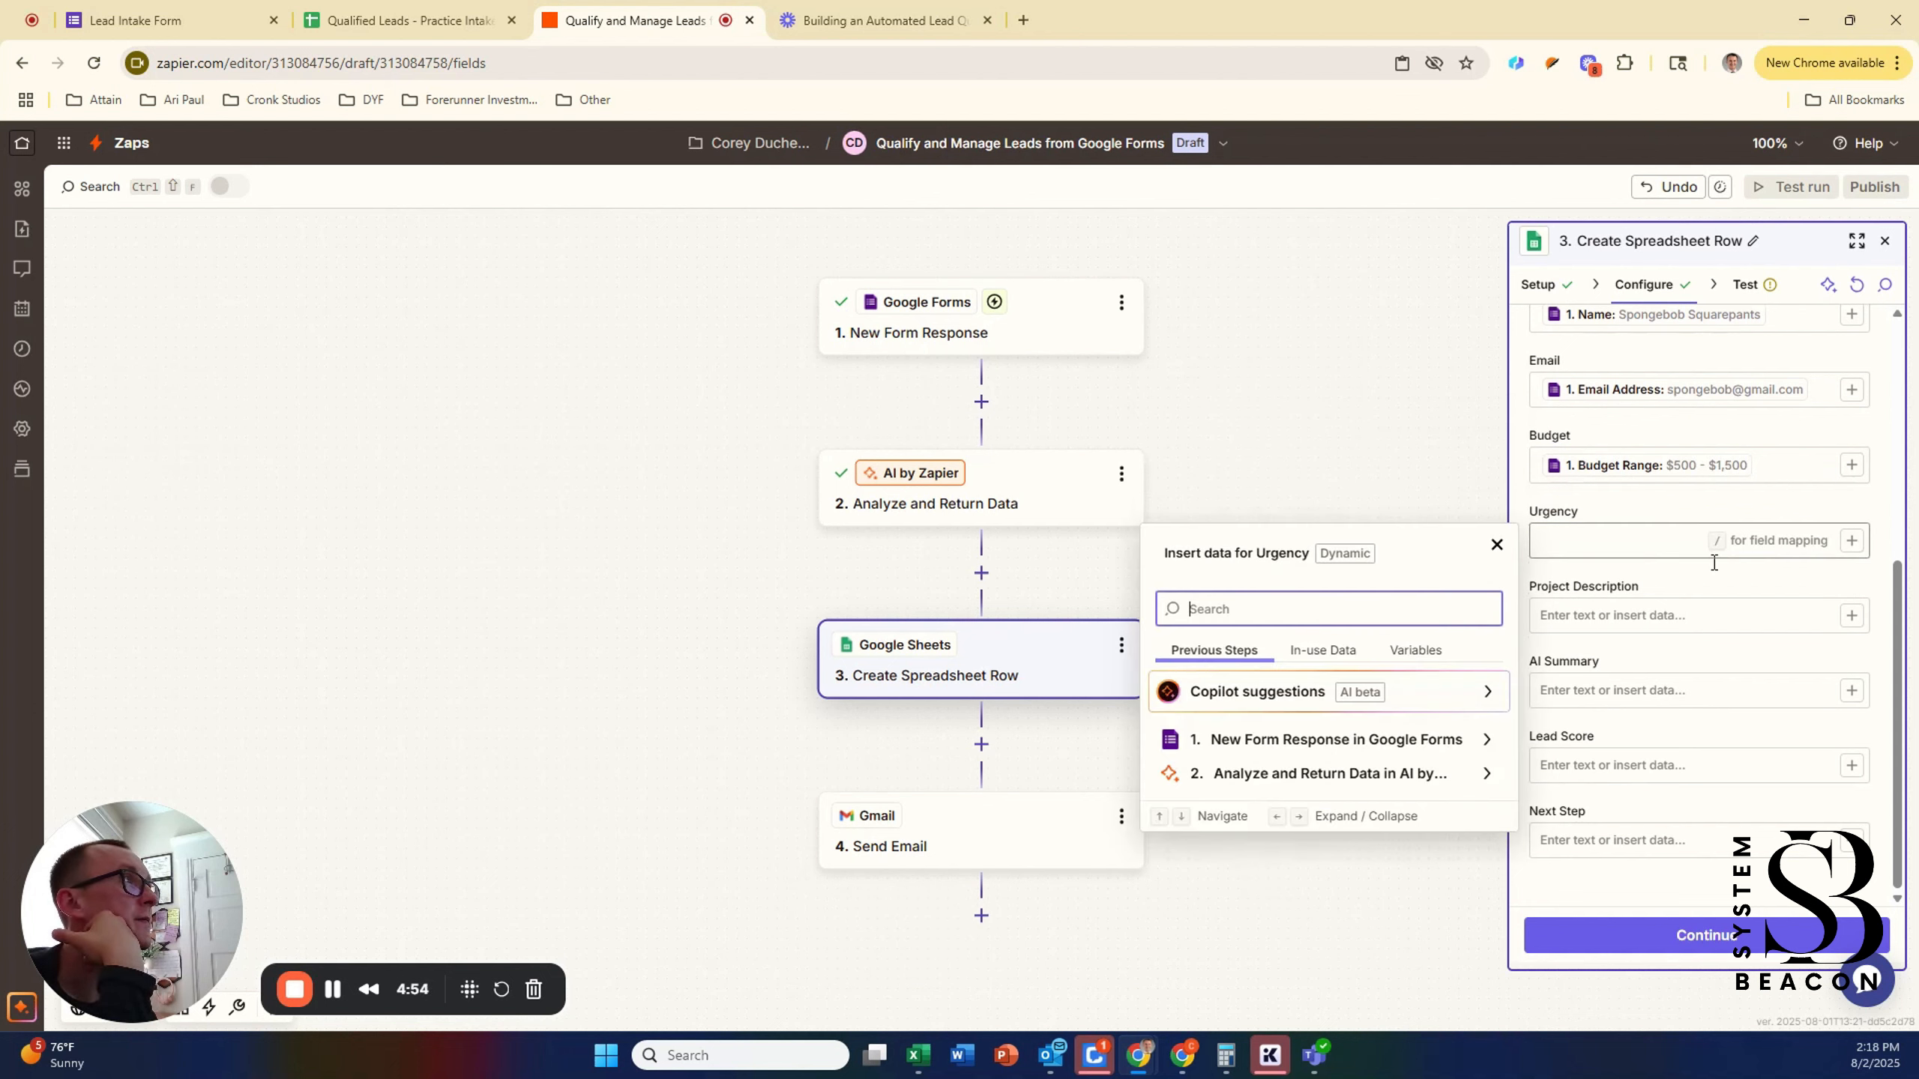
click(1344, 738)
scroll(1288, 734, down, 3)
click(1248, 880)
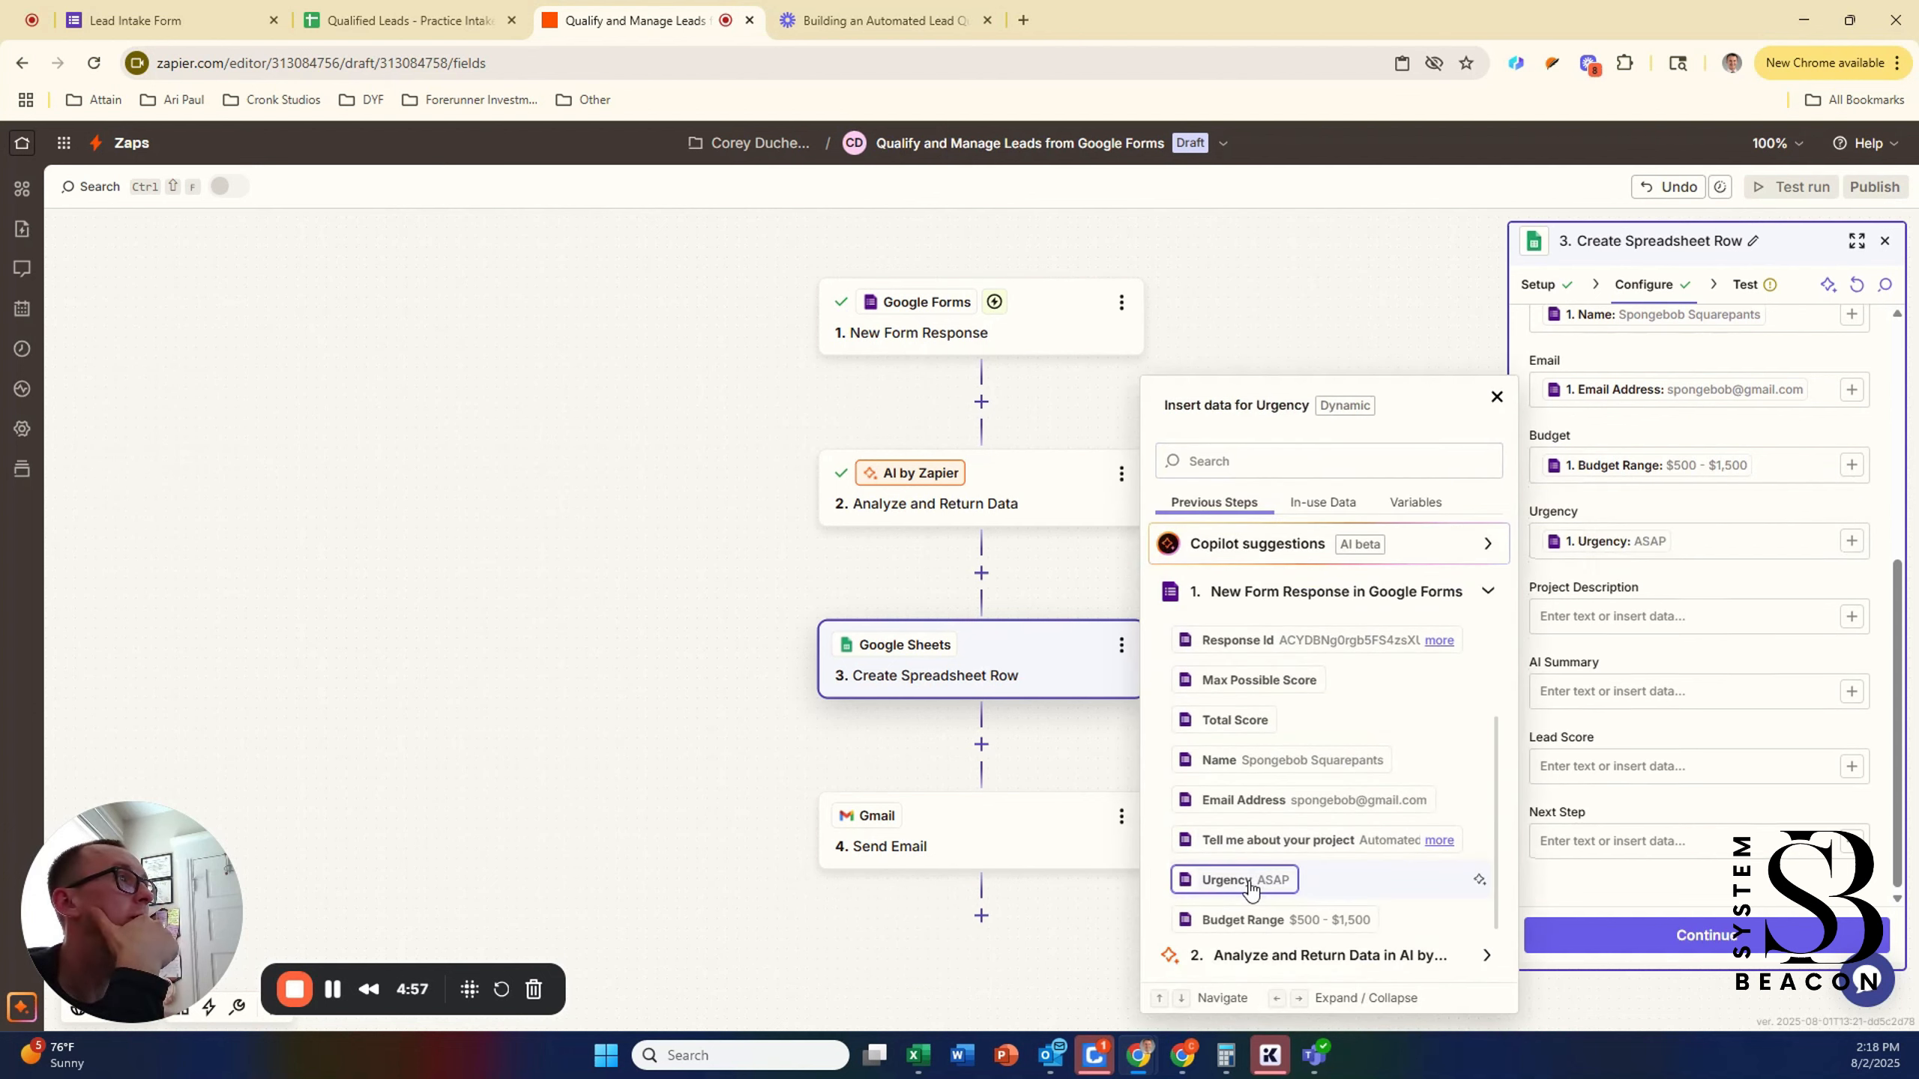
click(1852, 616)
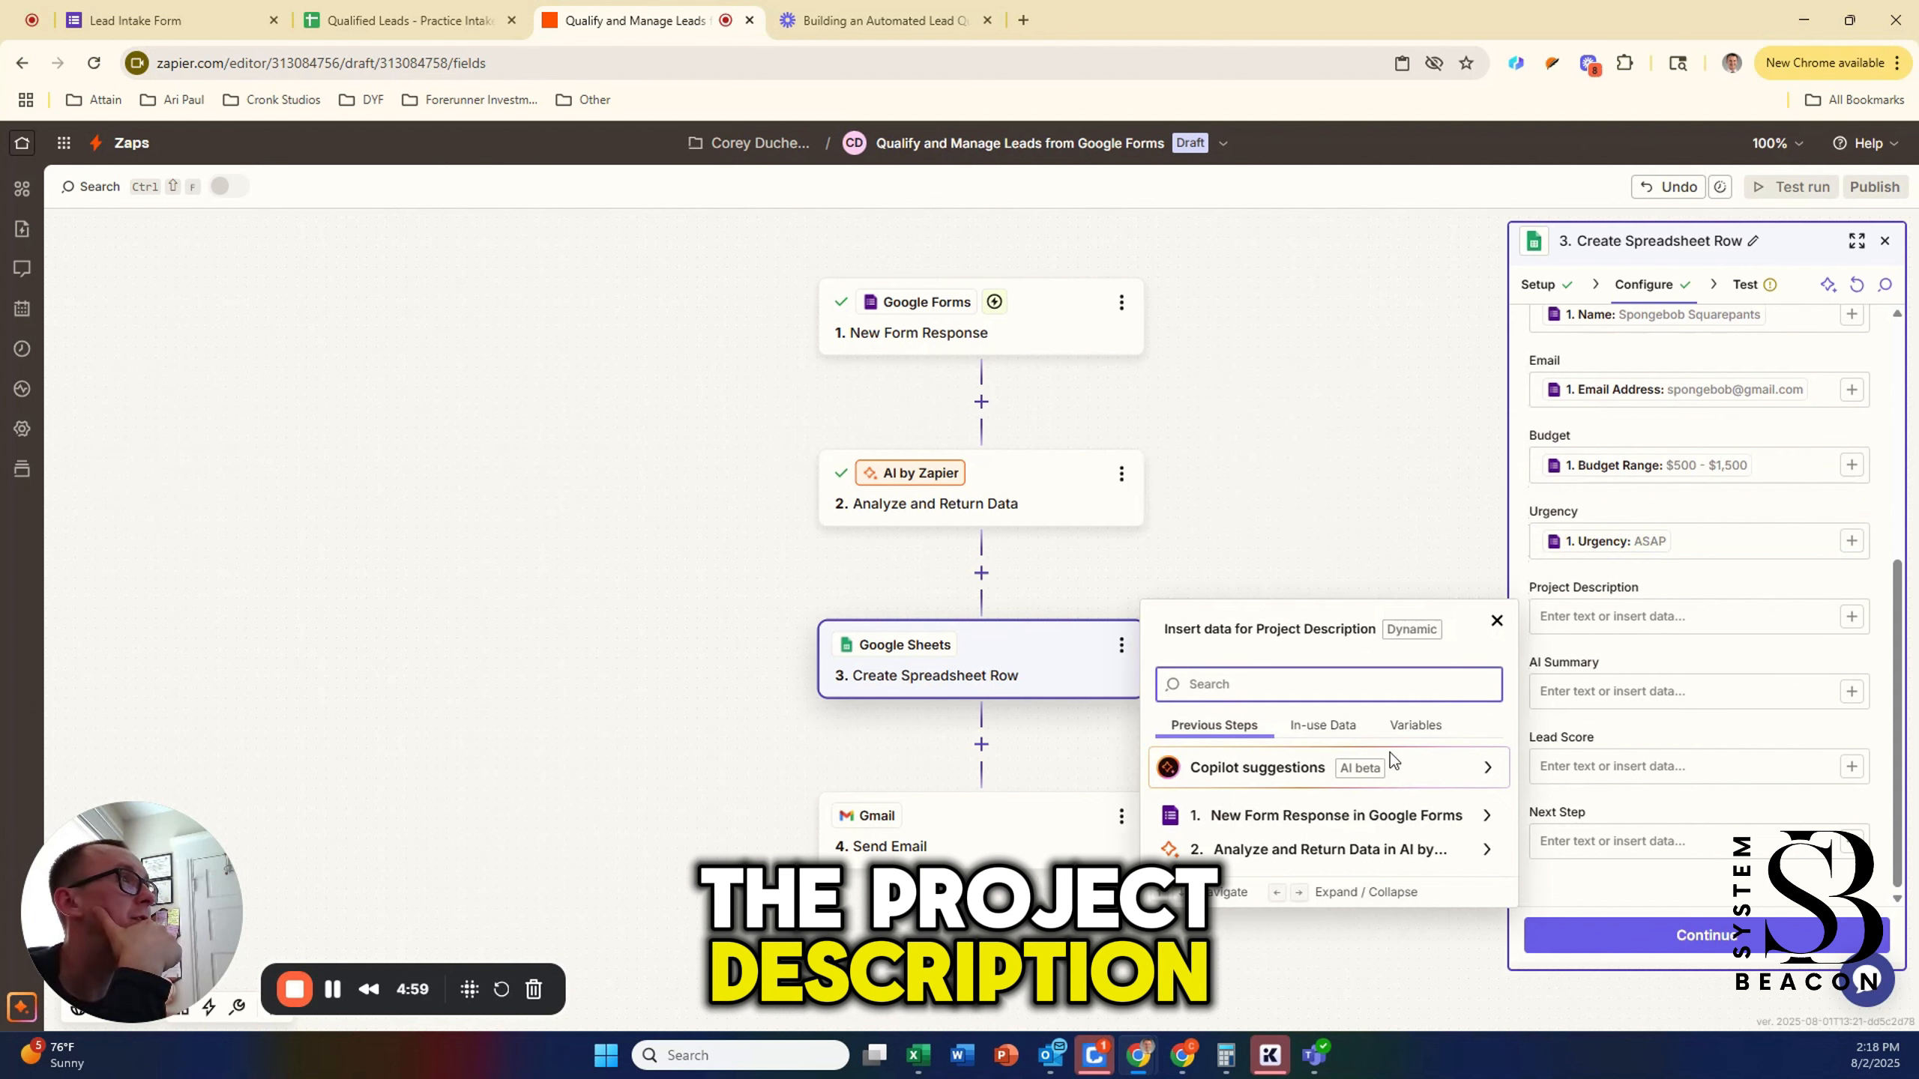
click(1285, 815)
scroll(1285, 763, down, 3)
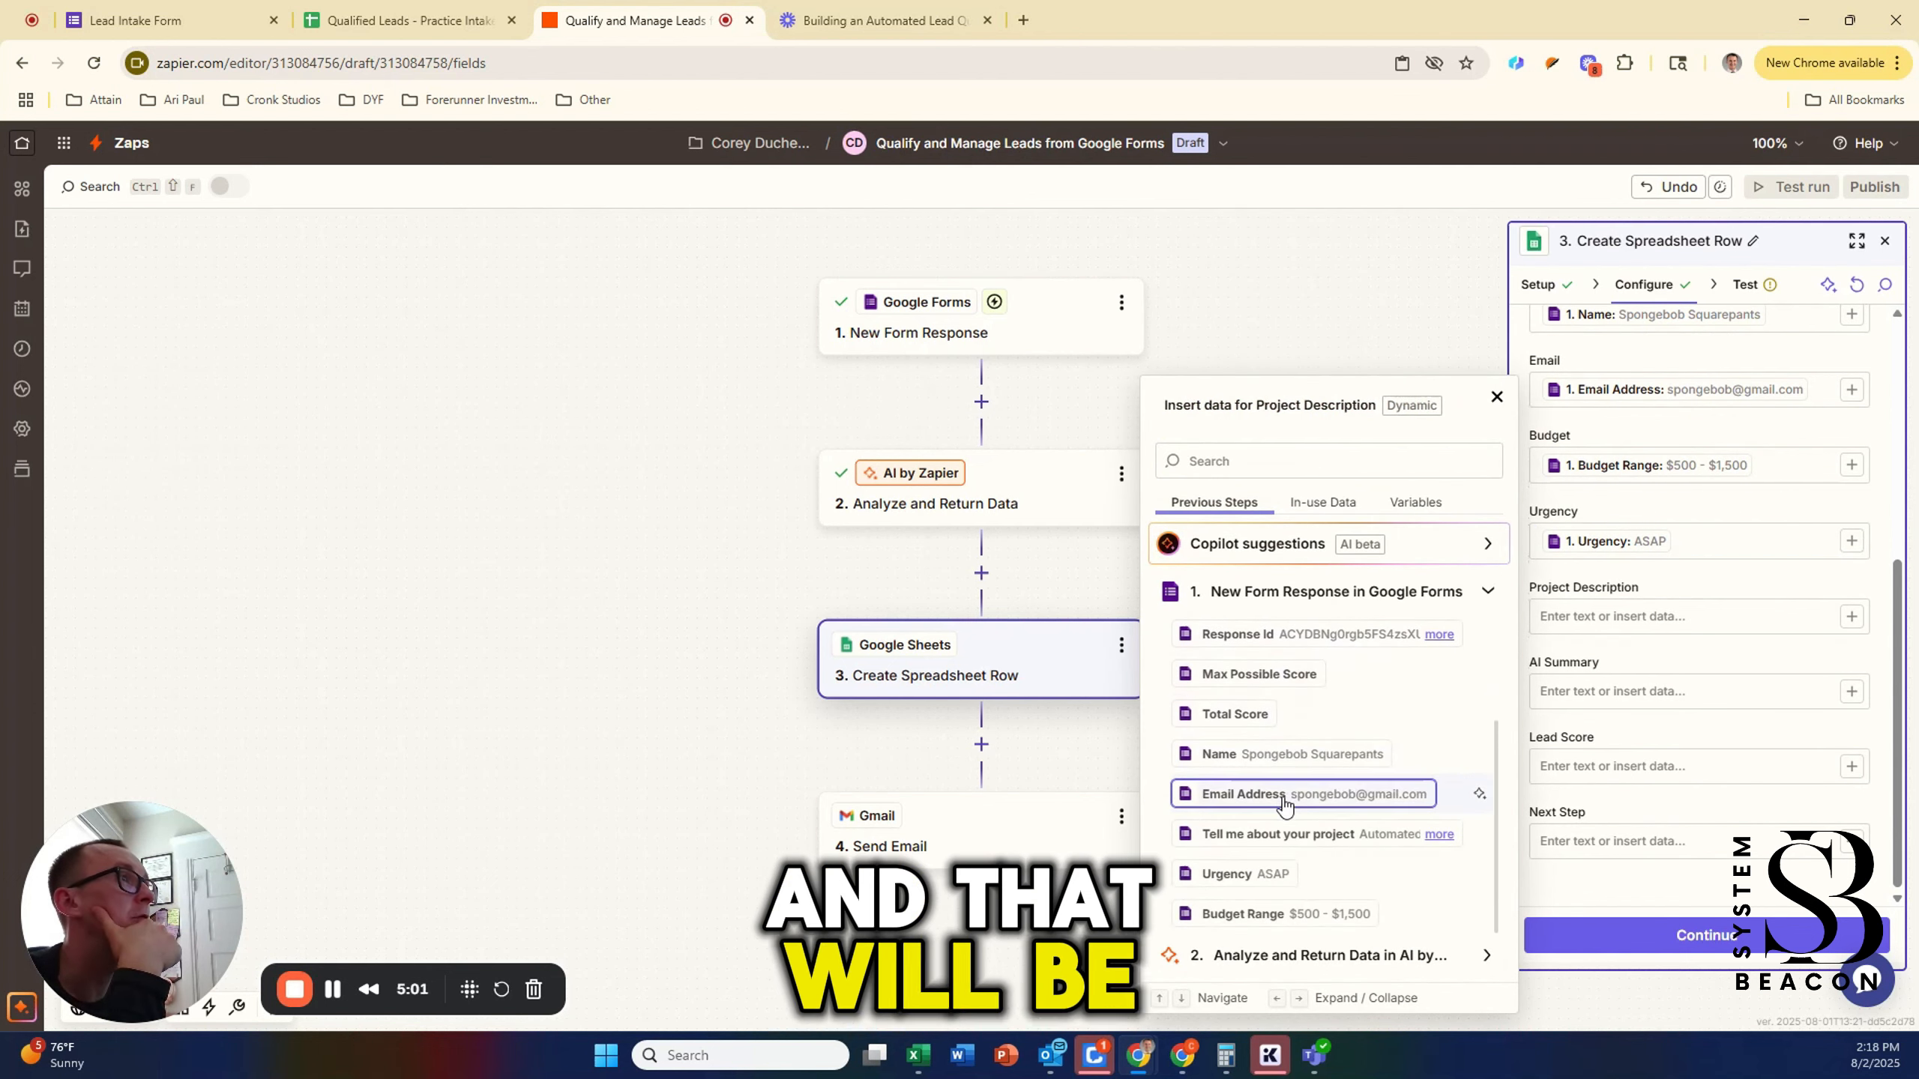
click(1276, 834)
Step: Fill the AI Summary column with the AI step's Summary output
click(1844, 727)
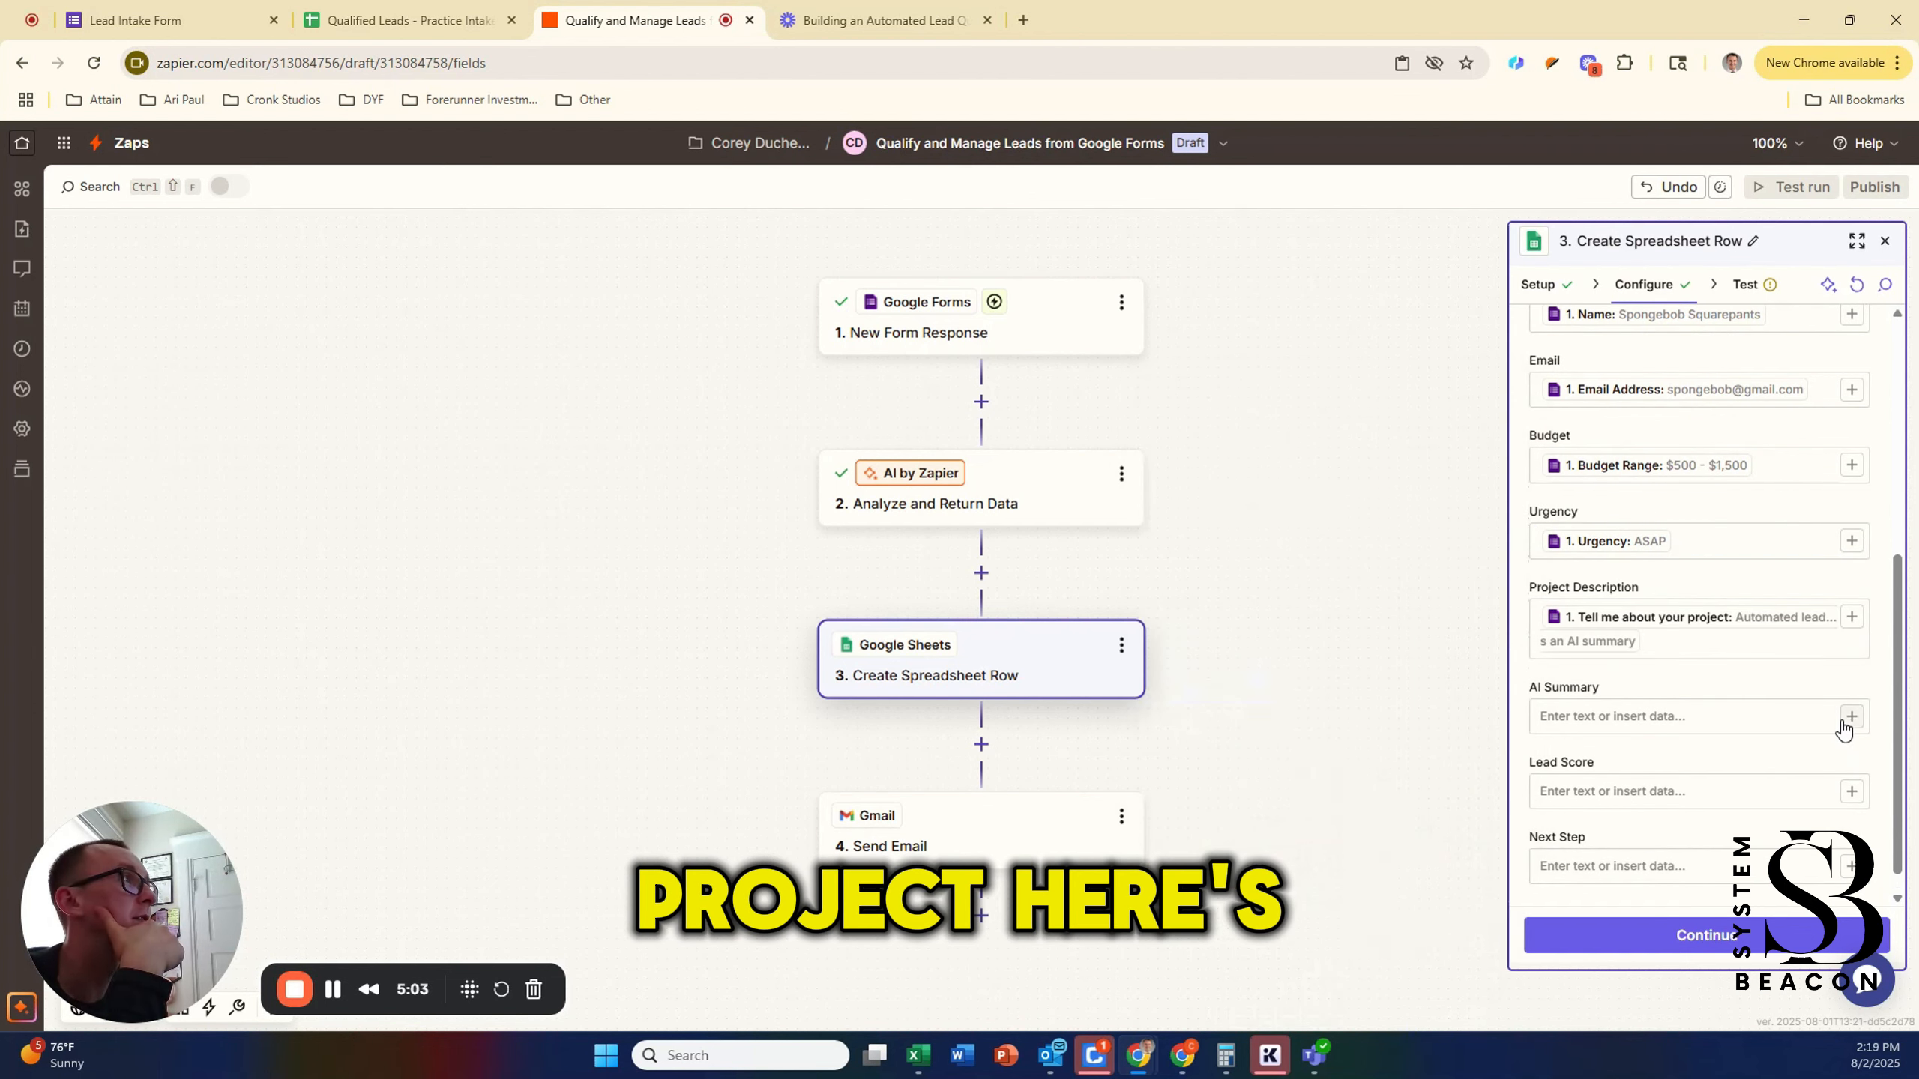
click(1292, 1029)
scroll(1226, 726, down, 2)
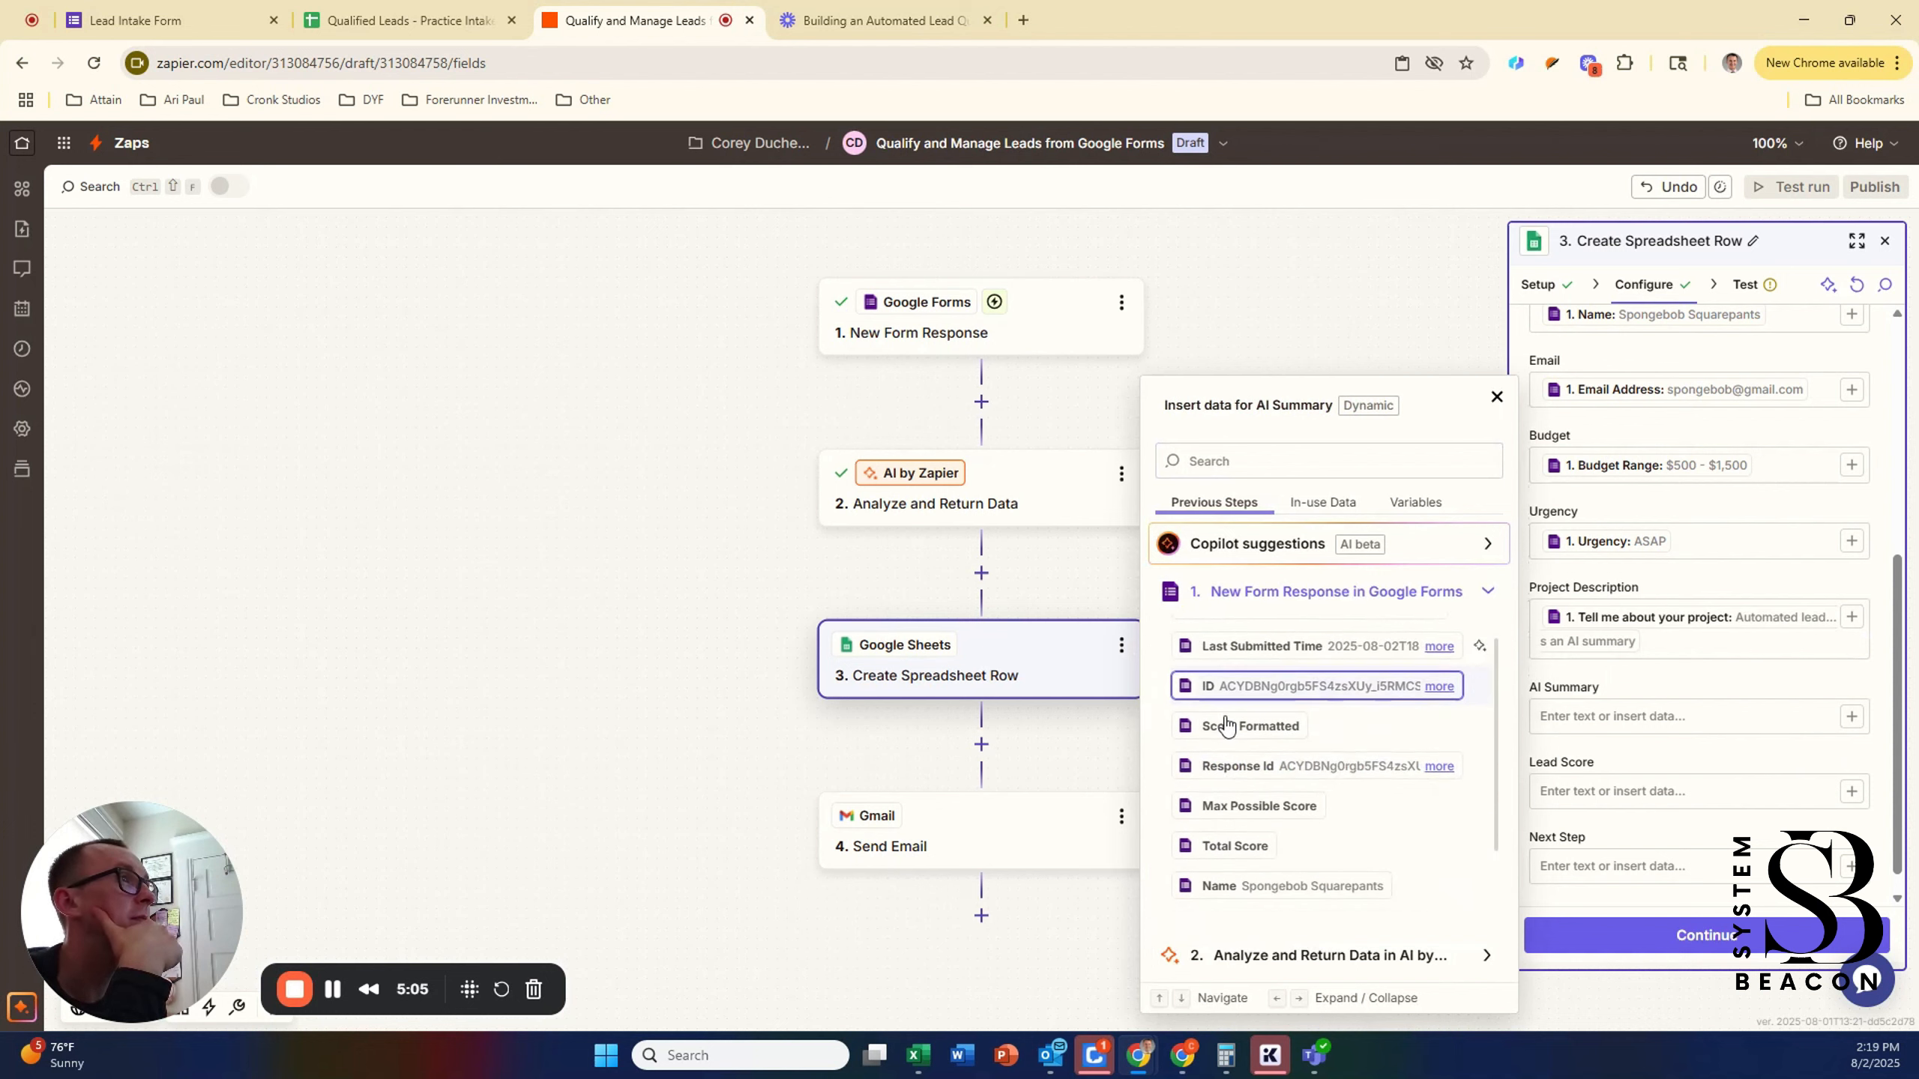
scroll(1226, 726, down, 3)
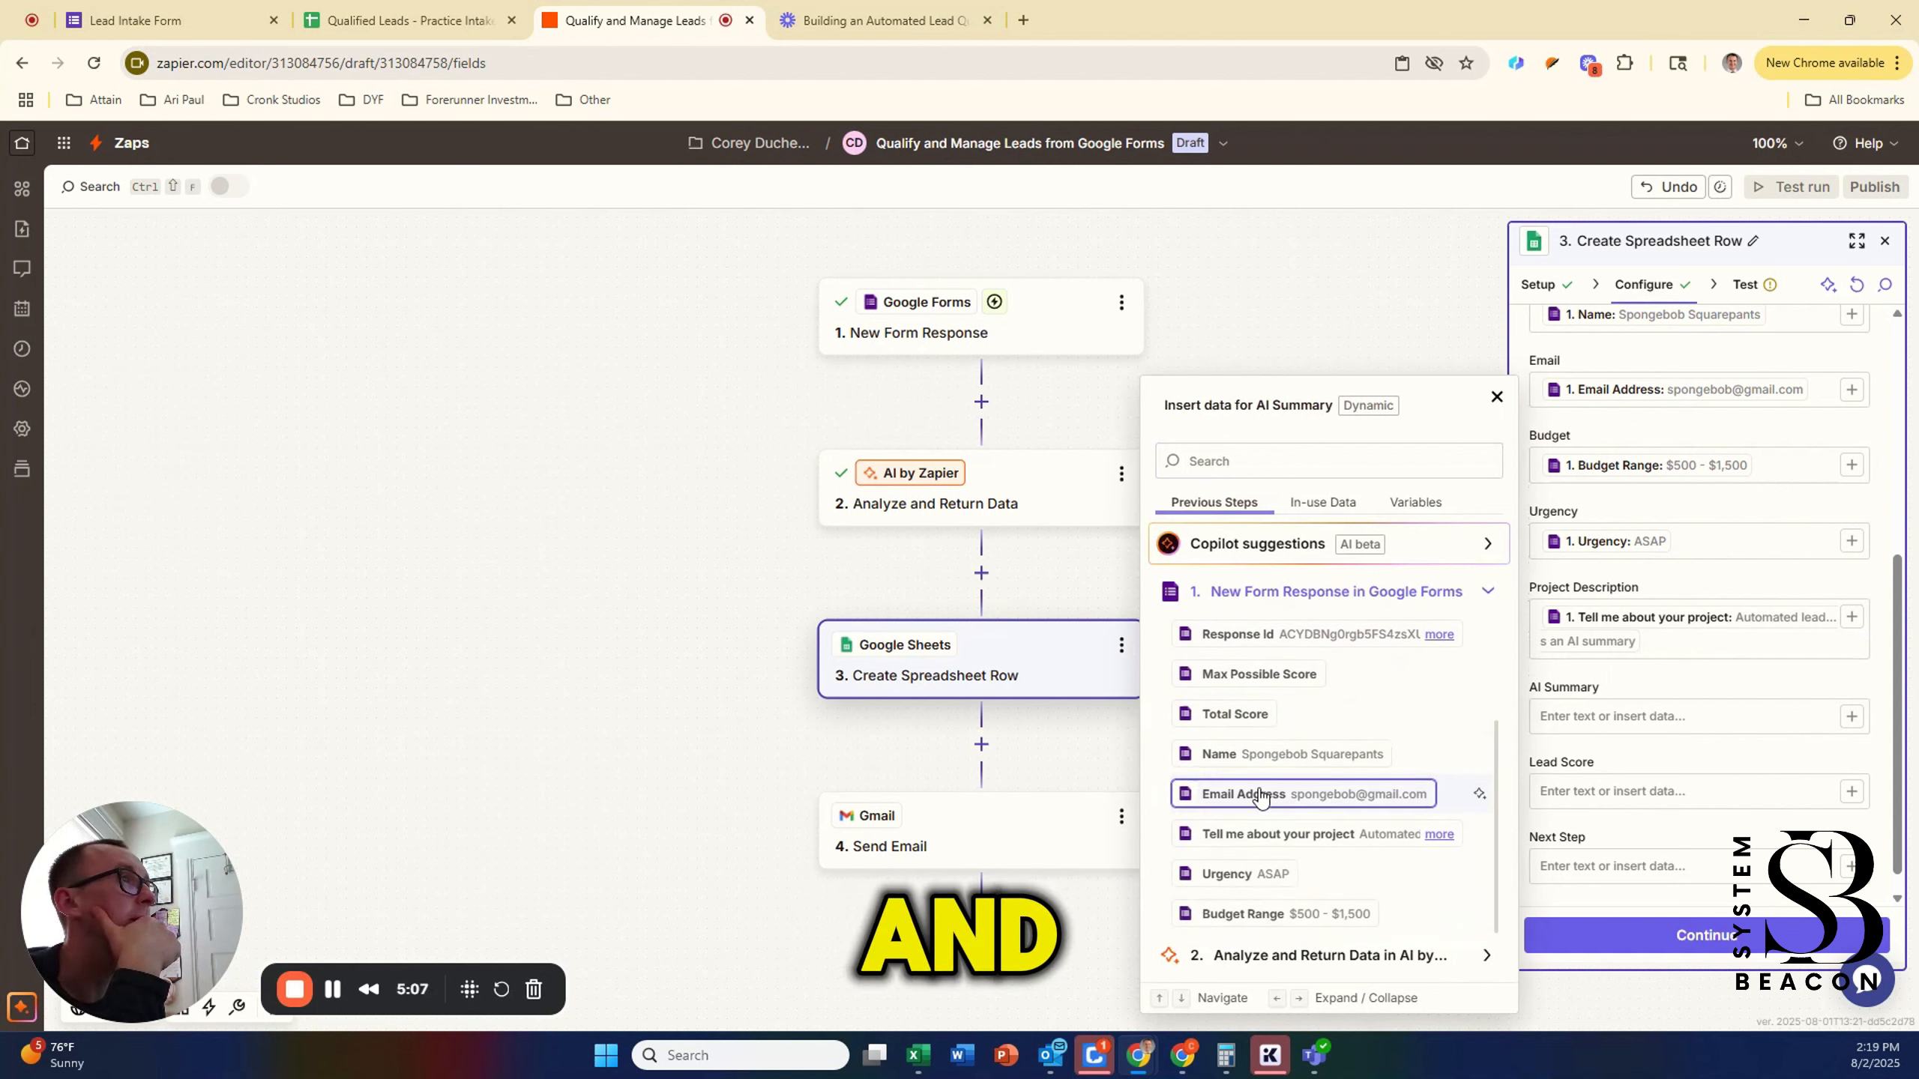
scroll(1255, 802, up, 3)
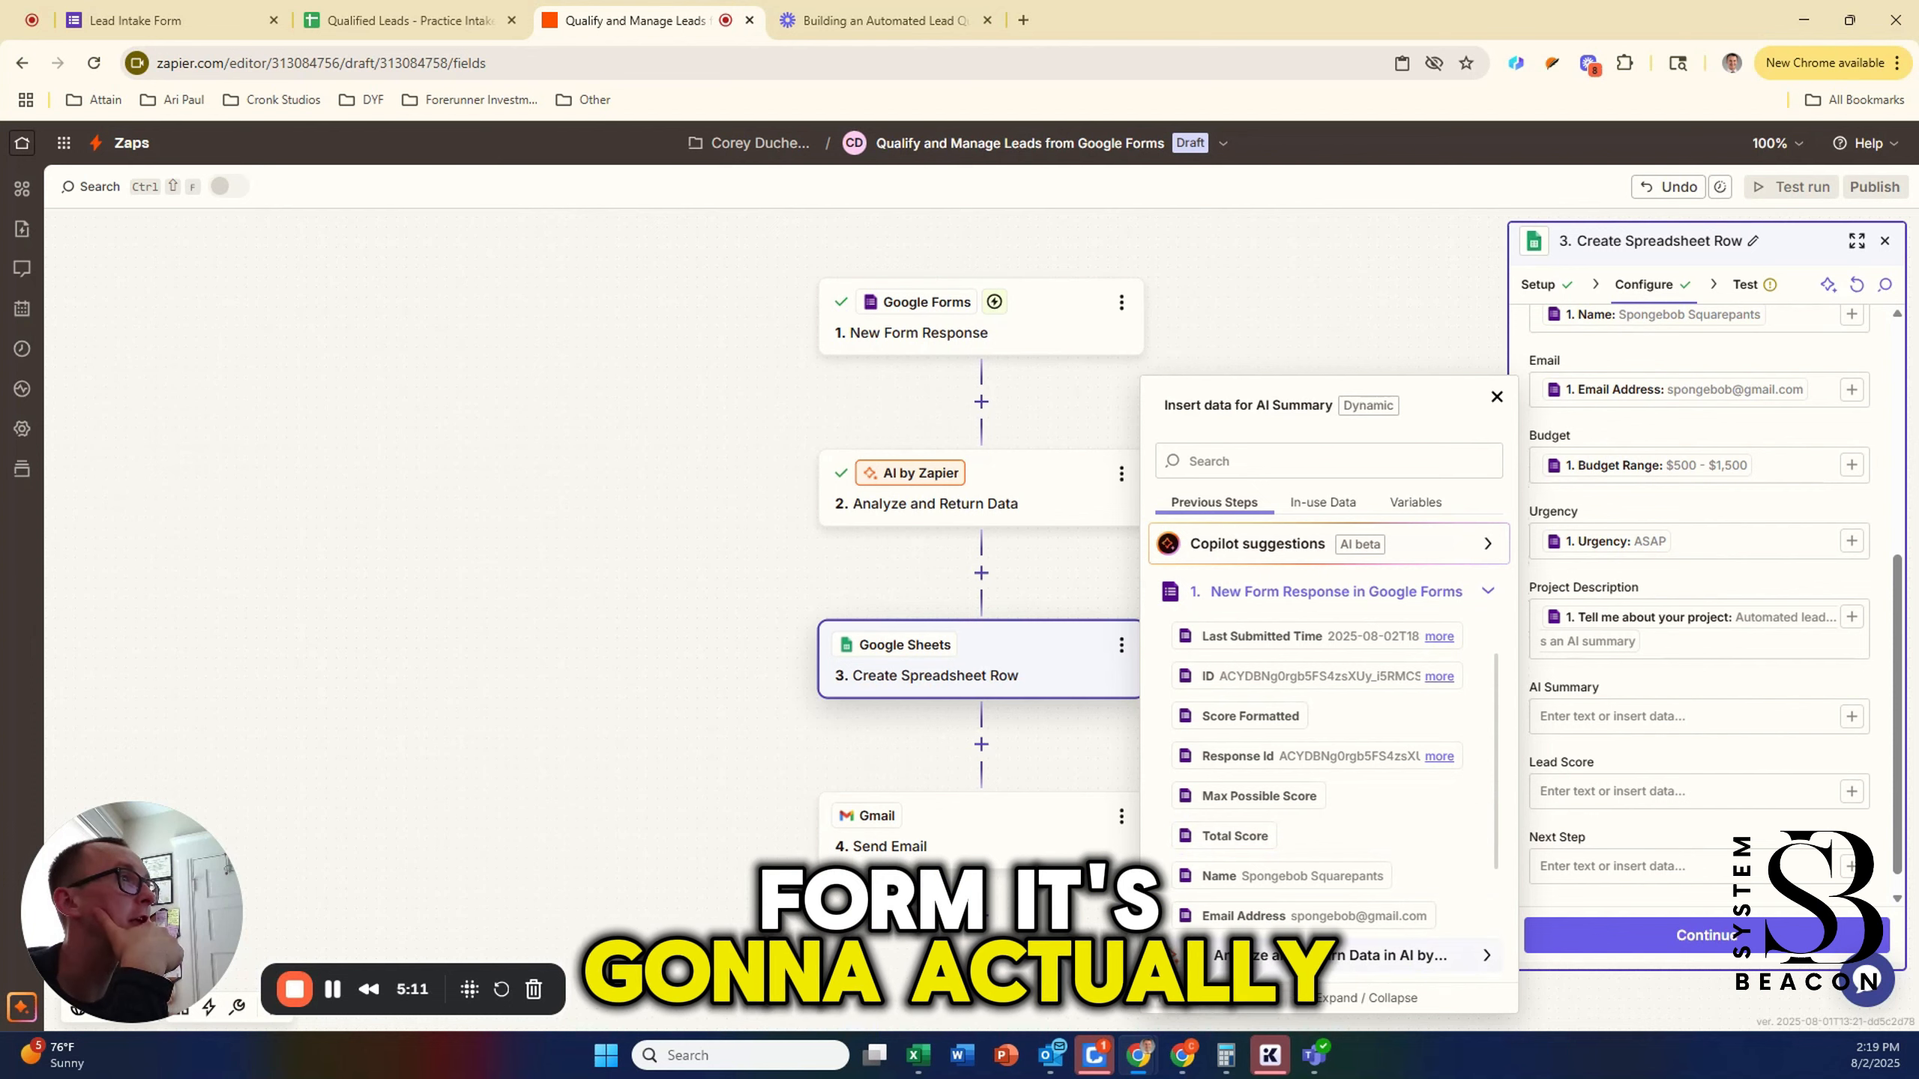
click(1353, 955)
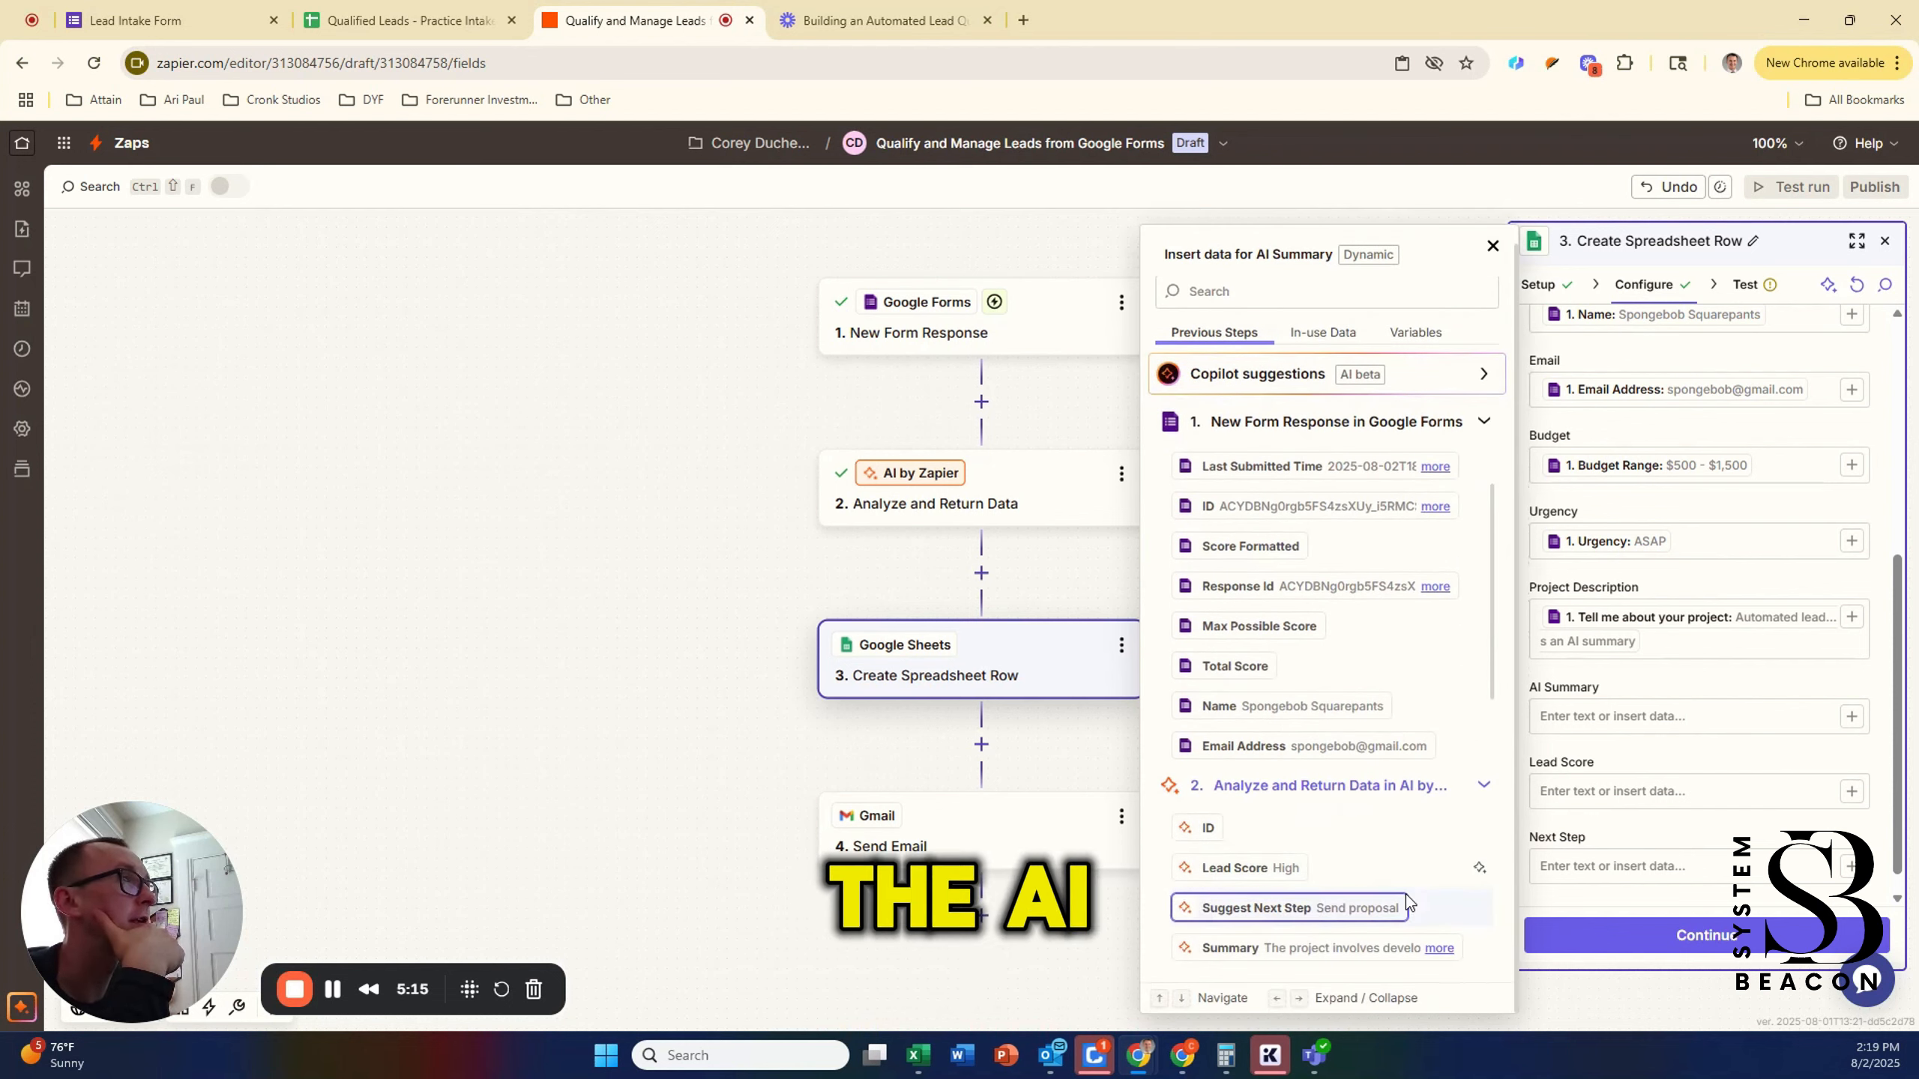
click(1360, 948)
Step: Fill Lead Score and Next Step with the AI's Lead Score and Suggest Next Step, then continue
click(1633, 816)
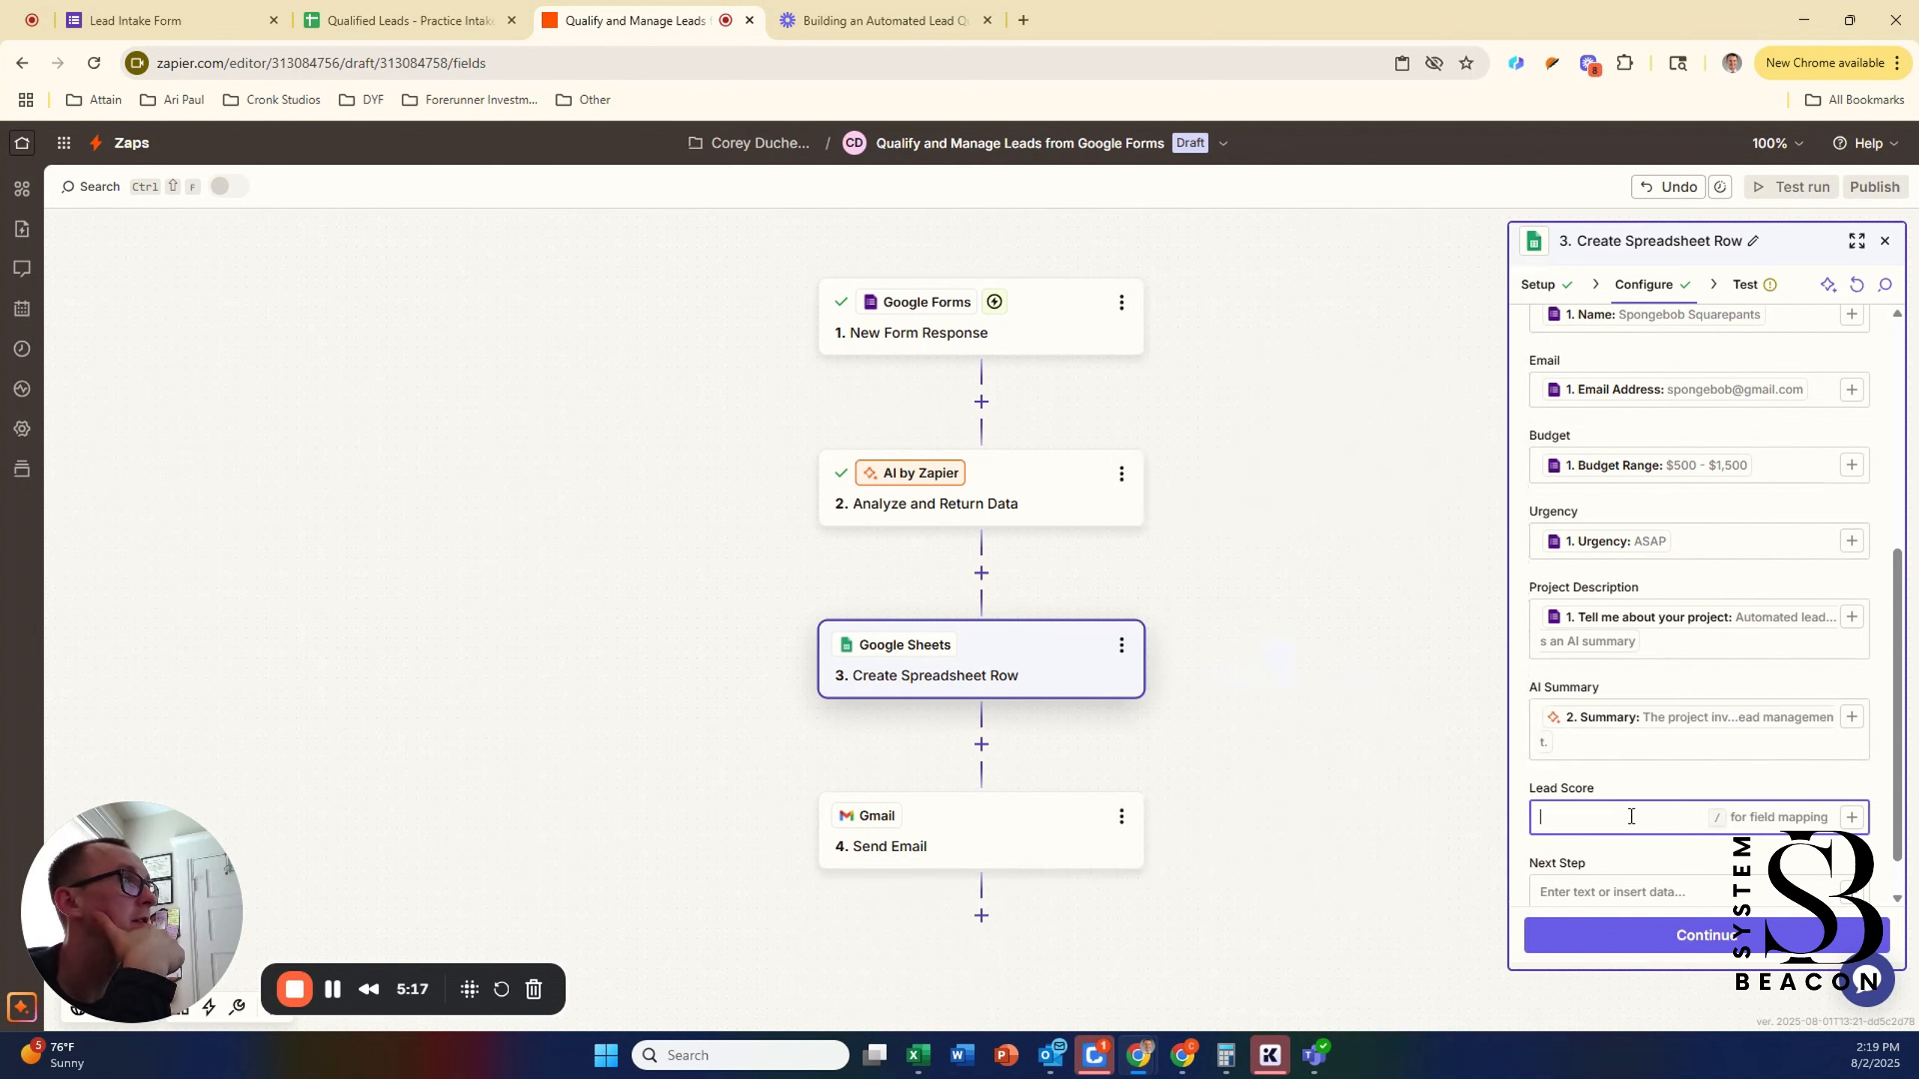
click(1851, 817)
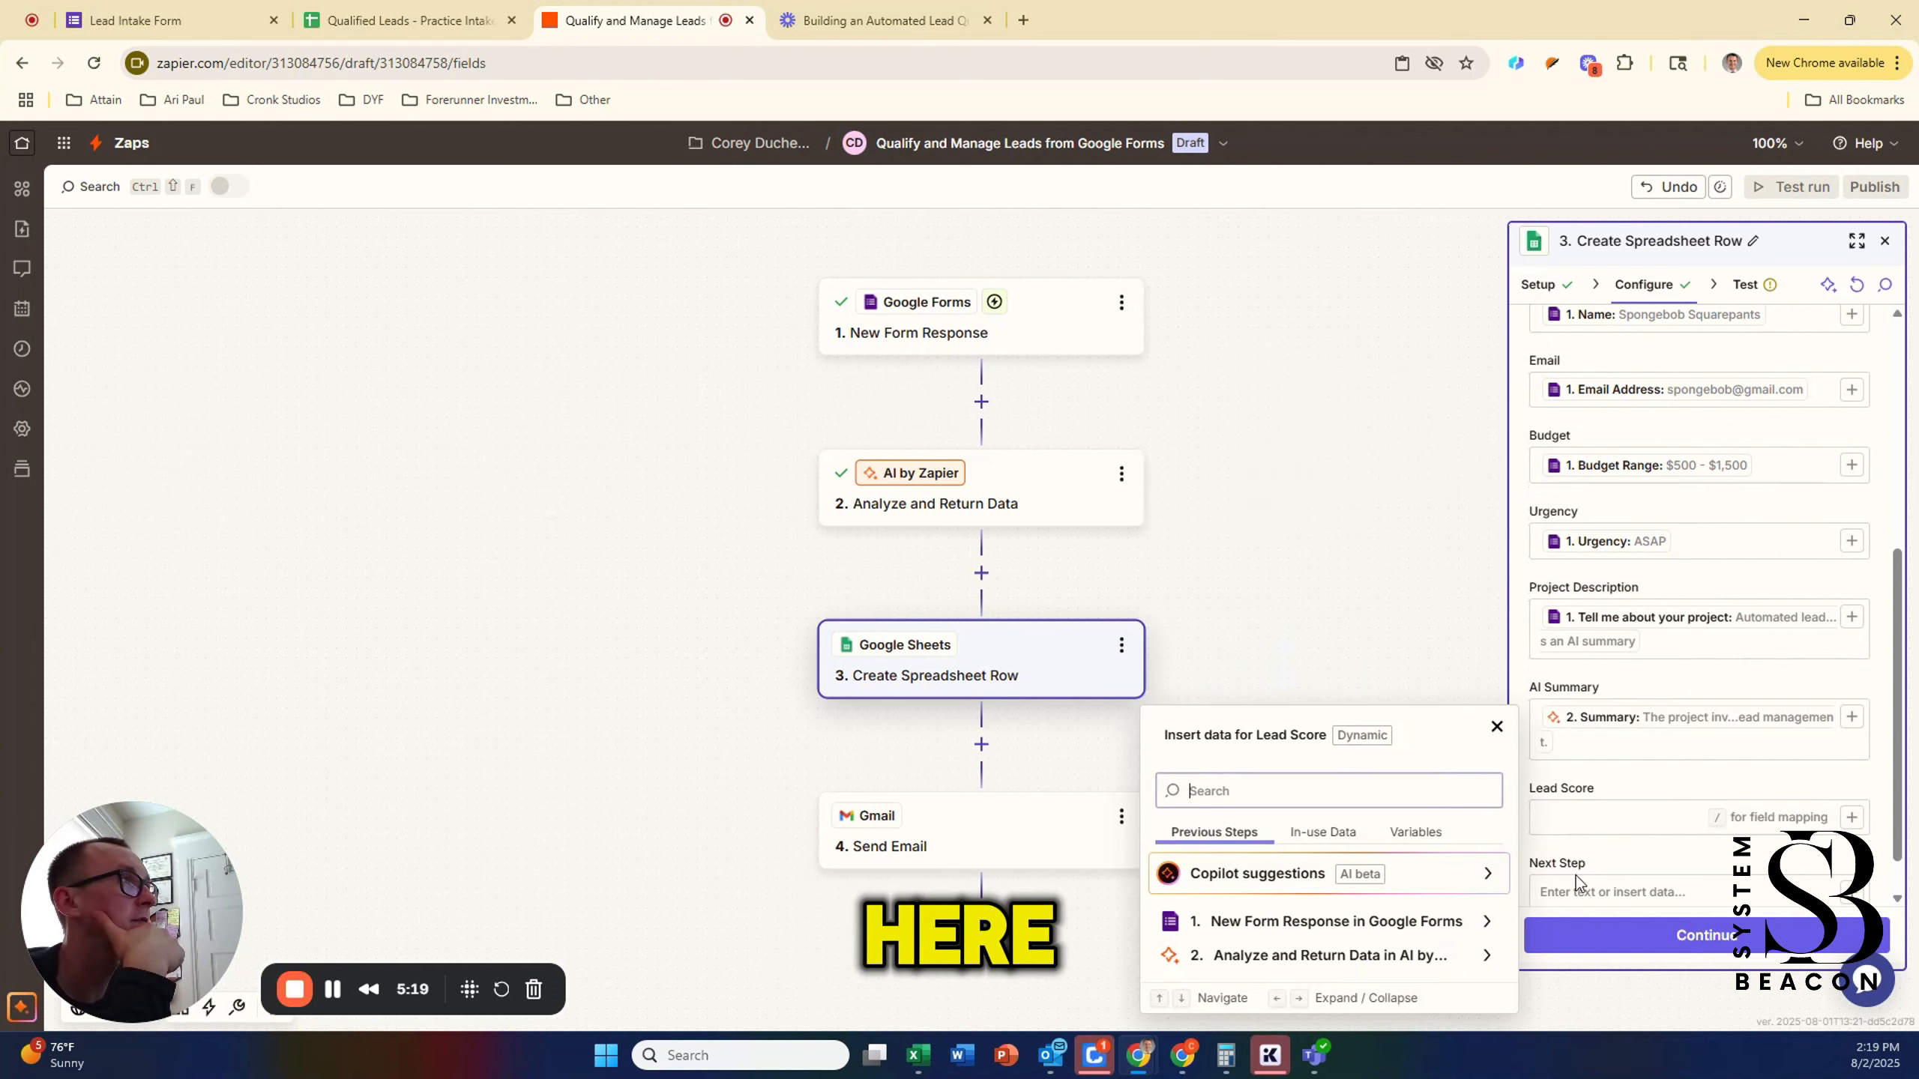
click(1271, 956)
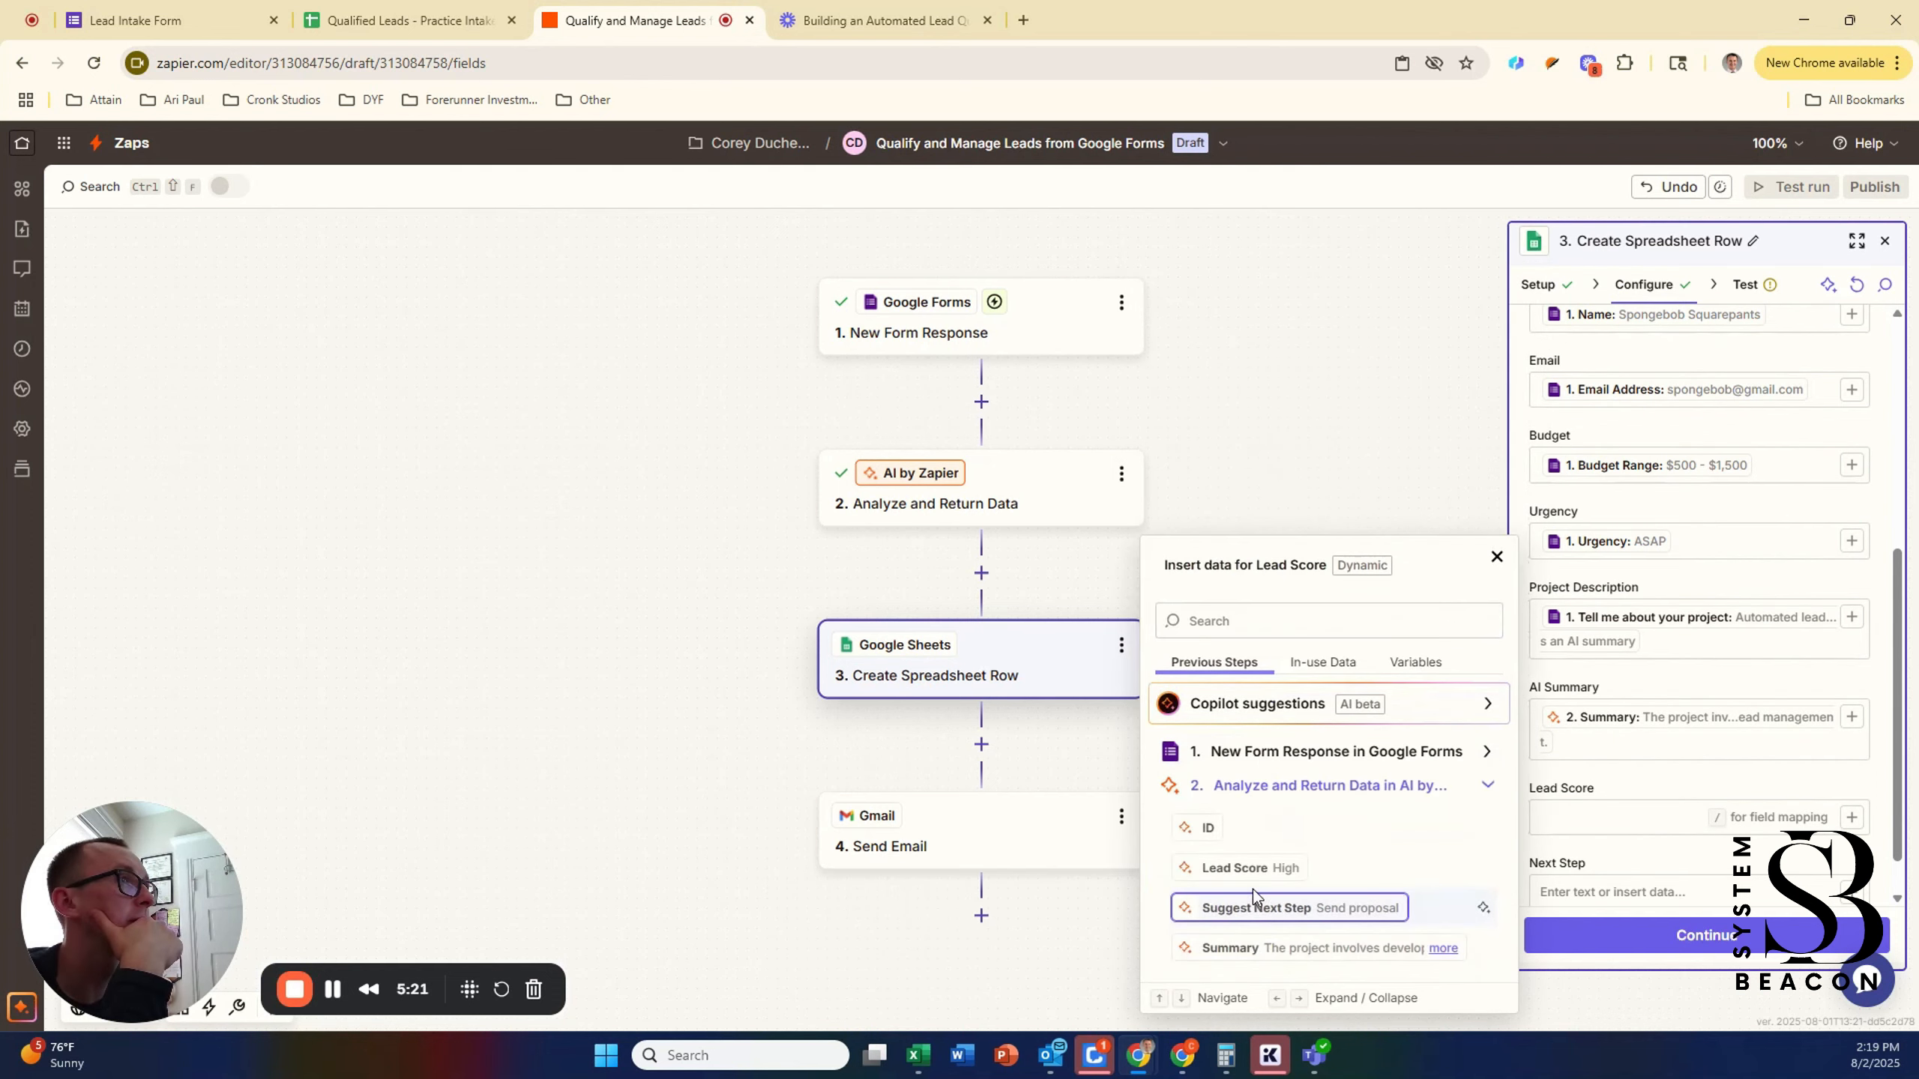
click(1240, 867)
click(1852, 893)
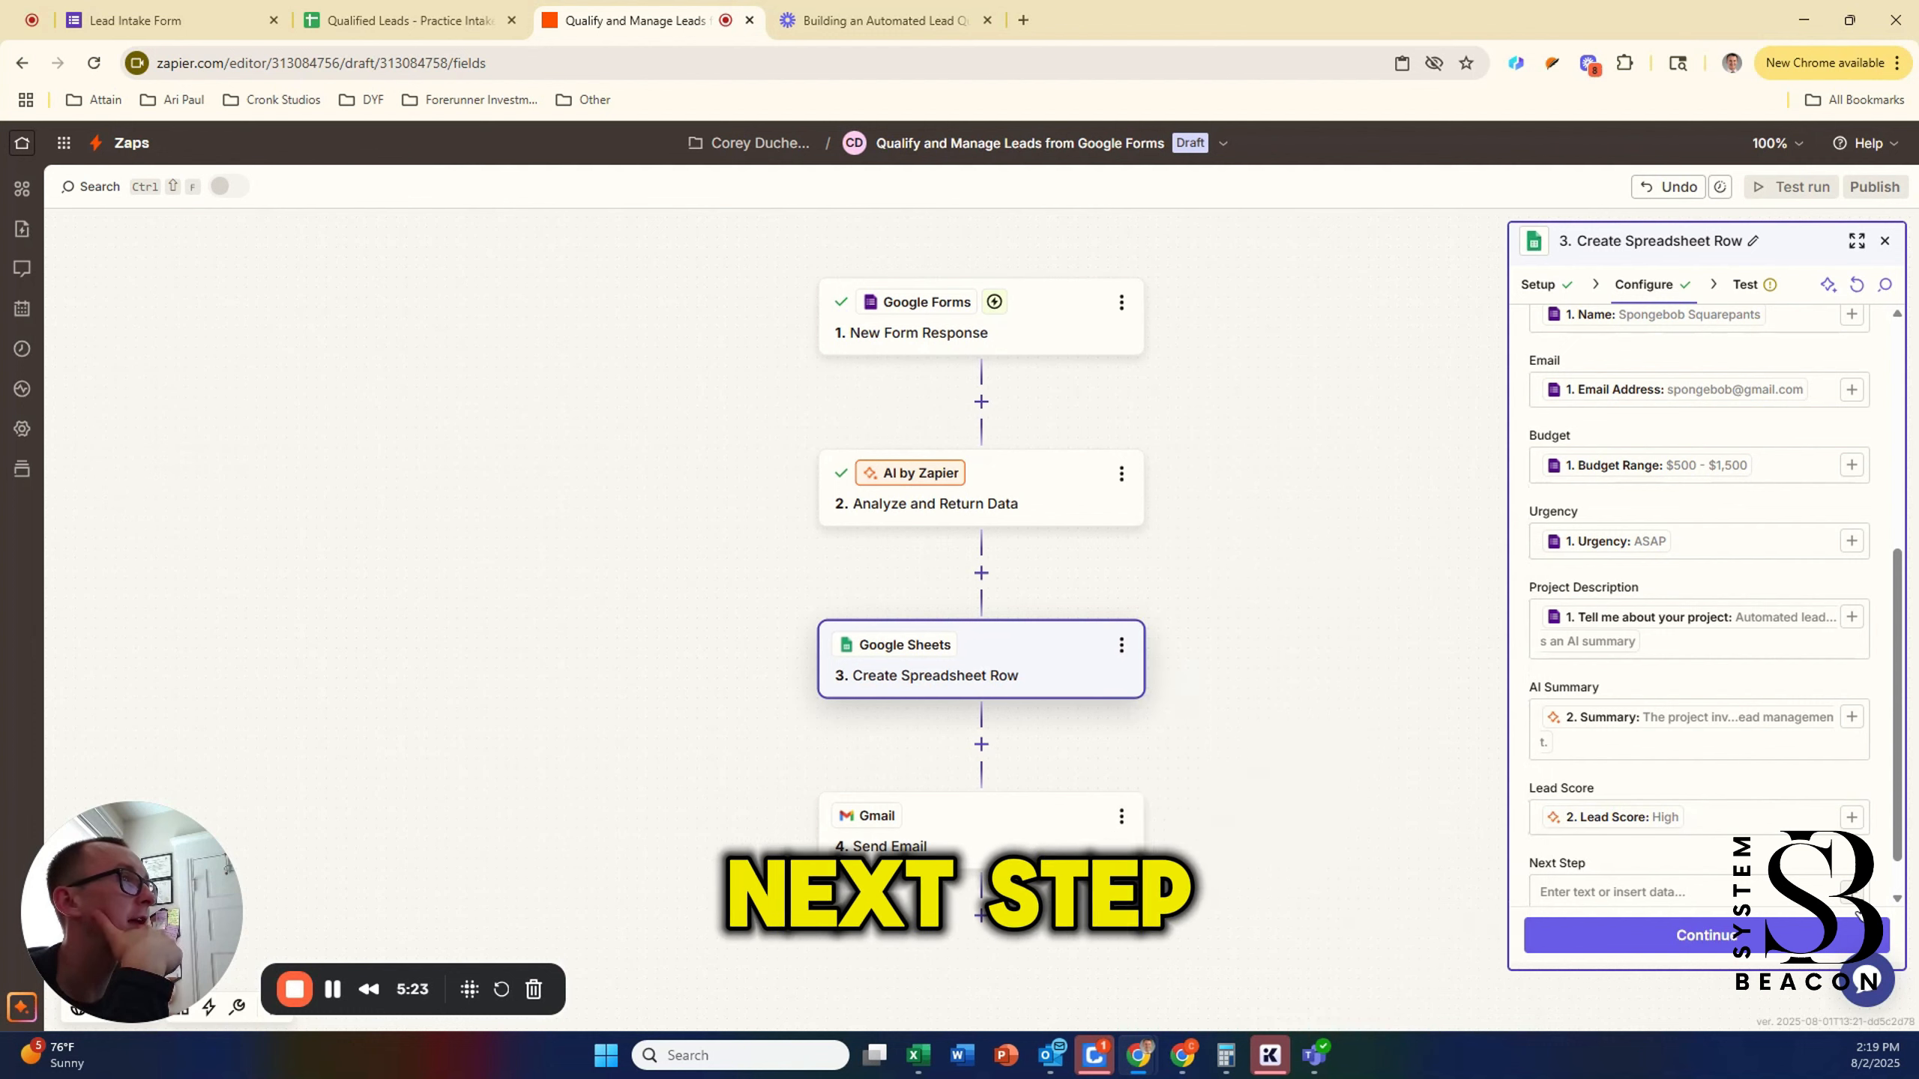
click(1393, 937)
click(1393, 951)
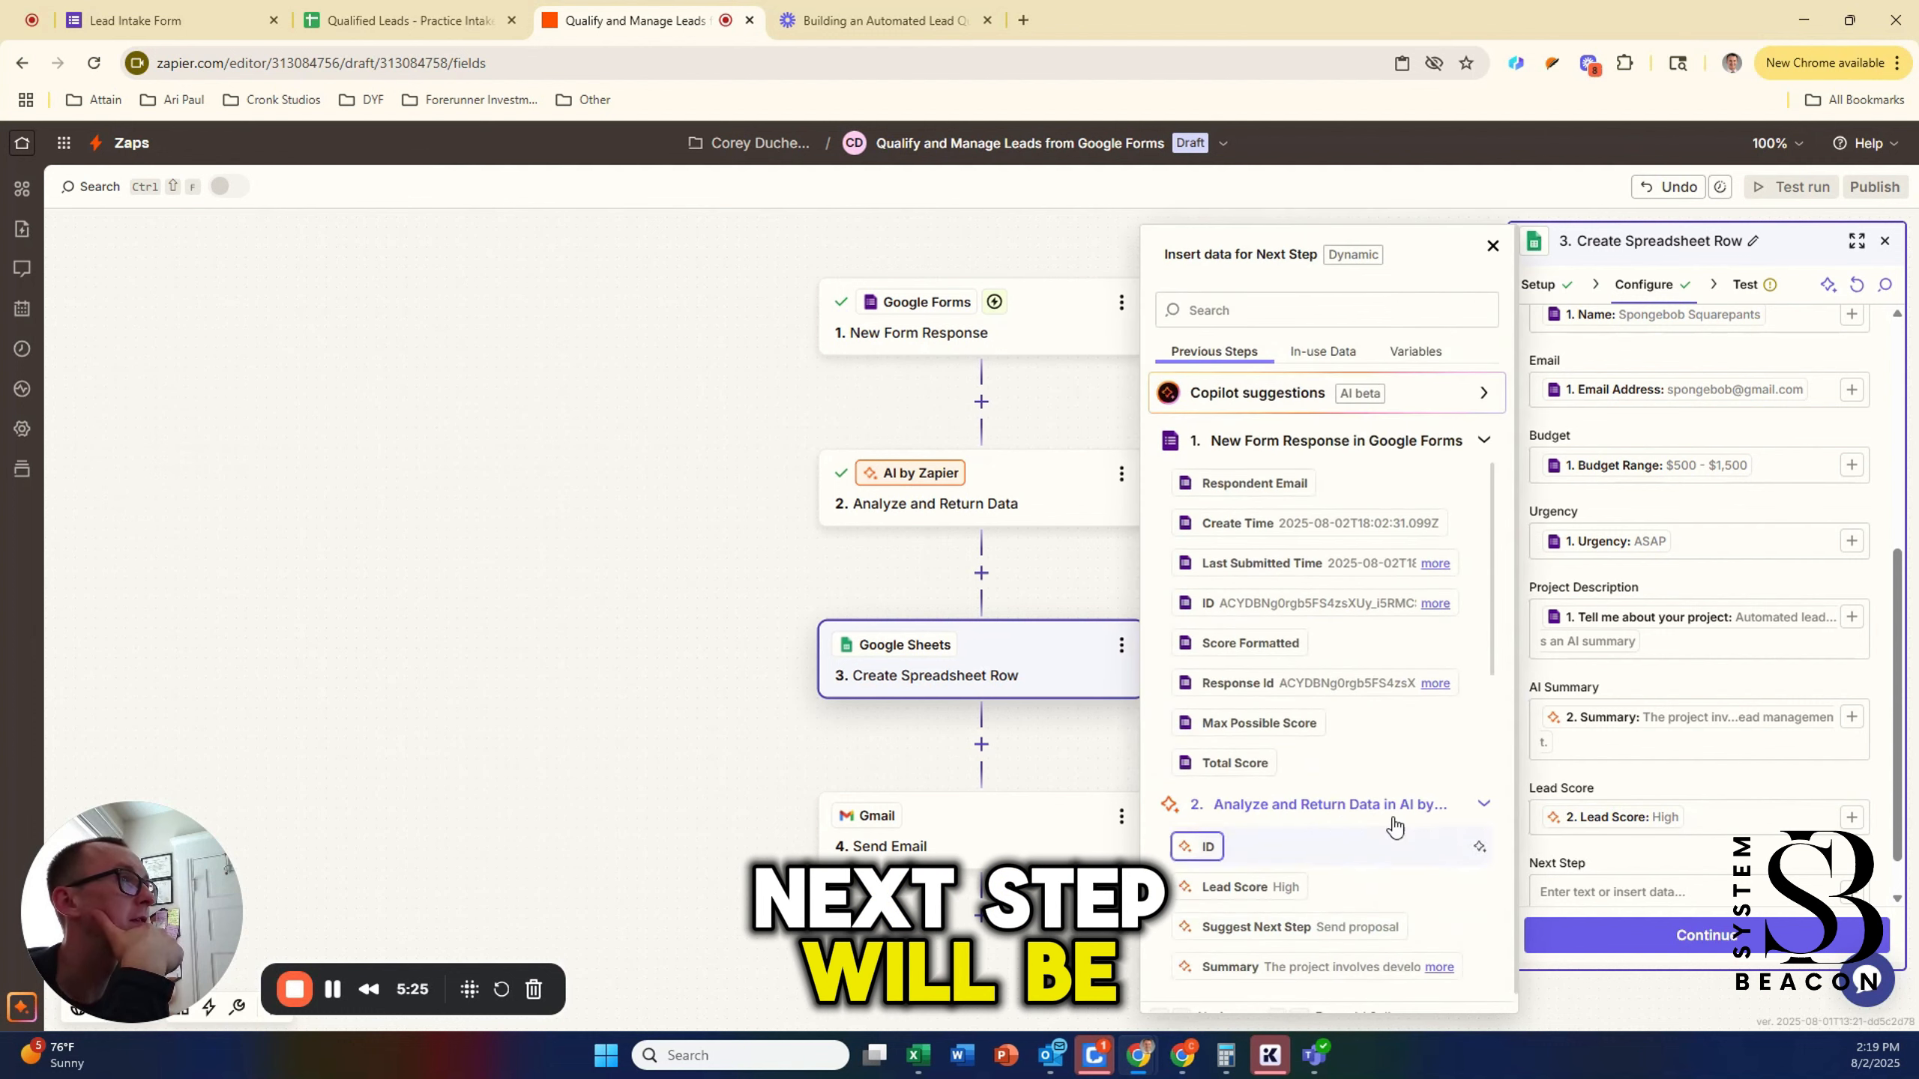
click(1286, 916)
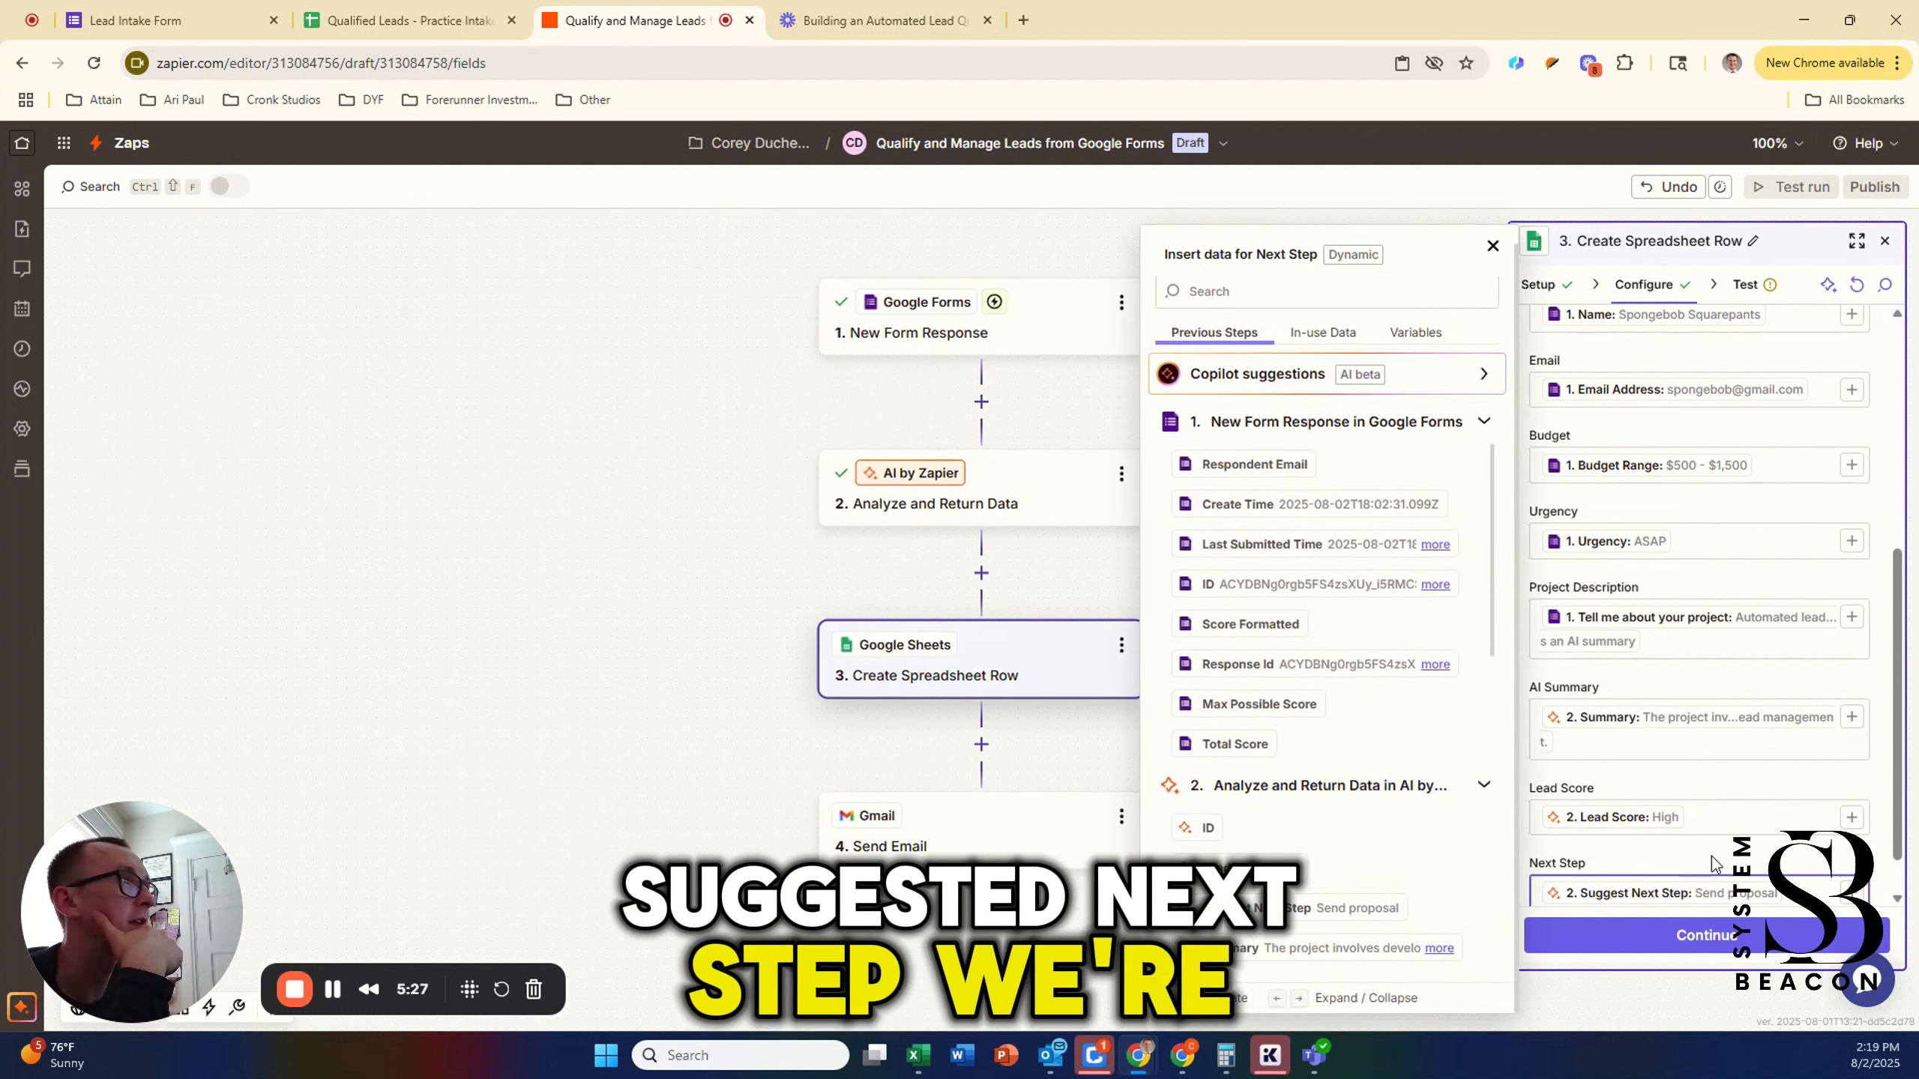
click(1715, 936)
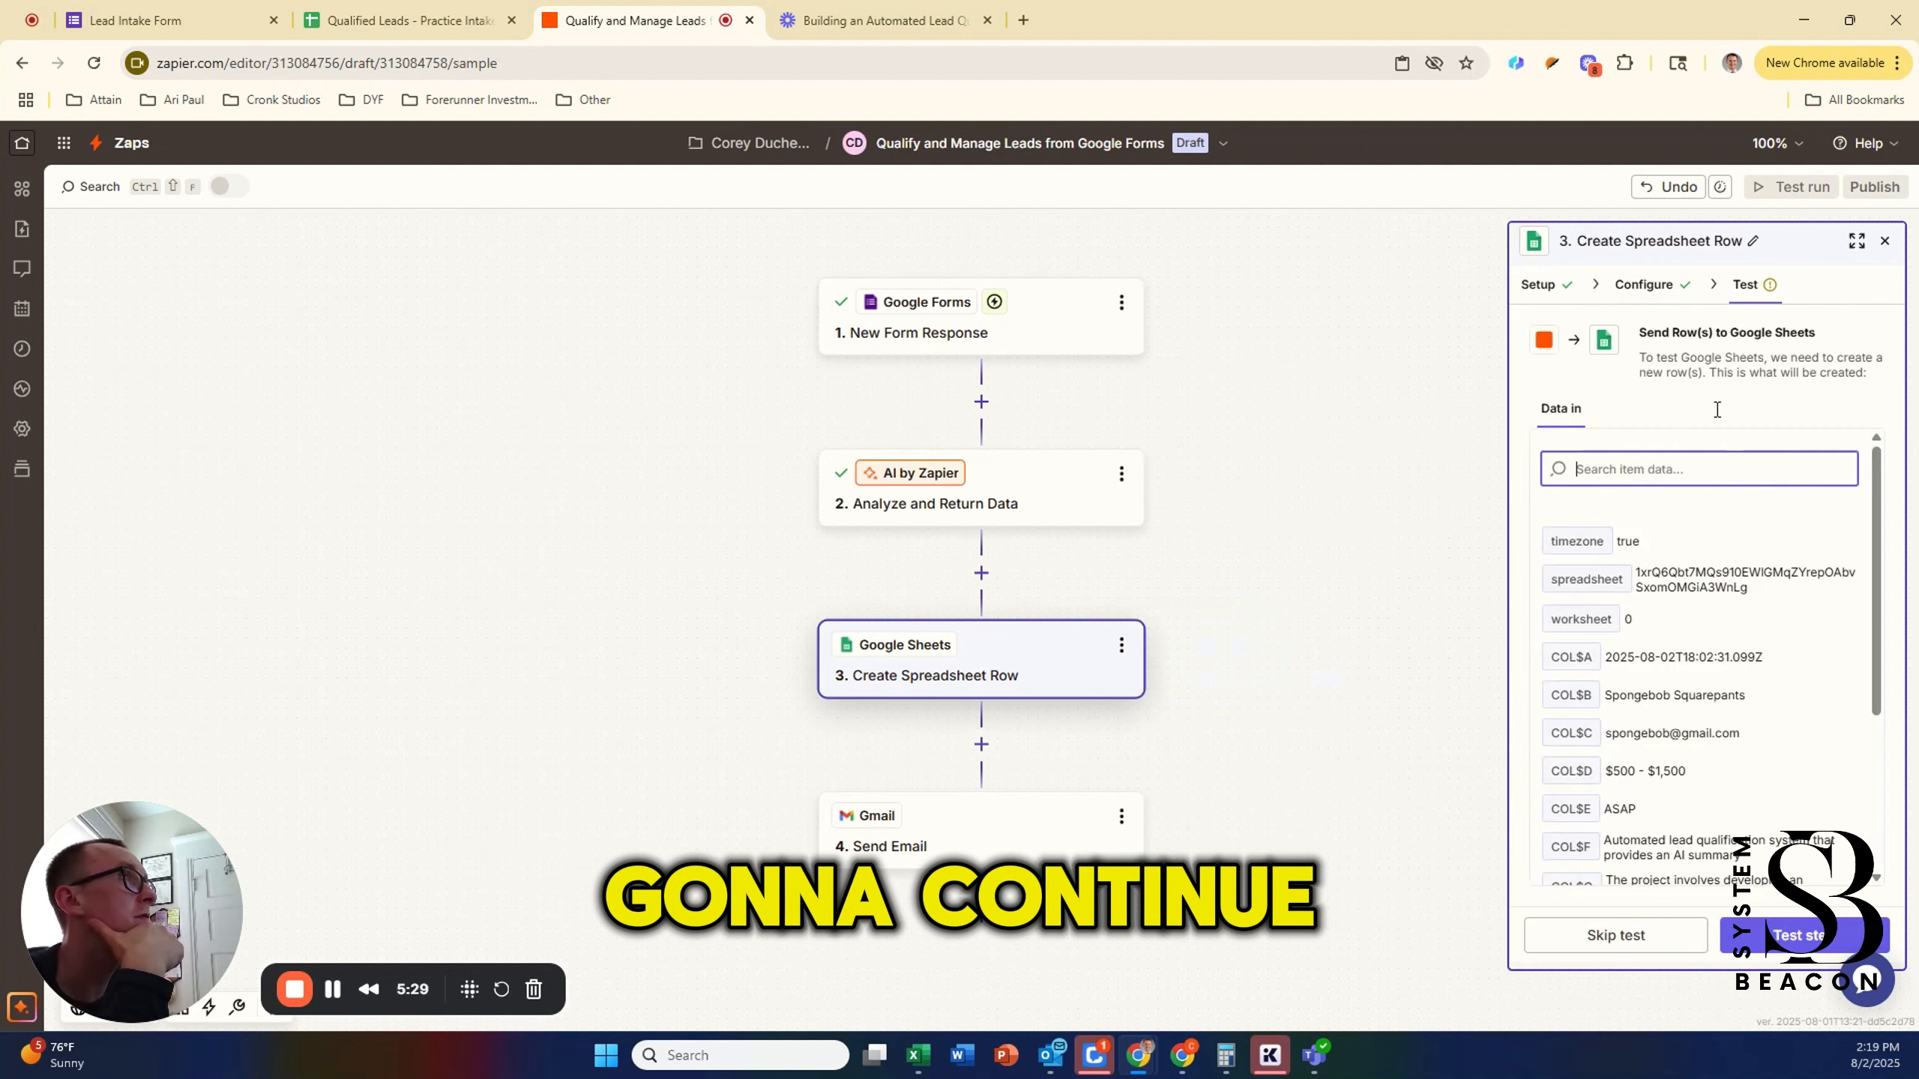
Step: Run the row step test to add the sample lead to the spreadsheet
click(1752, 934)
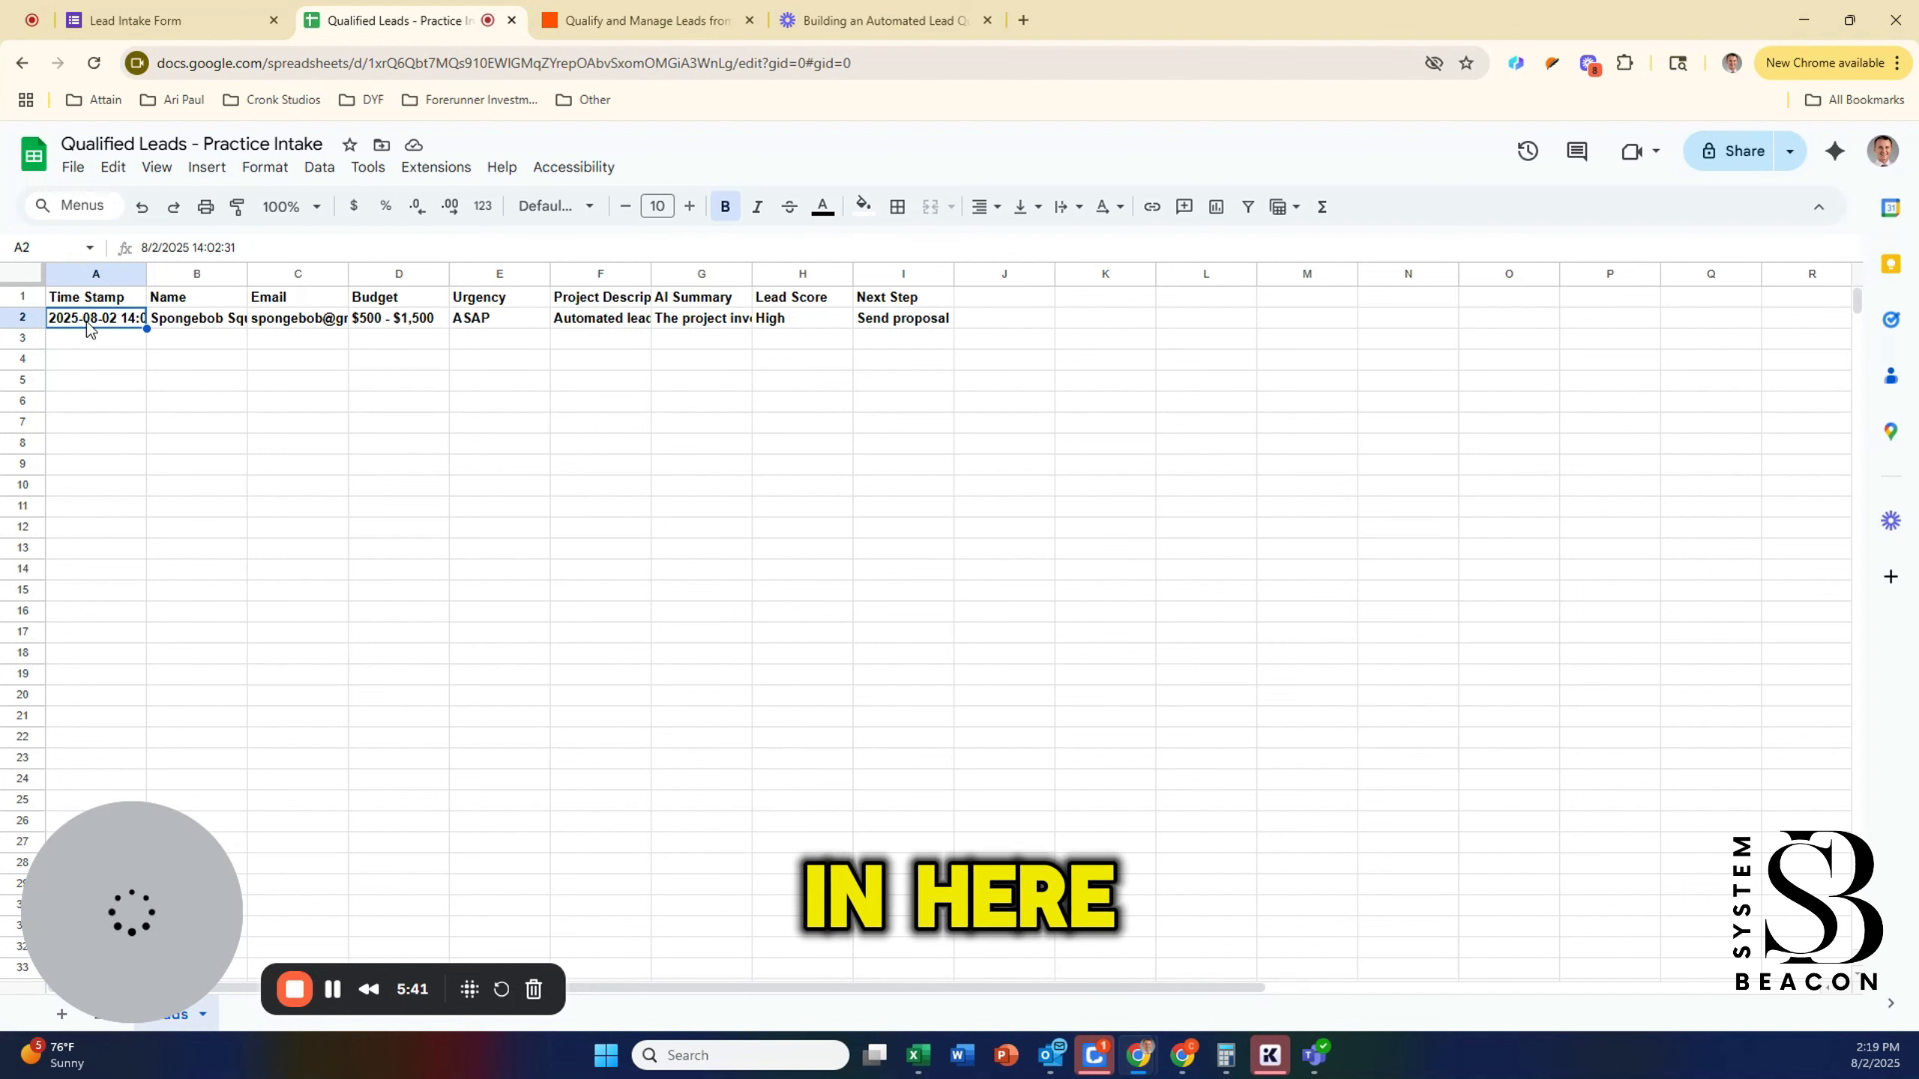
Step: Unbold the test lead's row A2:I2 in Google Sheets, then return to the Zapier editor
drag(90, 330, 899, 327)
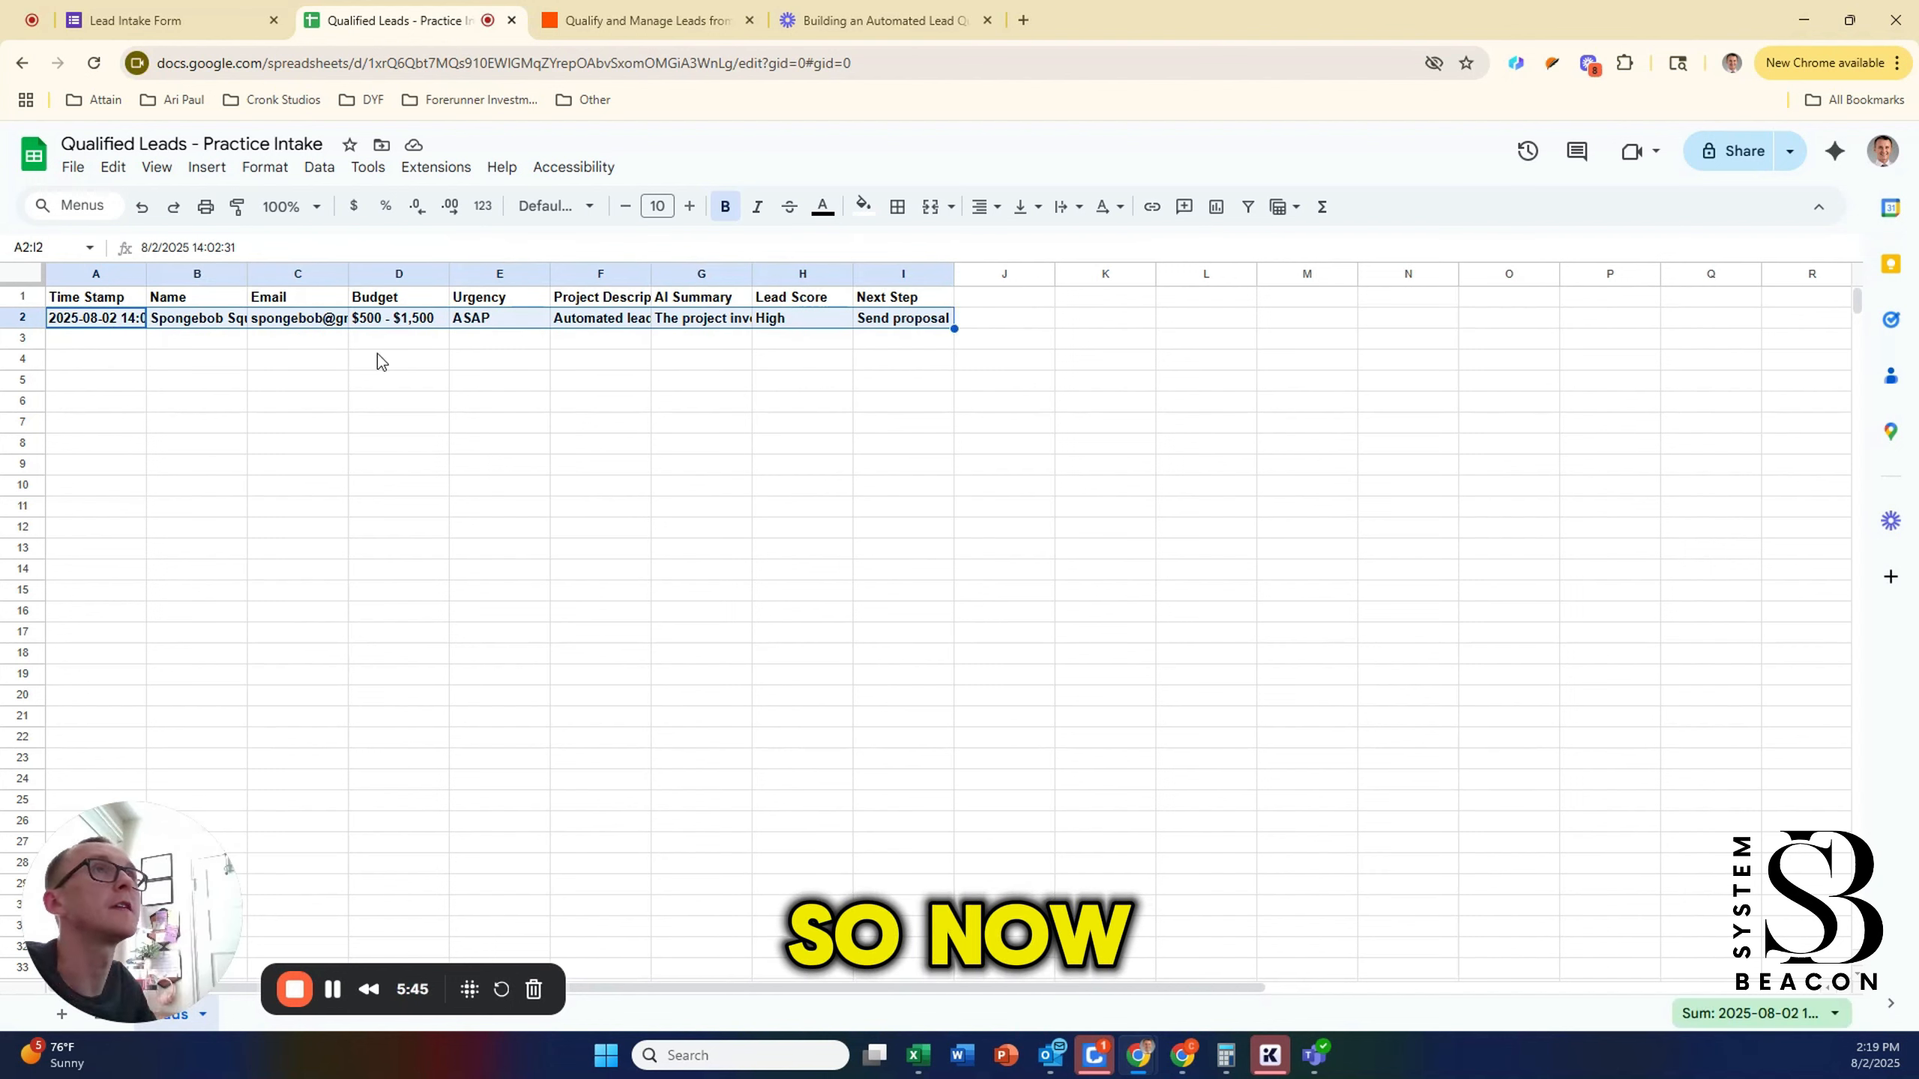
key(ctrl+b)
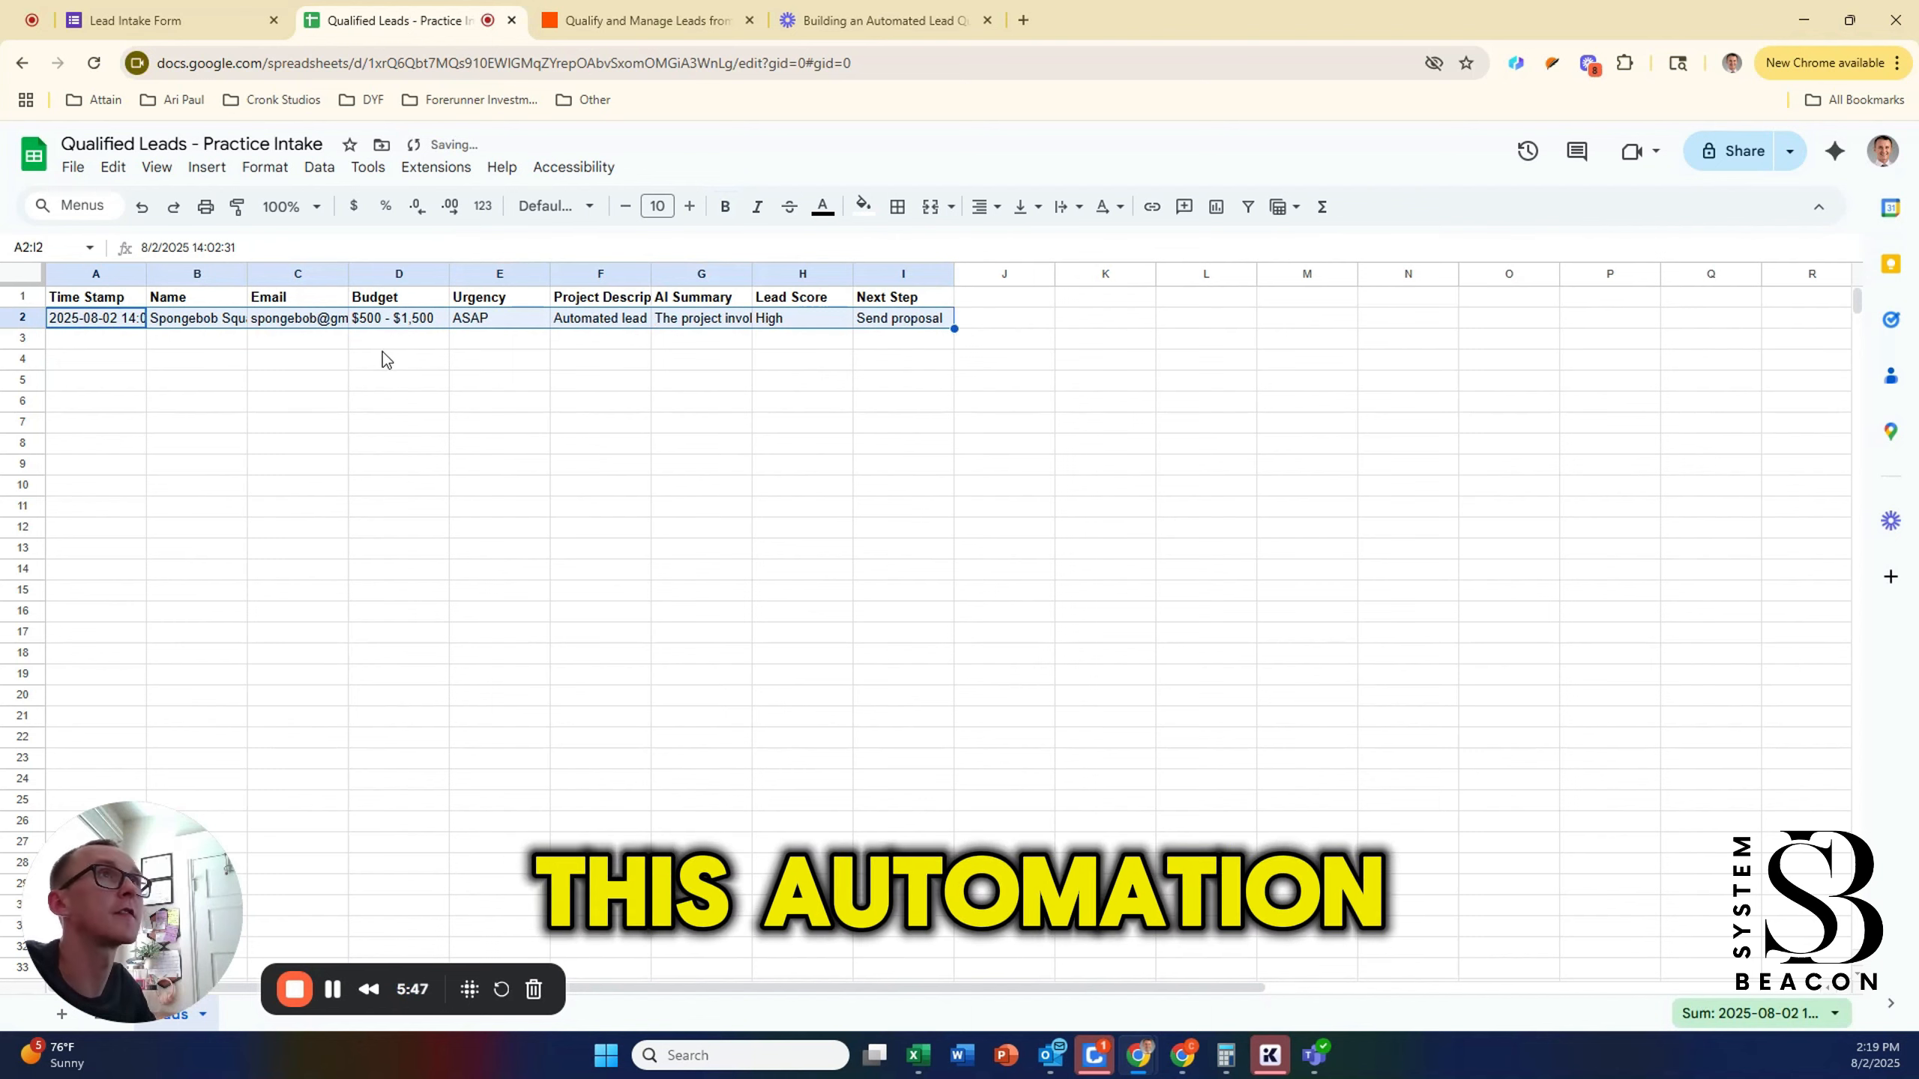
click(384, 342)
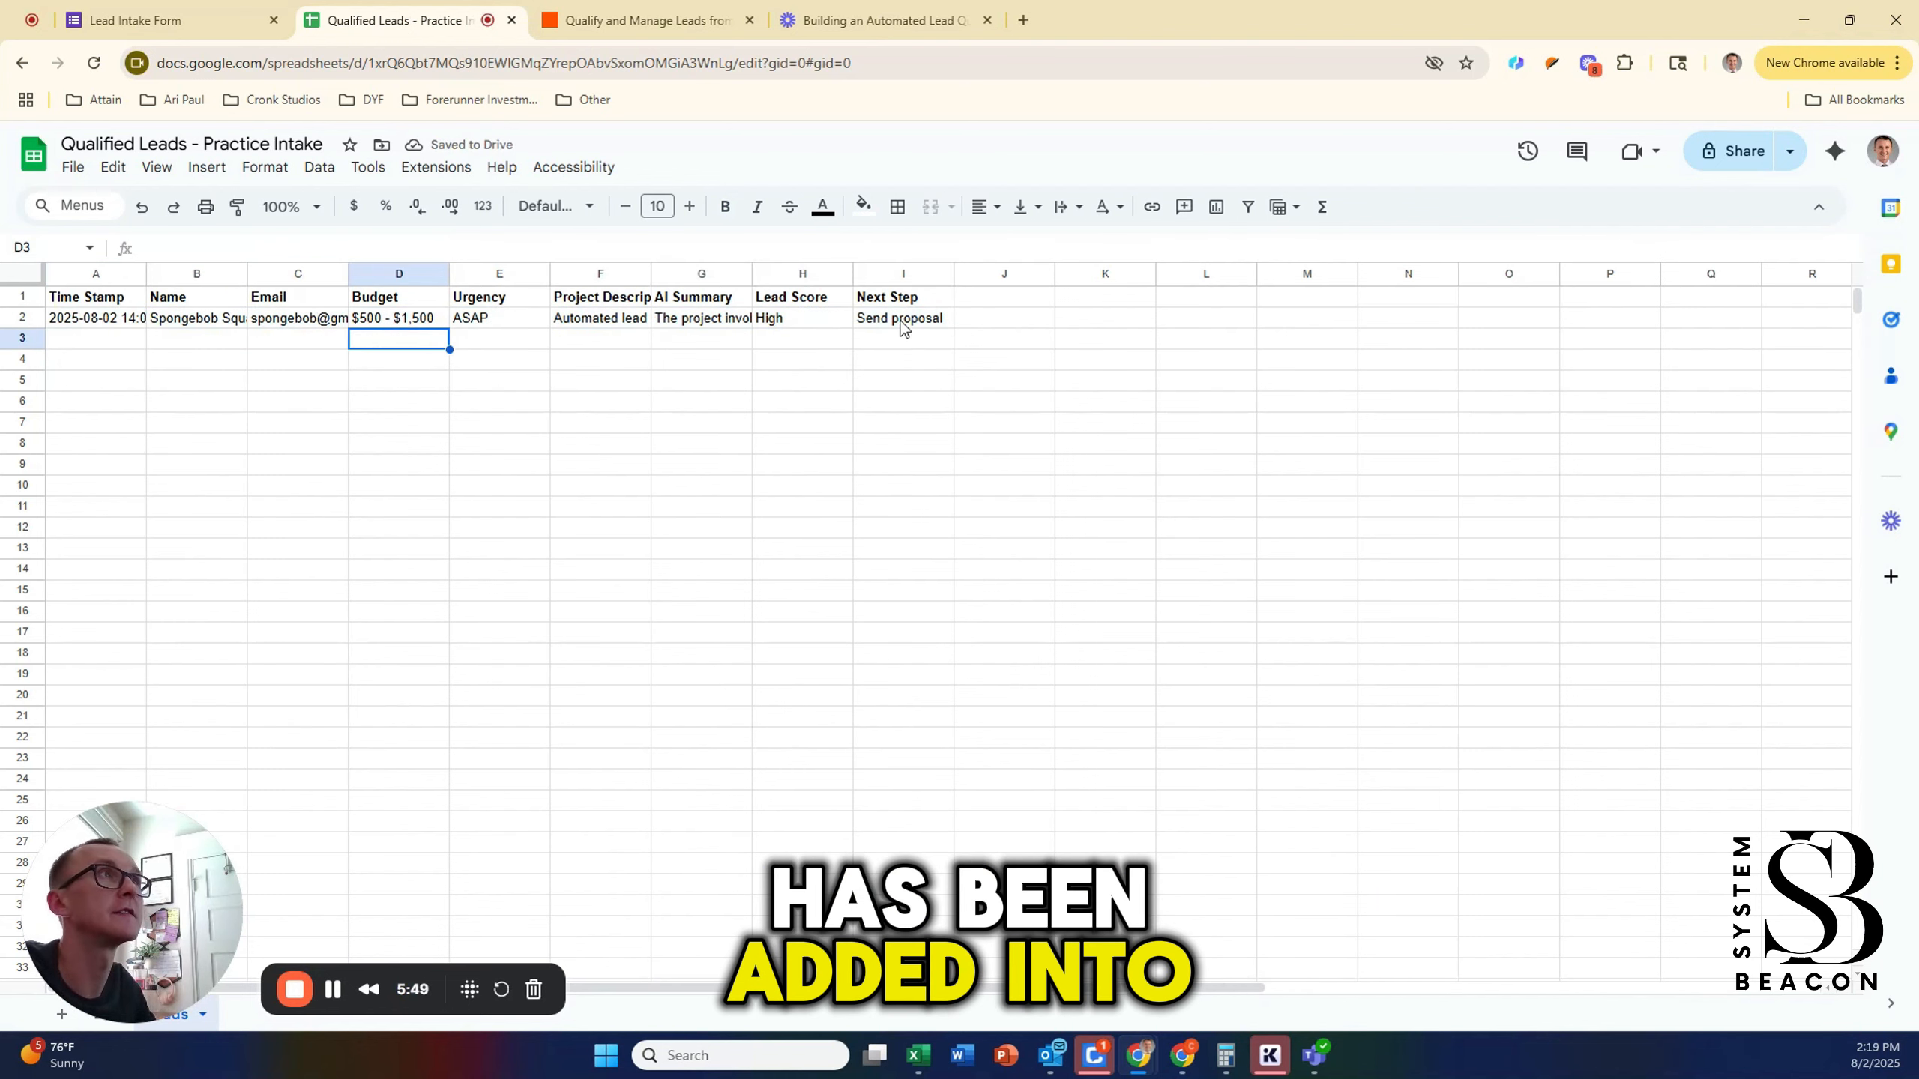
click(664, 20)
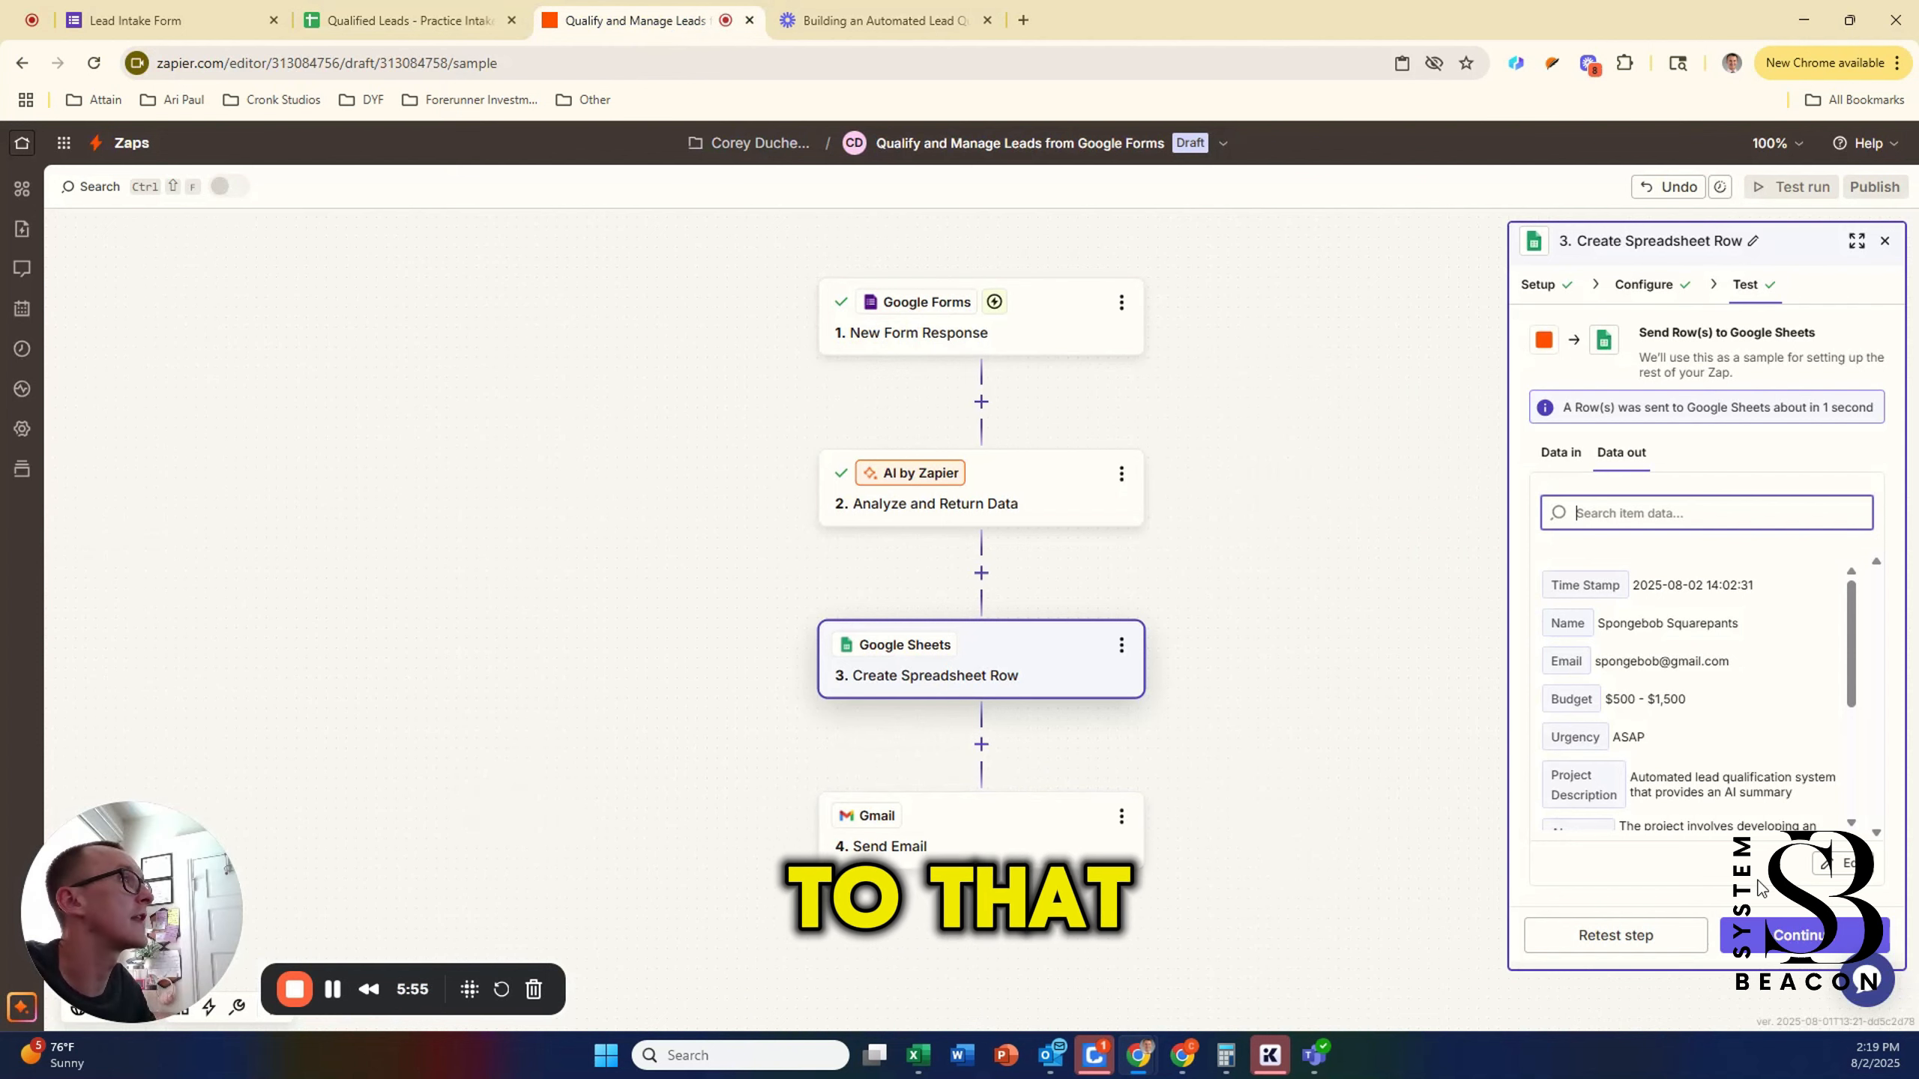
Step: Continue past the Create Spreadsheet Row test results to the Gmail Send Email step
click(1804, 936)
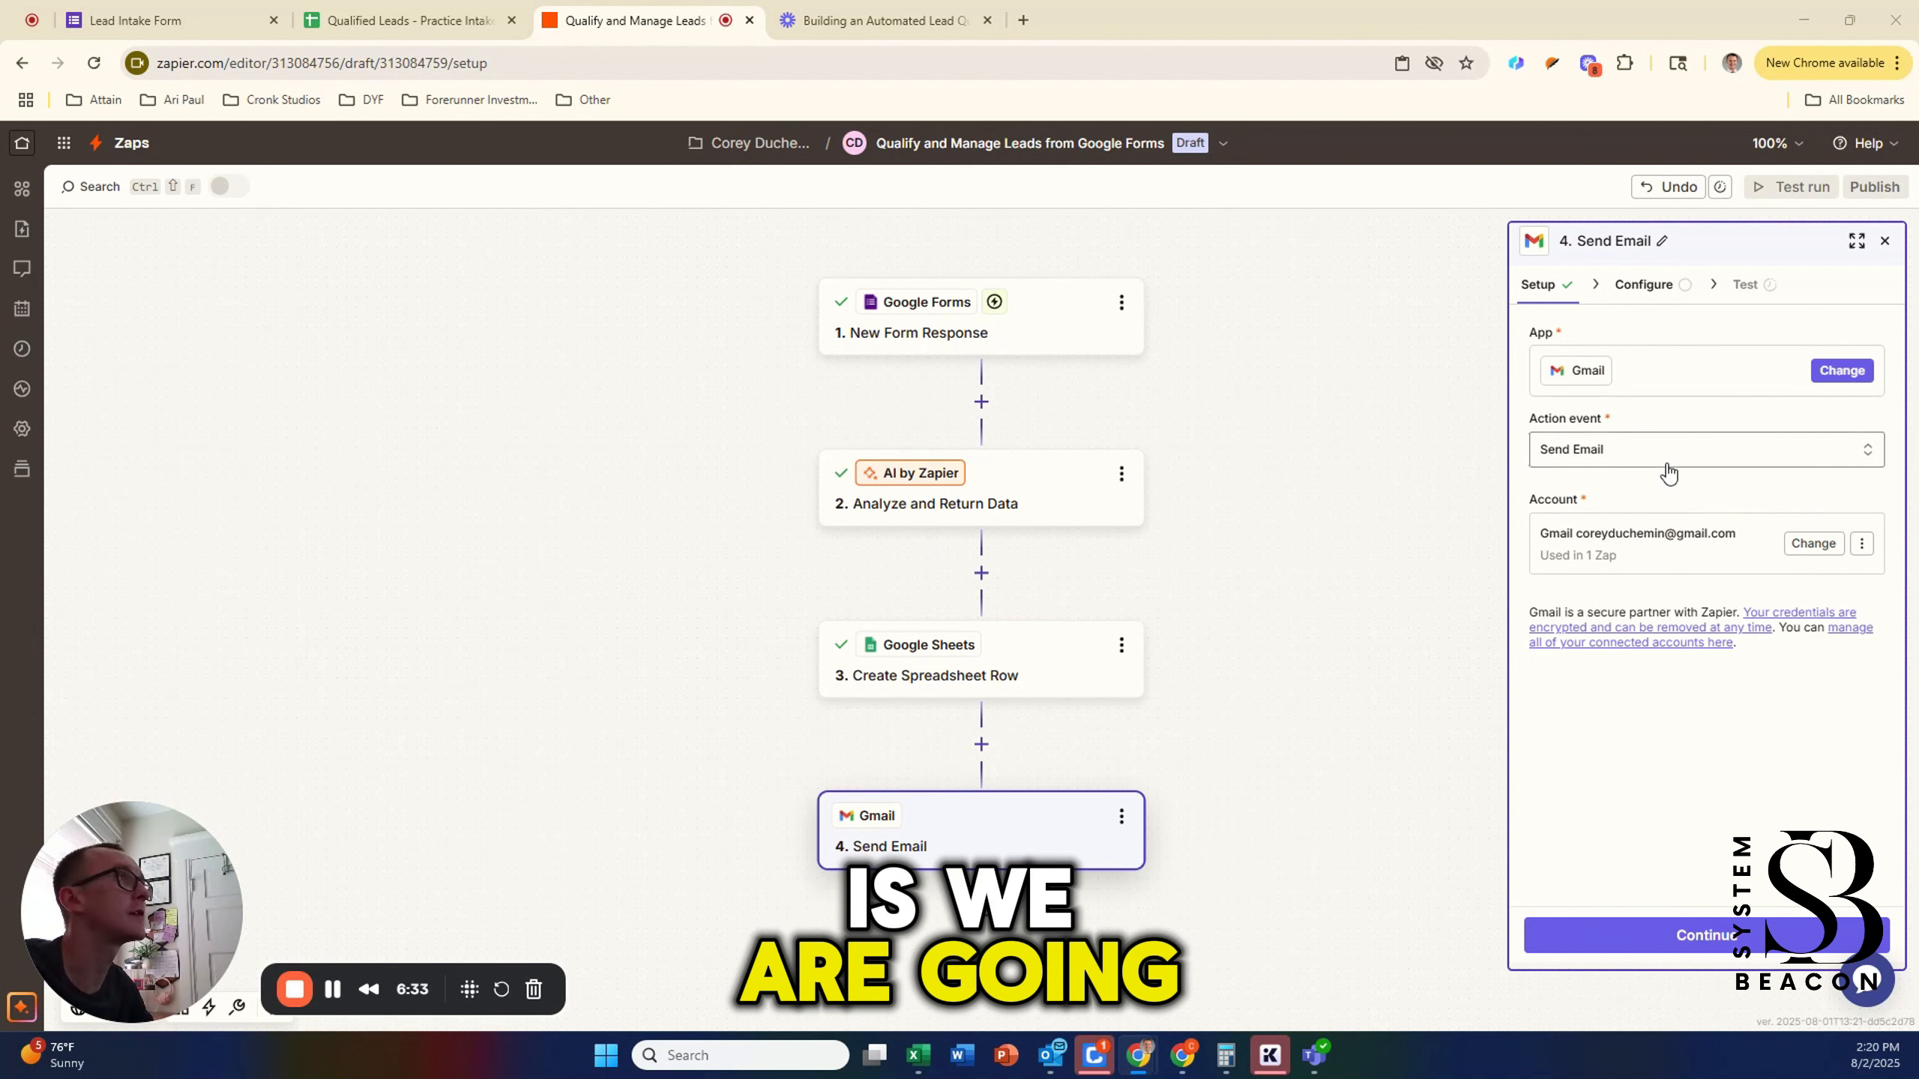
Step: Keep Send Email as the Gmail action event and continue to the Configure tab
click(1600, 452)
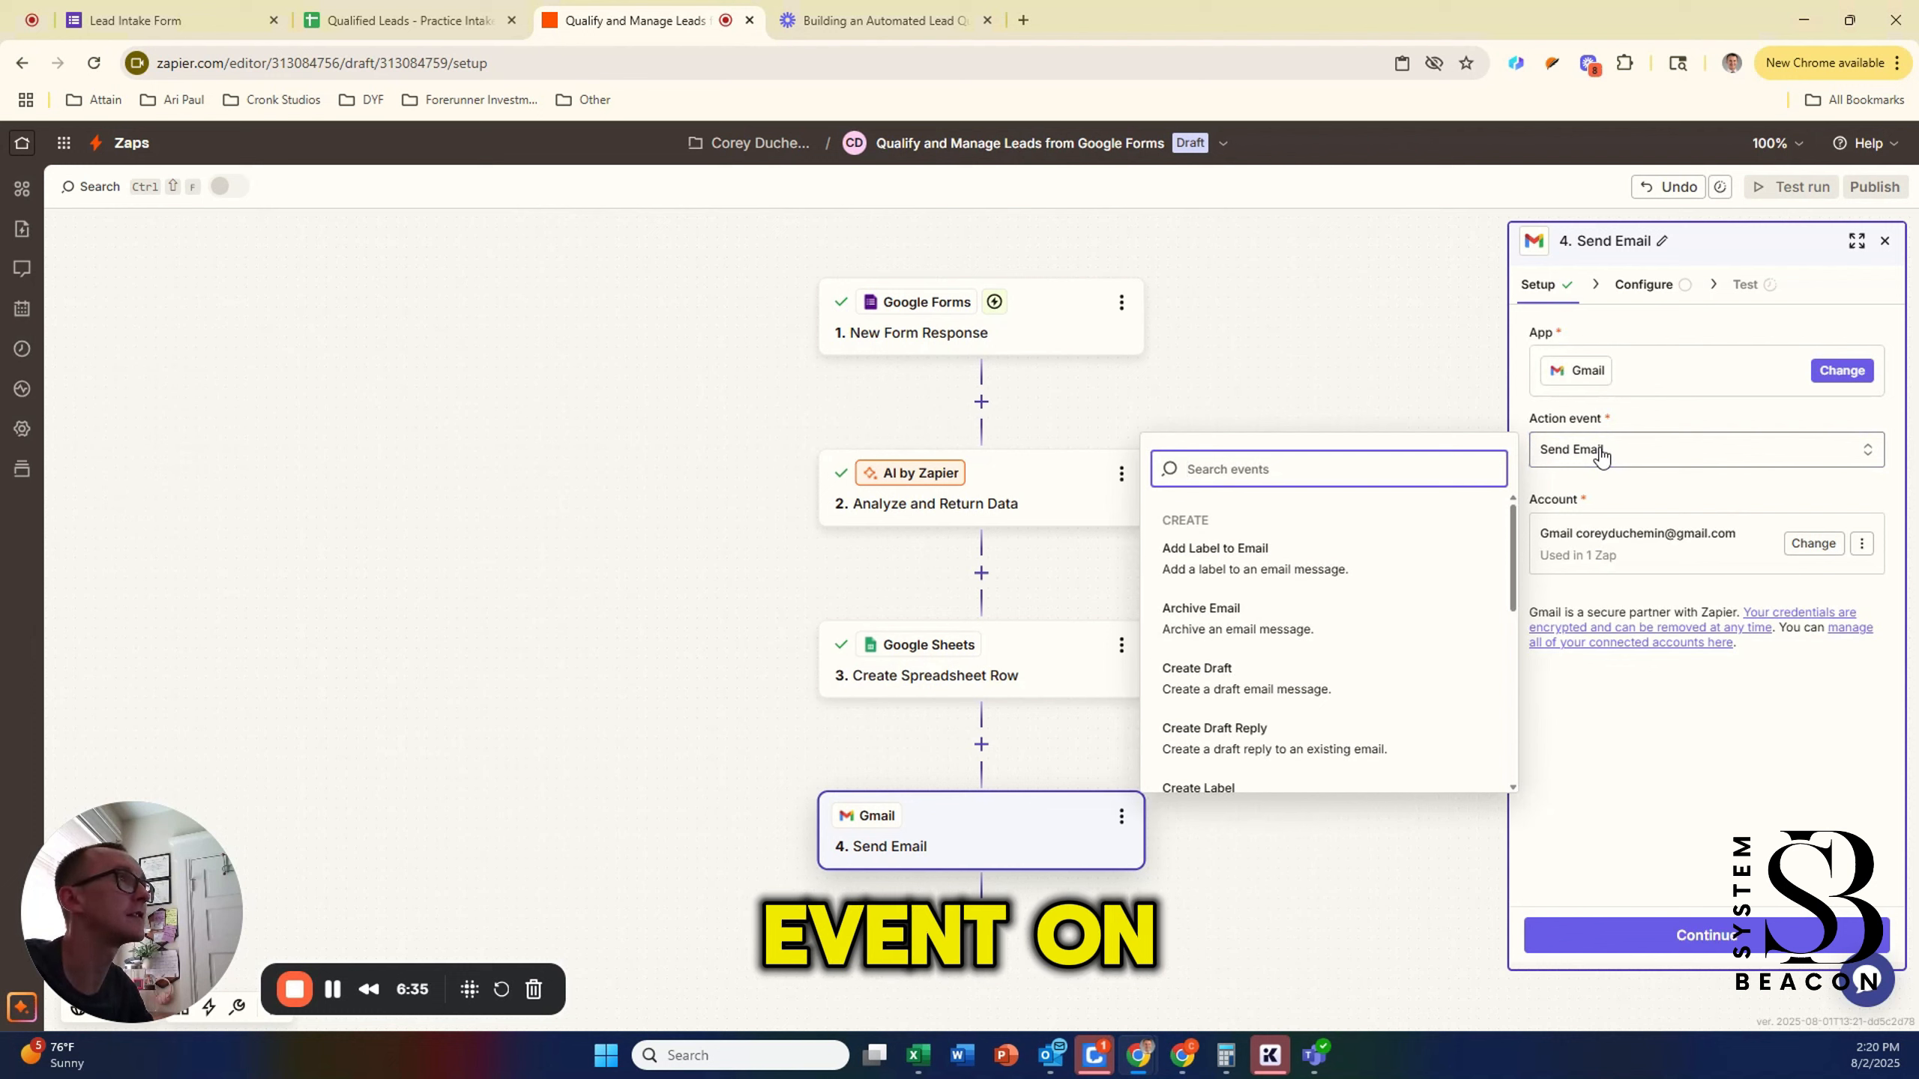
click(1600, 453)
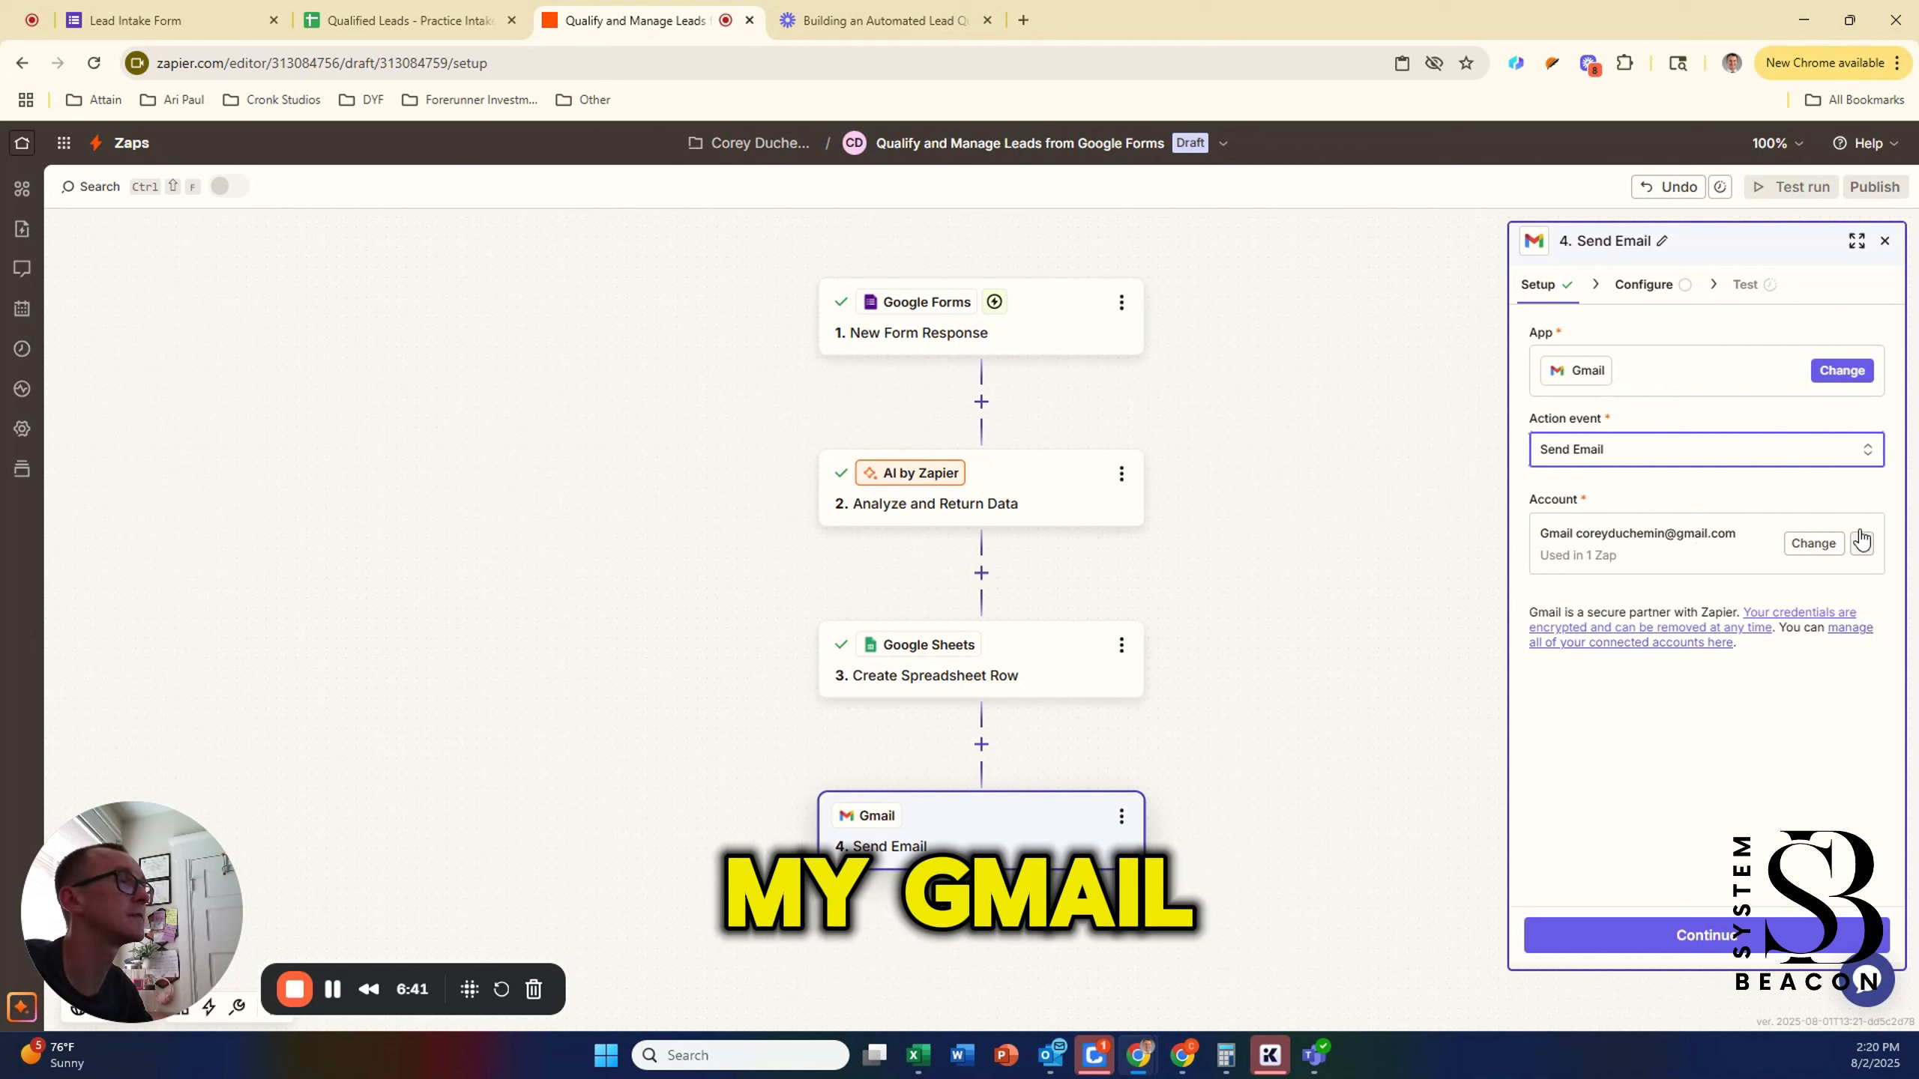
click(1706, 926)
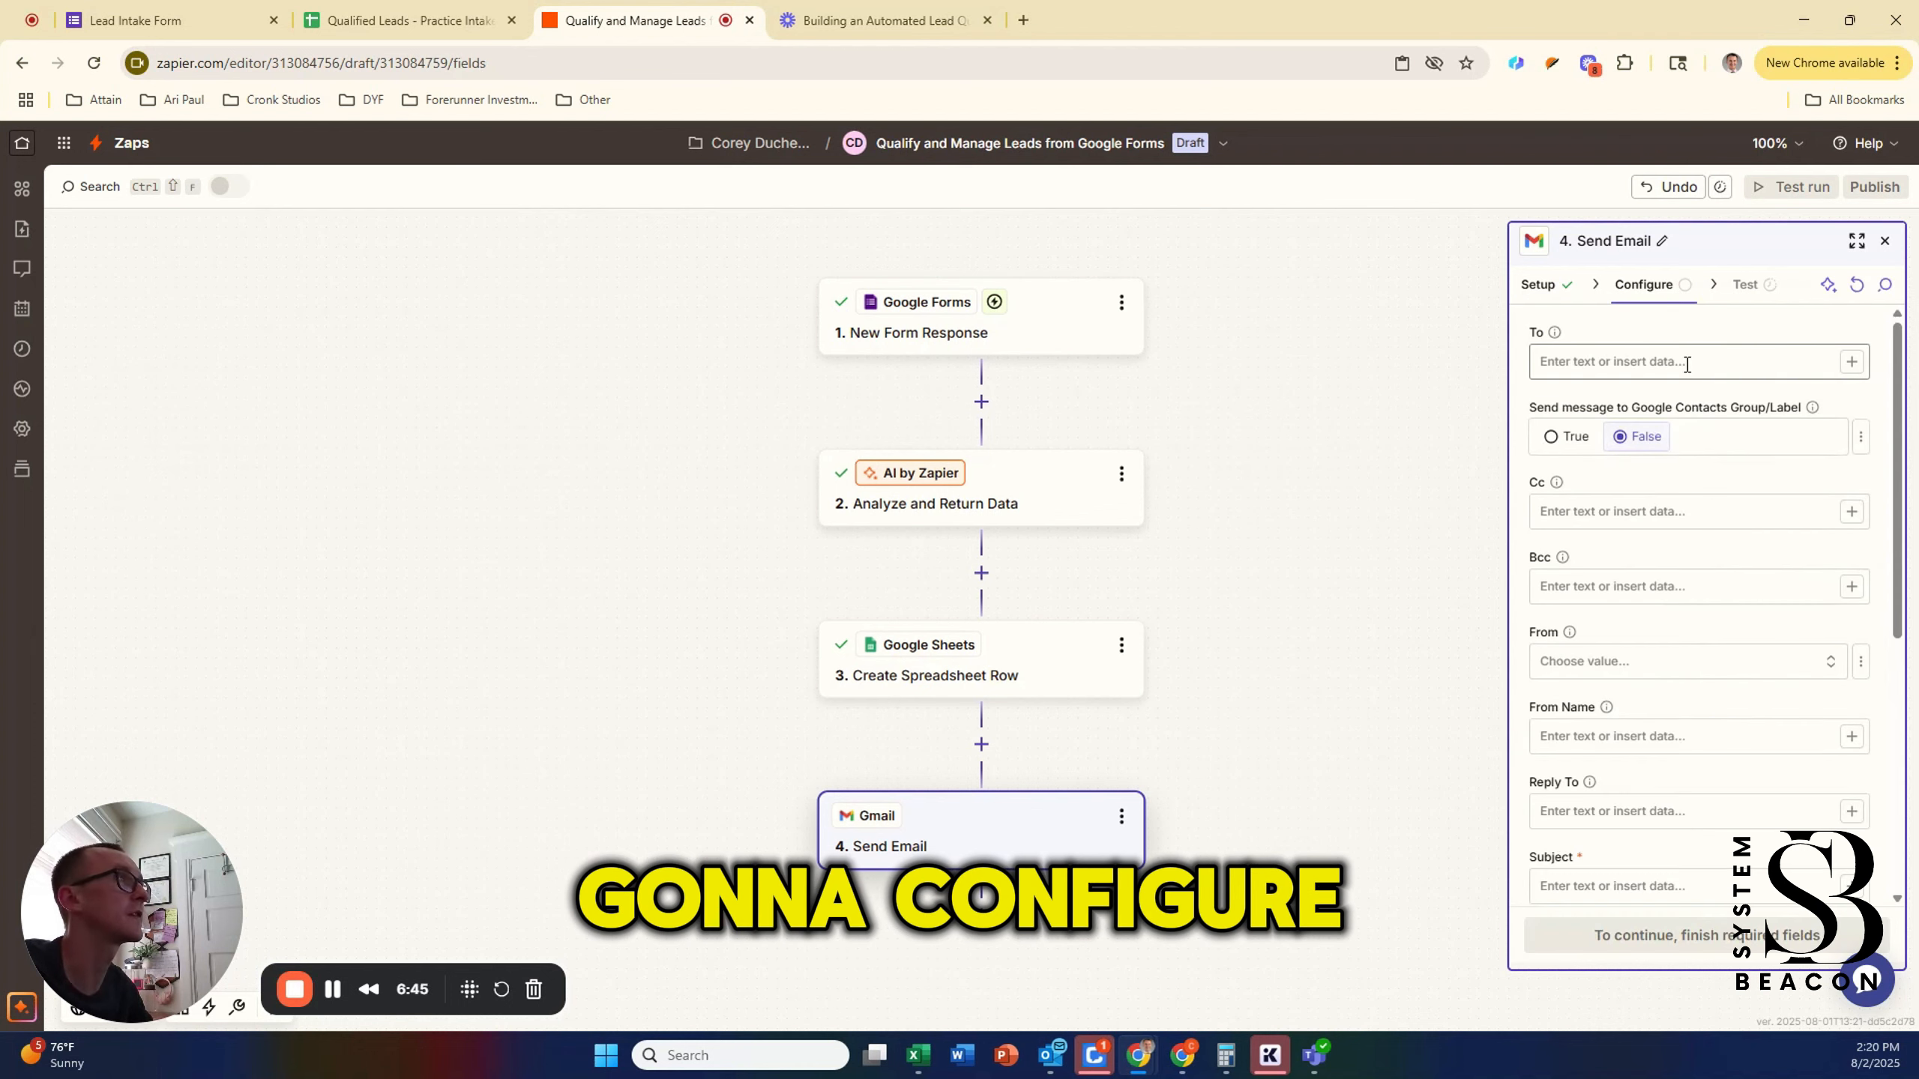
Step: Type your own Gmail address into the alert email's To field
click(1659, 363)
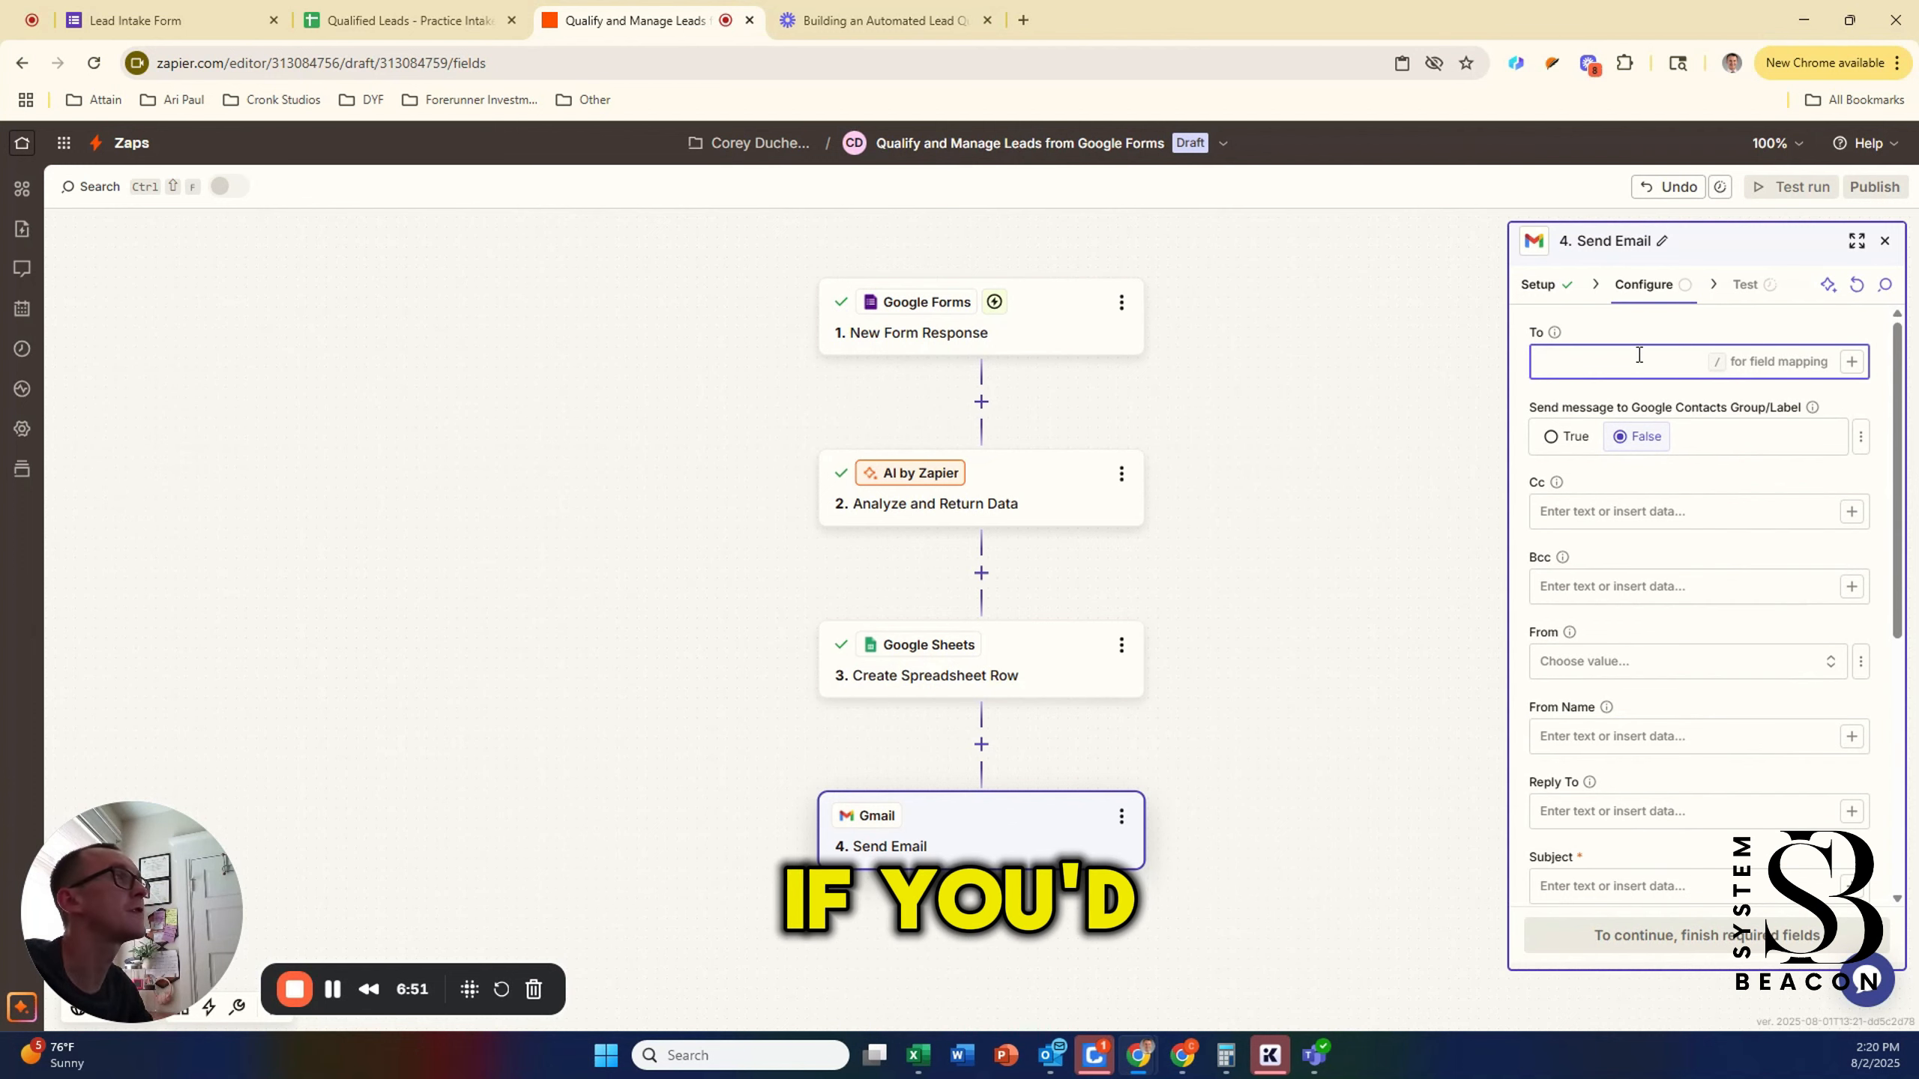
click(1567, 286)
click(1668, 290)
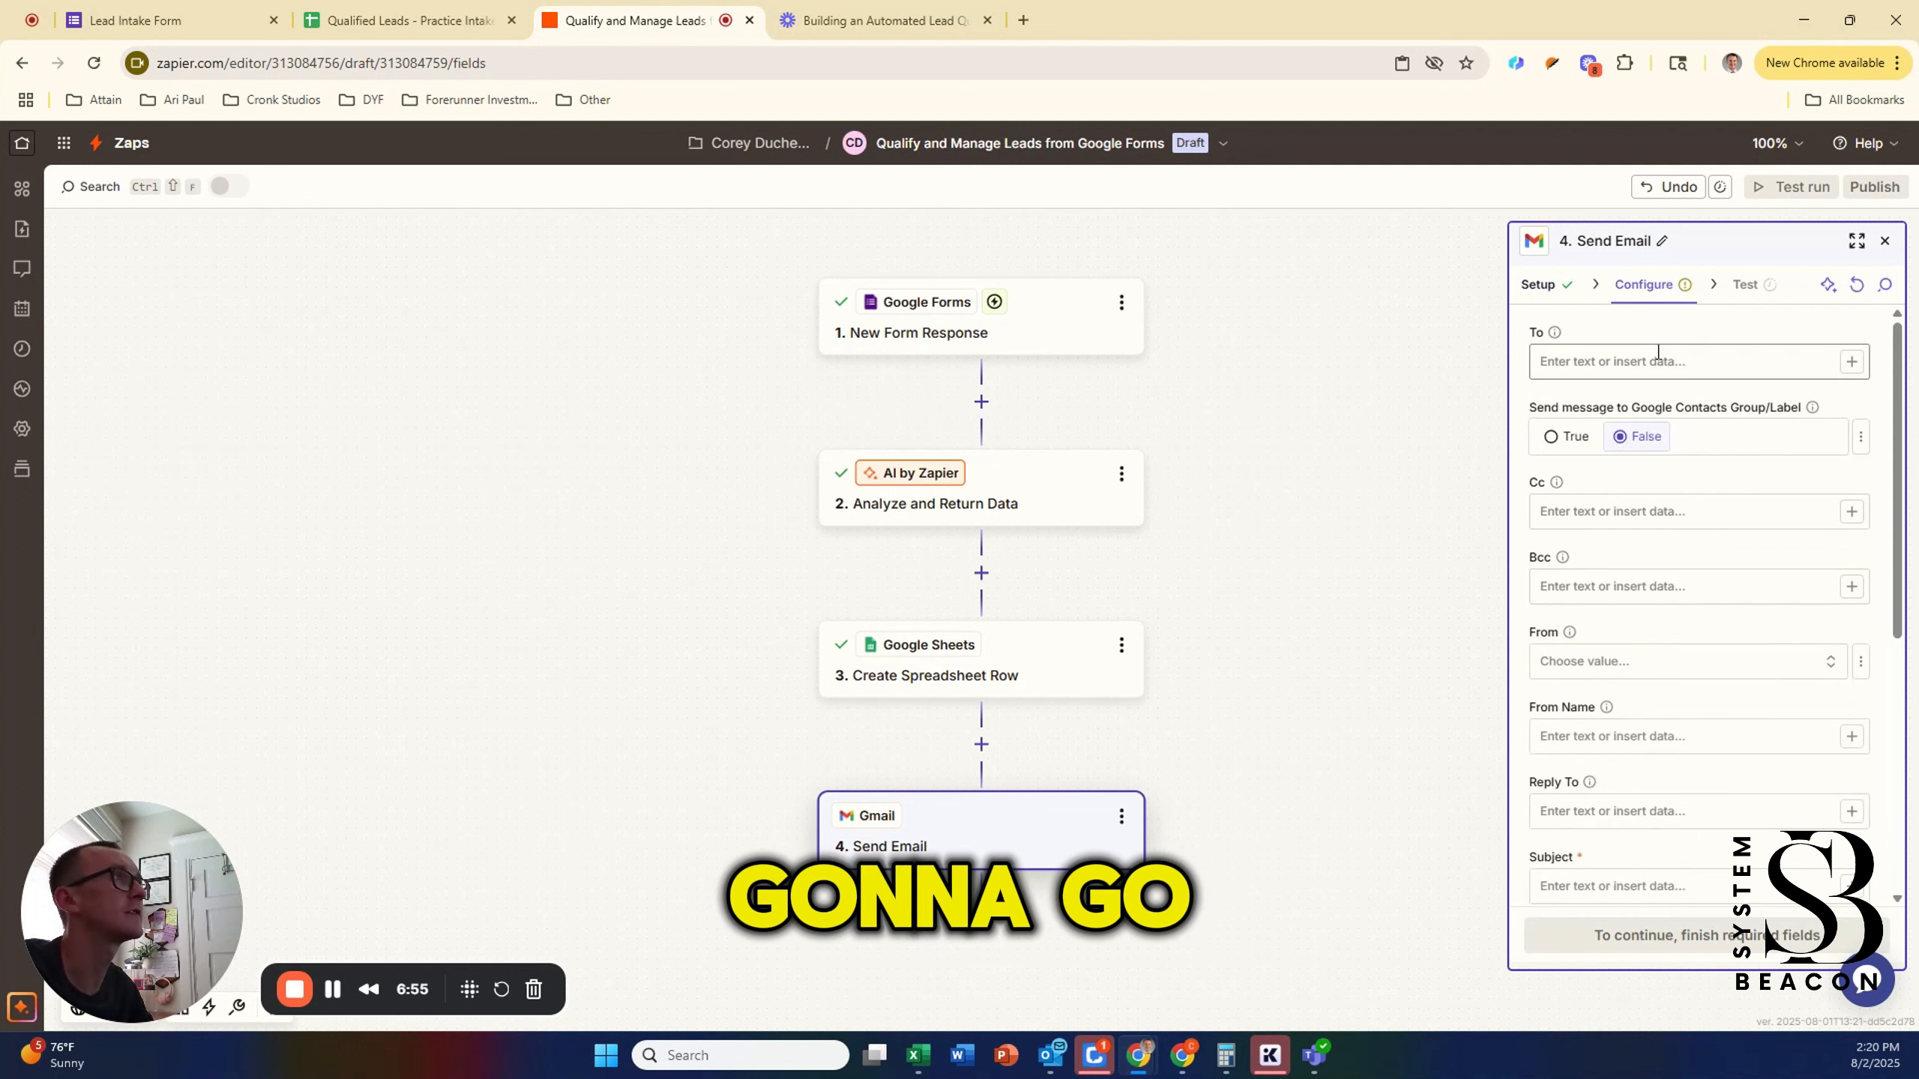
click(1715, 352)
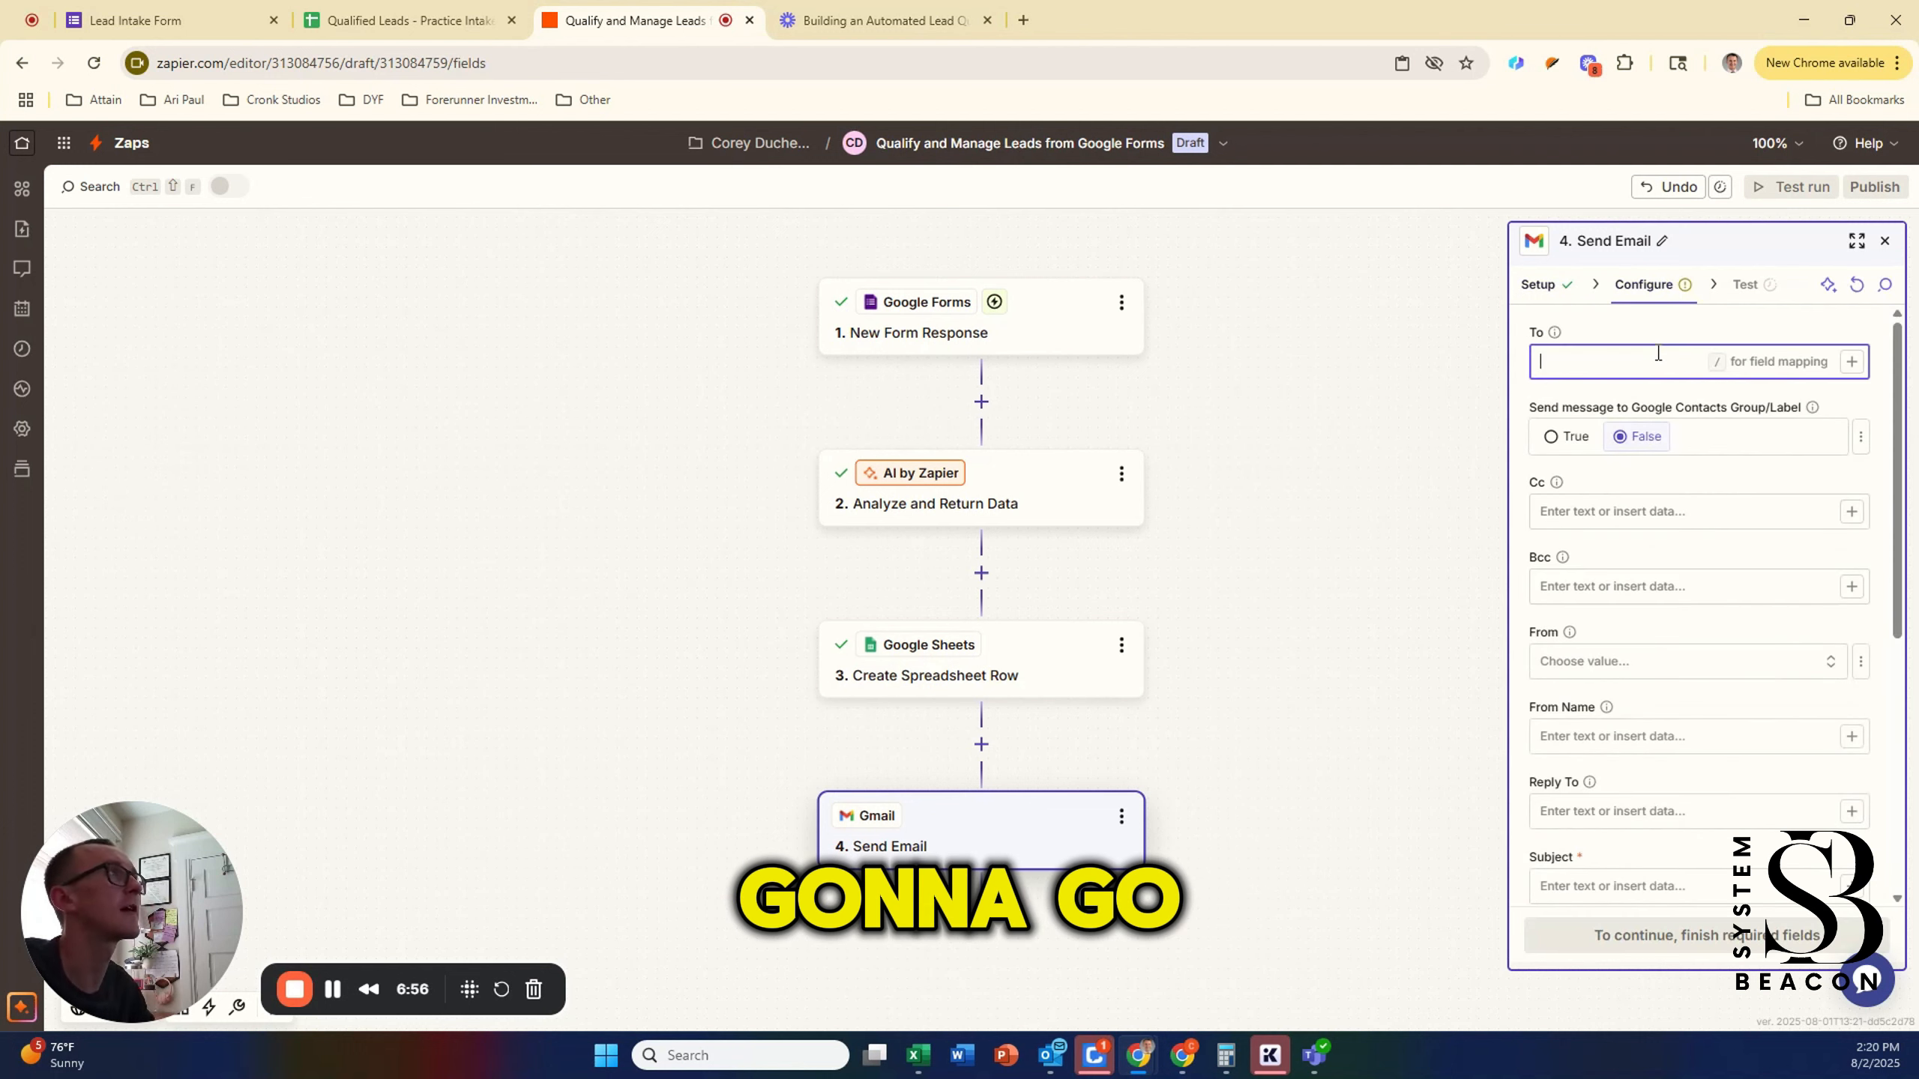
click(1849, 364)
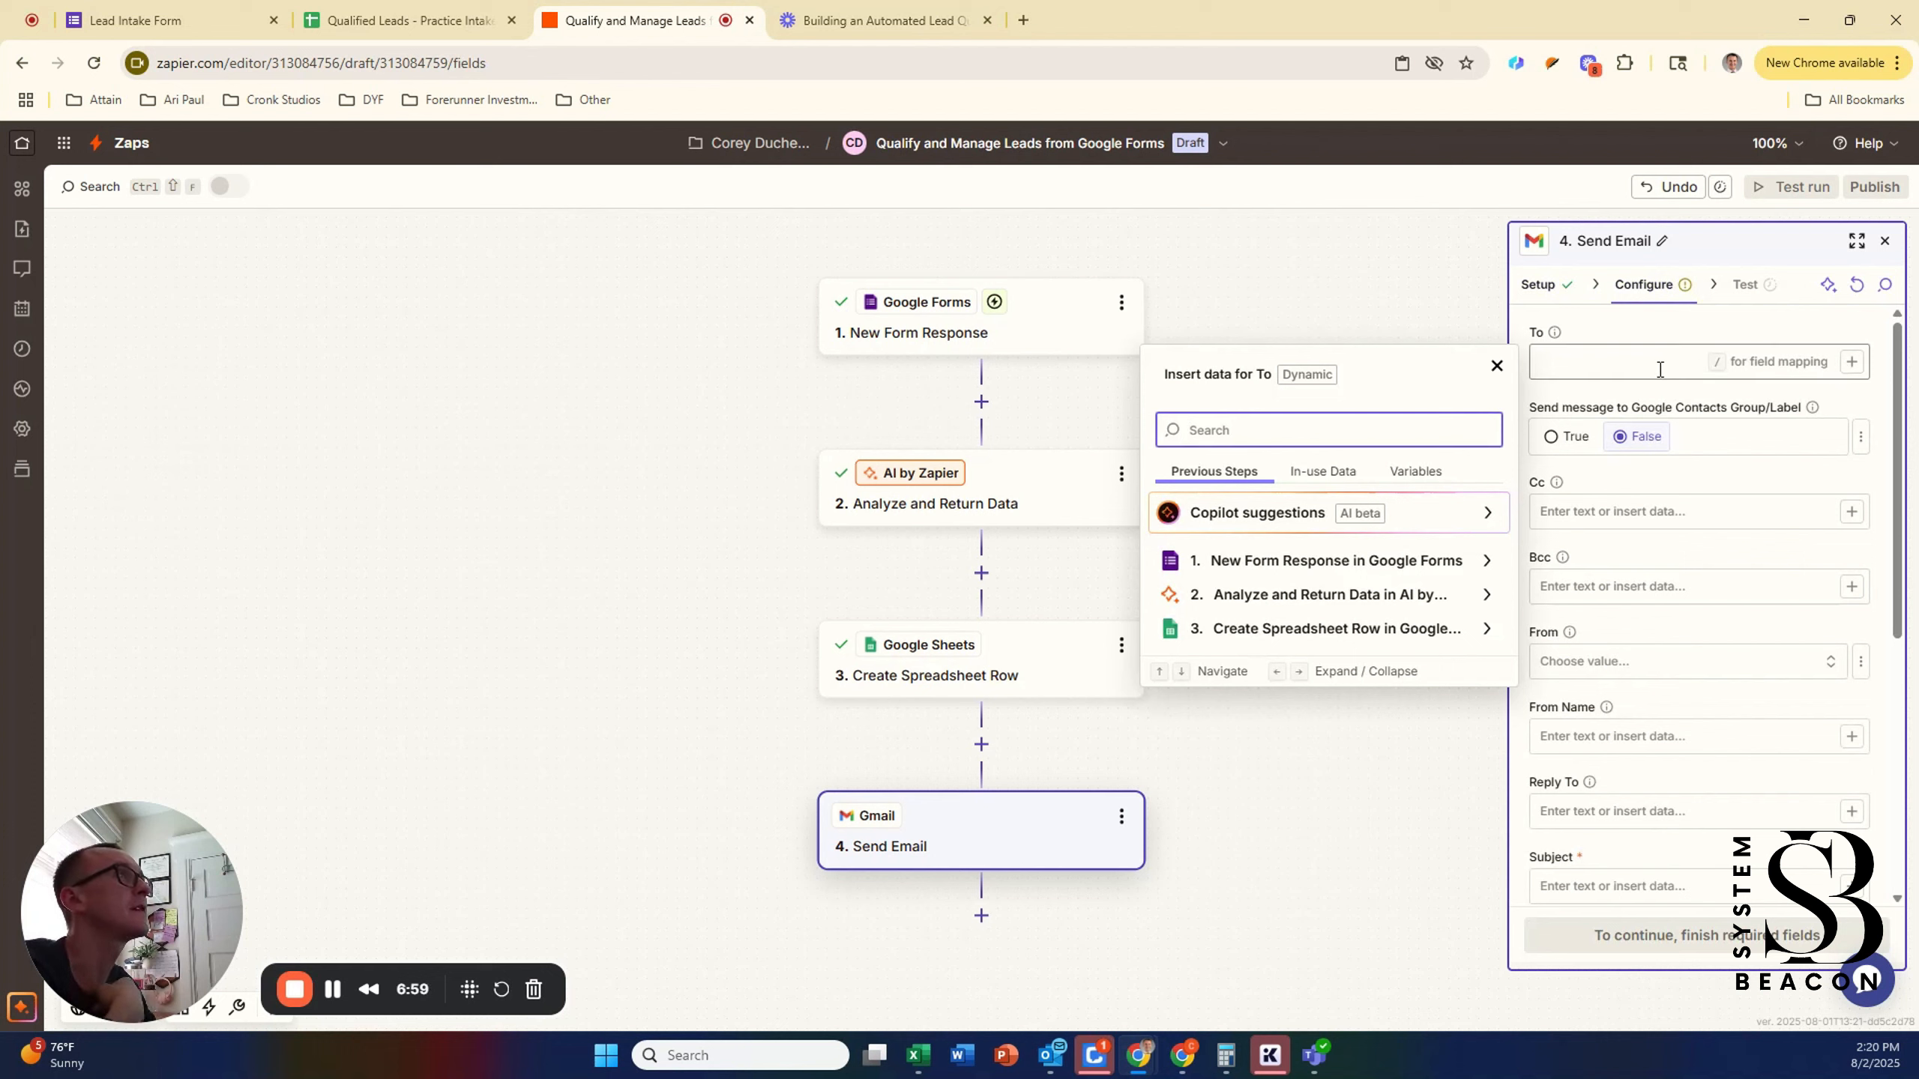
click(1552, 356)
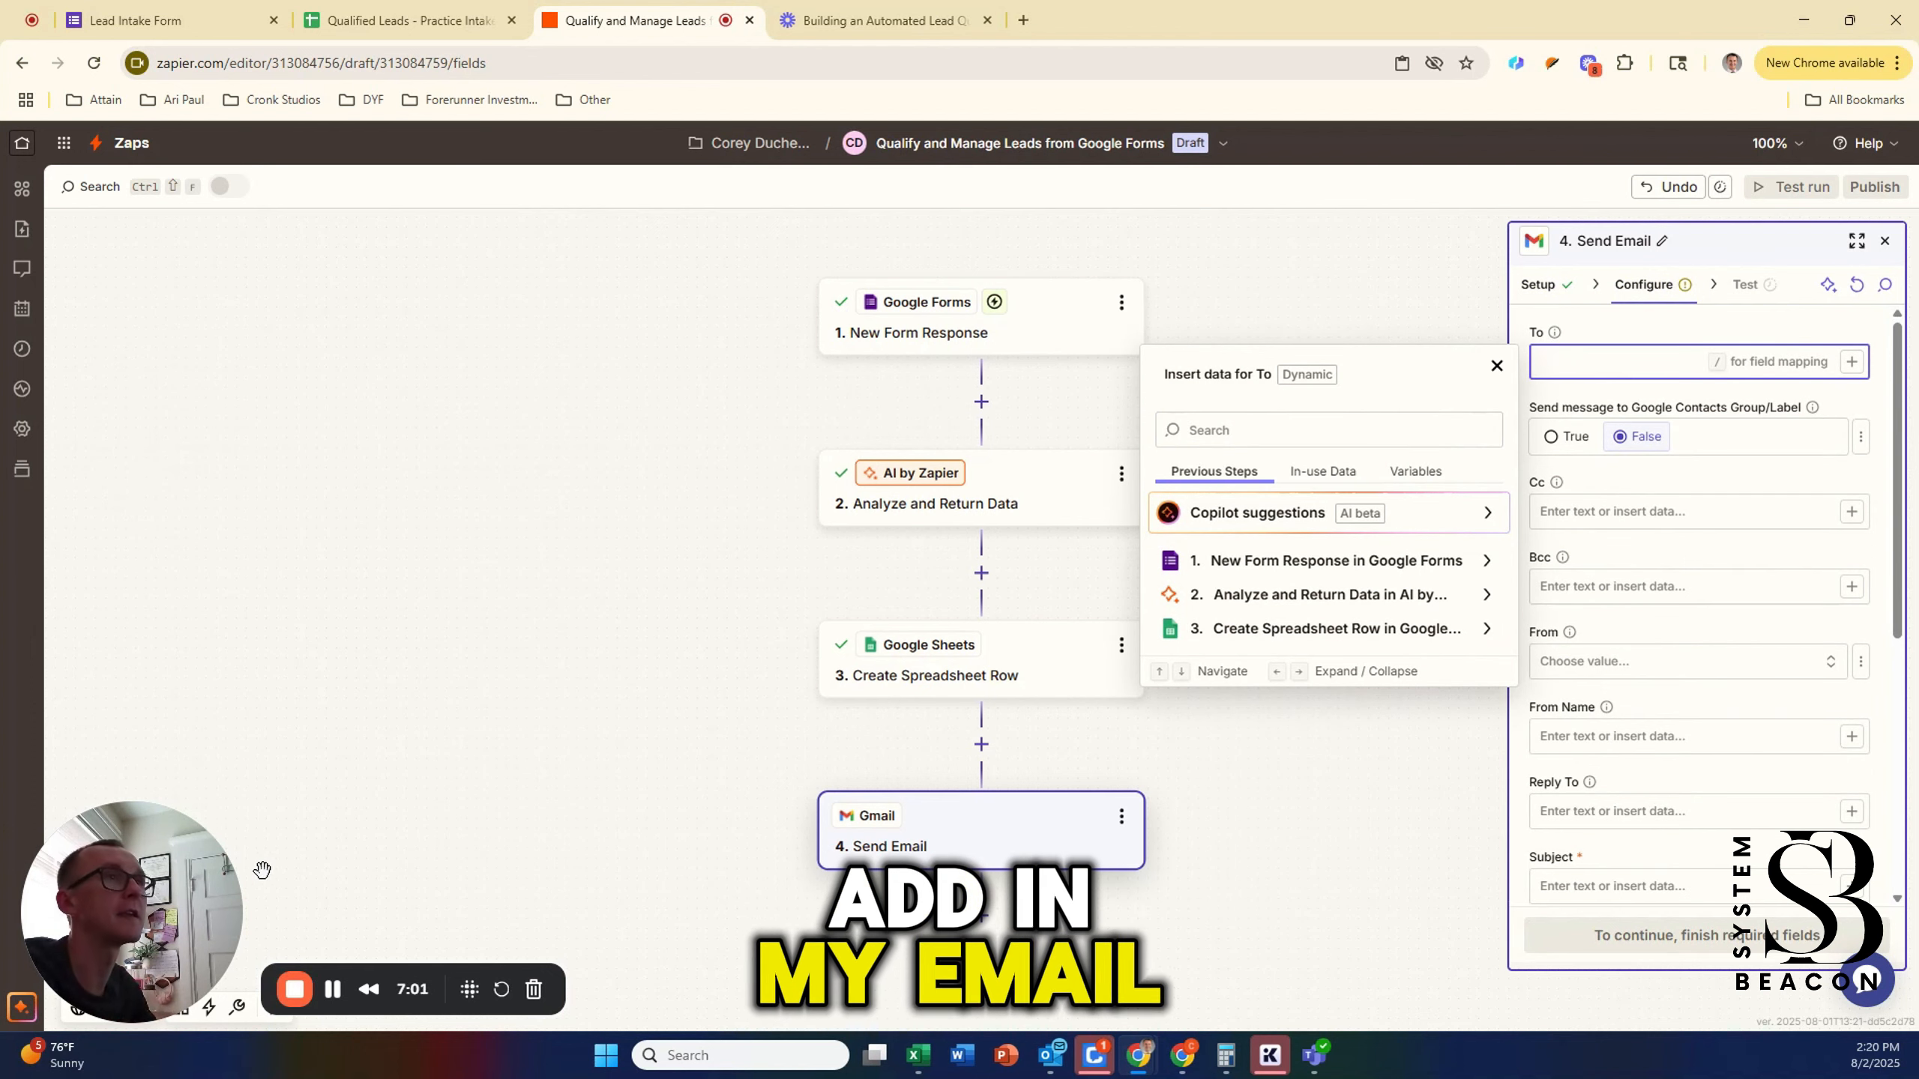
key(Escape)
click(1601, 362)
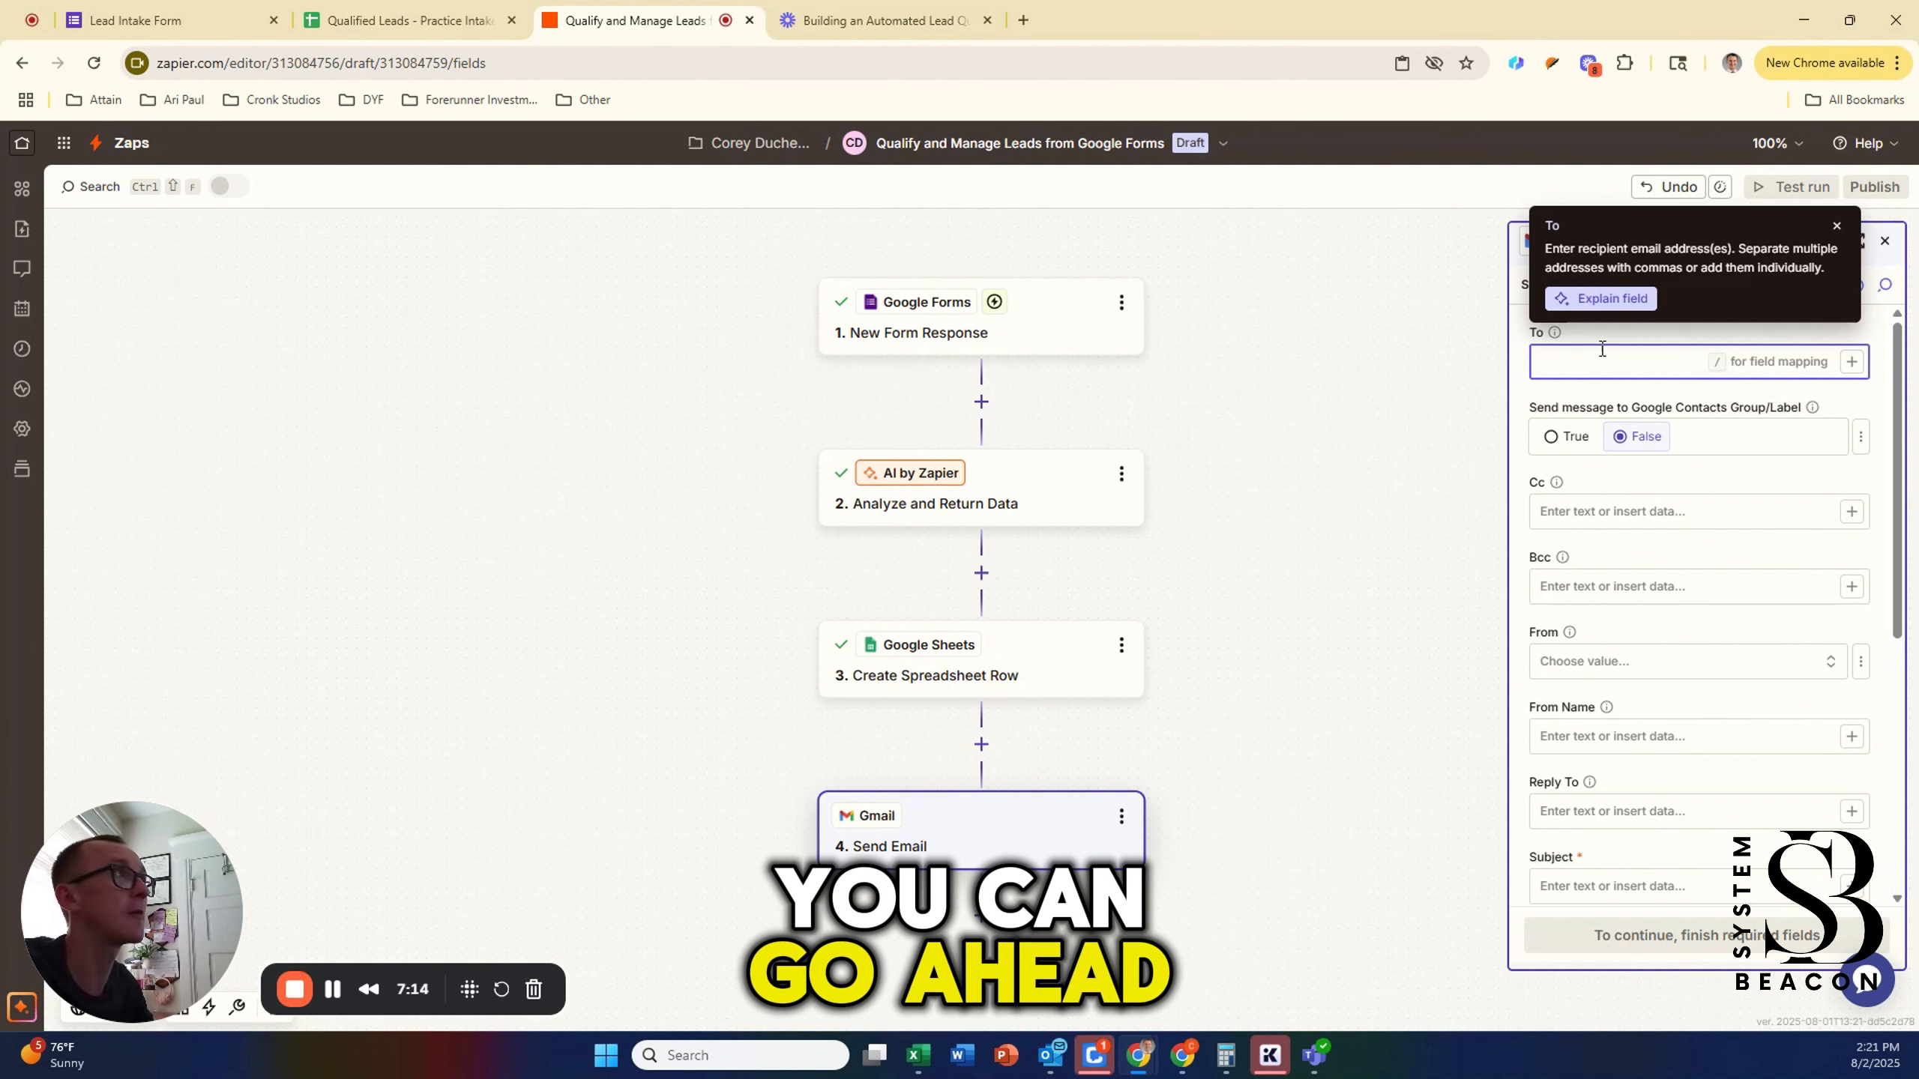
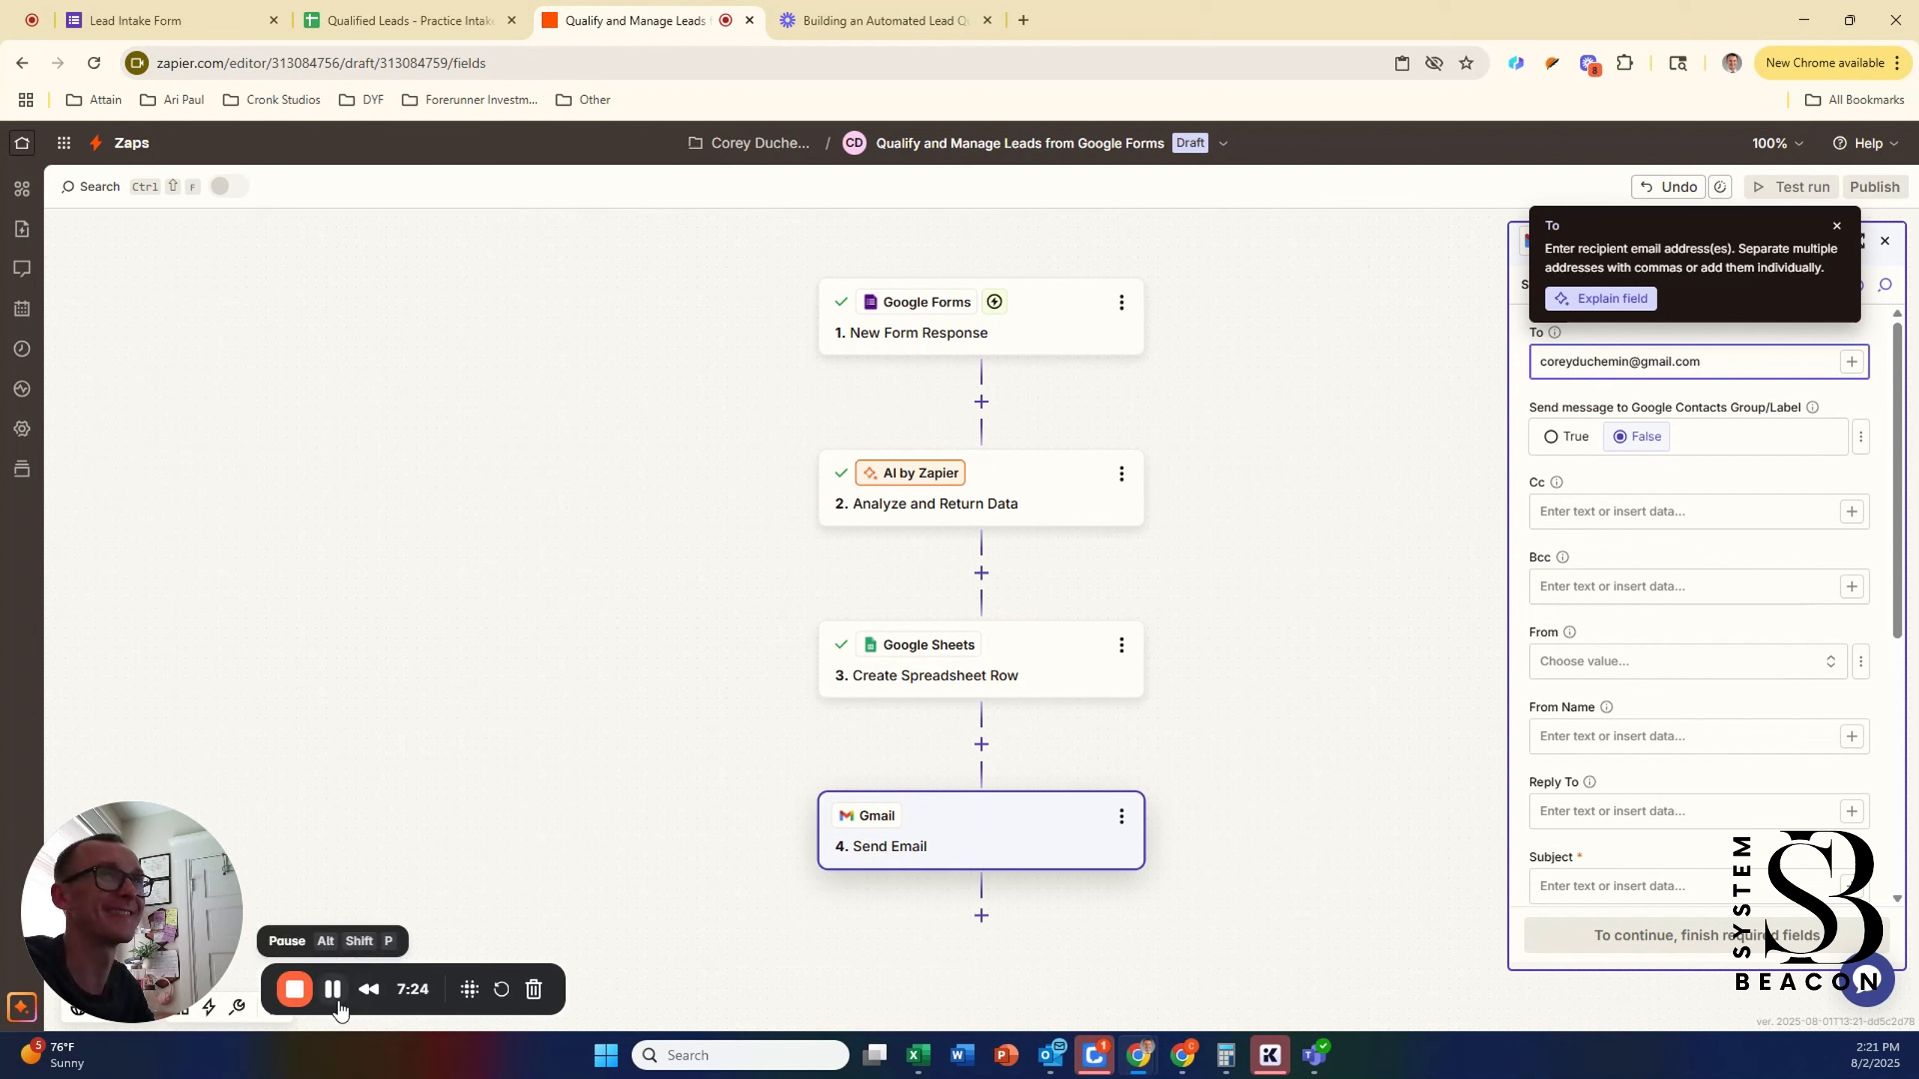
scroll(1623, 620, down, 3)
click(1623, 626)
scroll(1621, 515, up, 2)
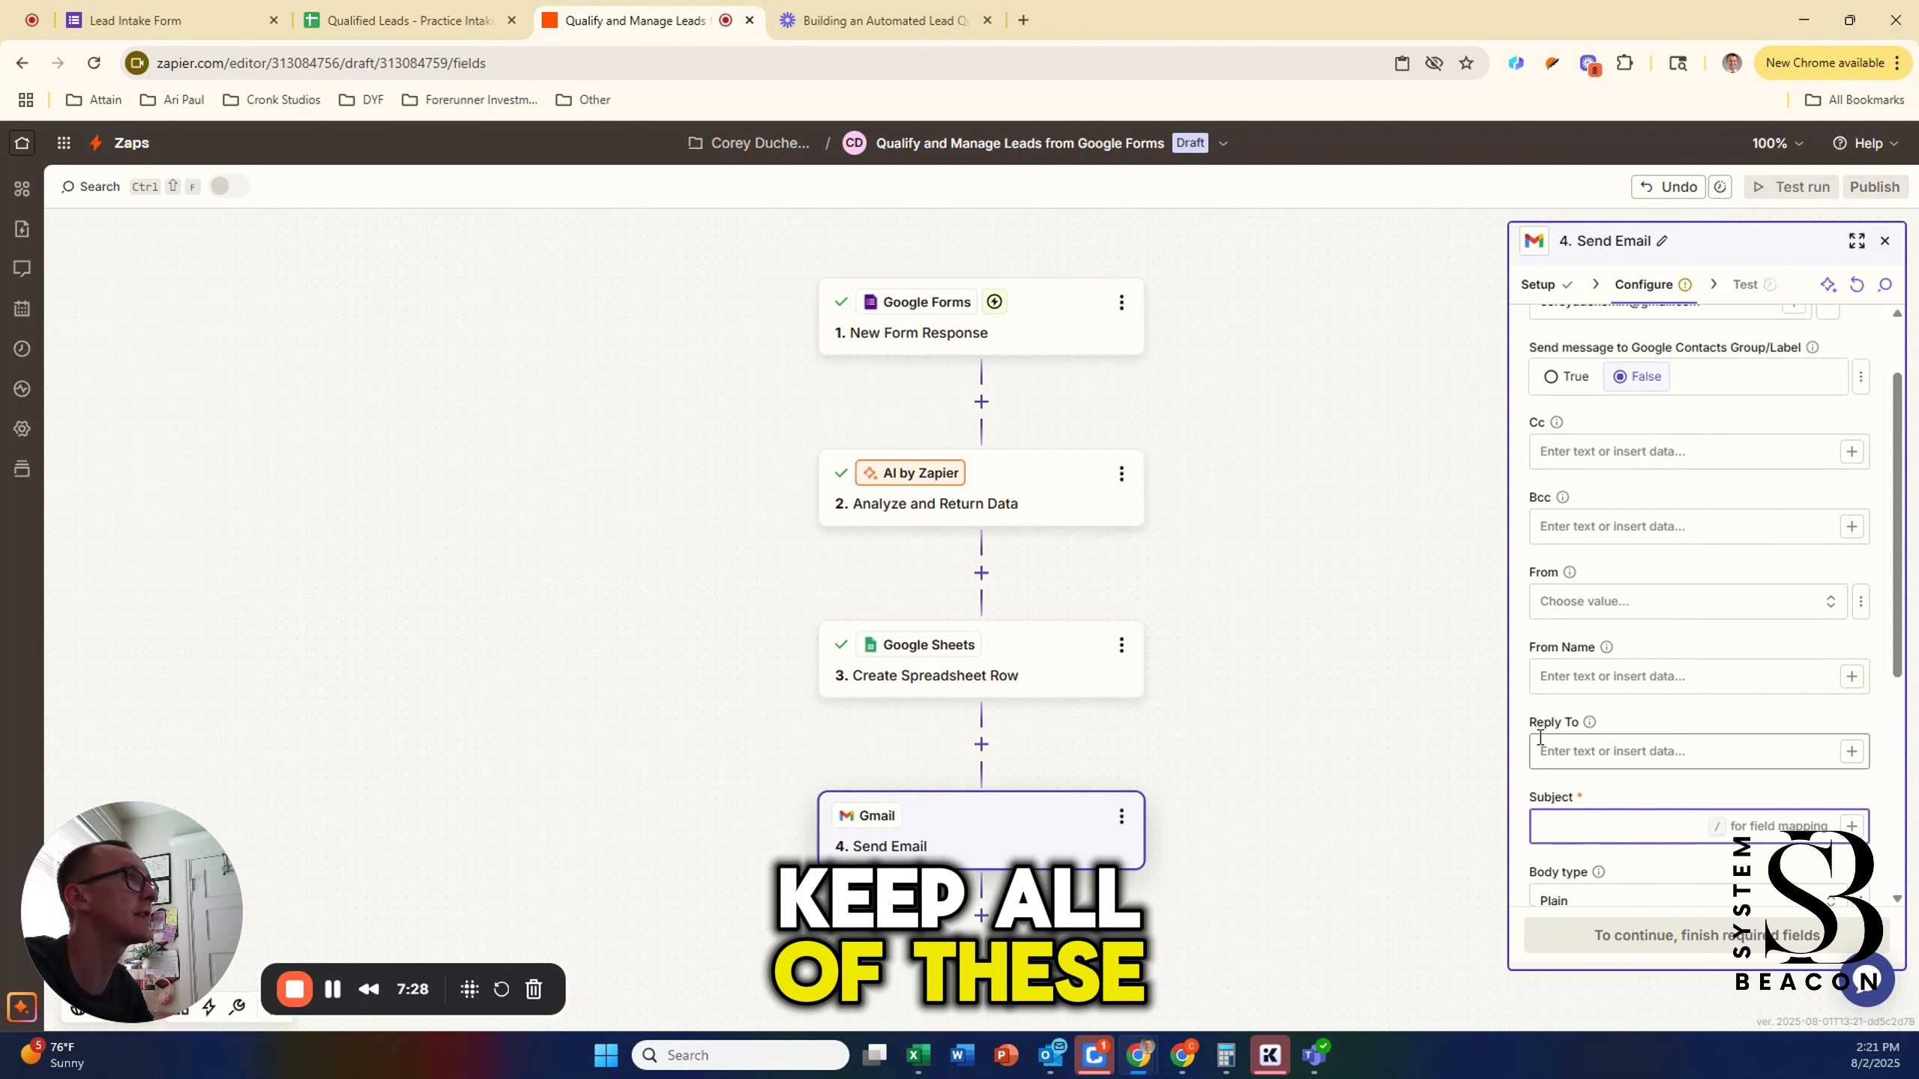
Step: Review the sender address choices and leave the sender name blank
scroll(1666, 744, down, 1)
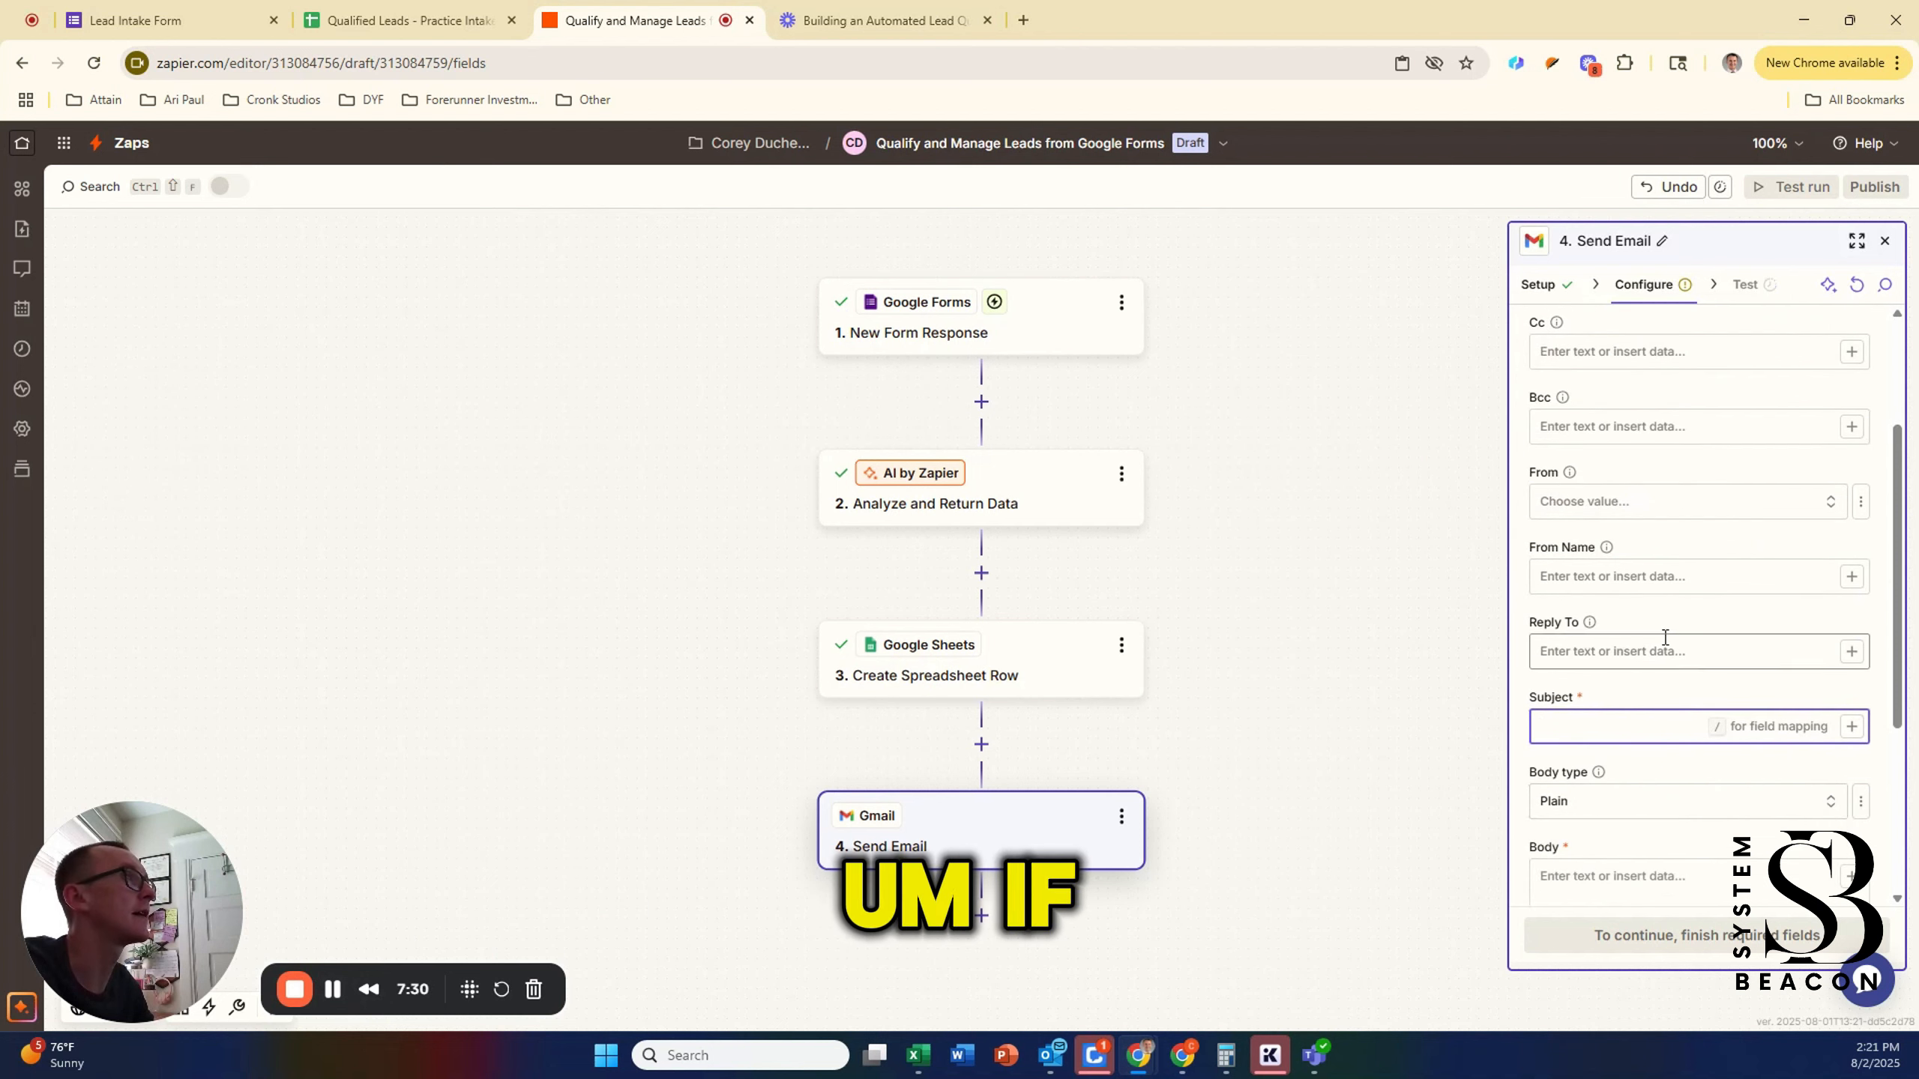
click(1660, 578)
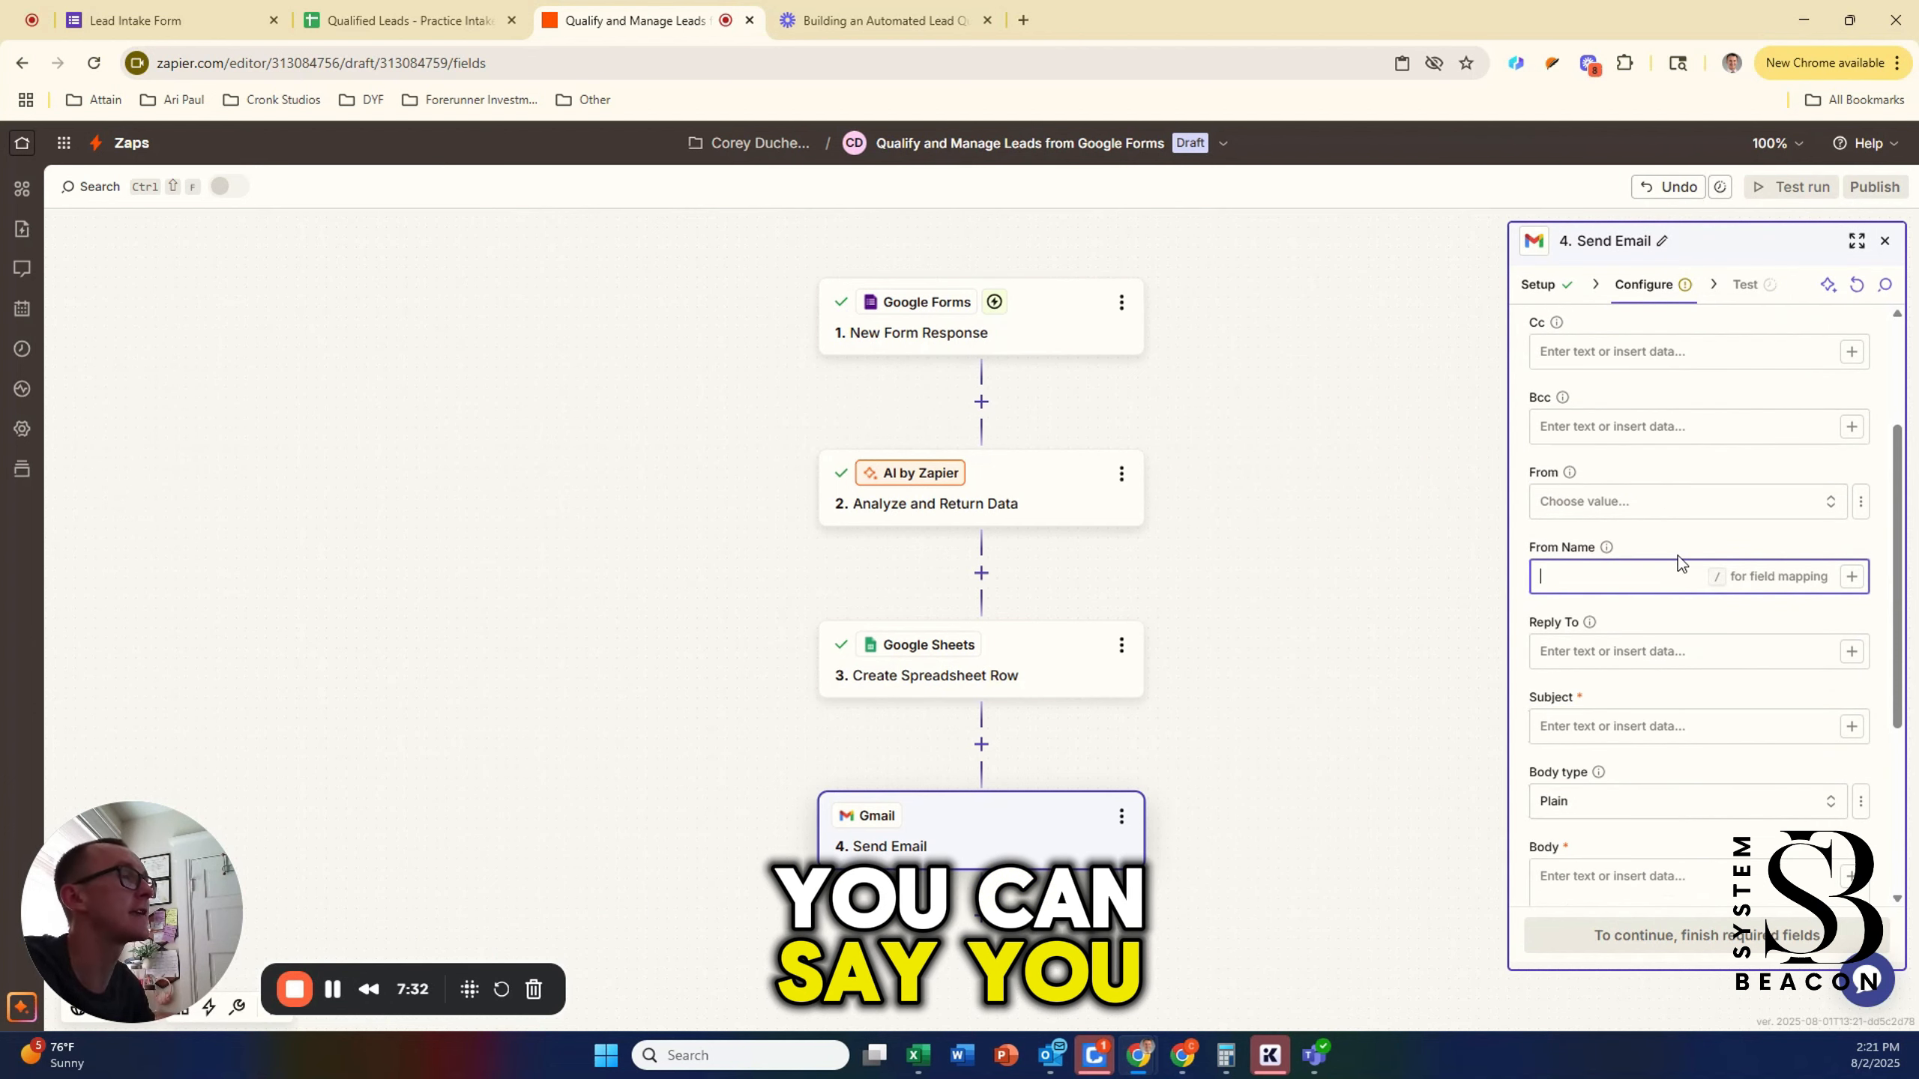
click(1596, 504)
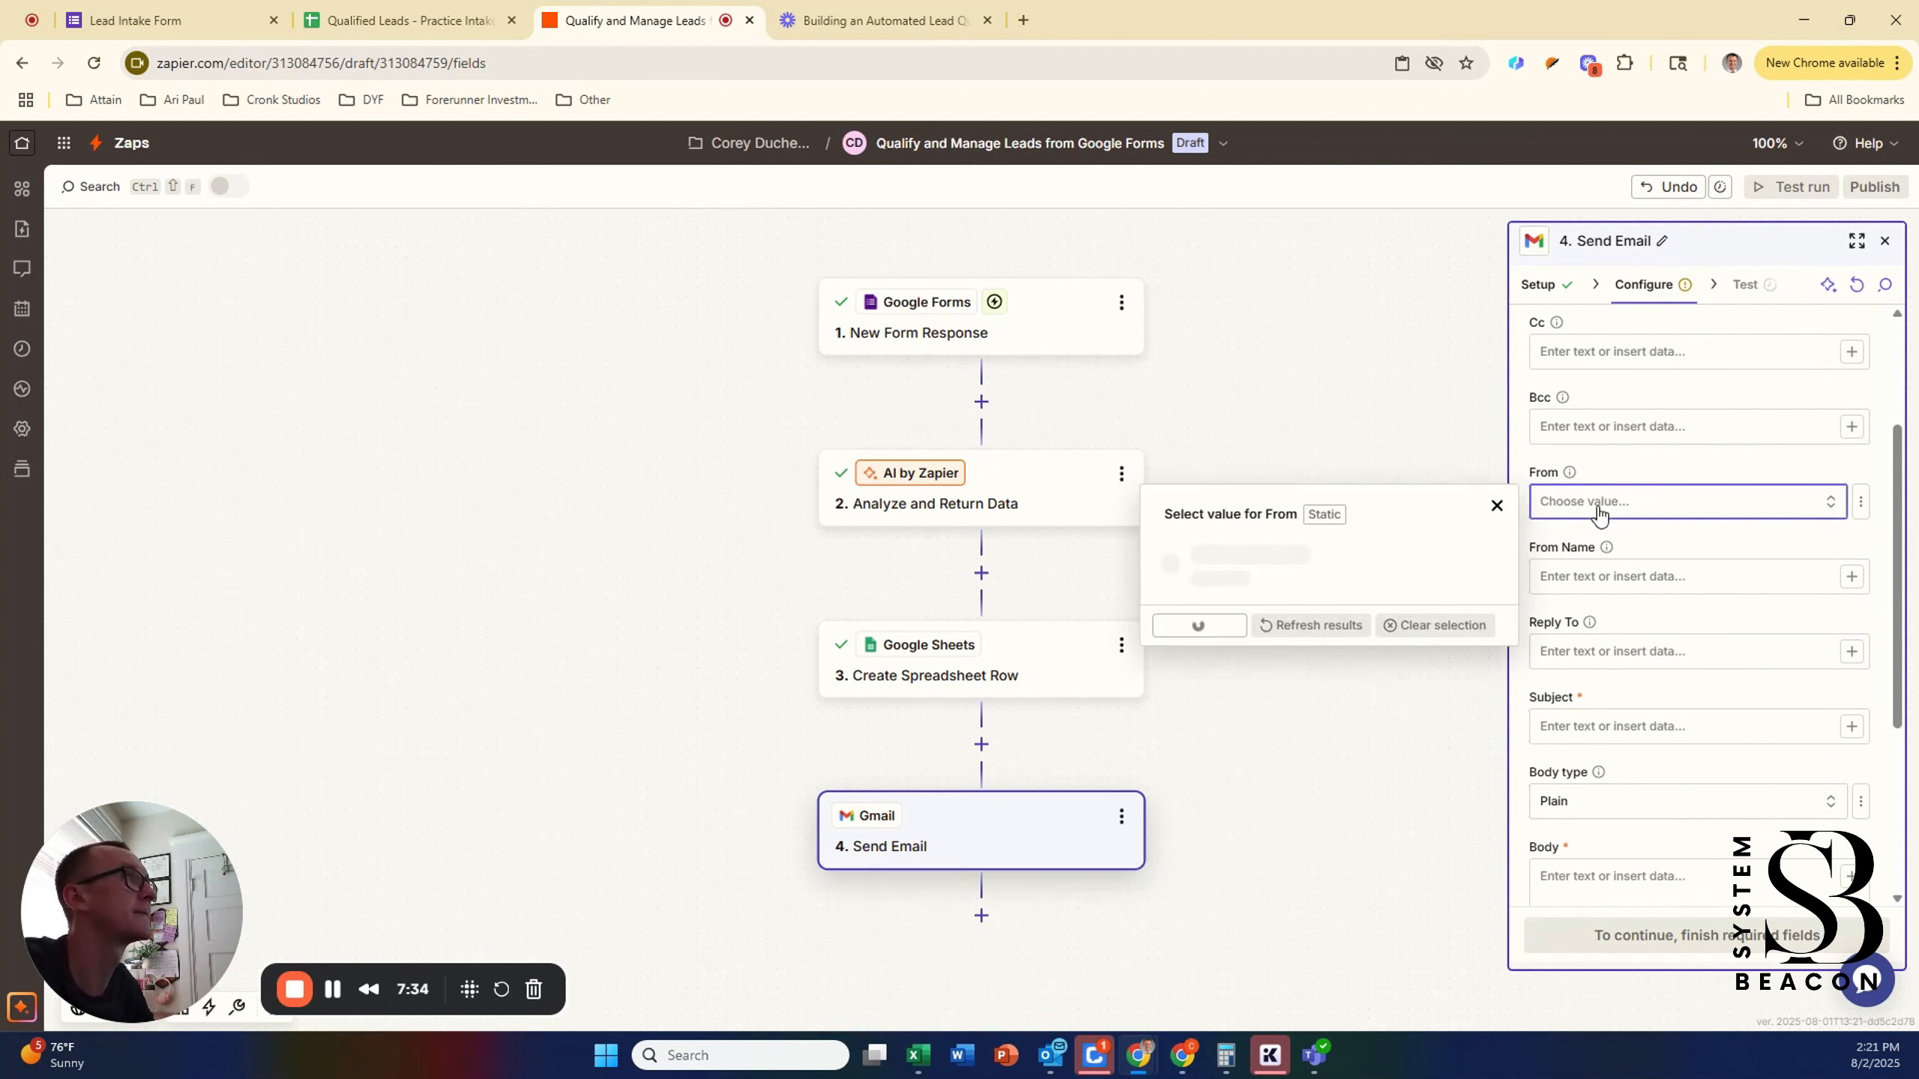
click(1615, 545)
click(1616, 576)
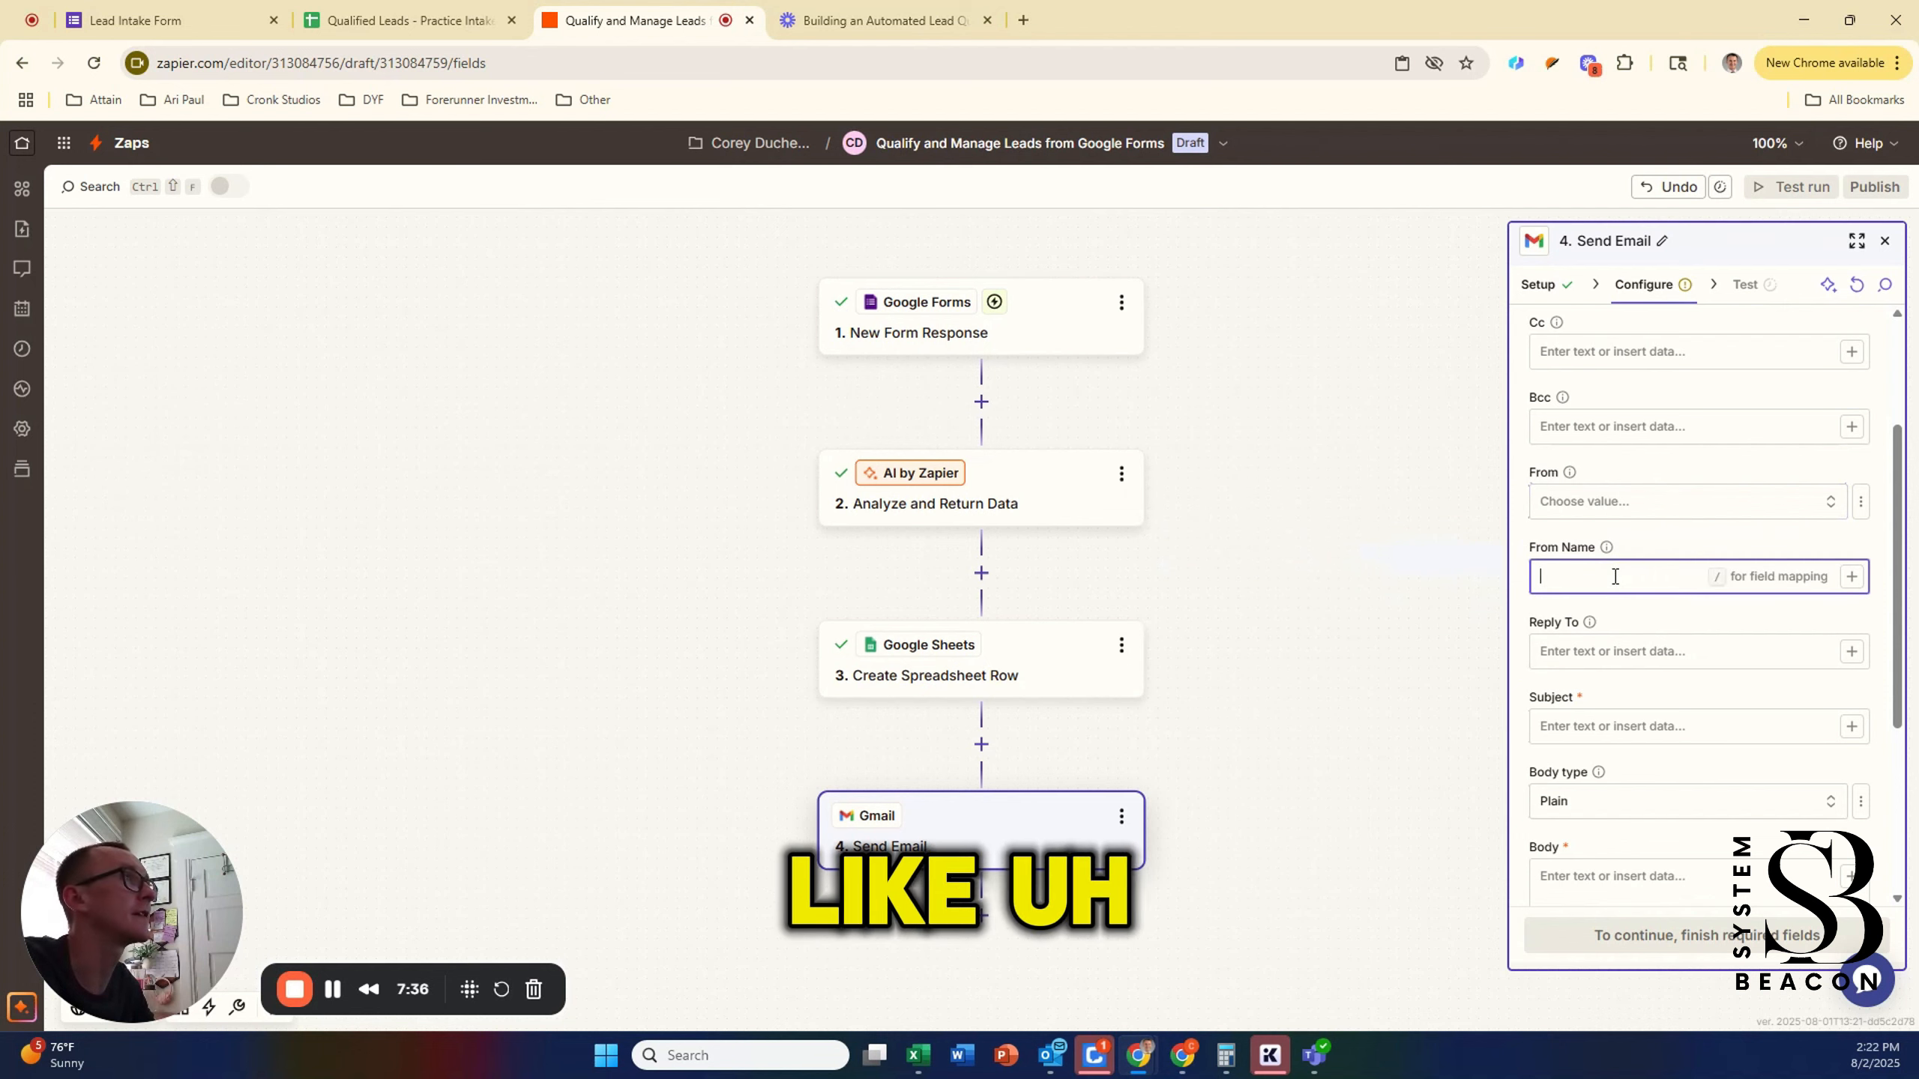
click(1519, 635)
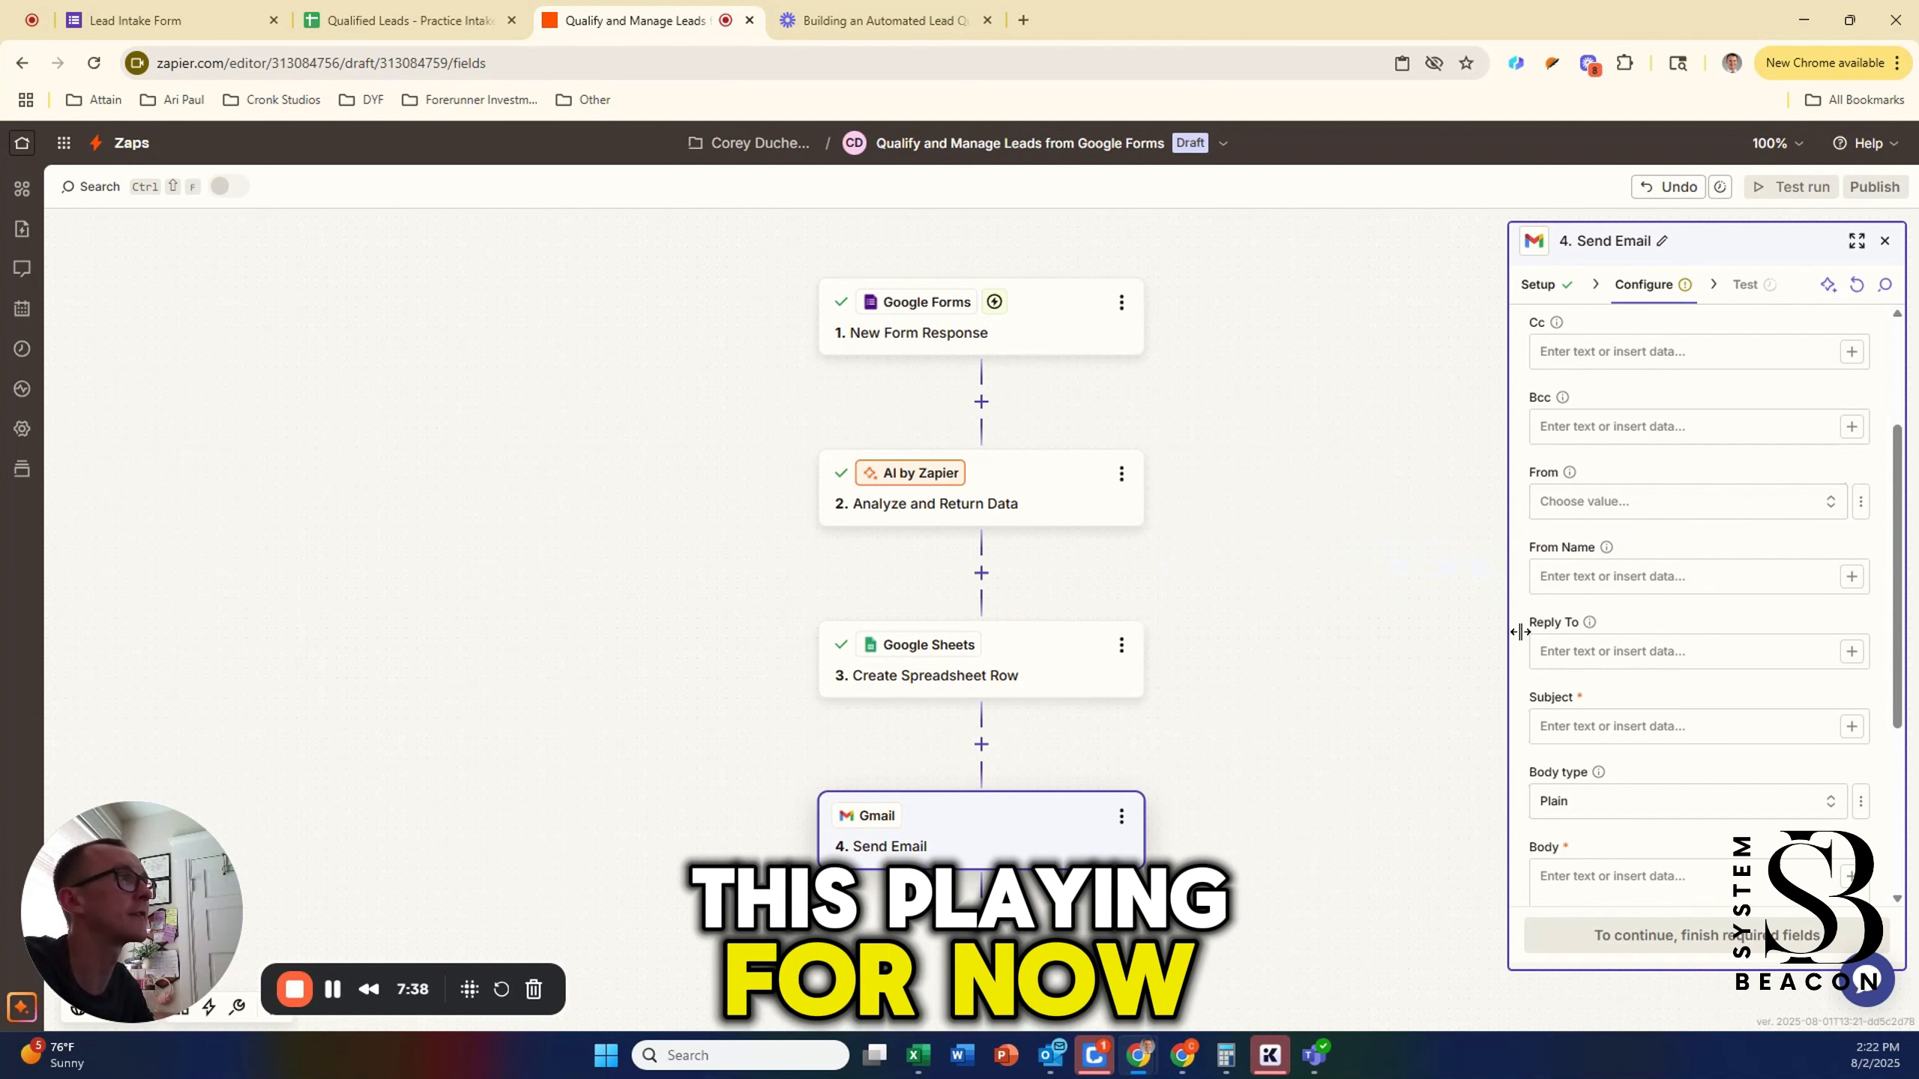
scroll(1537, 592, down, 3)
Step: Insert the AI Lead Score into the subject, followed by 'Priority Lead Submitted'
click(1617, 527)
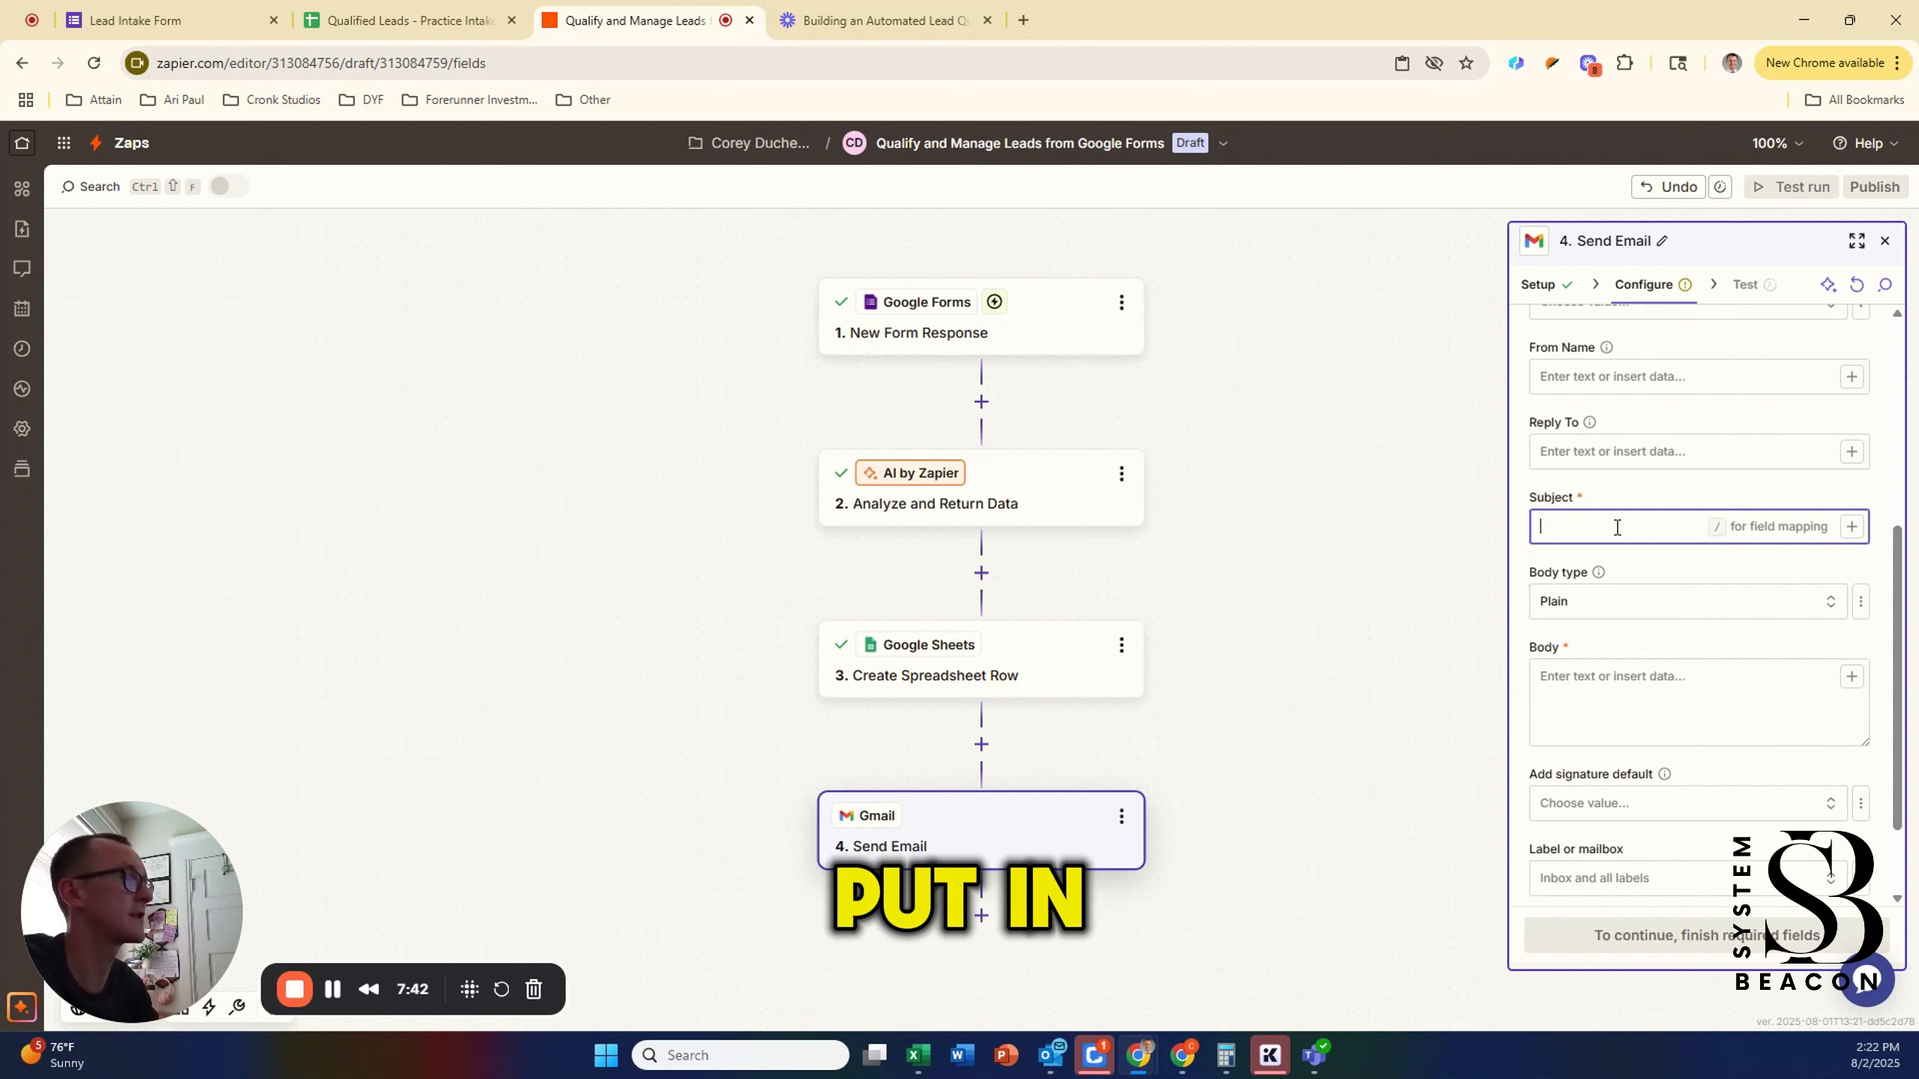
click(1851, 527)
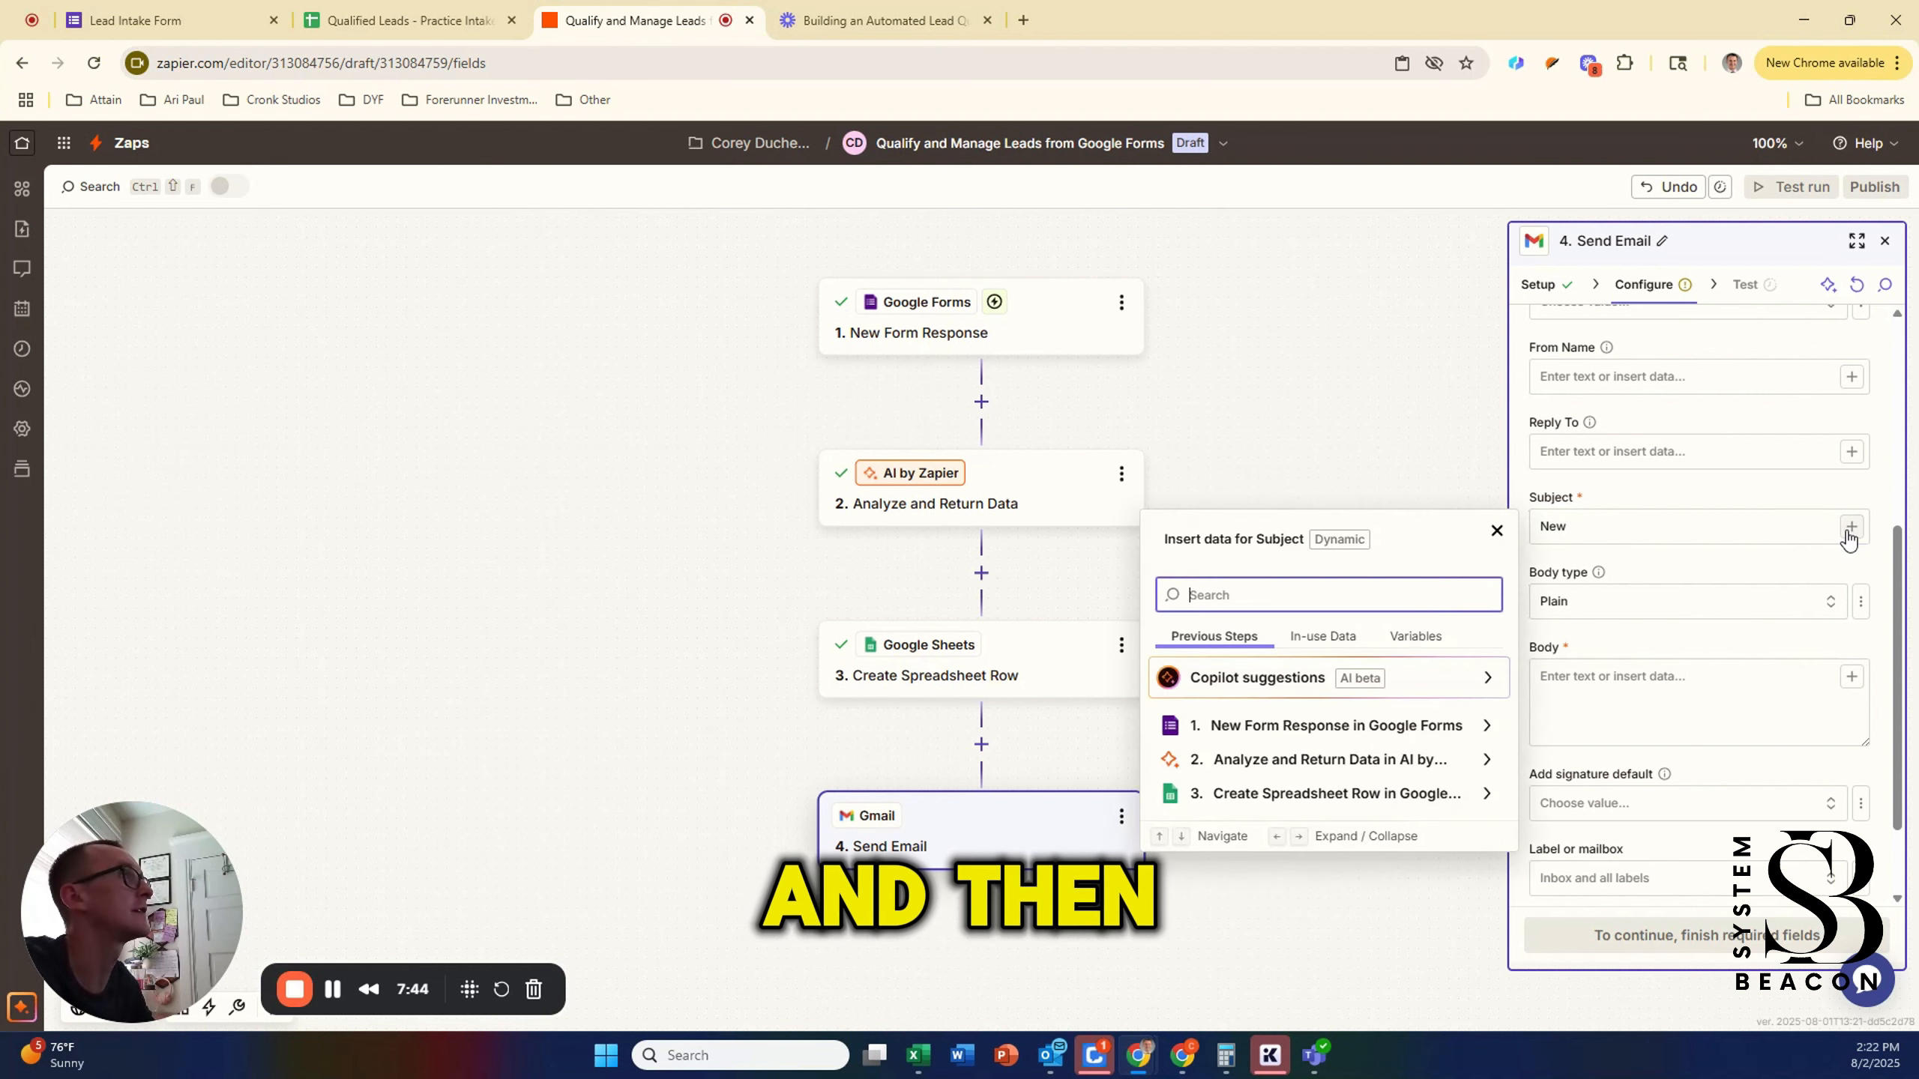
click(1300, 762)
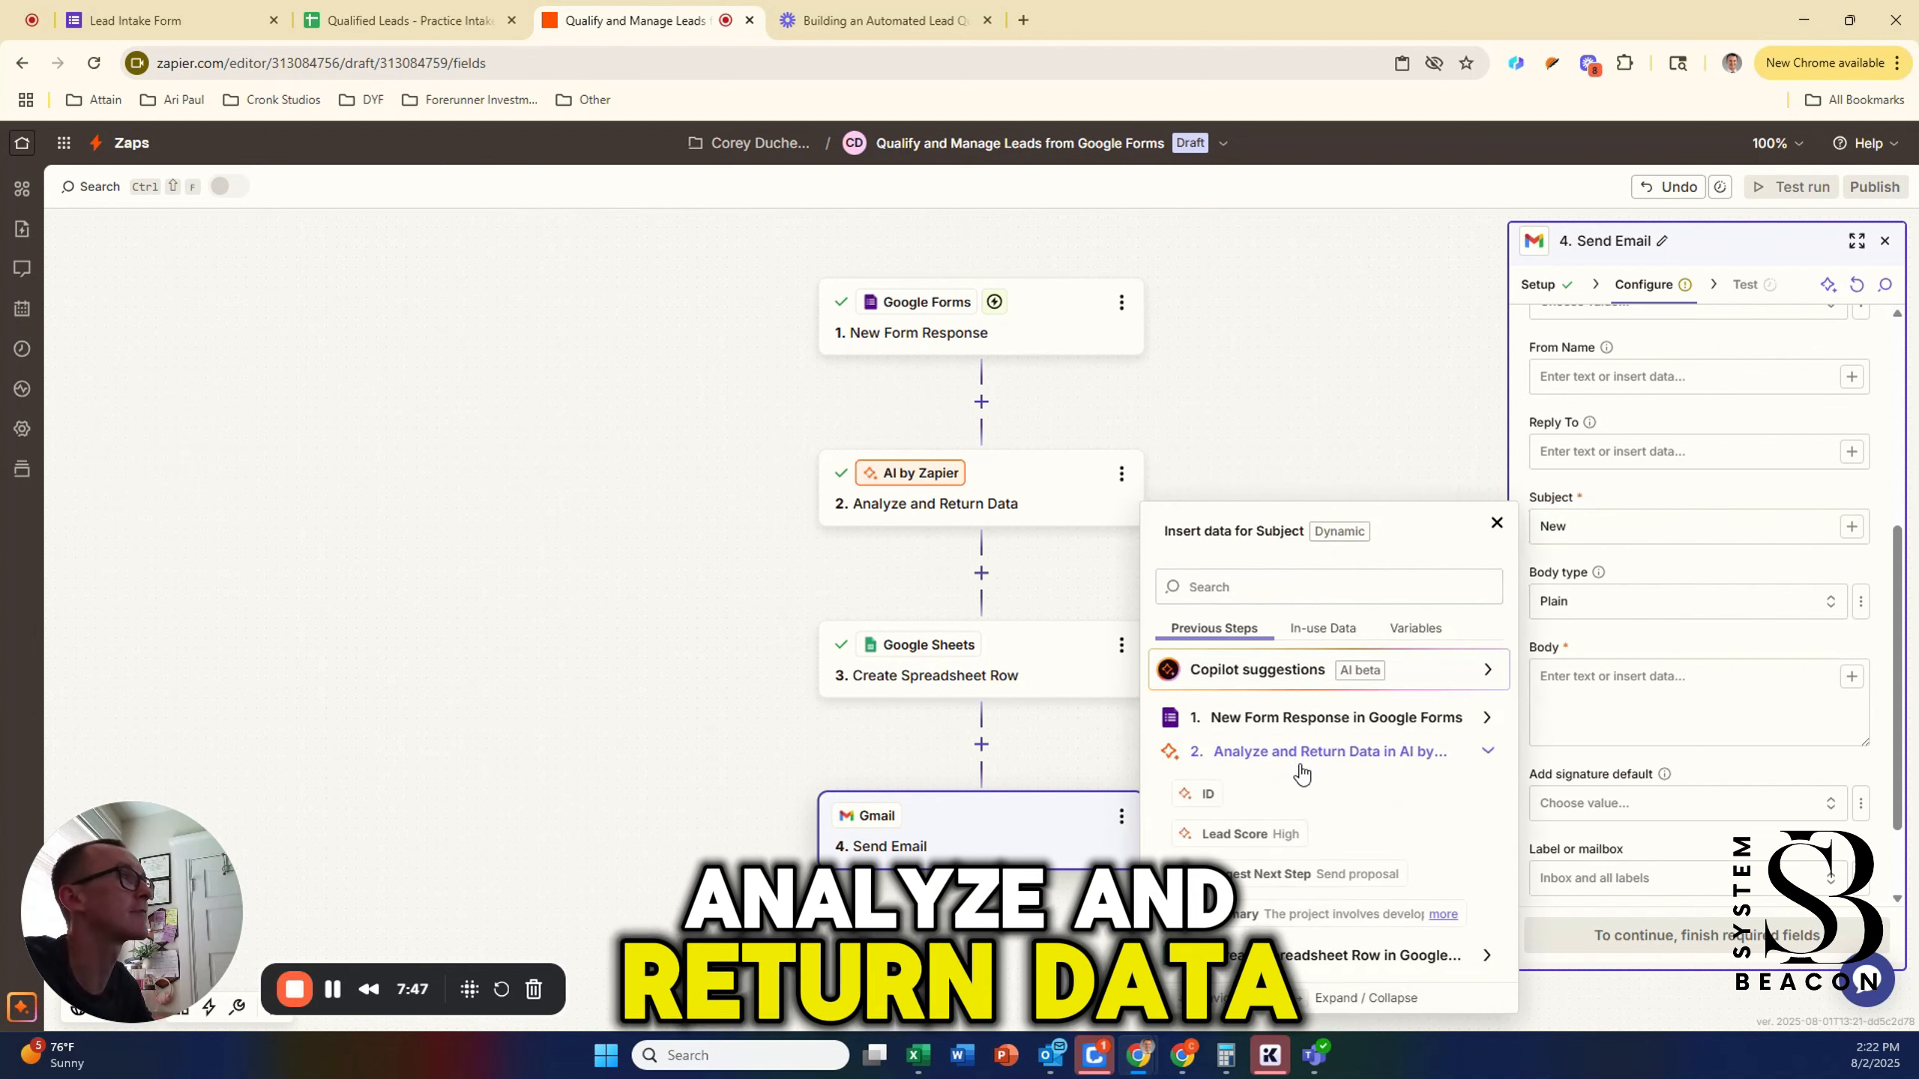
click(1276, 832)
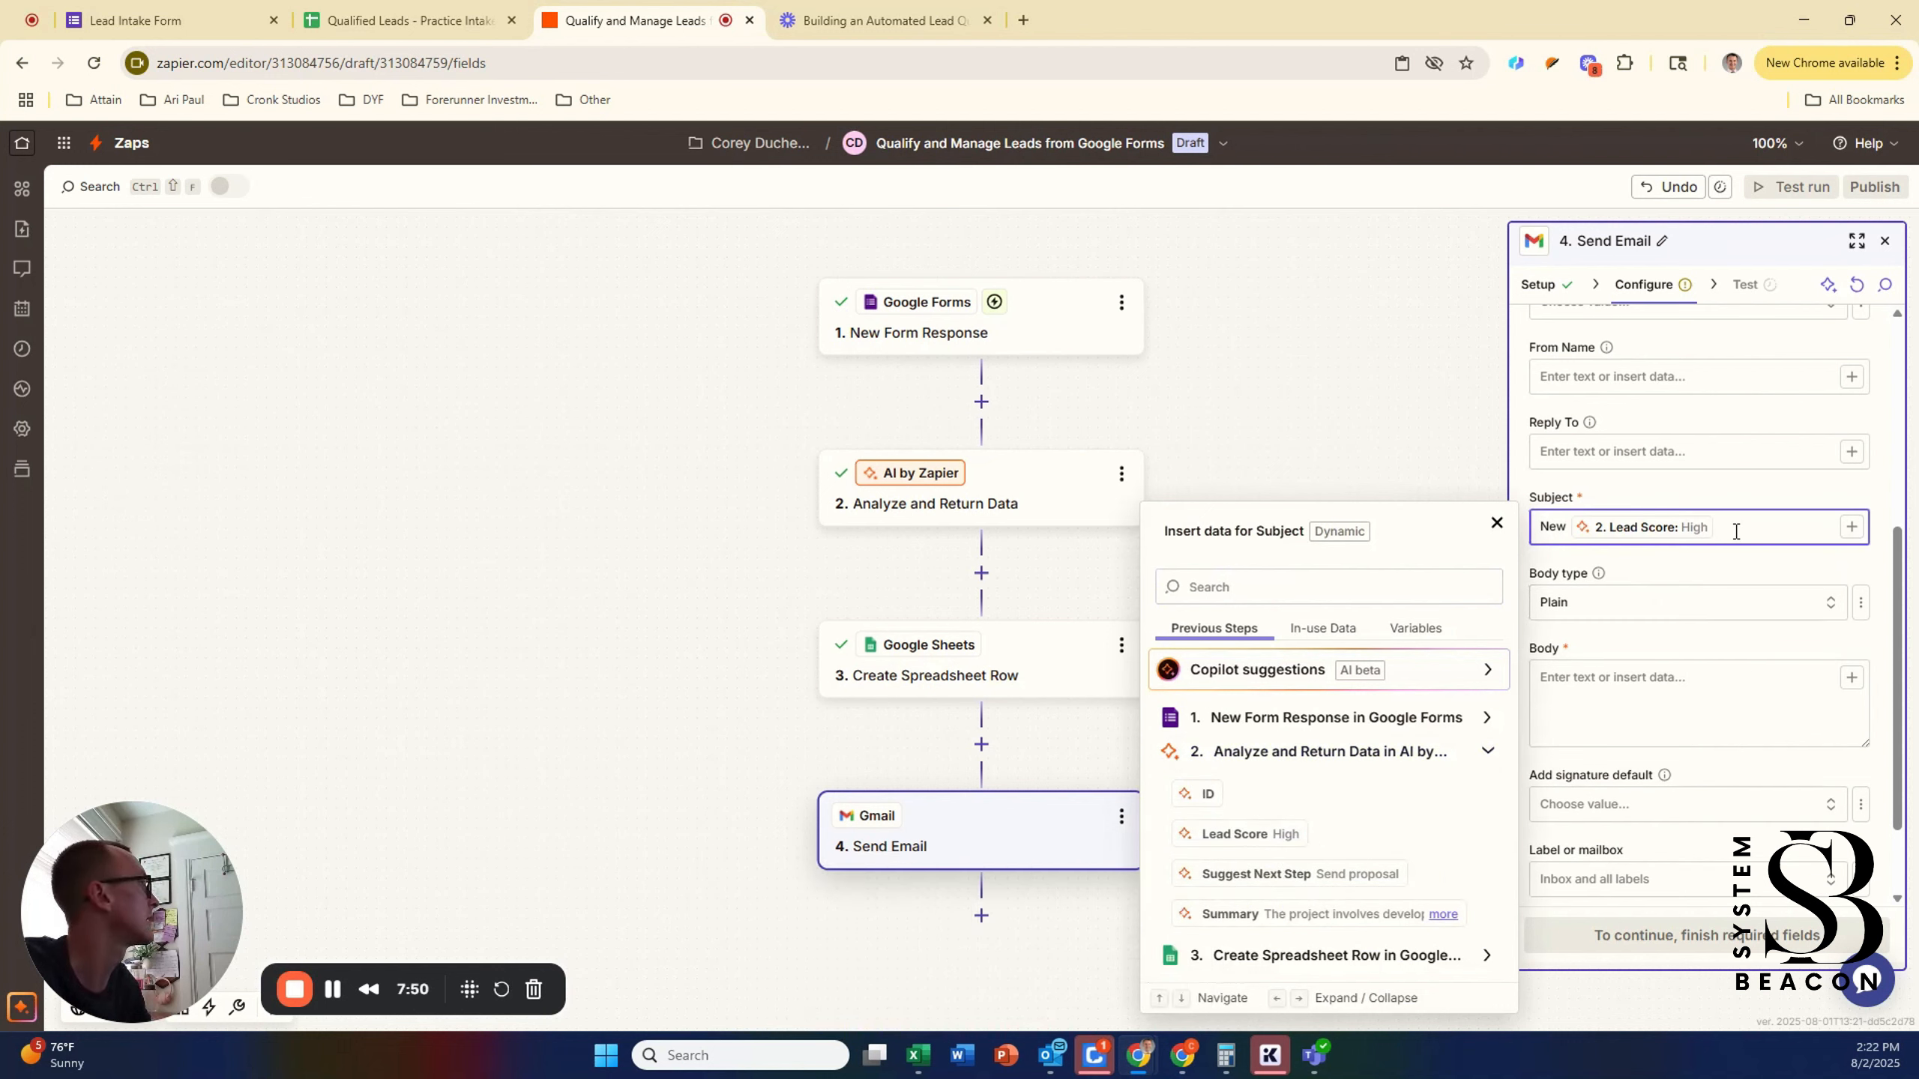
text(Priority )
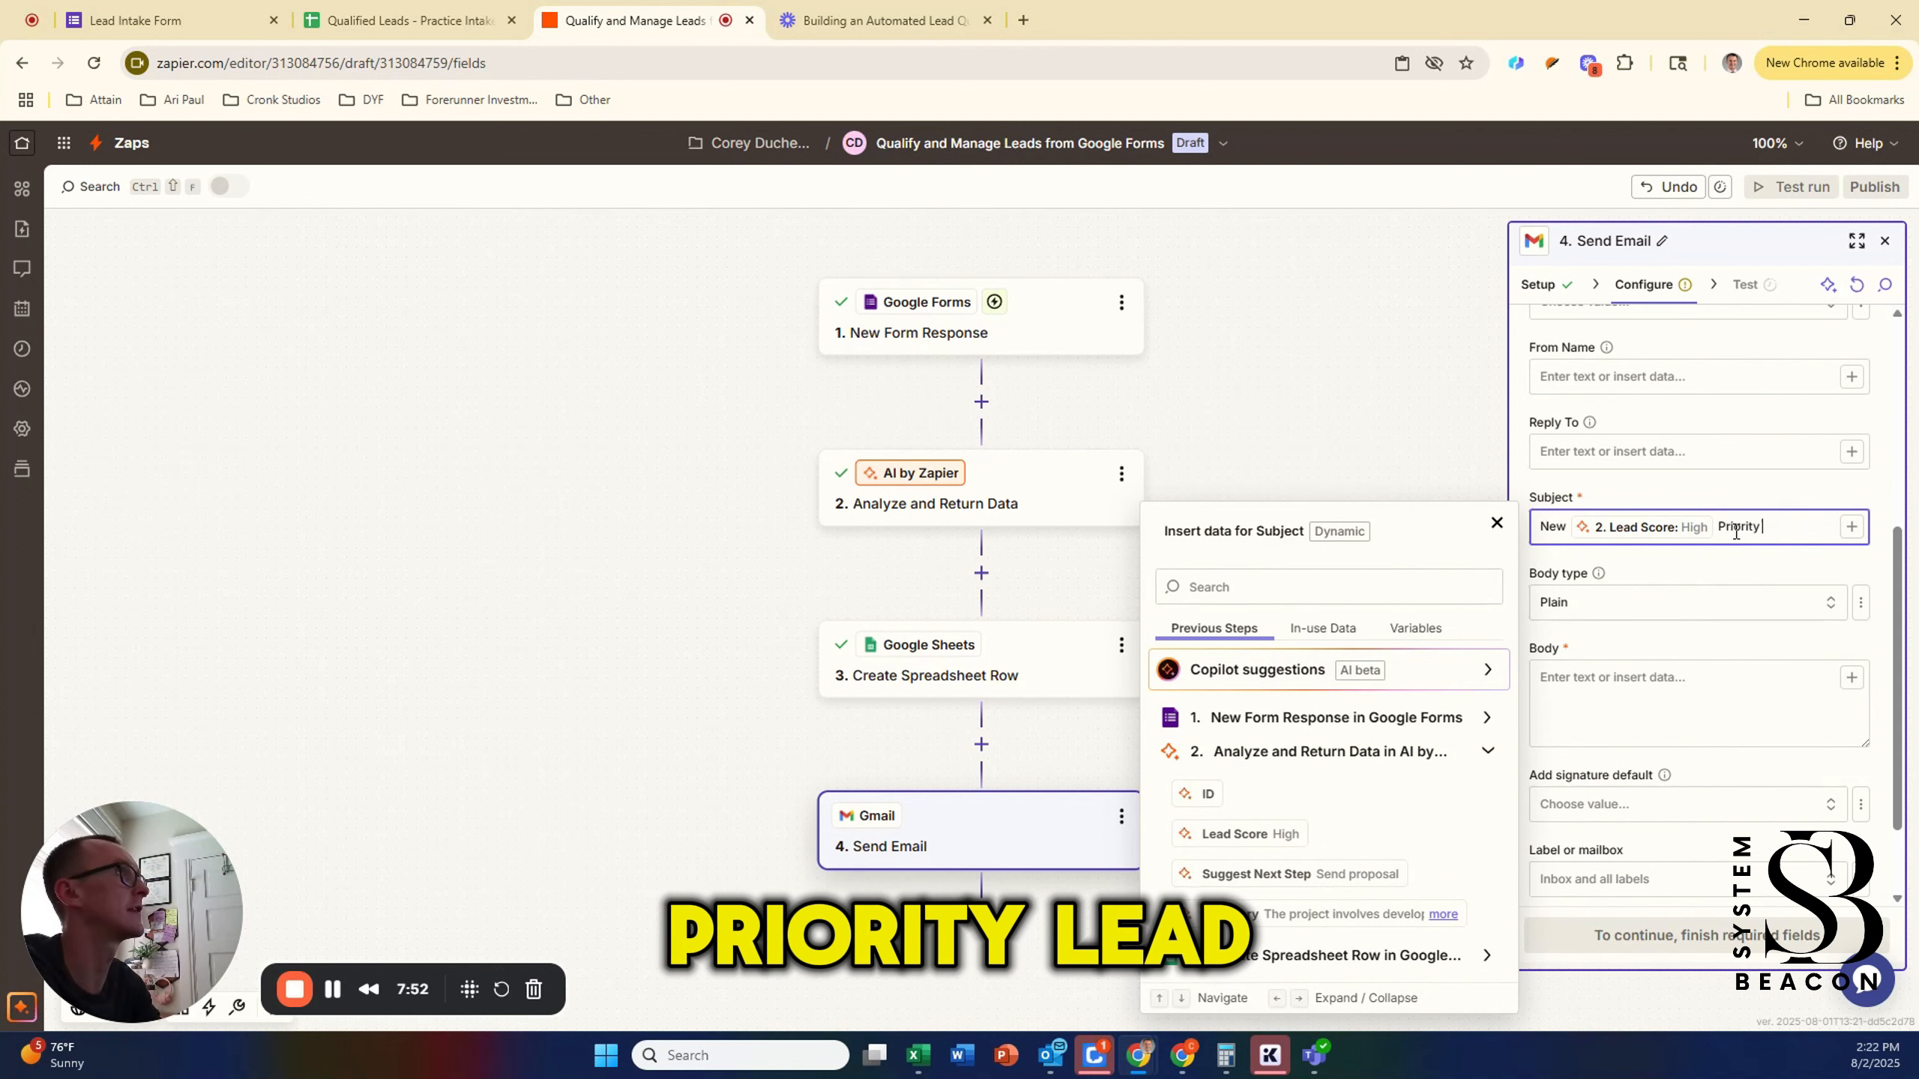
text(Lead Submitted)
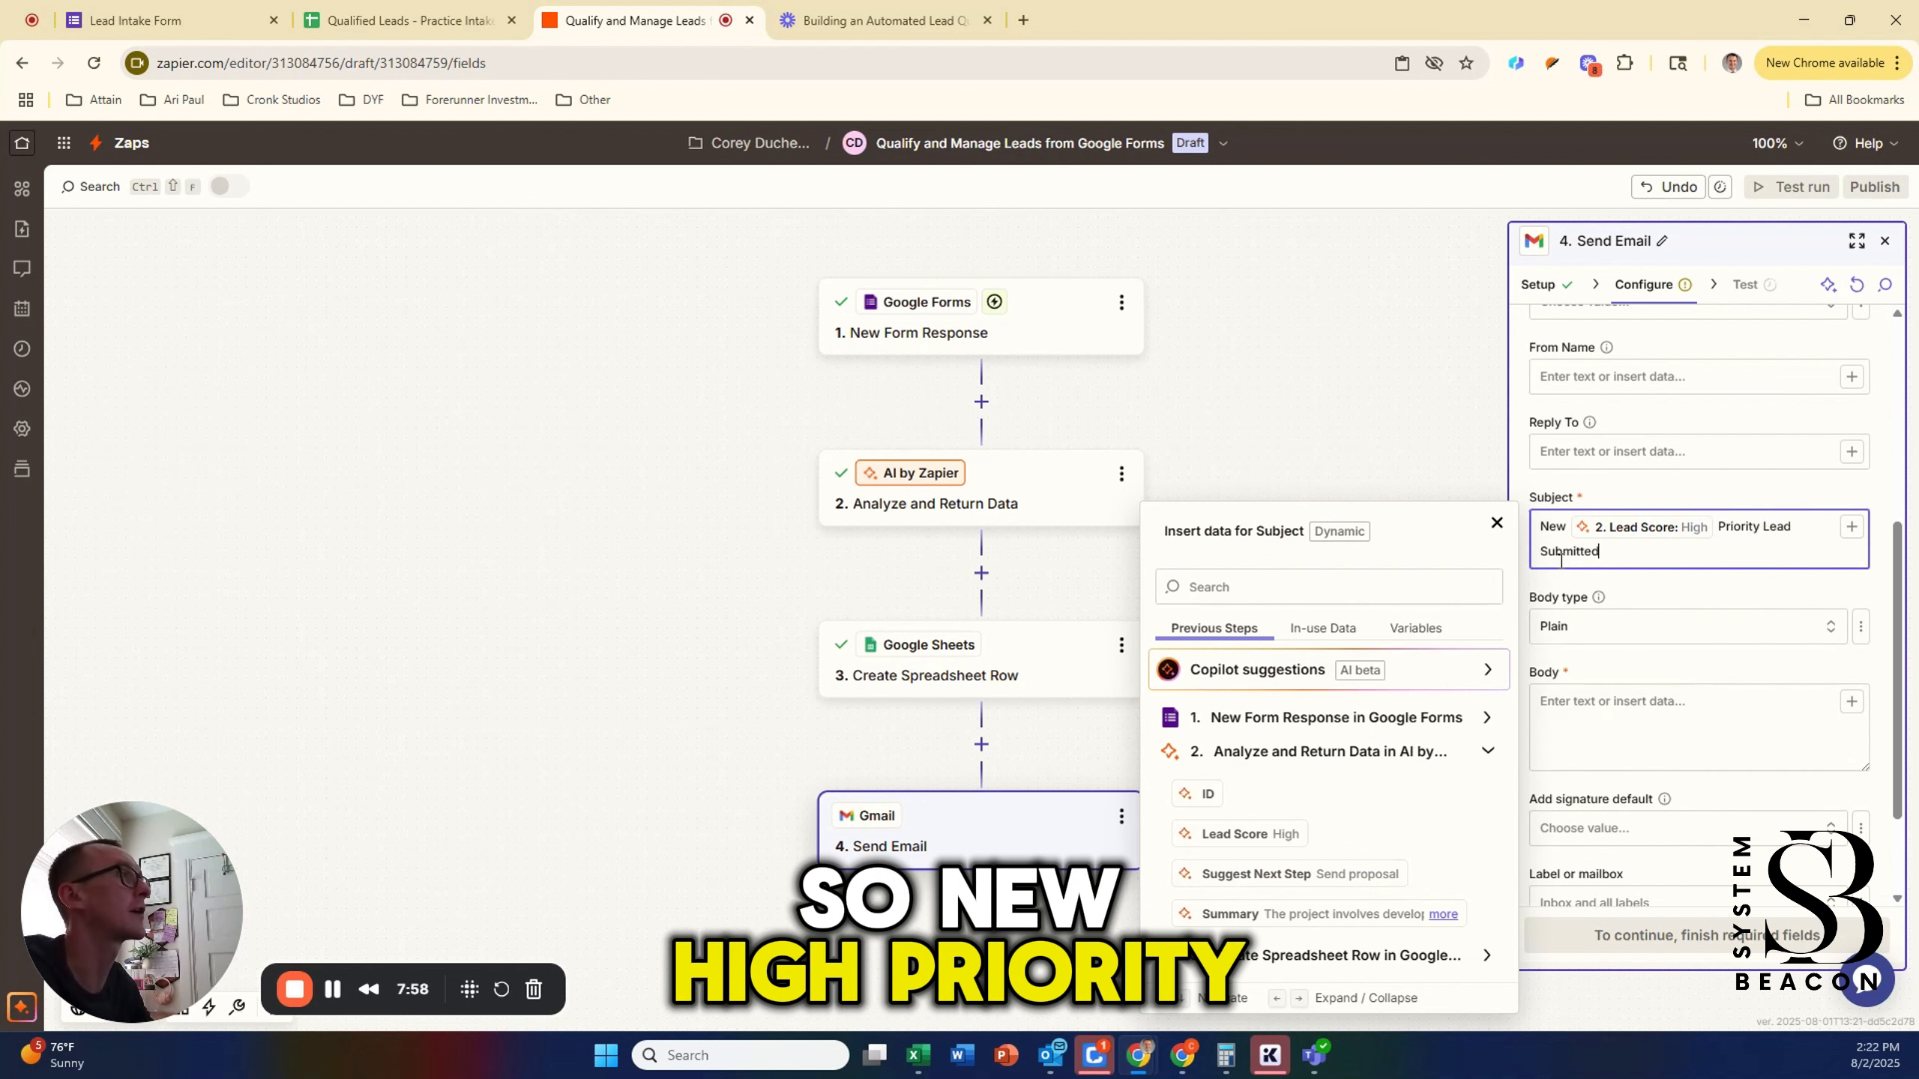
Step: Type the body labels Name:, Email:, Summary:, Lead Score:, Suggest Next Step: on separate lines
scroll(1617, 597, down, 2)
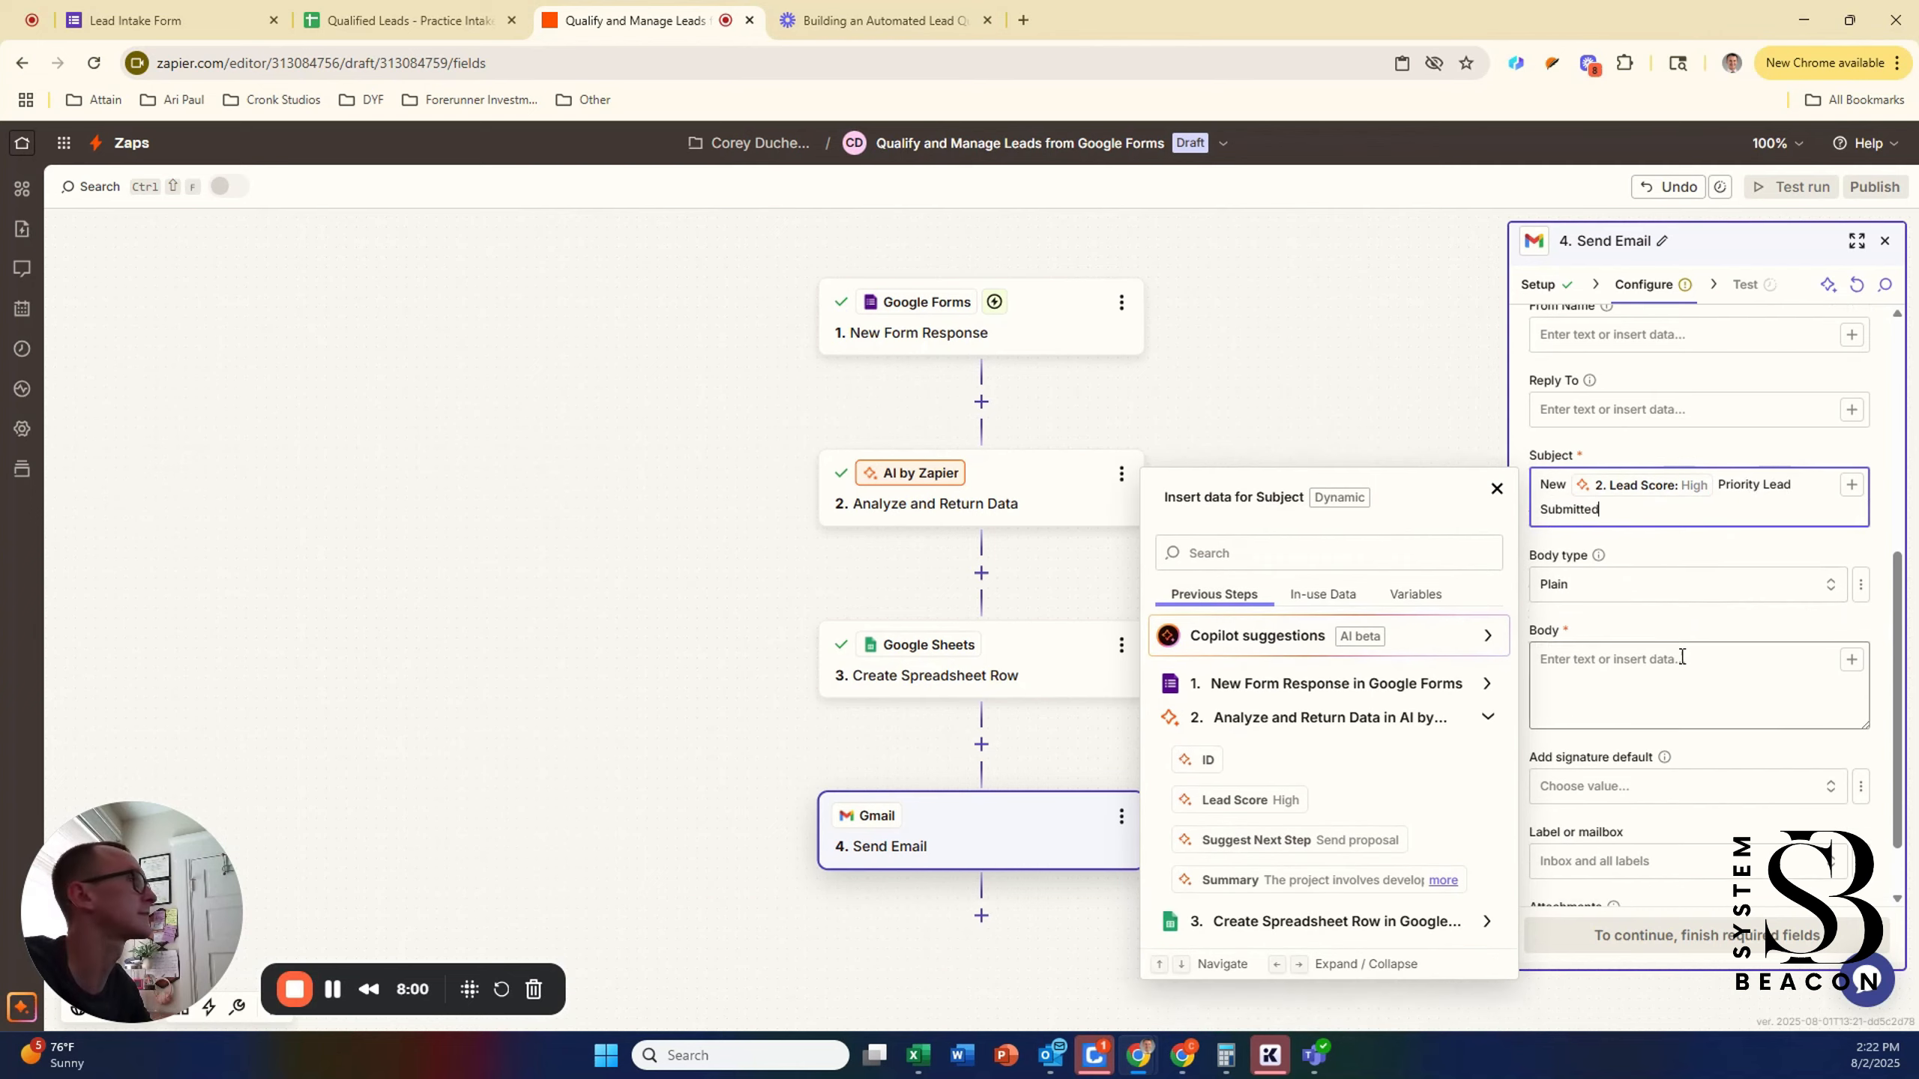
click(1619, 592)
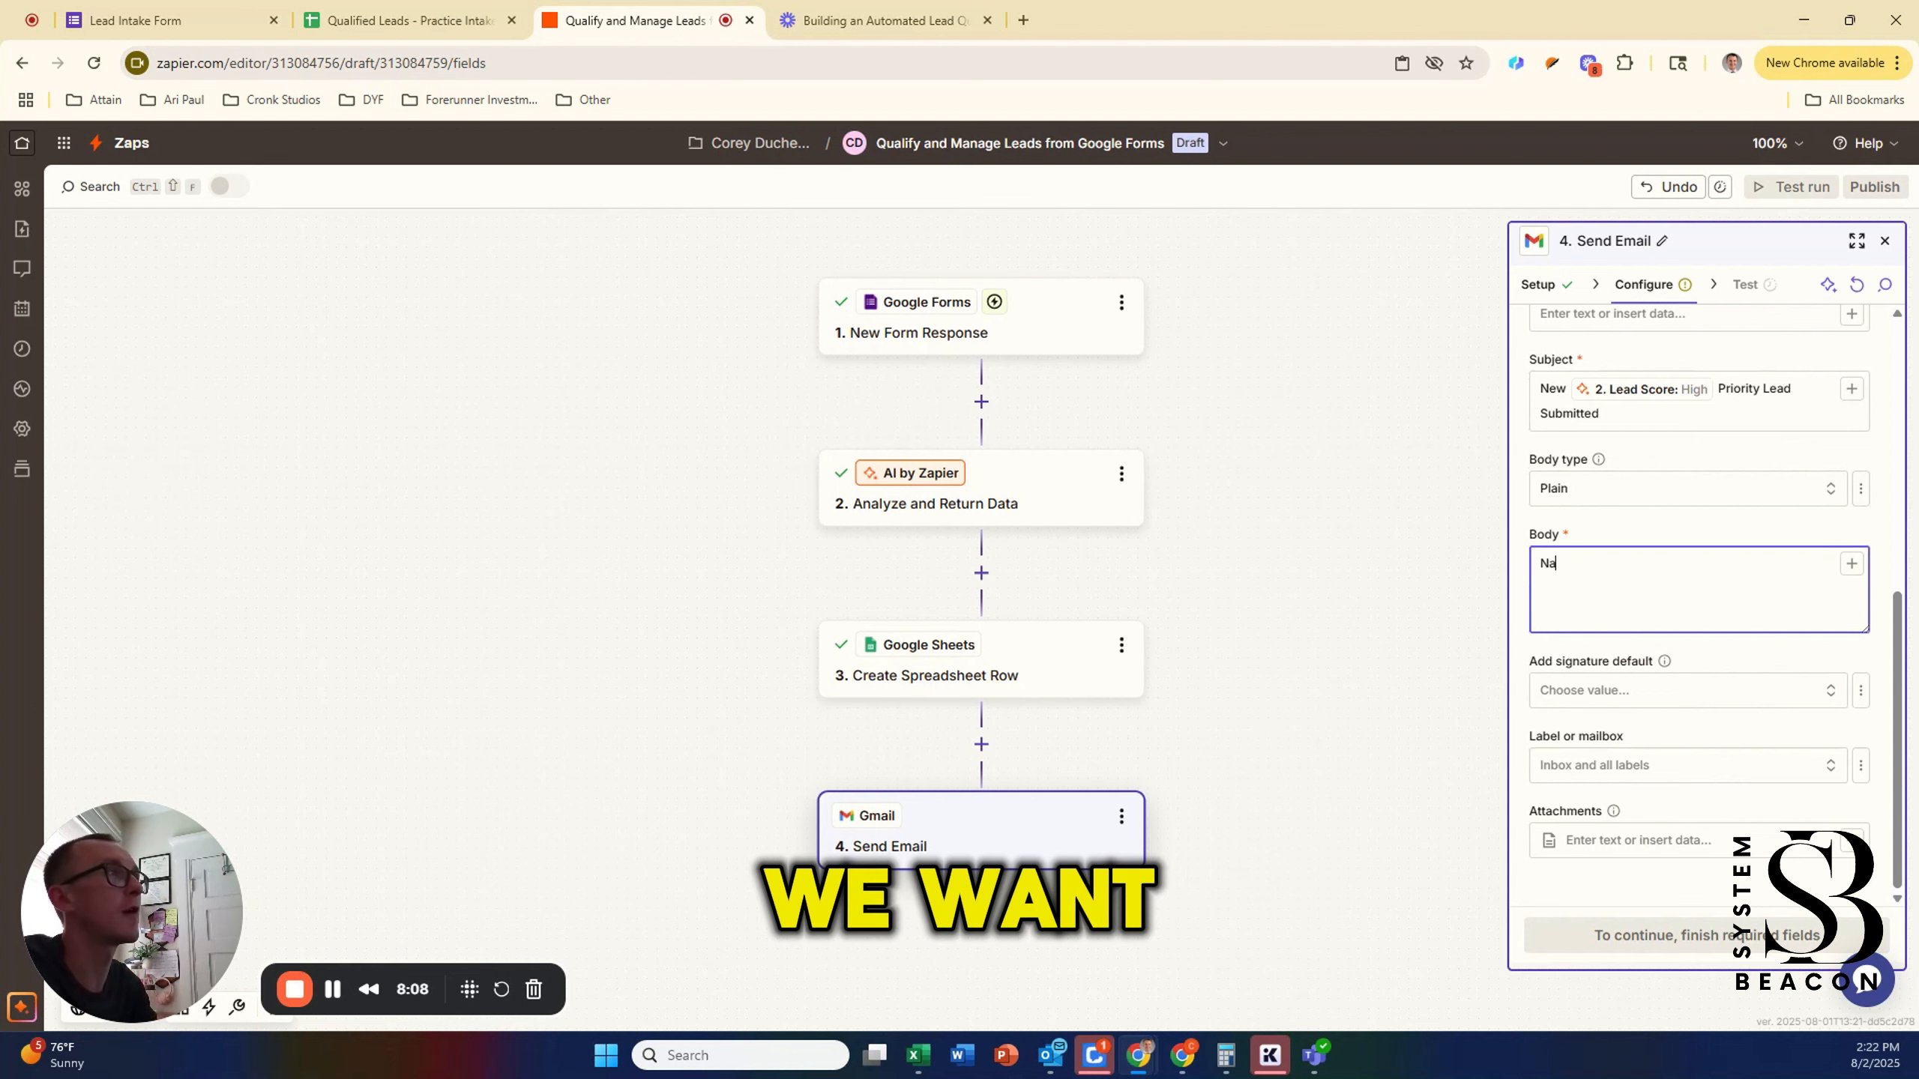
text(Name: )
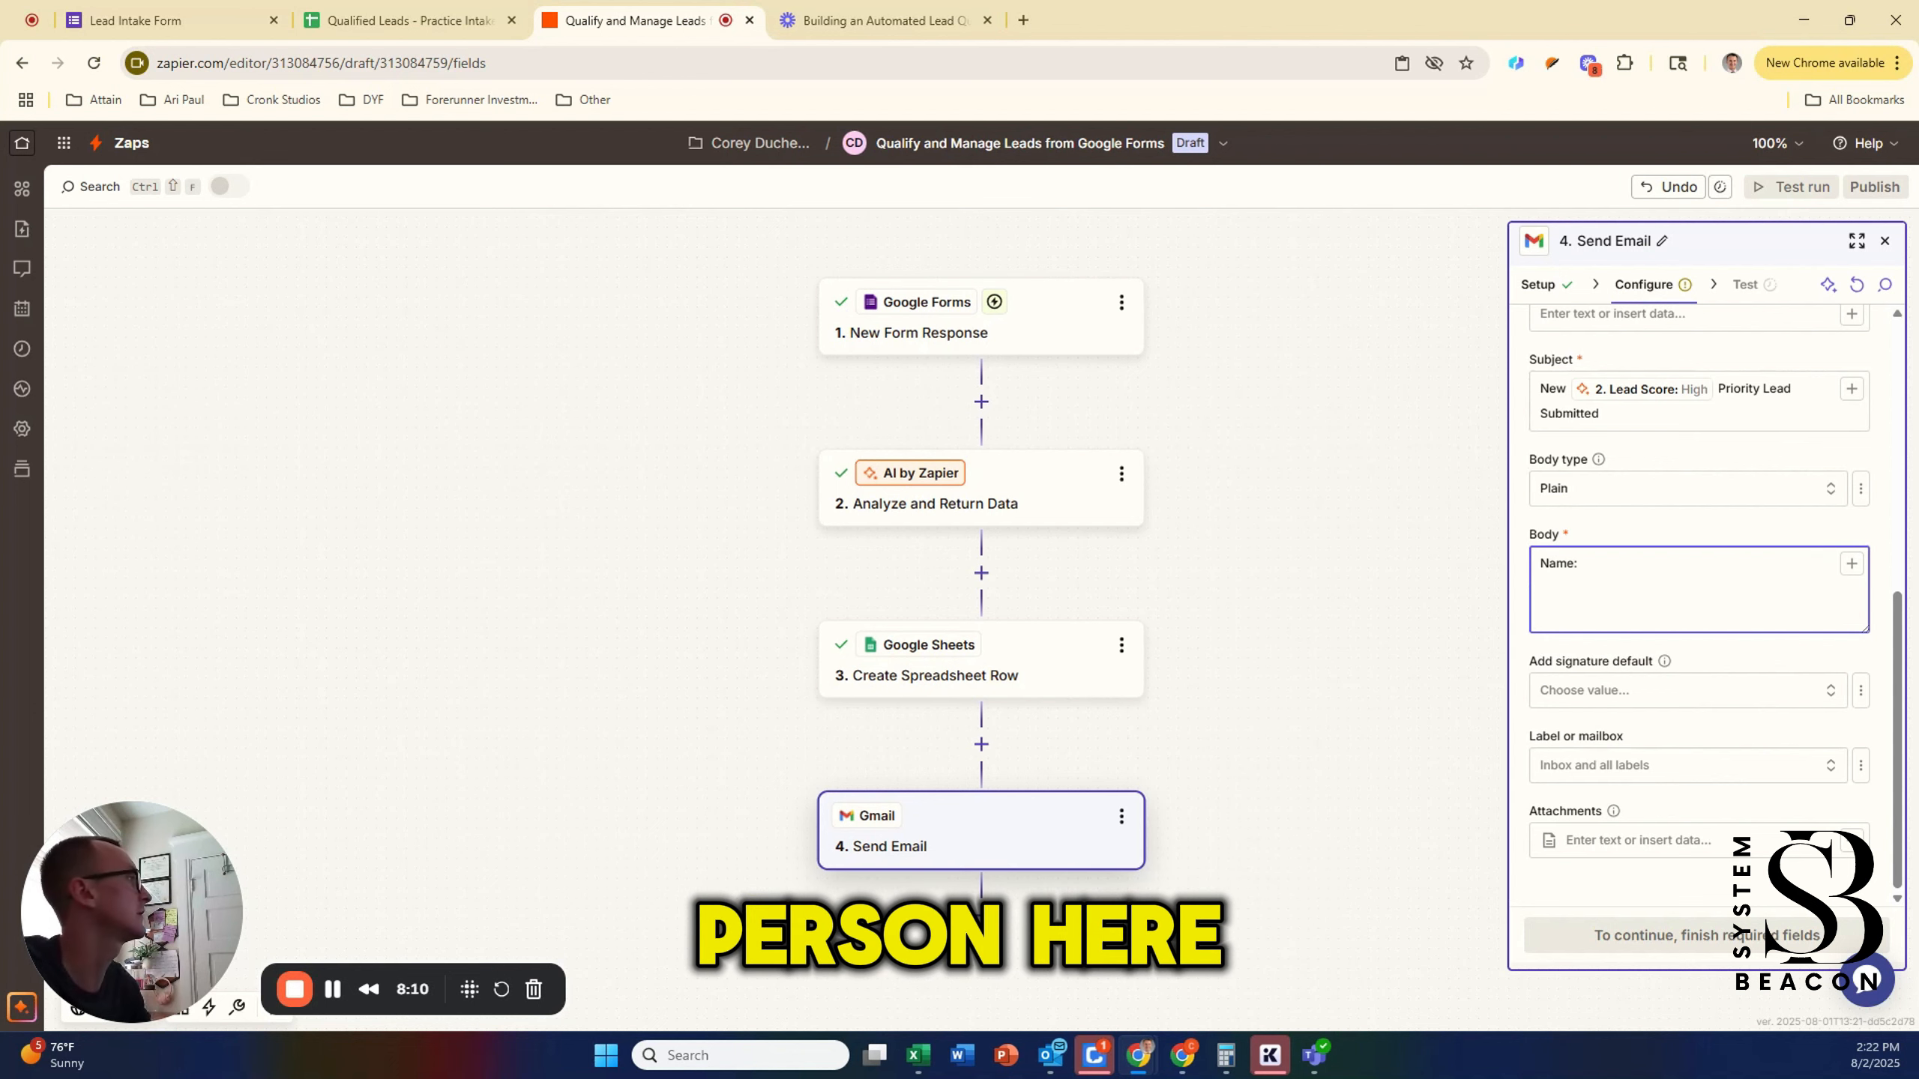
text(Email:)
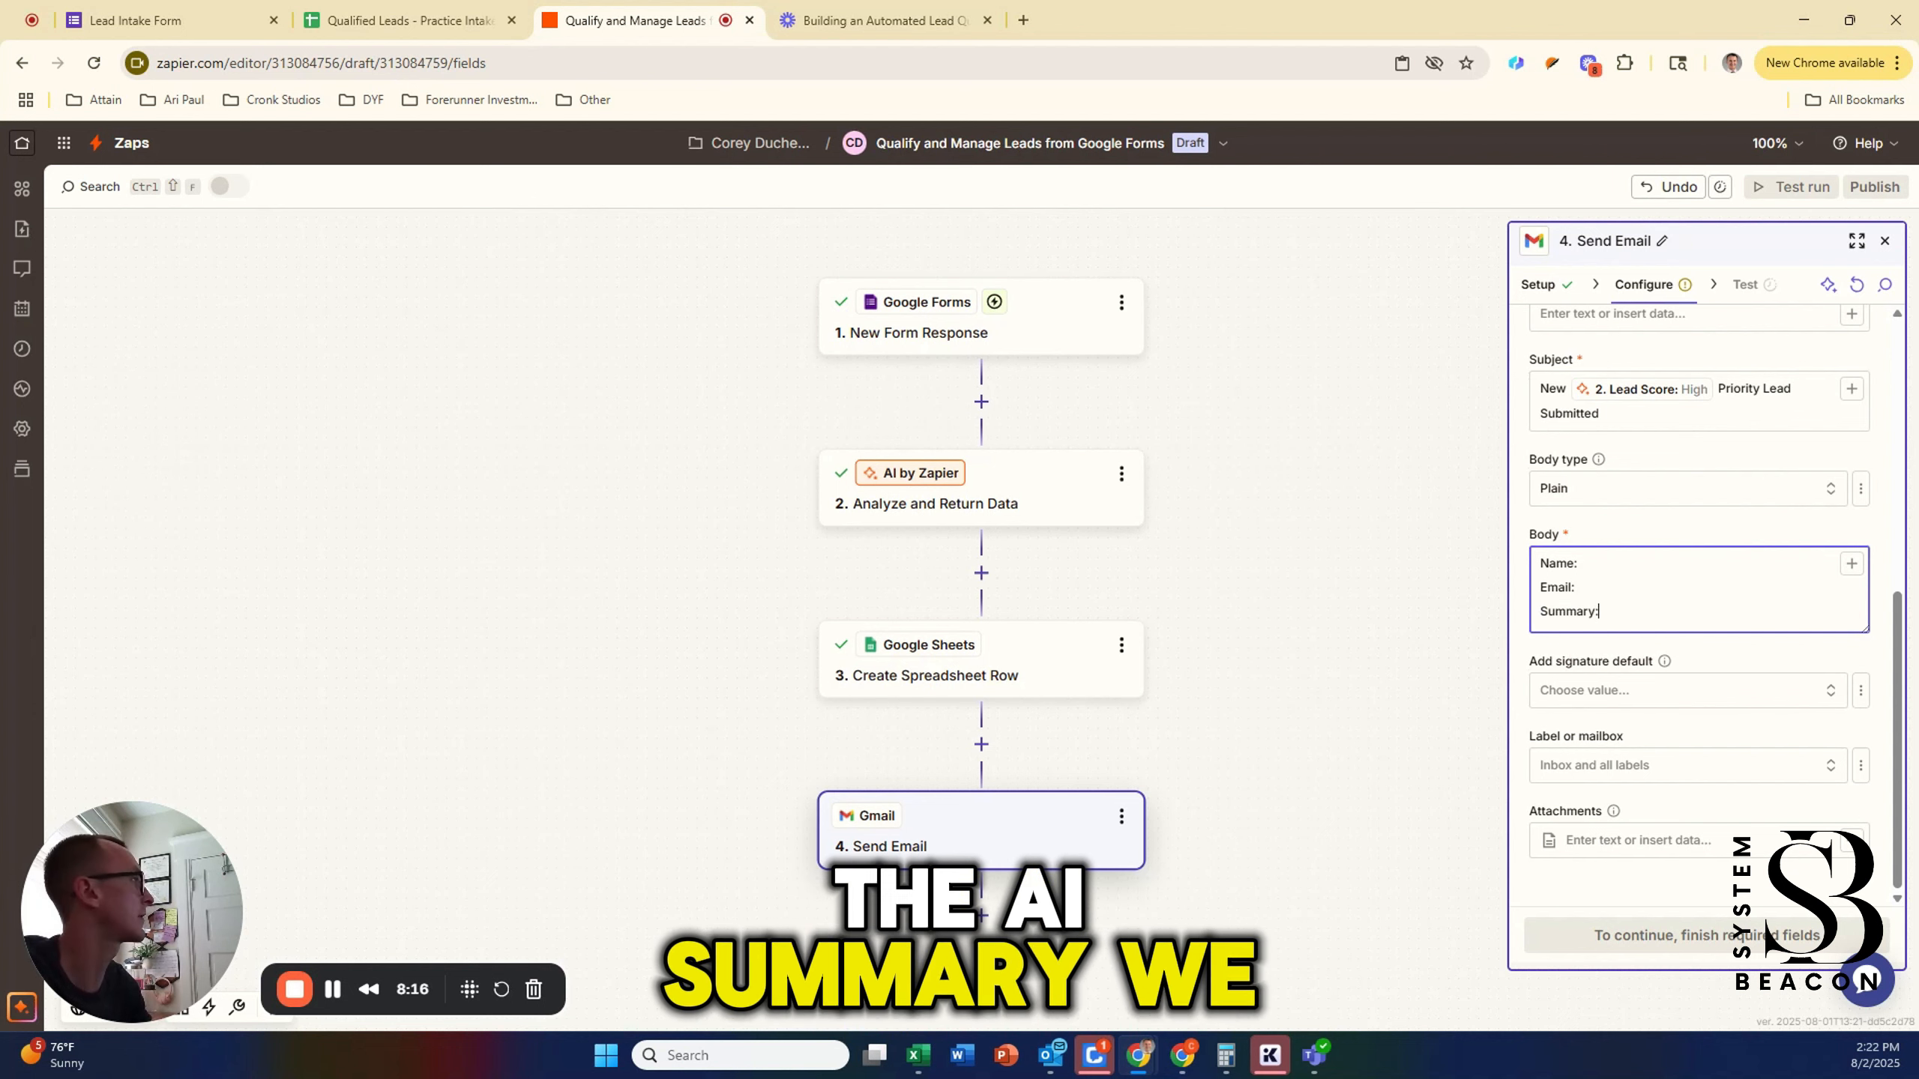
key(Return)
key(BackSpace)
key(BackSpace)
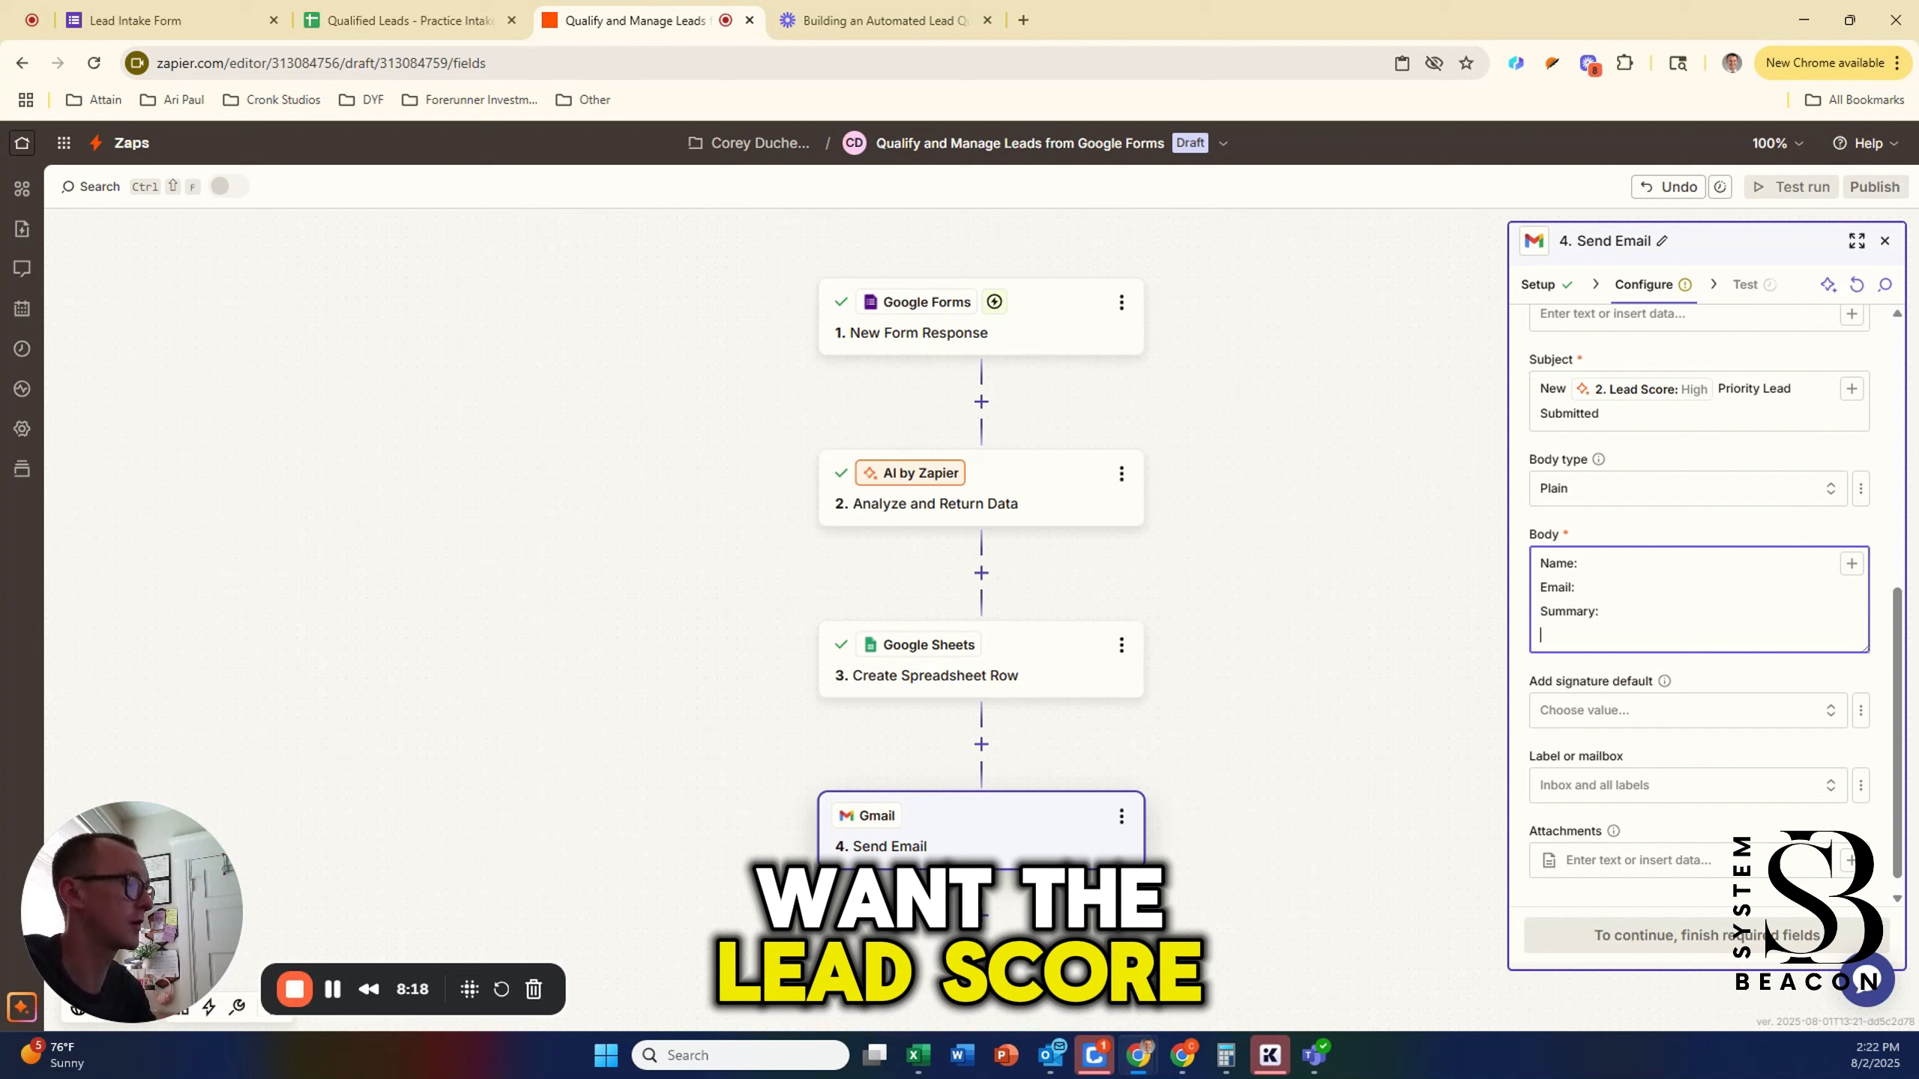
text(Lead Score:)
key(Return)
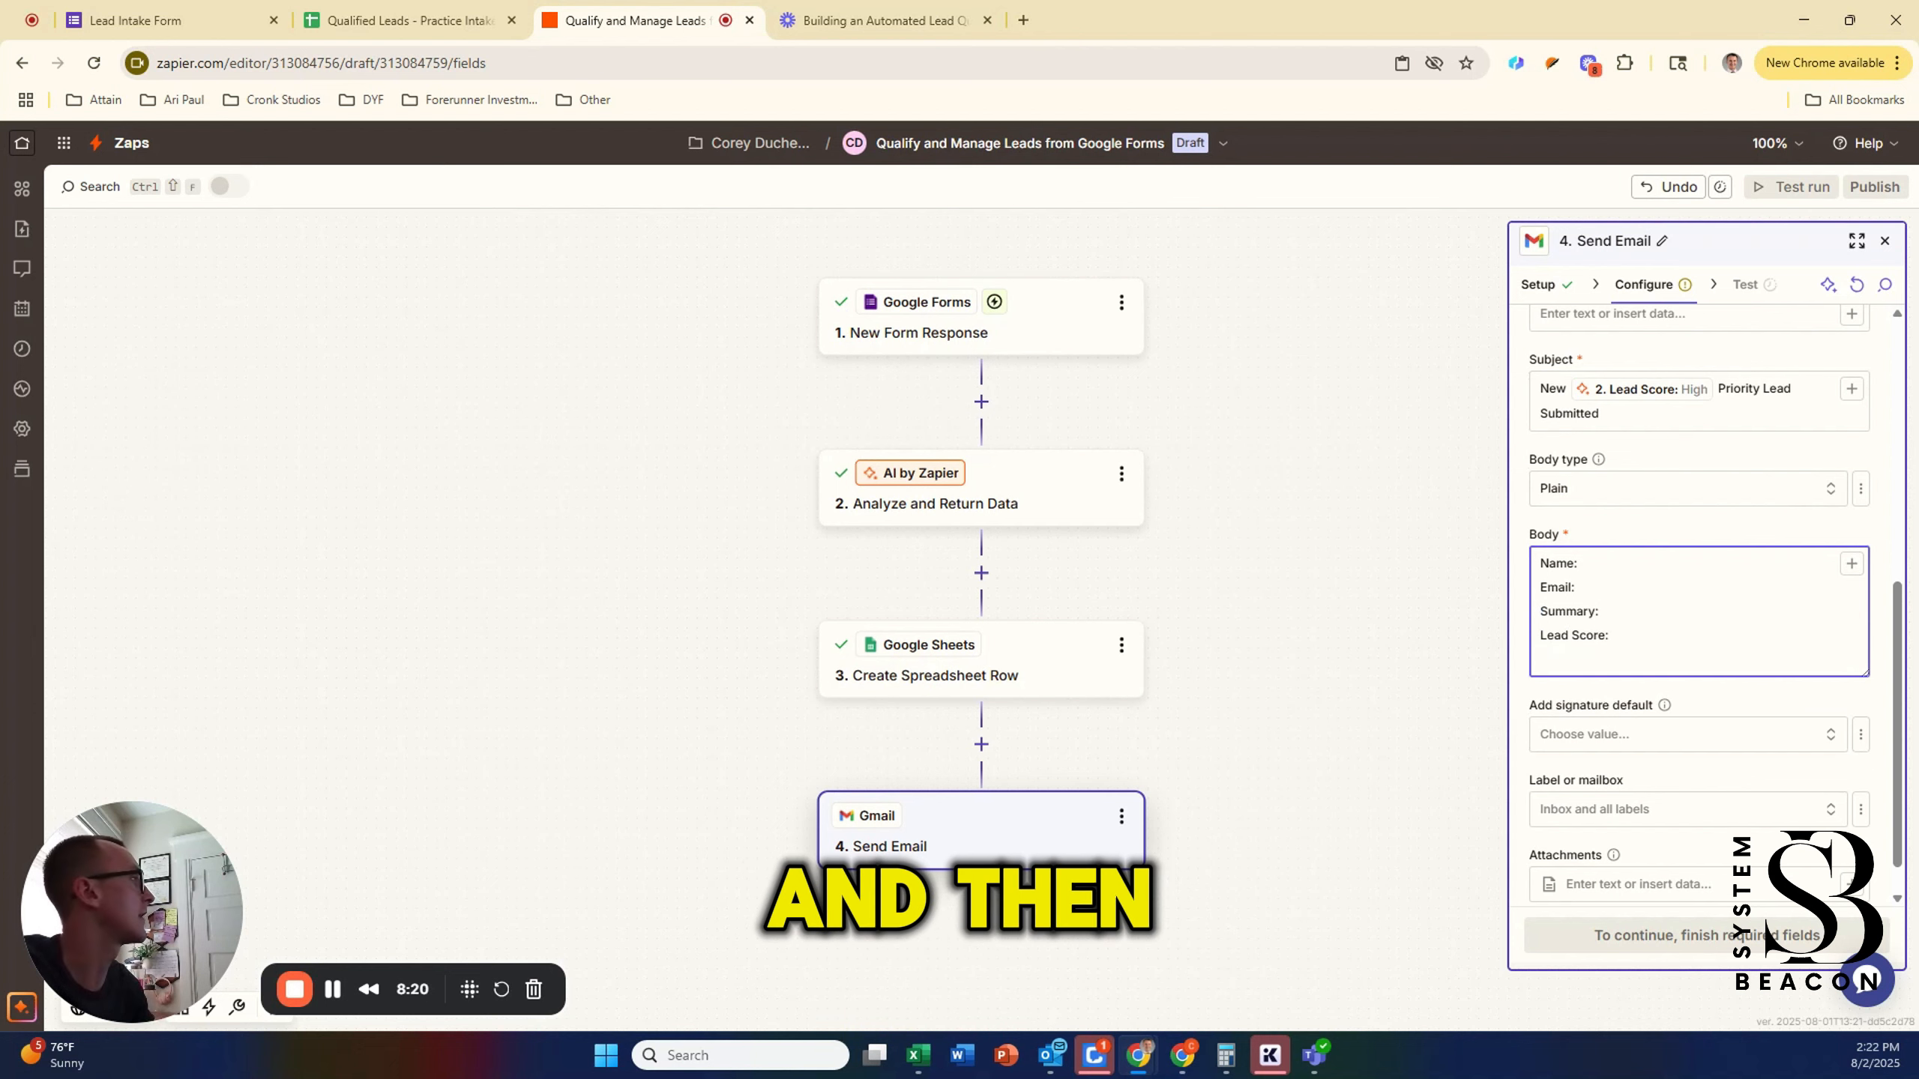
text(Suggest Next Step:)
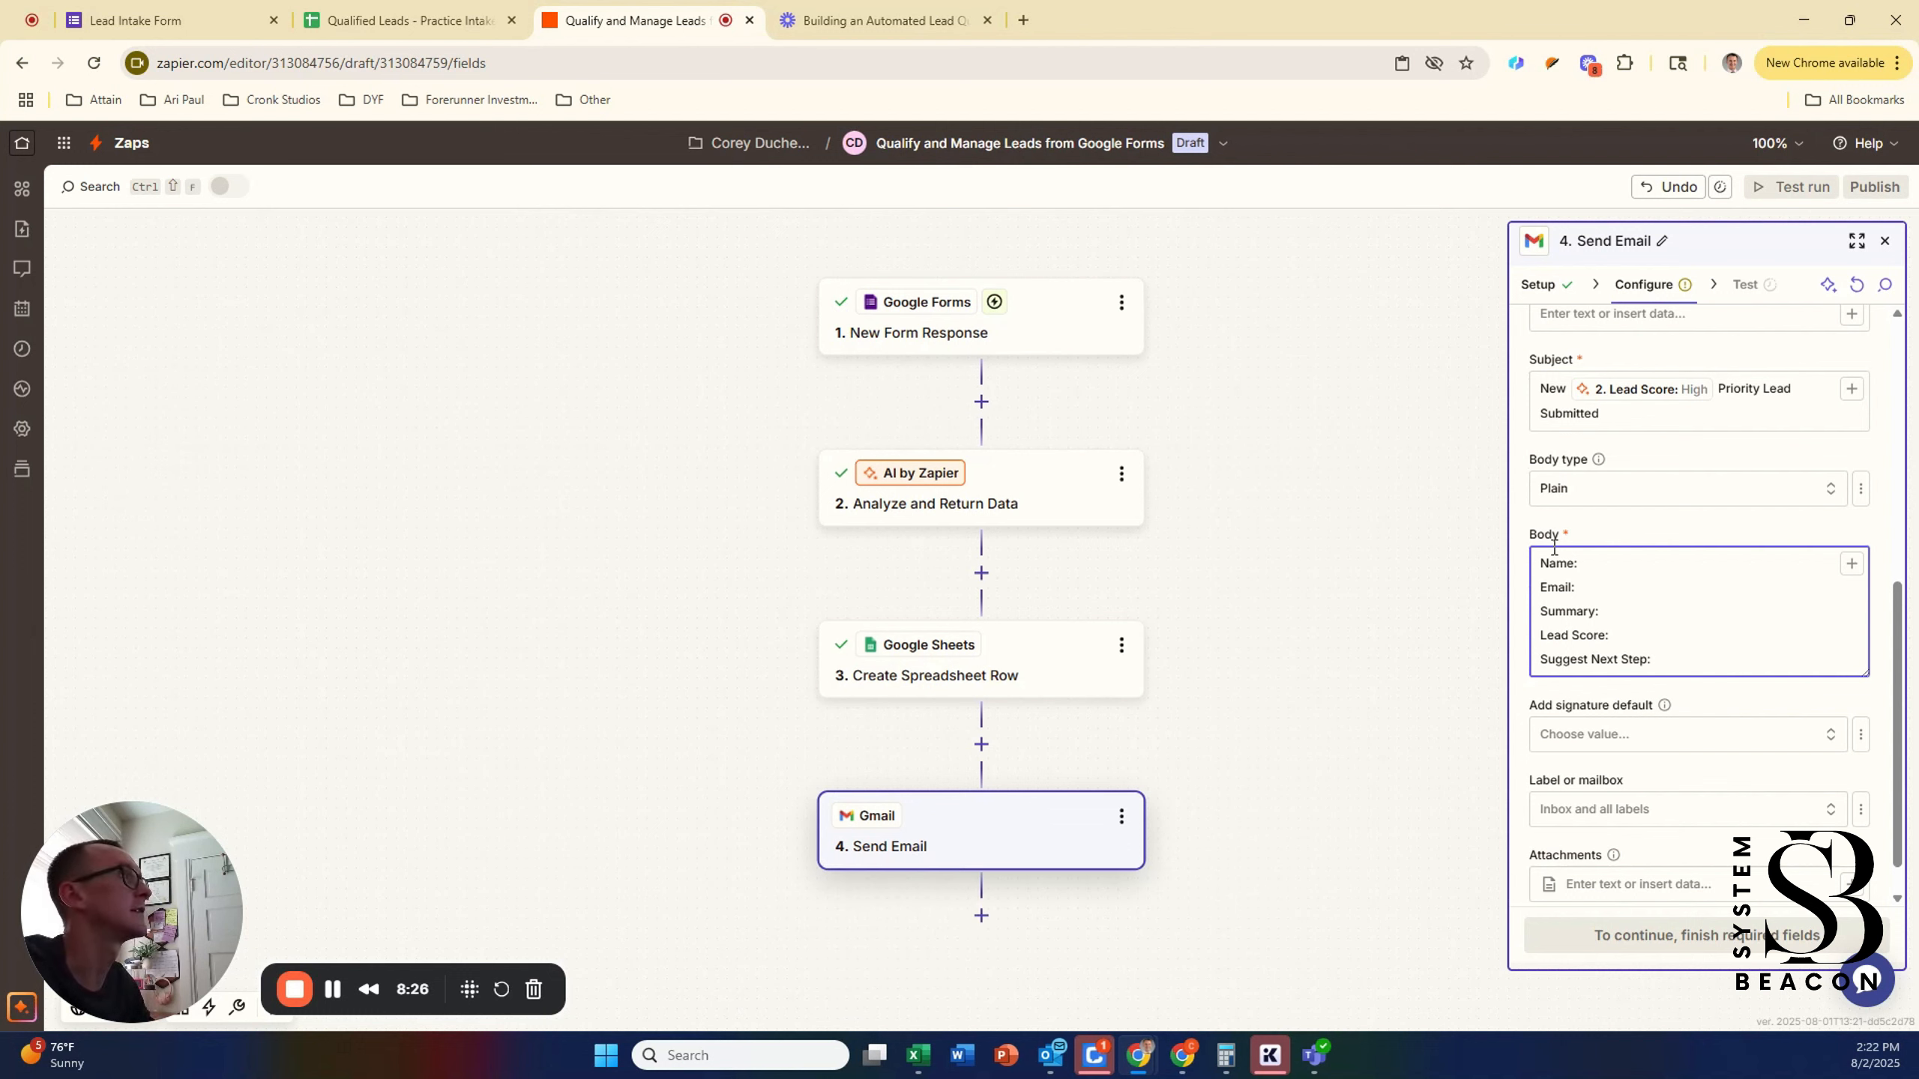
Step: Map the form's Name and Email Address into the body's Name: and Email: lines
click(1851, 565)
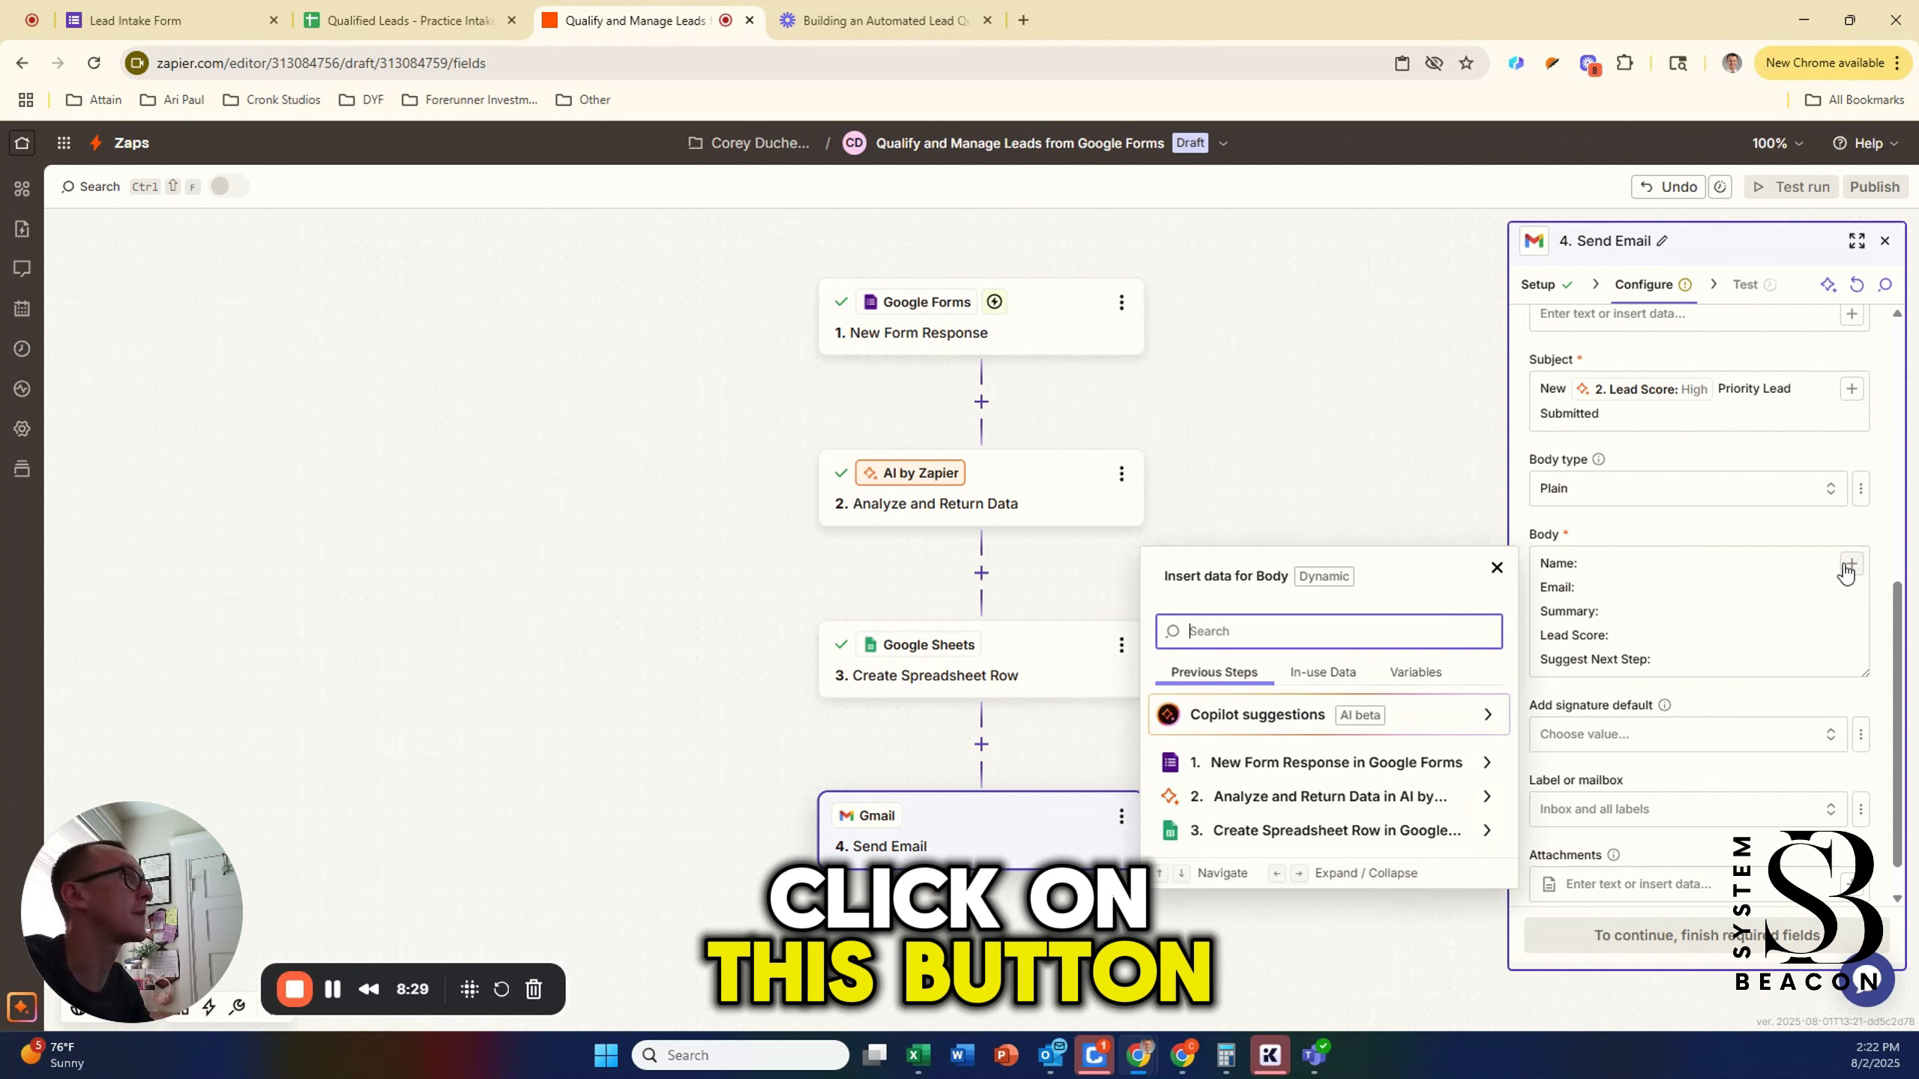
click(1342, 766)
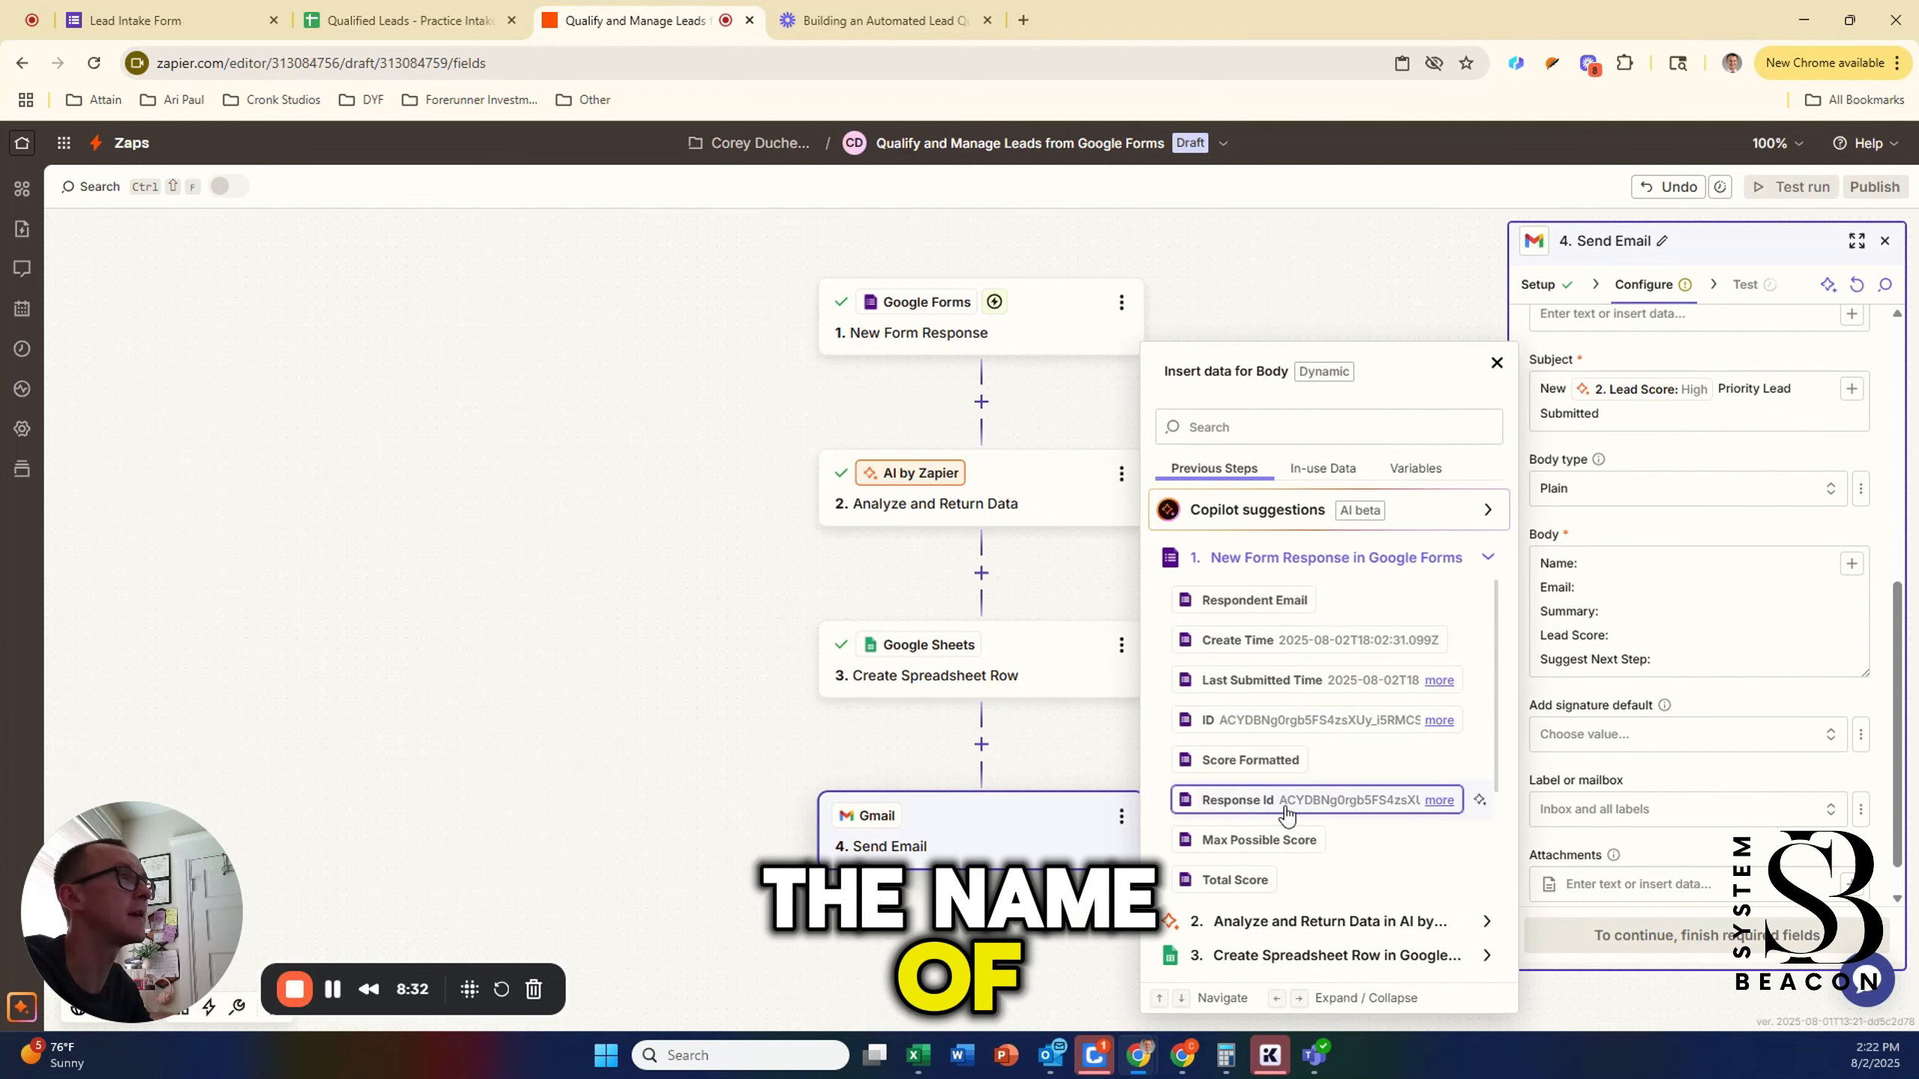
scroll(1292, 794, down, 2)
click(1327, 759)
click(1715, 587)
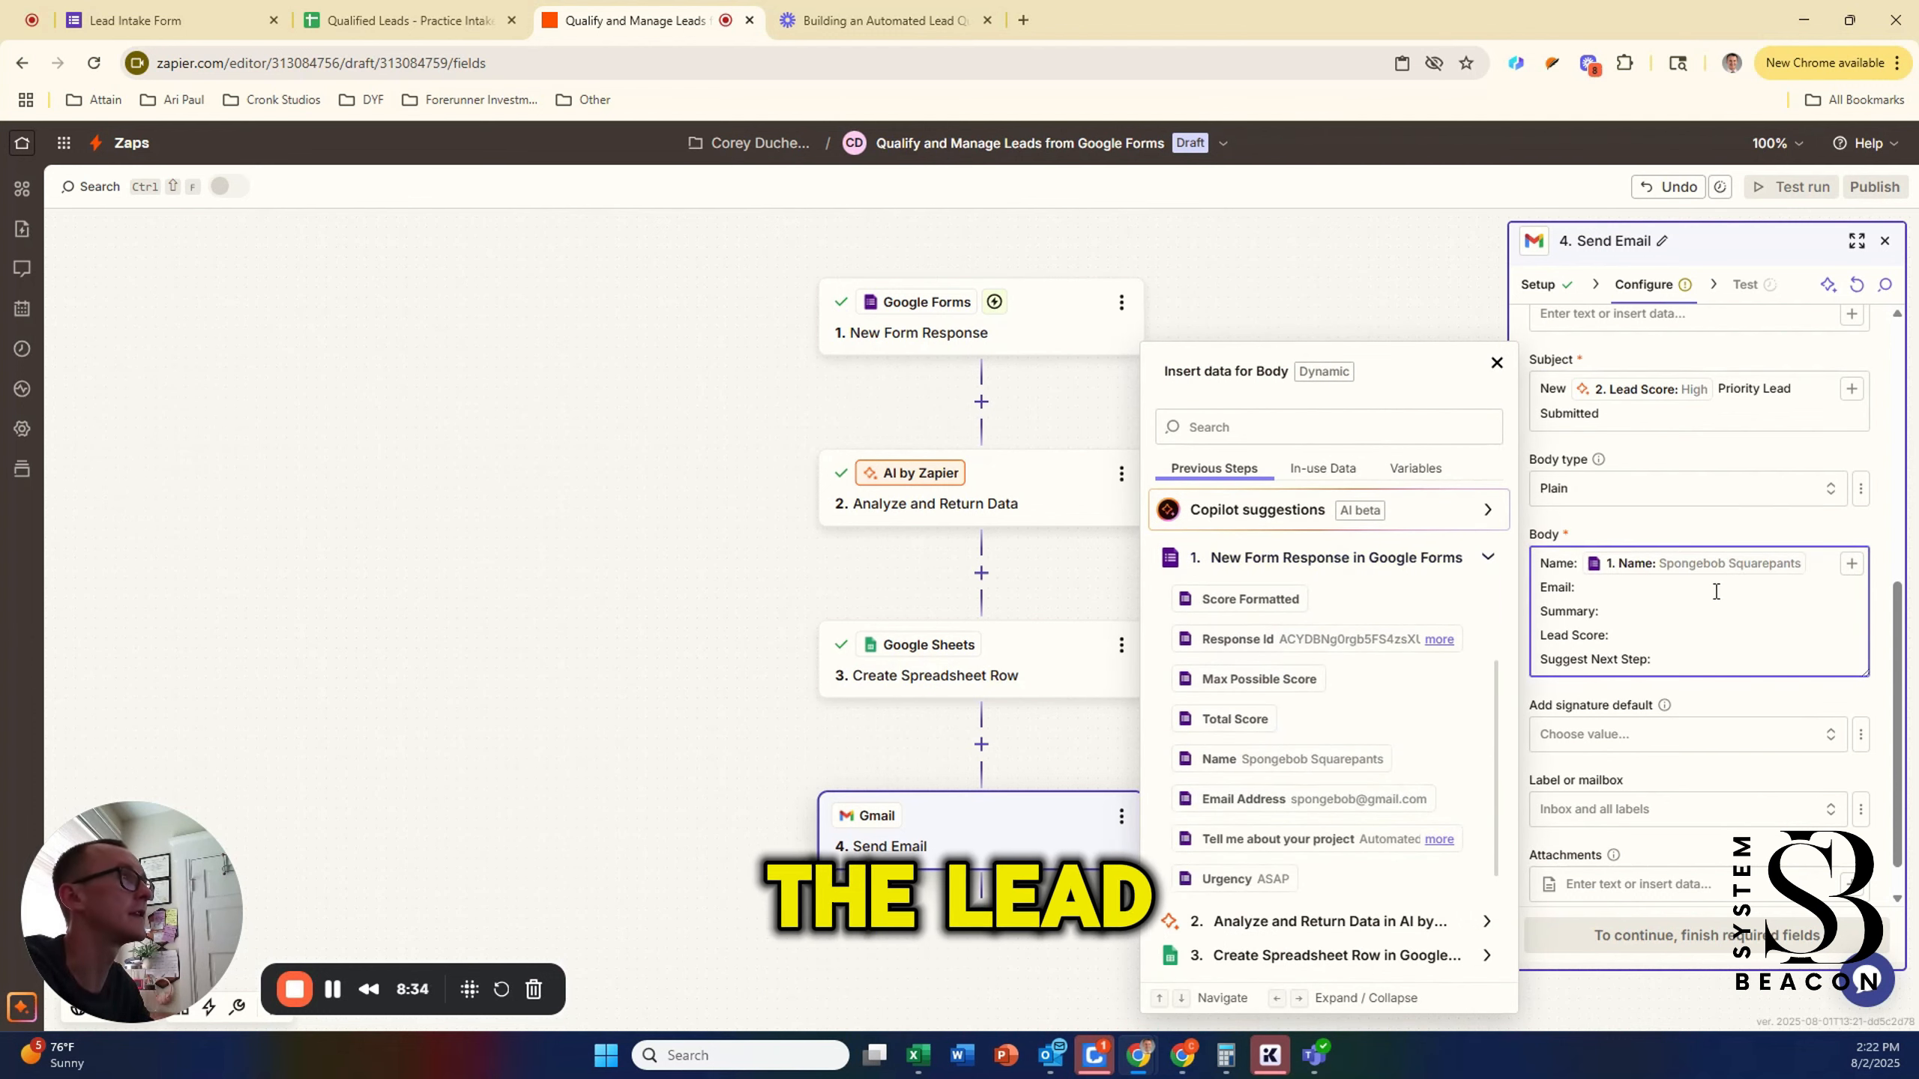
click(1367, 800)
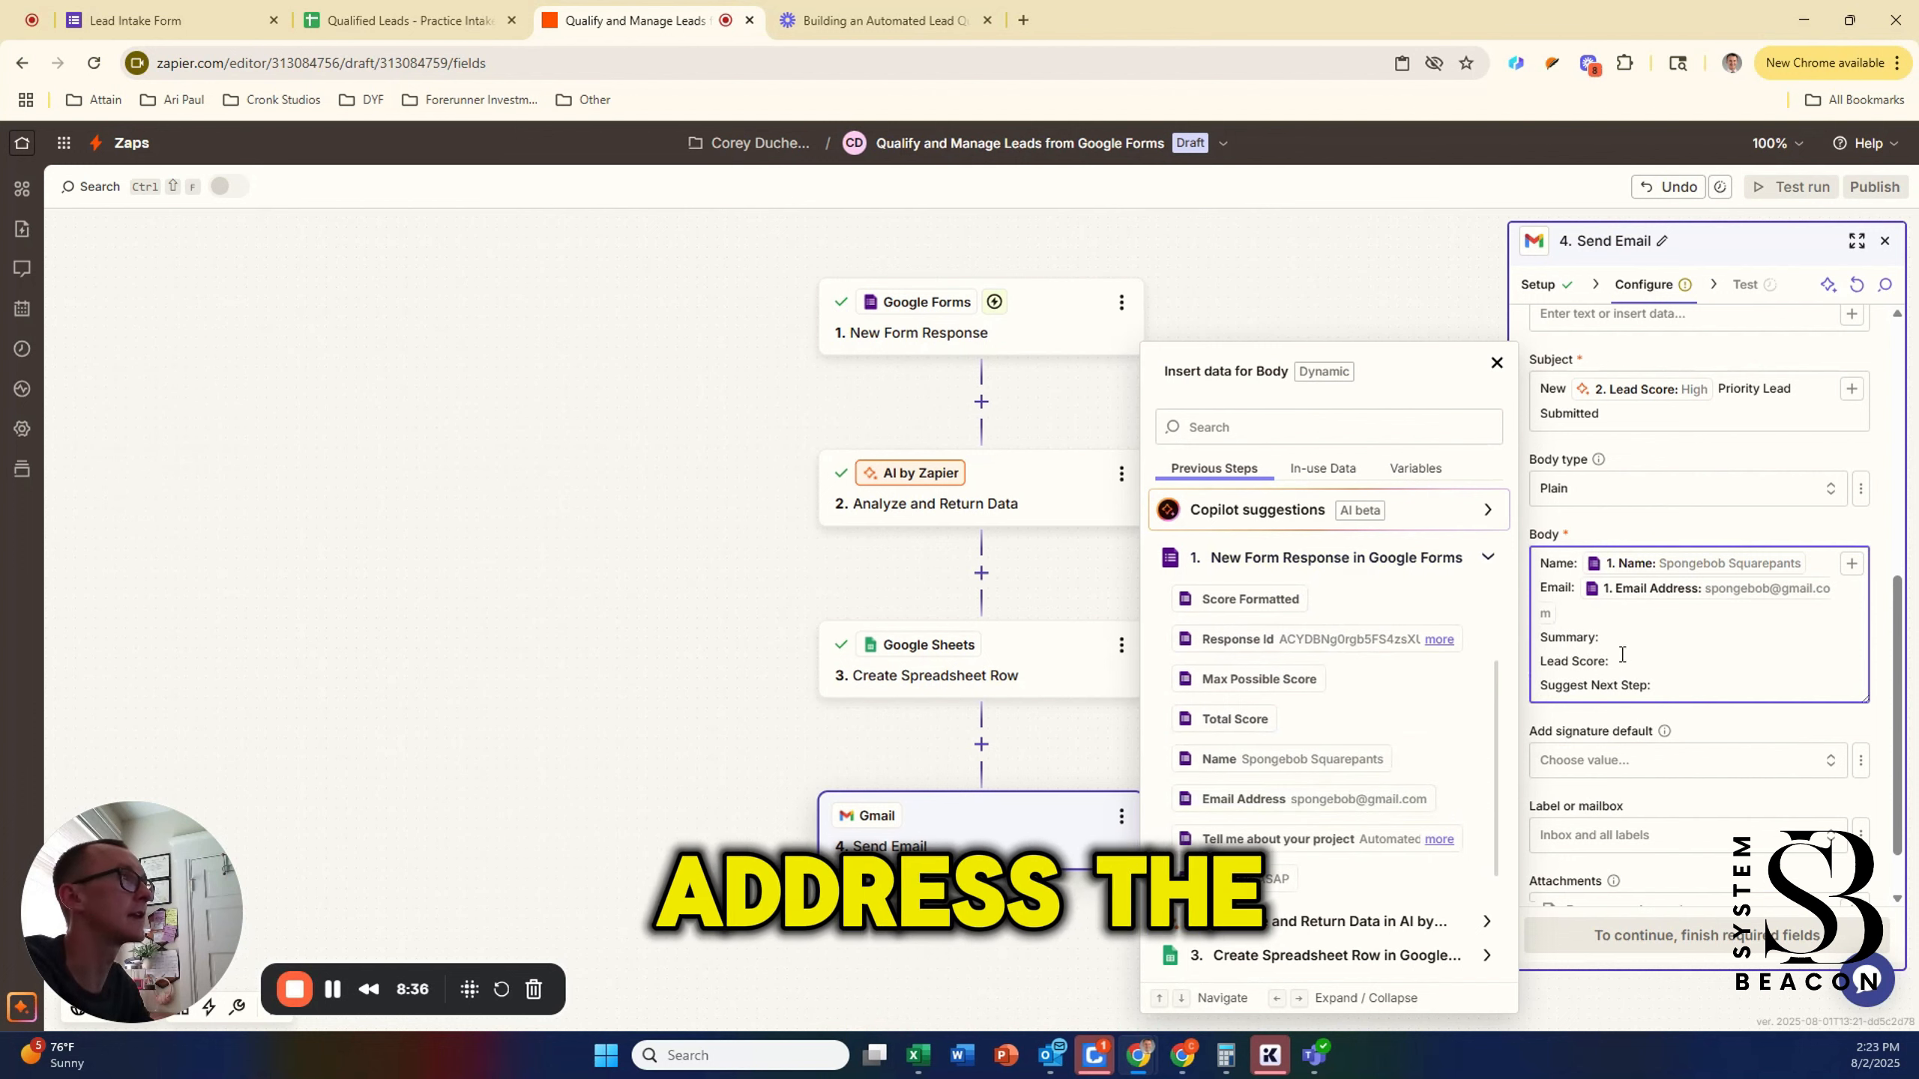
Step: Map the AI step's Summary, Lead Score and Suggest Next Step into their body lines
click(1260, 920)
click(1297, 968)
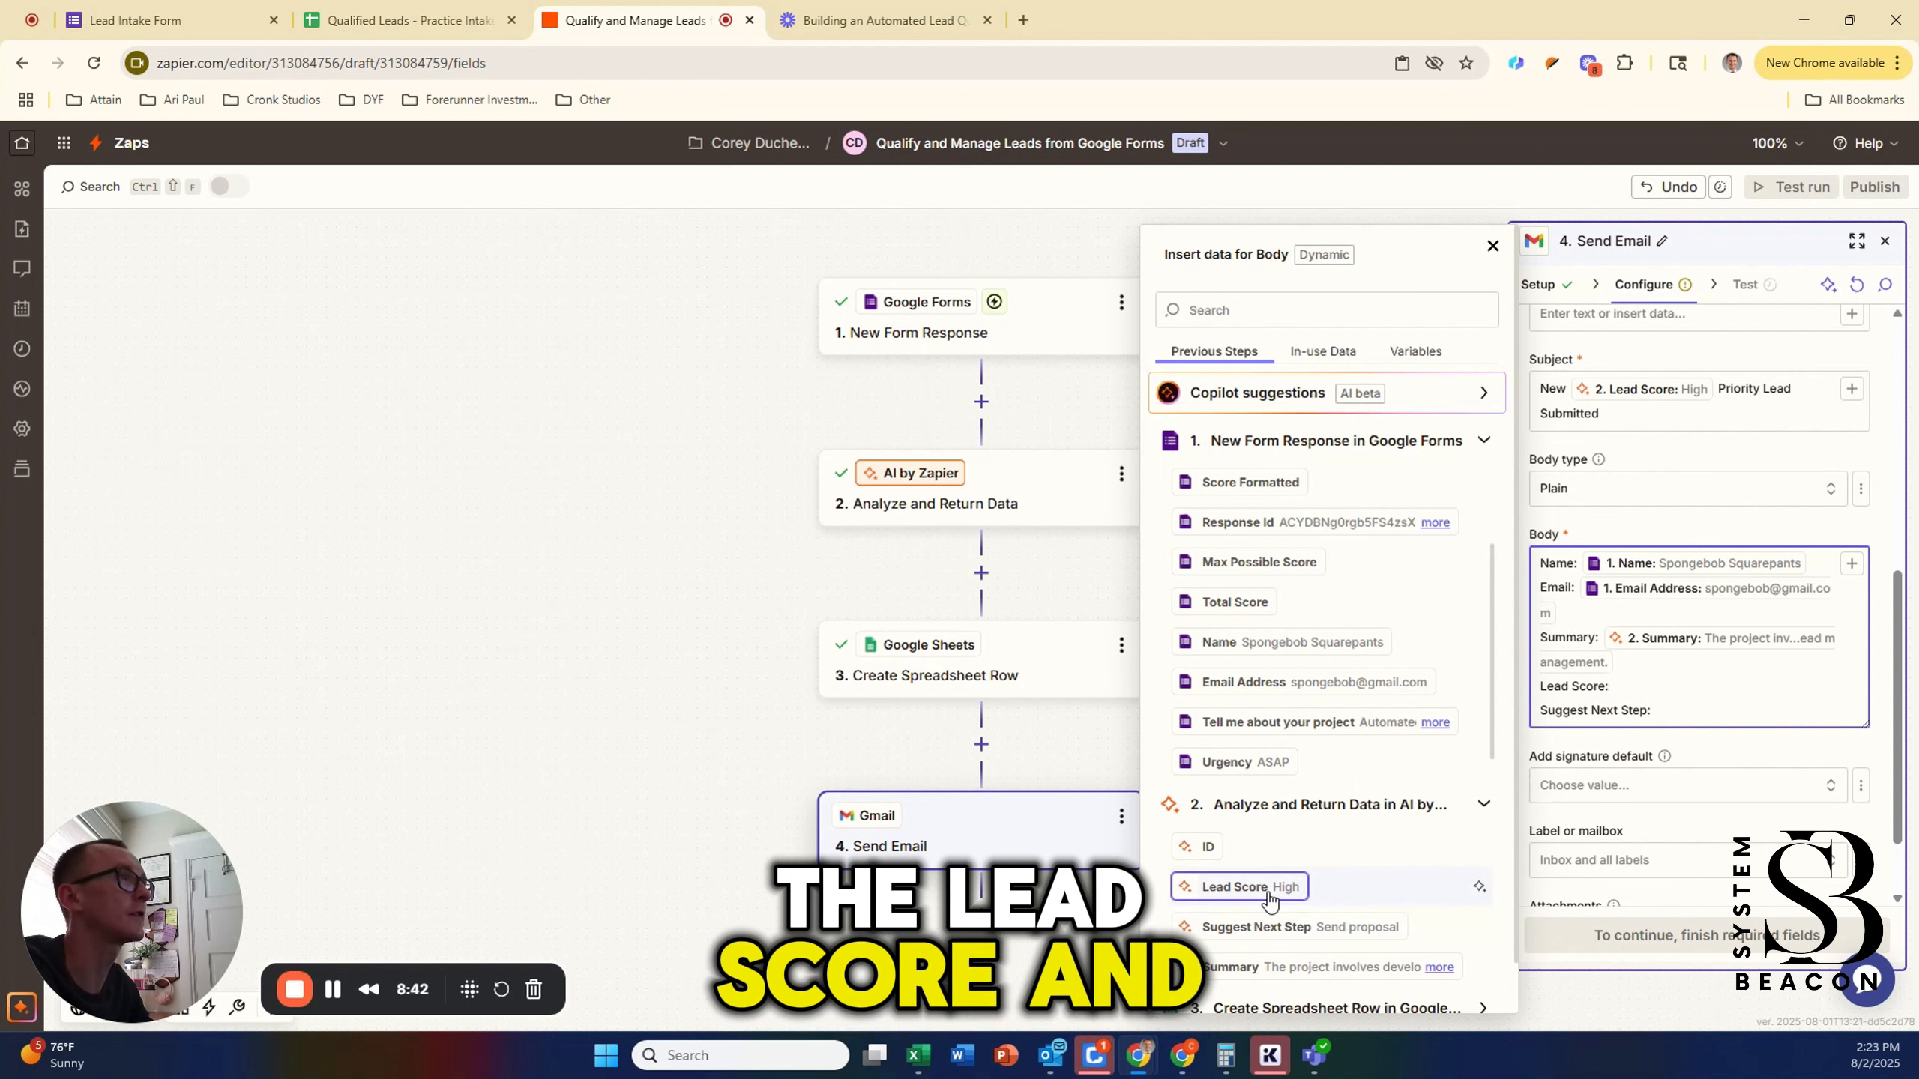
click(1239, 886)
click(1685, 714)
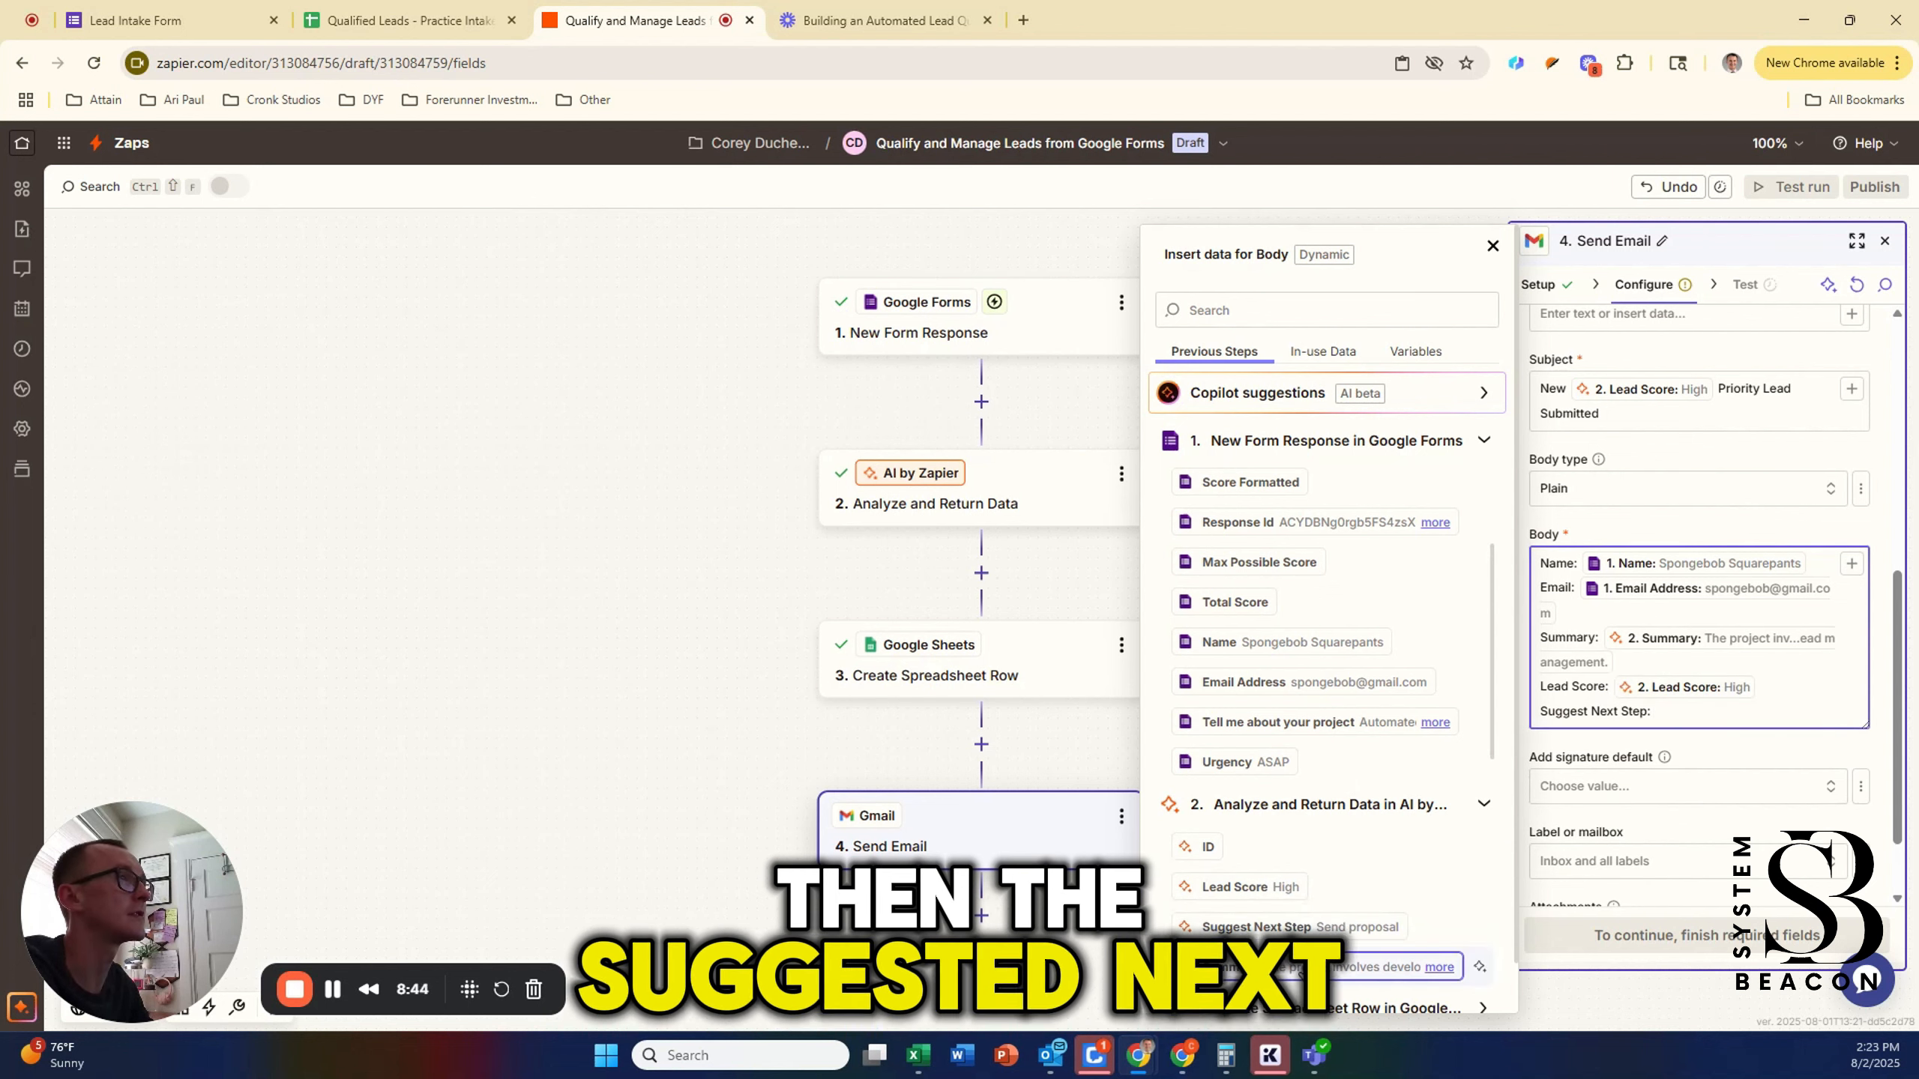
click(1284, 926)
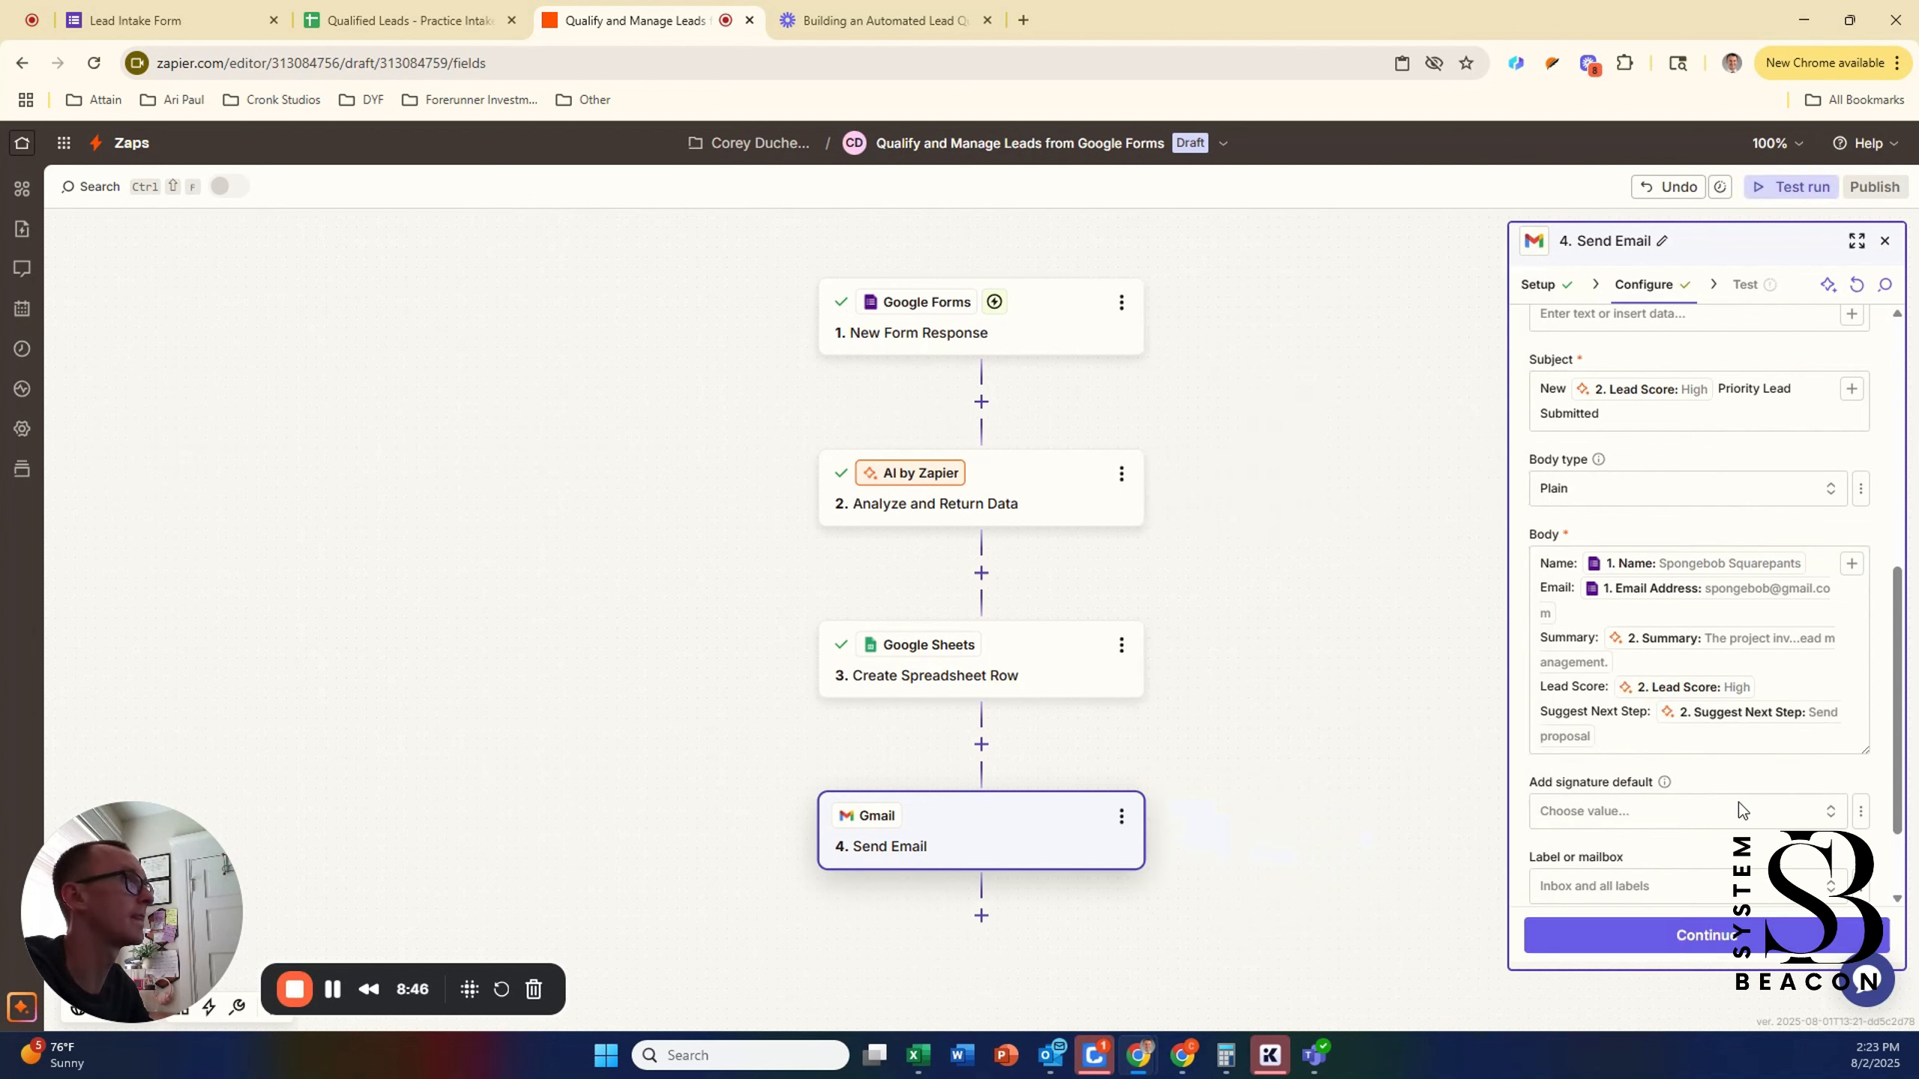
scroll(1739, 803, down, 2)
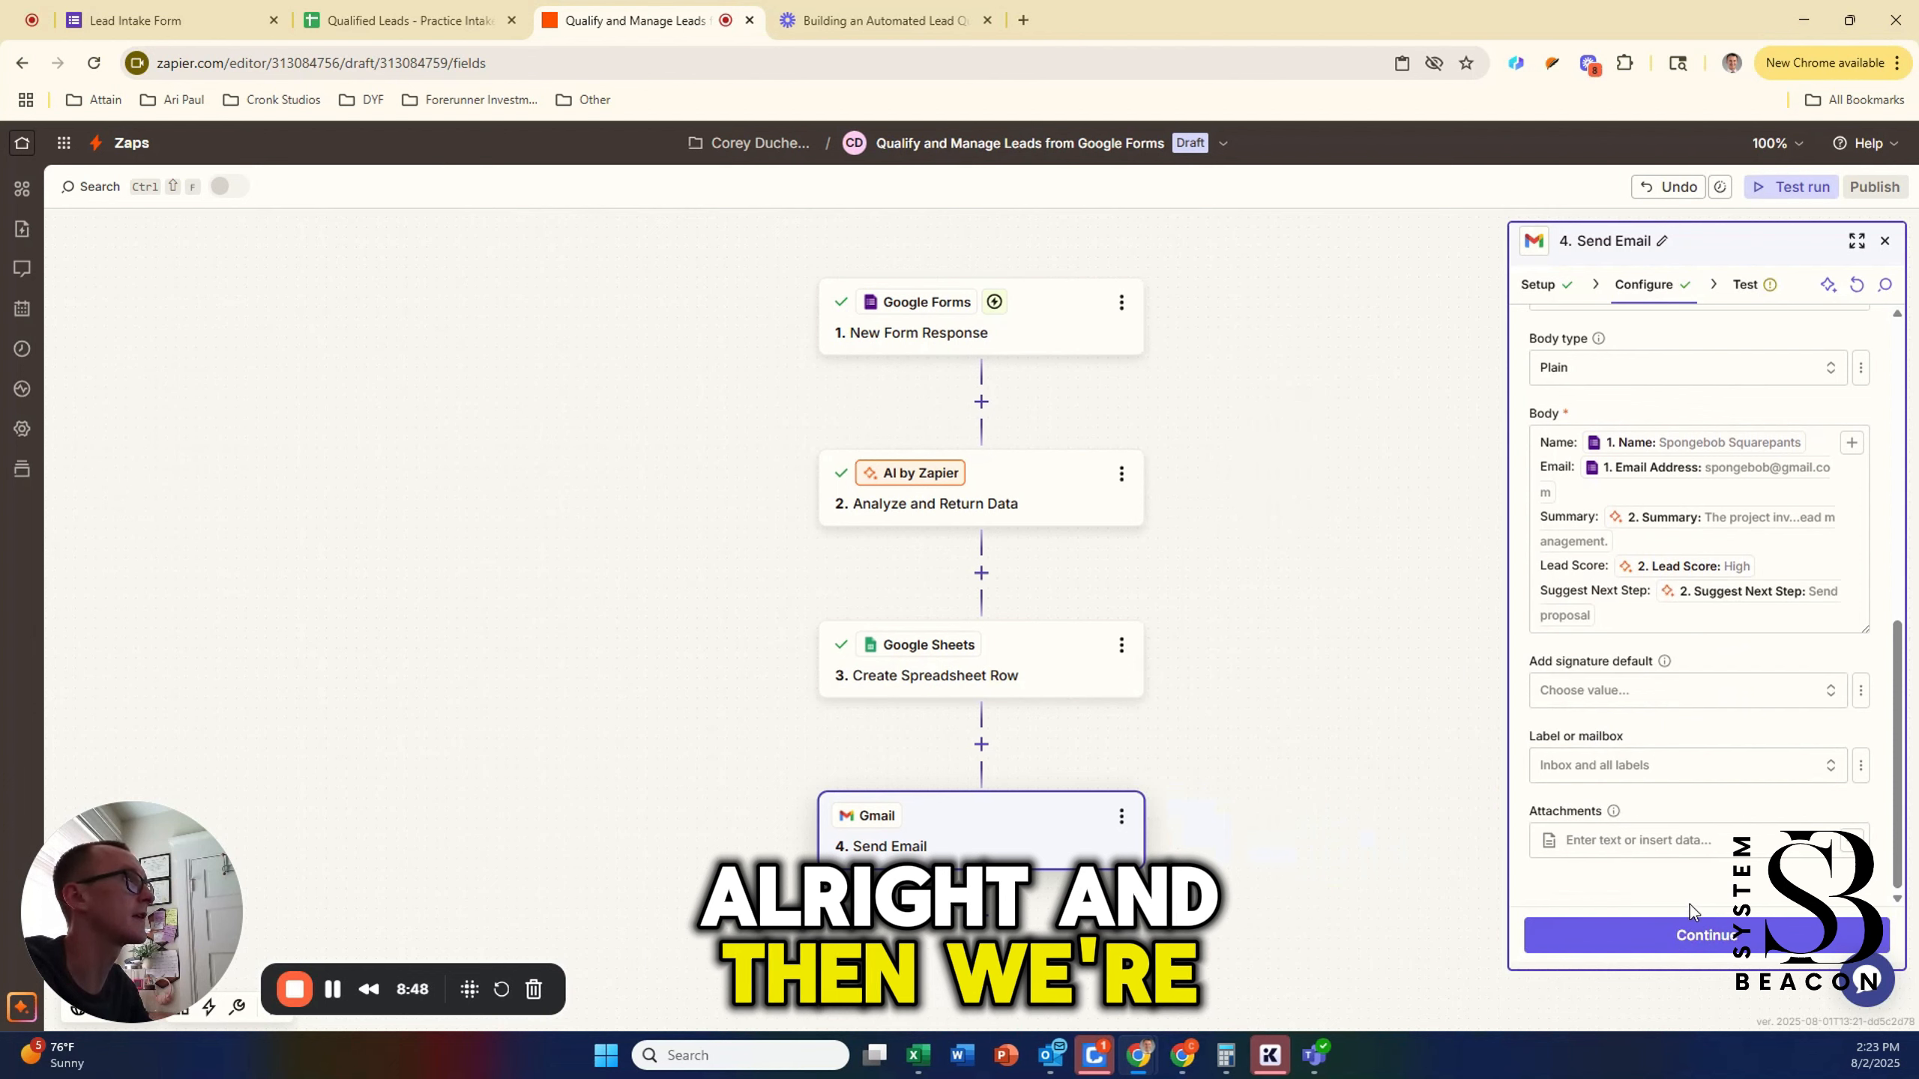
Step: Test the Gmail step, sending the 'New High Priority Lead Submitted' alert email
click(1692, 936)
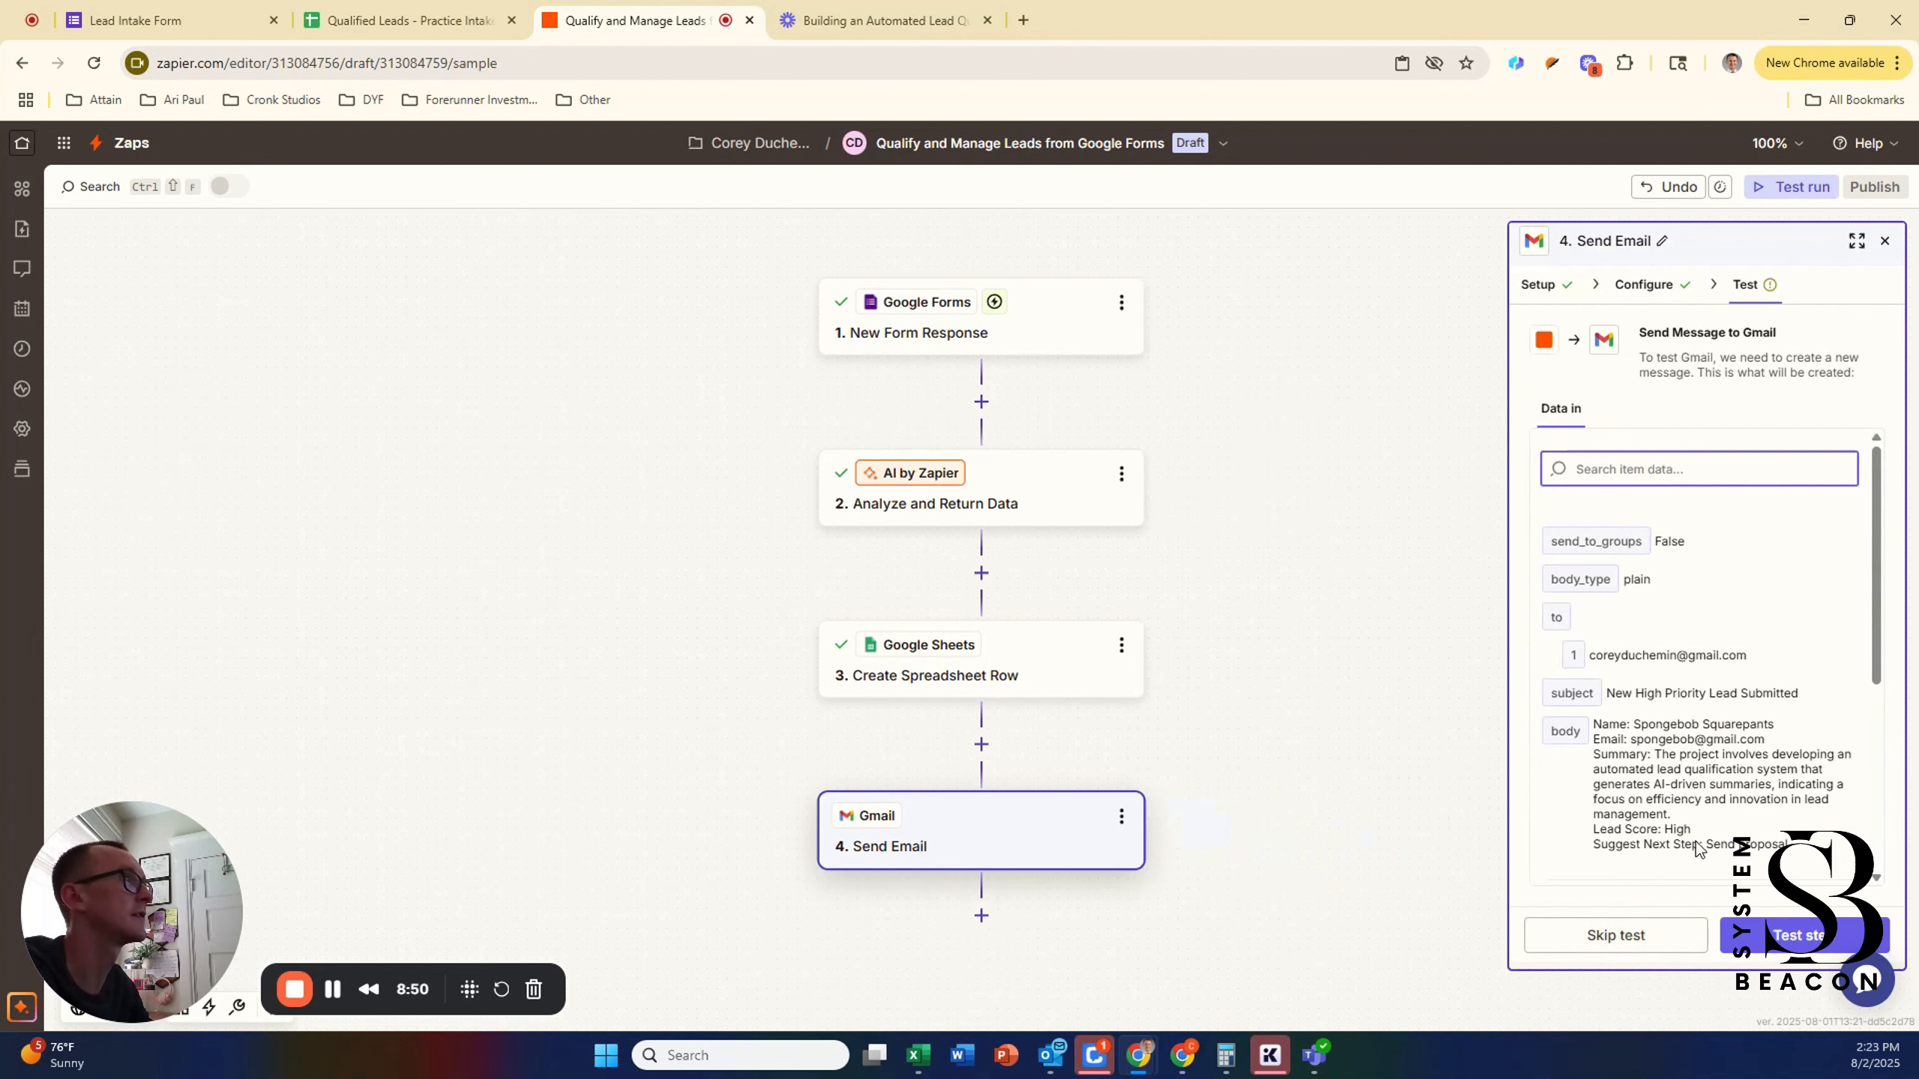
click(1802, 935)
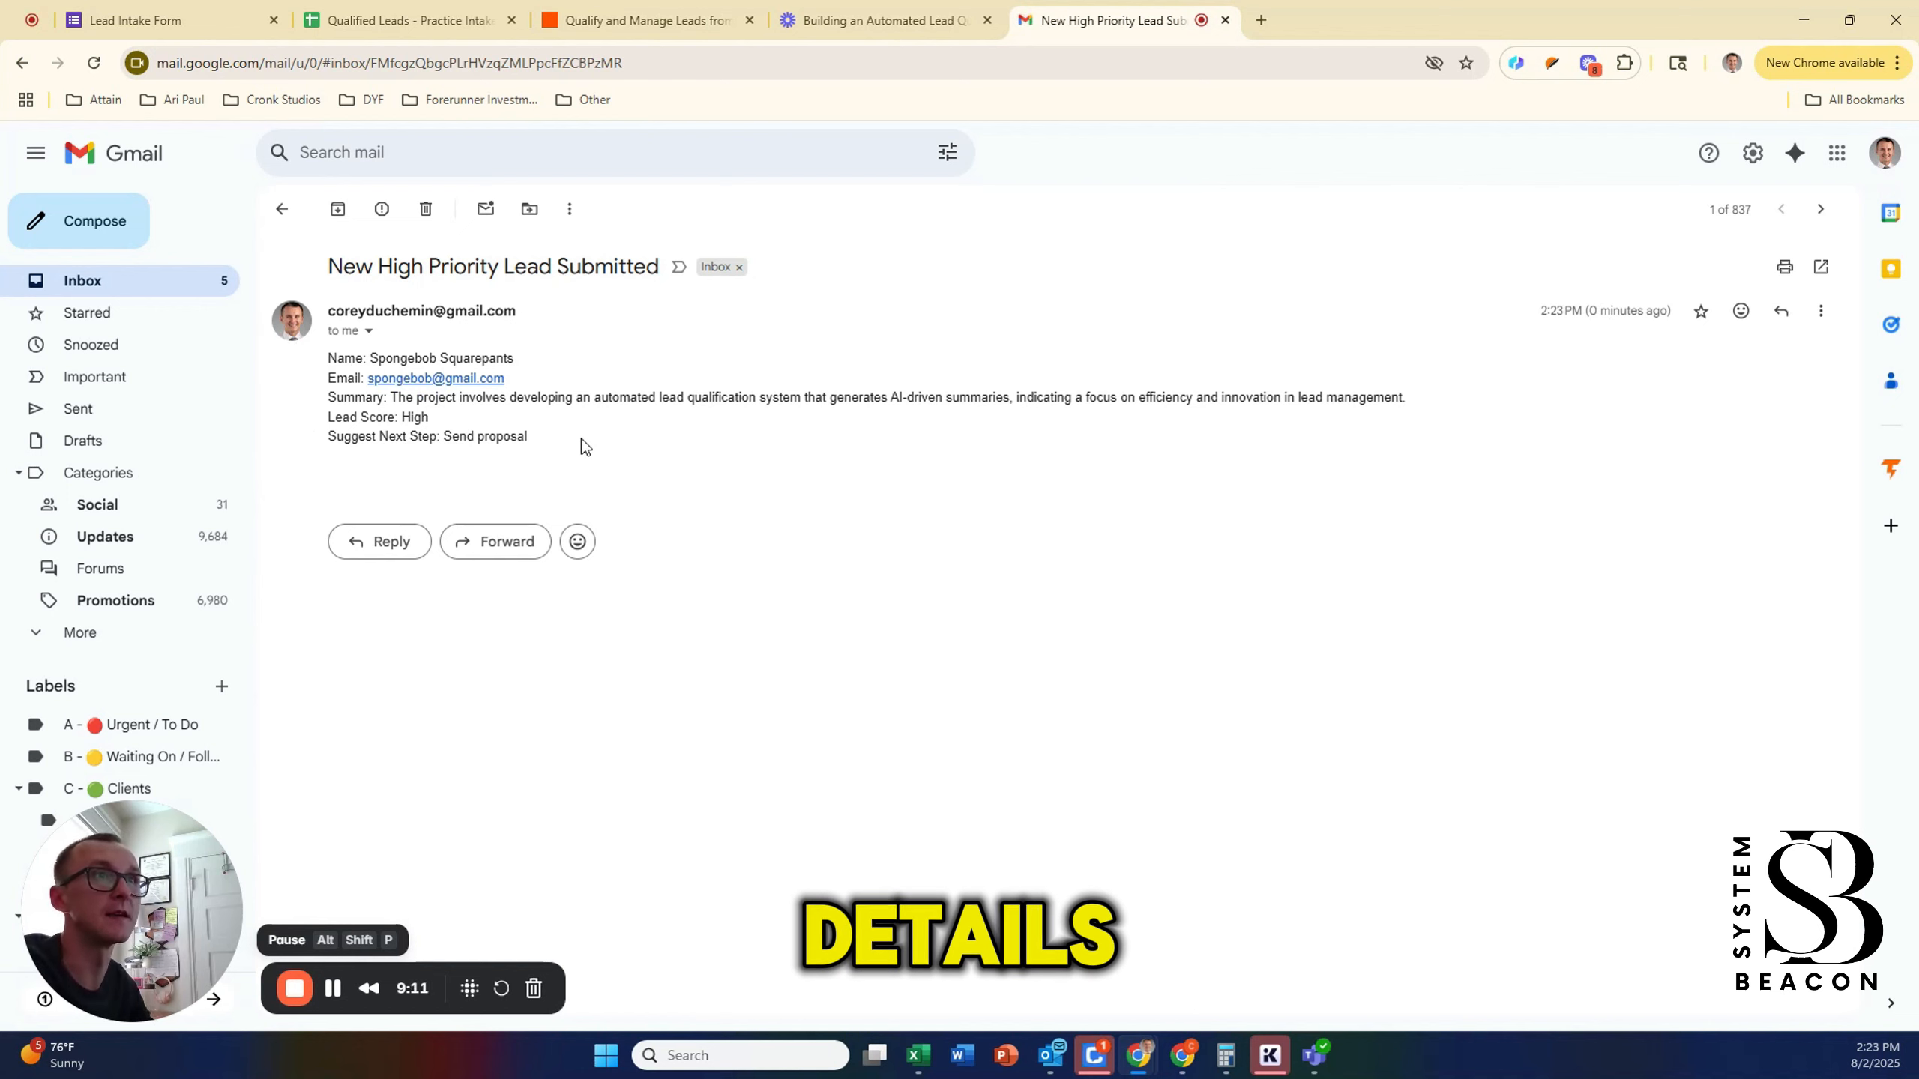
drag(418, 398, 422, 425)
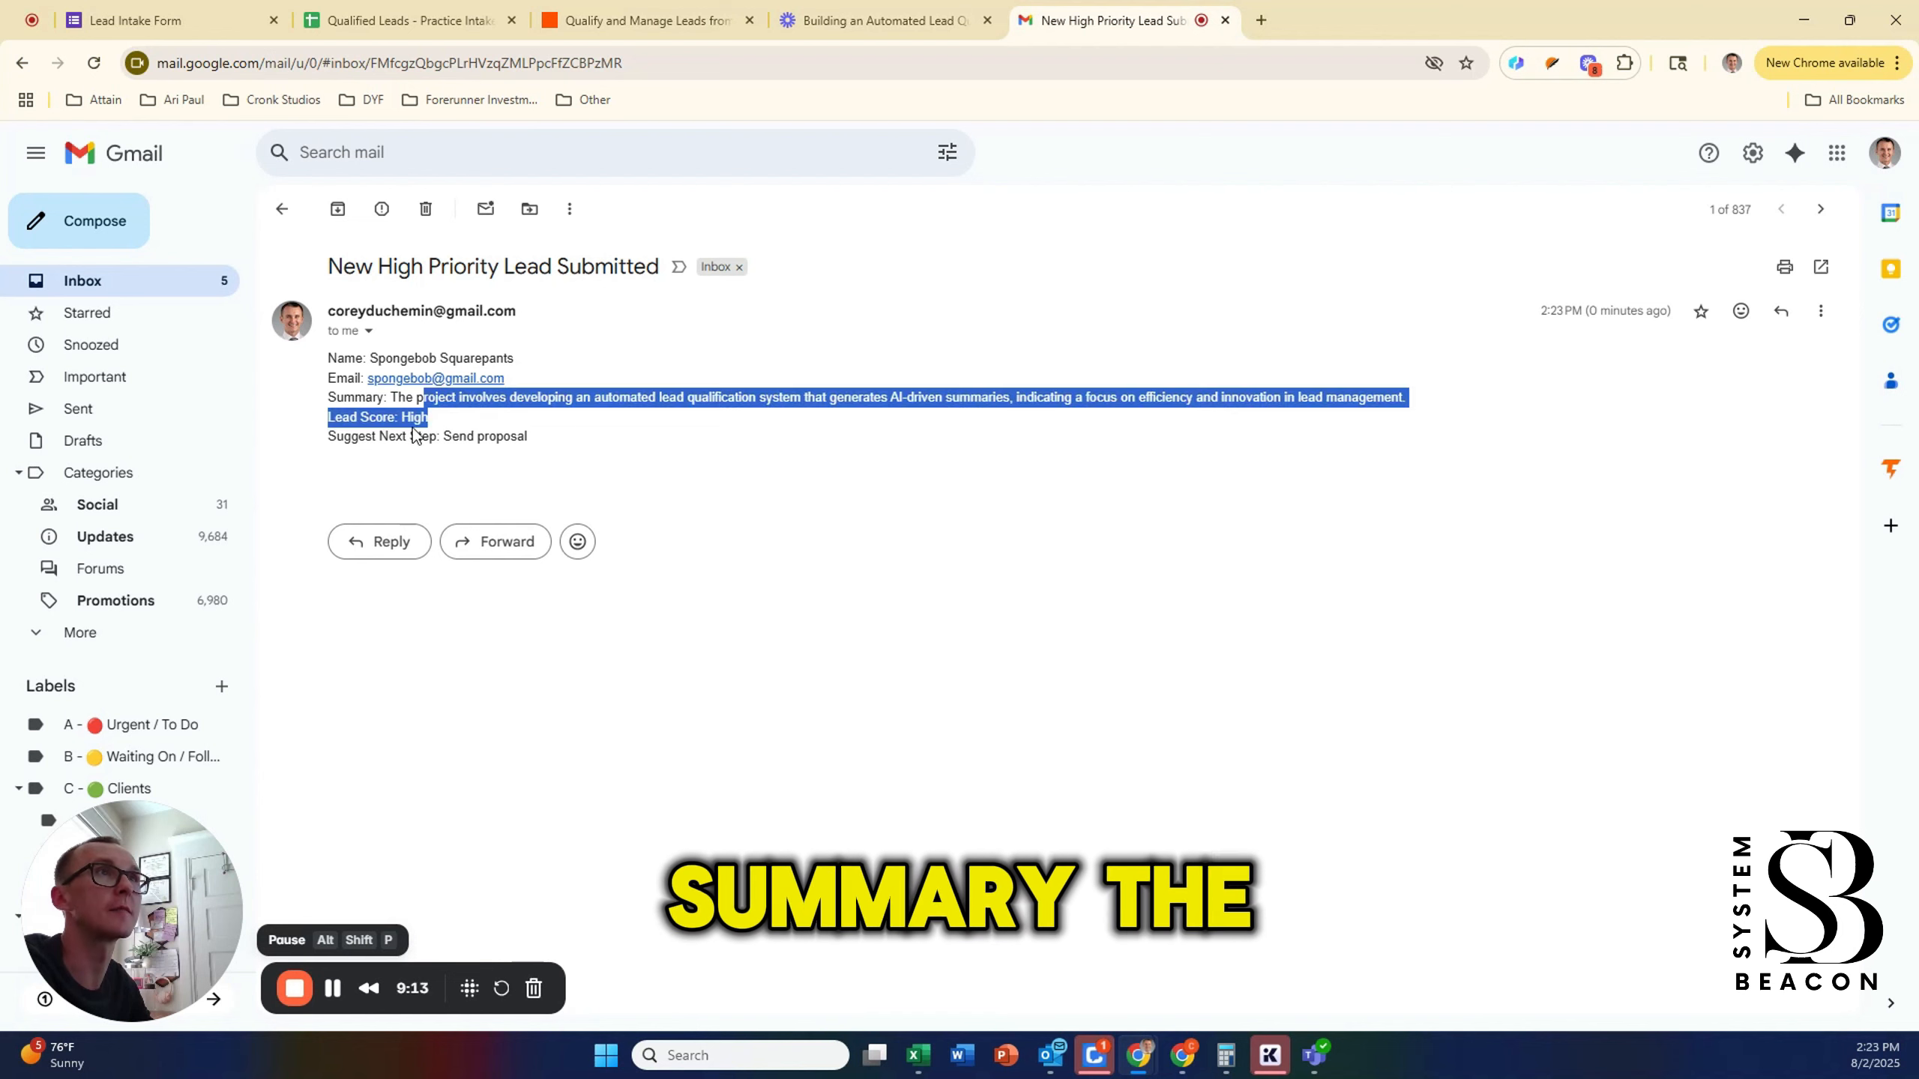
click(417, 432)
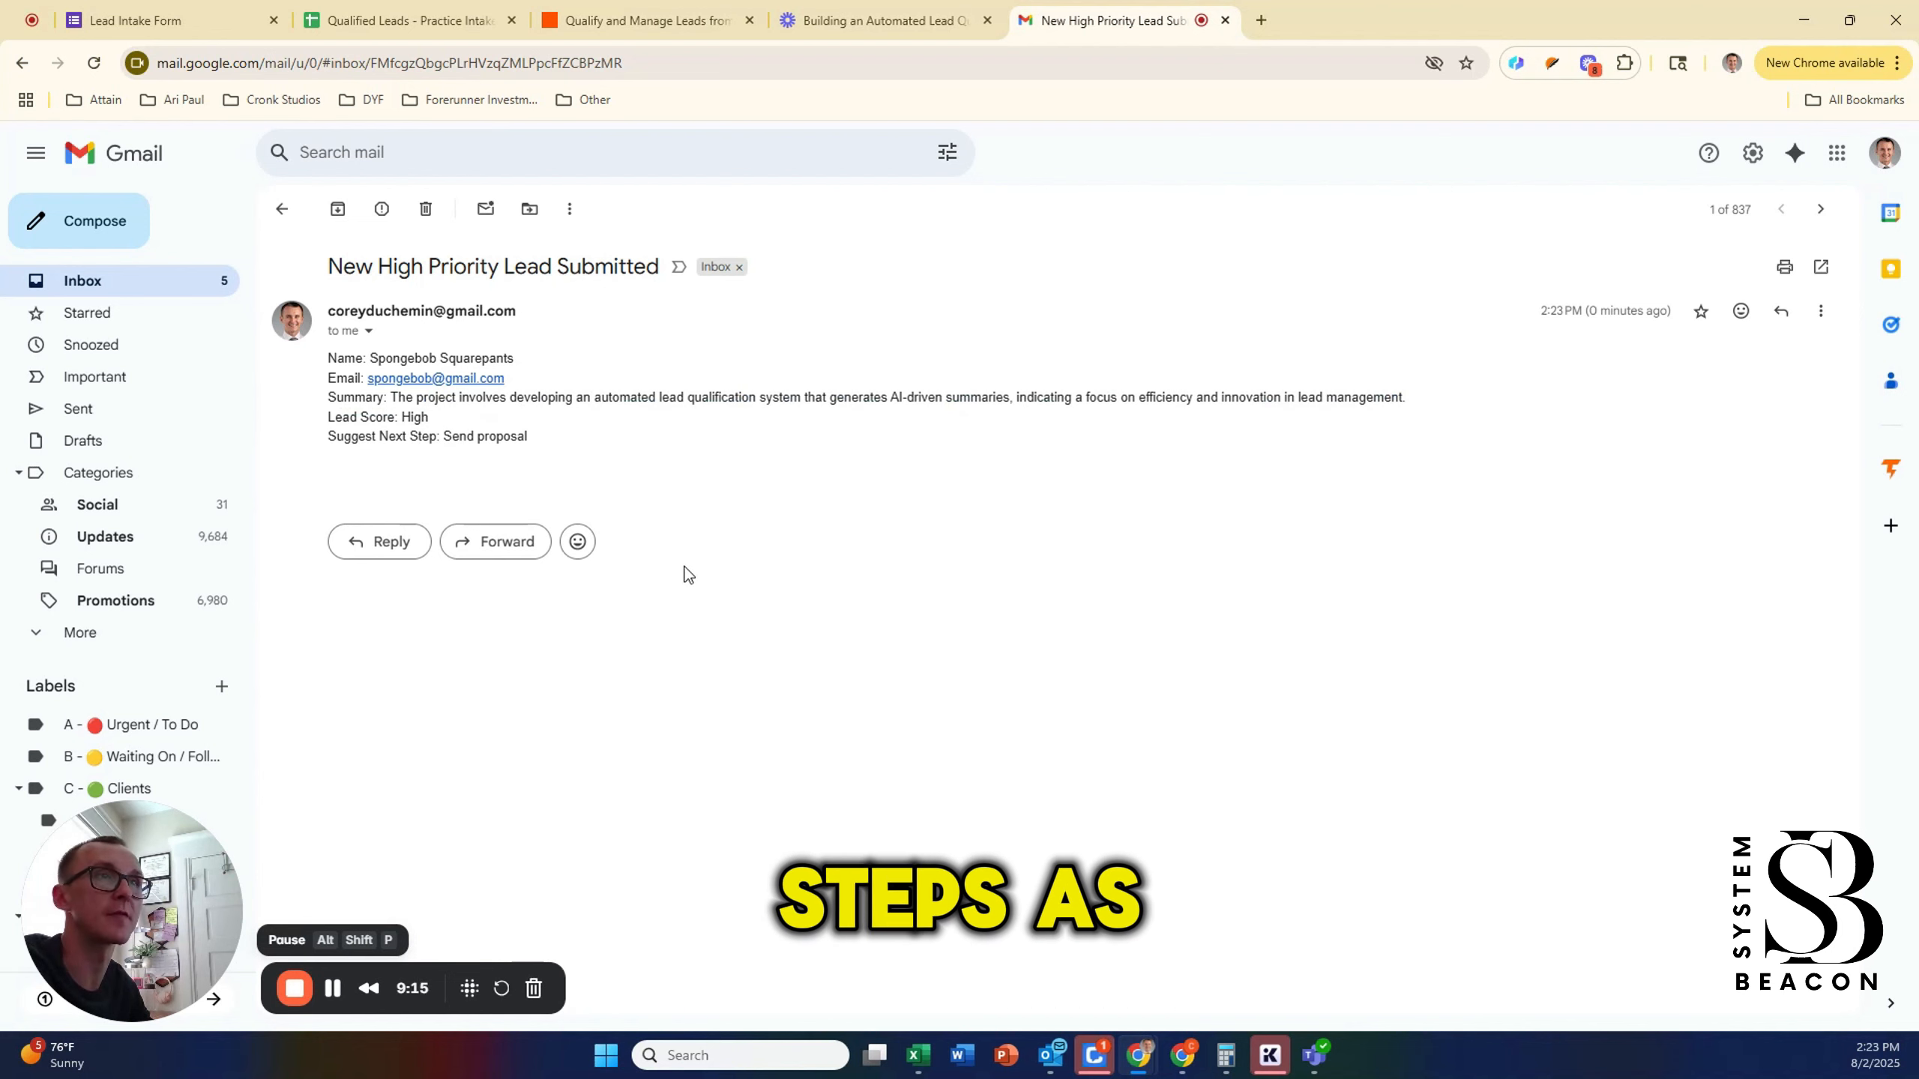